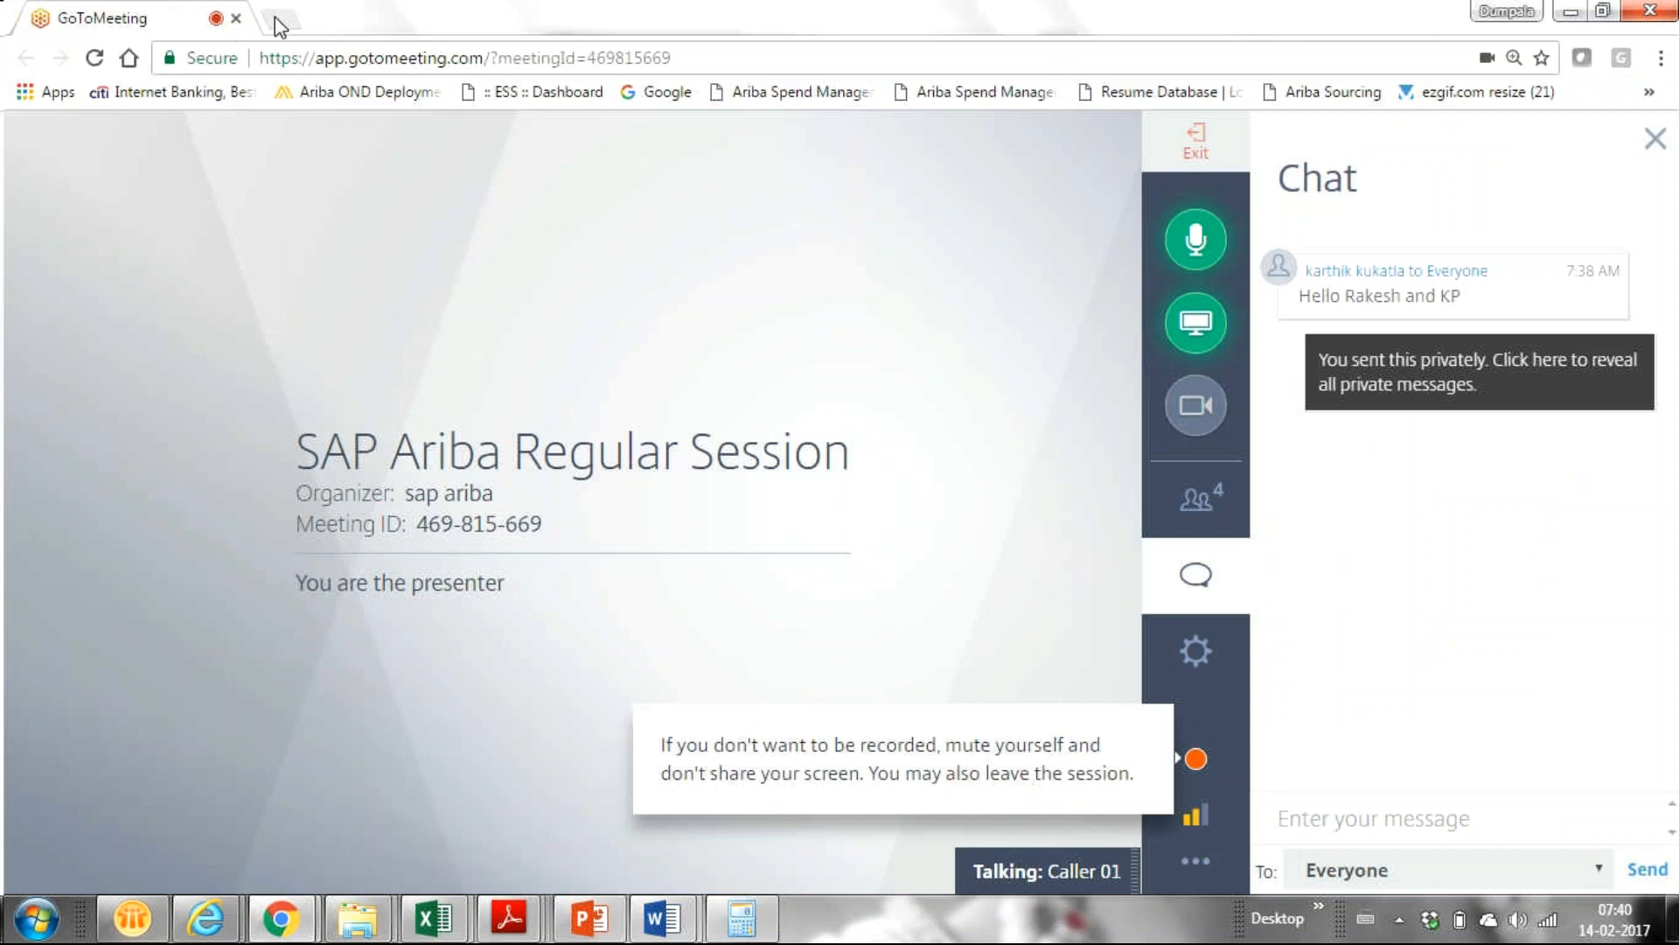
# Open a new blank Chrome tab beside the GoToMeeting tab.
pyautogui.click(281, 18)
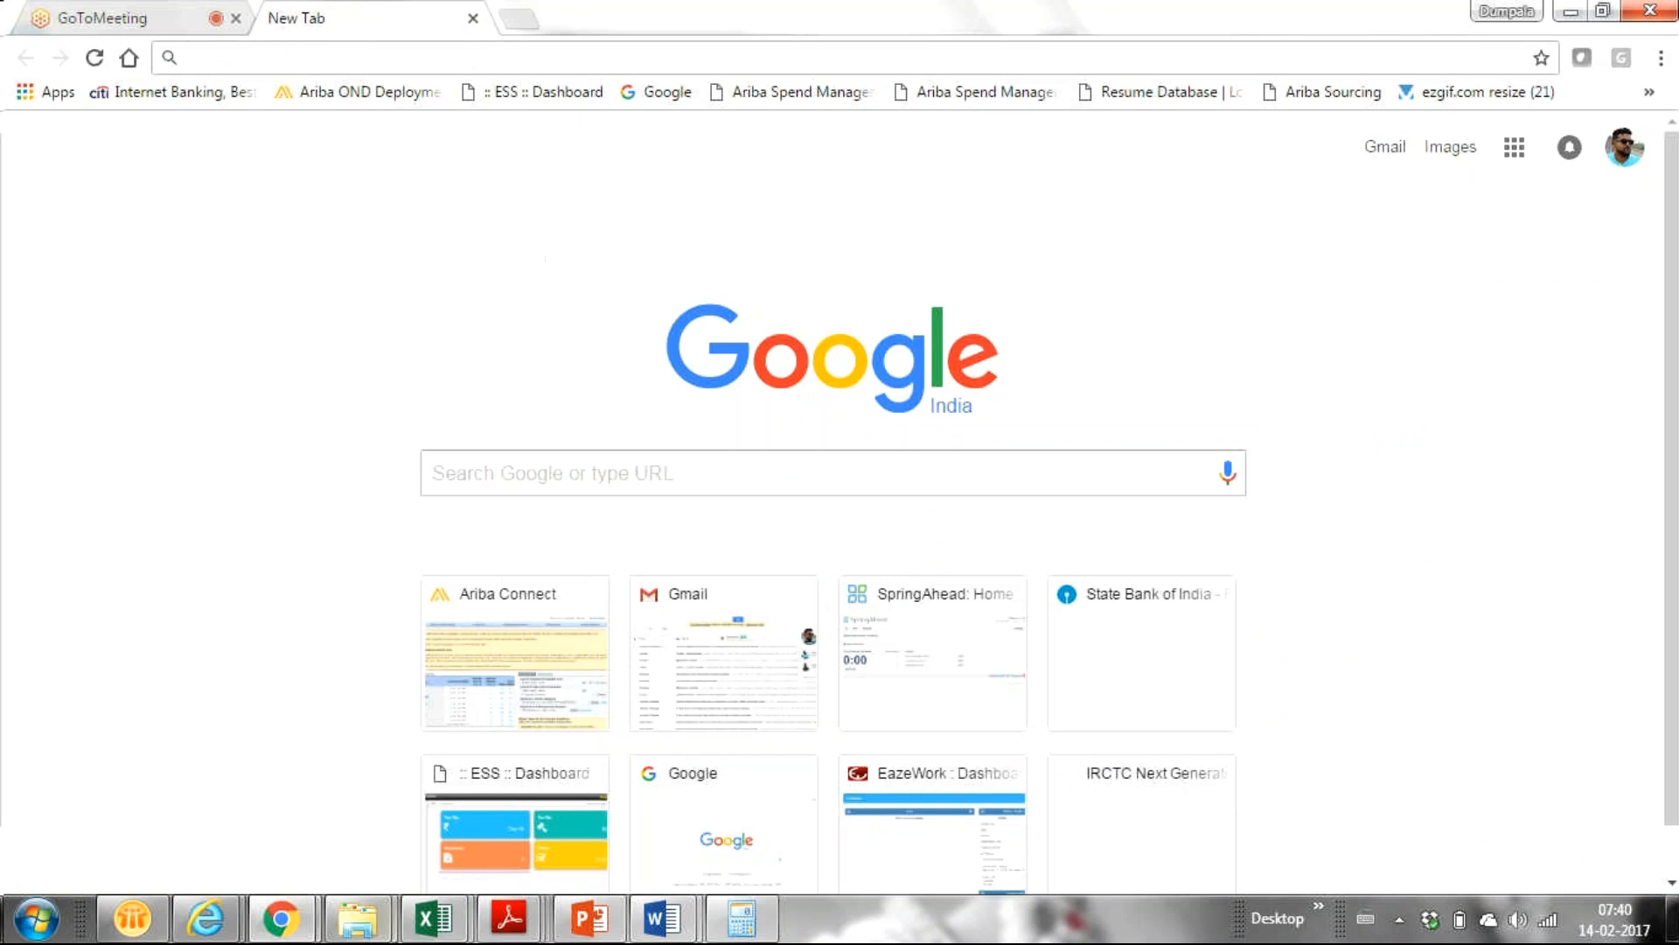
pyautogui.moveTo(280, 918)
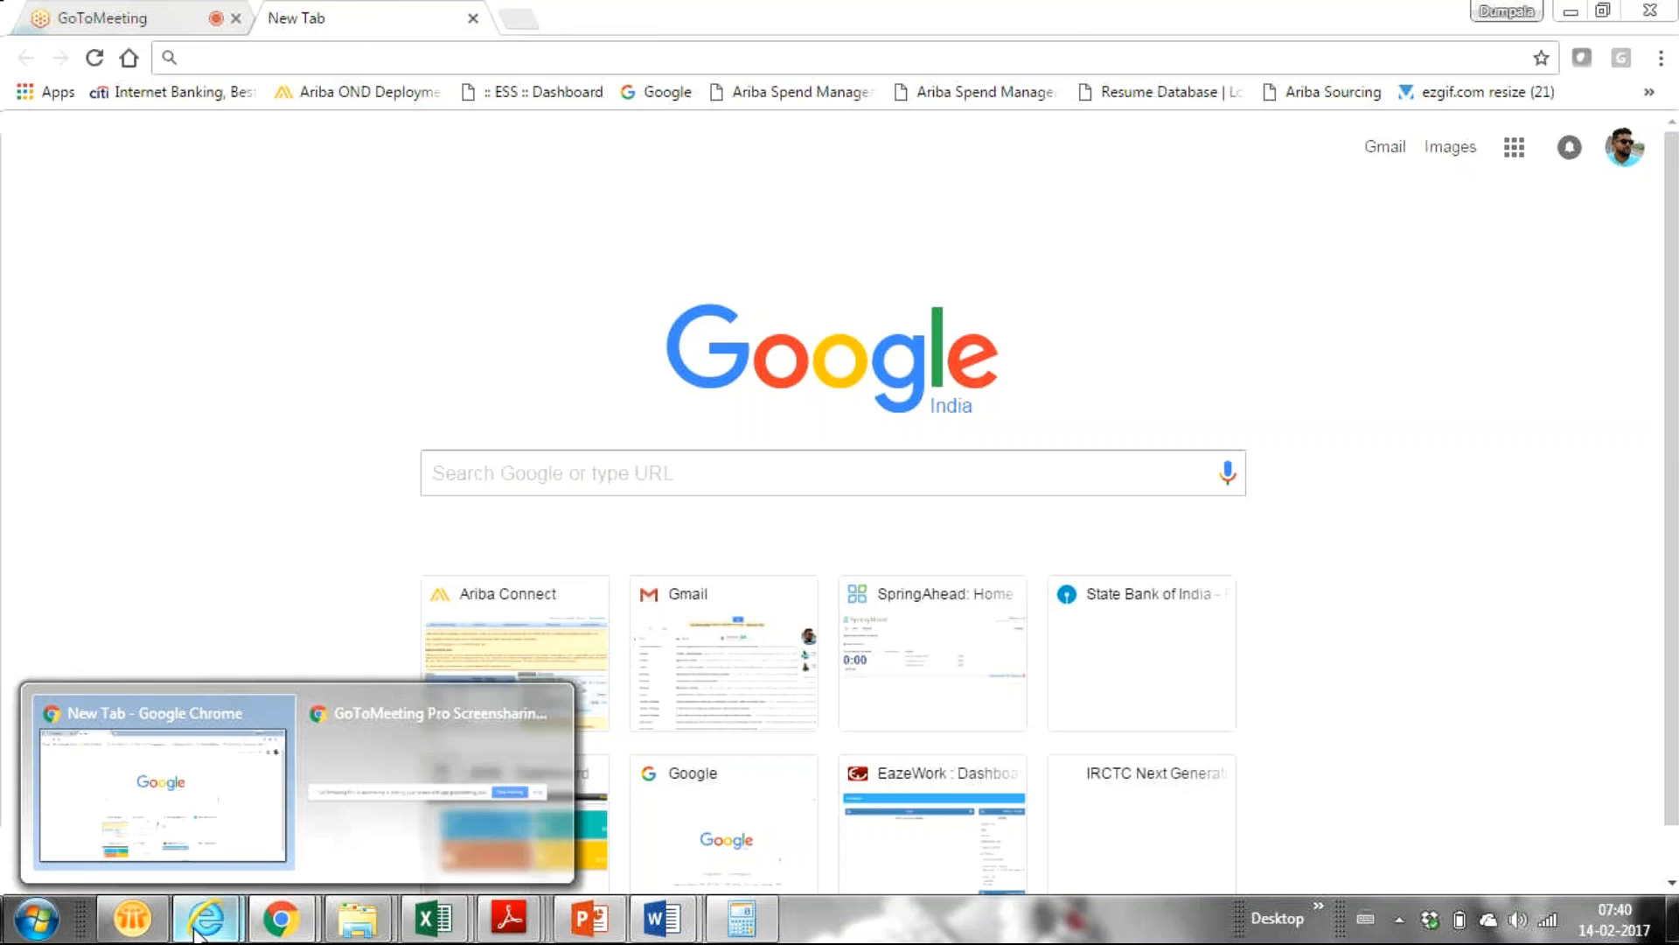
# In Internet Explorer, replace the old Ariba Spend Management tab with the Ariba Partner Demo site from Favorites.
pyautogui.moveTo(199, 927)
pyautogui.click(438, 804)
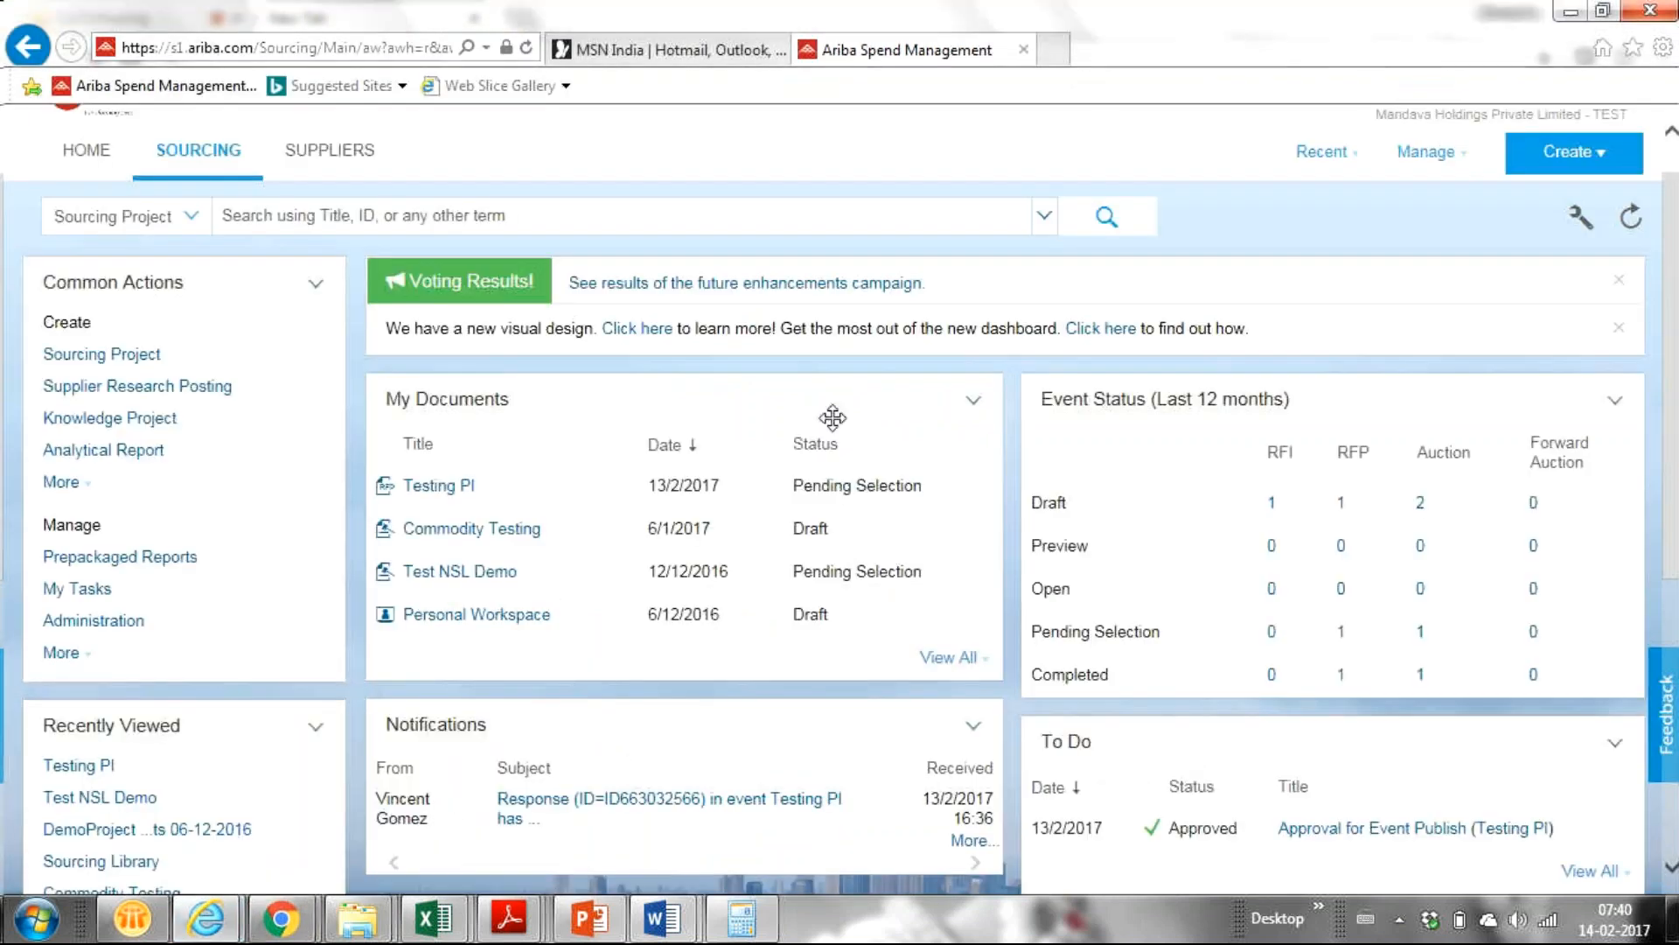
pyautogui.click(1053, 53)
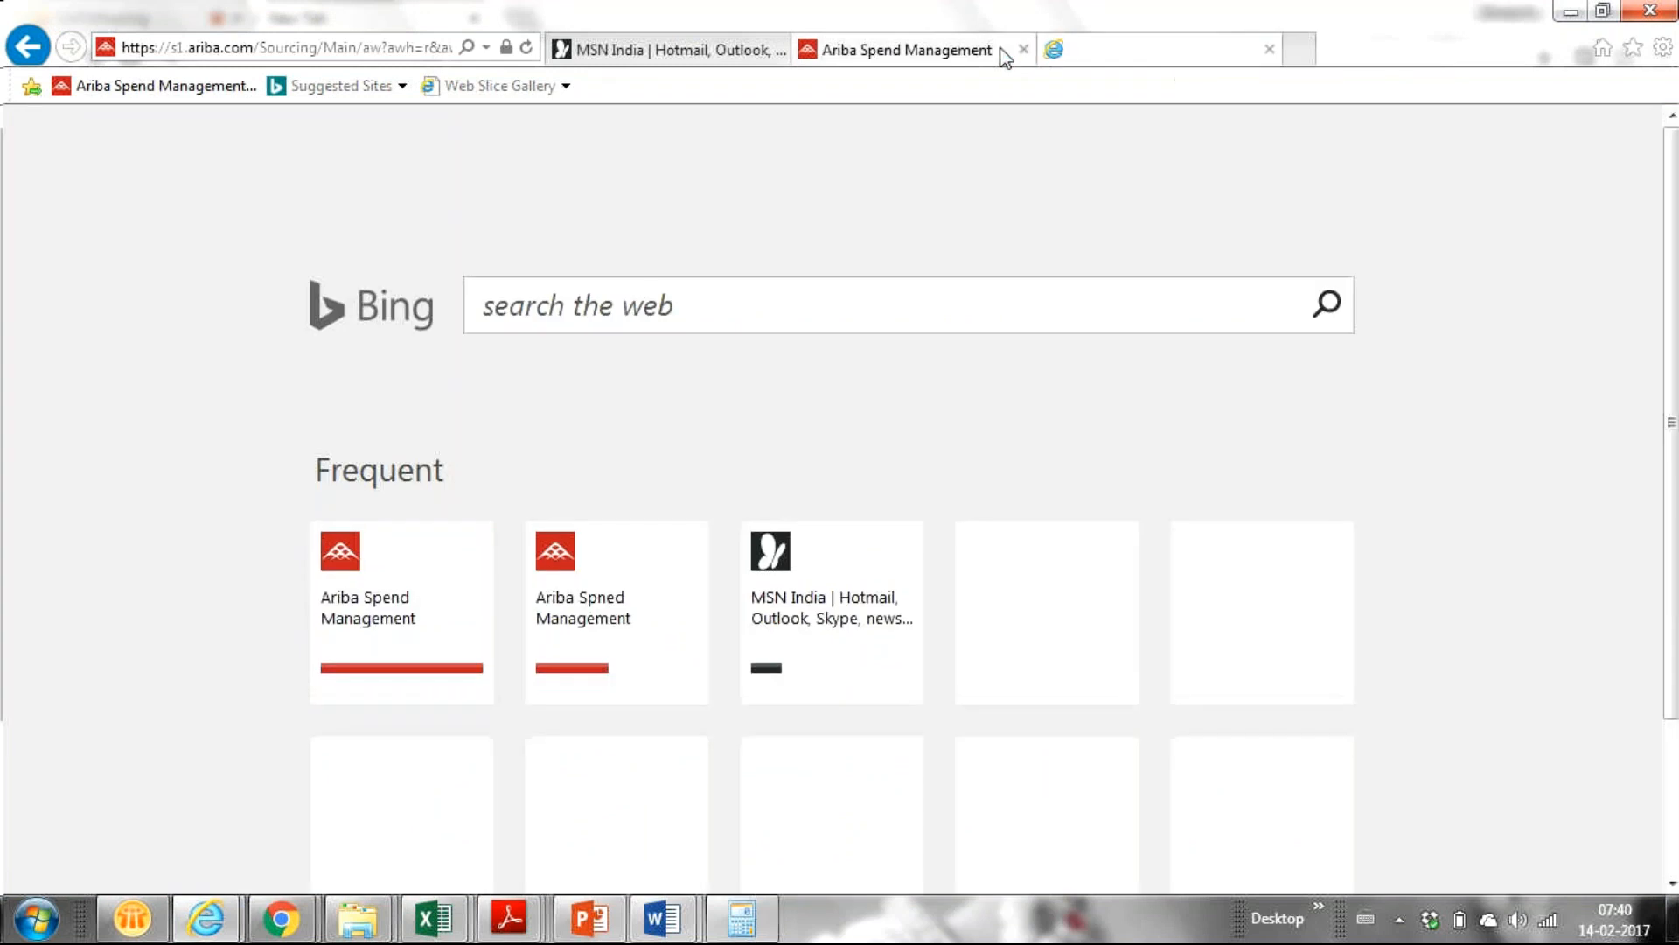
pyautogui.click(1024, 49)
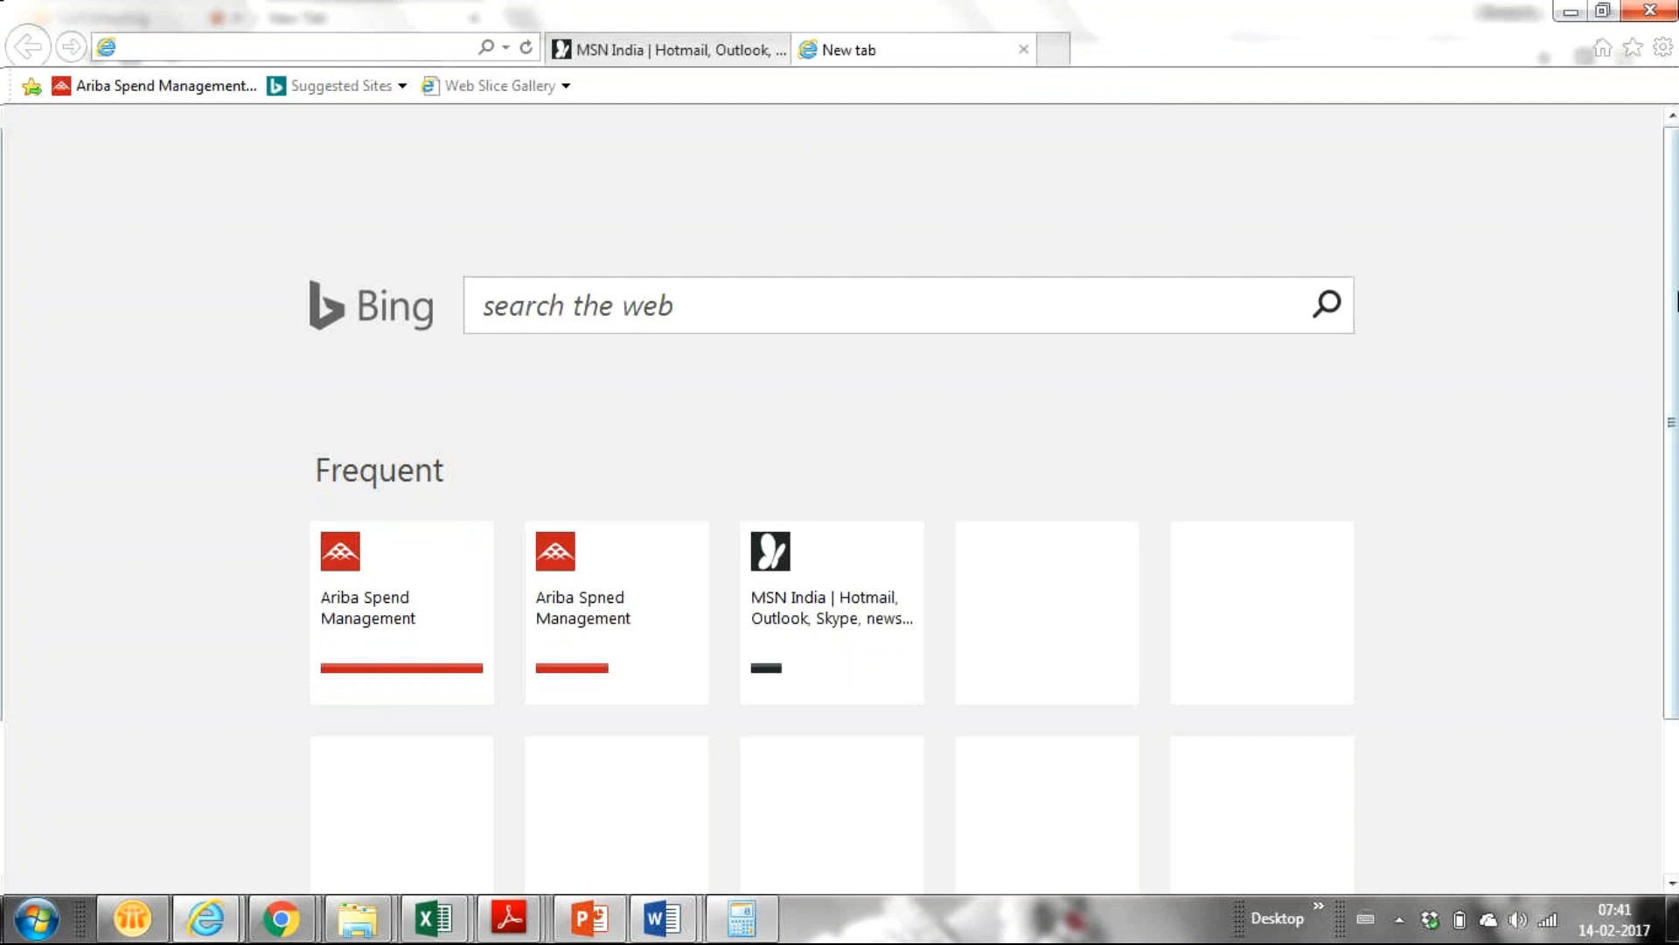
pyautogui.click(1632, 47)
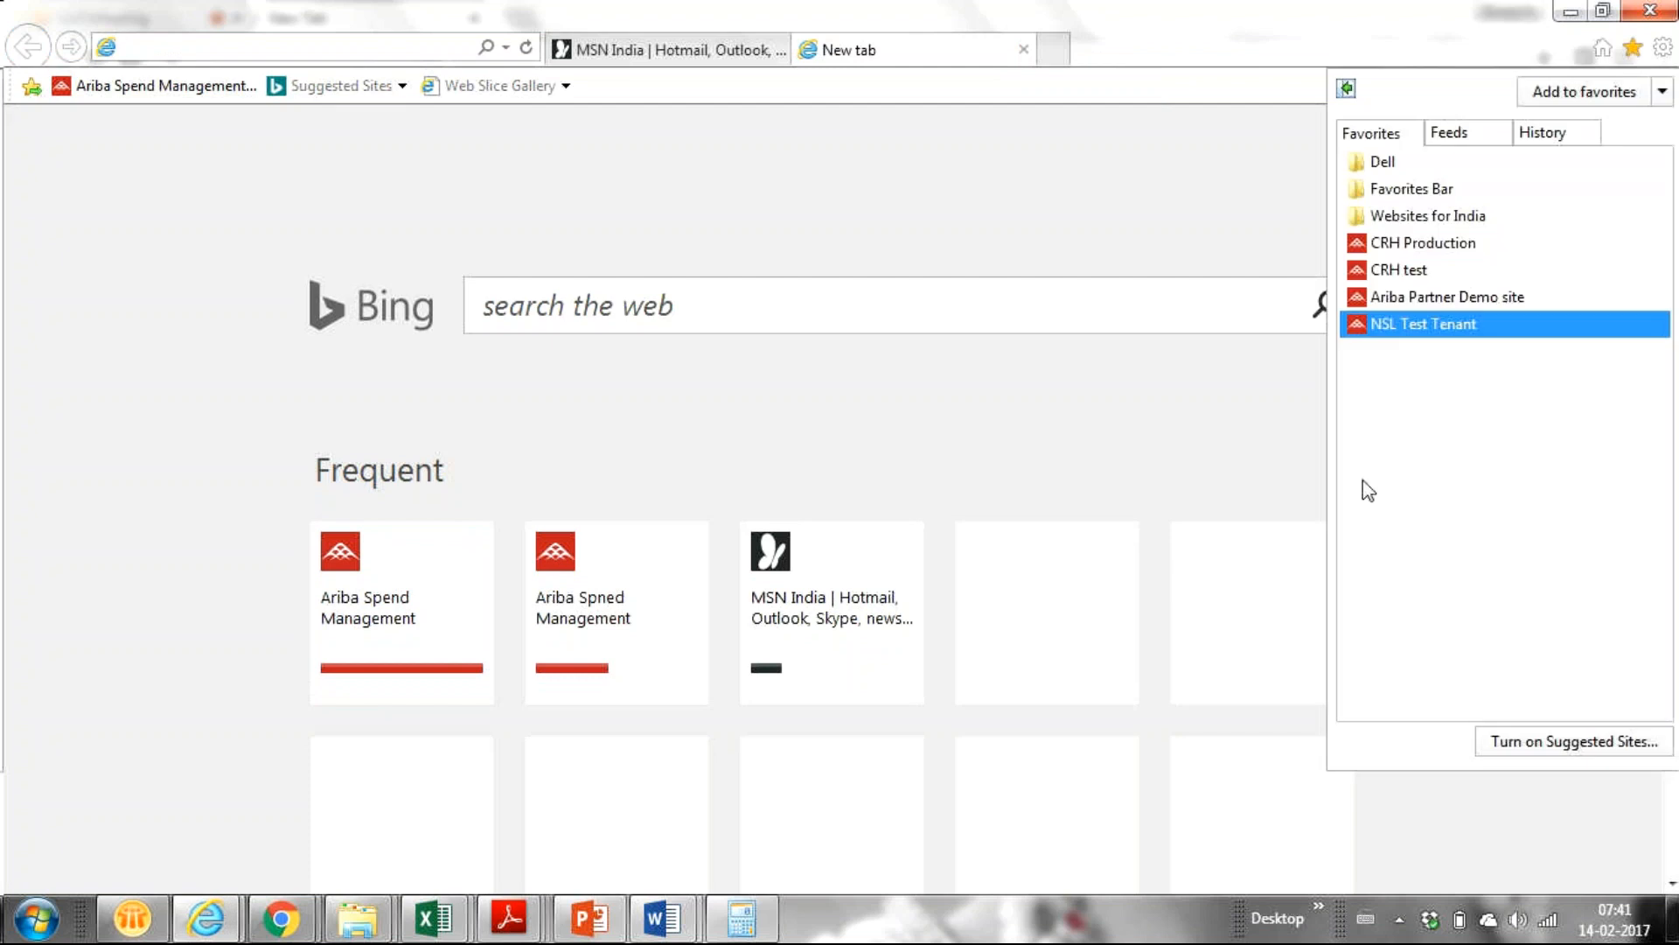
pyautogui.click(1478, 297)
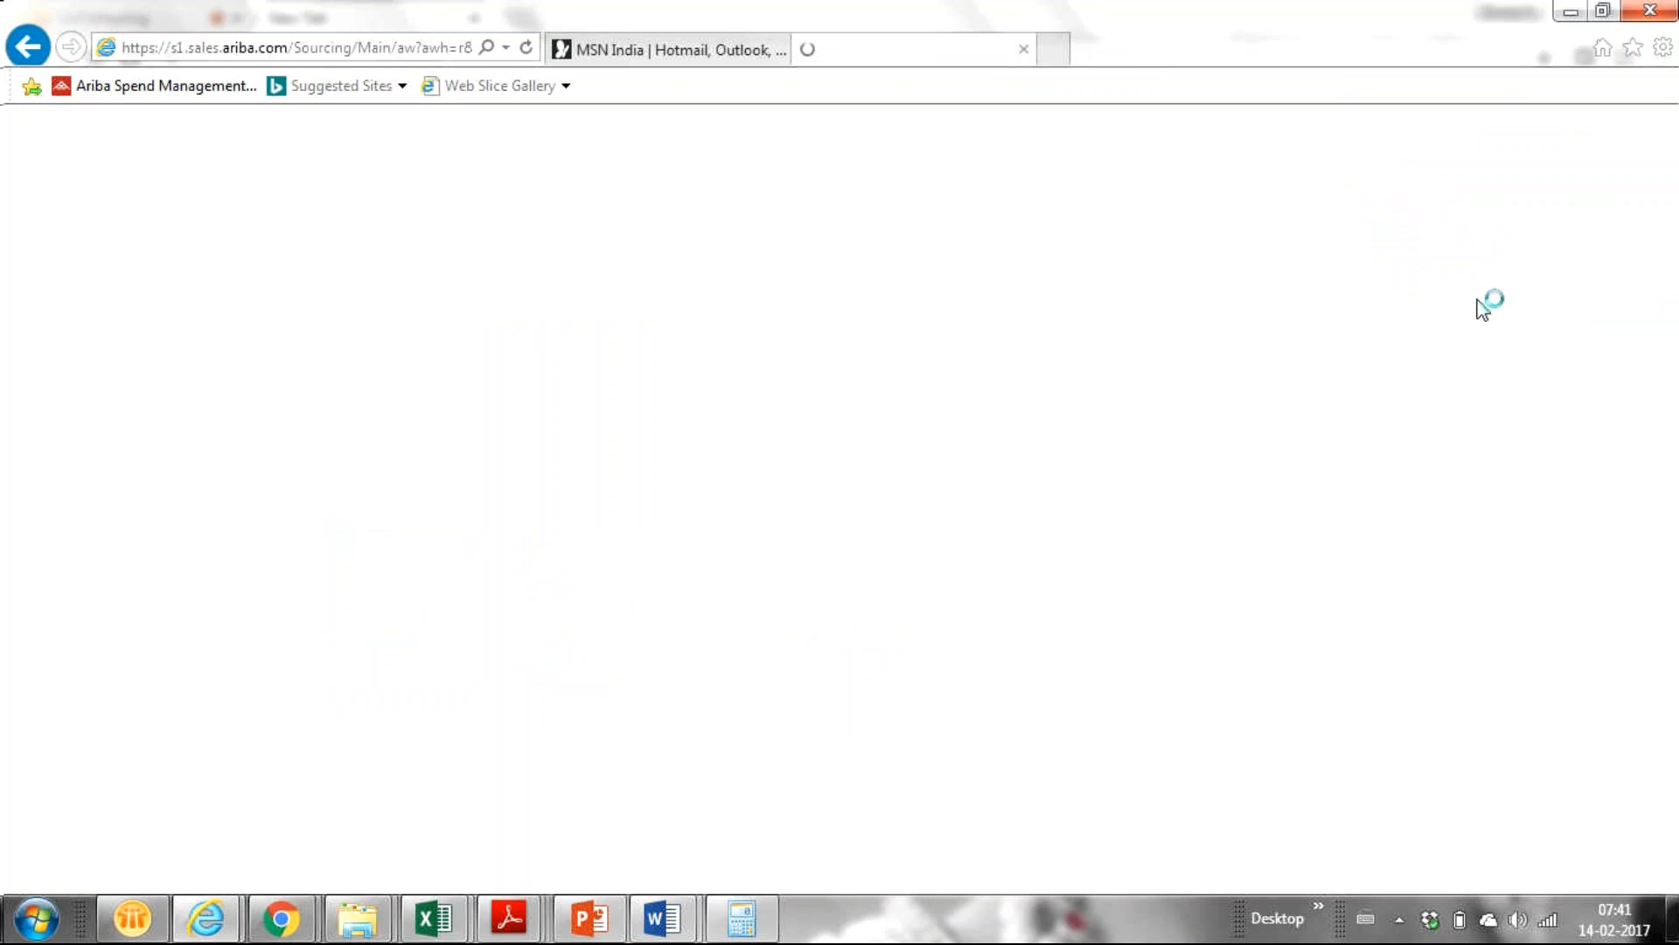
# Pass the certificate warning, submit the saved HTTPS sign-in, and return to the Chrome window.
pyautogui.click(275, 452)
pyautogui.click(35, 530)
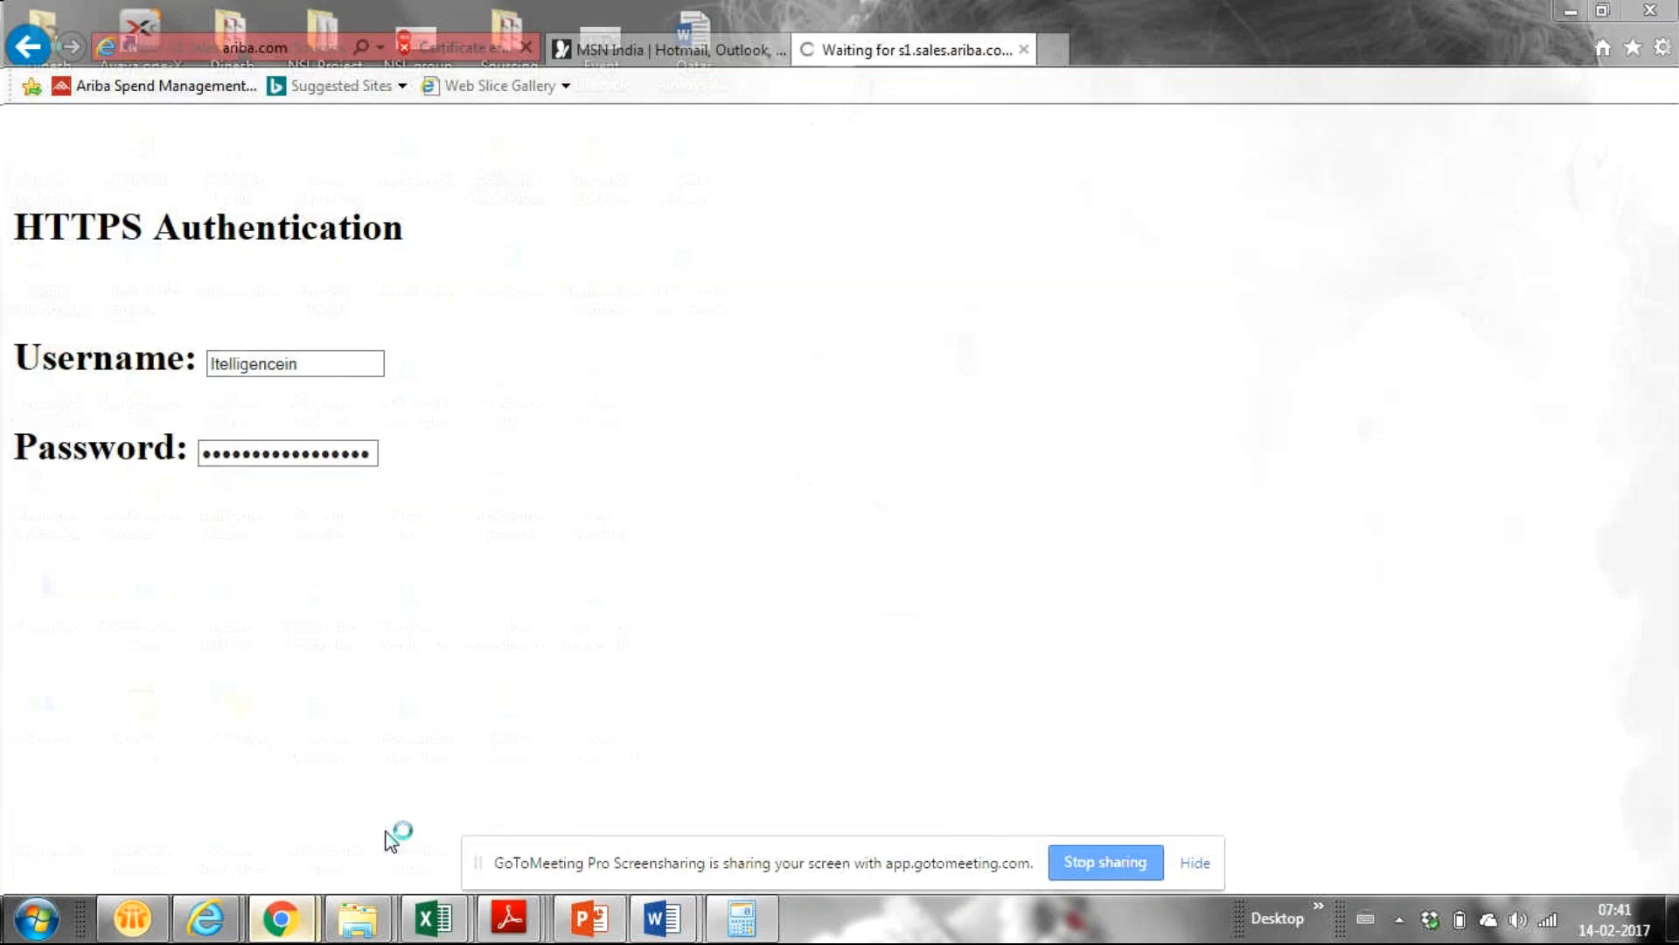
pyautogui.moveTo(281, 919)
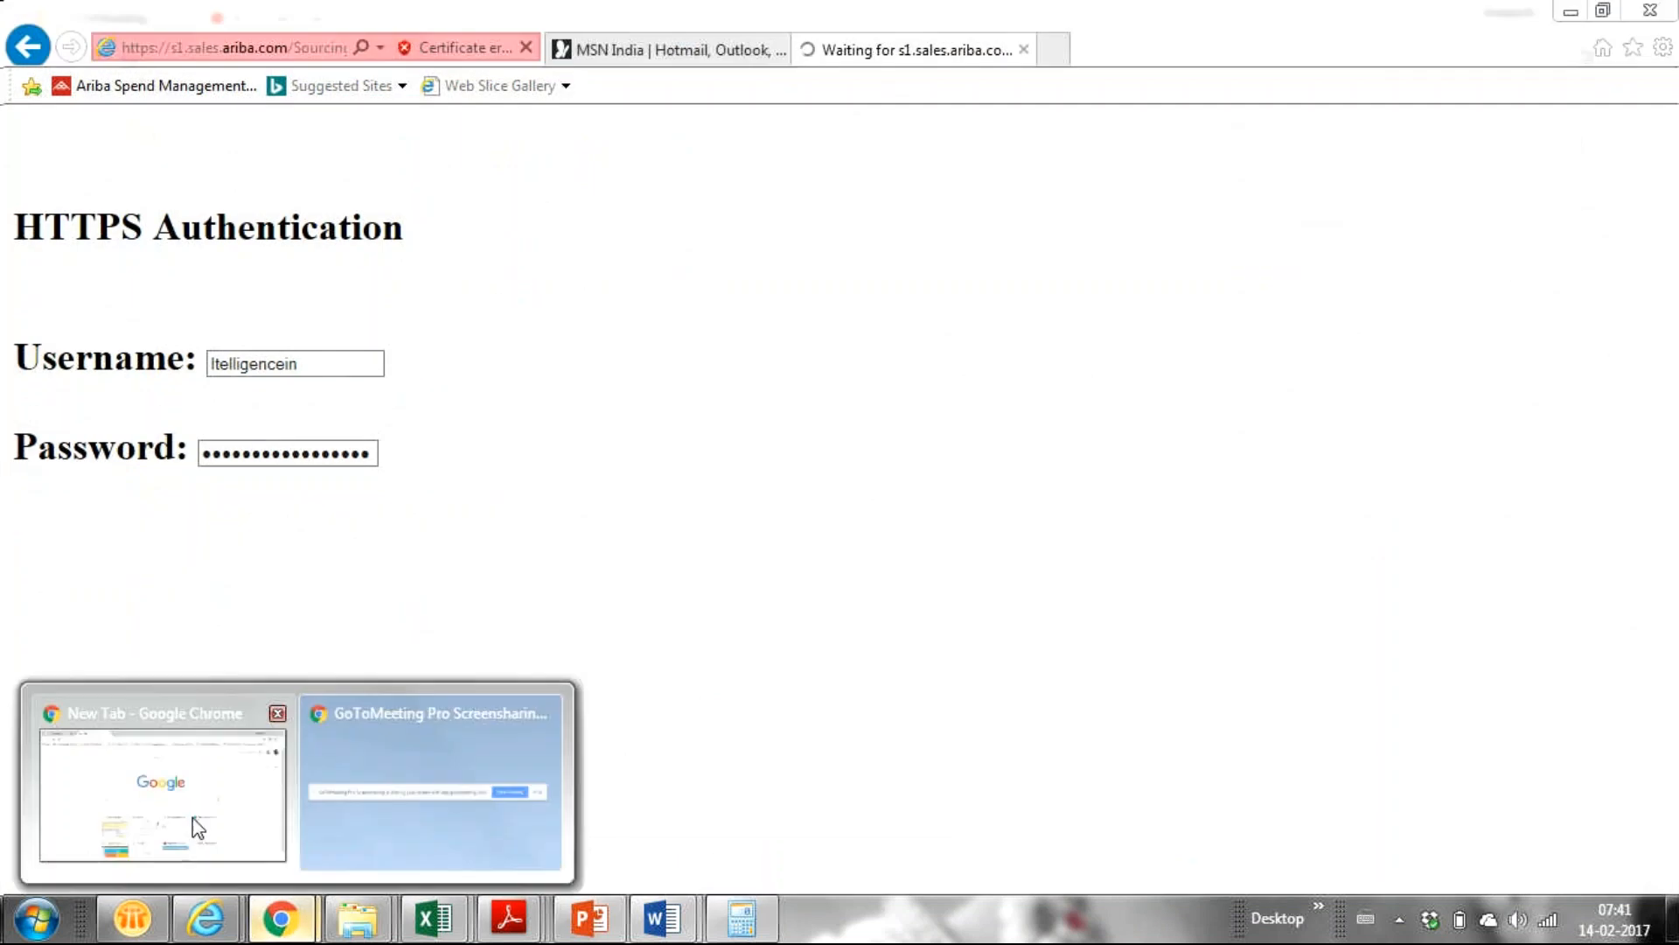
pyautogui.click(198, 829)
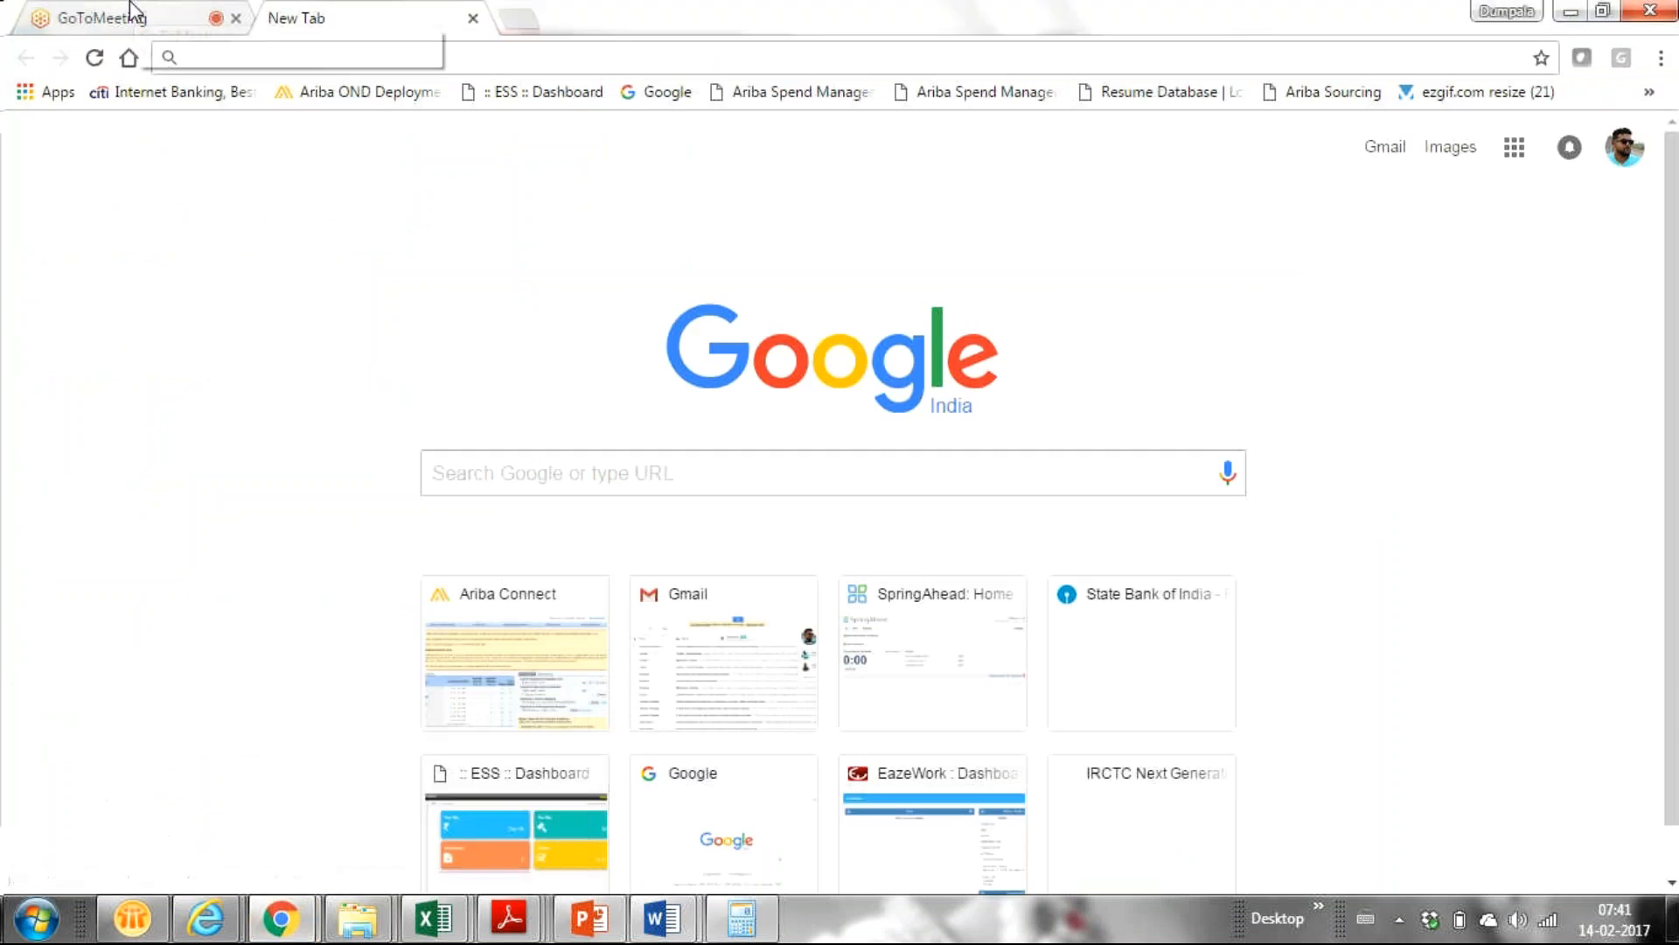
# Show the GoToMeeting attendee list with chat left to Everyone, and return to Internet Explorer.
pyautogui.click(131, 15)
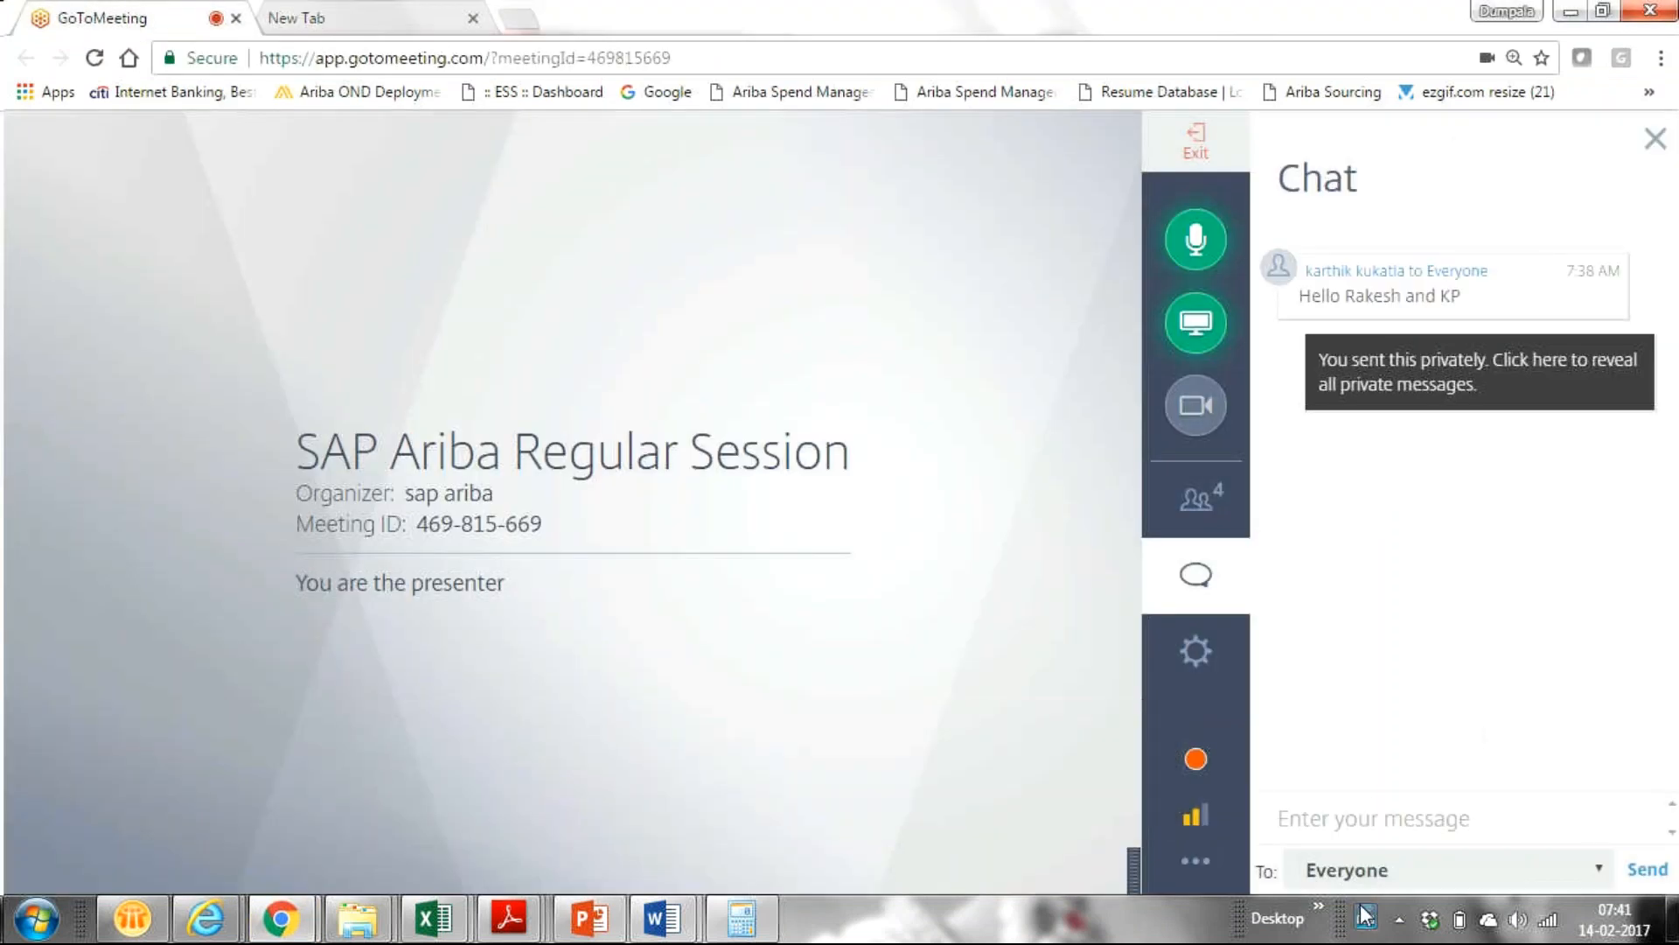
pyautogui.click(1354, 875)
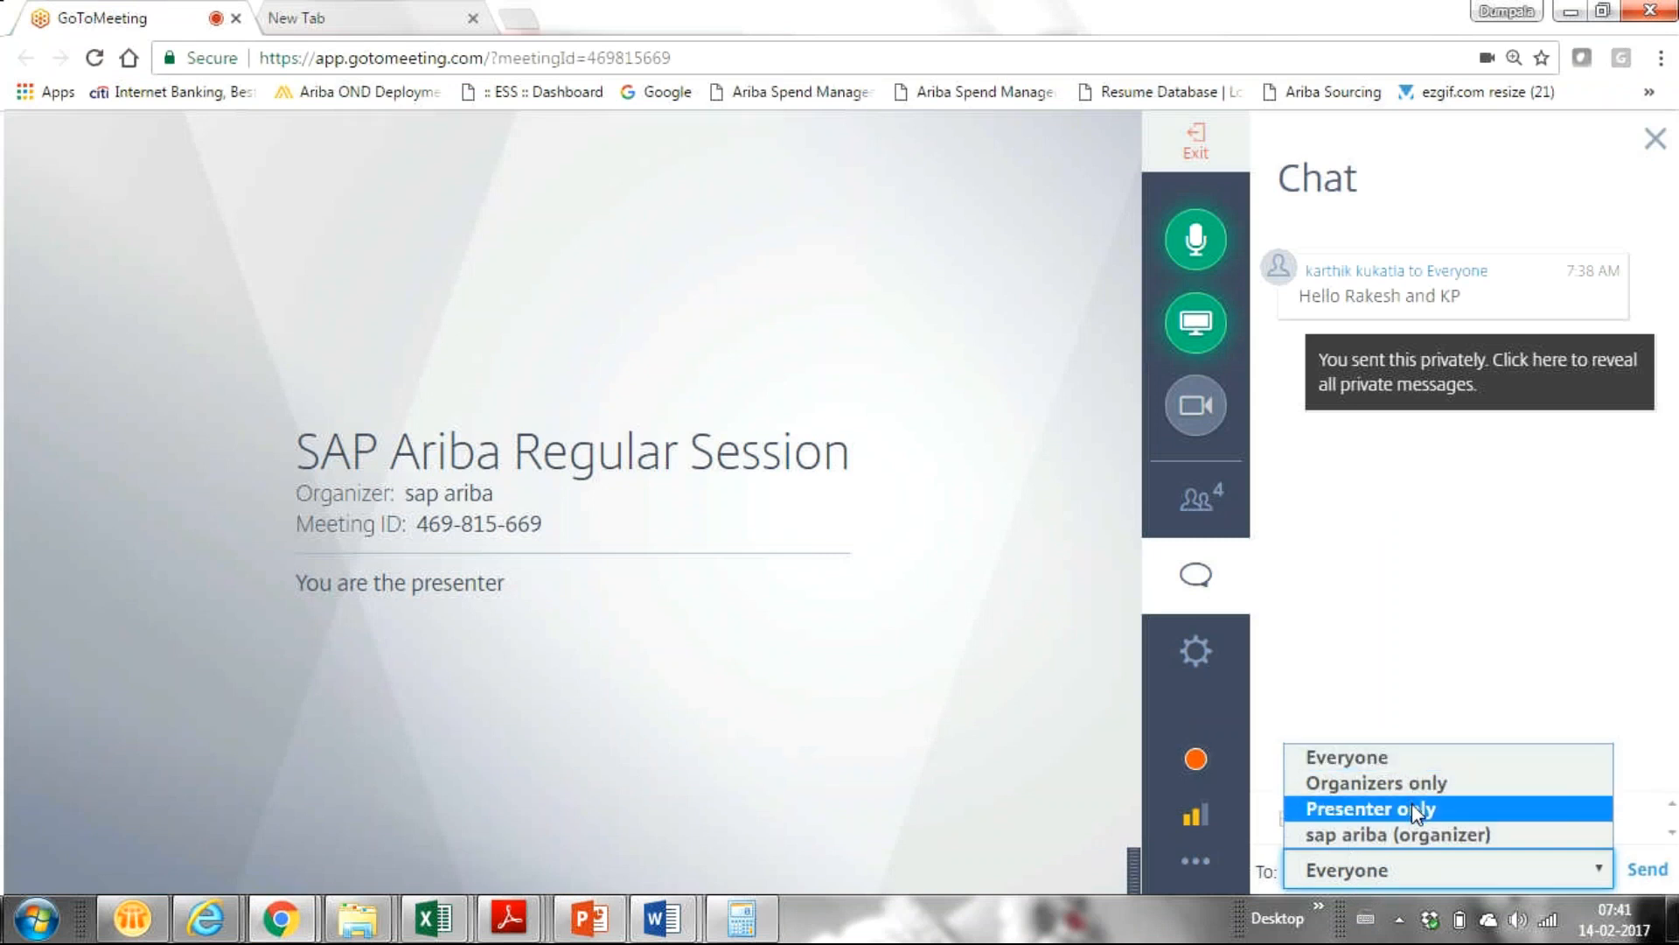
pyautogui.click(1452, 532)
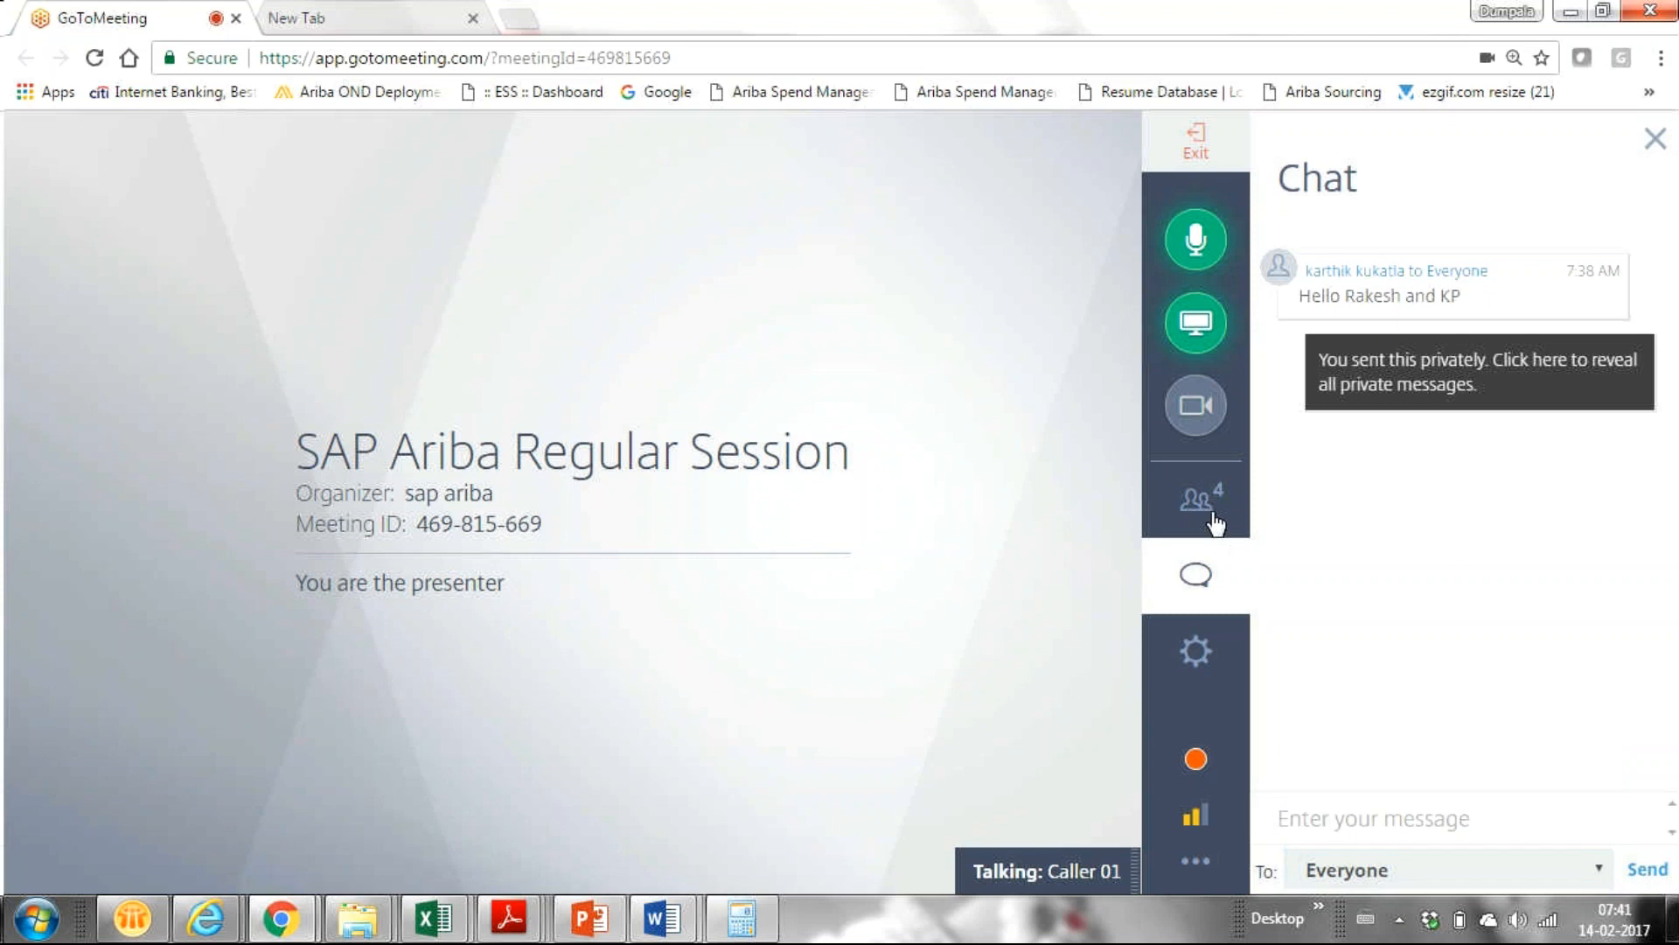
pyautogui.click(1213, 516)
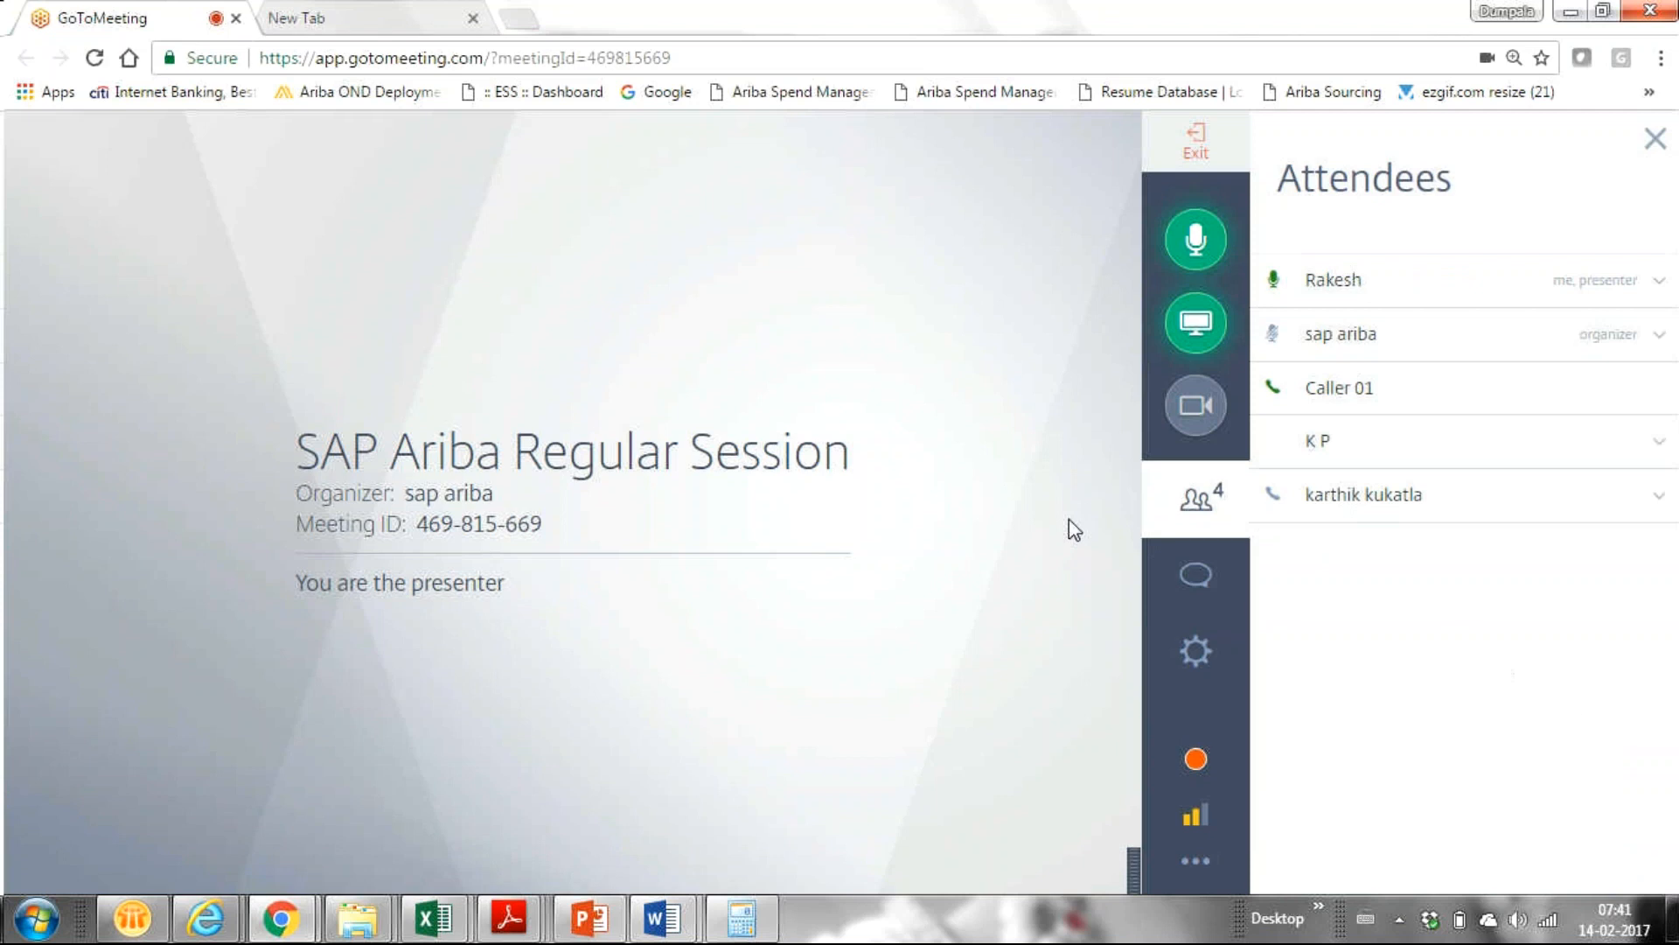
pyautogui.hotkey('alt', 'Tab')
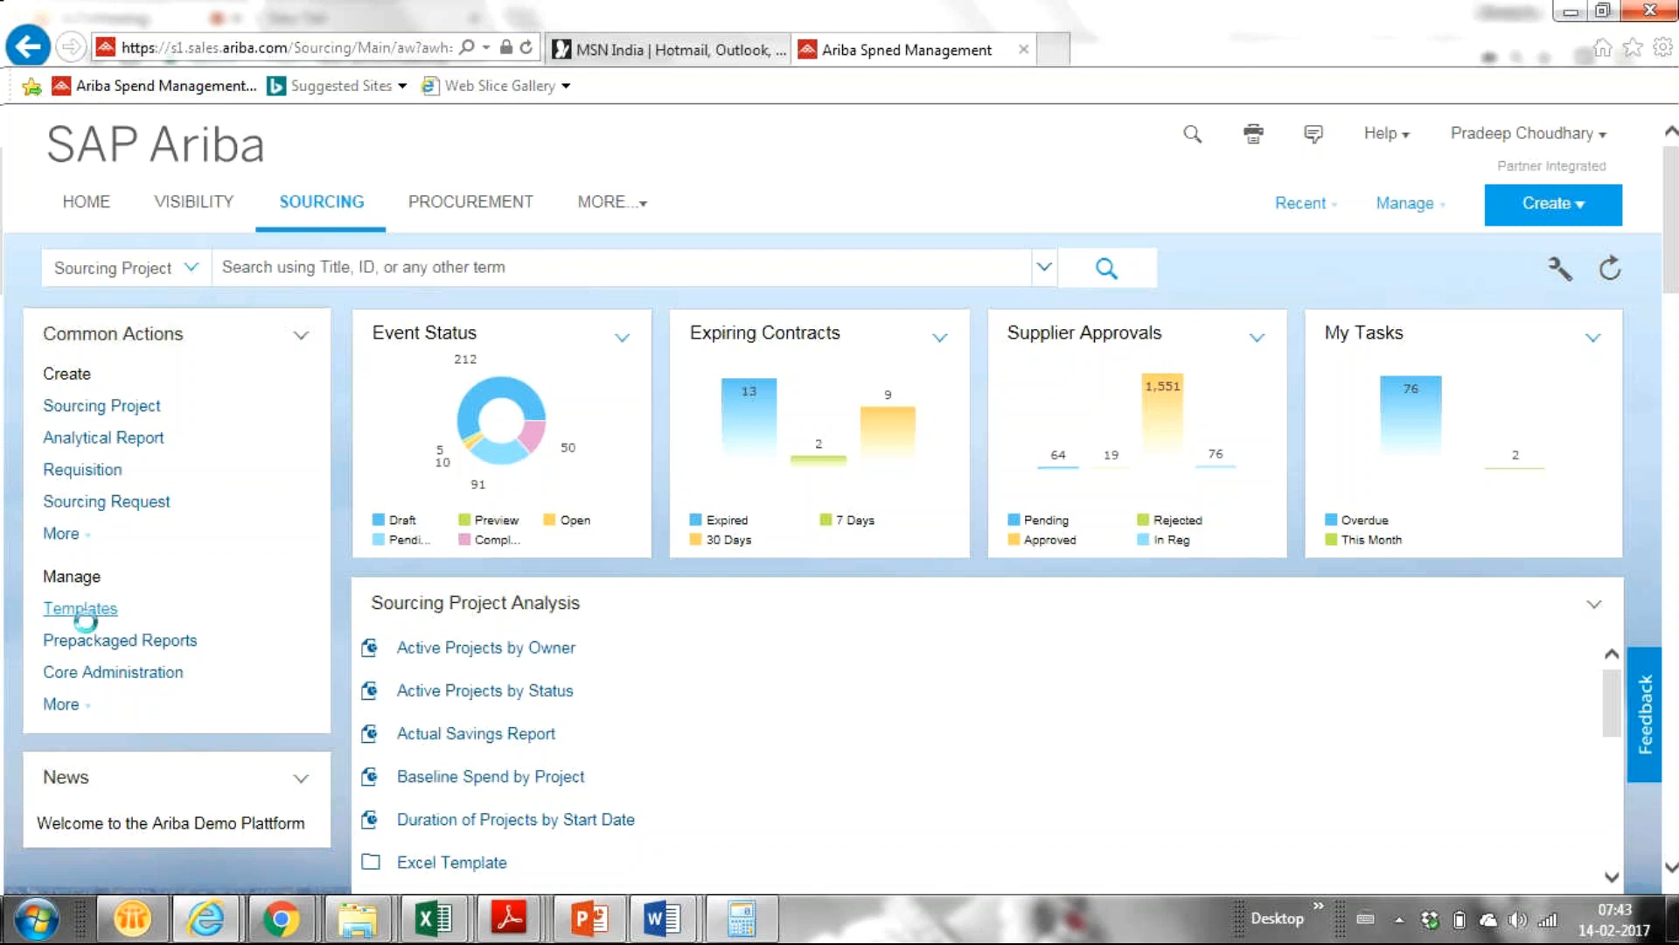
# Open Templates under Manage in the Sourcing dashboard's Common Actions.
pyautogui.click(140, 645)
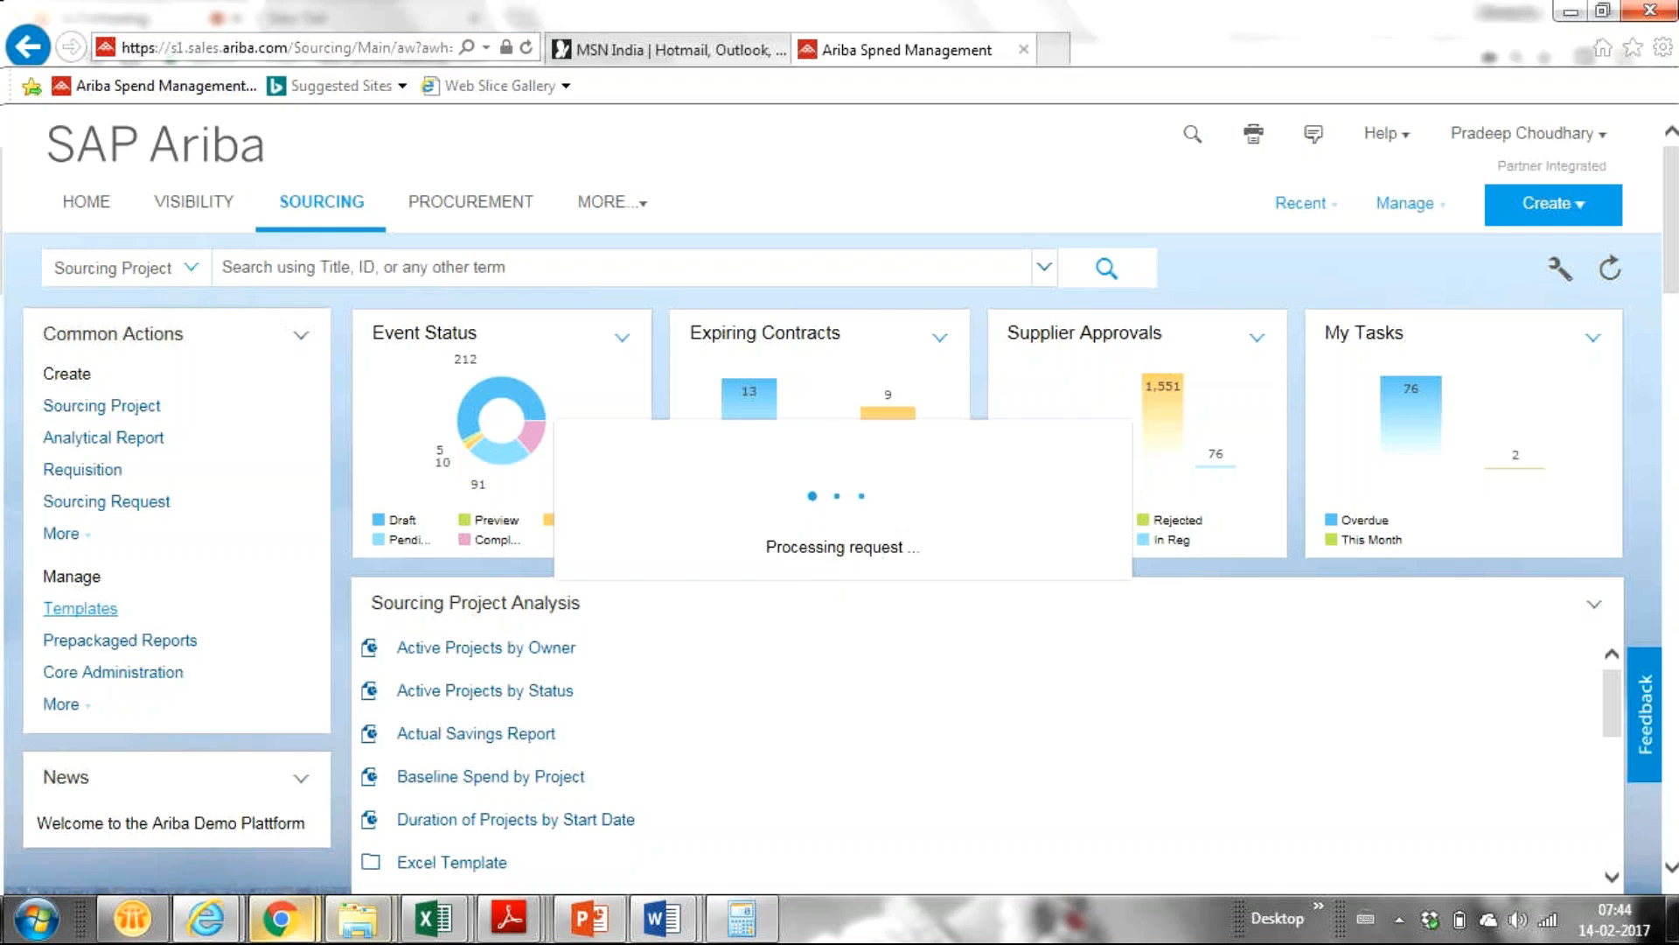
# Switch between the GoToMeeting window and the SAP Ariba browser window, ending on the meeting.
pyautogui.moveTo(294, 927)
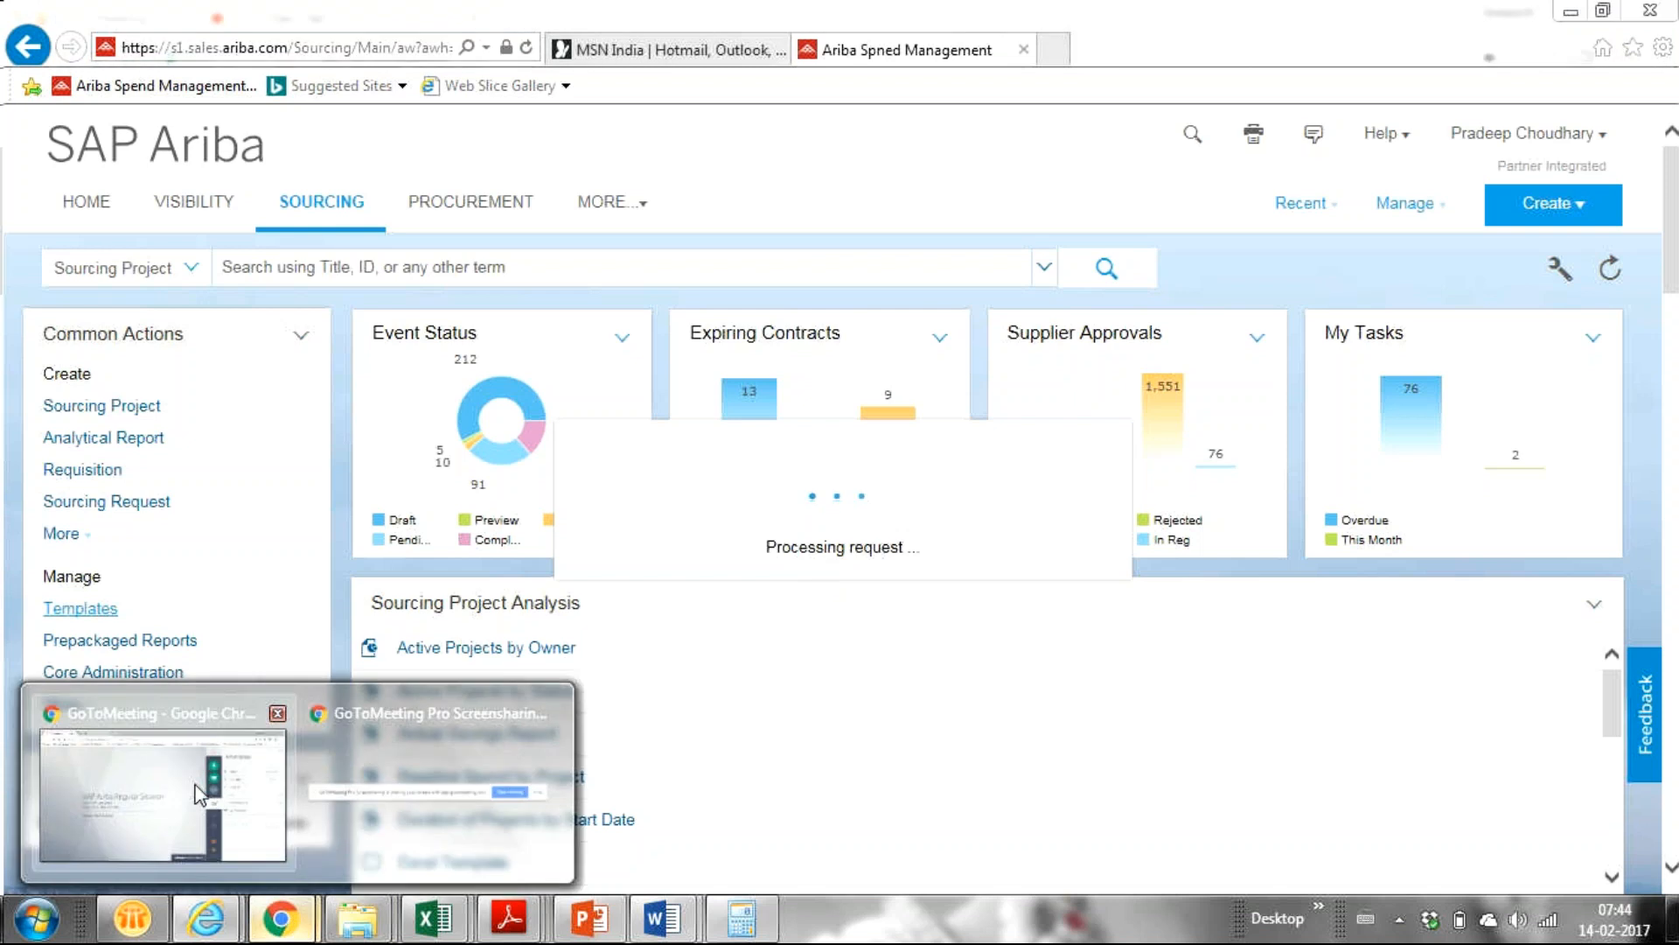
pyautogui.click(121, 778)
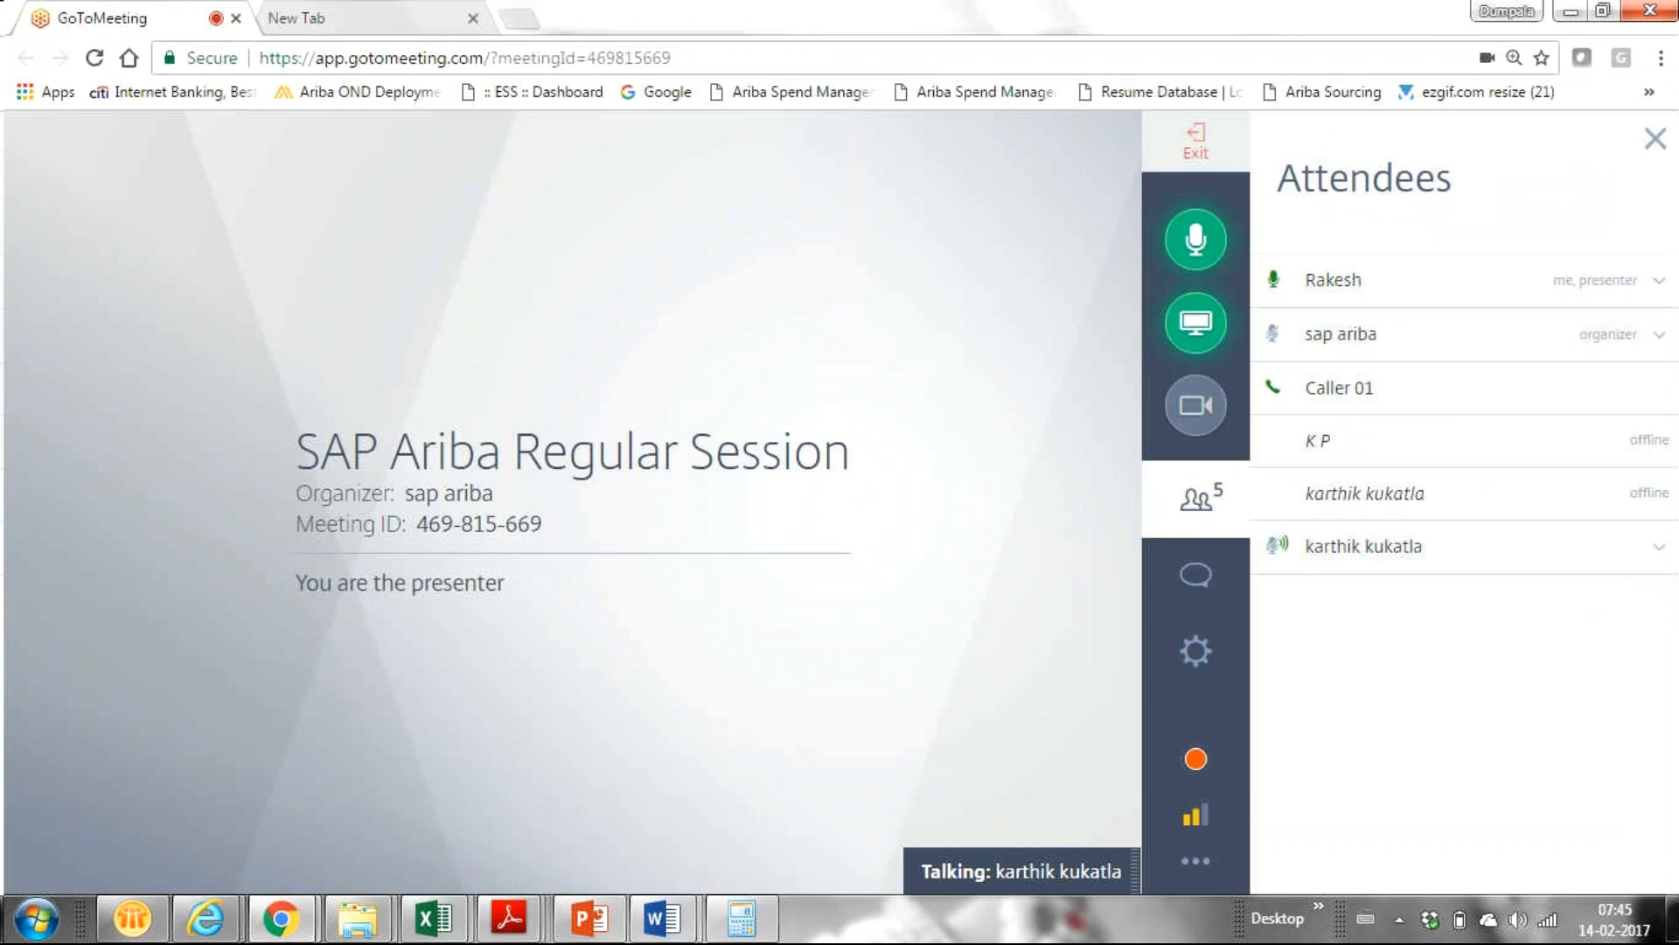
pyautogui.moveTo(280, 924)
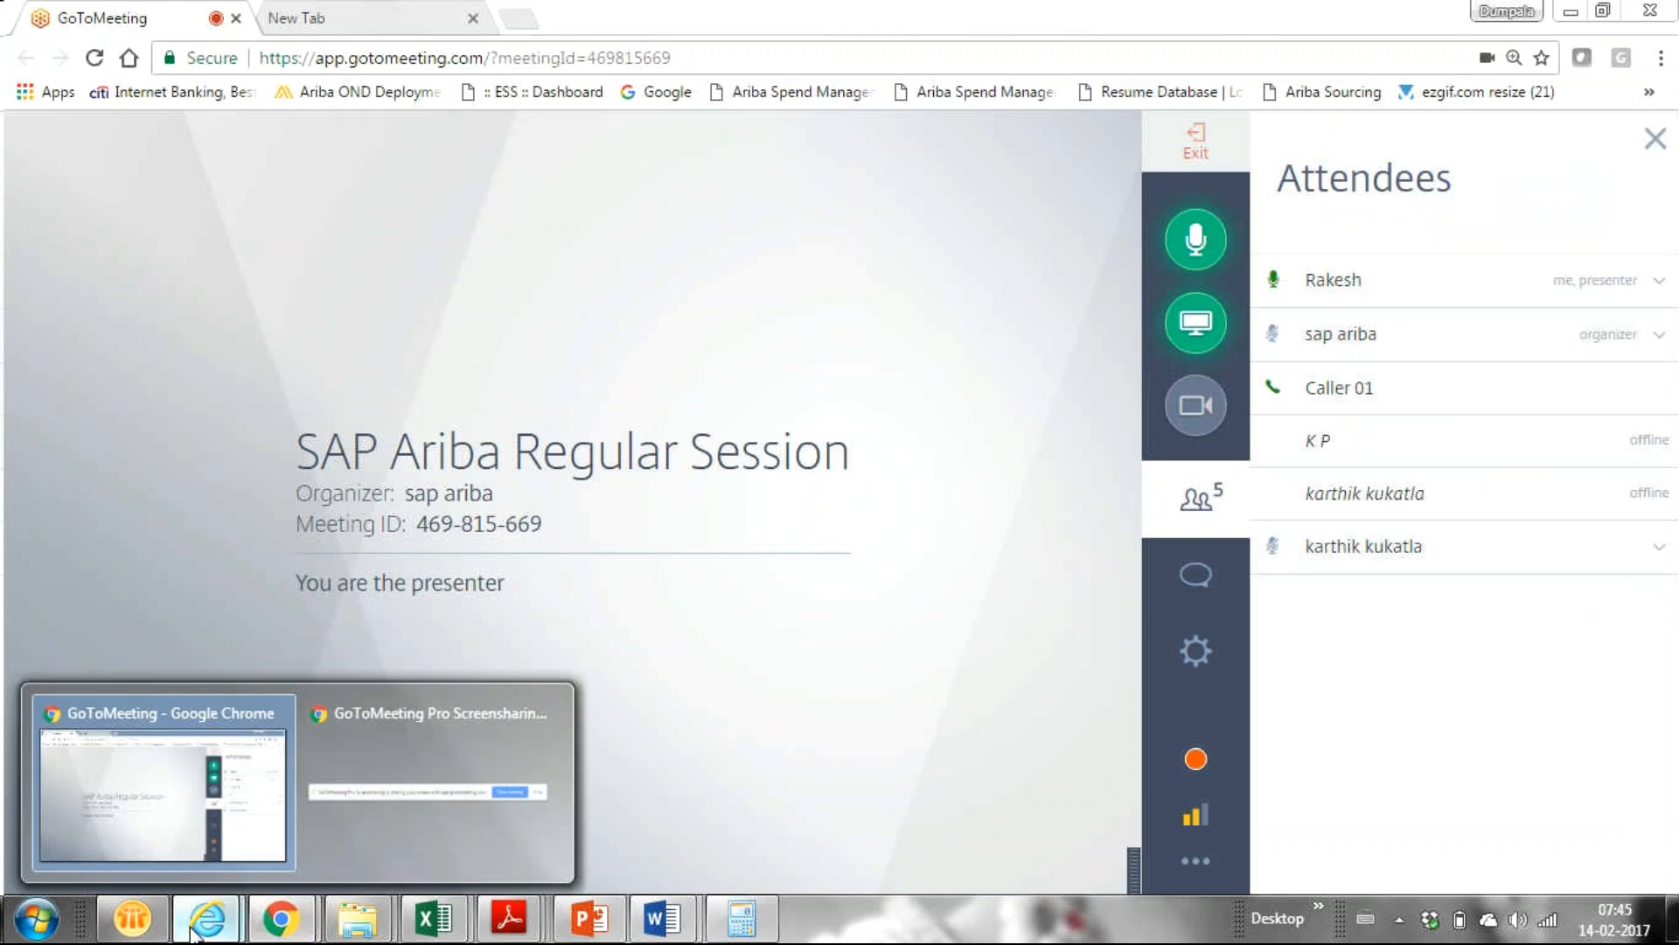
pyautogui.moveTo(205, 918)
pyautogui.click(429, 800)
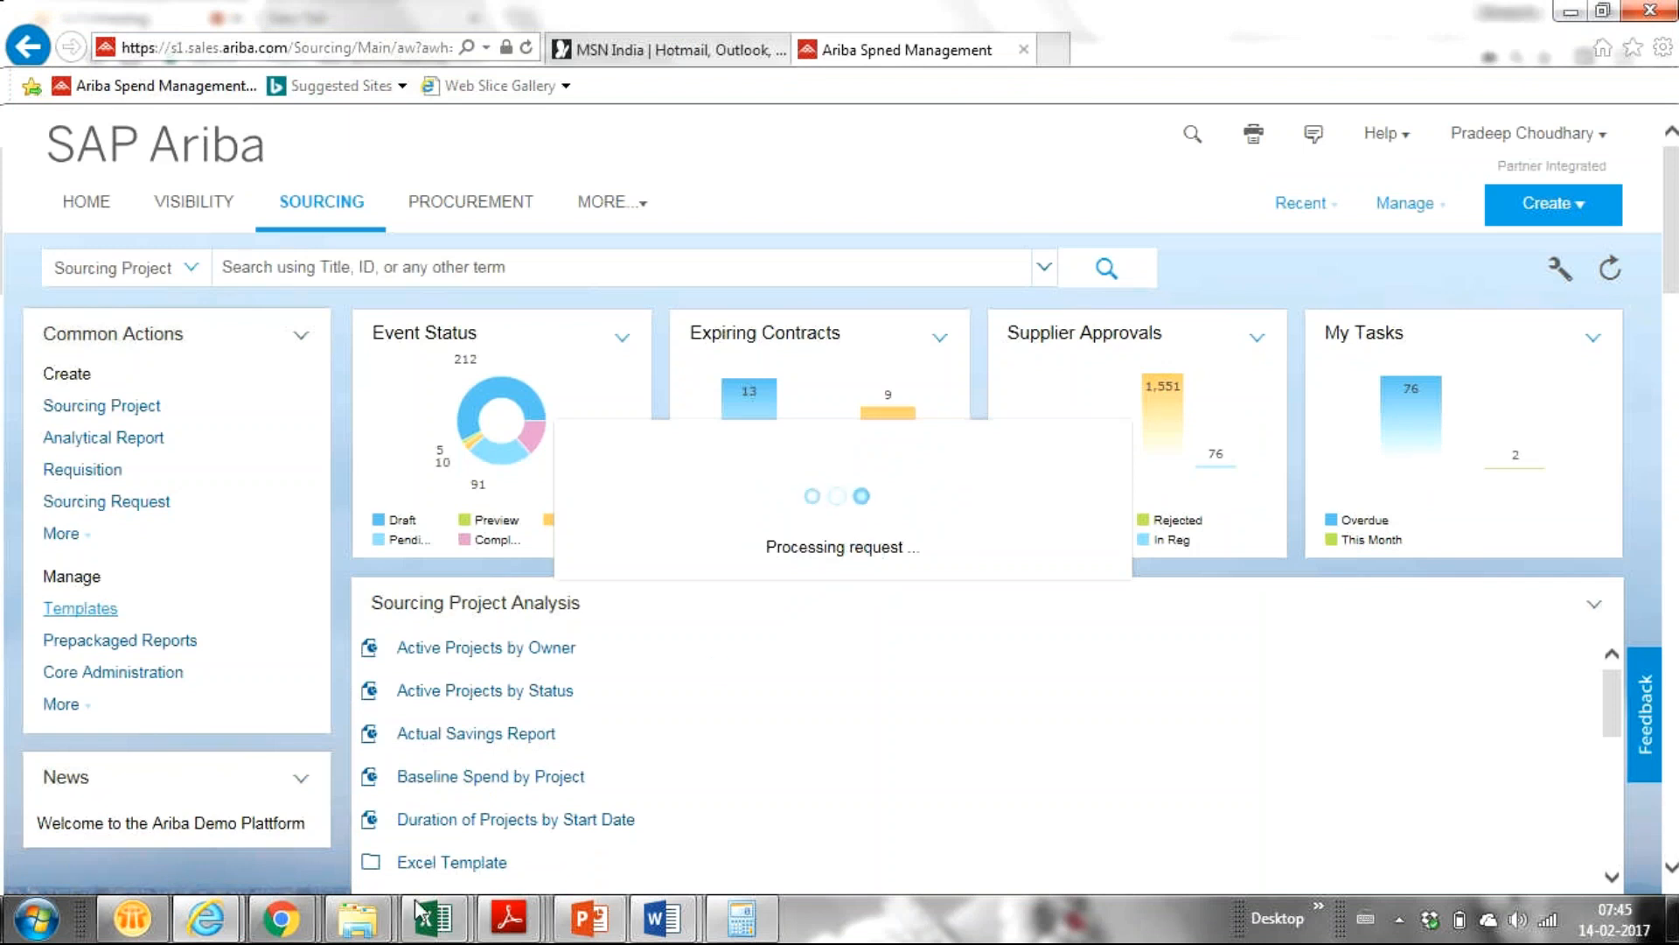
pyautogui.moveTo(266, 932)
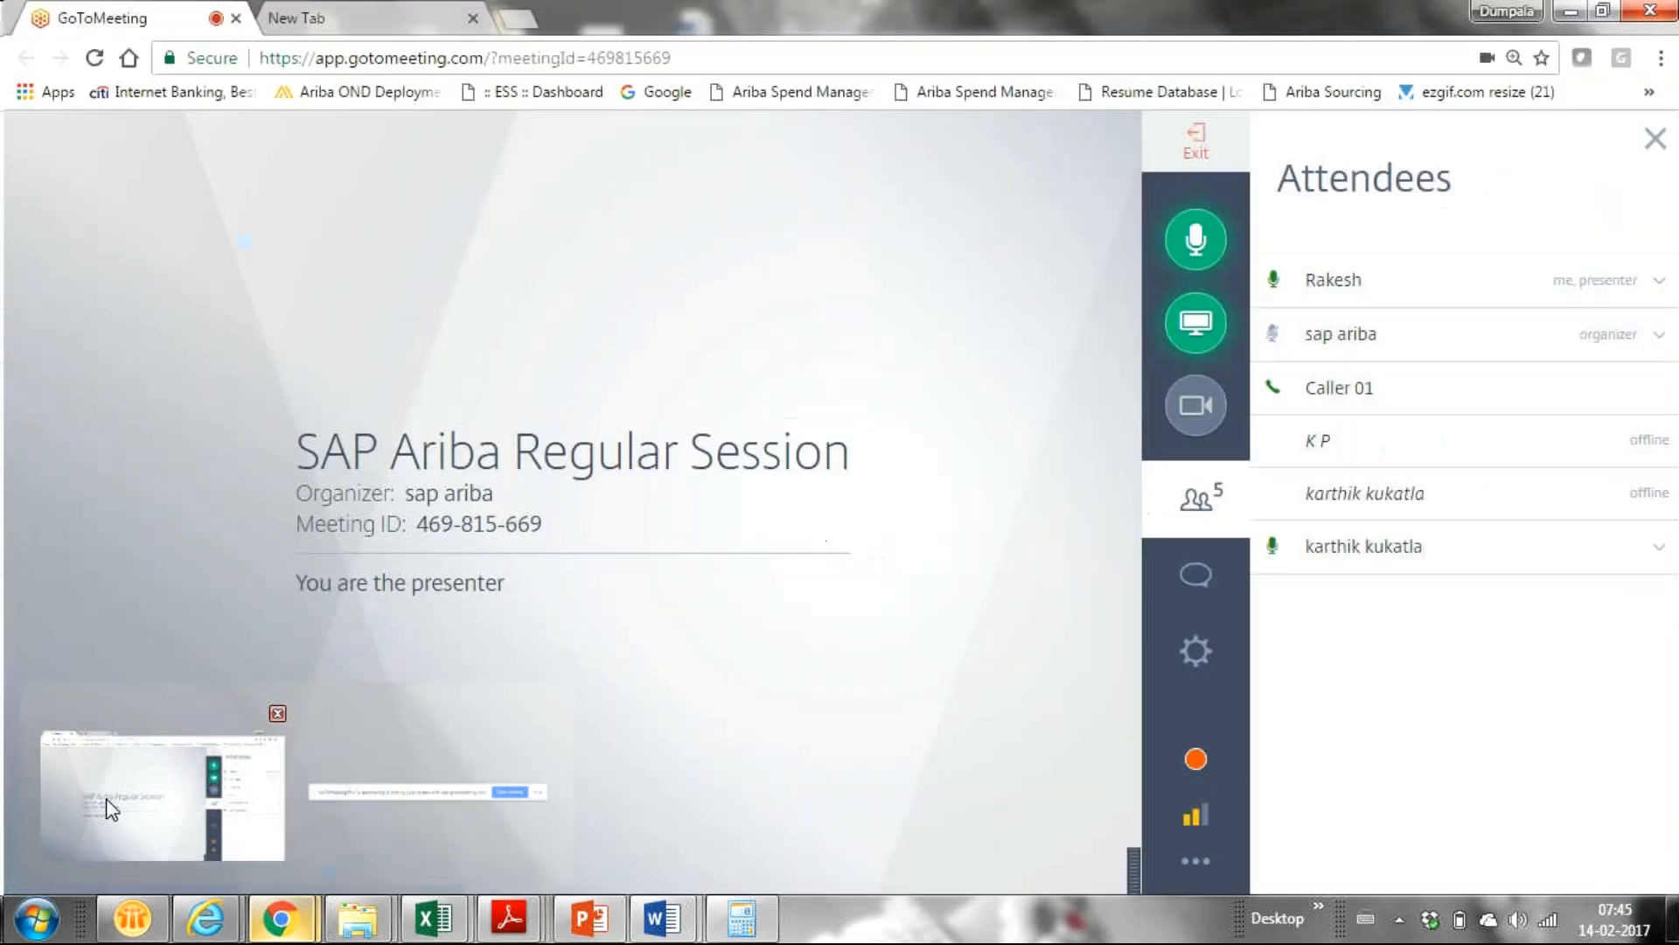
pyautogui.click(109, 807)
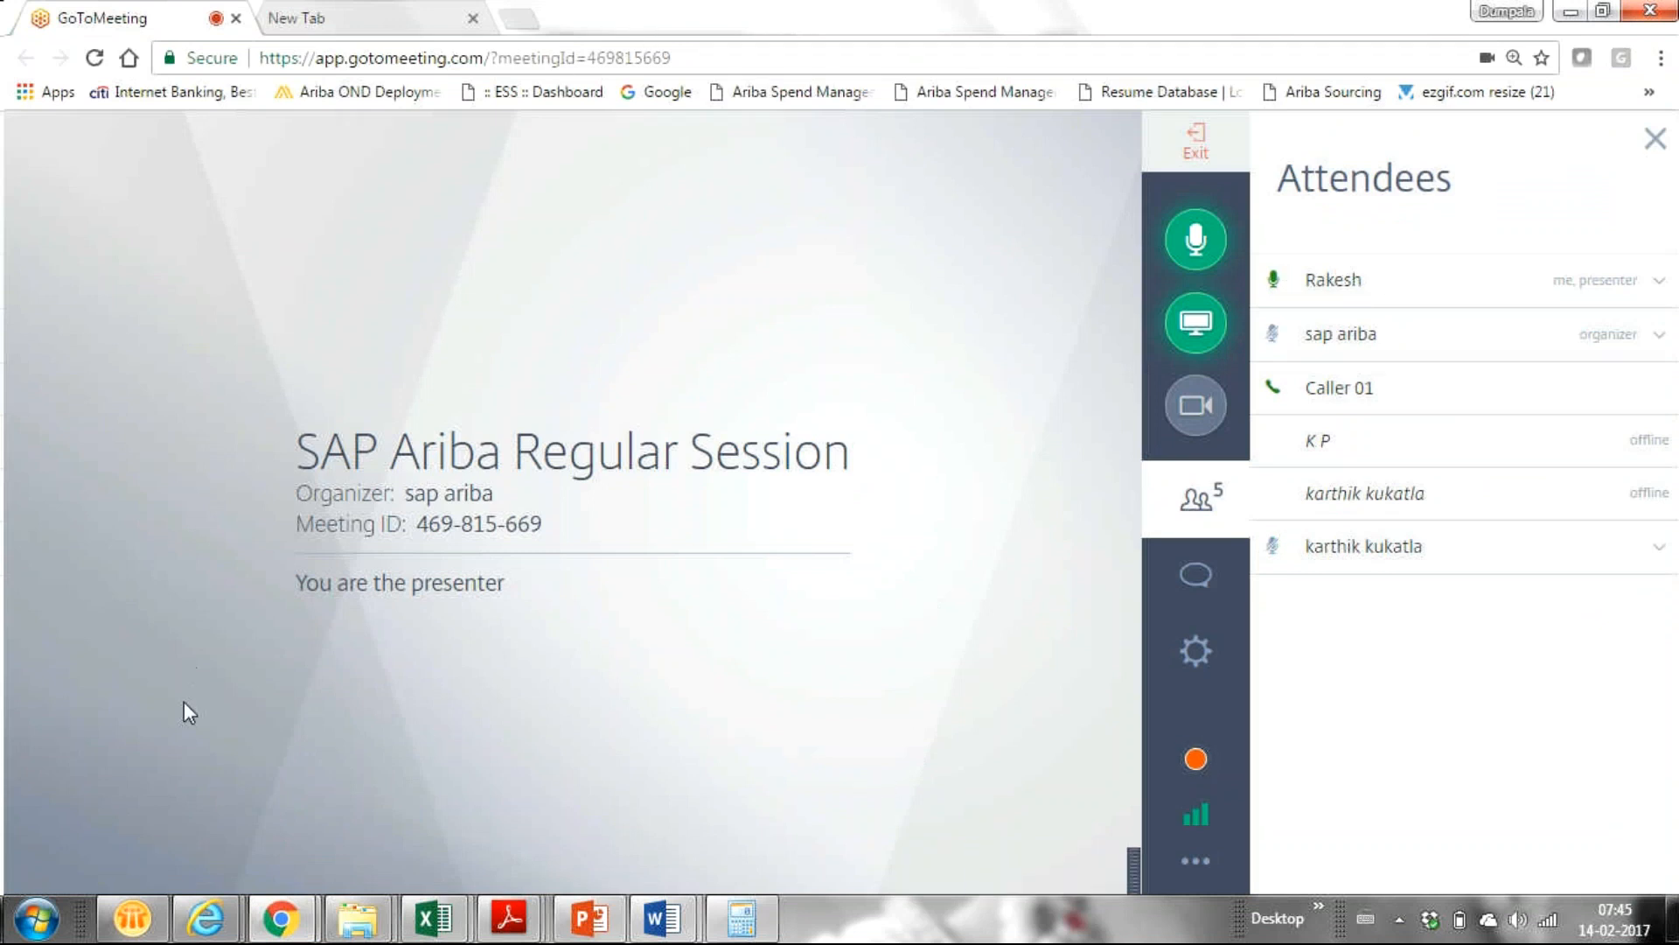
pyautogui.moveTo(206, 931)
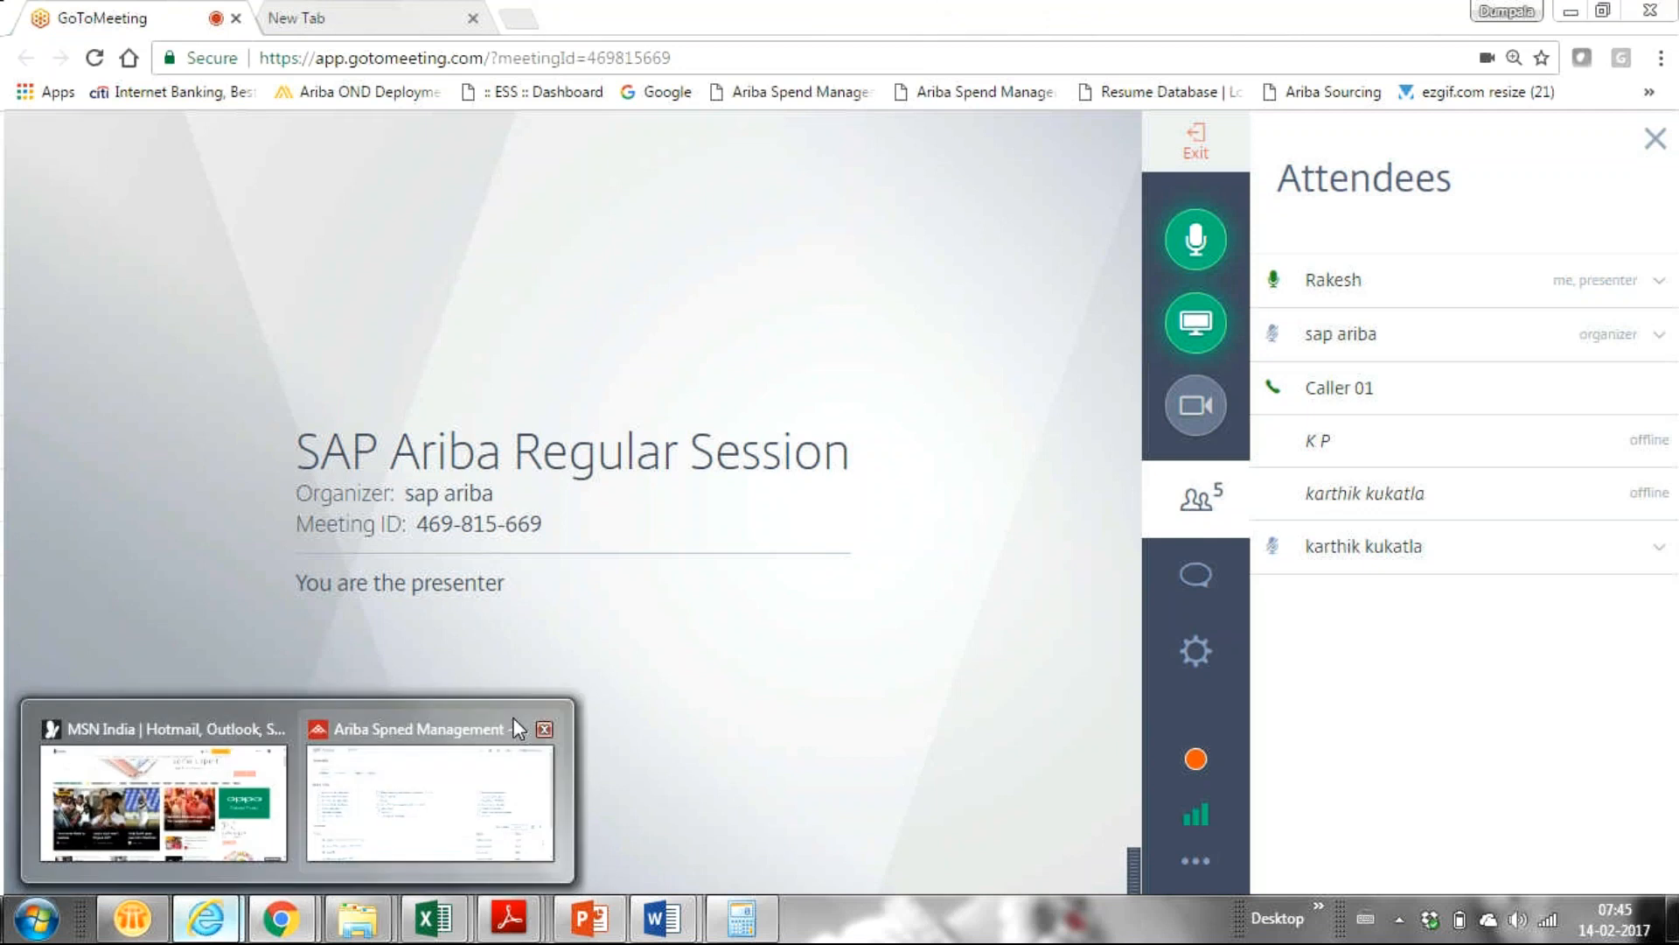
pyautogui.moveTo(362, 796)
# Return to the SAP Ariba Templates page in Internet Explorer.
pyautogui.click(358, 781)
pyautogui.scroll(-1, 1675, 536)
pyautogui.moveTo(1676, 530); pyautogui.dragTo(1614, 735)
# Scroll the Templates list down to Maintenance Clause Library, then back up to the tab row.
pyautogui.click(1612, 713)
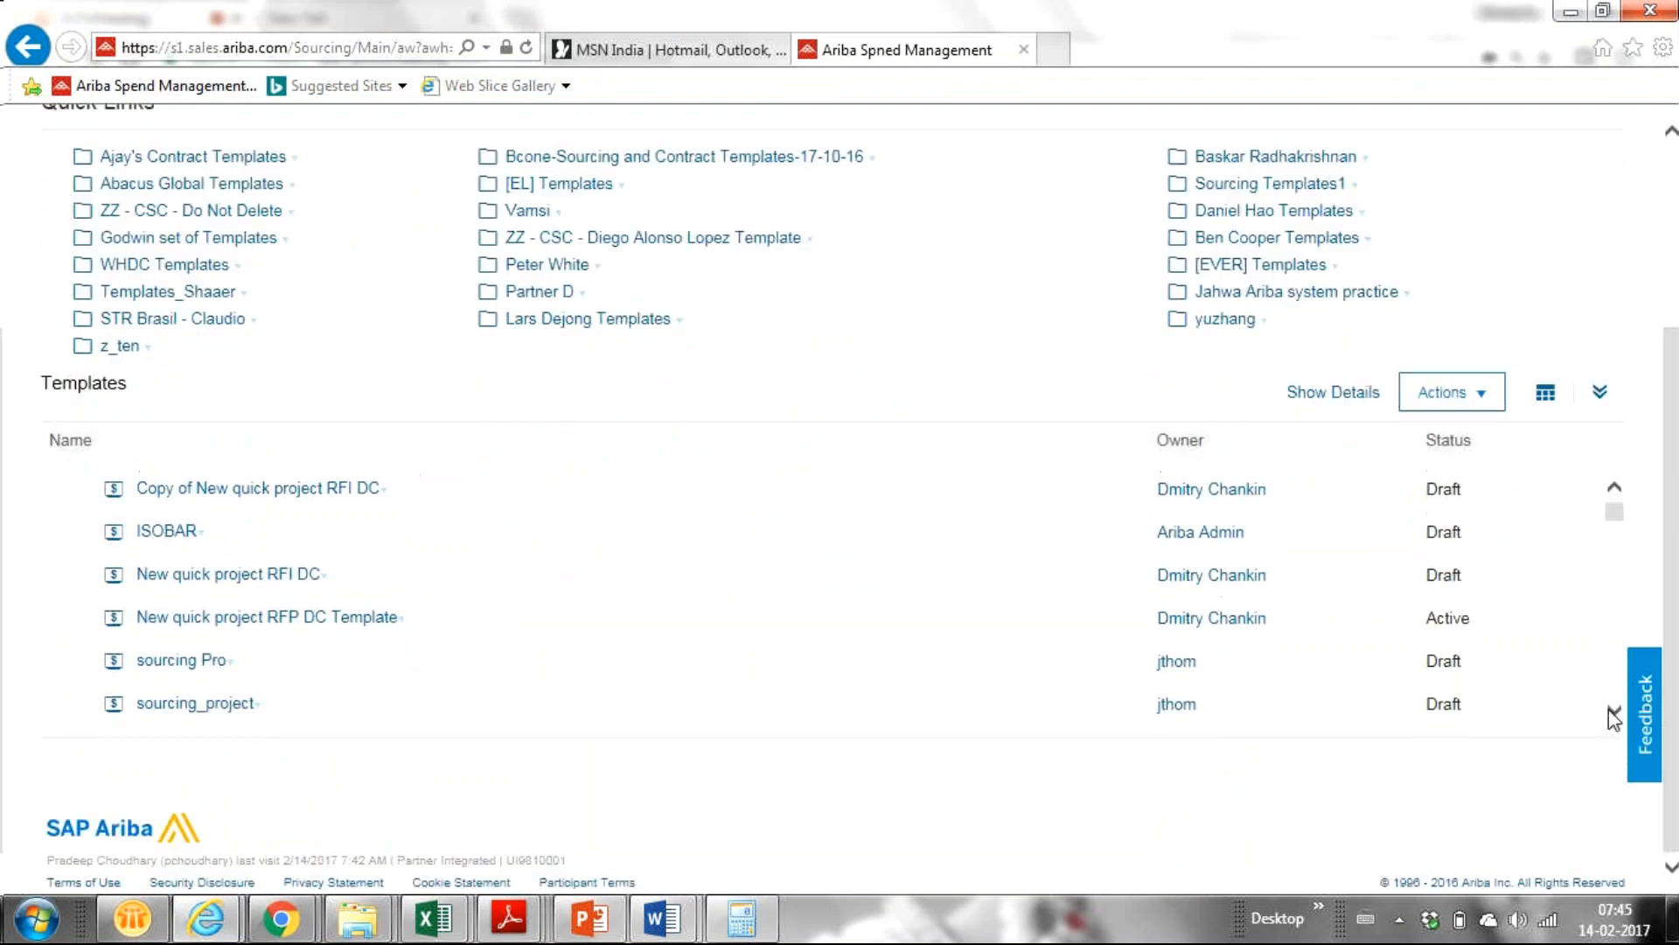
pyautogui.click(1612, 713)
pyautogui.click(1614, 715)
pyautogui.click(1614, 715)
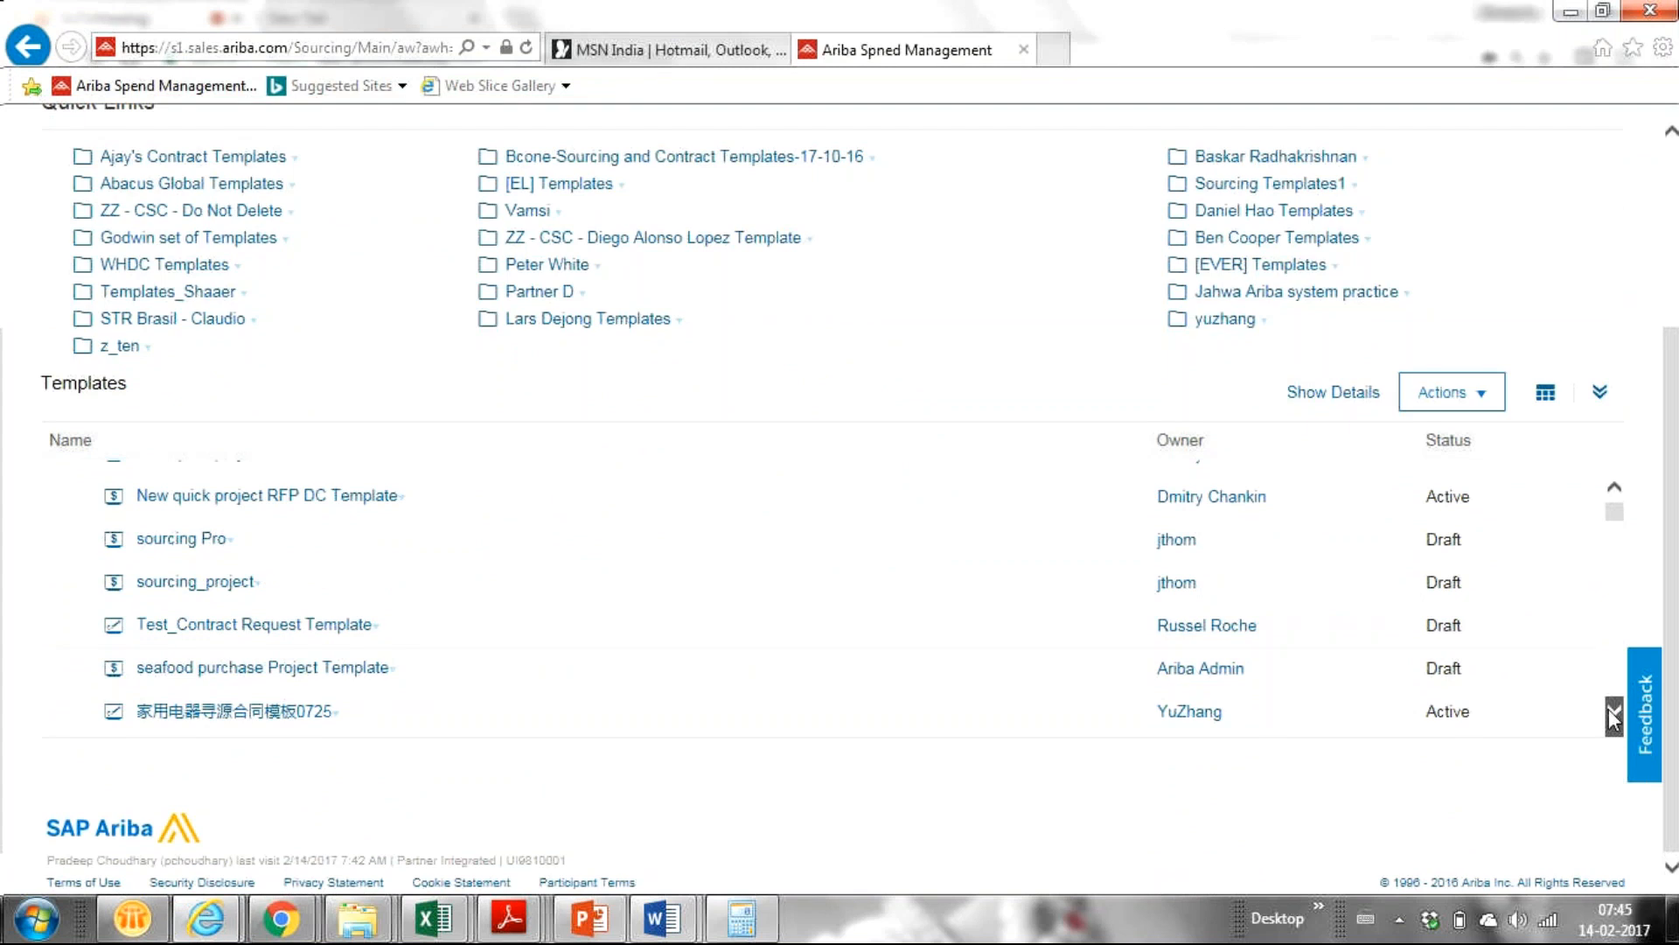
pyautogui.click(1614, 715)
pyautogui.click(1614, 716)
pyautogui.click(1614, 715)
pyautogui.click(1614, 715)
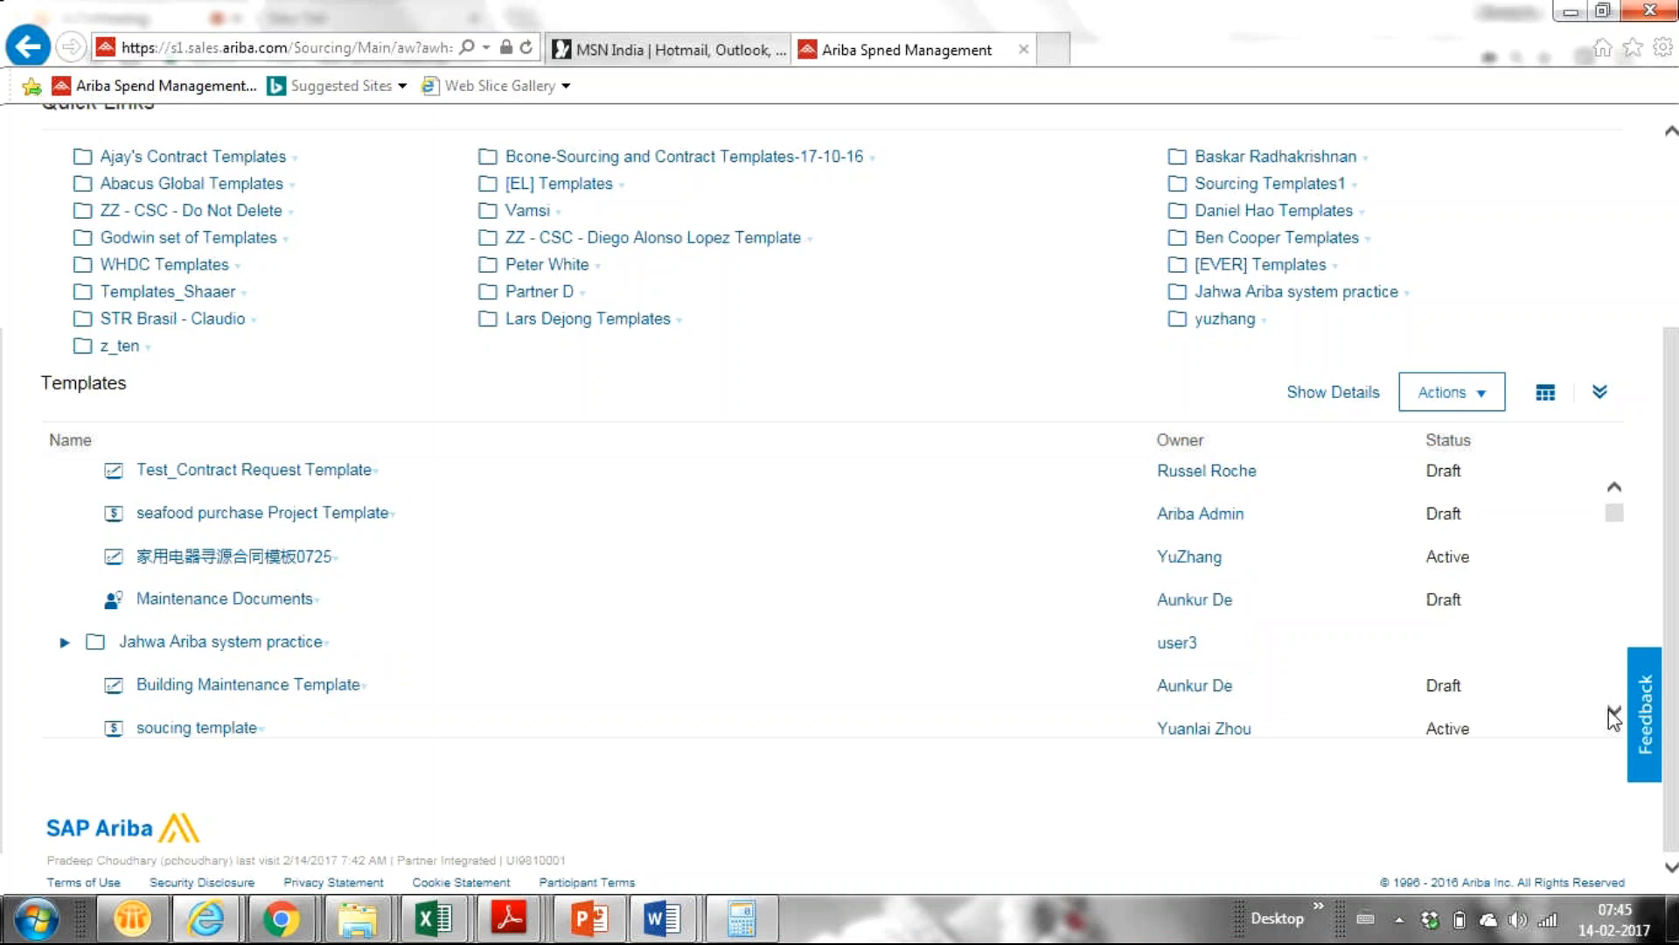
pyautogui.click(1614, 715)
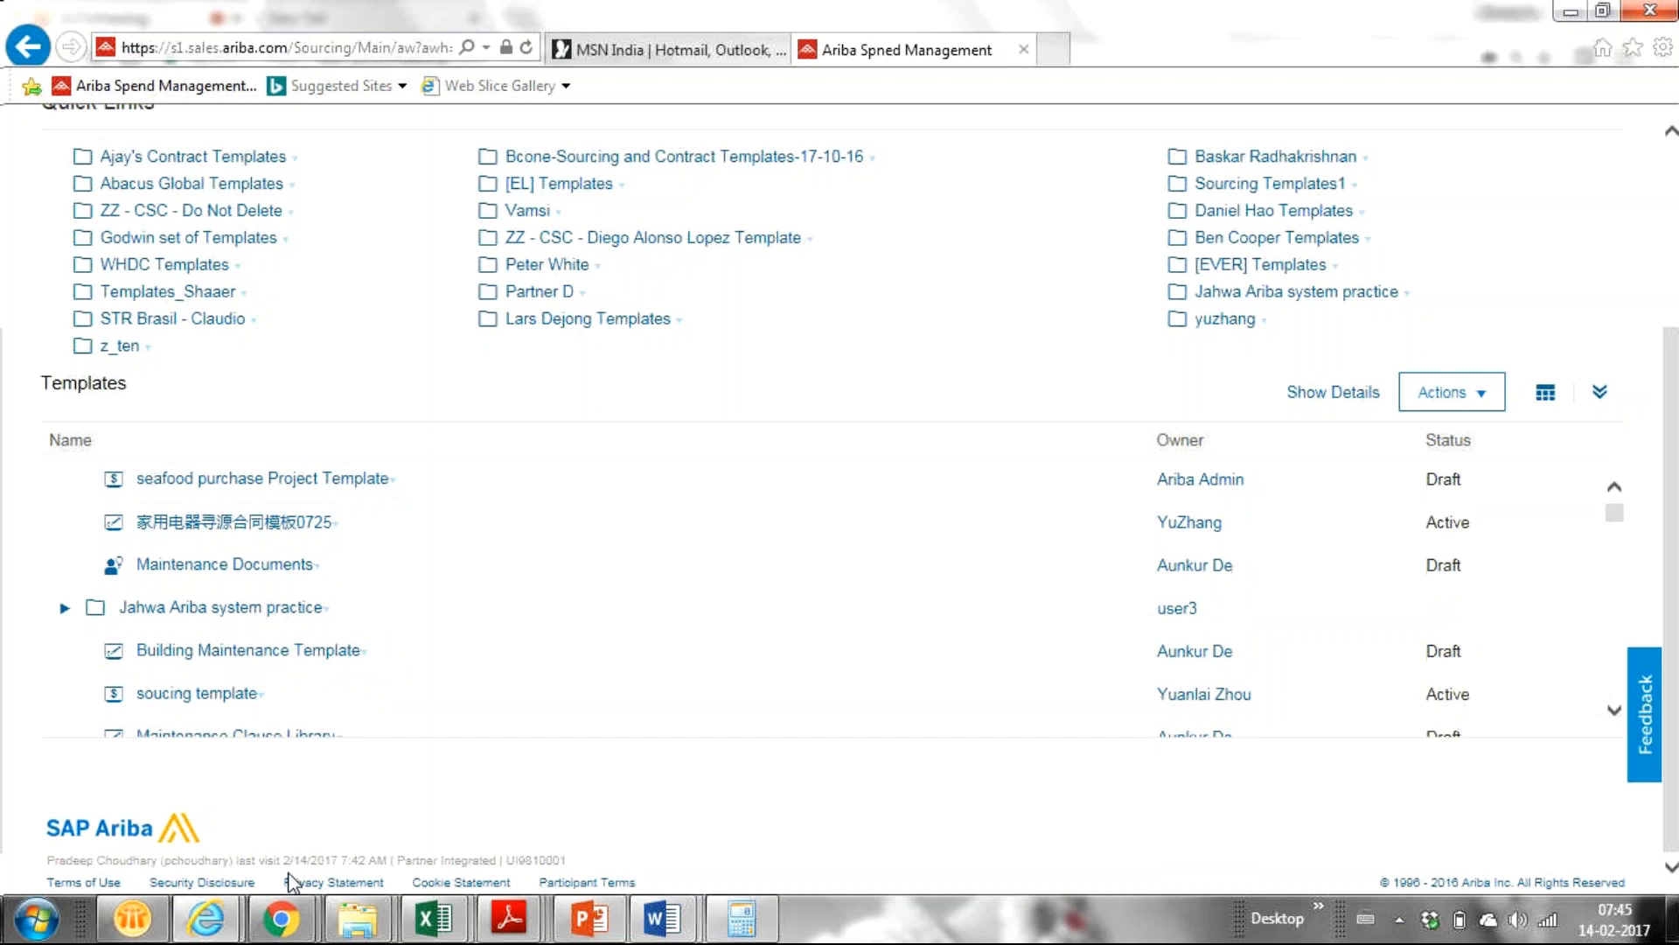
pyautogui.scroll(1, 1671, 503)
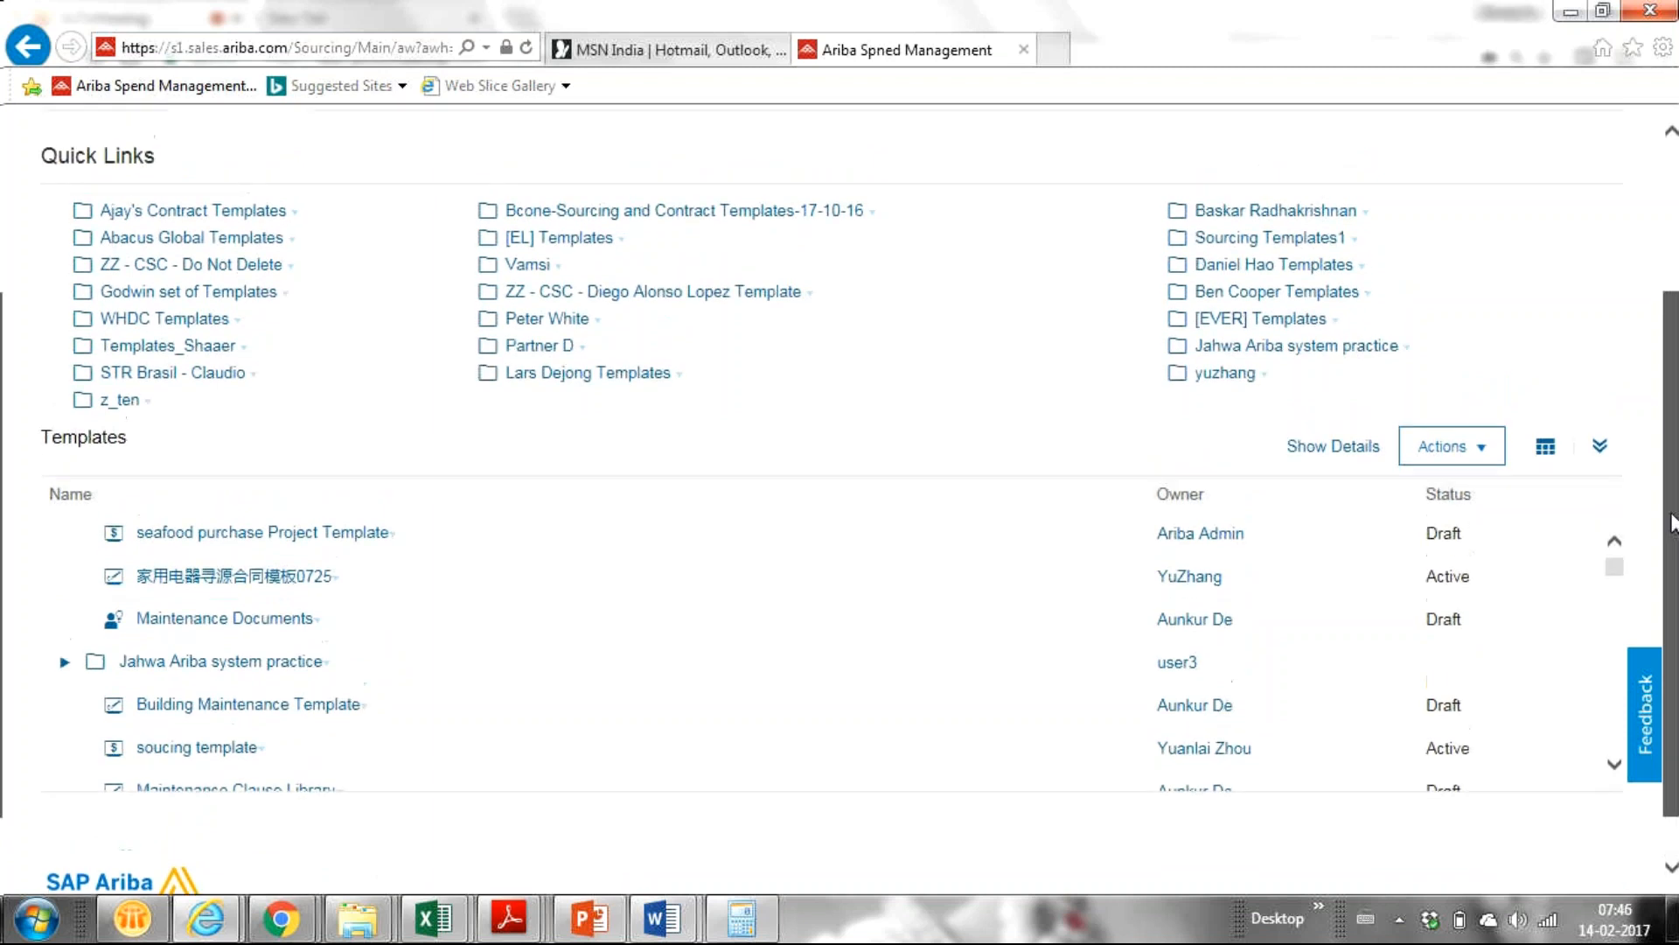
pyautogui.scroll(1, 1671, 503)
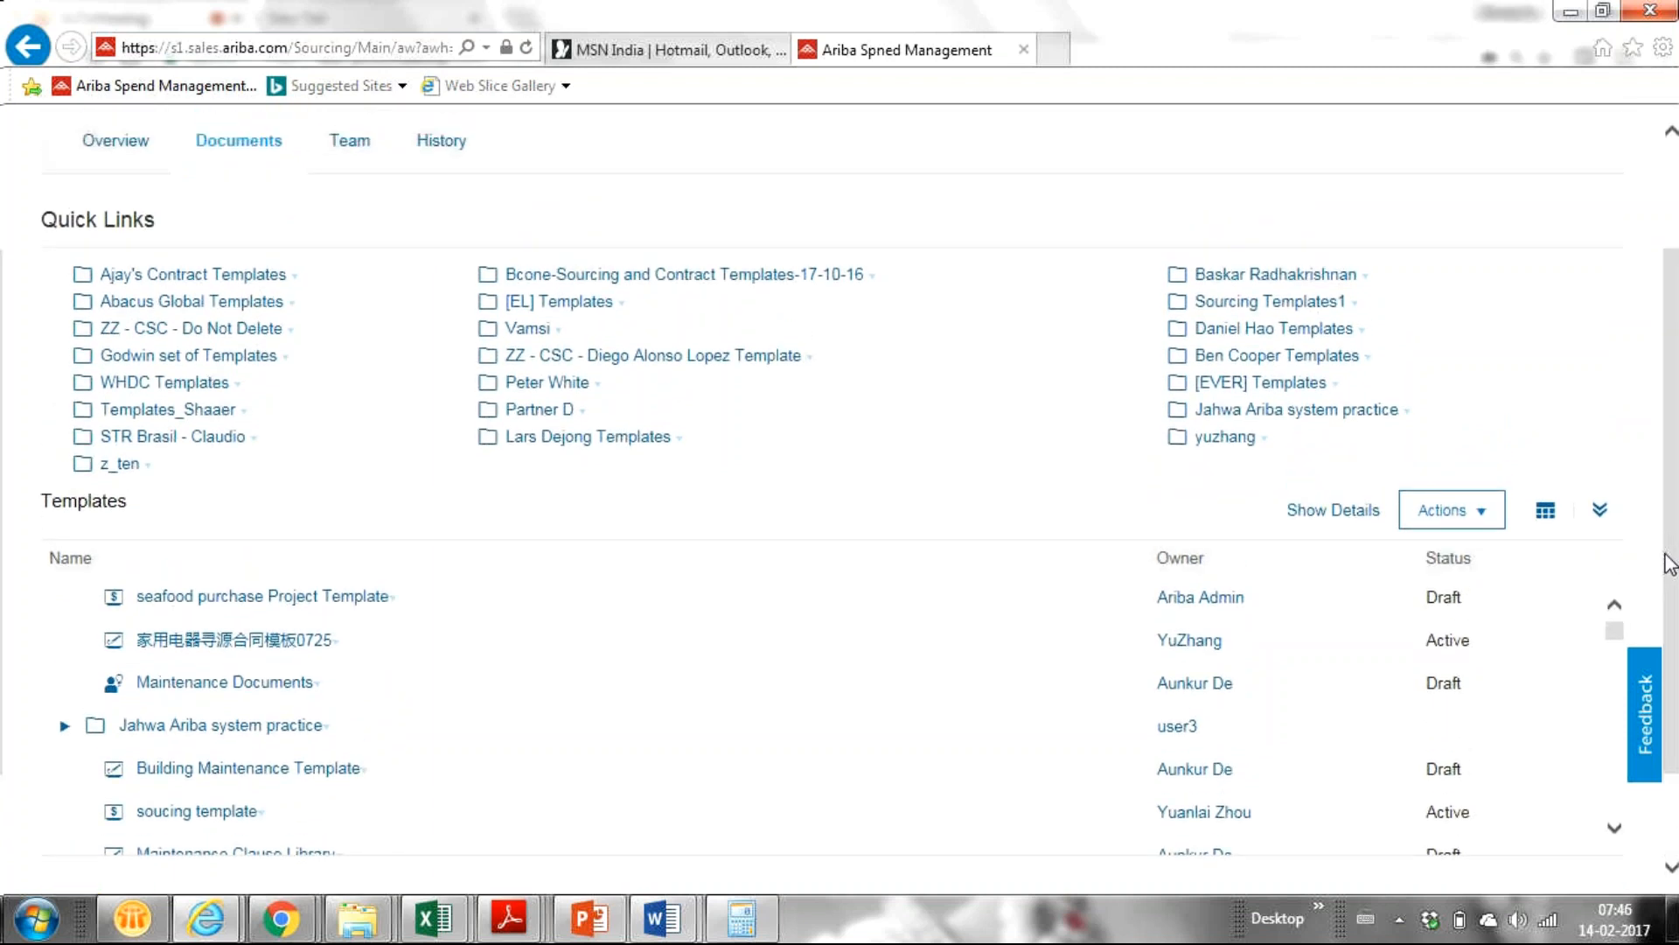
pyautogui.moveTo(1672, 558); pyautogui.dragTo(1649, 612)
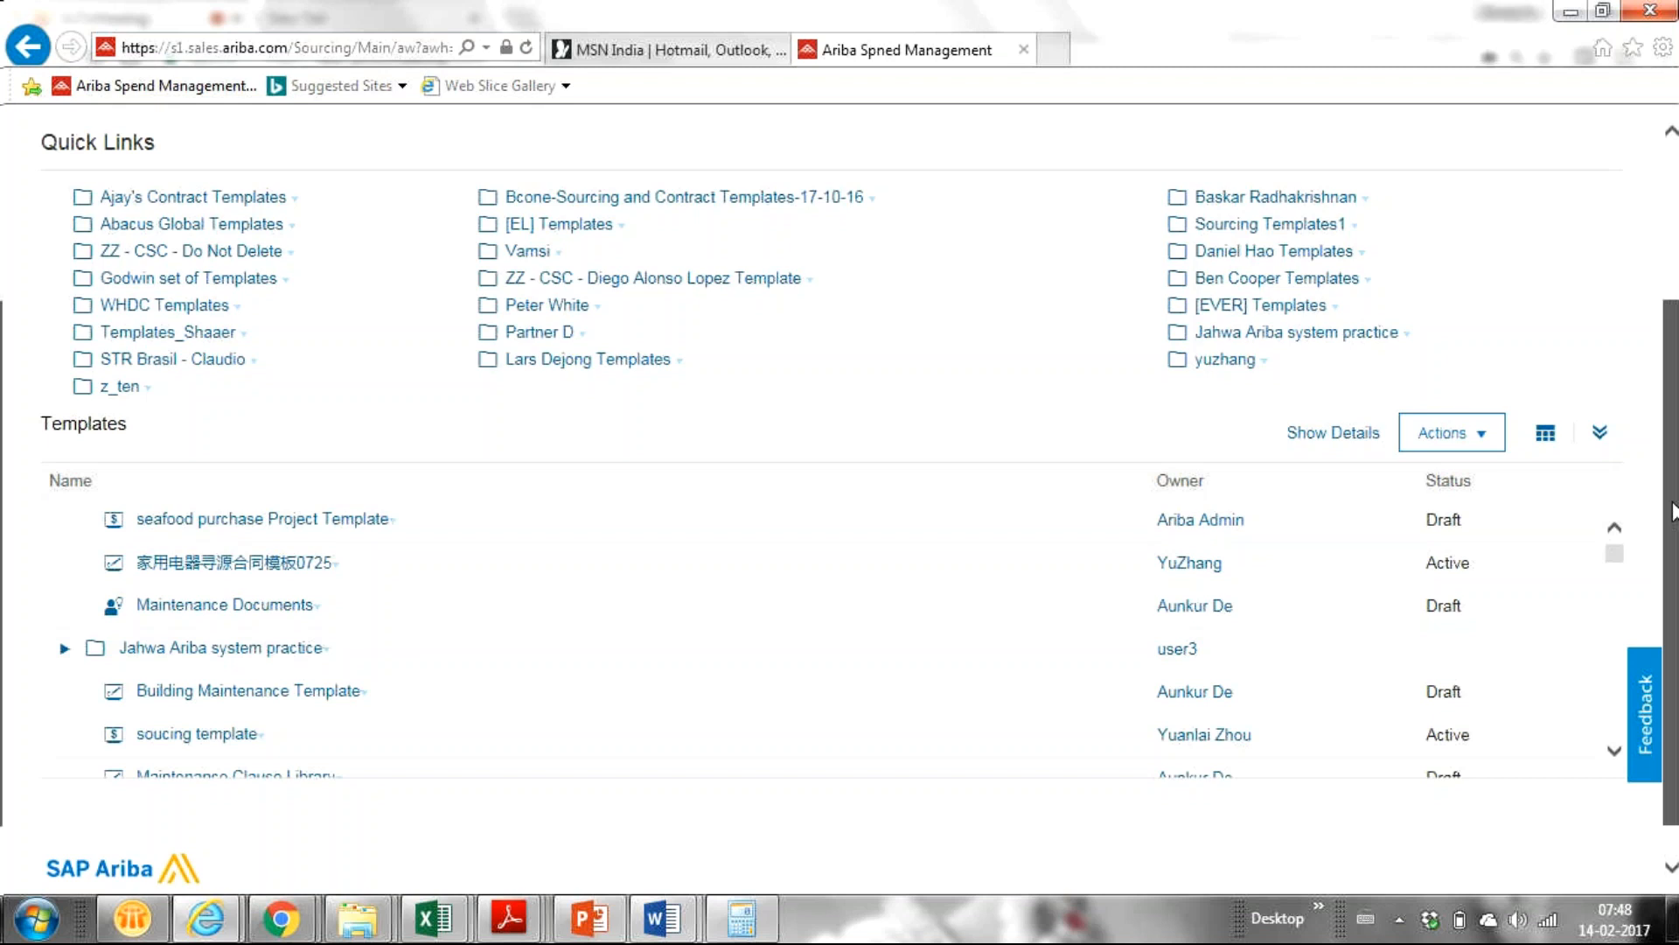
# Scroll back to the top of the Templates page.
pyautogui.moveTo(1670, 512); pyautogui.dragTo(1672, 315)
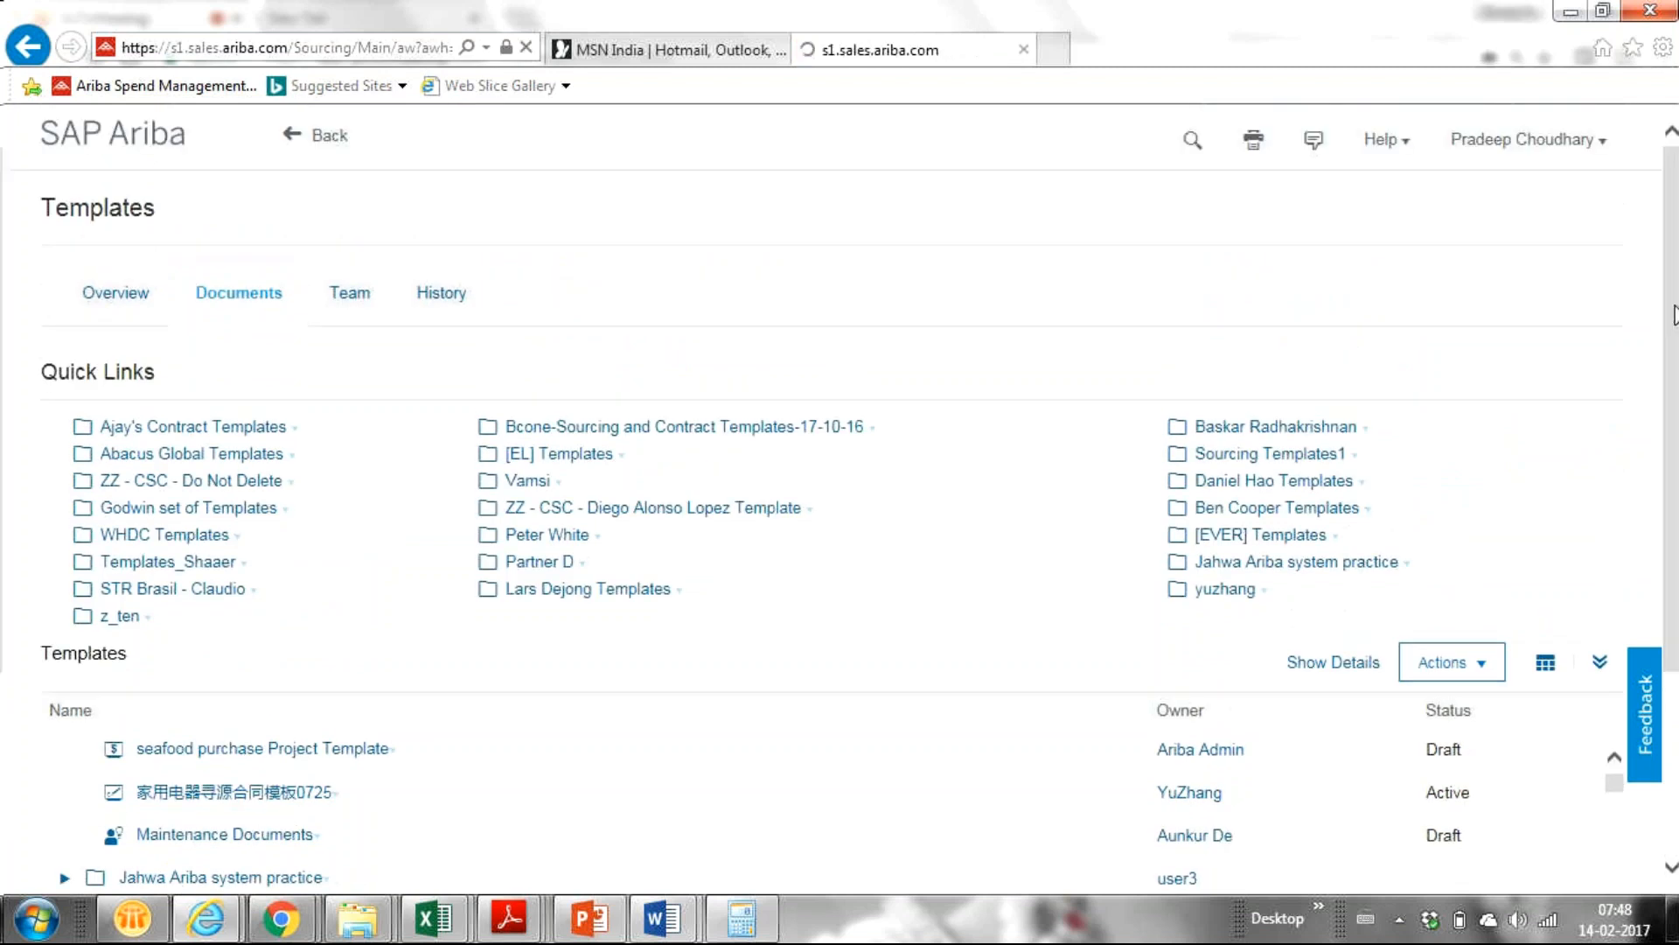
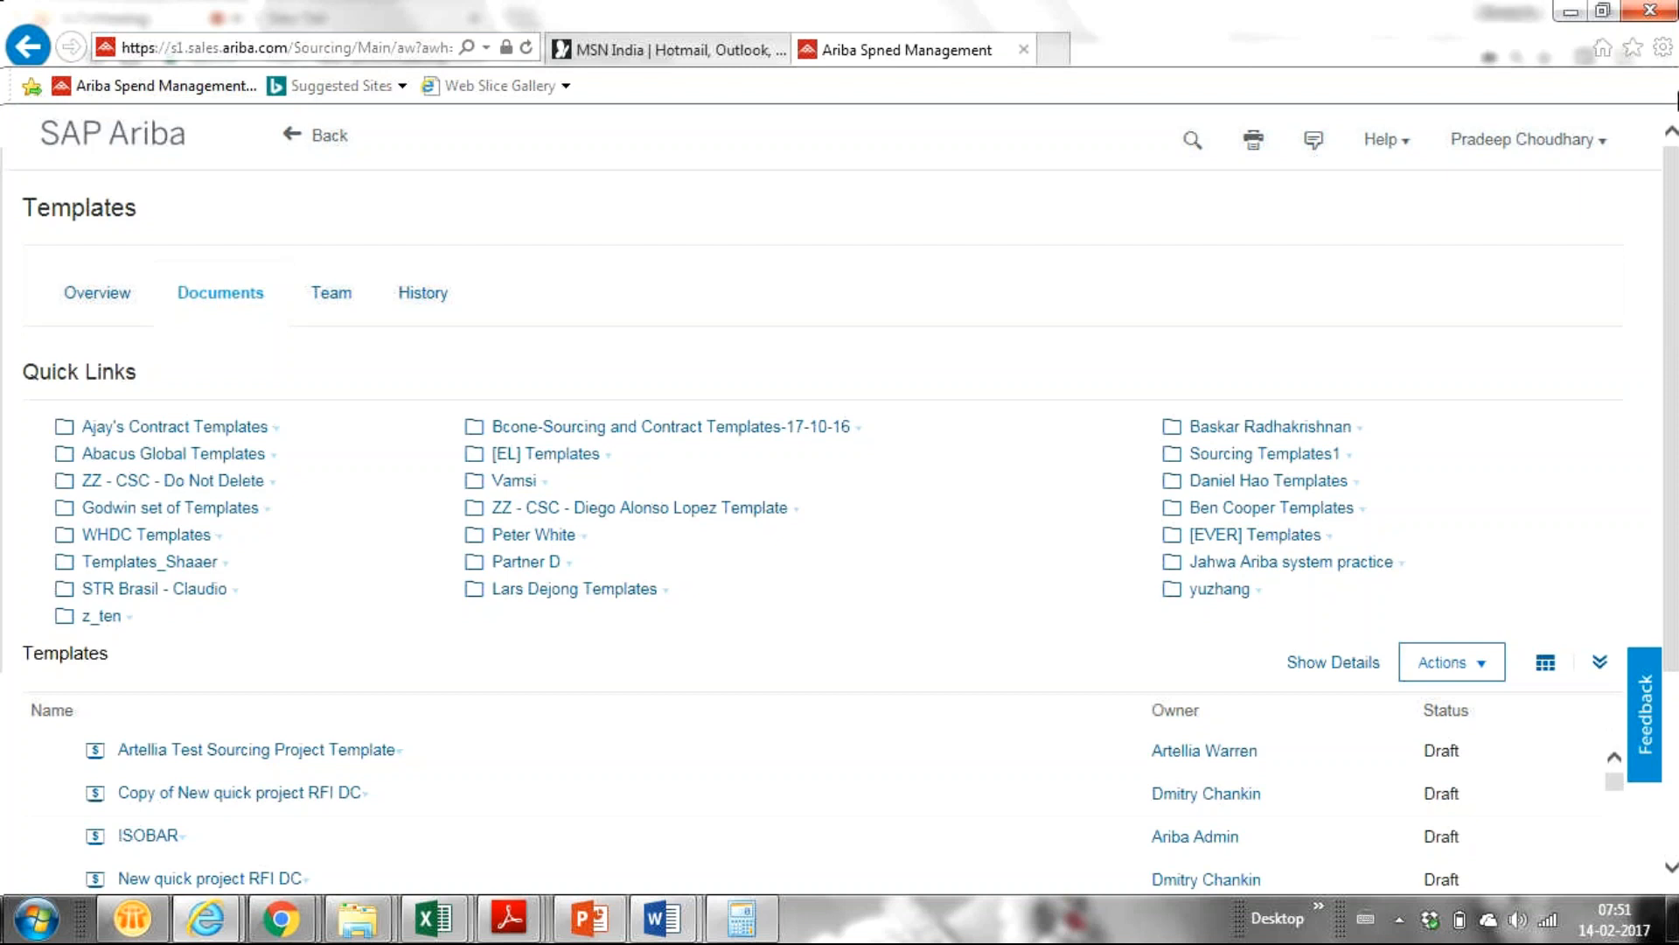
# Switch to the online meeting window and back to the Ariba Templates page twice.
pyautogui.moveTo(1678, 218); pyautogui.dragTo(1617, 219)
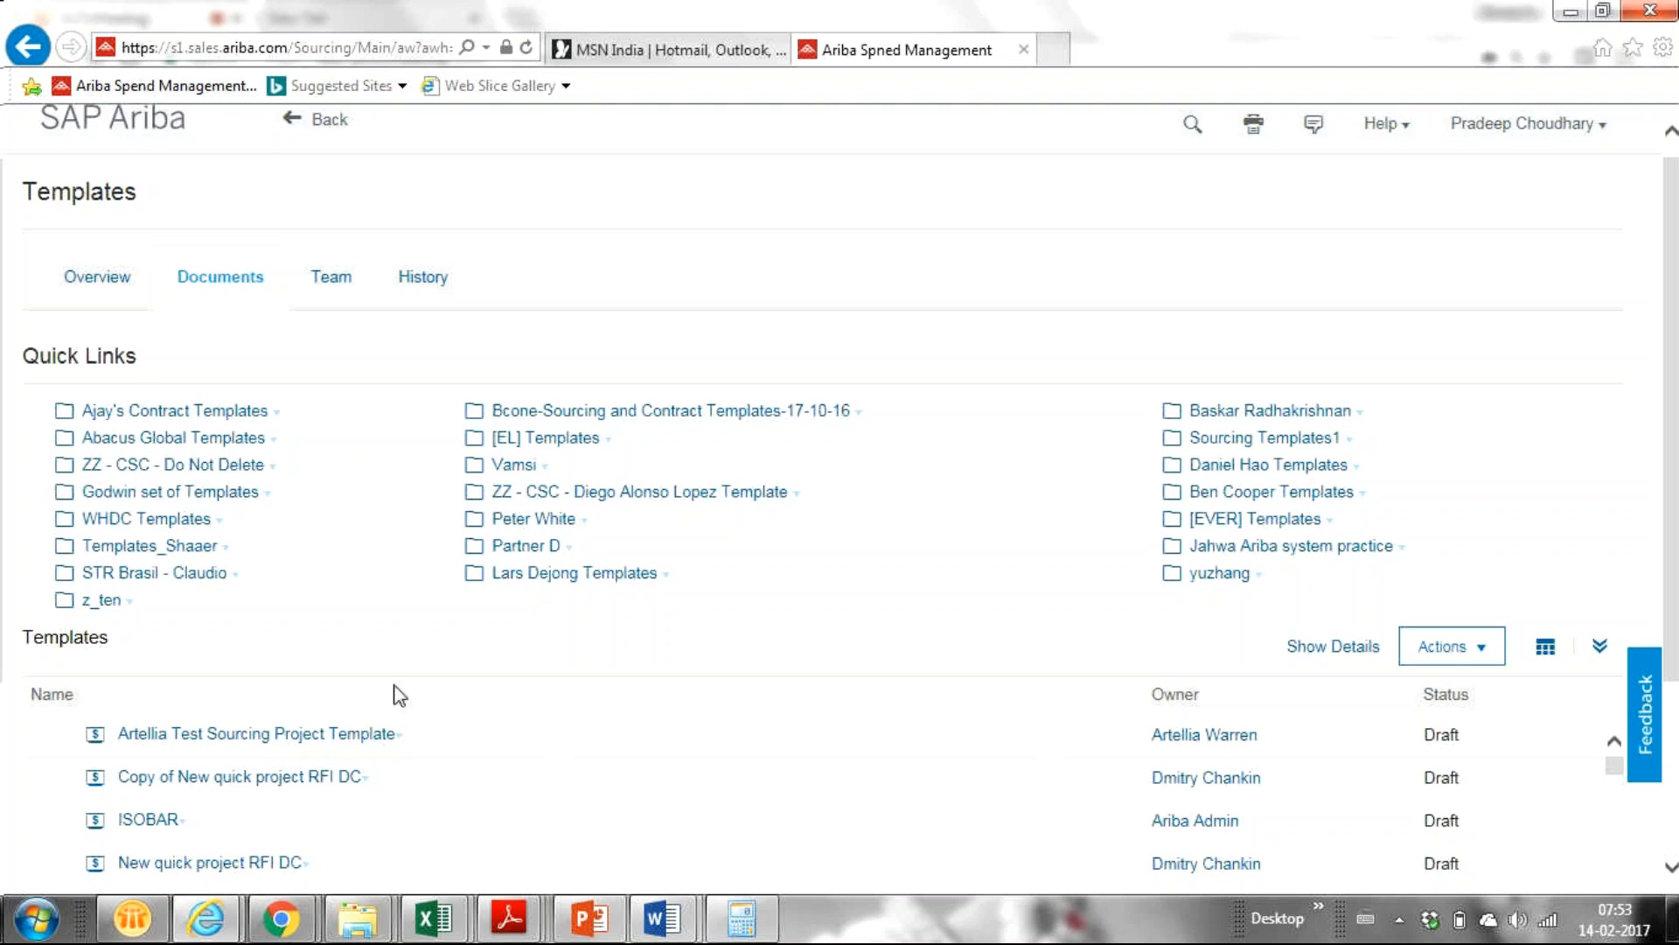
pyautogui.moveTo(308, 917)
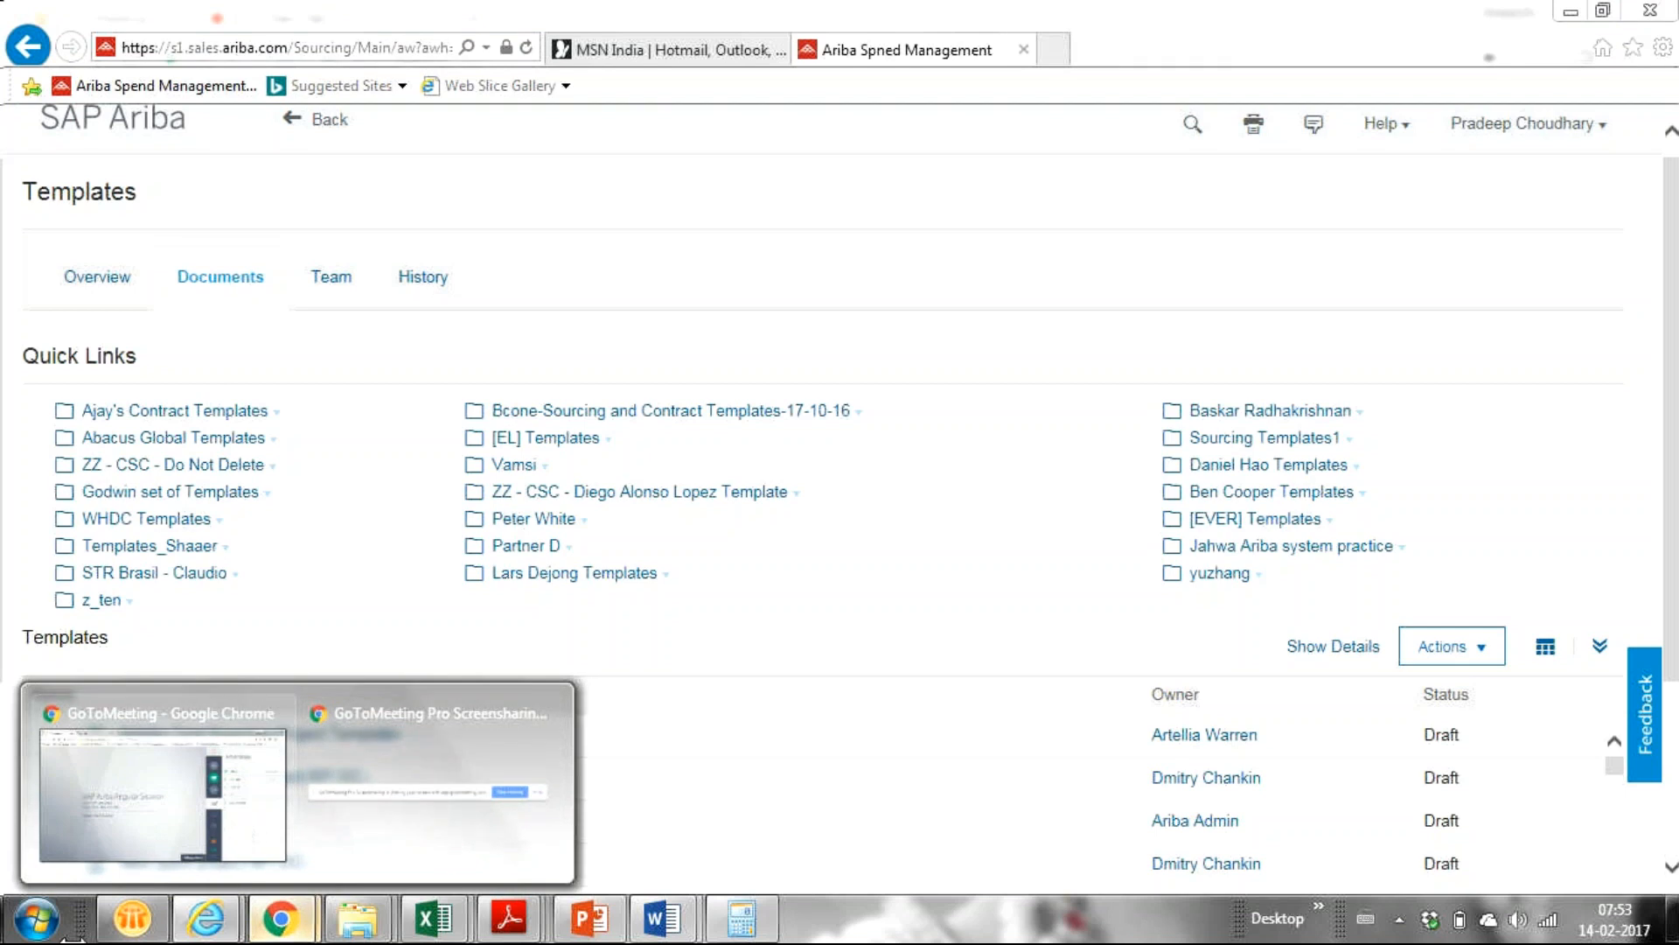
pyautogui.click(121, 838)
pyautogui.moveTo(206, 918)
pyautogui.click(412, 788)
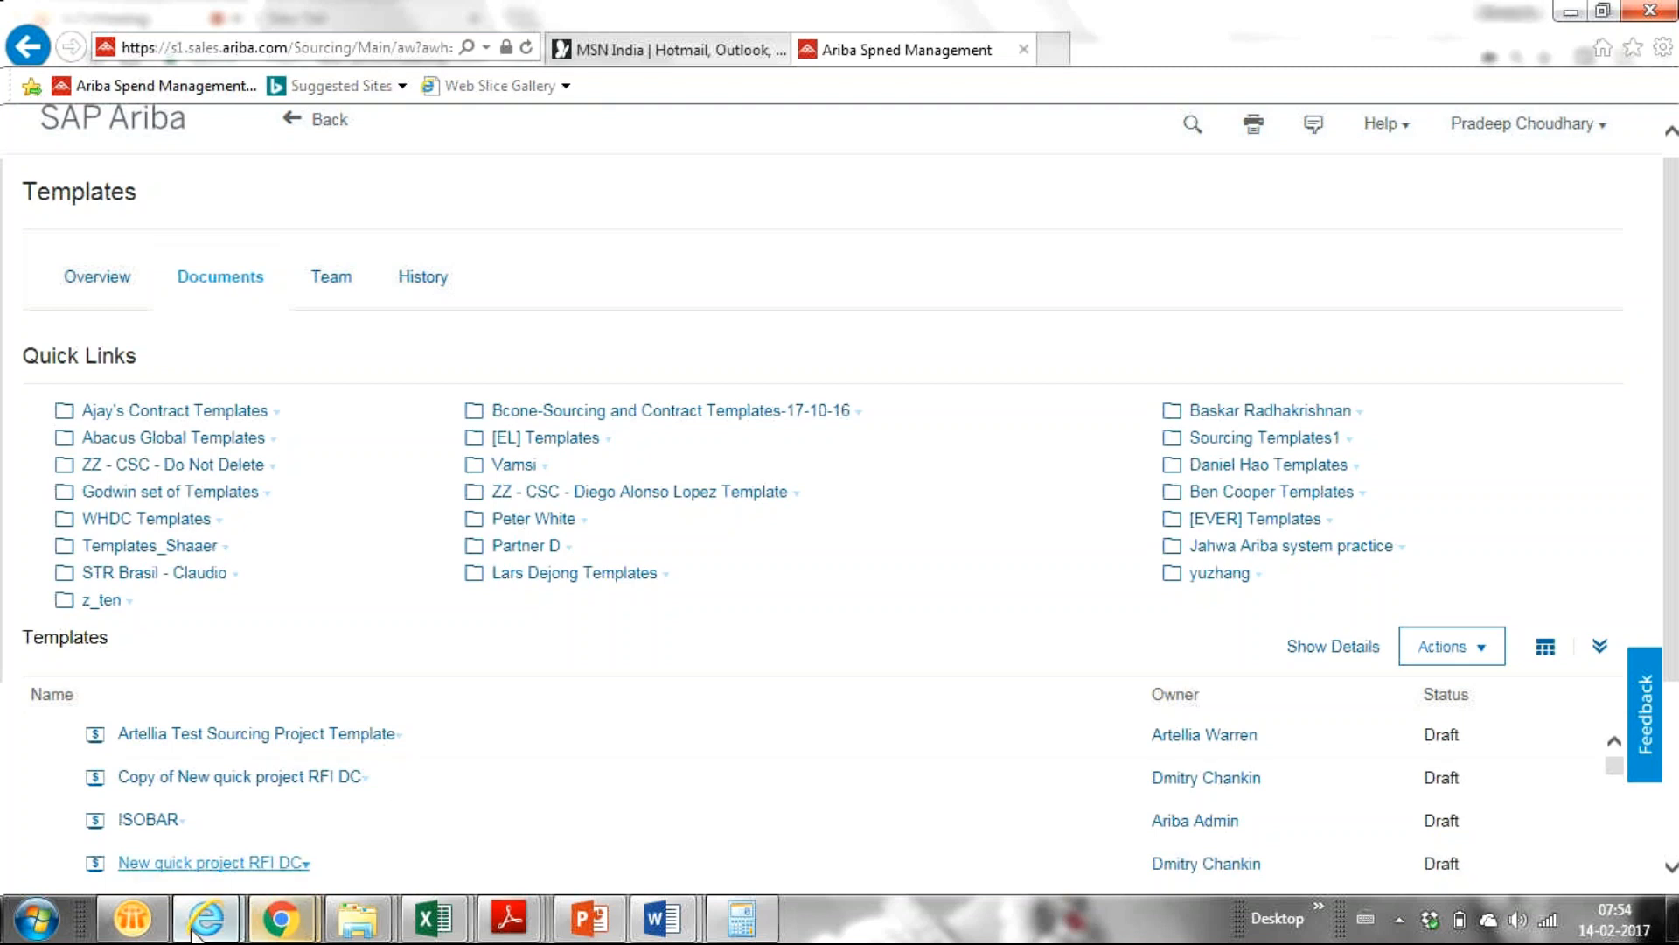
pyautogui.moveTo(207, 919)
pyautogui.moveTo(280, 918)
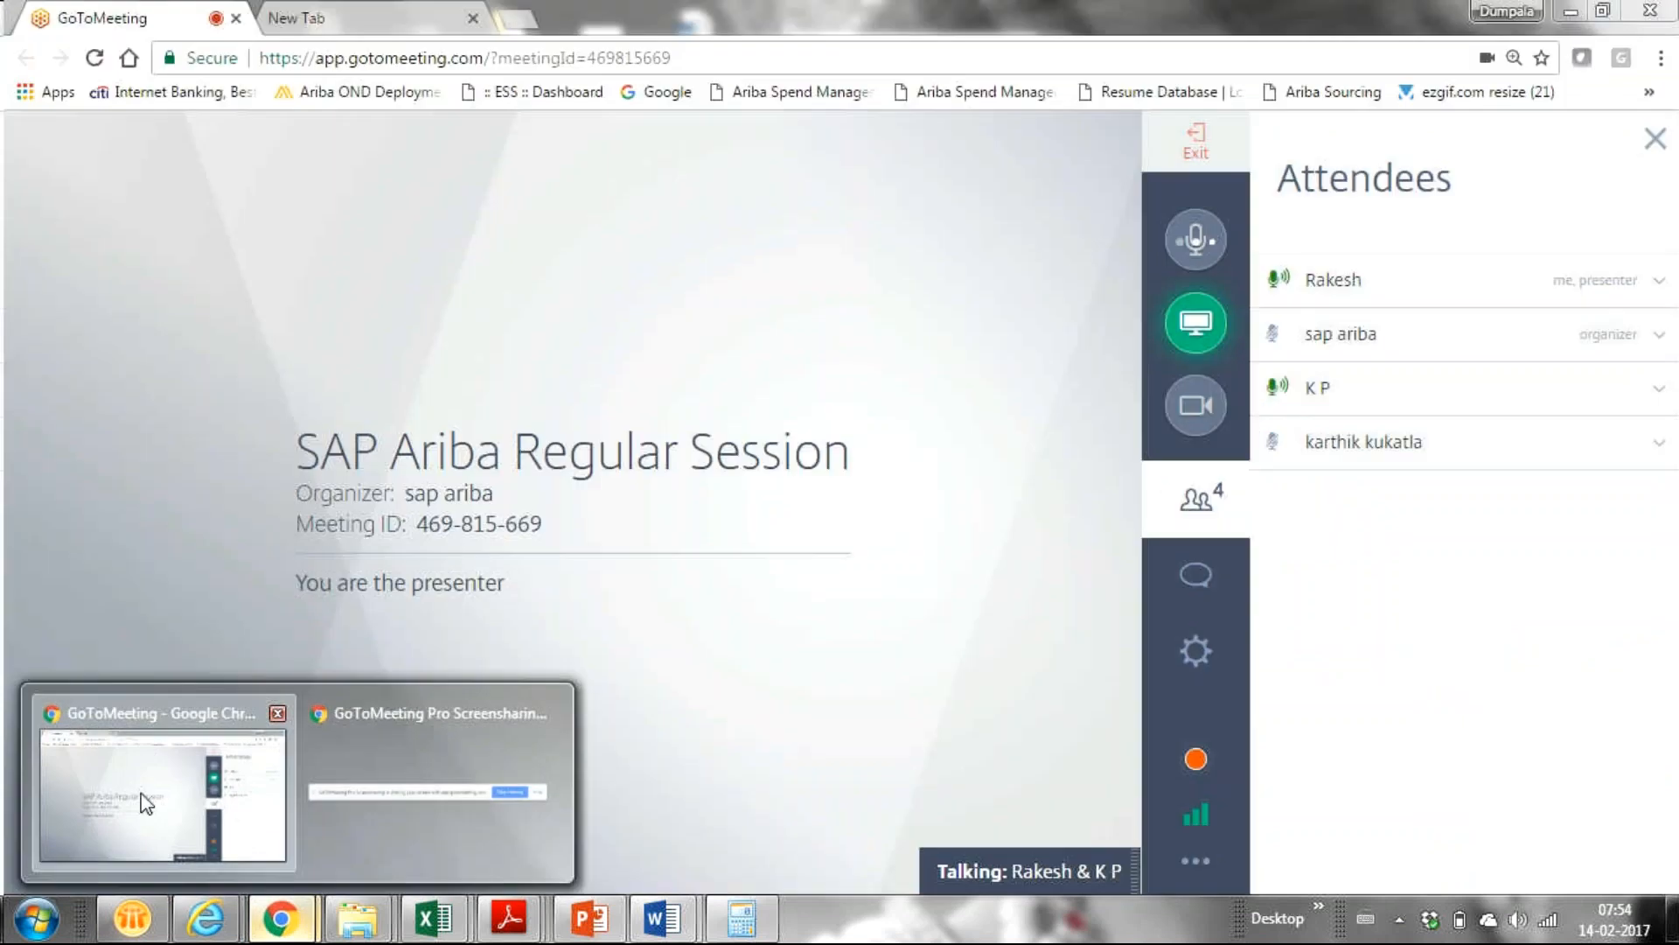
pyautogui.click(140, 791)
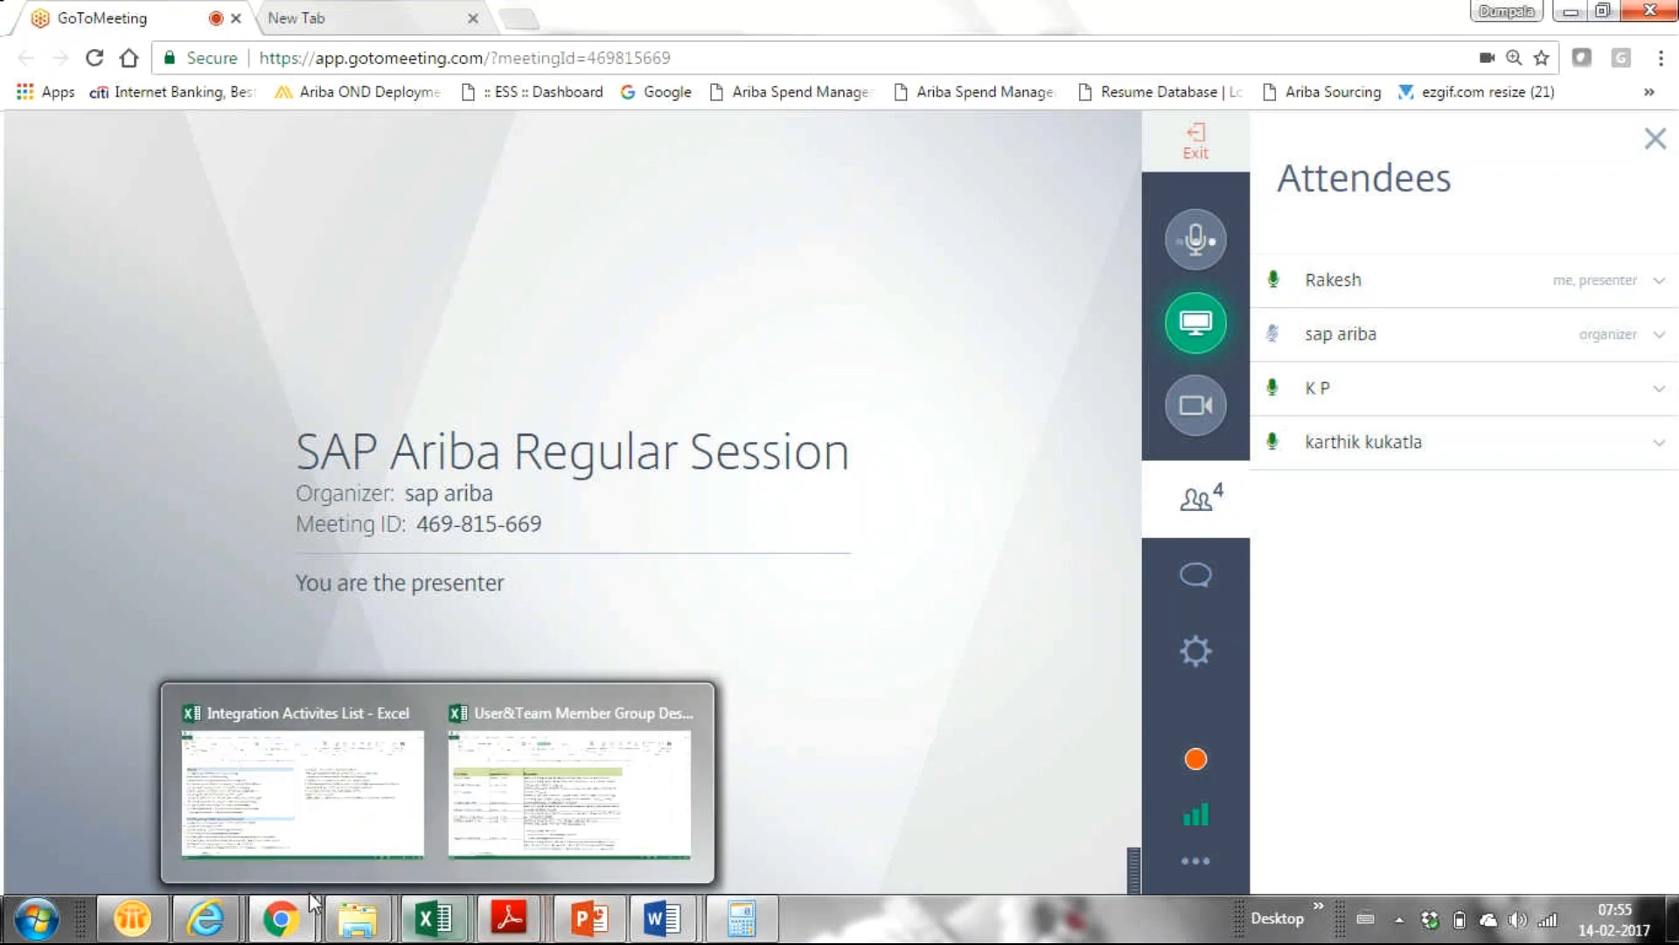
pyautogui.moveTo(197, 914)
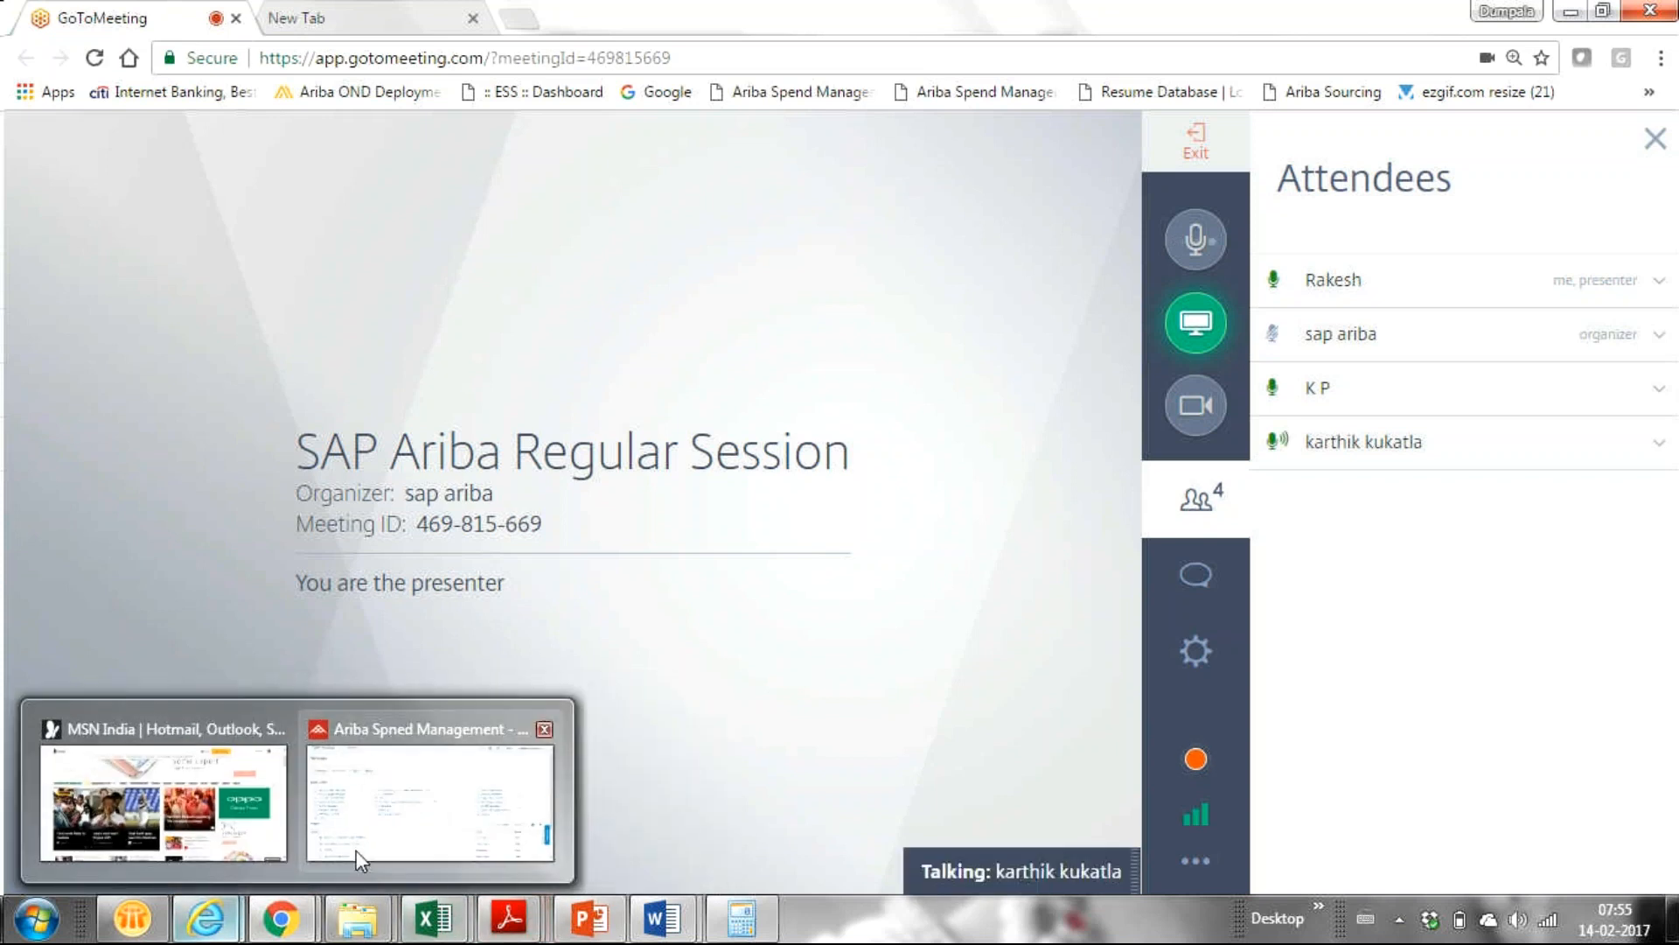
pyautogui.click(362, 841)
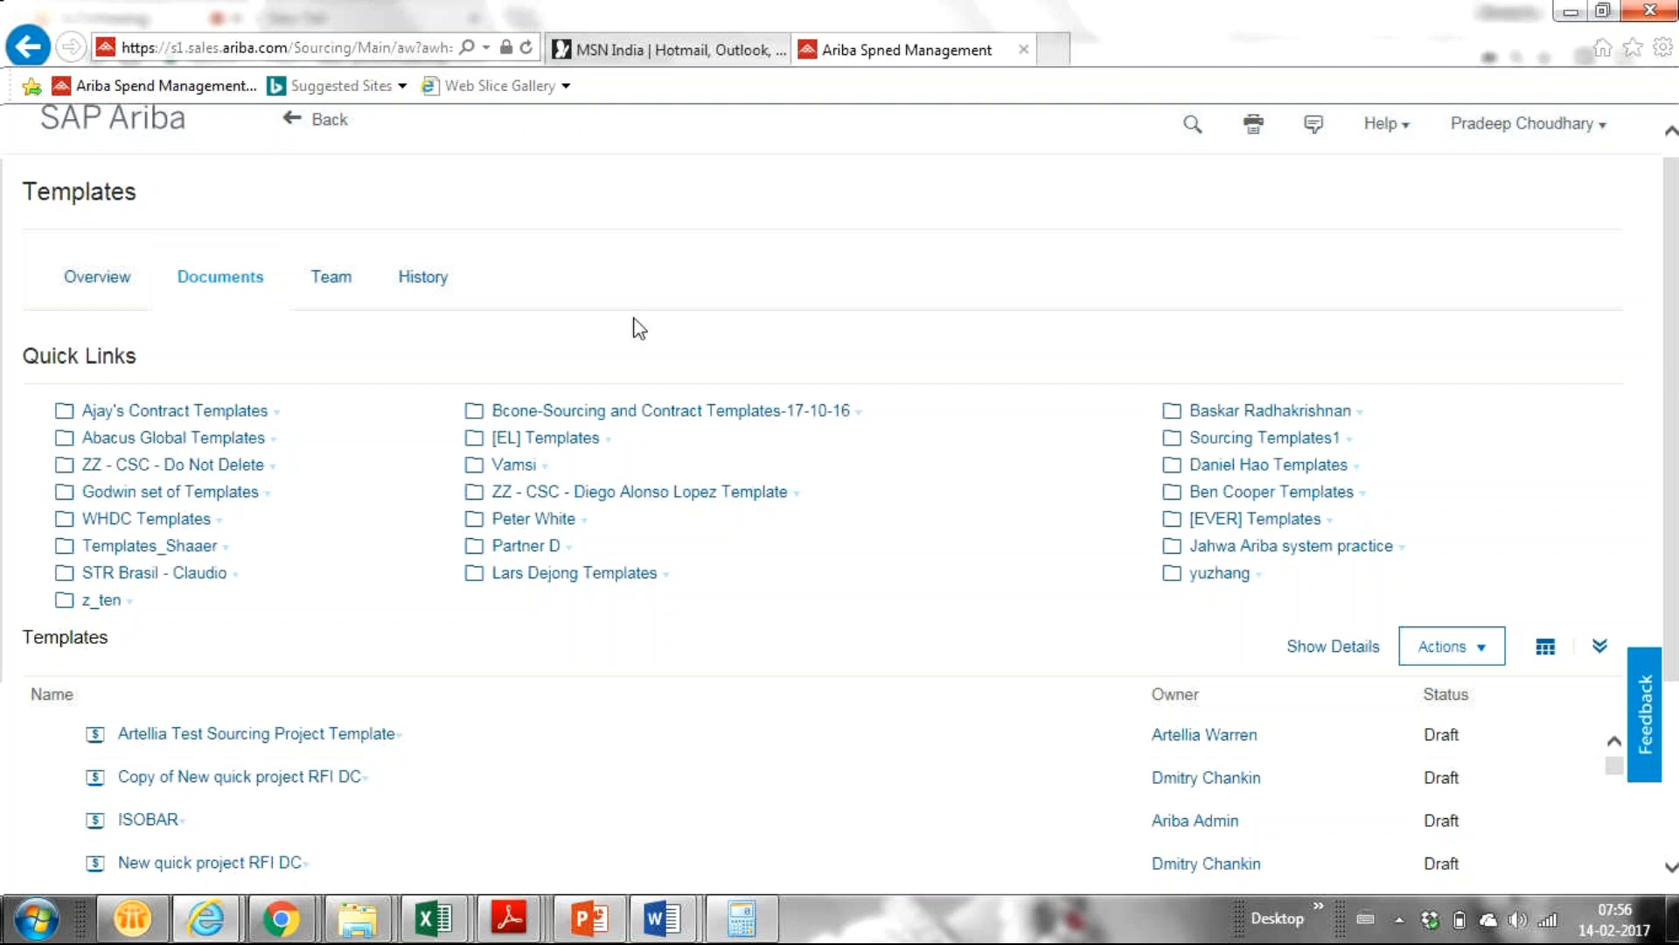
pyautogui.moveTo(1675, 354); pyautogui.dragTo(1678, 524)
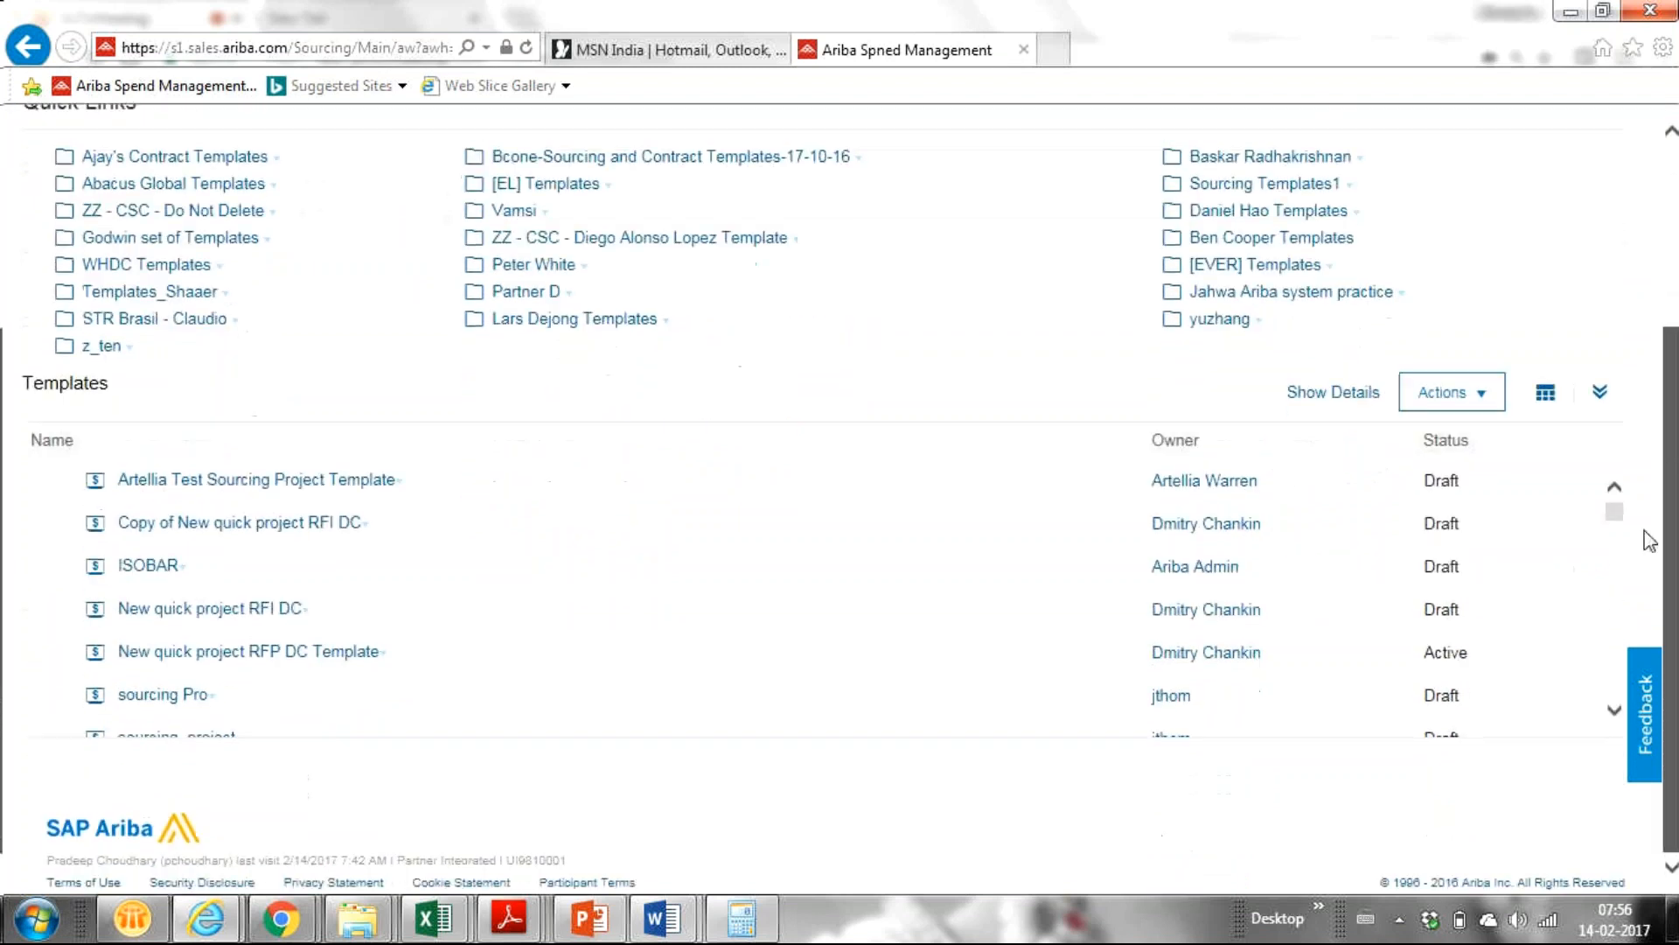
# From the Templates Actions menu, choose Create > Template to start a new template.
pyautogui.click(1476, 398)
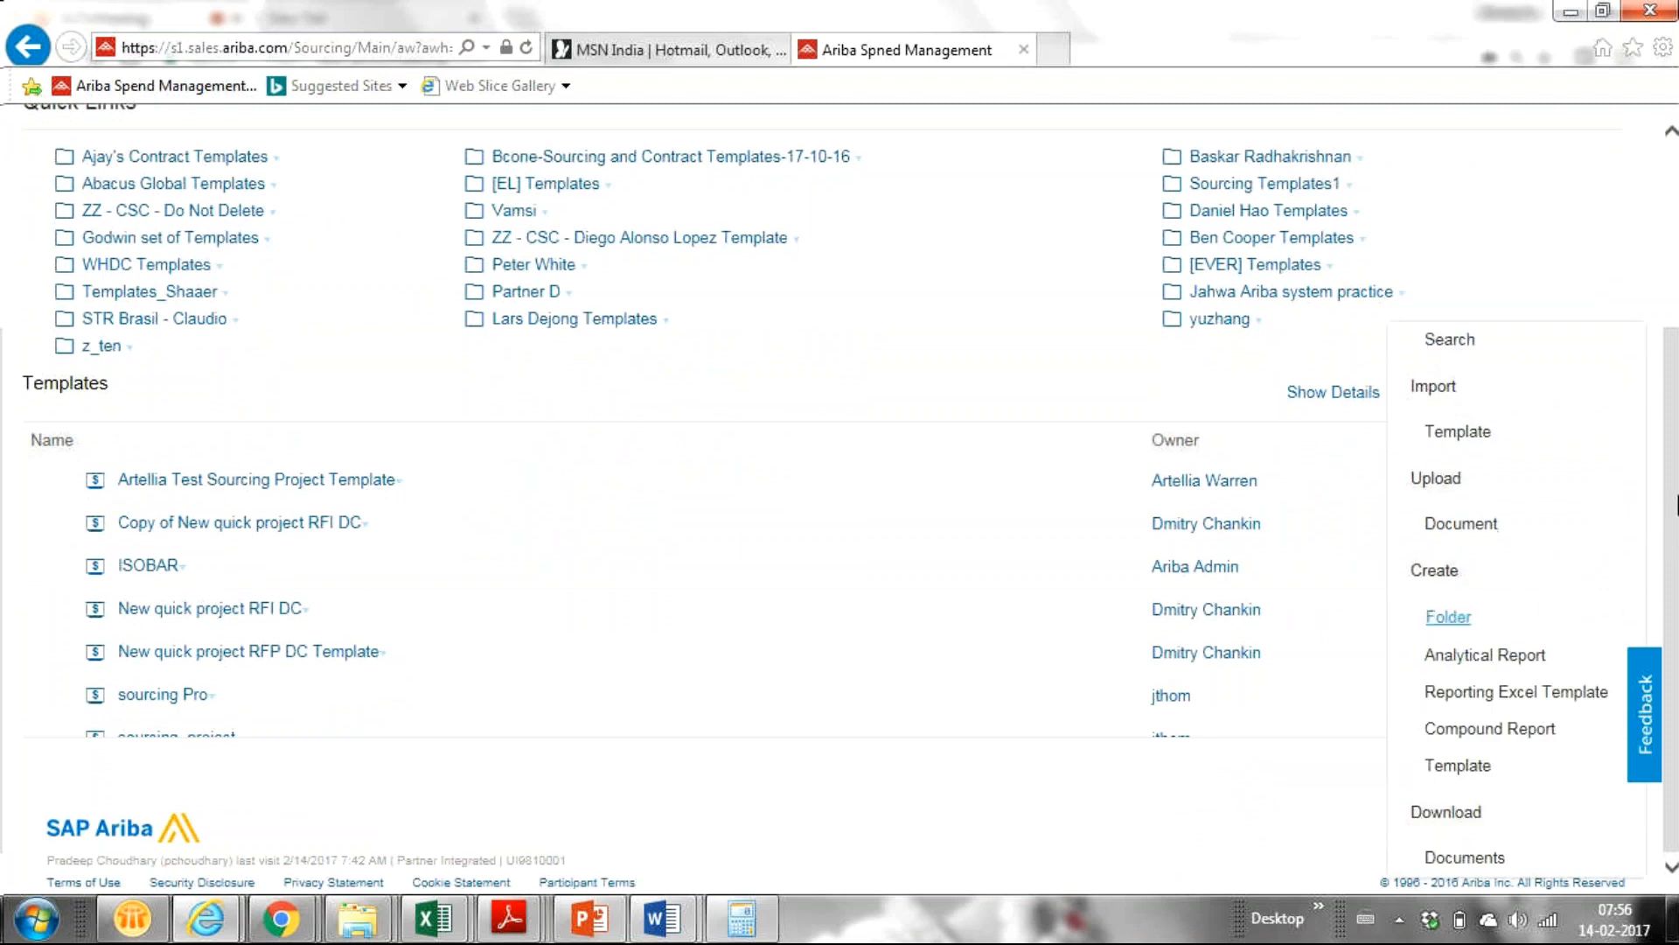
pyautogui.click(1667, 493)
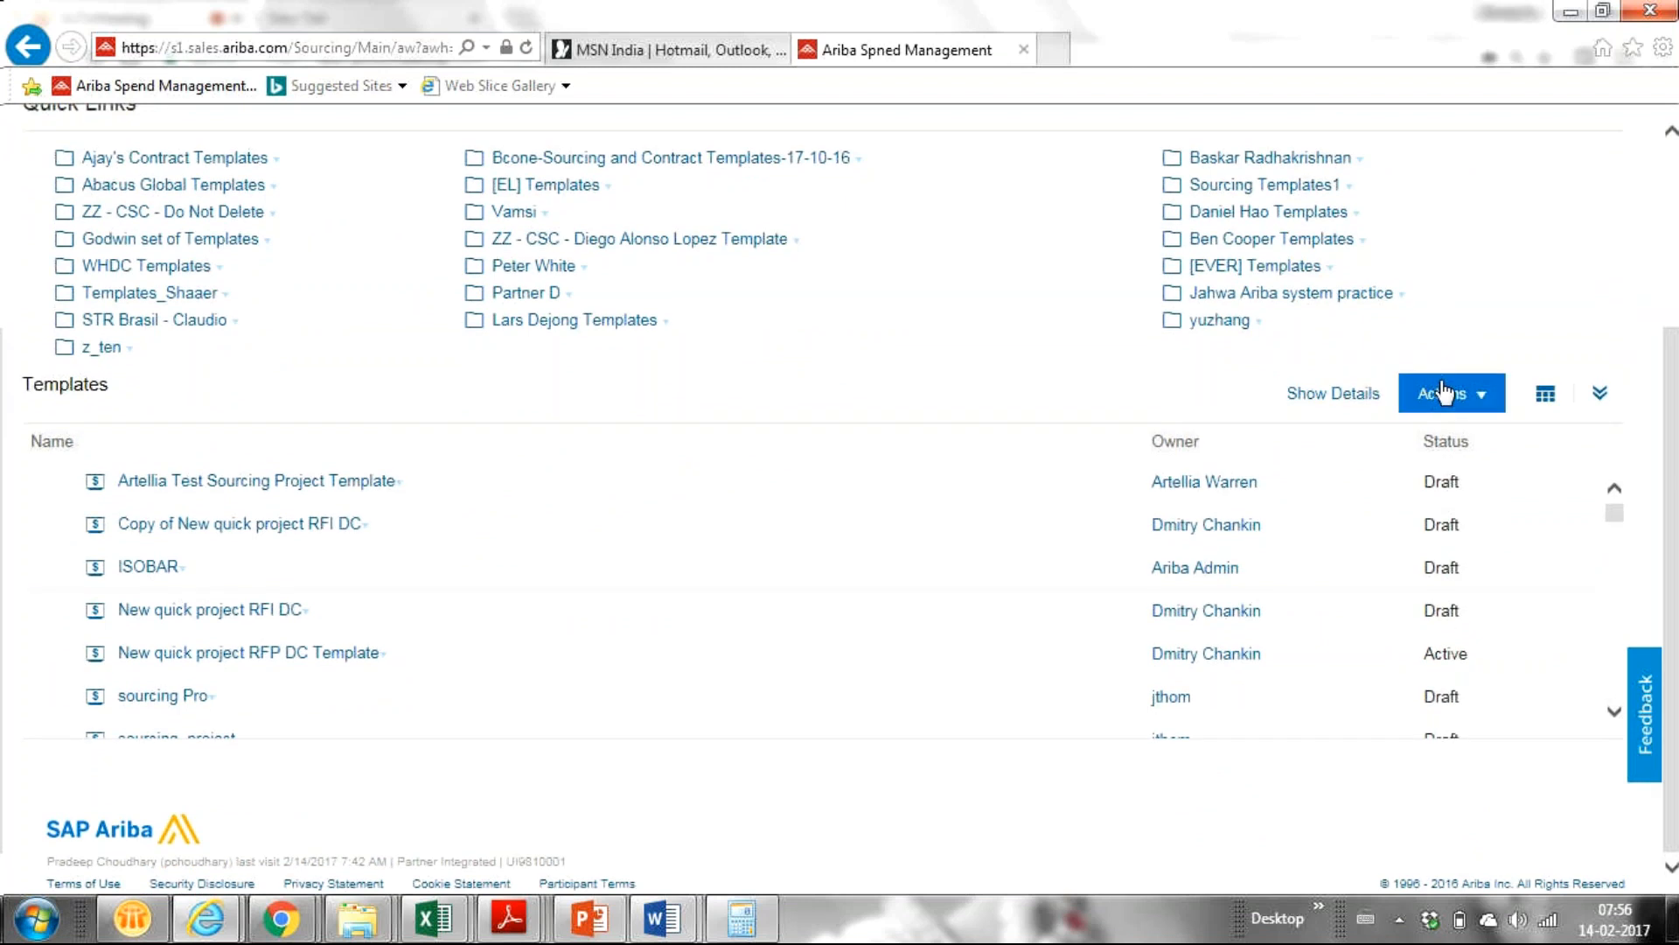
pyautogui.click(1466, 395)
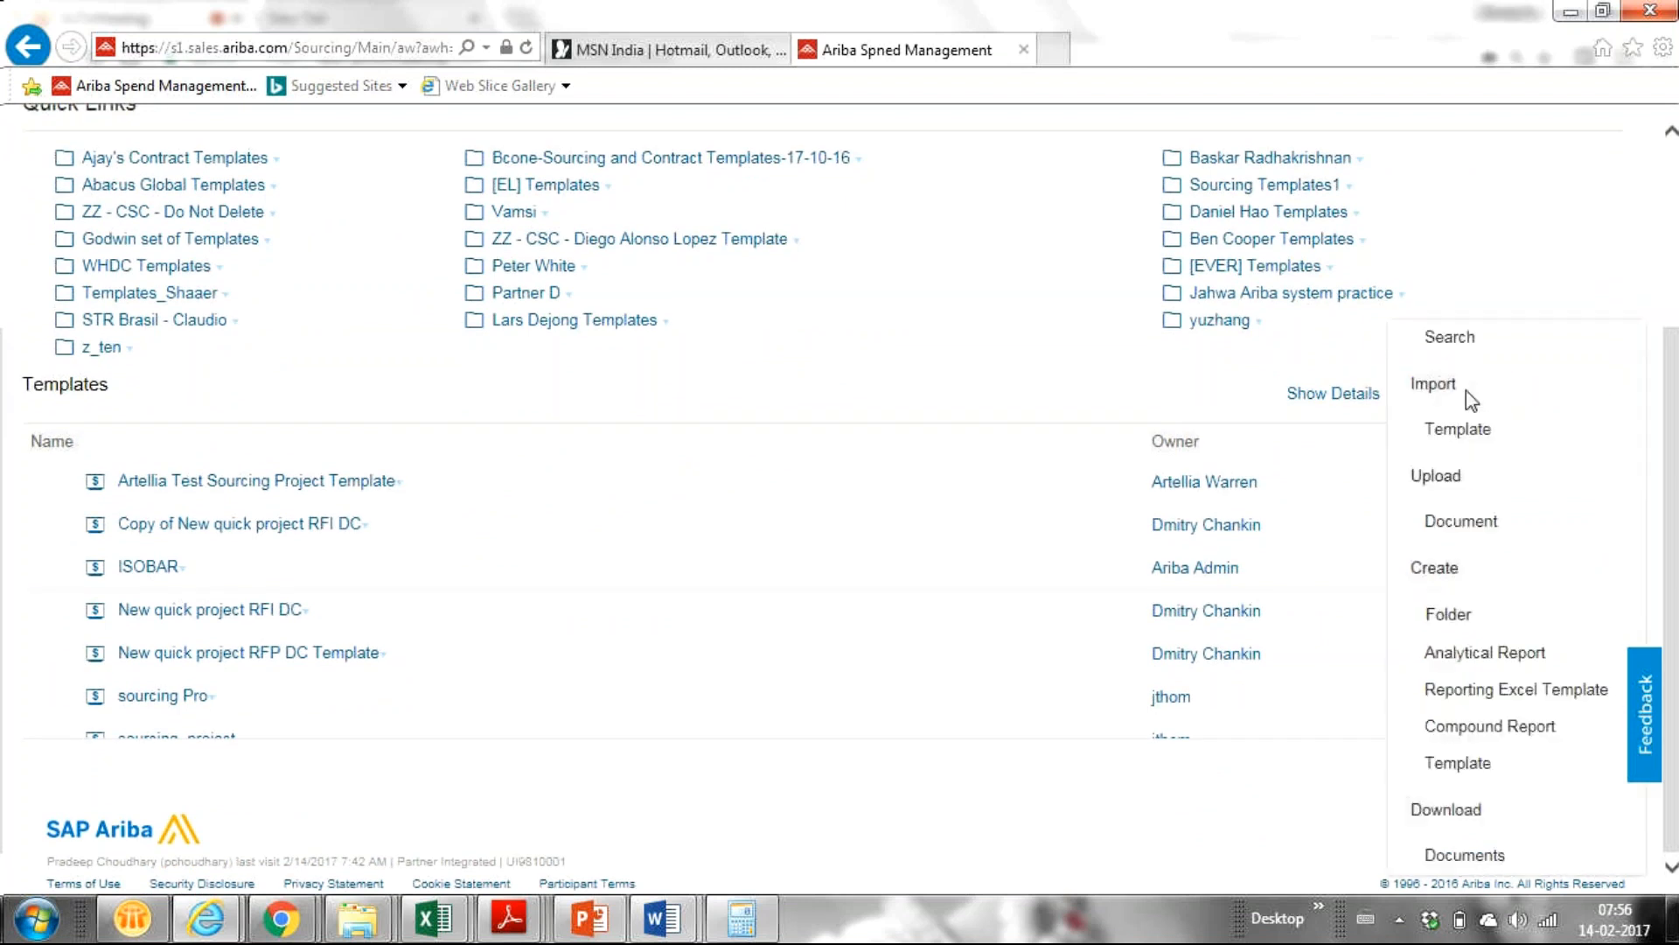
pyautogui.click(1674, 439)
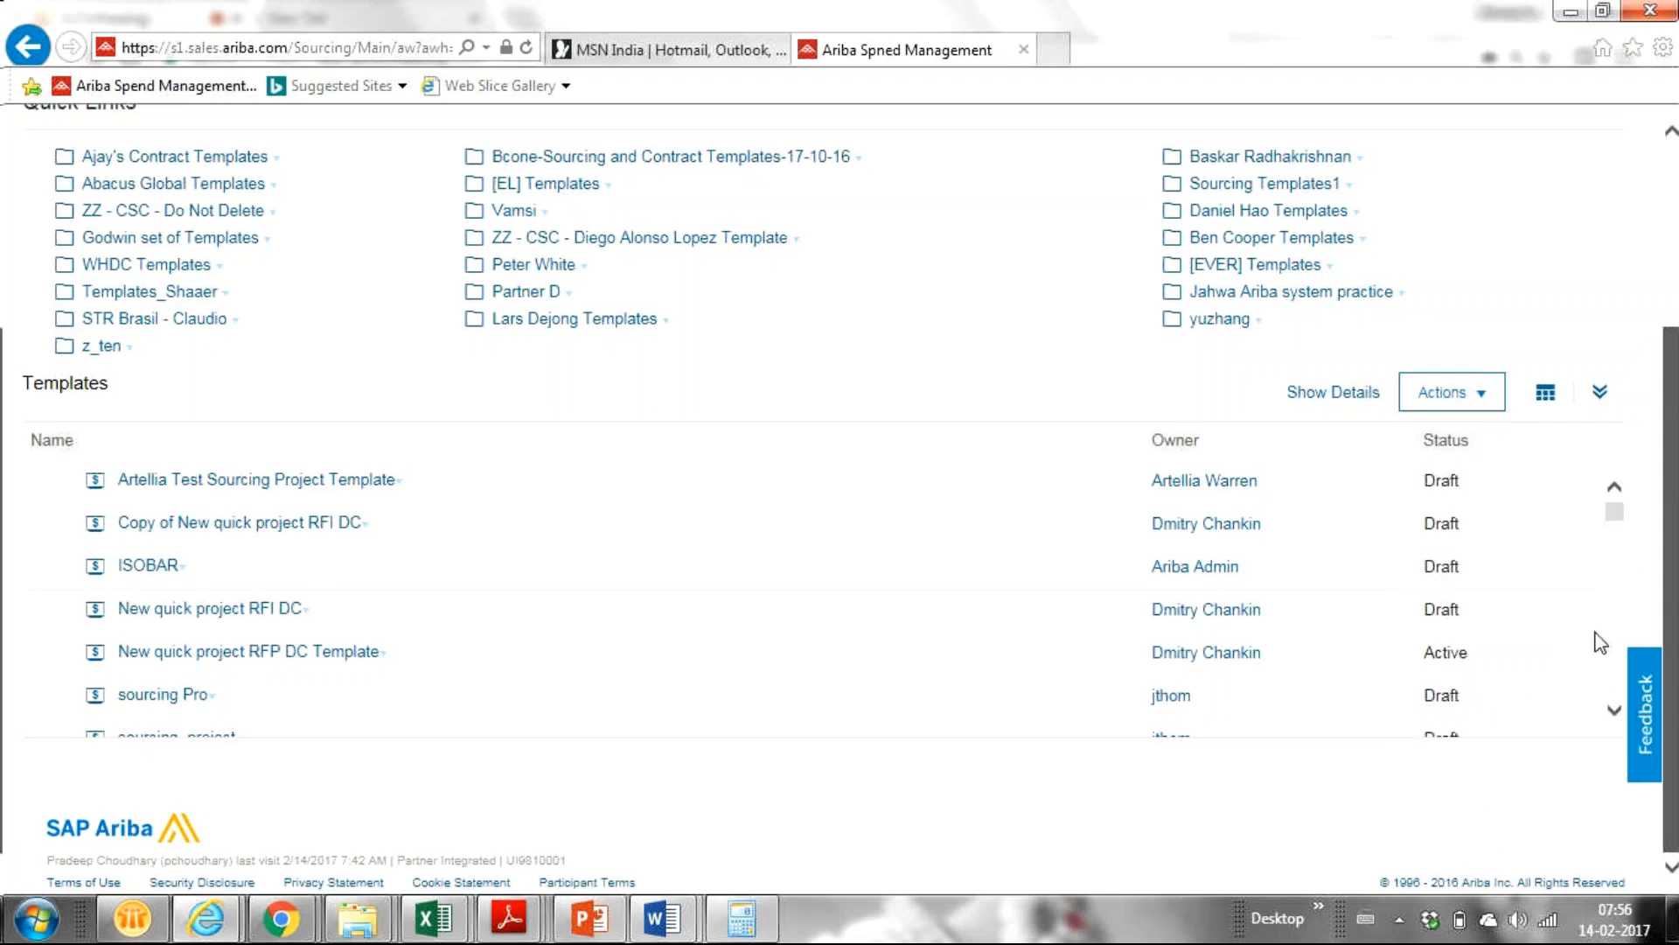
pyautogui.click(1480, 398)
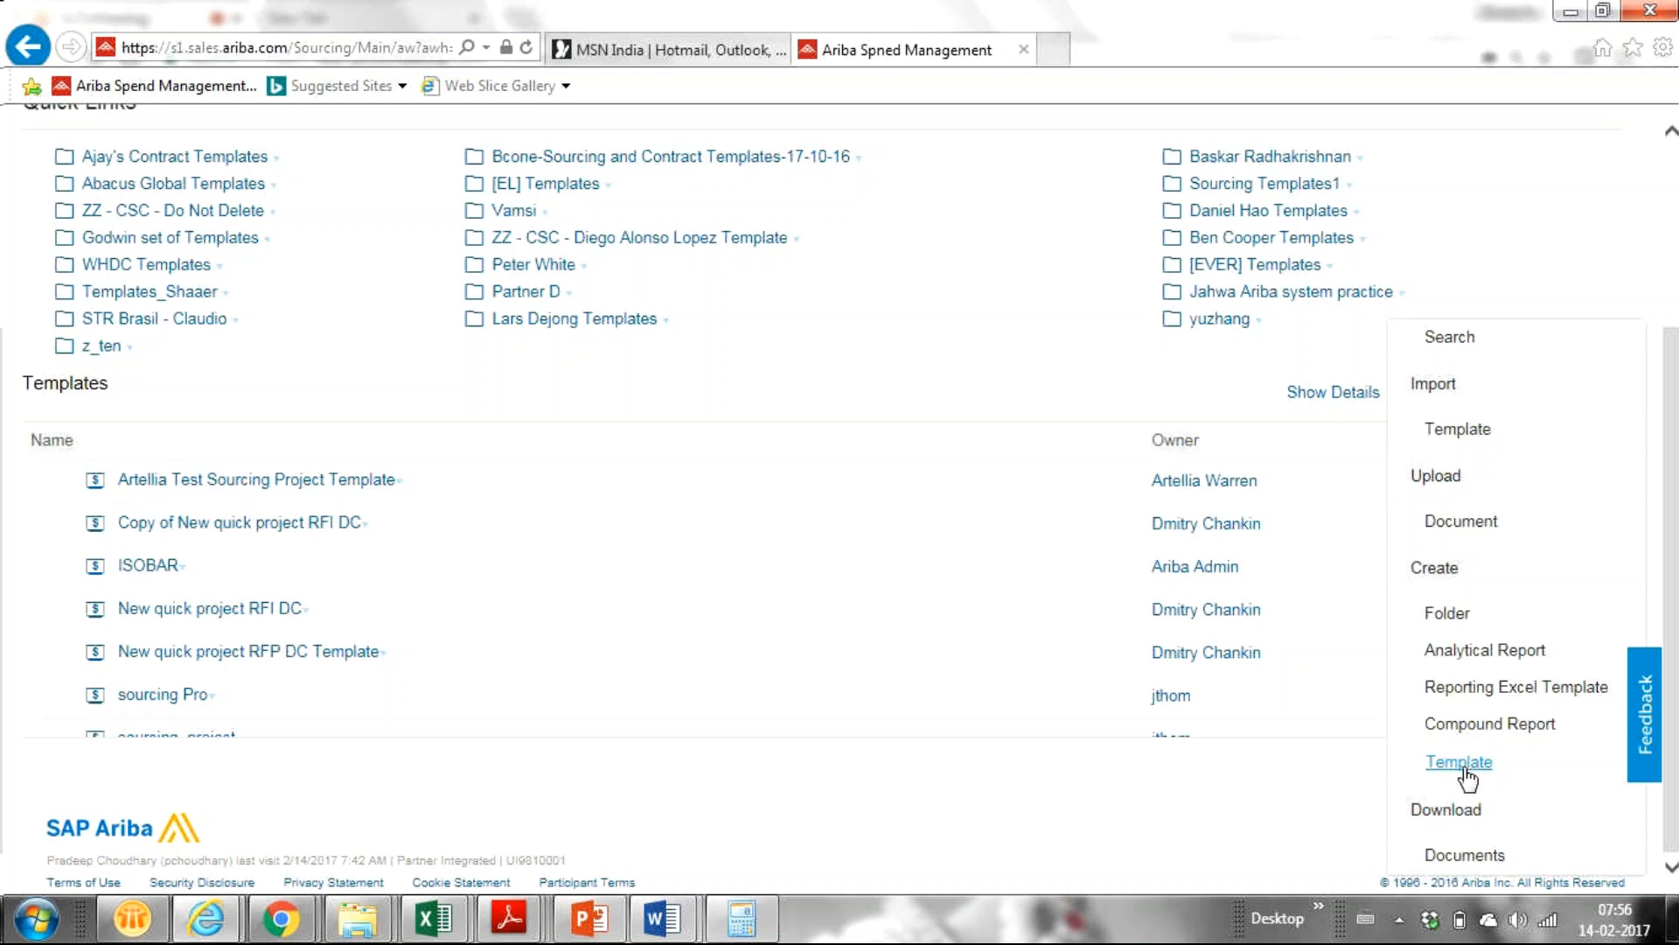
pyautogui.click(1467, 765)
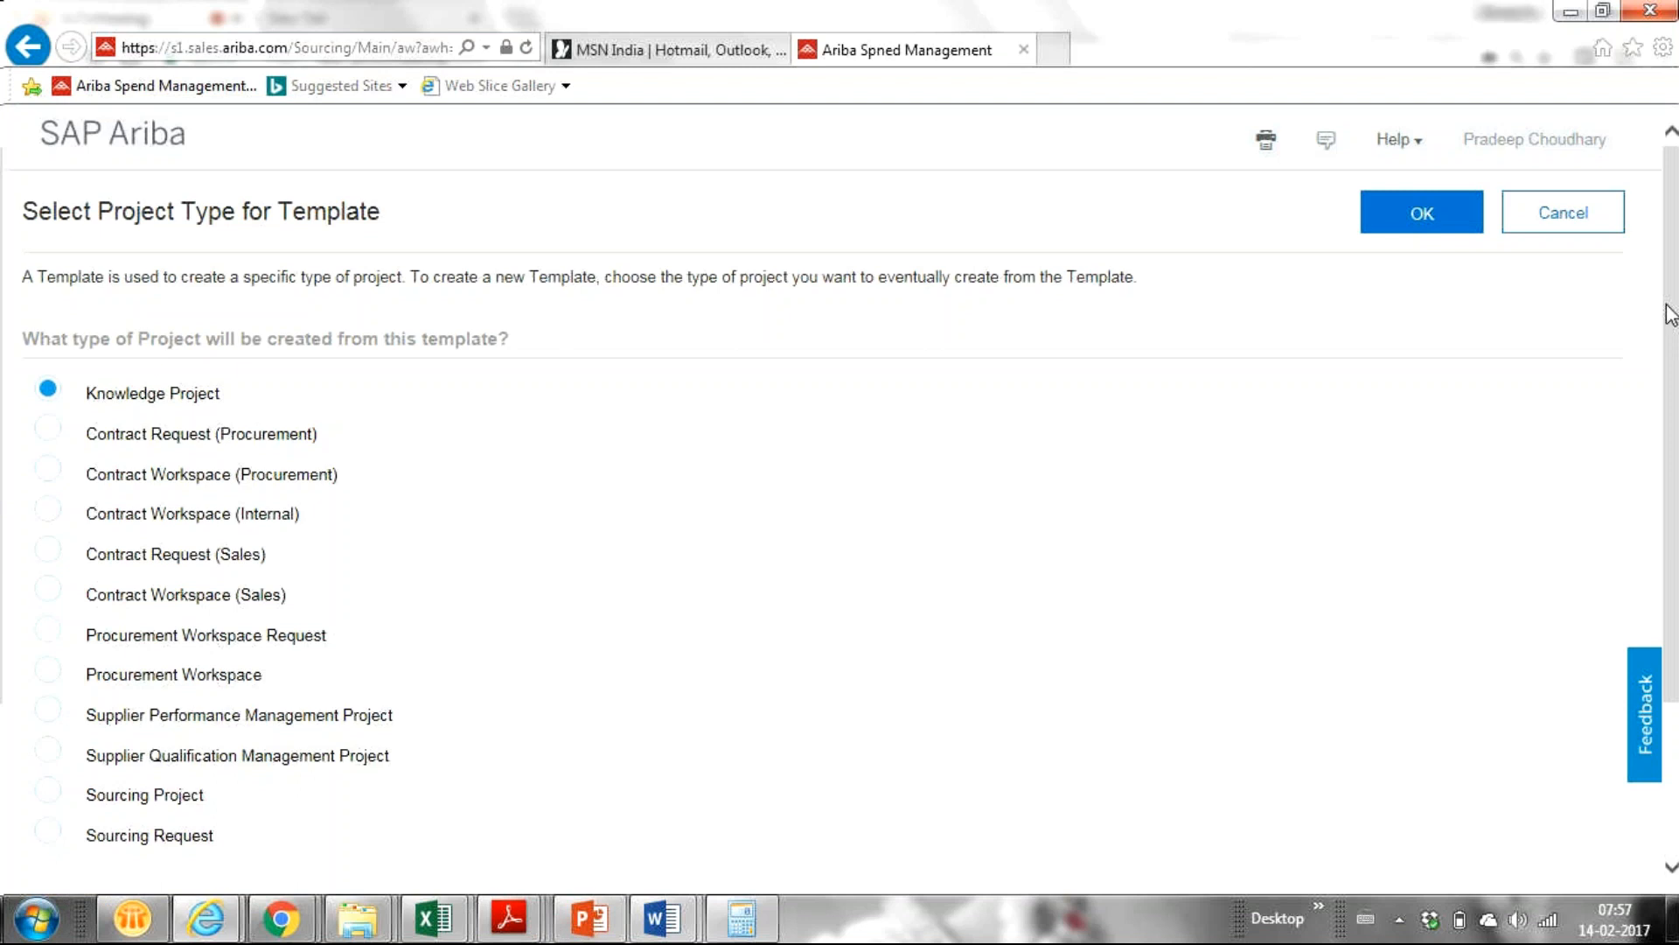
# Cancel the Select Project Type for Template page without creating a template.
pyautogui.scroll(-1, 1660, 328)
pyautogui.scroll(1, 1660, 328)
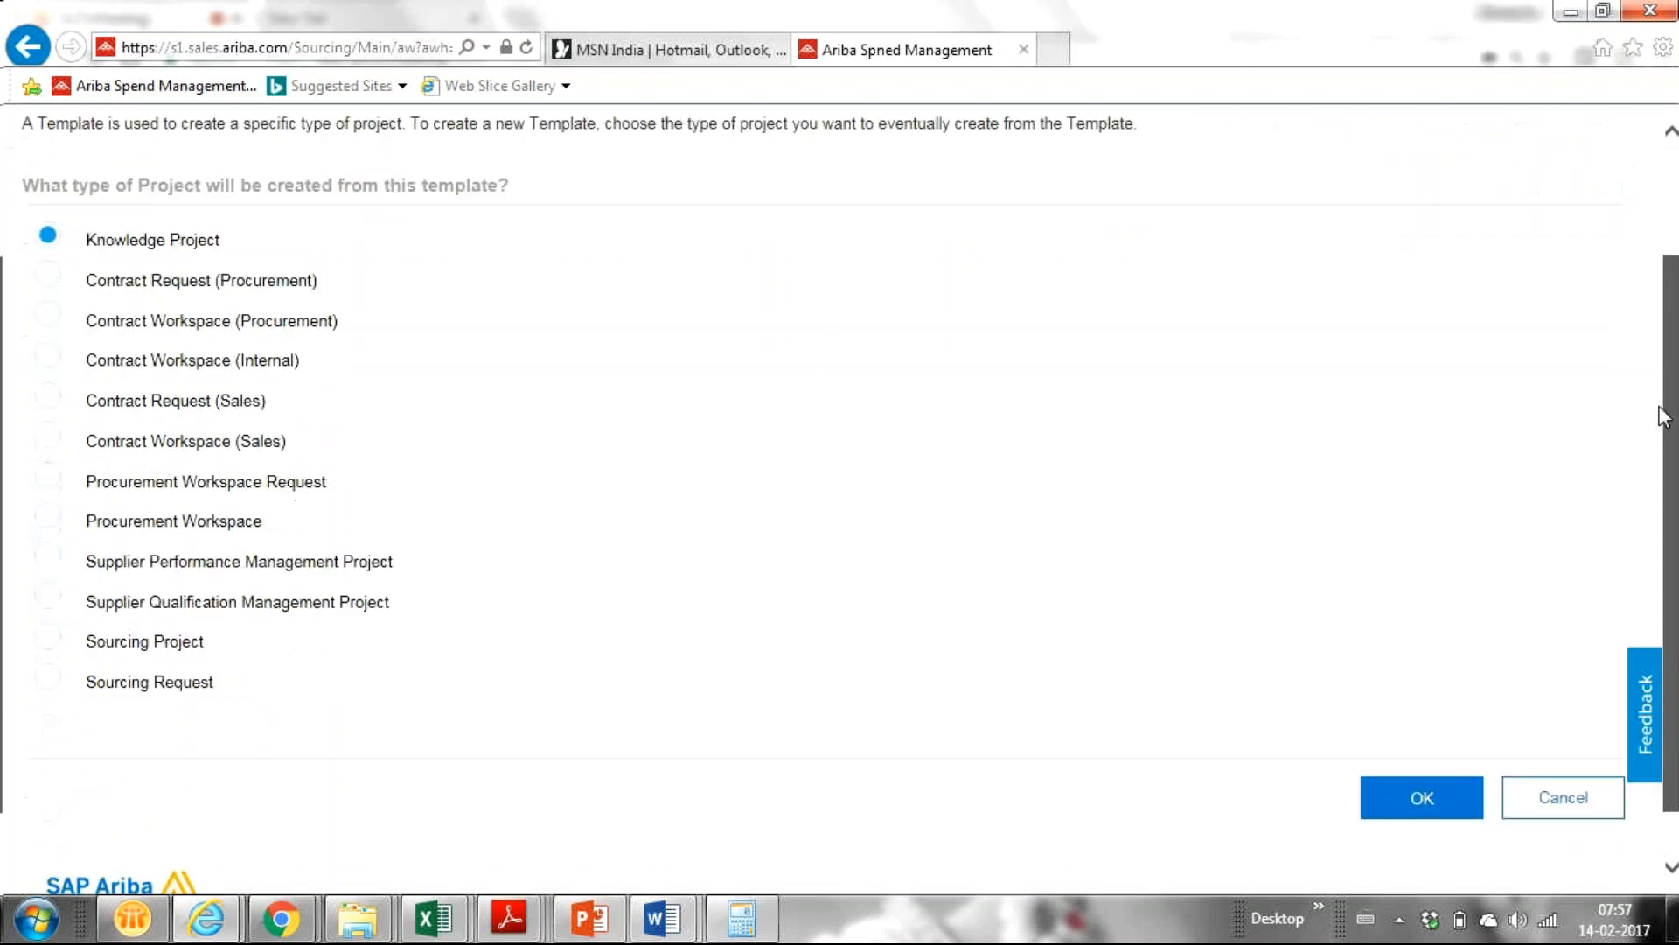
pyautogui.click(1574, 218)
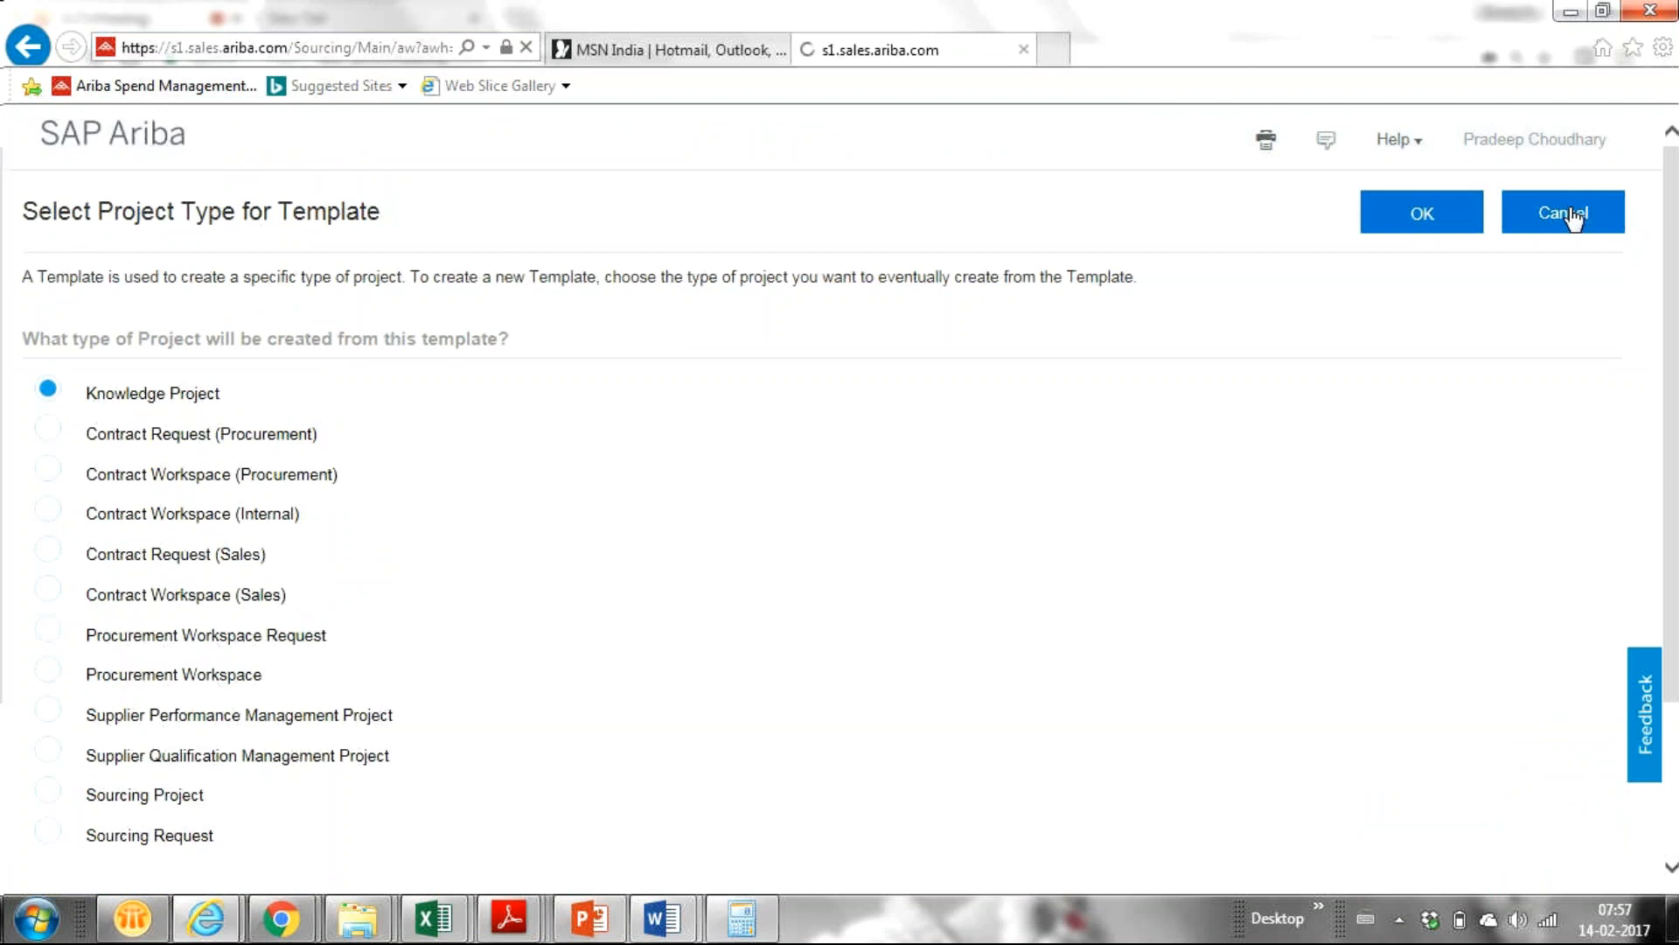
# Open the template Actions list and dismiss it without choosing anything.
pyautogui.moveTo(1662, 442); pyautogui.dragTo(1666, 547)
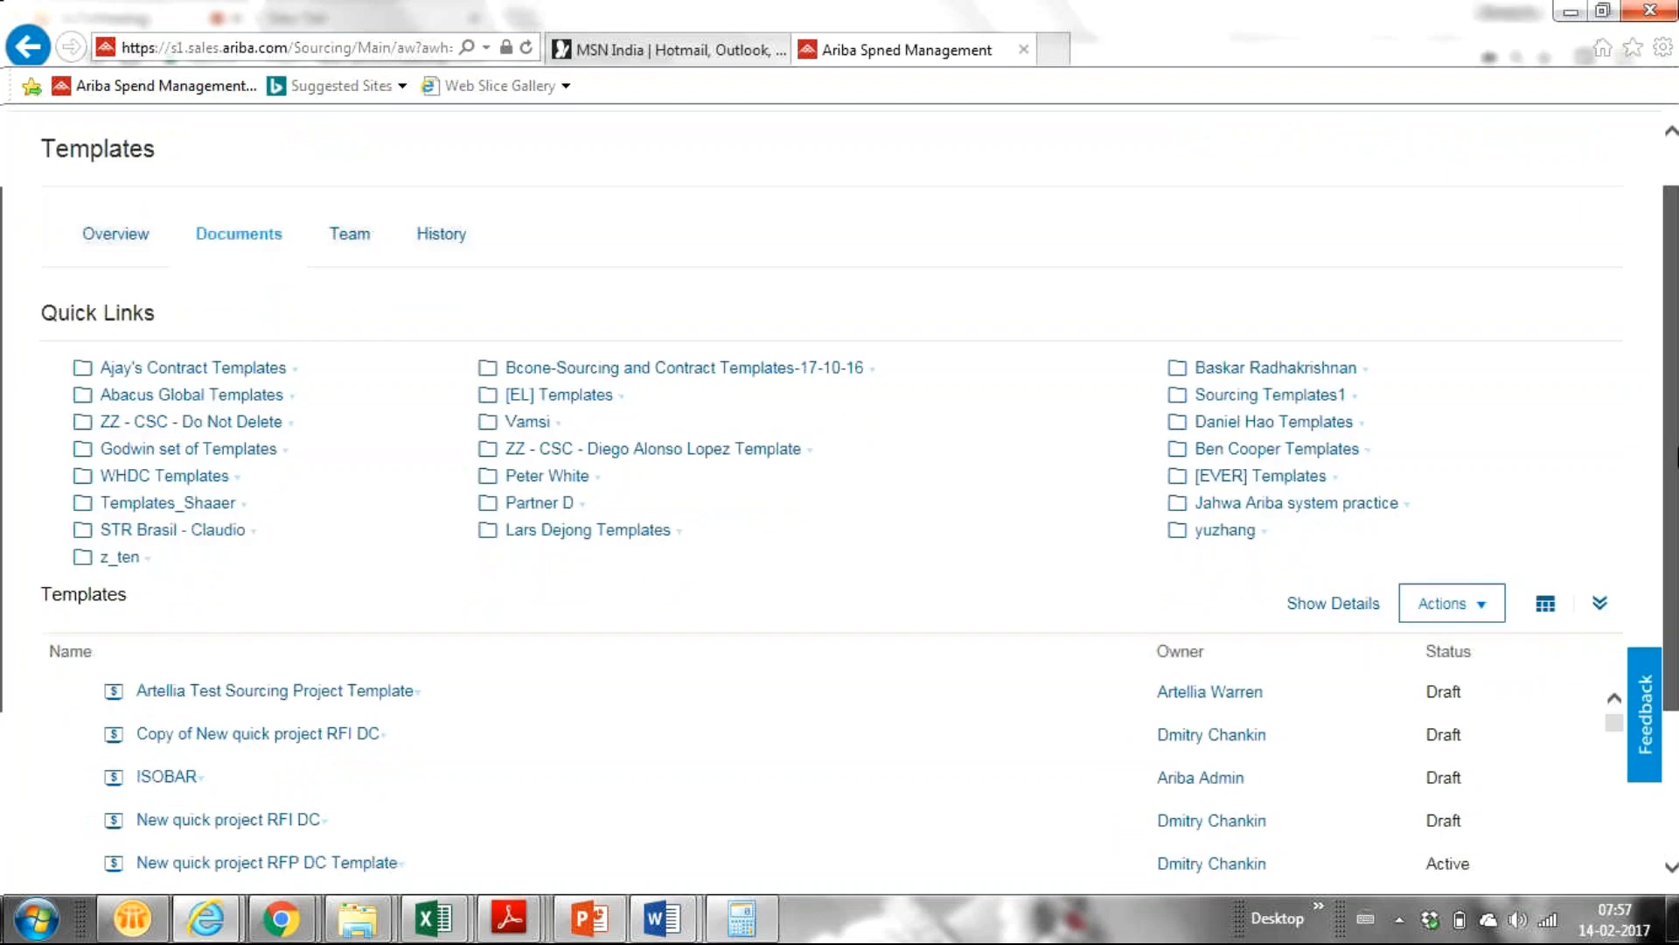
pyautogui.scroll(-3, 840, 499)
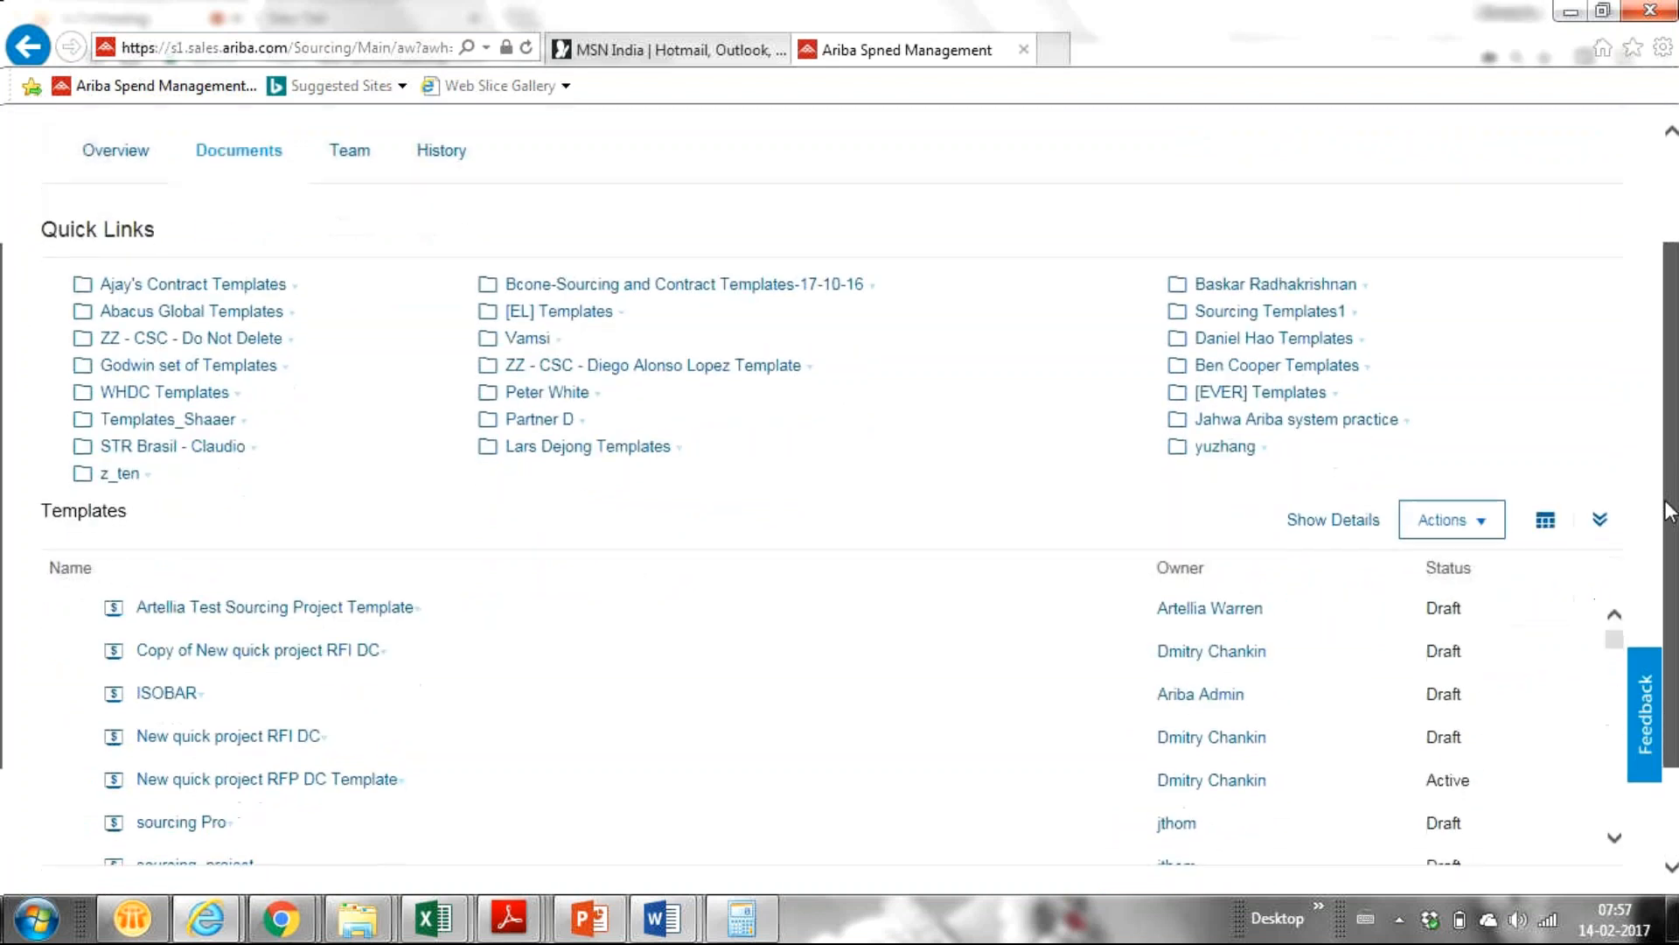
pyautogui.click(1473, 405)
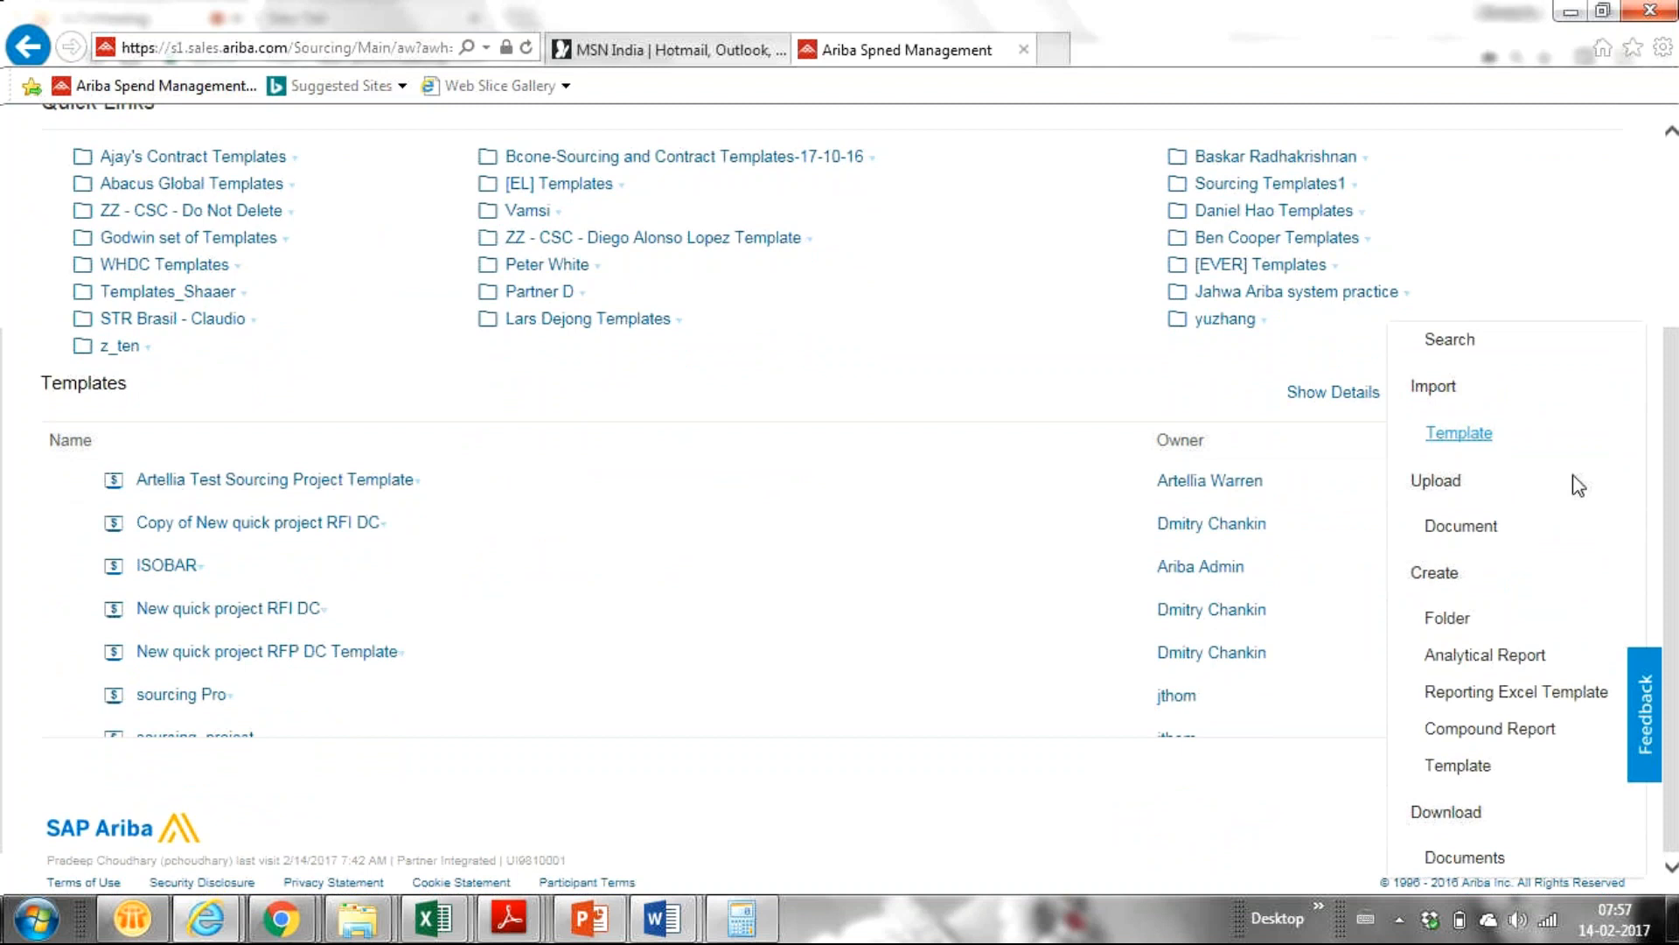
pyautogui.click(1676, 562)
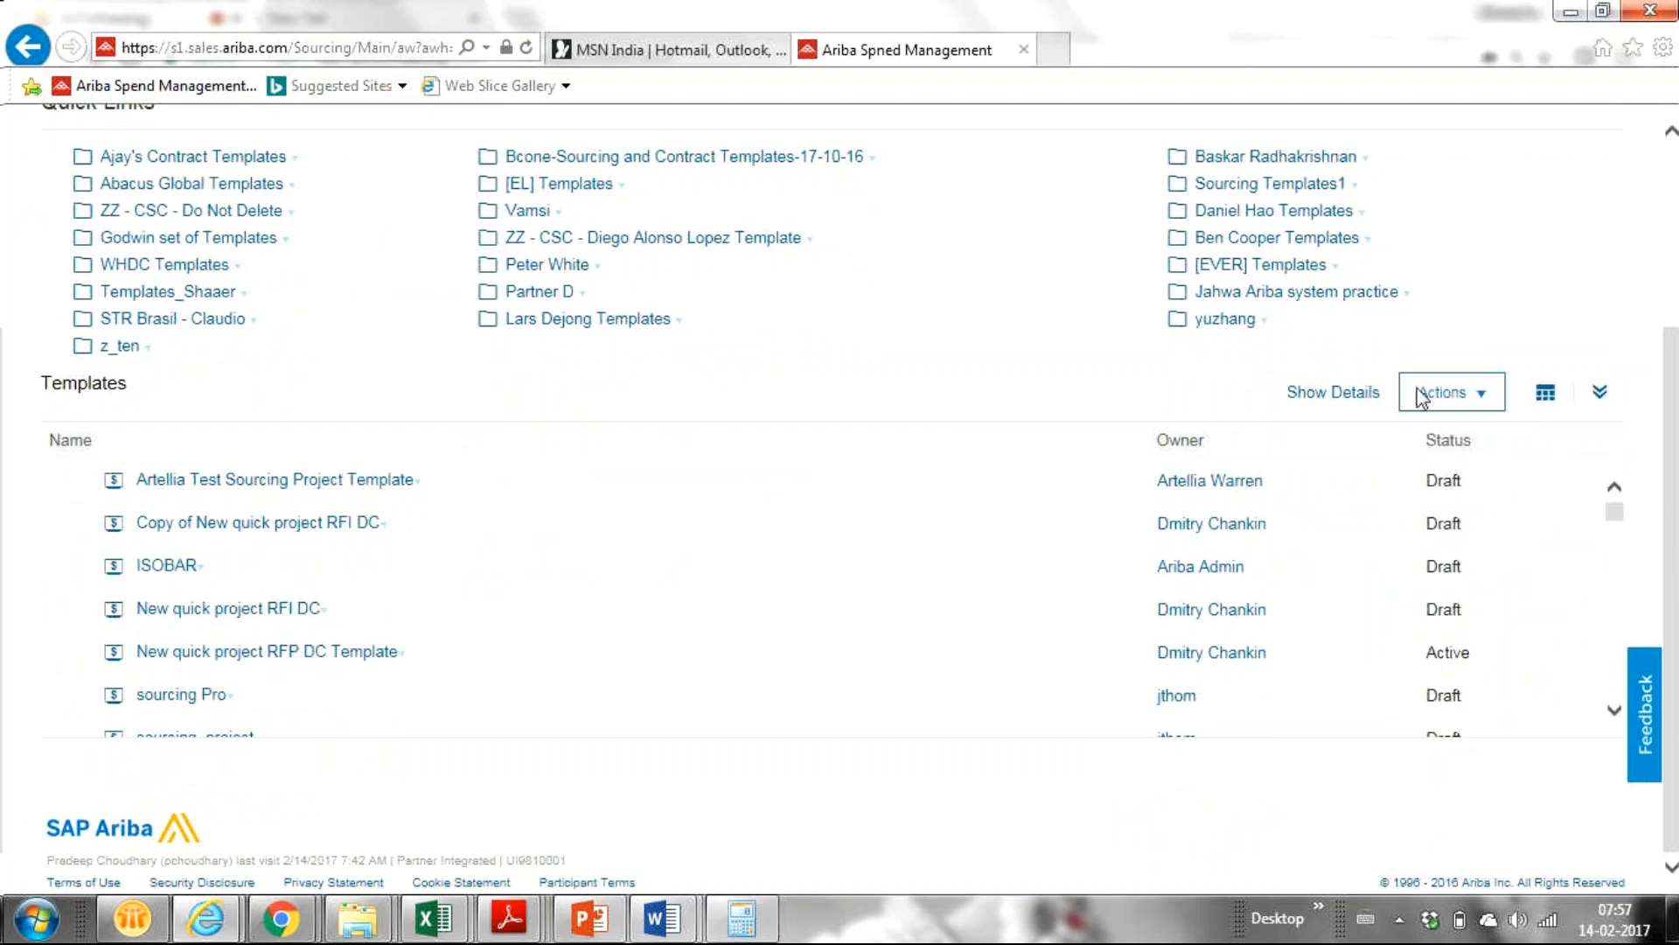
pyautogui.click(1452, 392)
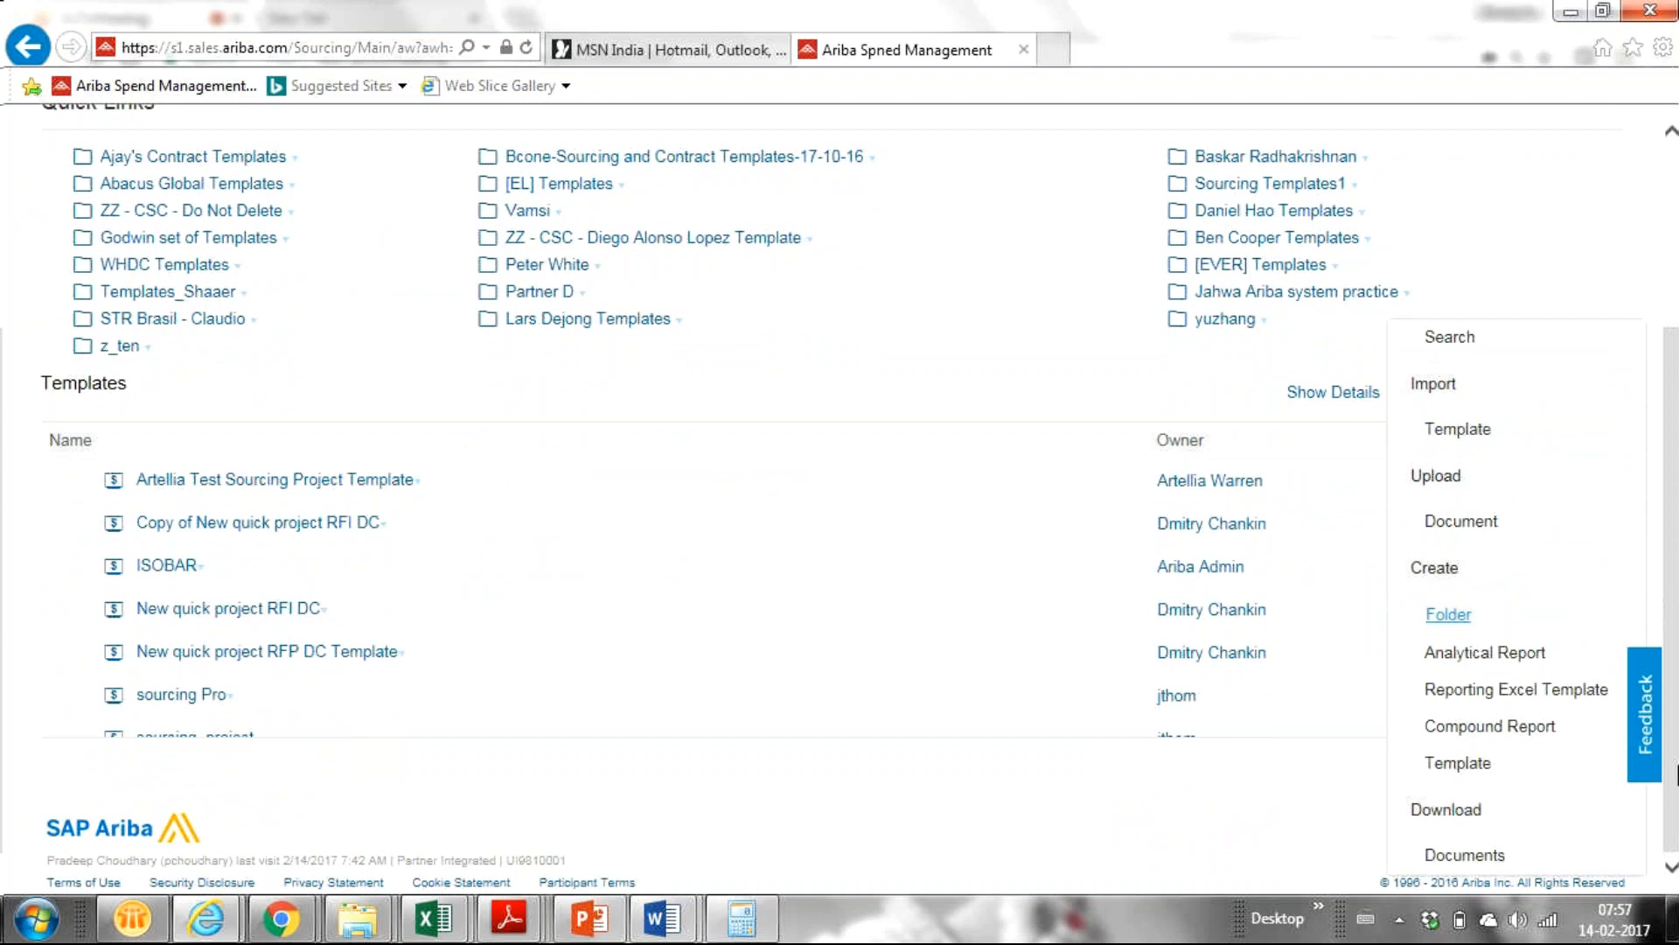
pyautogui.click(1561, 245)
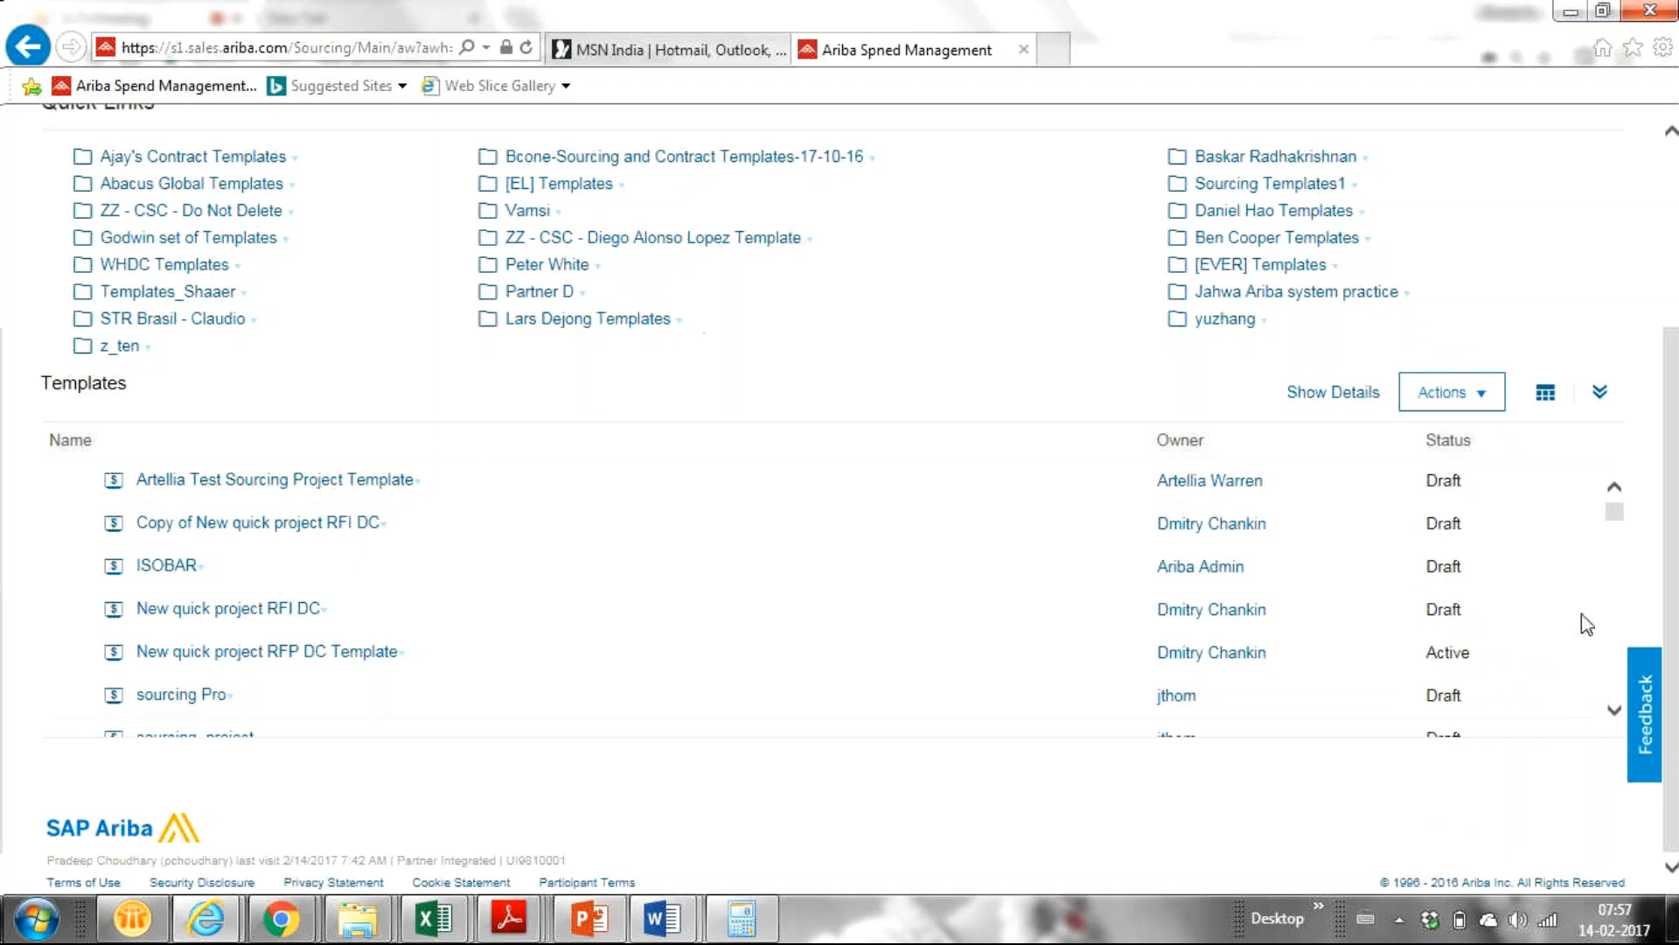
# Zoom the page out slightly and return to the top of the Templates page.
pyautogui.scroll(3, 1671, 568)
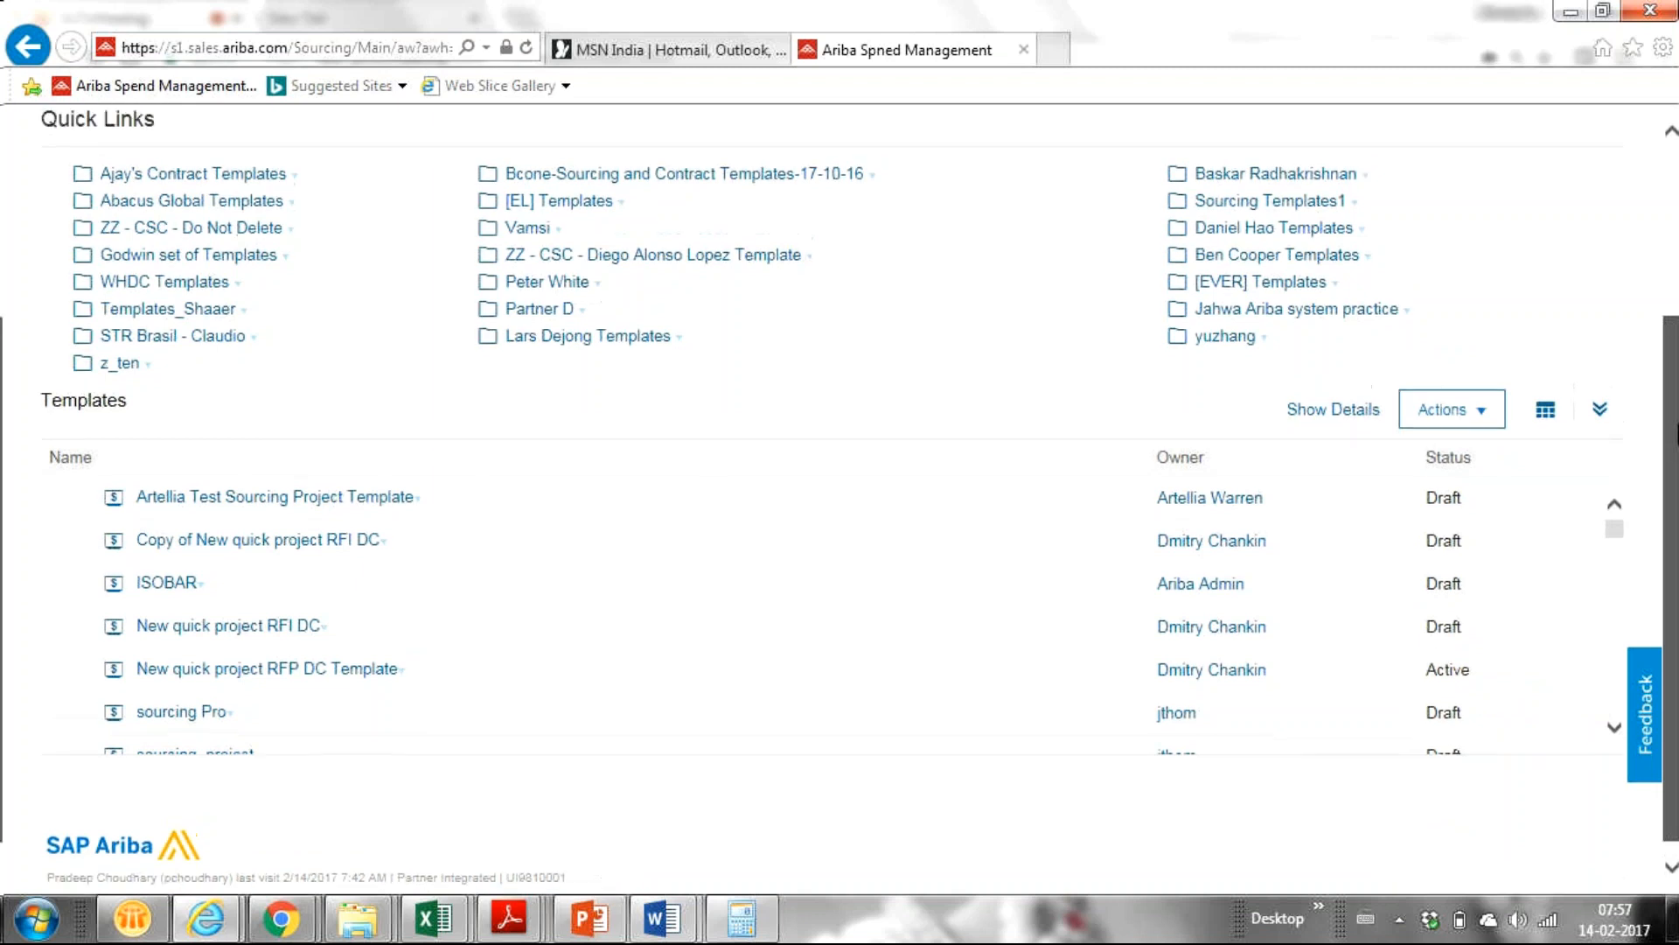
pyautogui.scroll(-1, 7, 525)
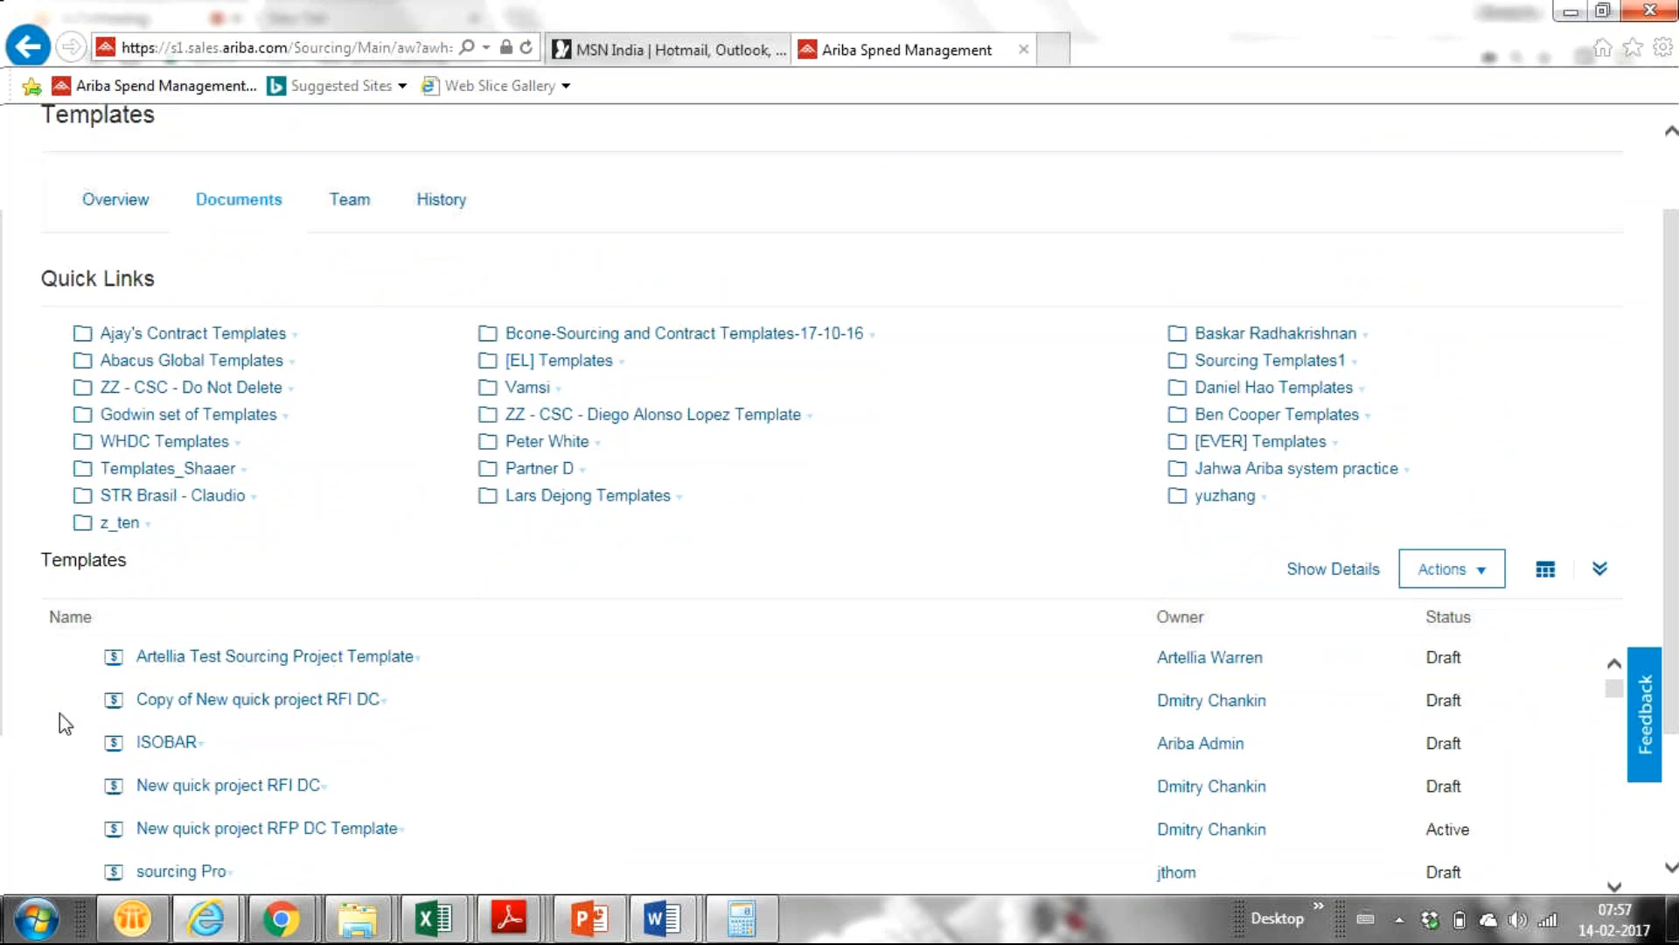
pyautogui.hotkey('ctrl', '-')
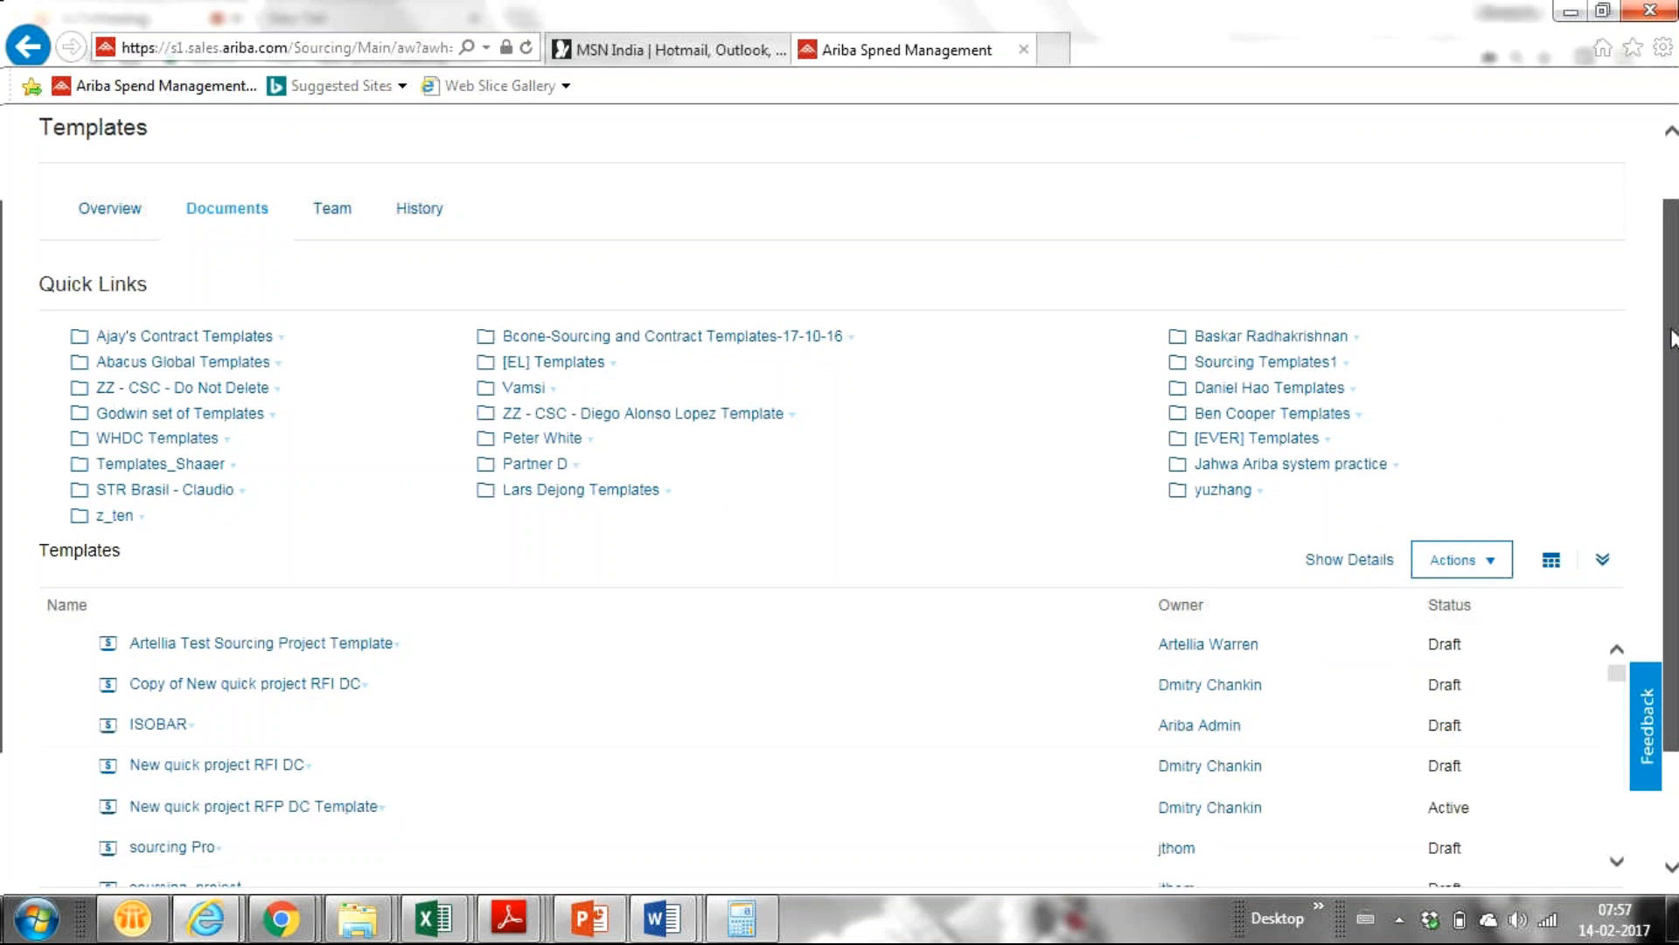
pyautogui.moveTo(1671, 337); pyautogui.dragTo(1662, 396)
pyautogui.scroll(2, 1661, 398)
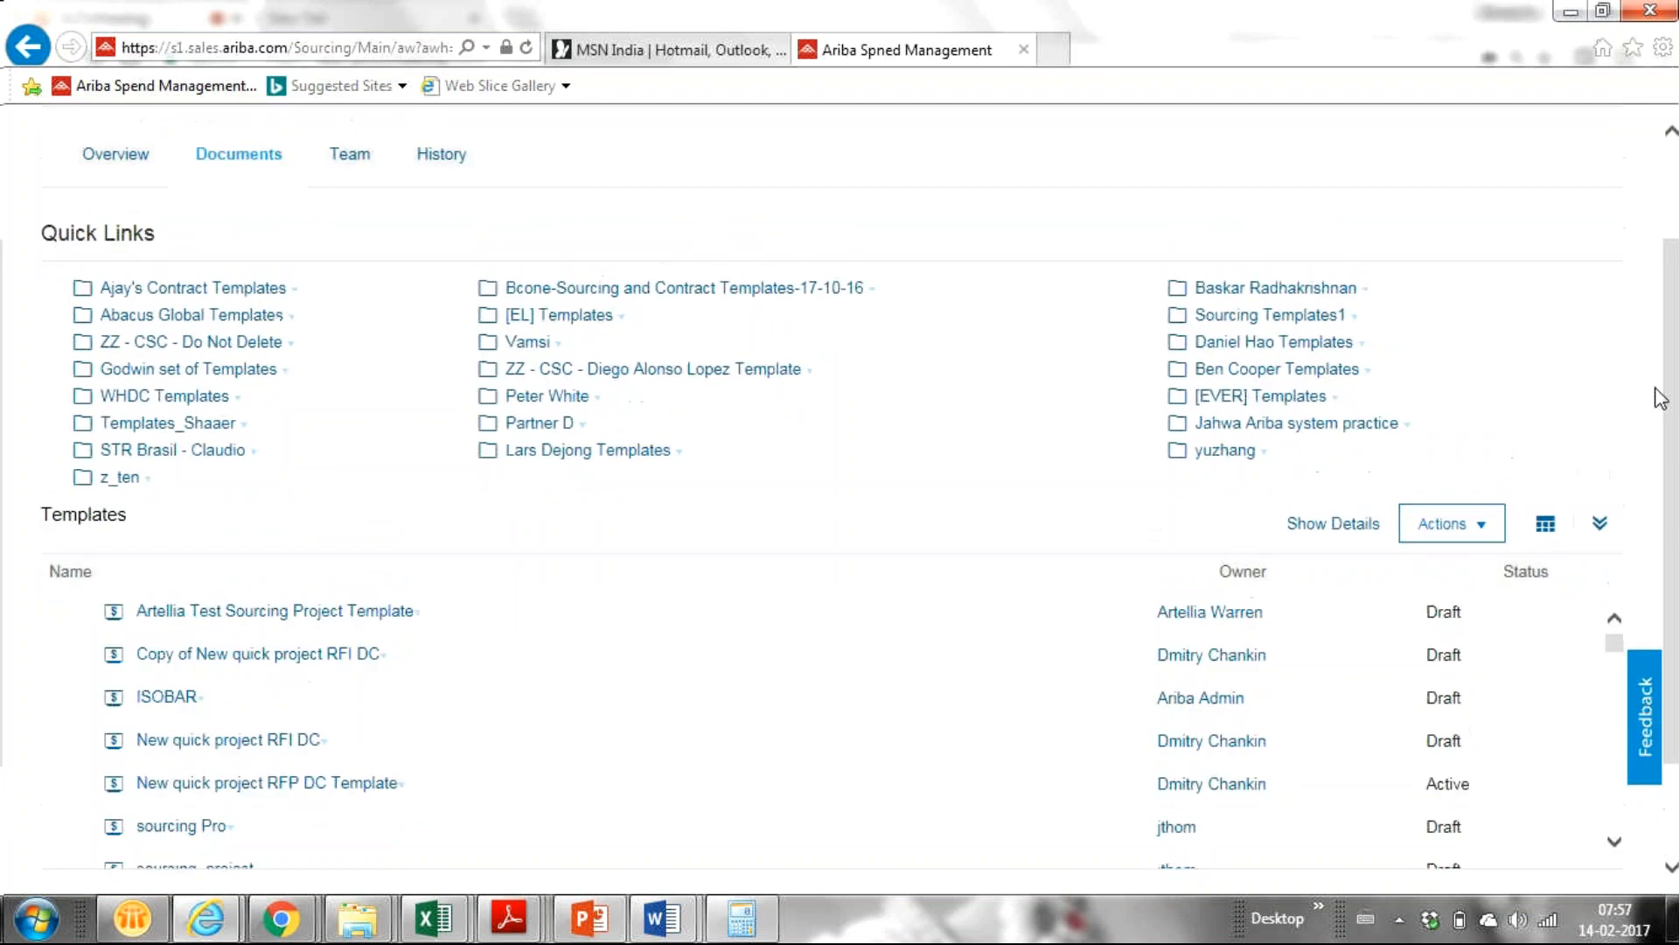
pyautogui.scroll(-1, 1660, 398)
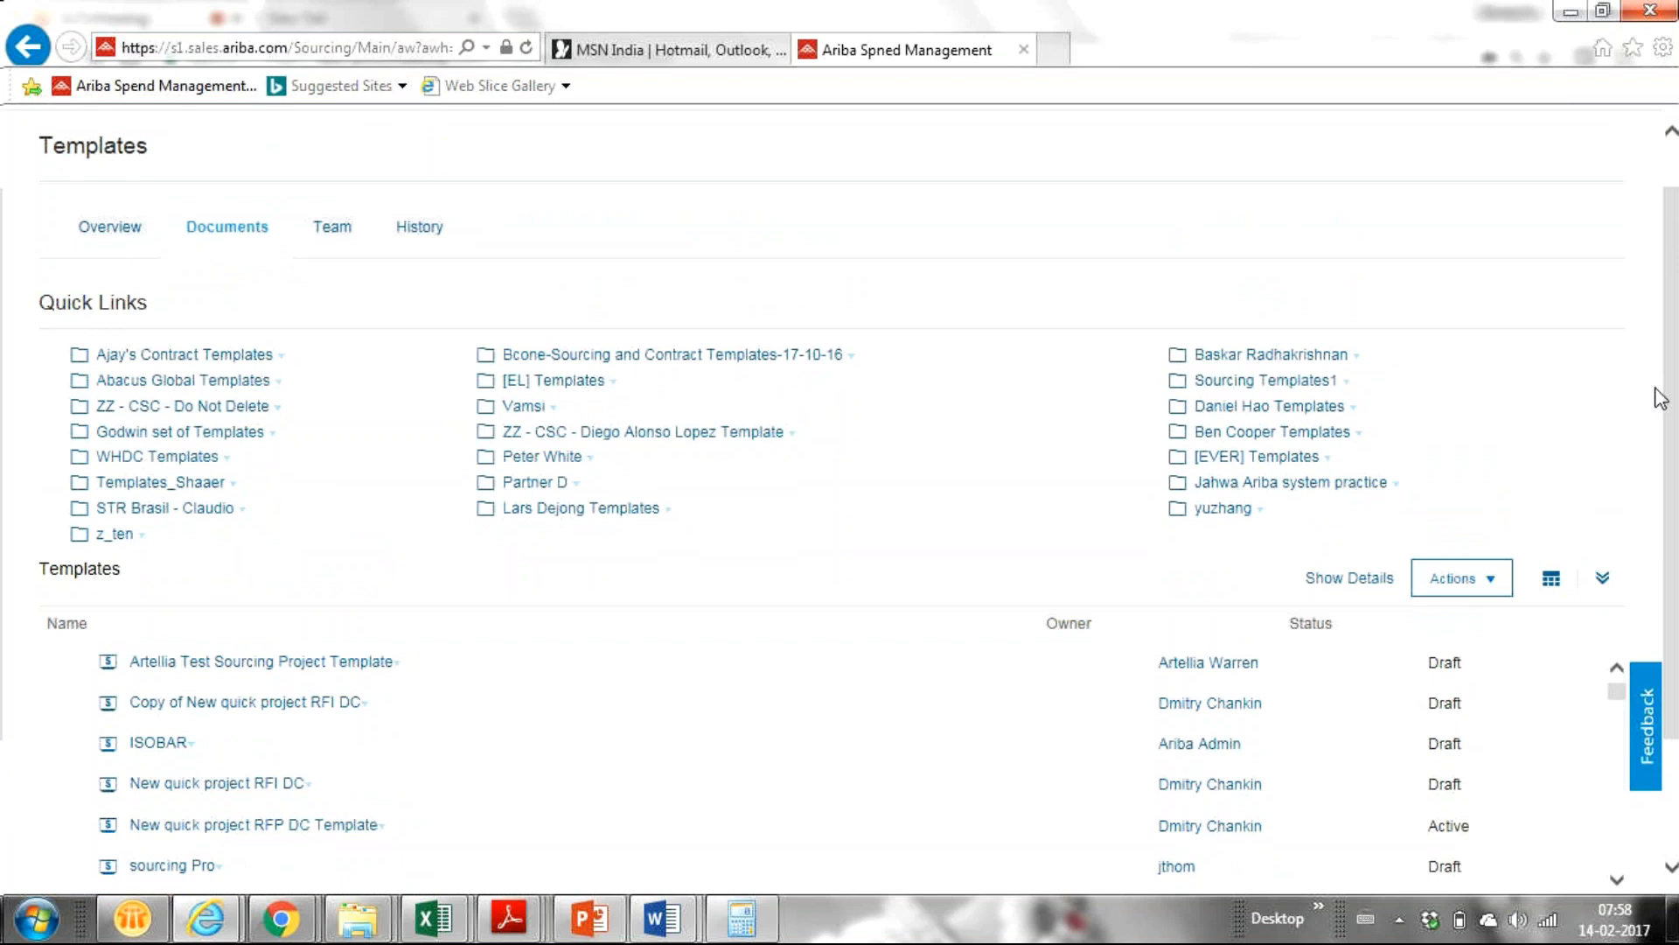
pyautogui.scroll(1, 1661, 398)
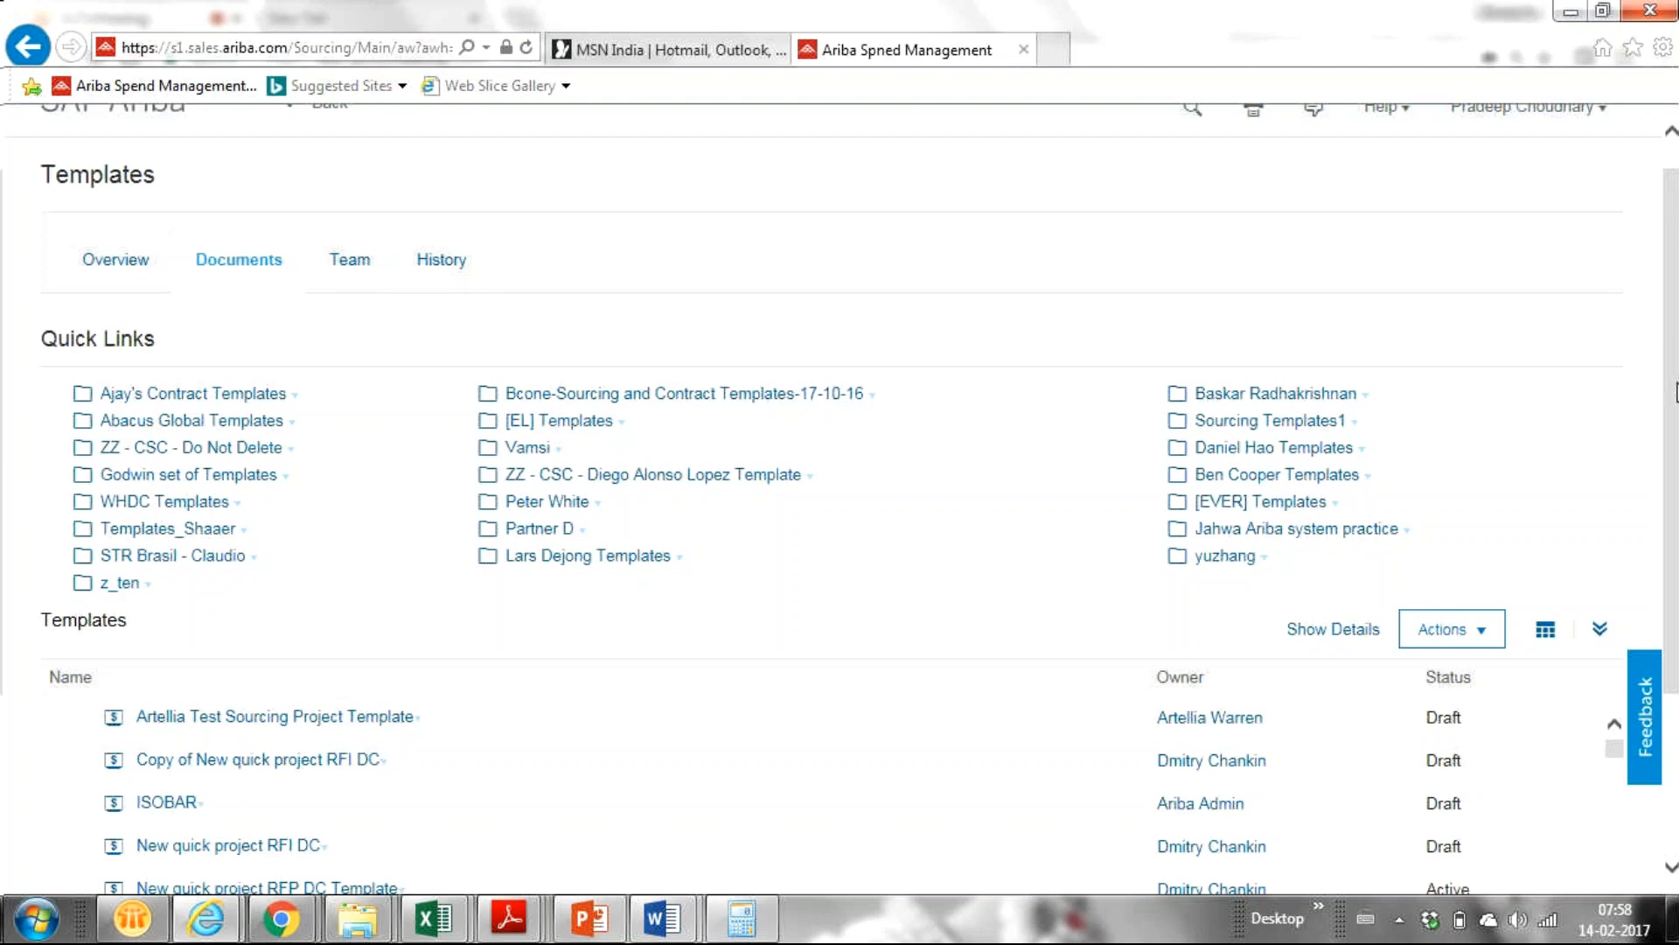
pyautogui.scroll(1, 1672, 376)
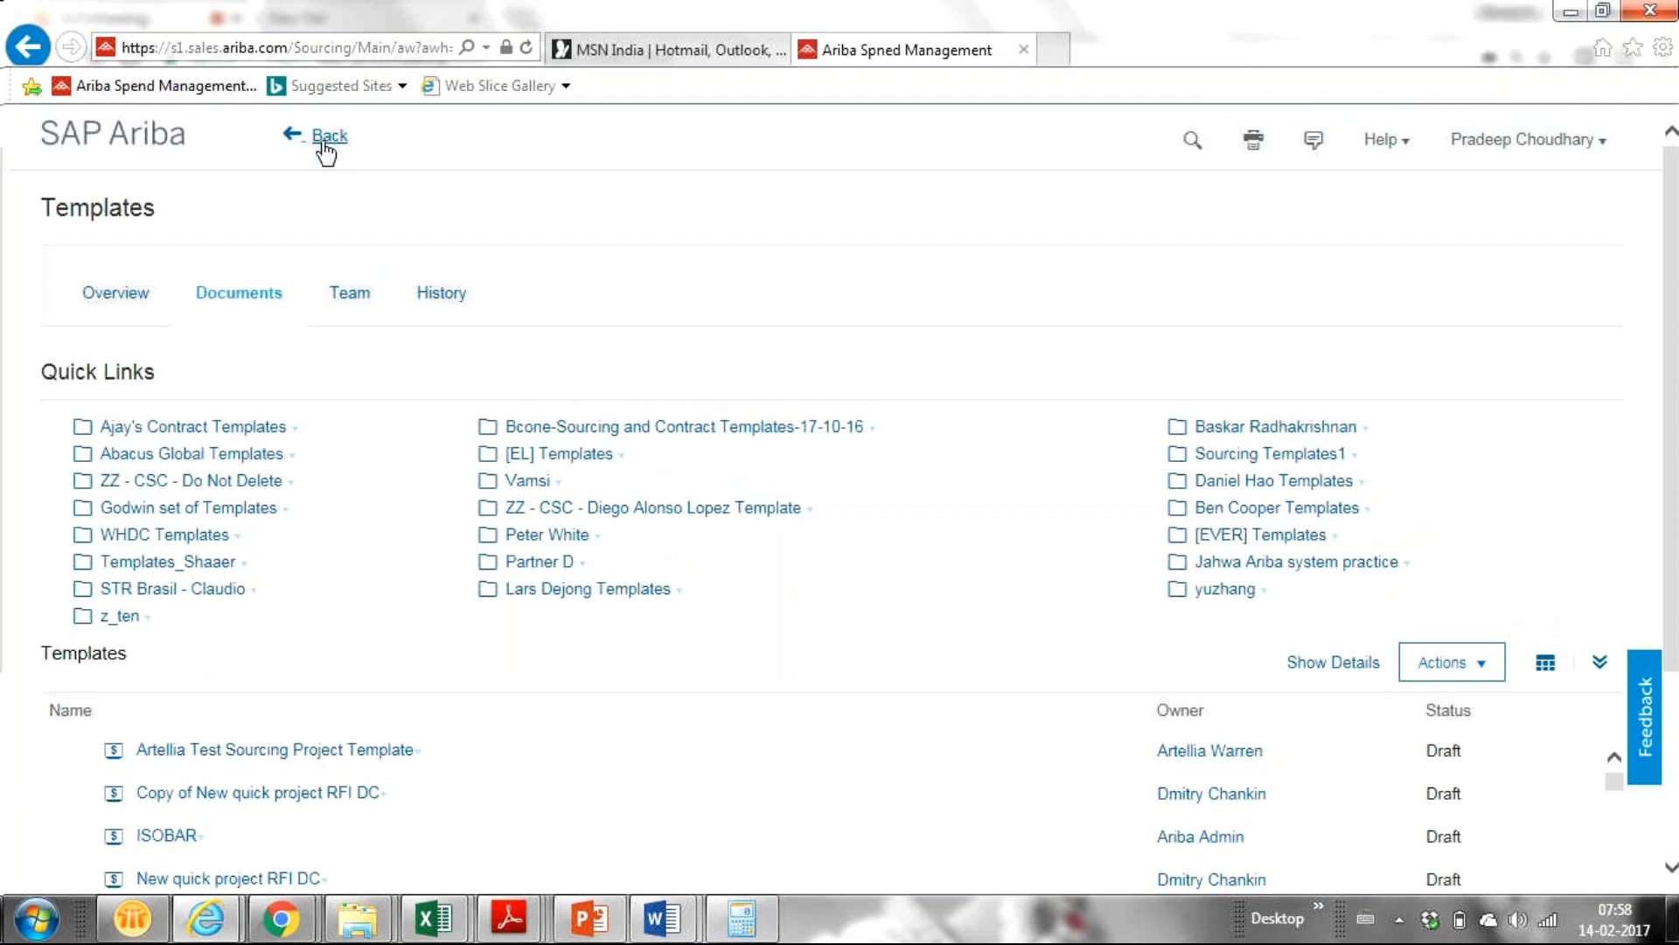
# Go back to the Sourcing dashboard and start a new Sourcing Project from Common Actions.
pyautogui.click(323, 142)
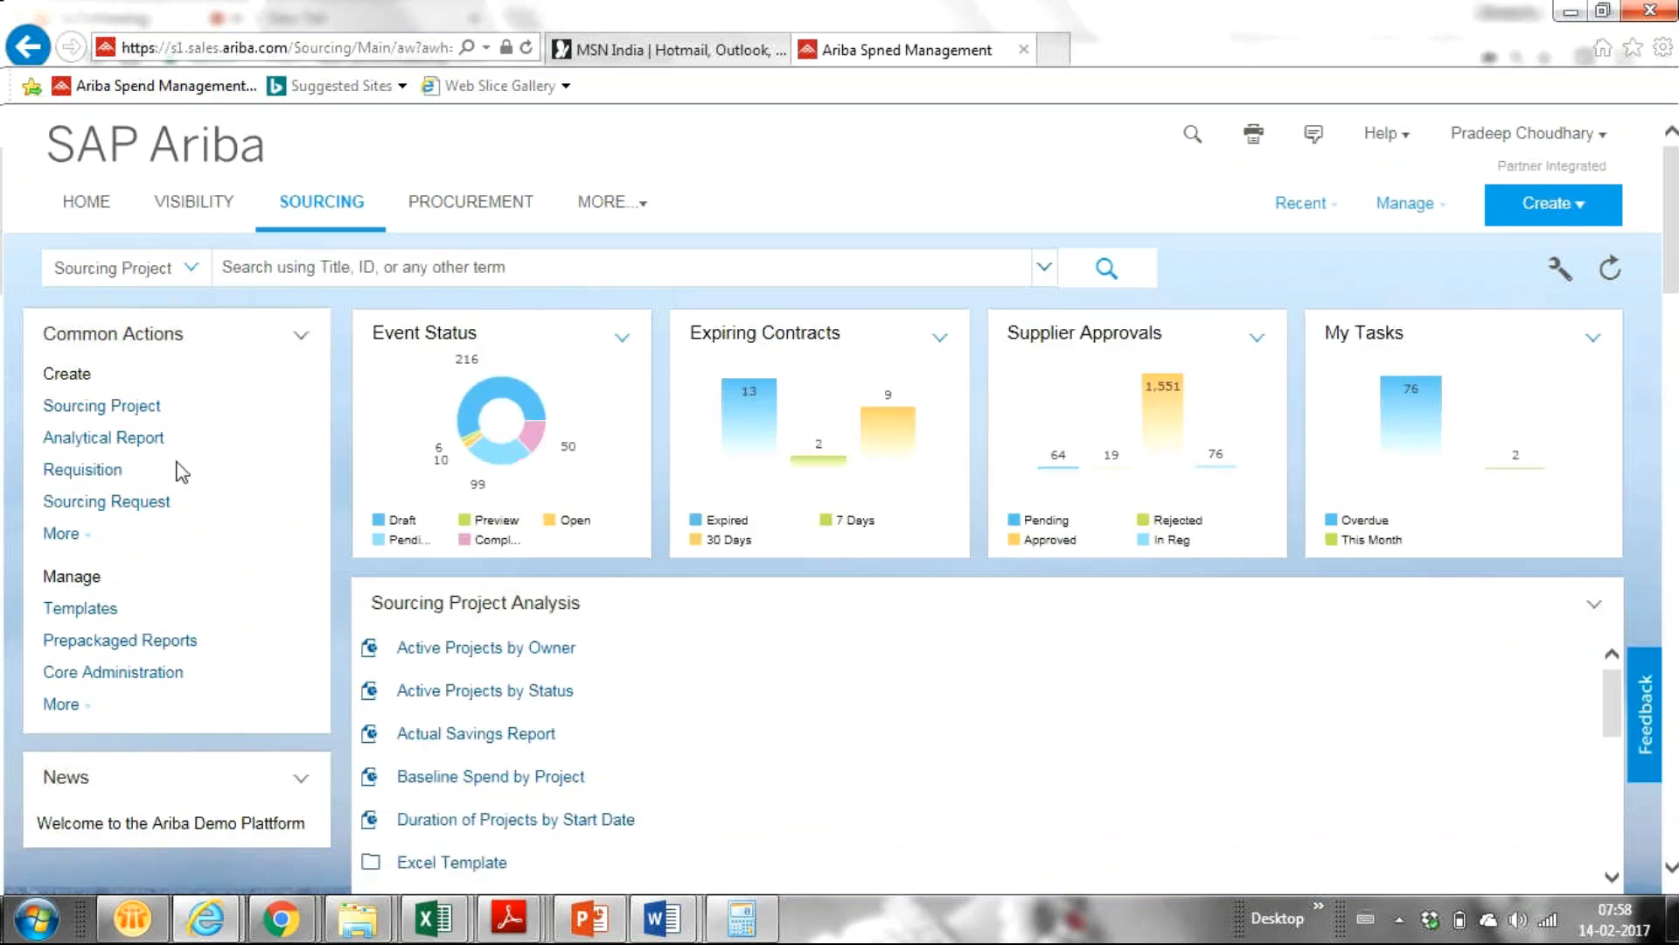
pyautogui.click(123, 417)
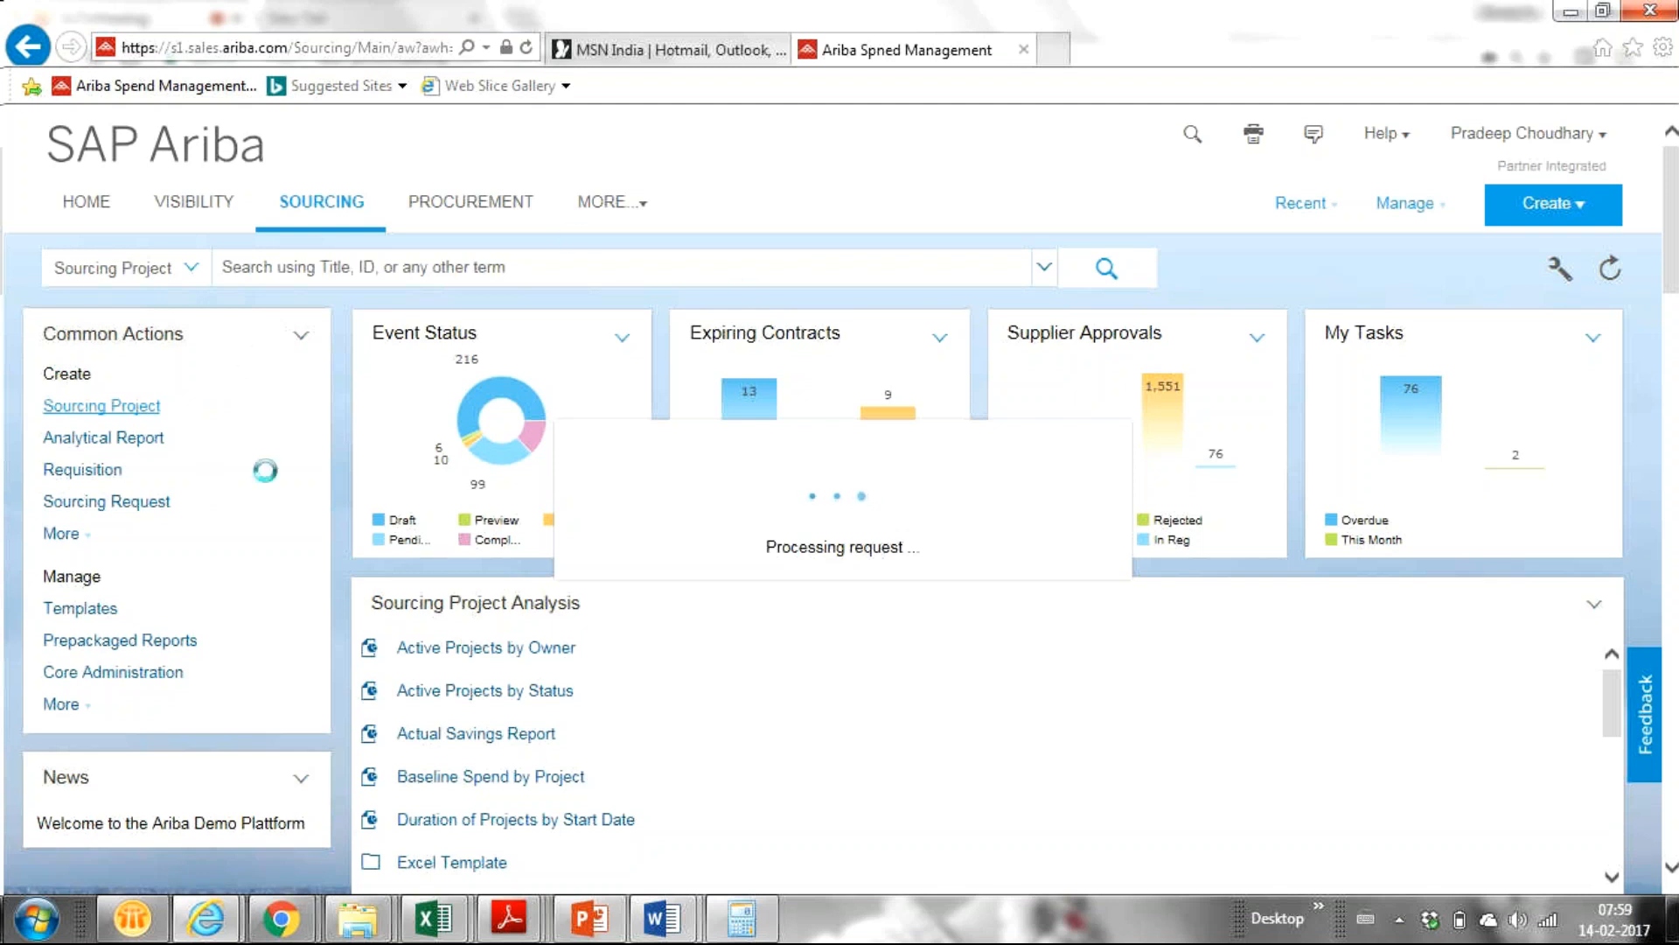
pyautogui.scroll(-4, 265, 470)
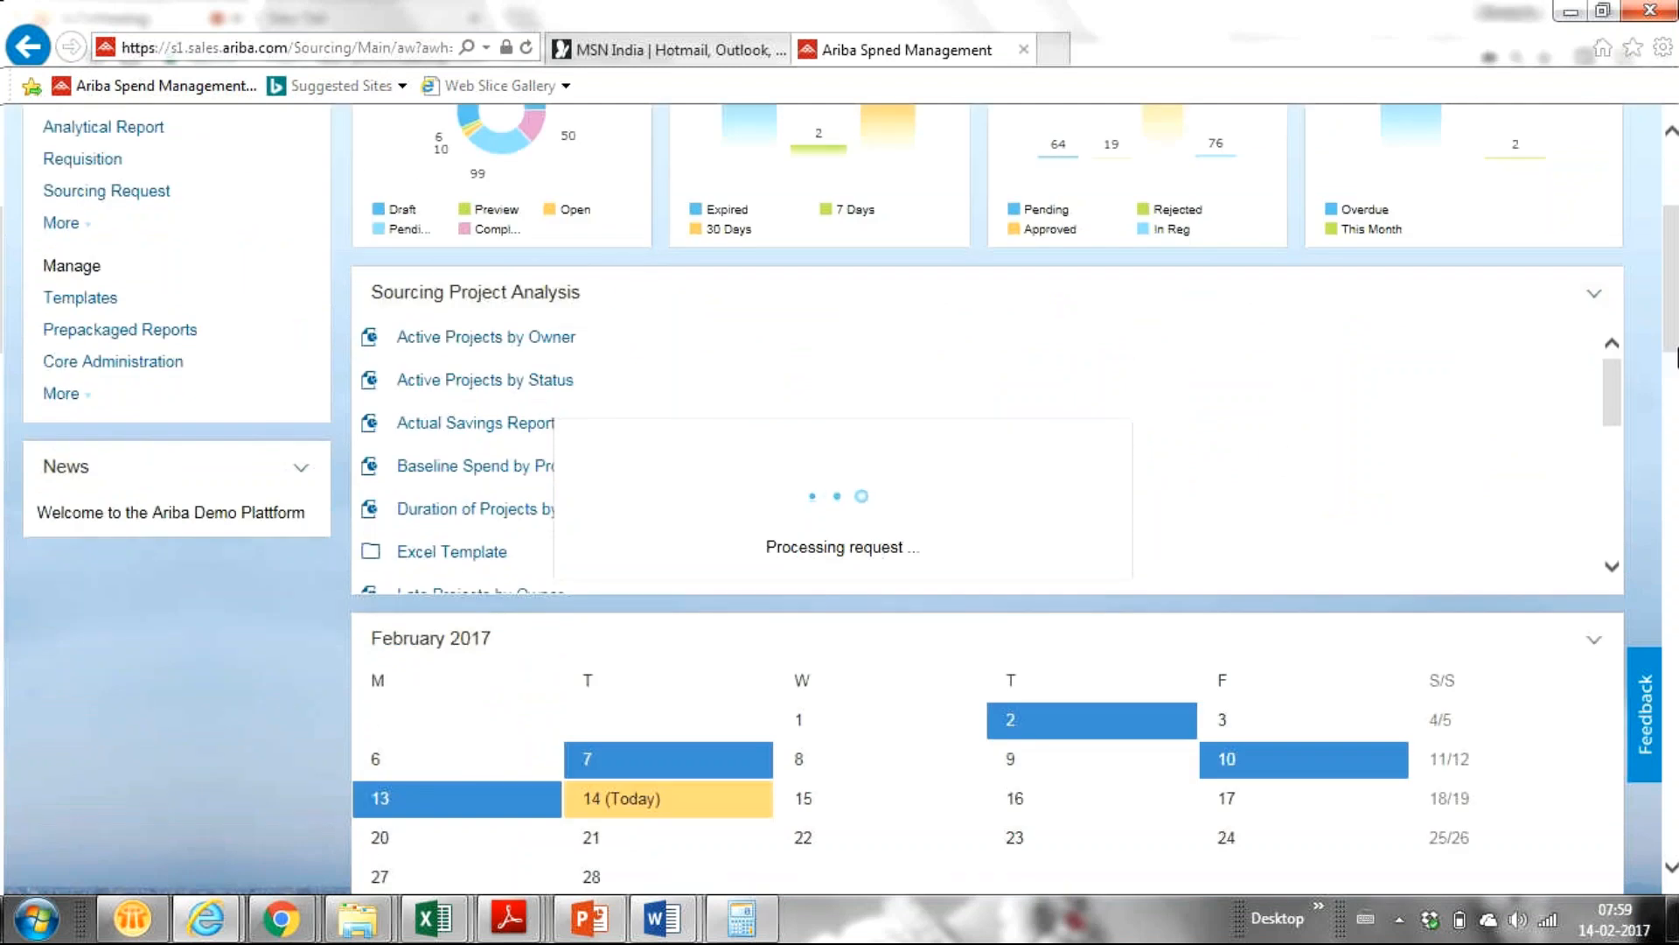
pyautogui.moveTo(1677, 326); pyautogui.dragTo(1676, 283)
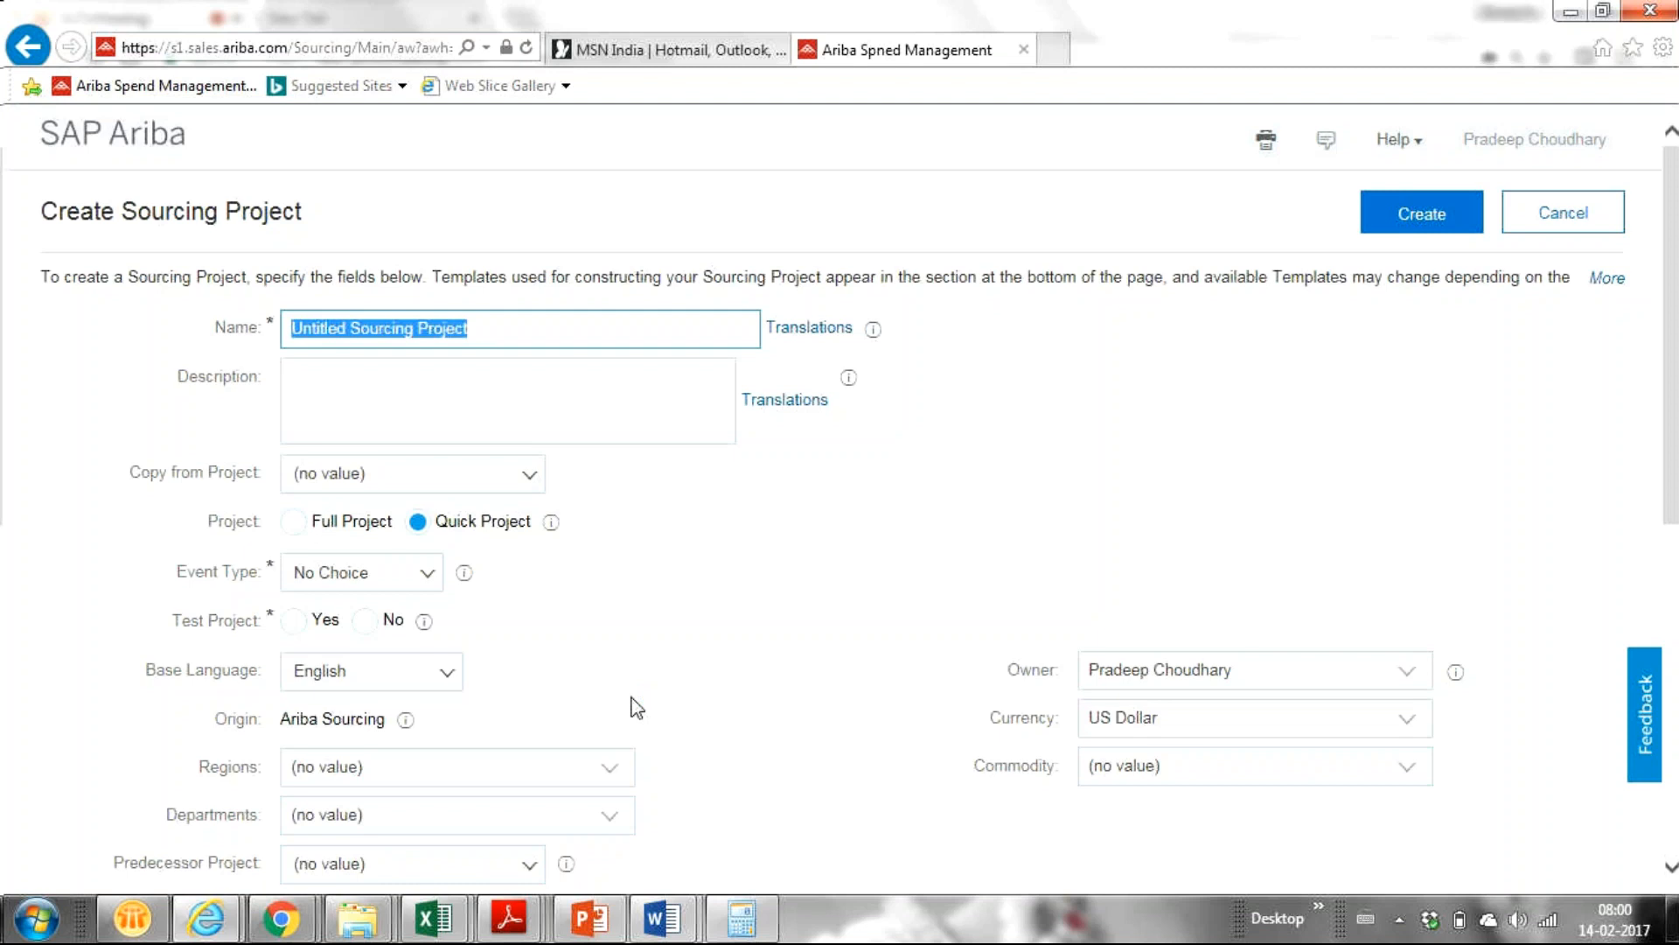
# Replace 'Untitled Sourcing Project' with the project name 'Demo Auction for Training'.
pyautogui.click(499, 340)
pyautogui.press('BackSpace')
pyautogui.press('BackSpace')
pyautogui.press('BackSpace')
pyautogui.press('BackSpace')
pyautogui.press('BackSpace')
pyautogui.press('BackSpace')
pyautogui.press('BackSpace')
pyautogui.press('BackSpace')
pyautogui.press('BackSpace')
pyautogui.press('BackSpace')
pyautogui.press('BackSpace')
pyautogui.press('BackSpace')
pyautogui.press('BackSpace')
pyautogui.press('BackSpace')
pyautogui.press('BackSpace')
pyautogui.press('BackSpace')
pyautogui.press('BackSpace')
pyautogui.press('BackSpace')
pyautogui.press('BackSpace')
pyautogui.press('BackSpace')
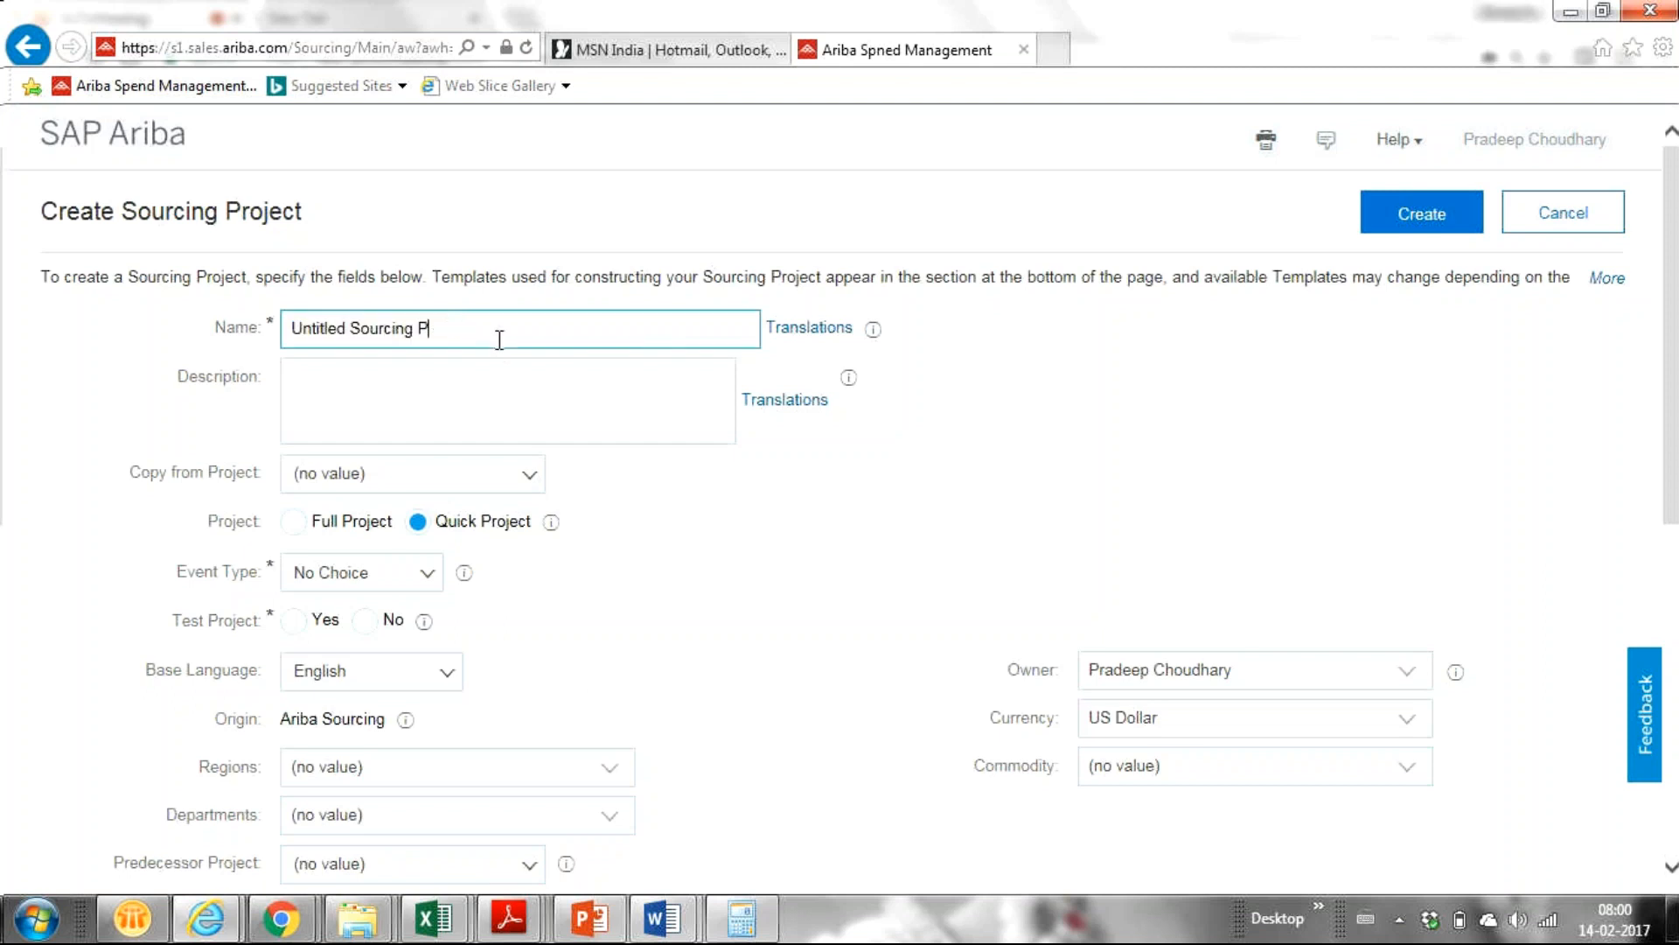
pyautogui.press('BackSpace')
pyautogui.press('BackSpace')
pyautogui.press('BackSpace')
pyautogui.press('BackSpace')
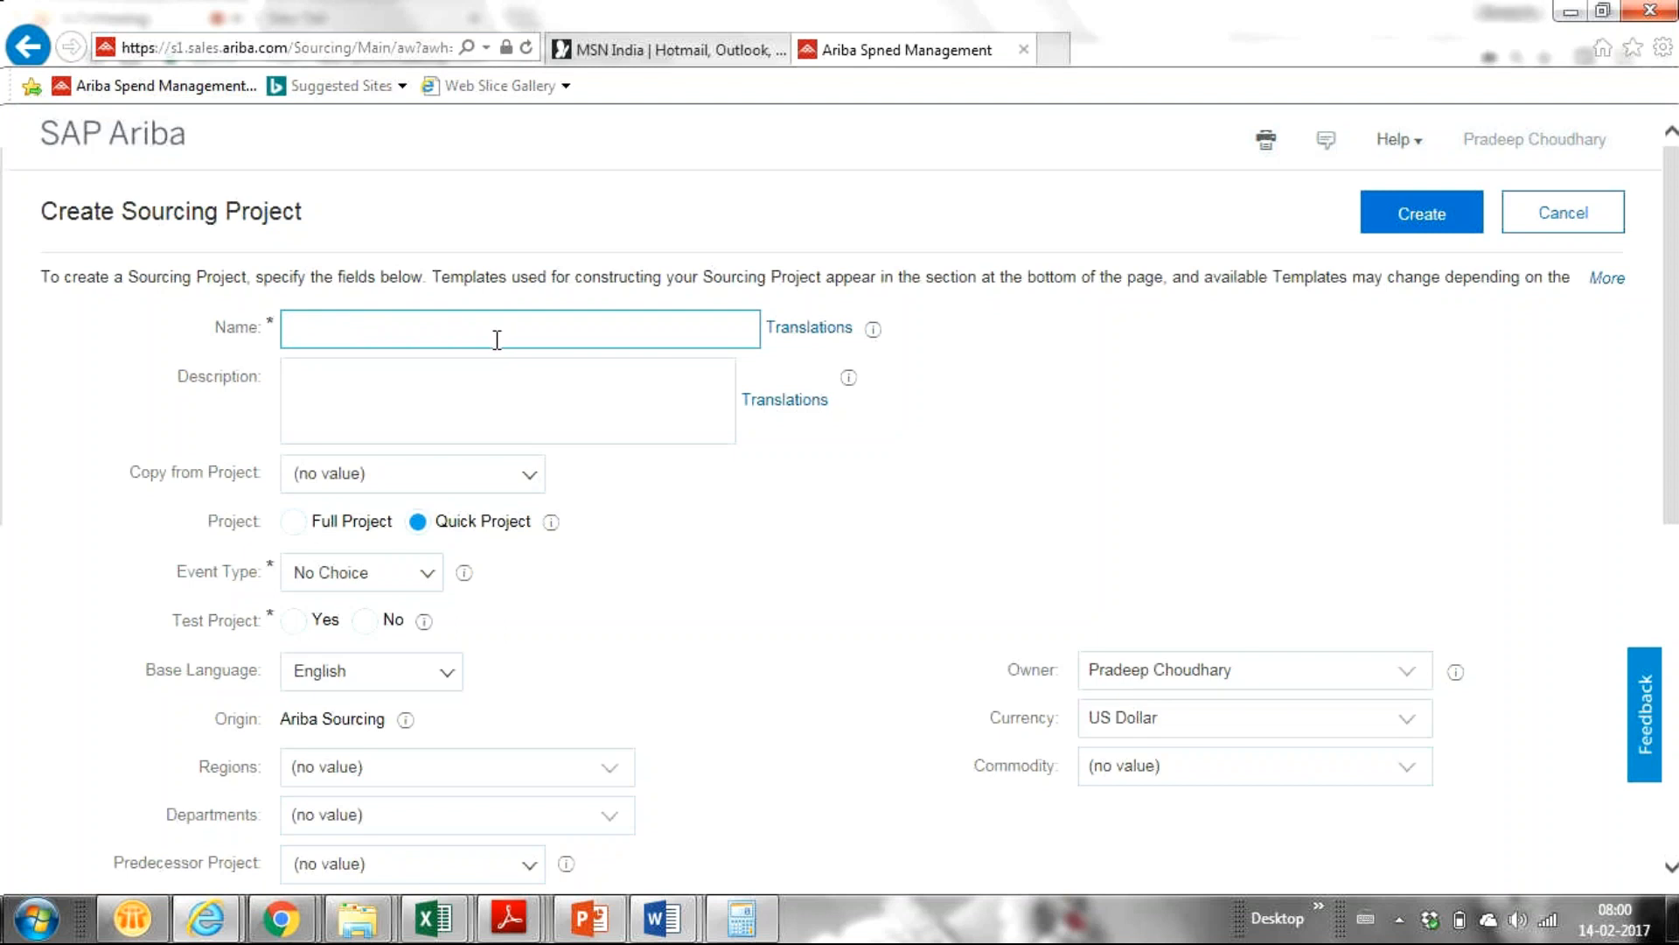
pyautogui.write('Demo Auction for')
pyautogui.write('Trai')
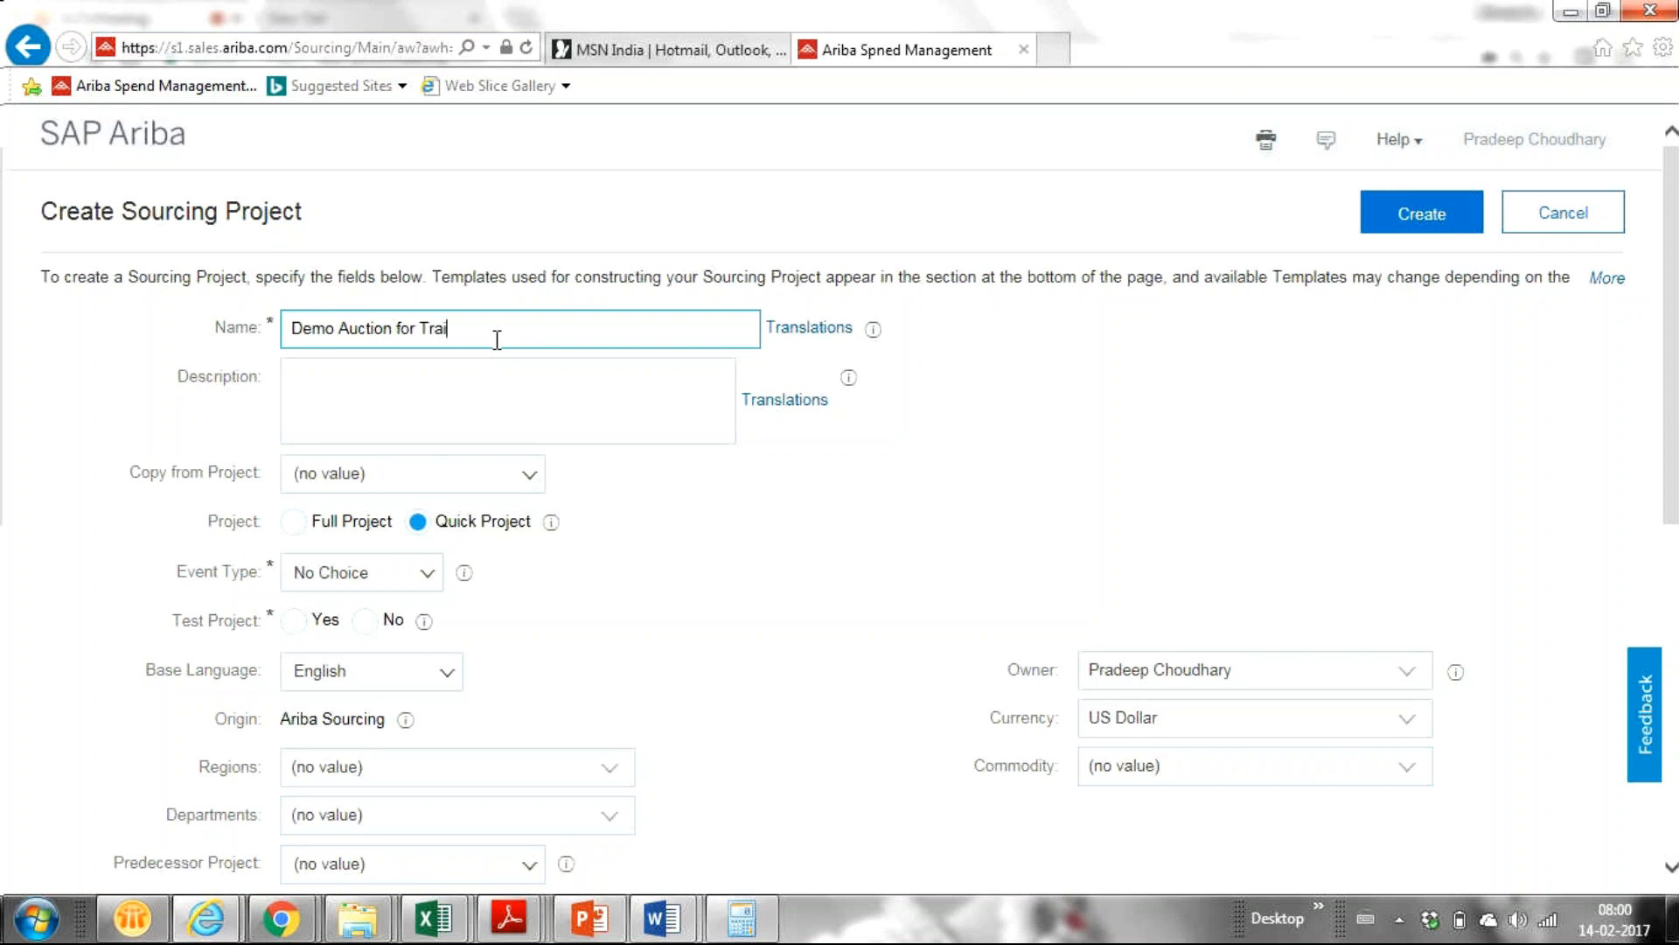
pyautogui.write('ning')
# Set the project's Event Type to Auction.
pyautogui.click(424, 585)
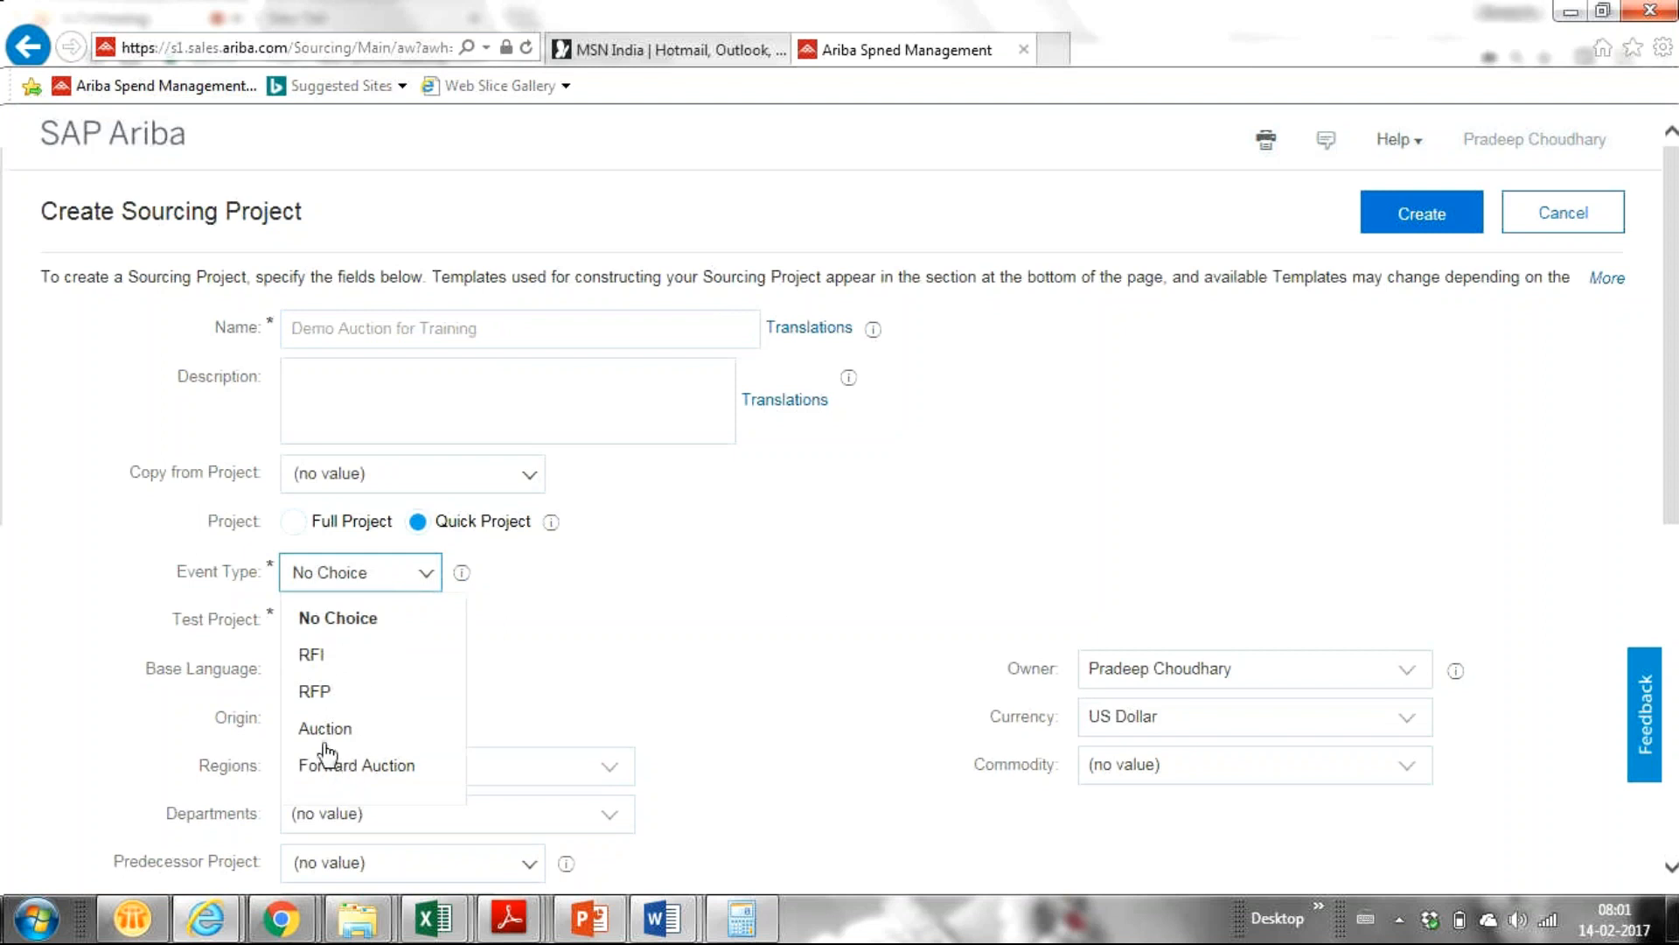
pyautogui.click(770, 607)
pyautogui.click(472, 429)
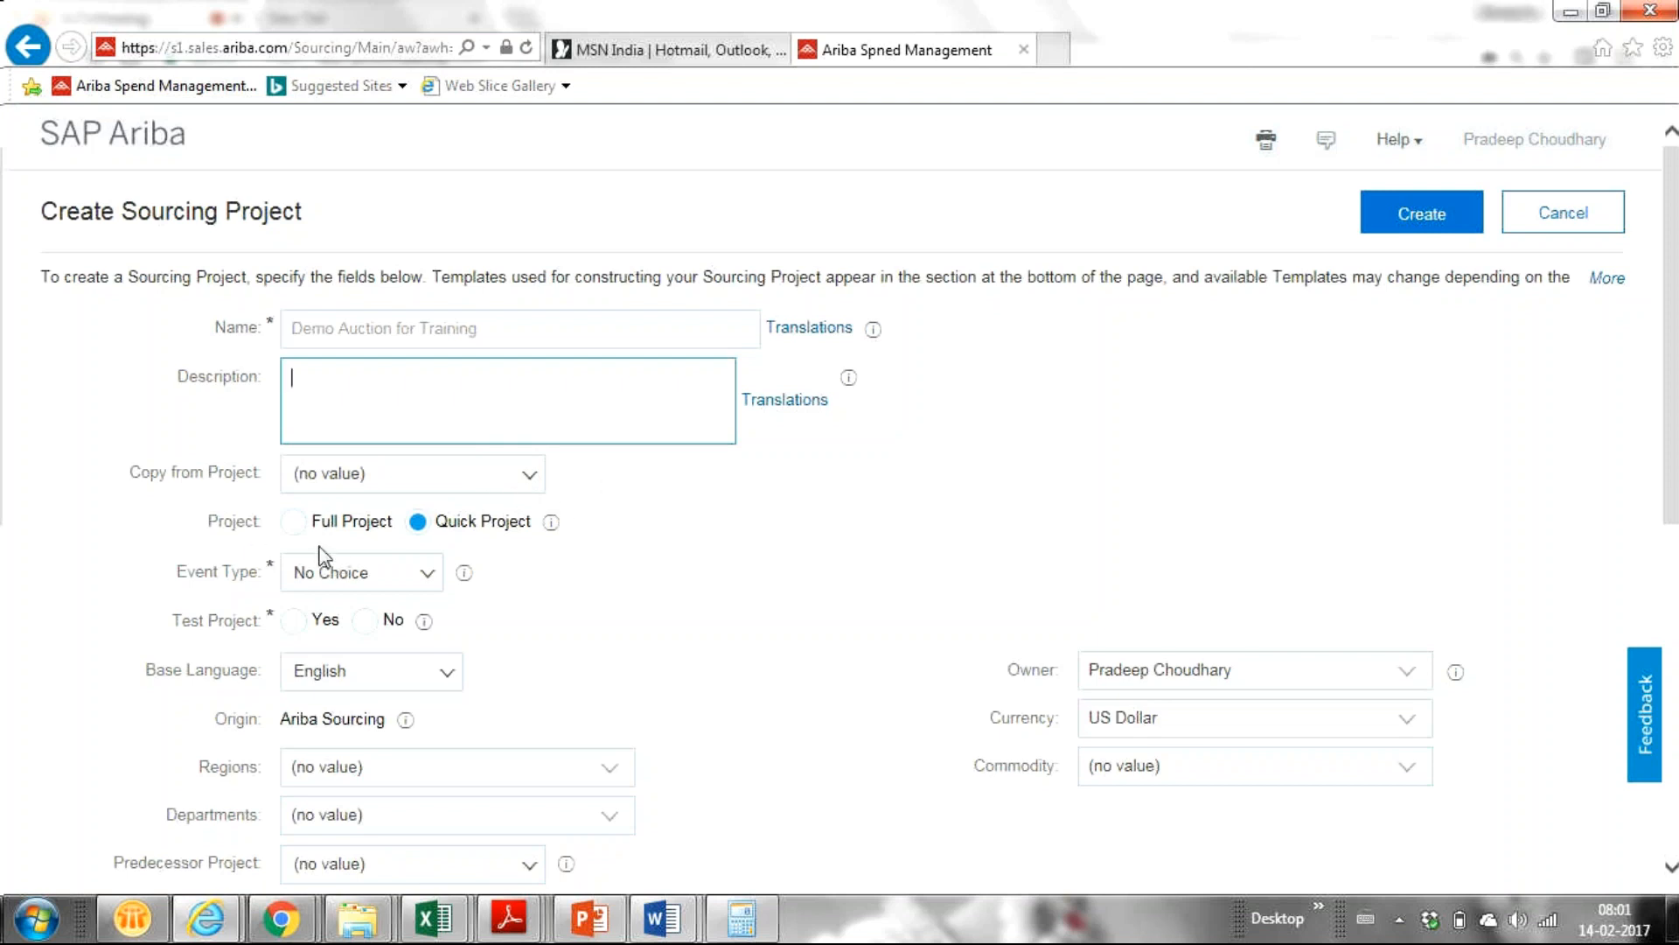
pyautogui.click(408, 575)
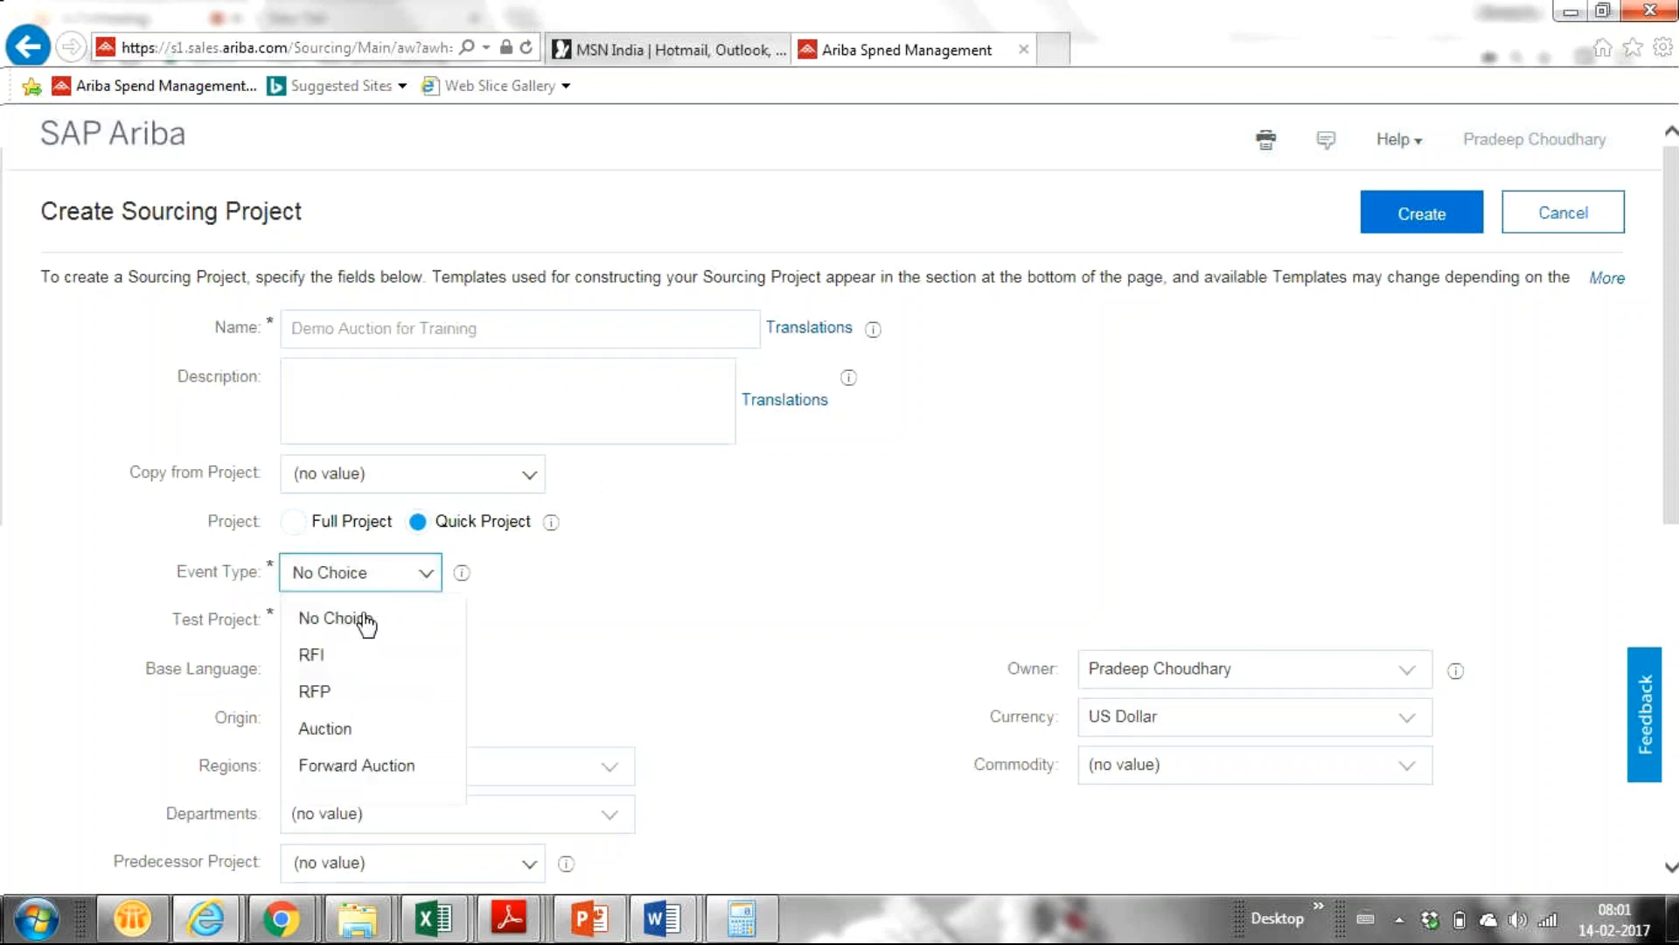
pyautogui.click(319, 731)
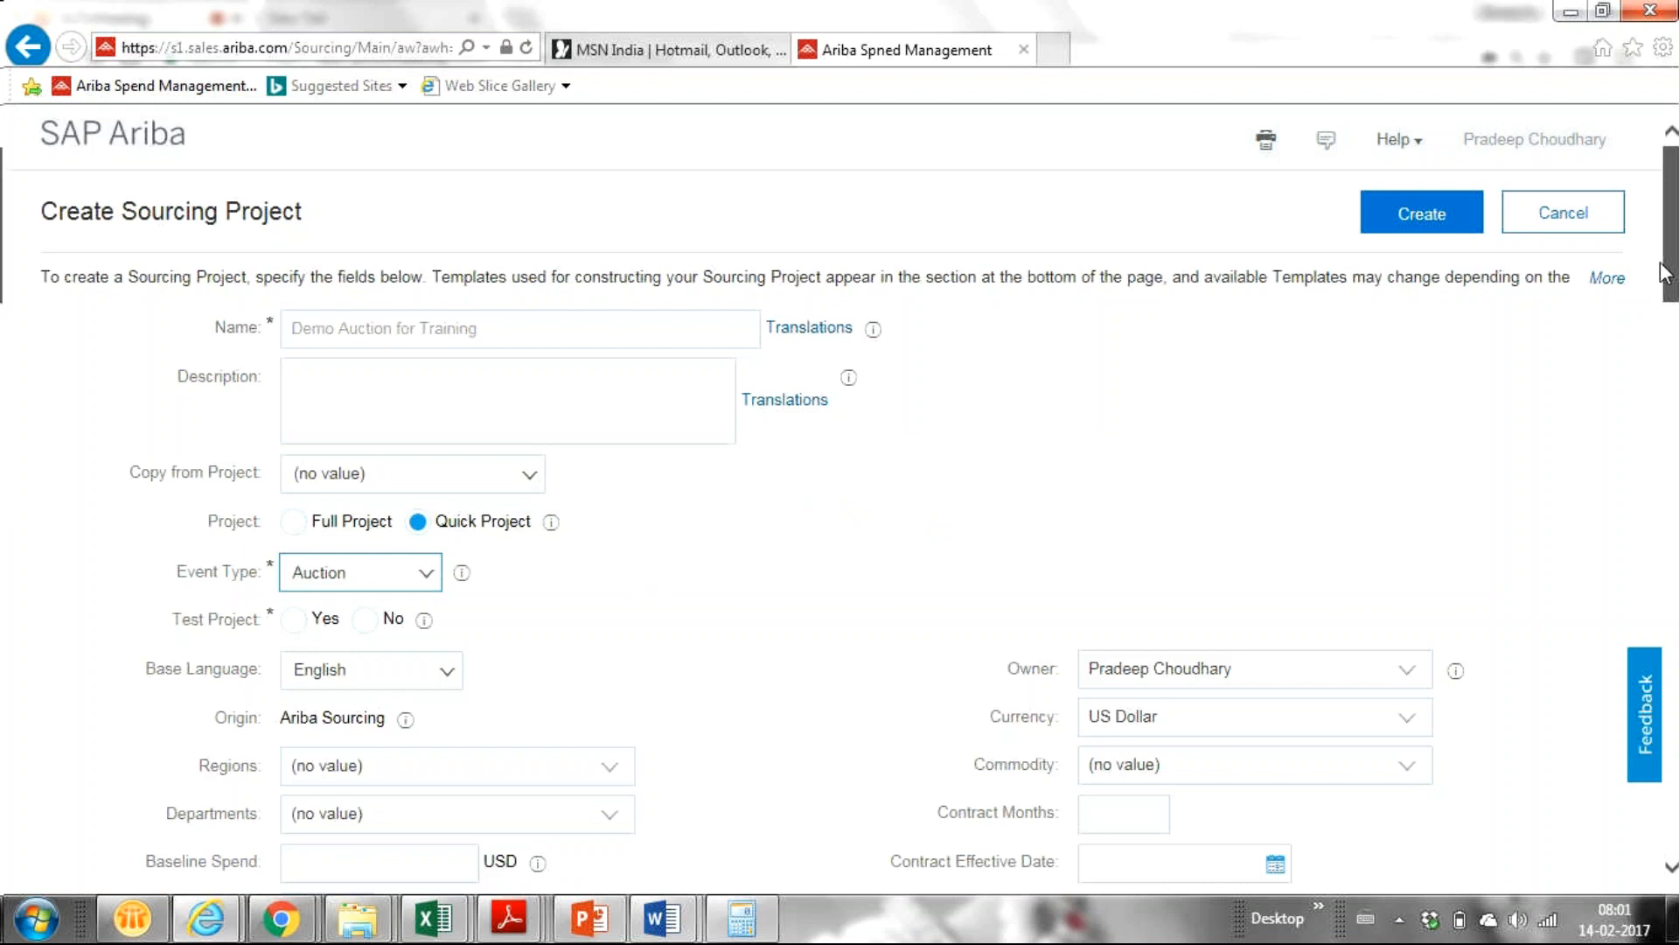
pyautogui.moveTo(1665, 273); pyautogui.dragTo(1675, 320)
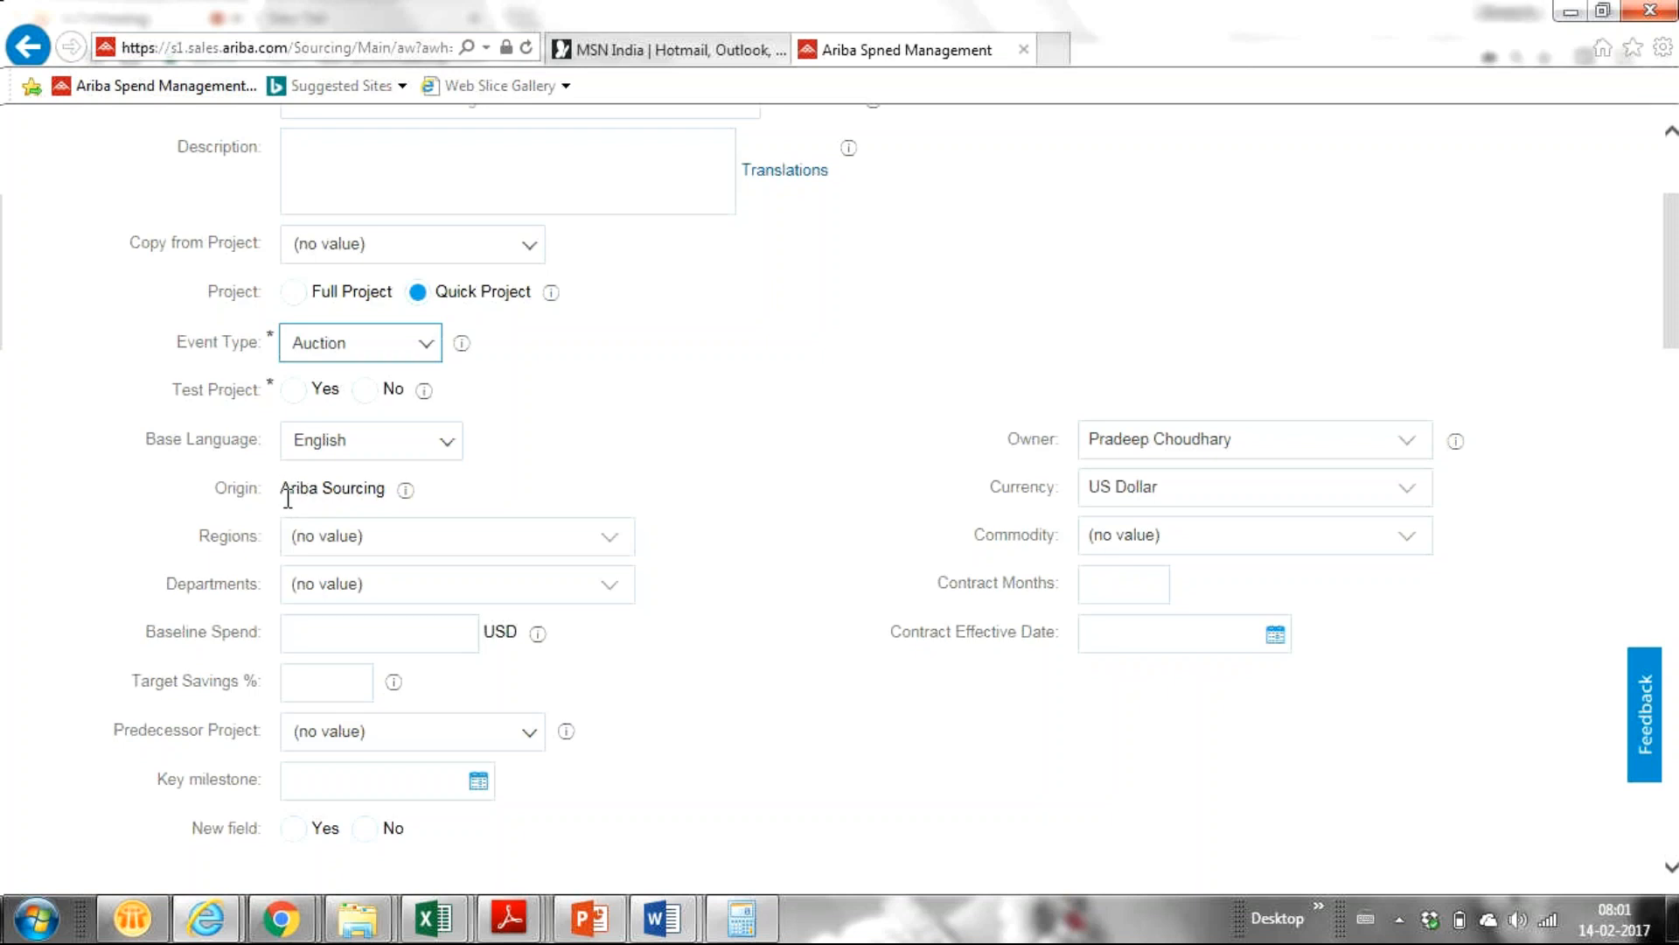
# Set Regions to India and Commodity to Computer programmed instruction 86141703.
pyautogui.moveTo(283, 487); pyautogui.dragTo(404, 500)
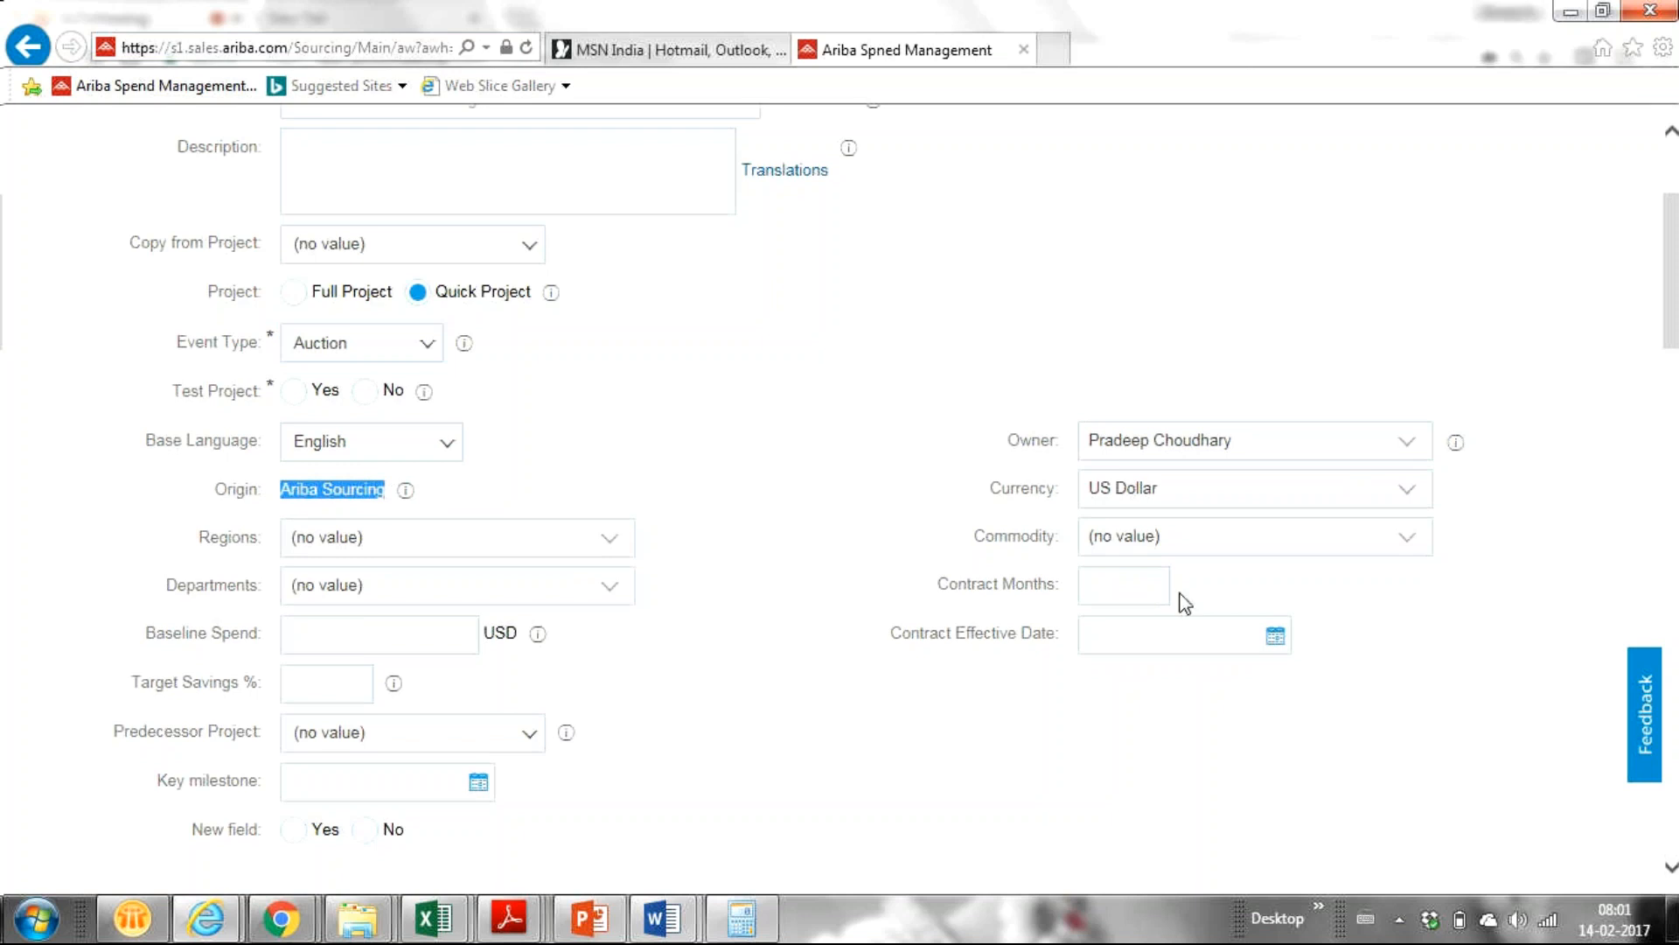
pyautogui.click(612, 544)
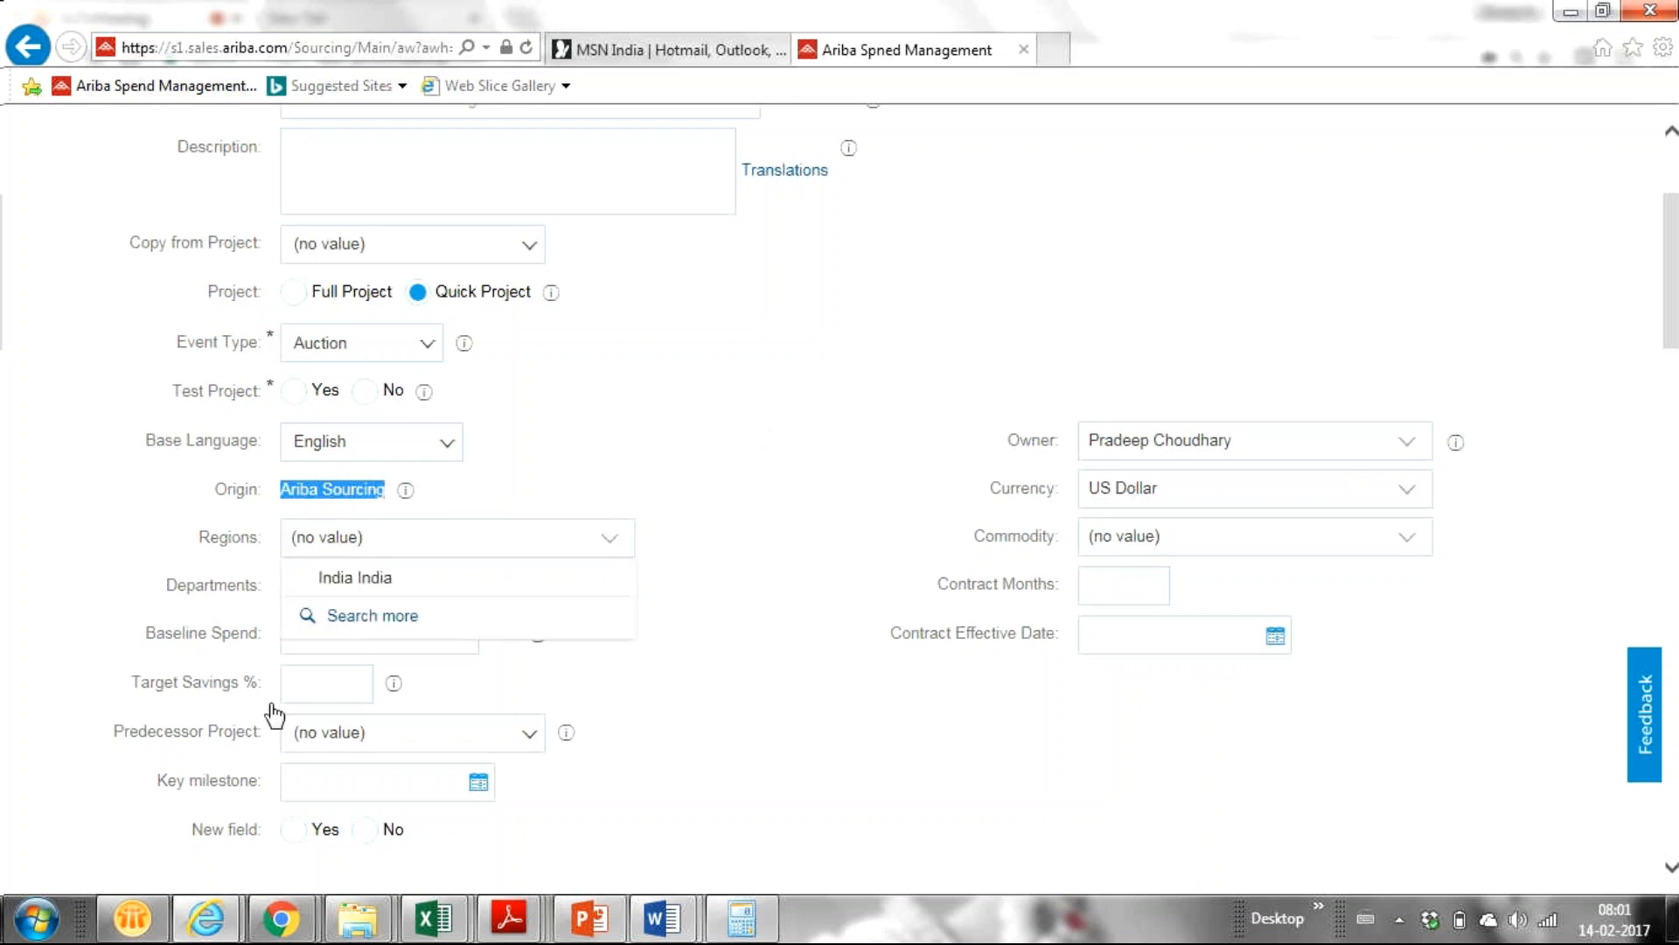
pyautogui.click(387, 578)
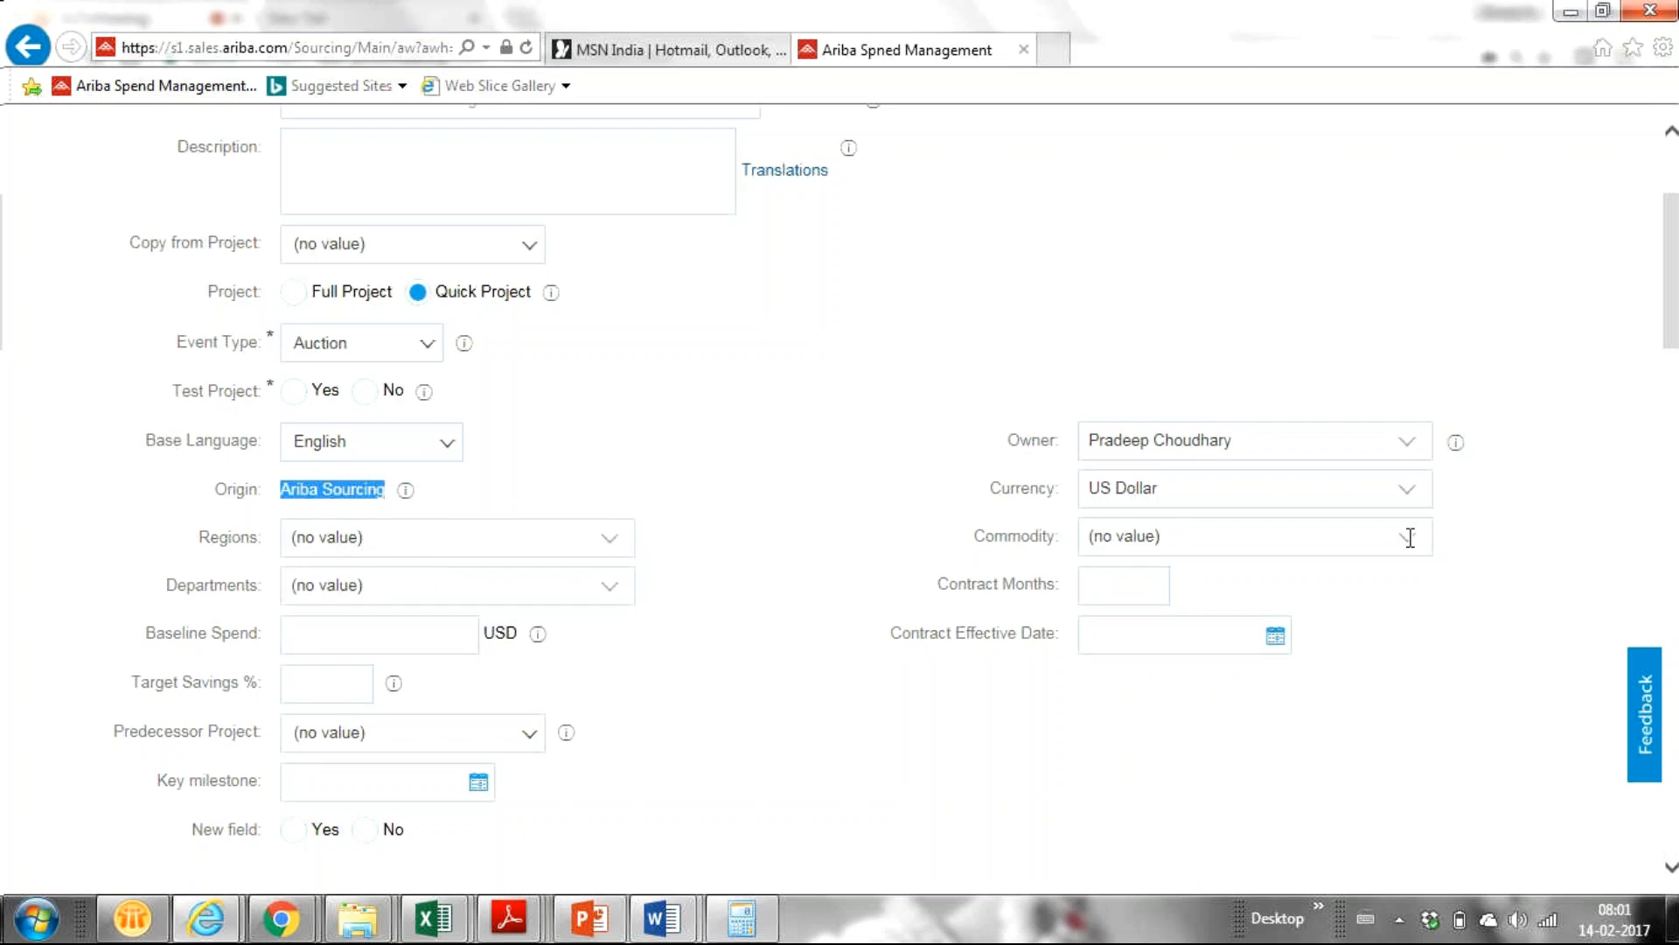
pyautogui.moveTo(1671, 324)
pyautogui.mouseDown()
pyautogui.moveTo(1671, 346)
pyautogui.moveTo(1671, 315)
pyautogui.mouseUp()
pyautogui.click(1470, 503)
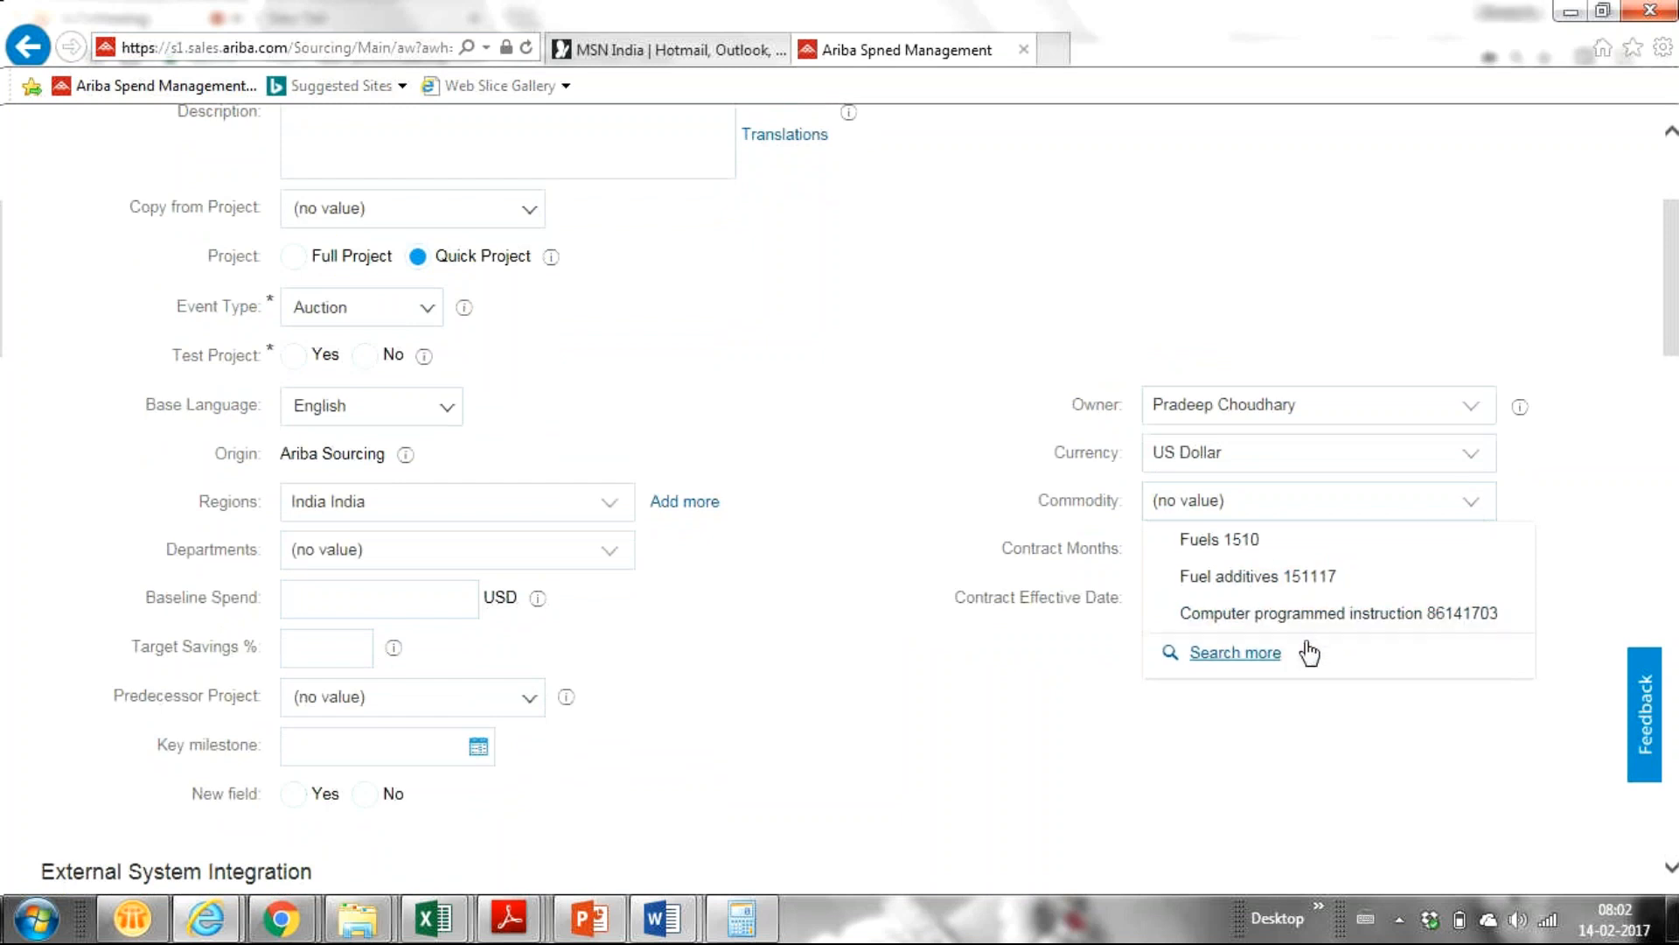
pyautogui.click(1234, 616)
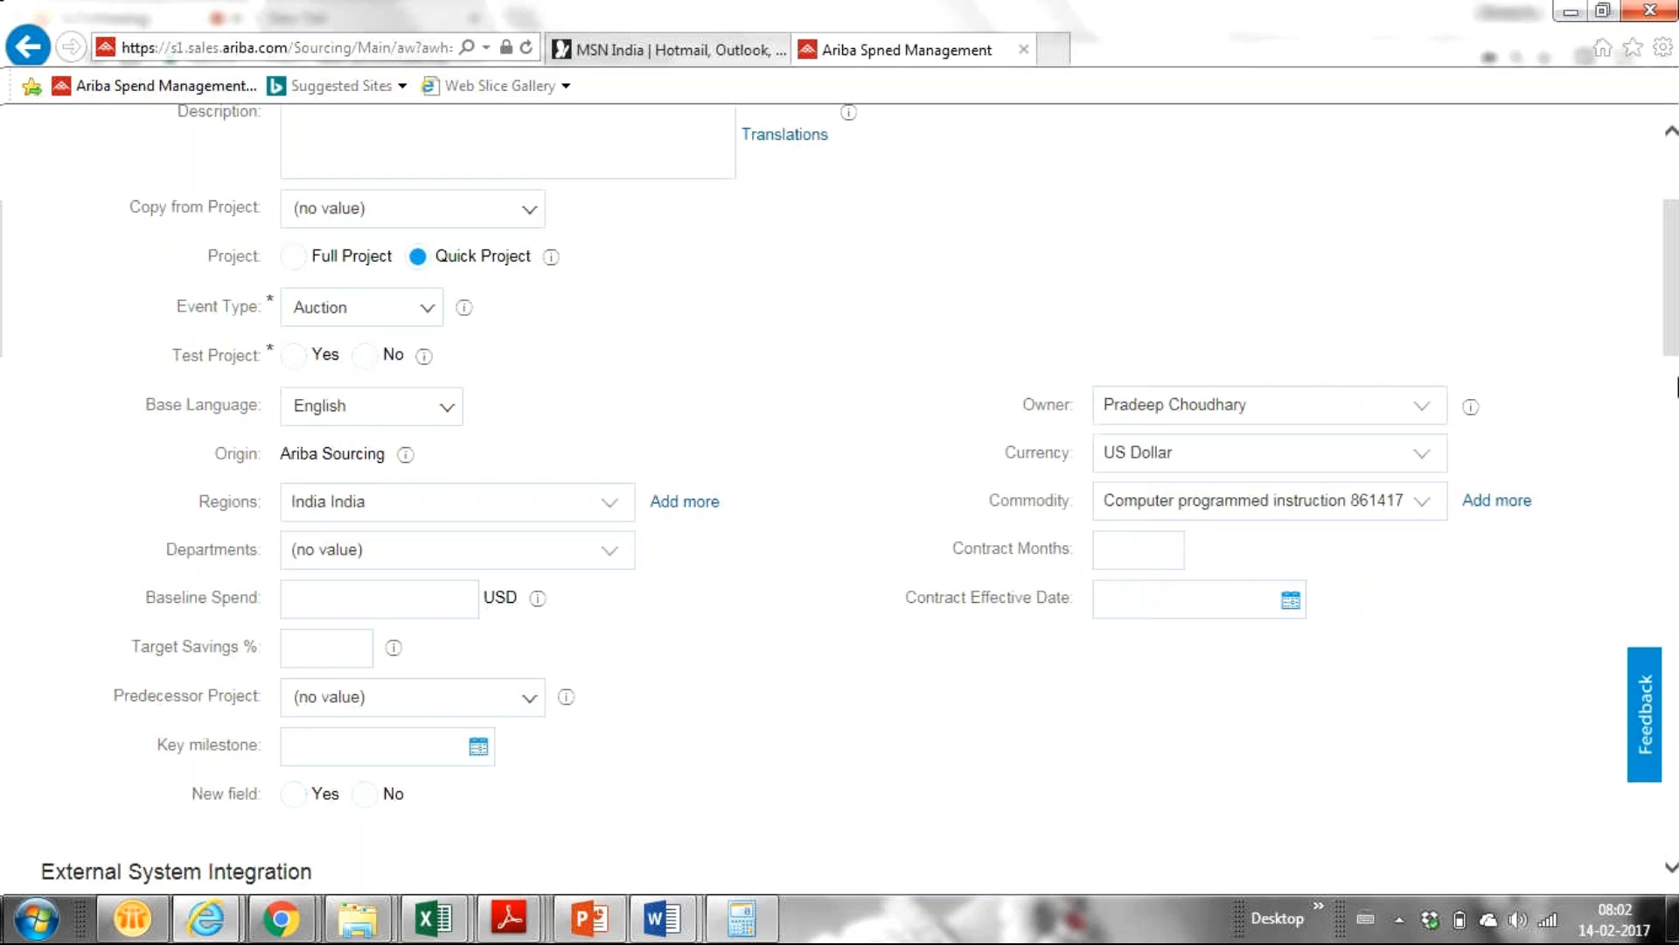
# Choose the Reverse Auction Template, then attempt to create the project.
pyautogui.moveTo(1675, 322); pyautogui.dragTo(1660, 525)
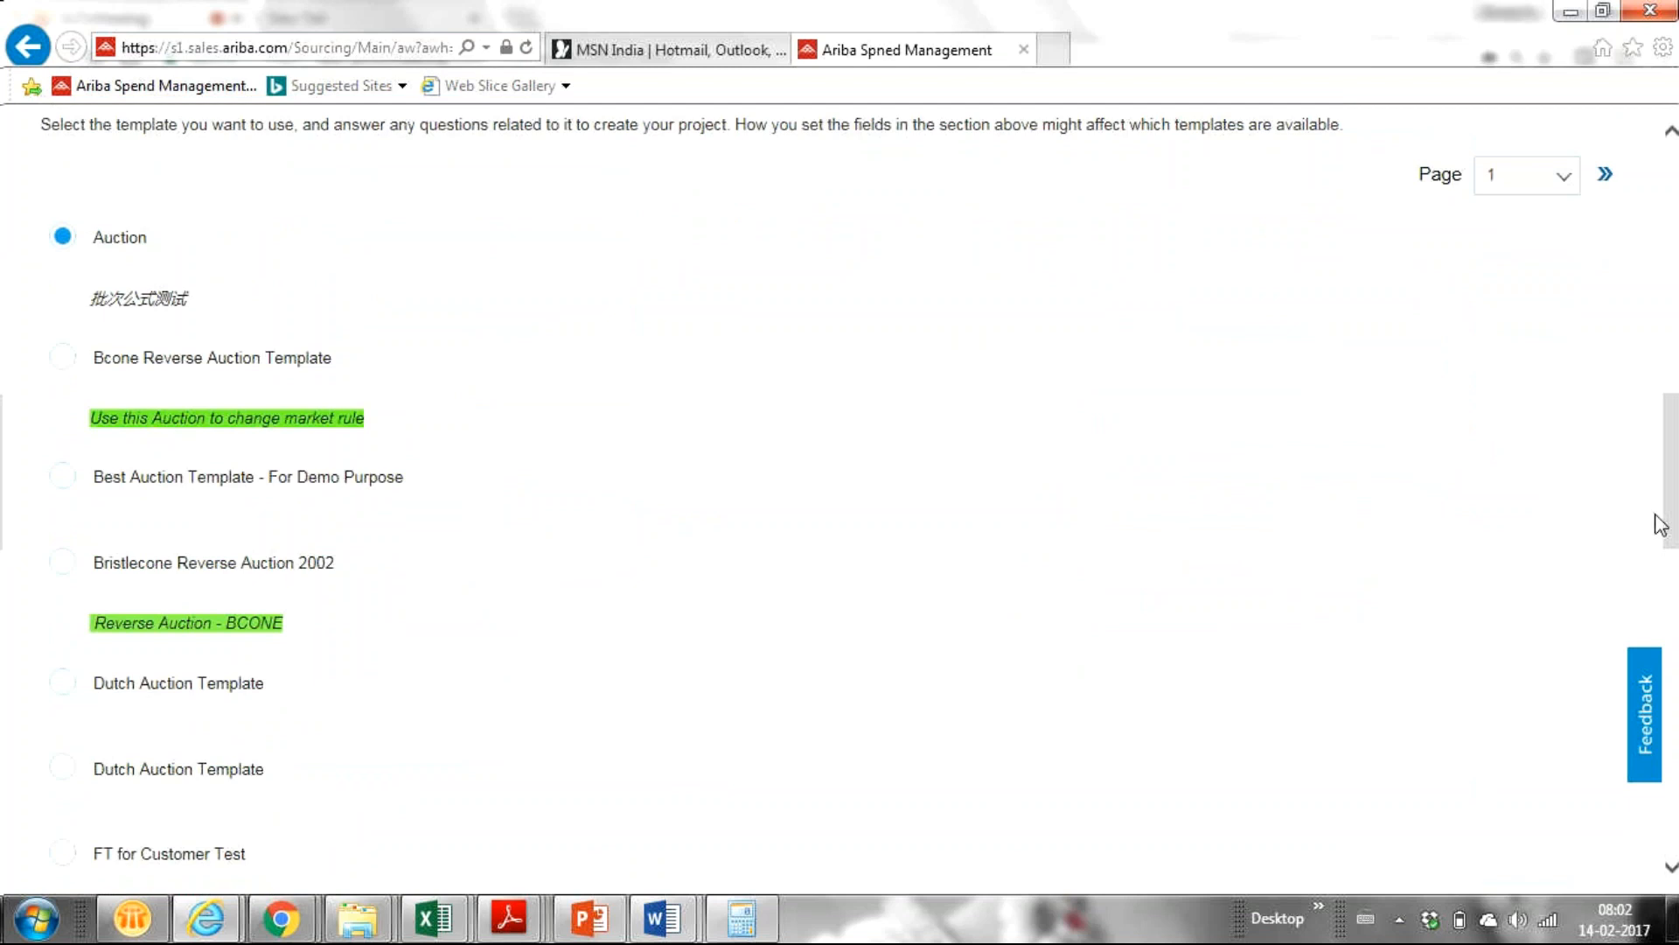
pyautogui.moveTo(1672, 511); pyautogui.dragTo(1673, 628)
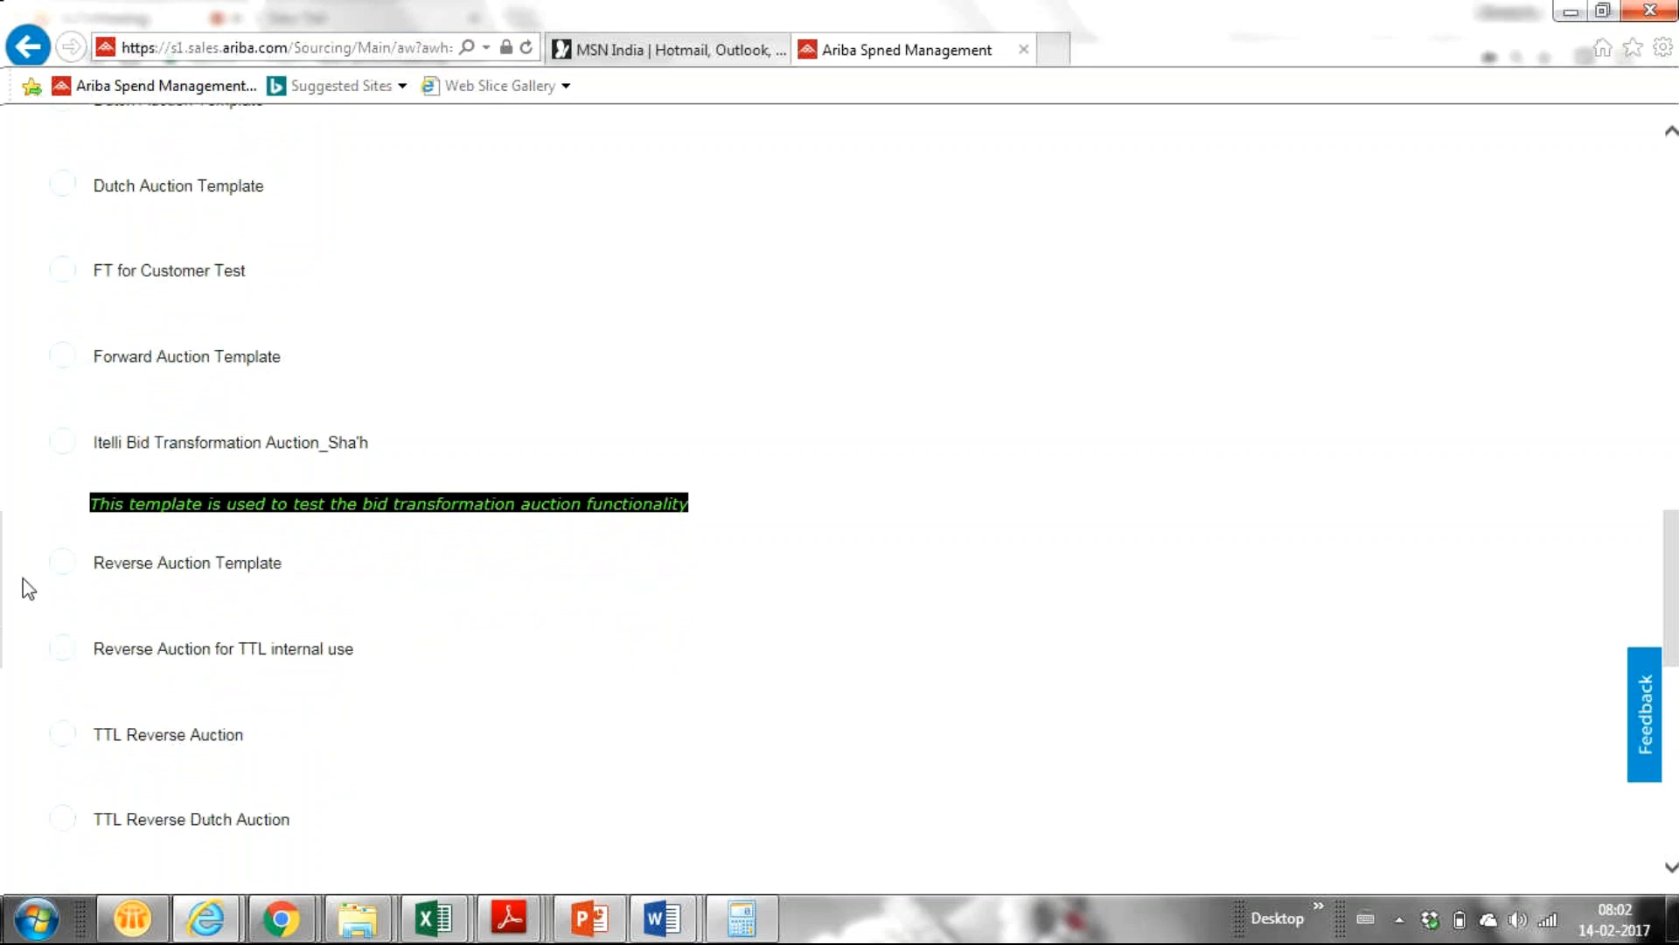
pyautogui.click(61, 564)
pyautogui.moveTo(1673, 542)
pyautogui.mouseDown()
pyautogui.moveTo(1672, 608)
pyautogui.moveTo(1672, 472)
pyautogui.moveTo(1672, 519)
pyautogui.mouseUp()
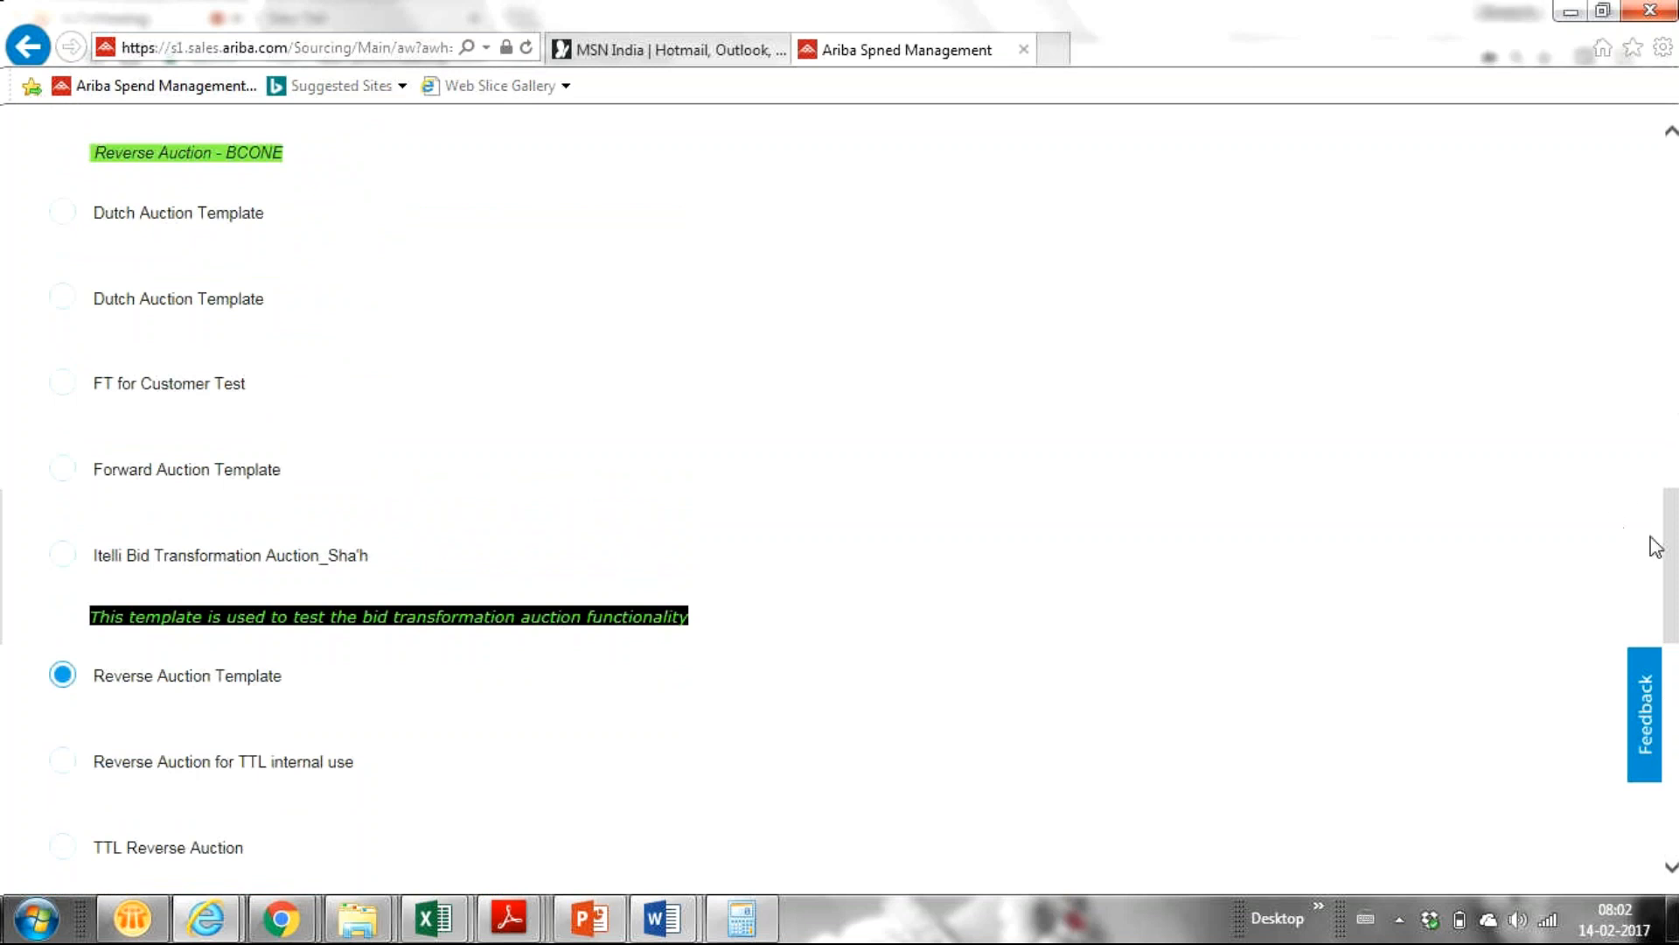
pyautogui.moveTo(1673, 564); pyautogui.dragTo(1673, 202)
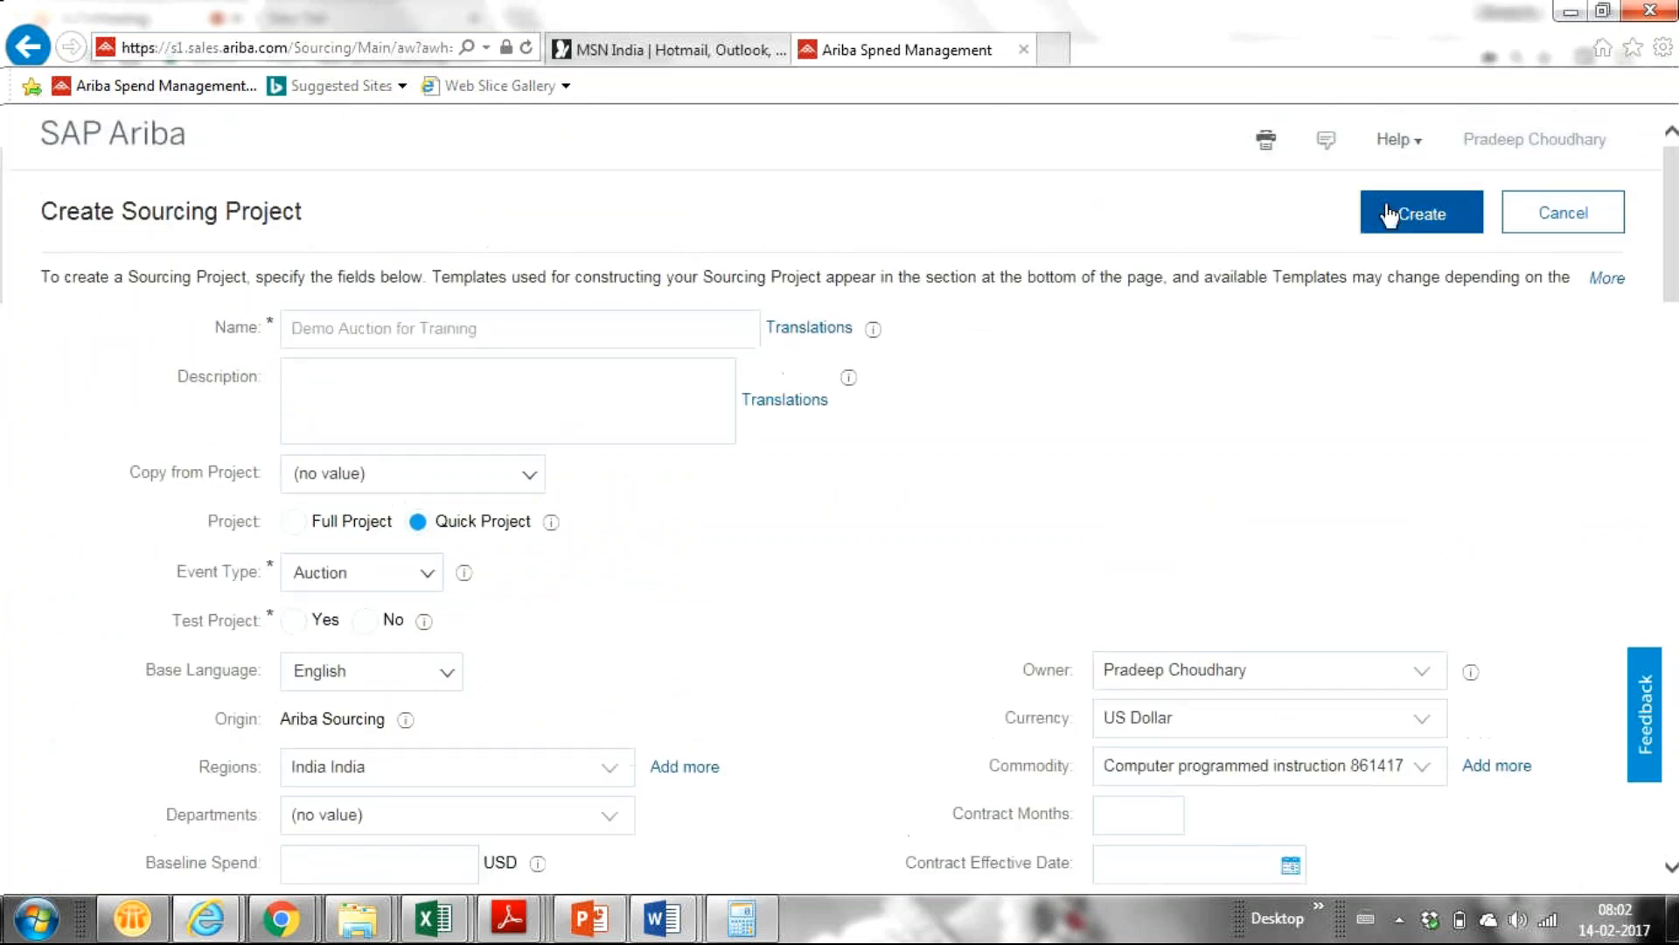
pyautogui.click(1389, 214)
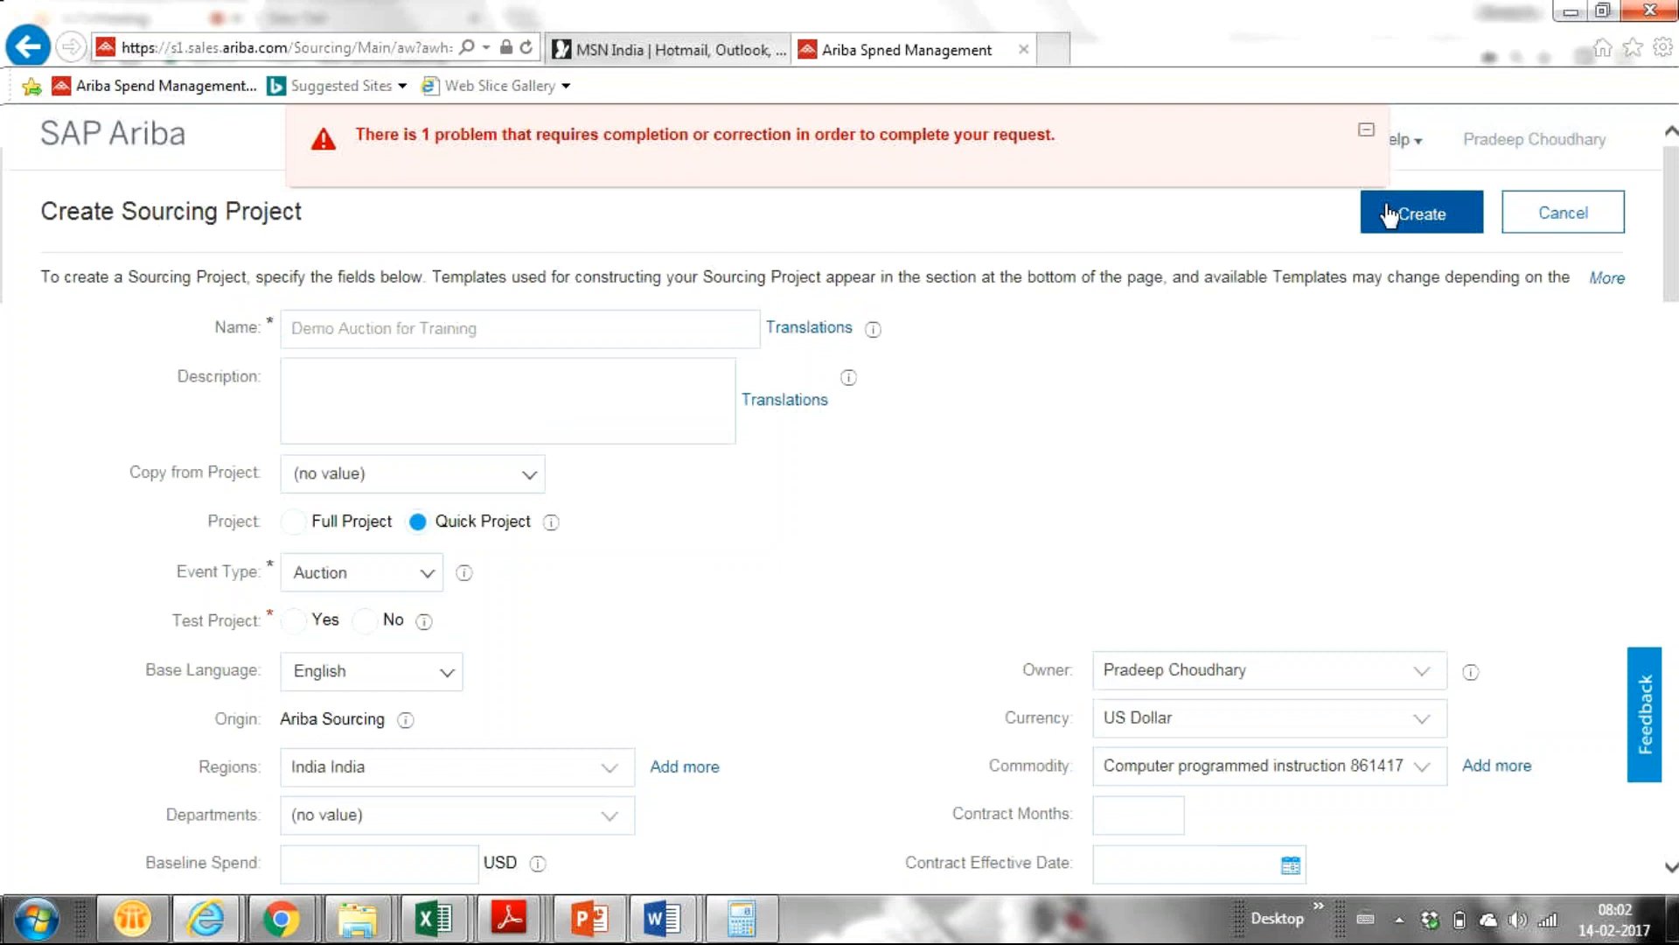
# Set Test Project to Yes and create the sourcing project.
pyautogui.click(294, 623)
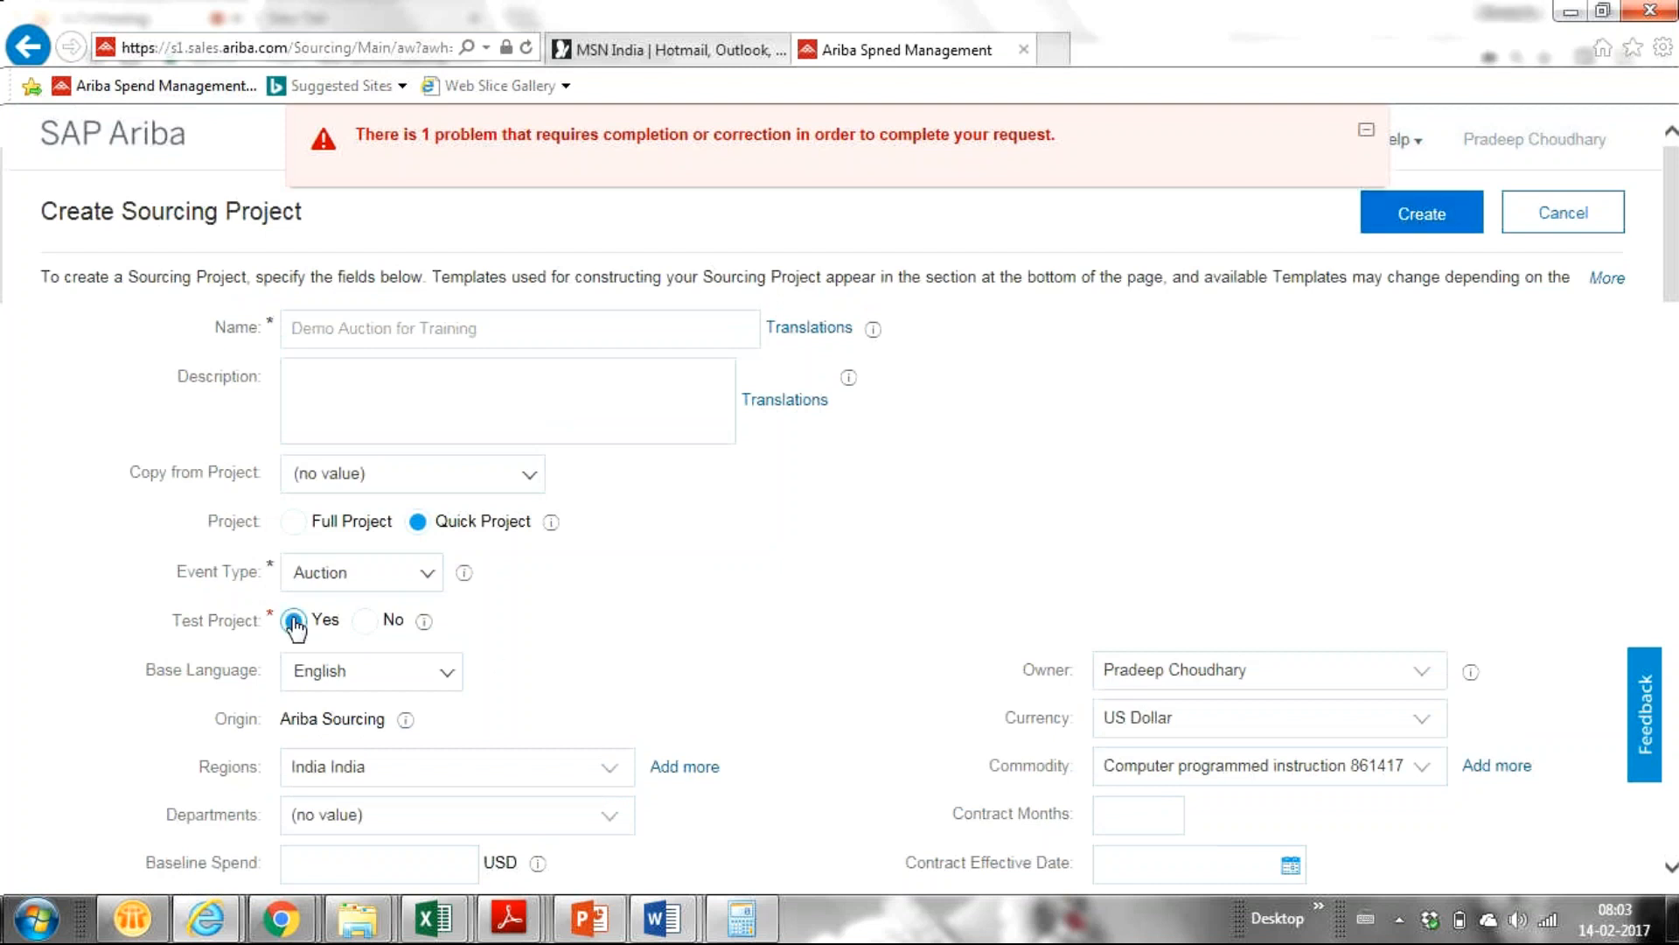
pyautogui.click(1439, 216)
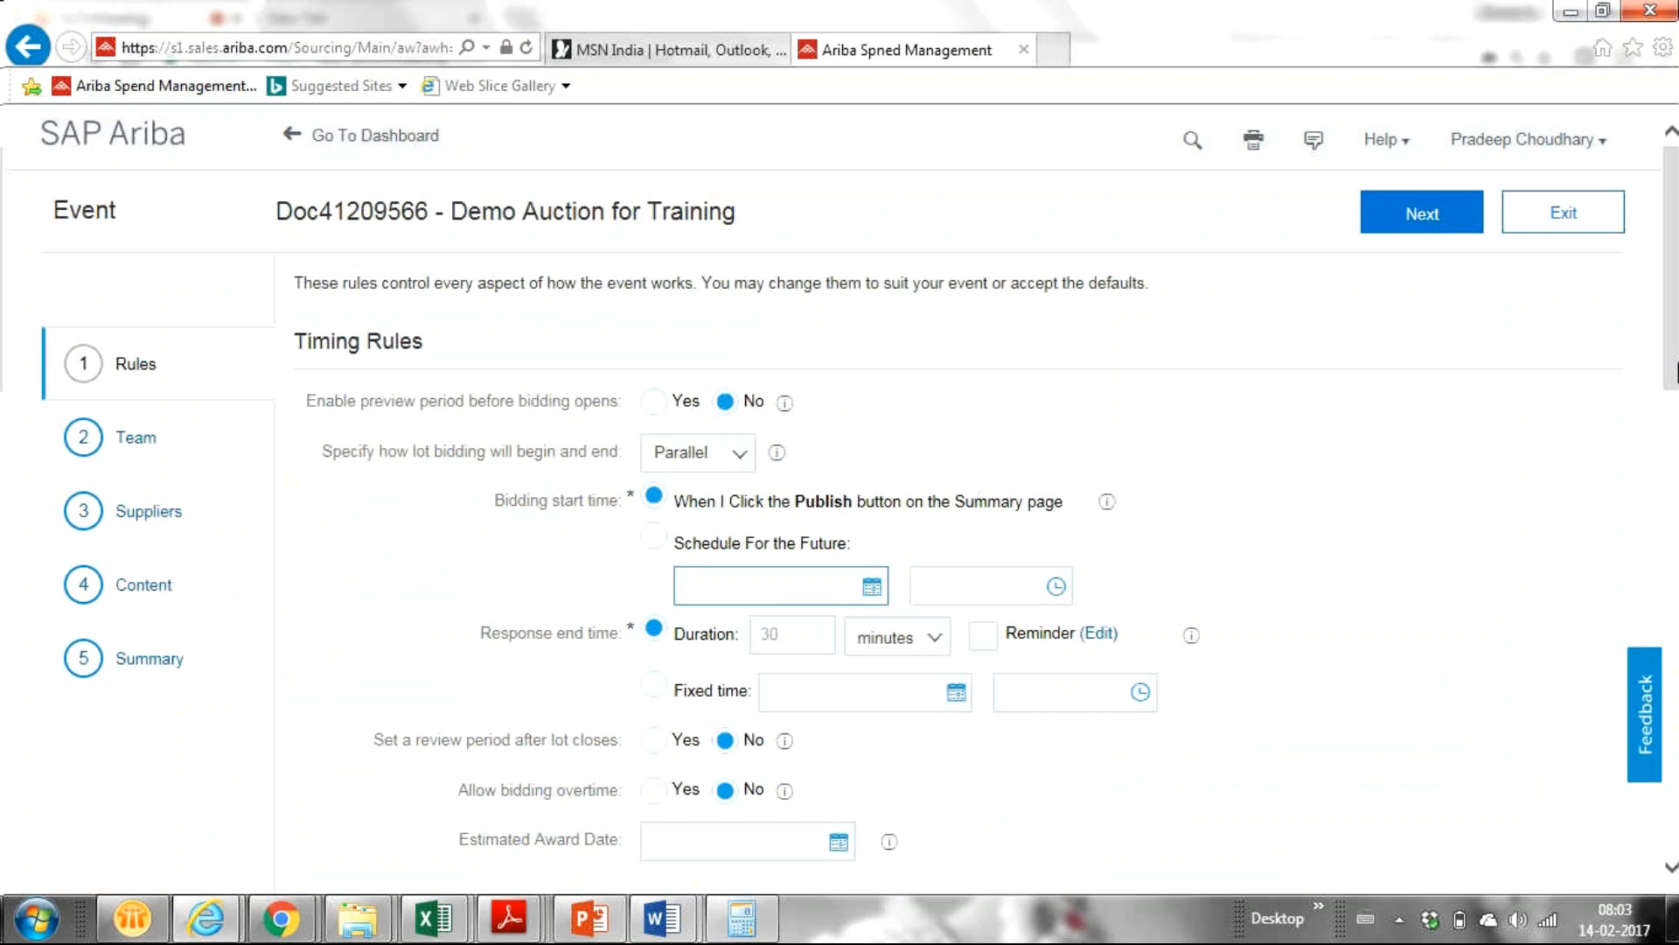
# Set lot bidding under Timing Rules to Staggered.
pyautogui.moveTo(1677, 362); pyautogui.dragTo(1660, 376)
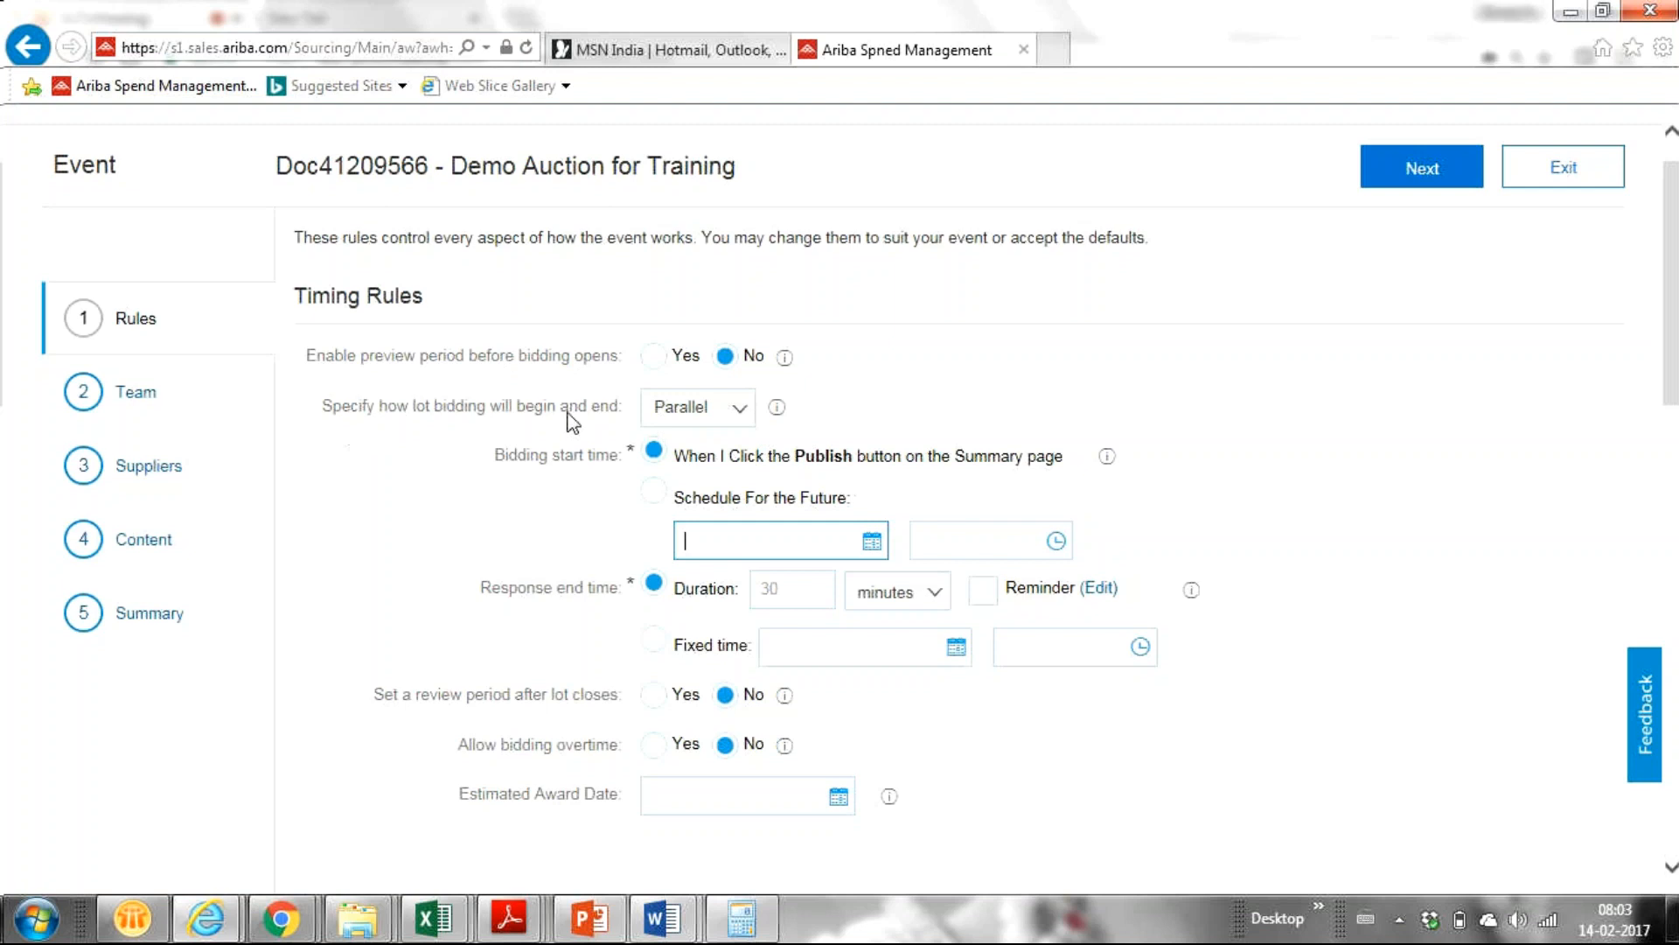
pyautogui.click(740, 415)
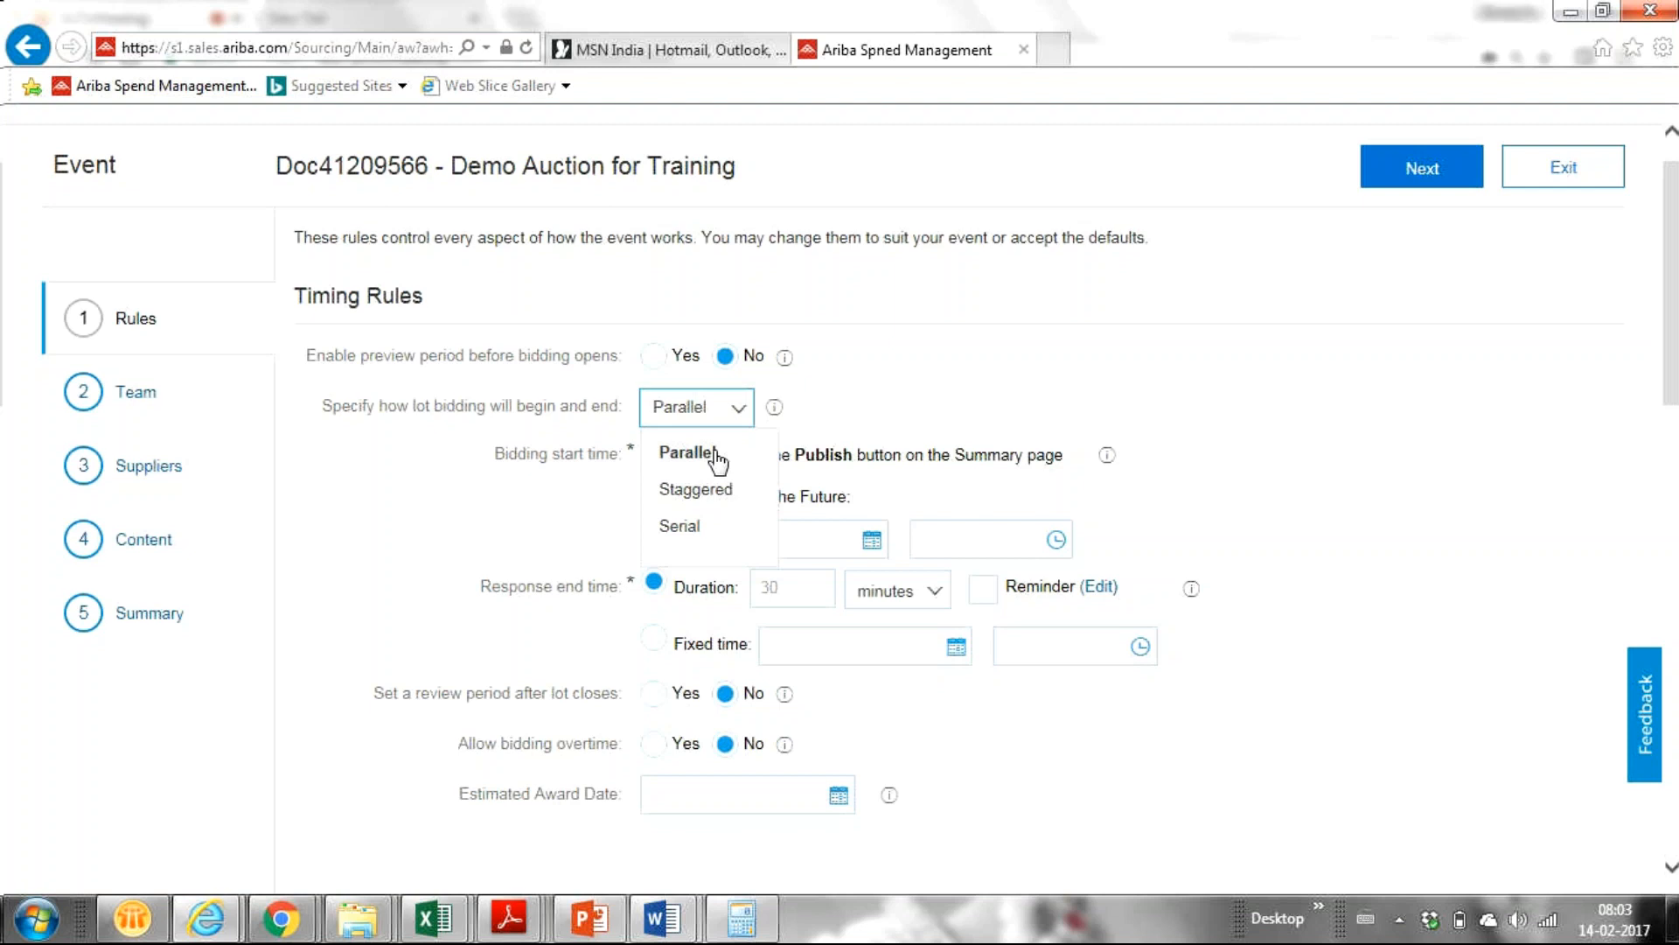
pyautogui.click(697, 490)
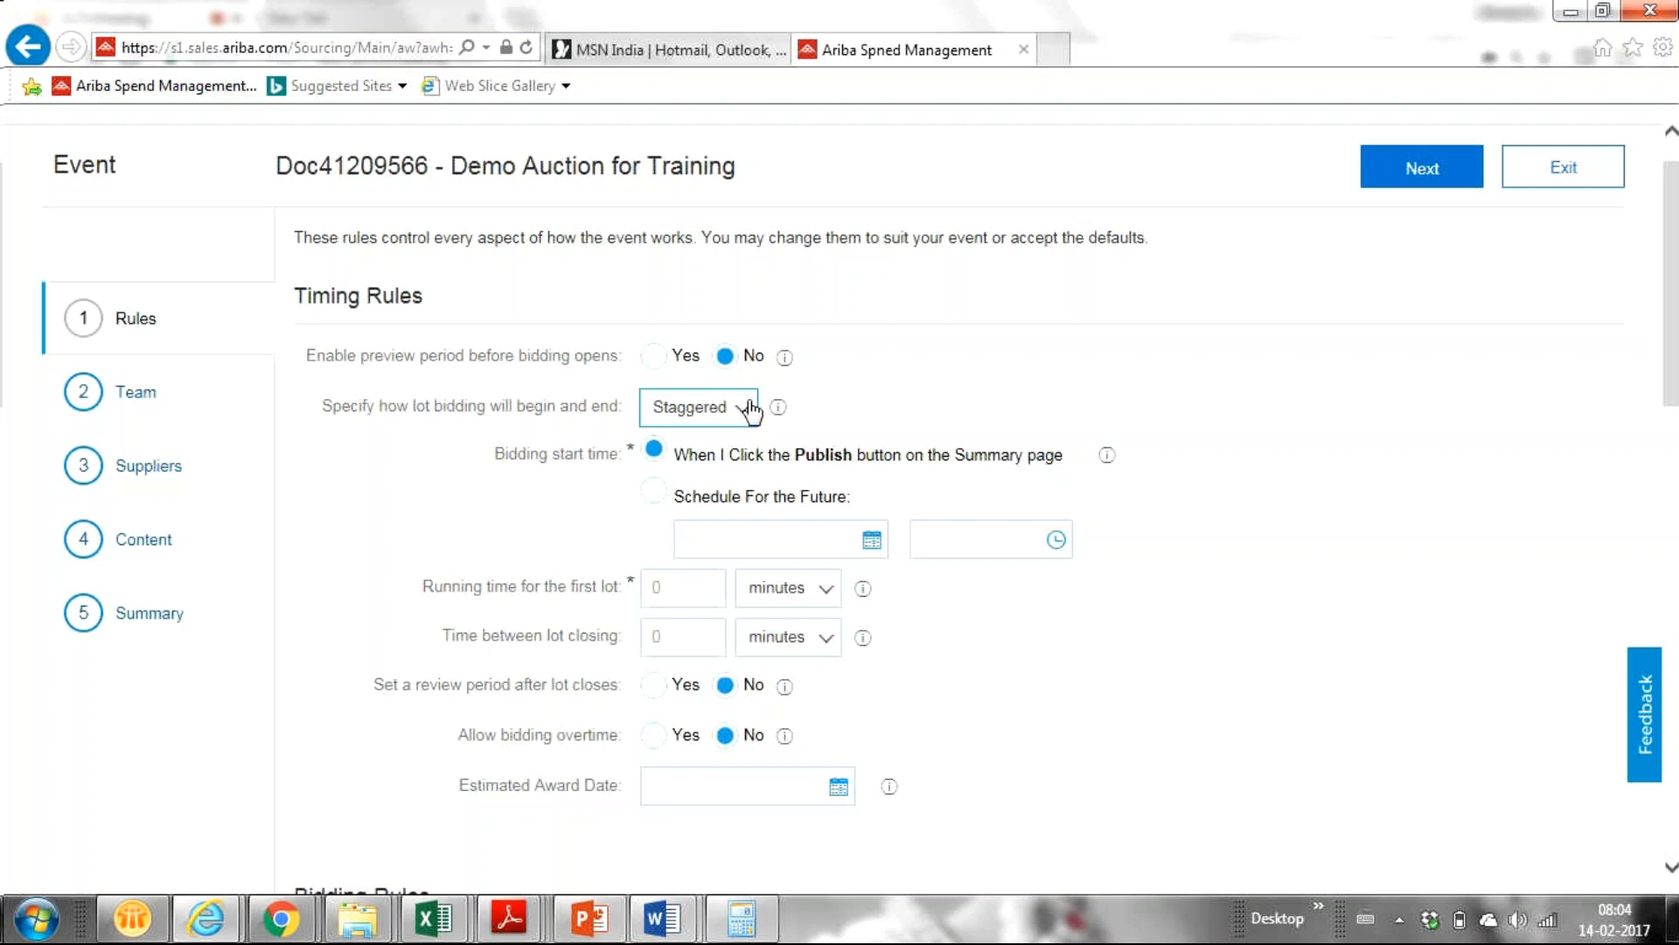
# Give the first lot a 10-minute running time and switch lot bidding to Serial.
pyautogui.click(674, 594)
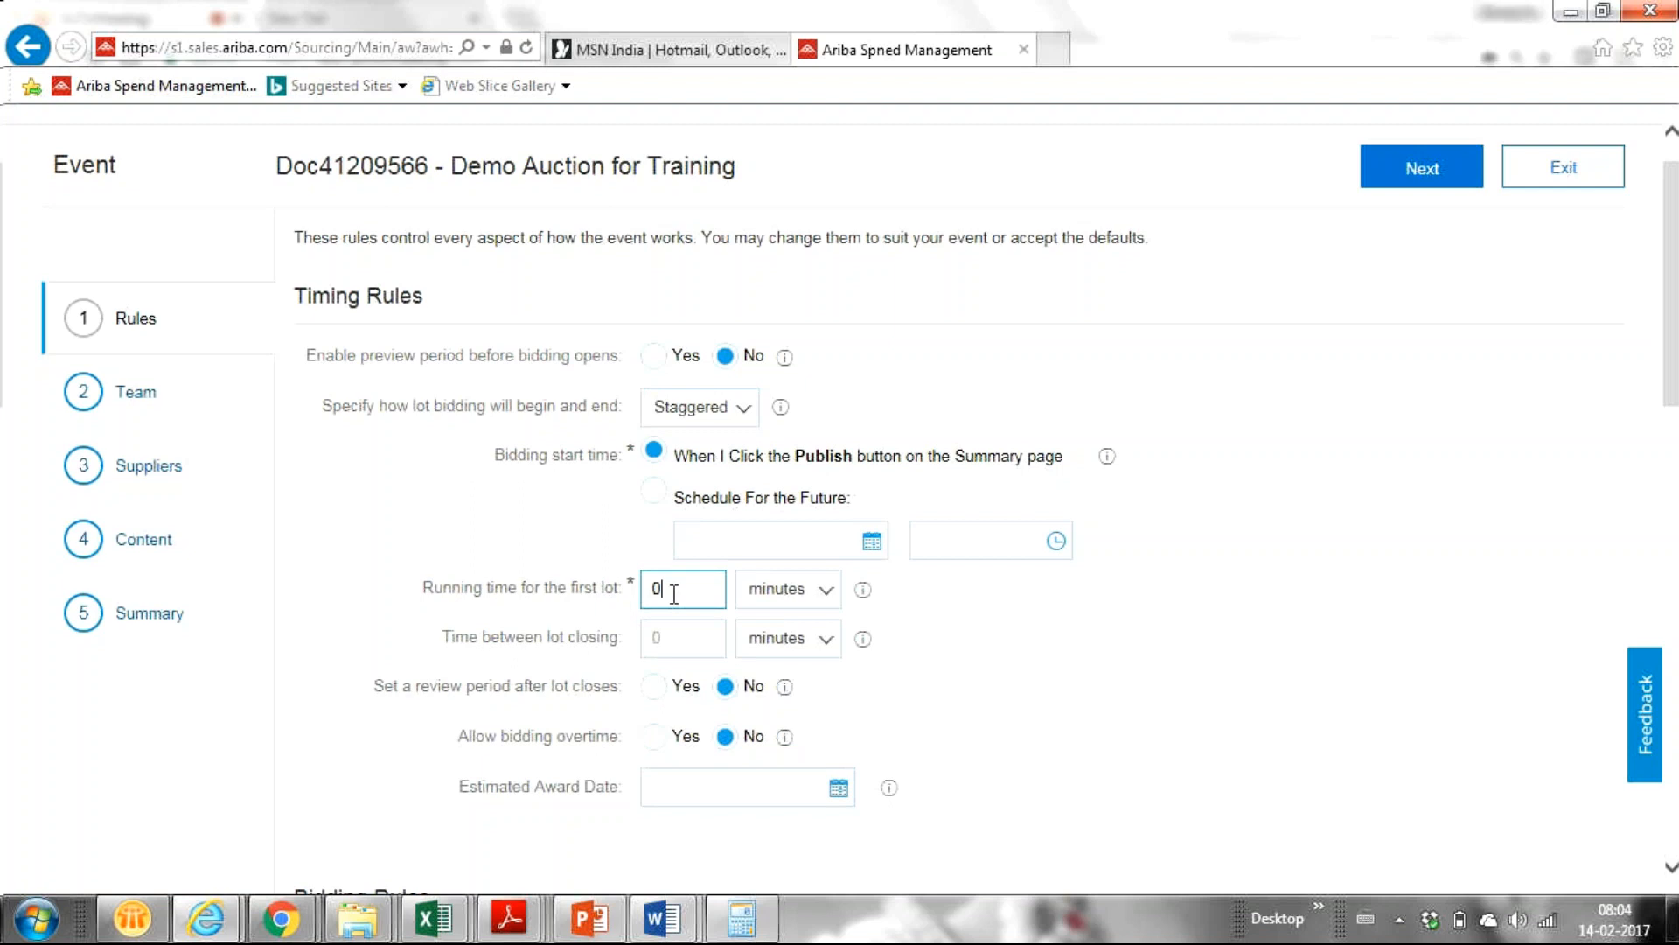
pyautogui.press('BackSpace')
pyautogui.write('10')
pyautogui.press('BackSpace')
pyautogui.write('0')
pyautogui.click(746, 413)
pyautogui.click(680, 527)
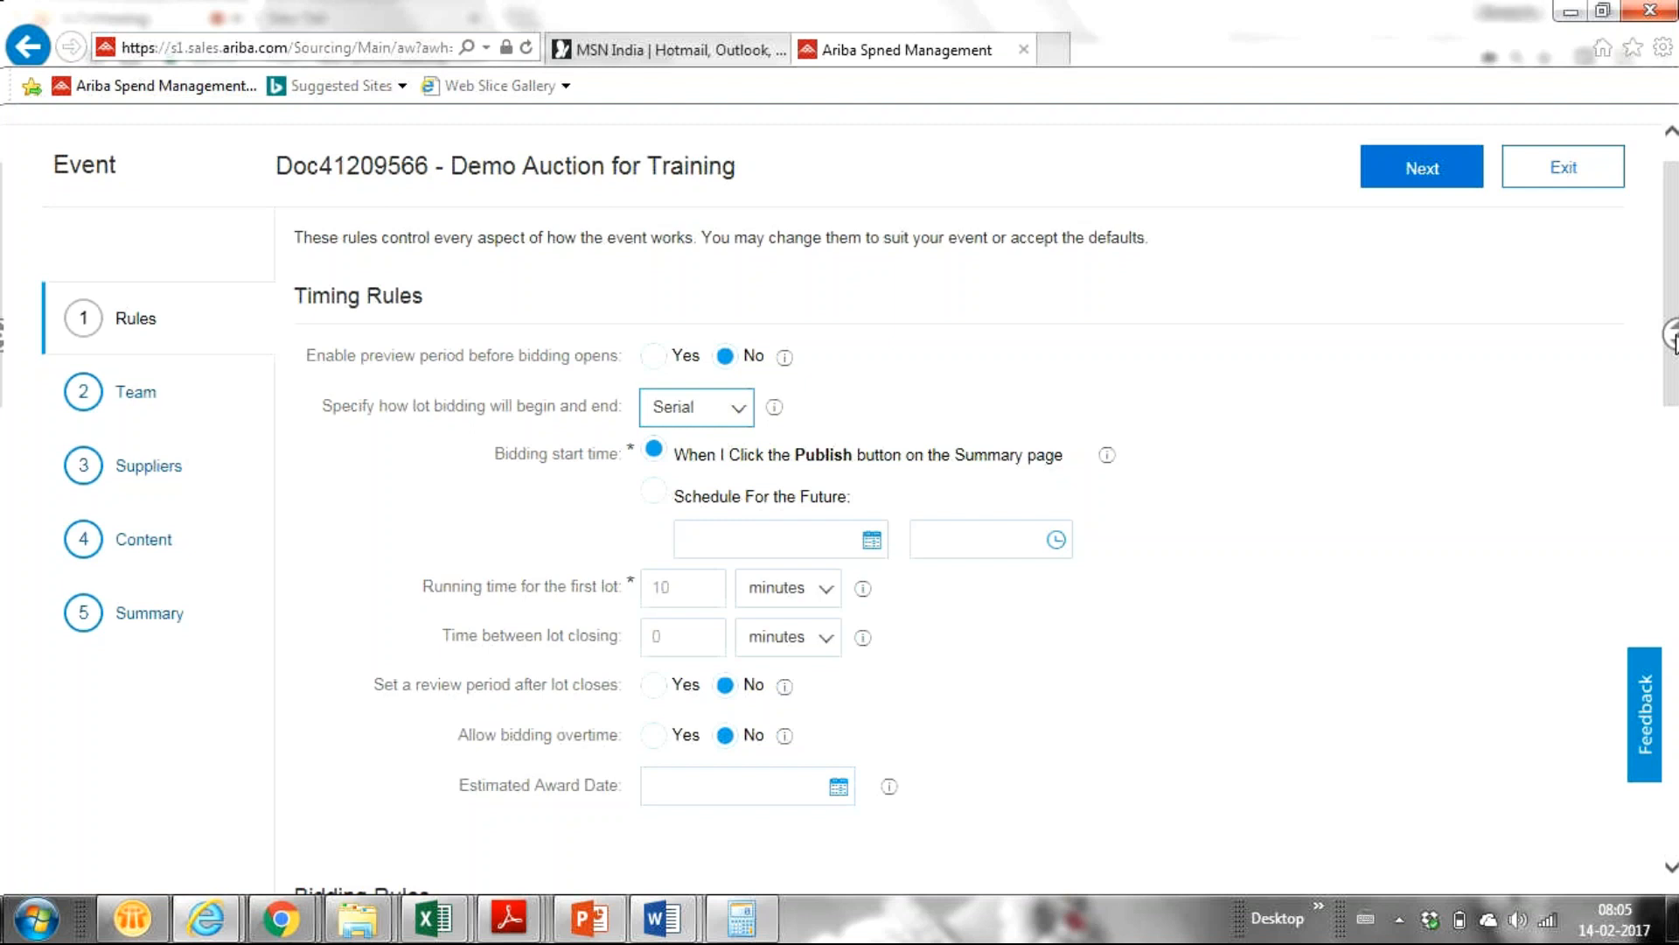
# Switch lot bidding back to Parallel and change the response duration from 30 to 20 minutes.
pyautogui.scroll(-1, 1669, 385)
pyautogui.moveTo(1666, 402); pyautogui.dragTo(1671, 440)
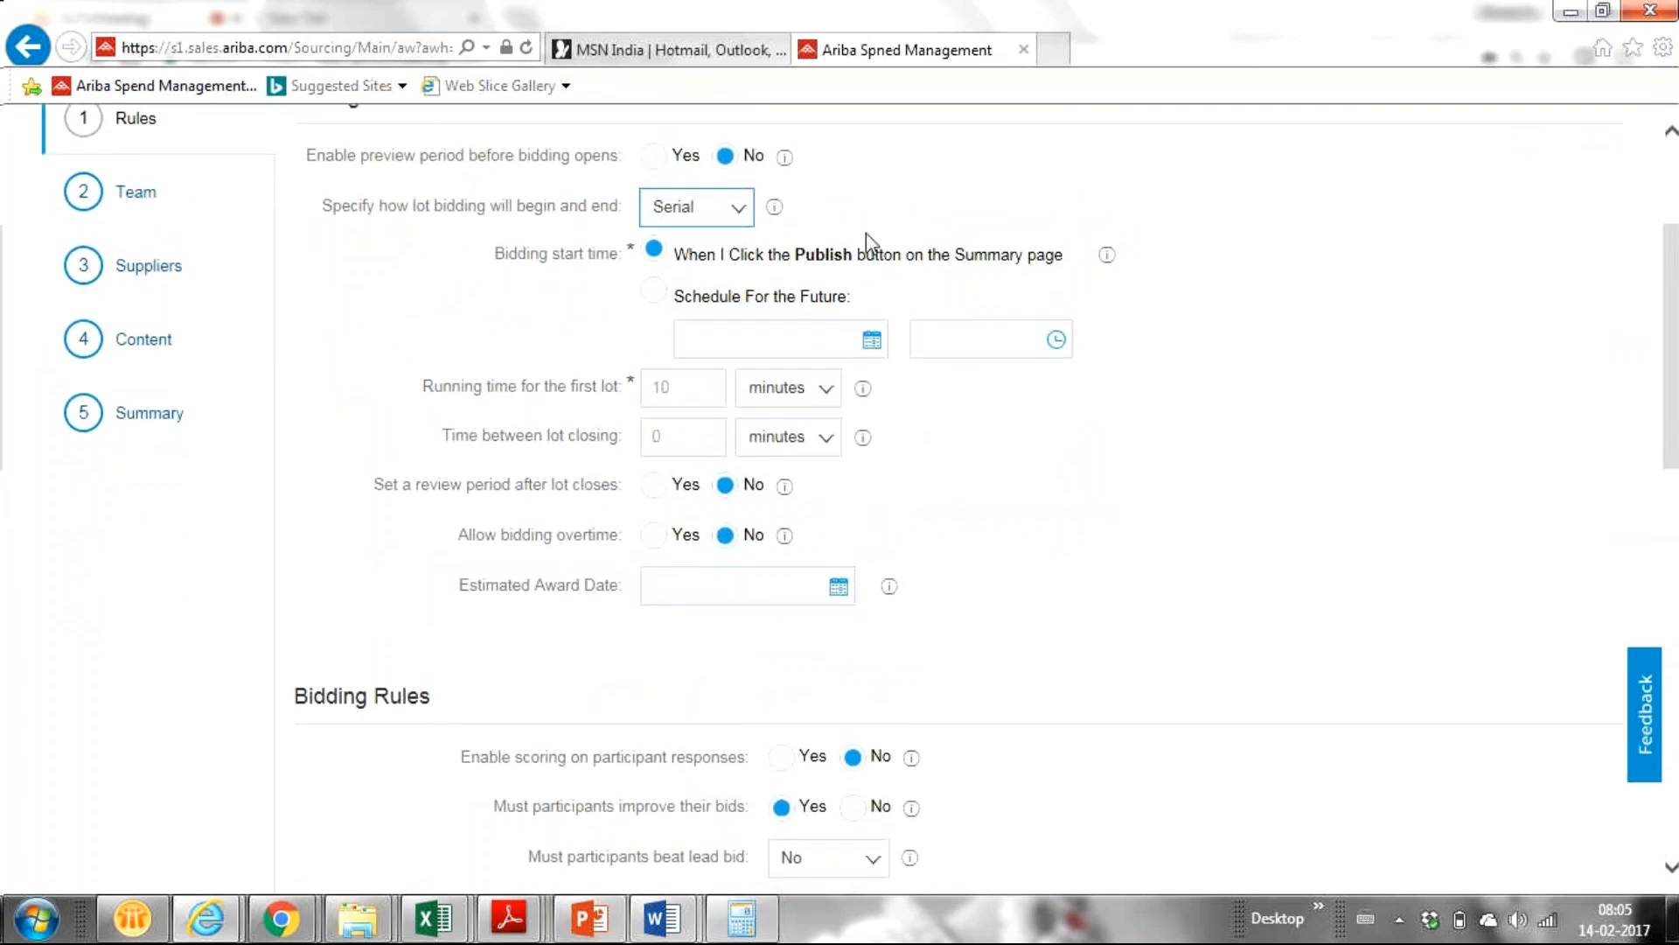
pyautogui.click(730, 212)
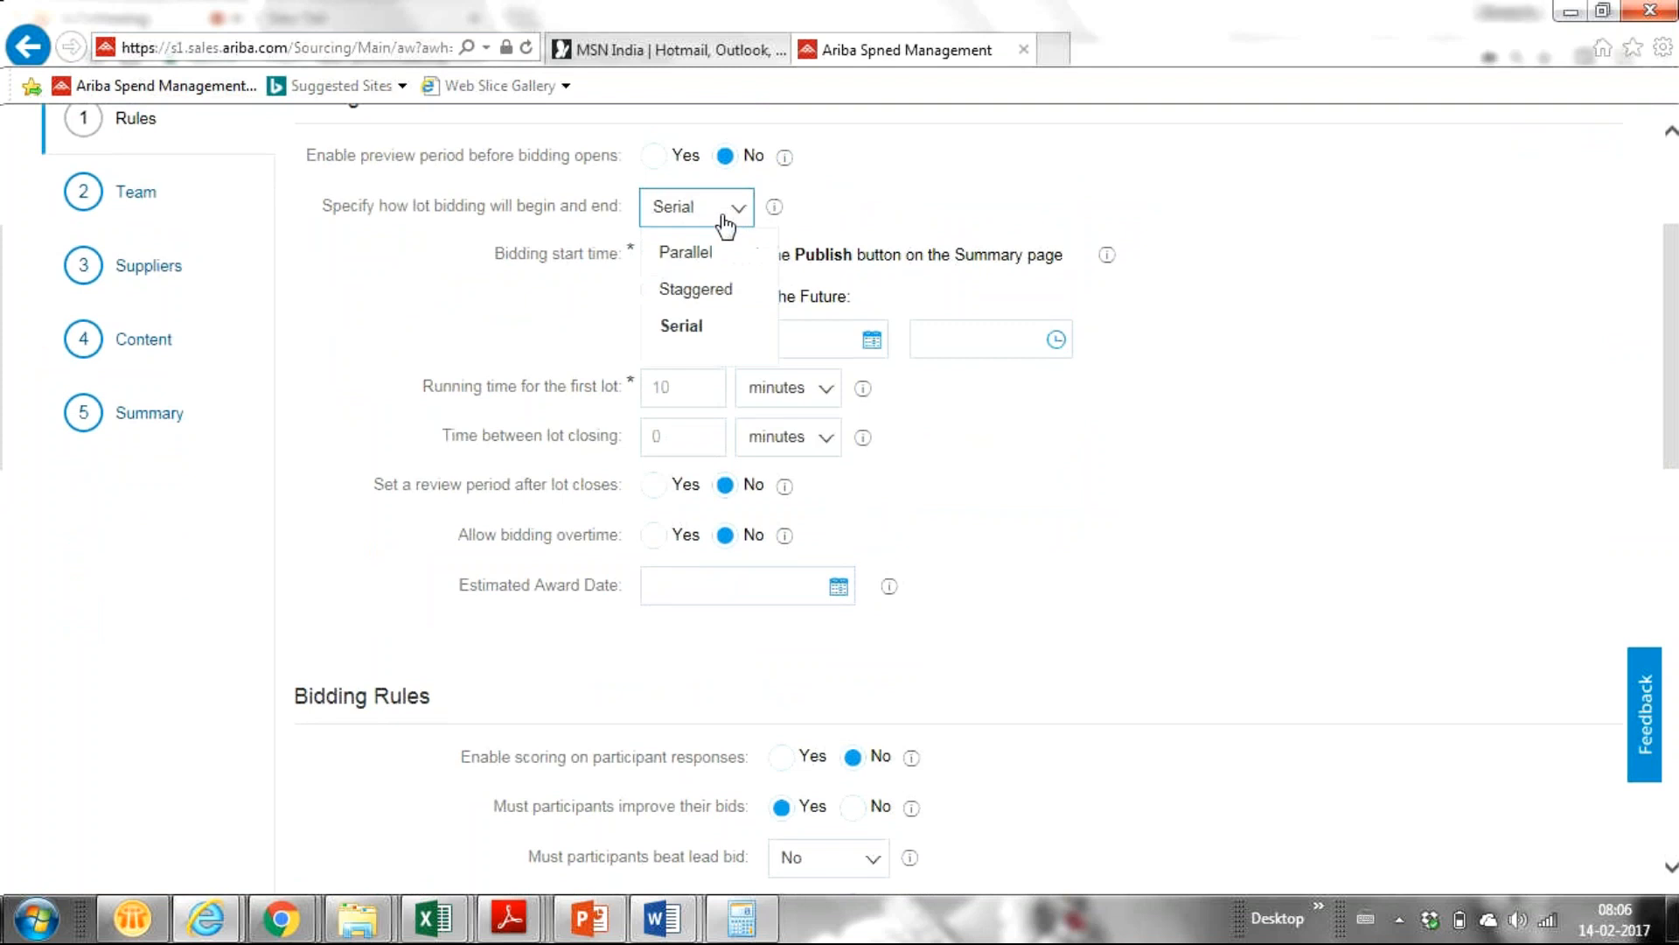
pyautogui.click(681, 258)
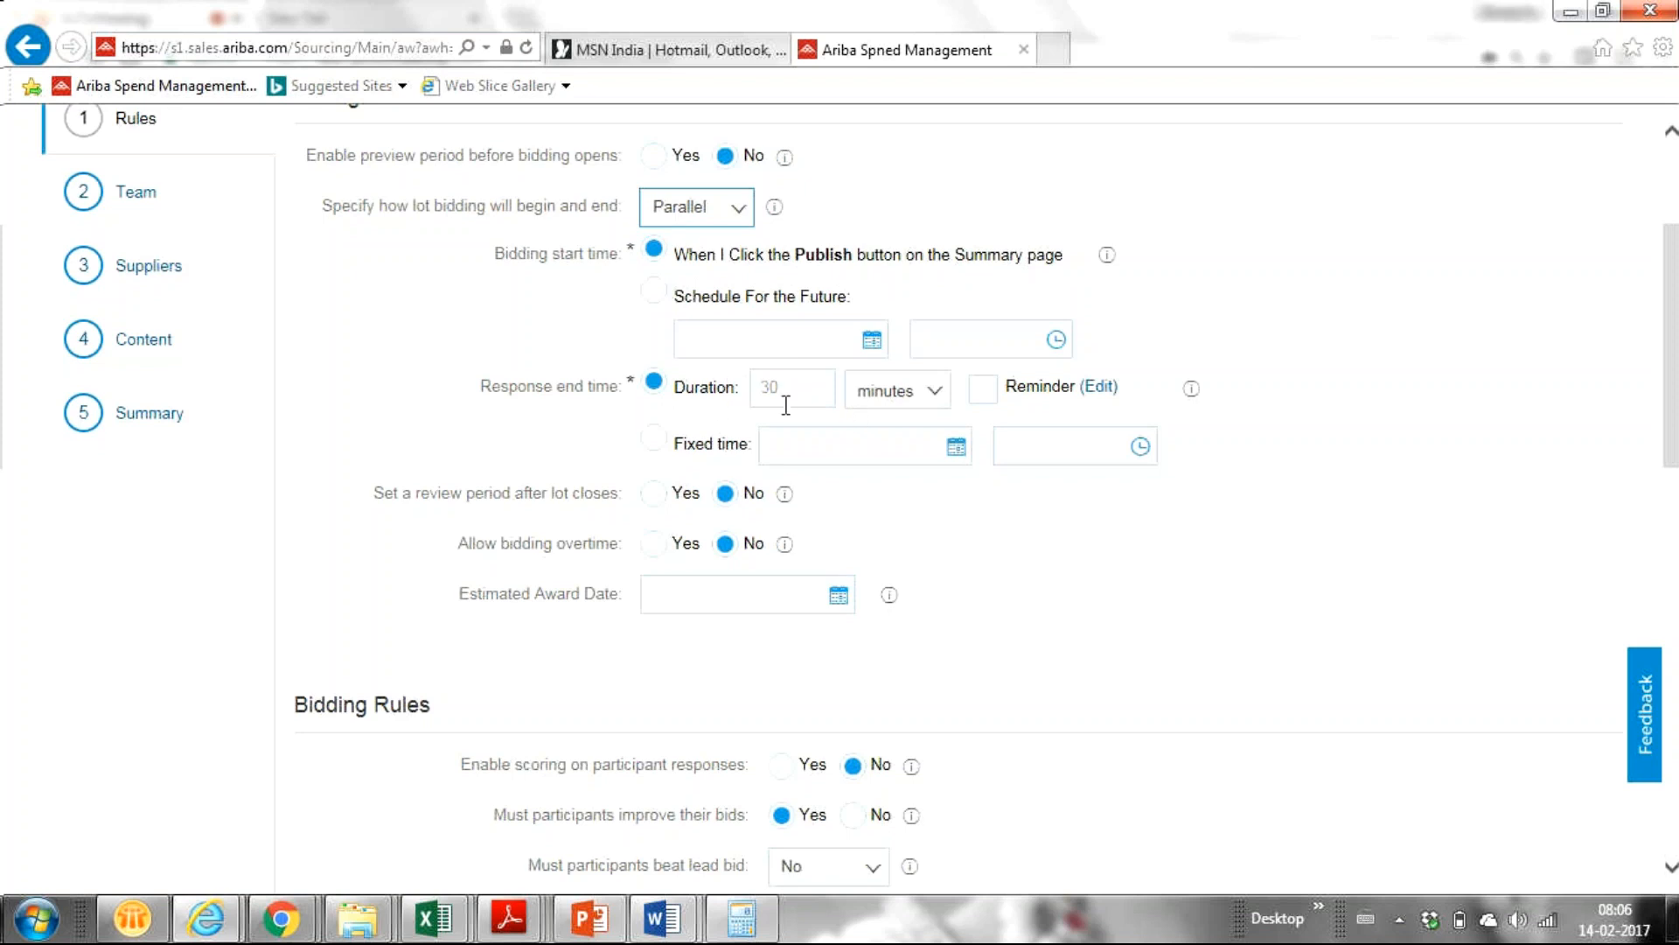
pyautogui.click(791, 397)
pyautogui.press('BackSpace')
pyautogui.press('BackSpace')
pyautogui.write('20')
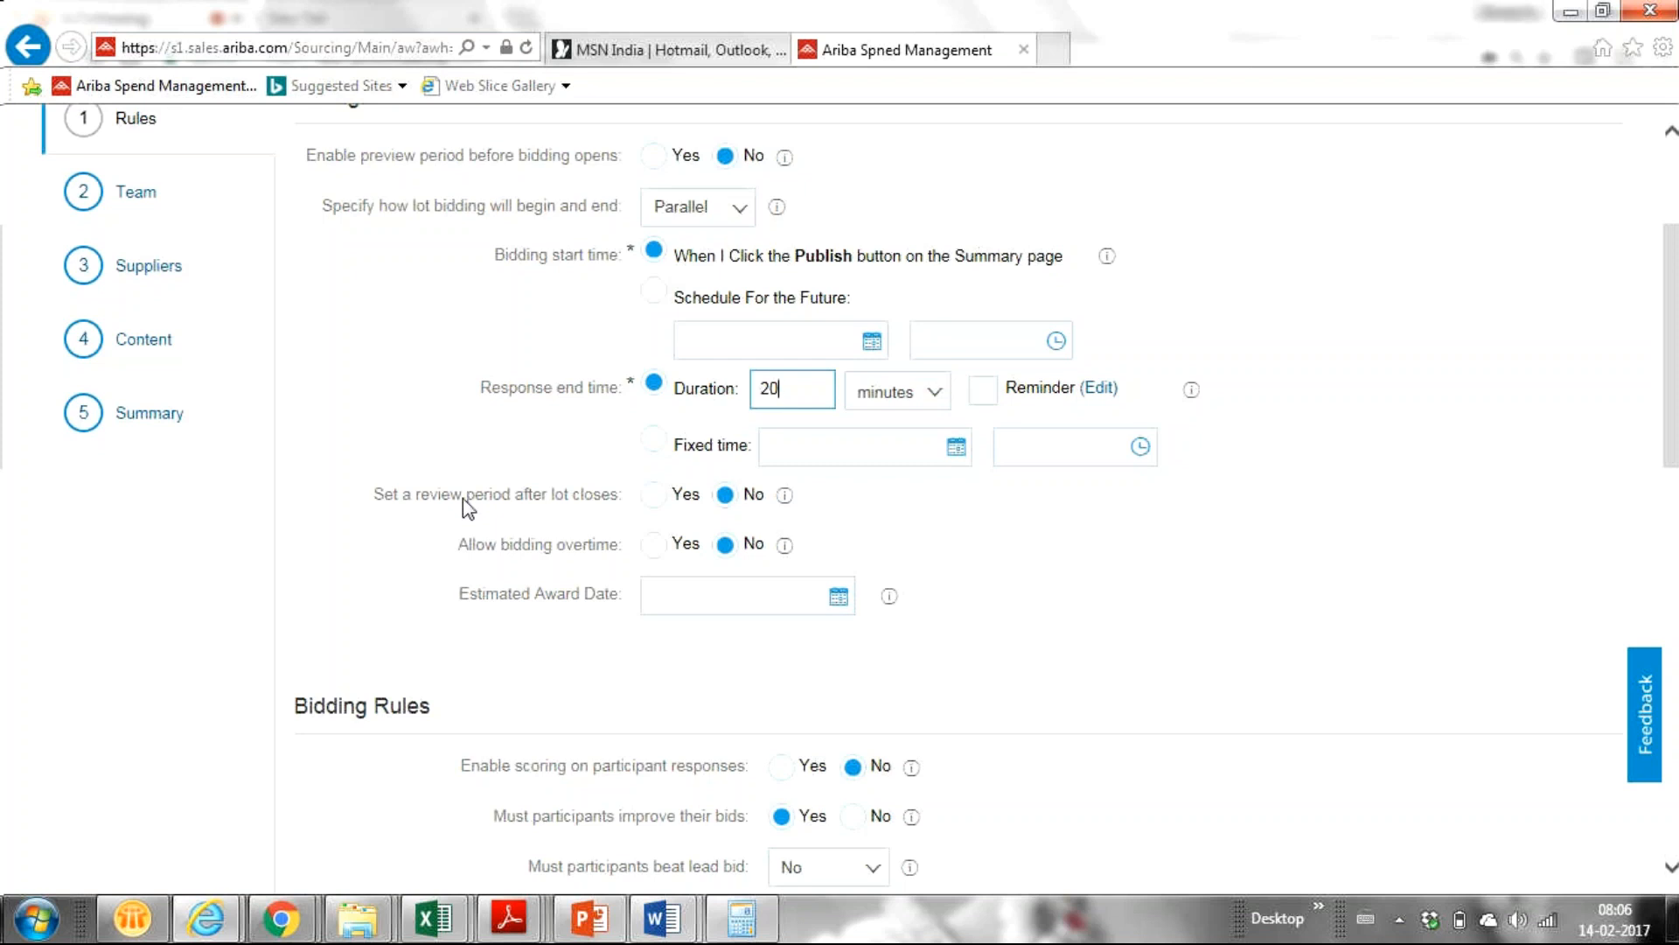
pyautogui.click(777, 214)
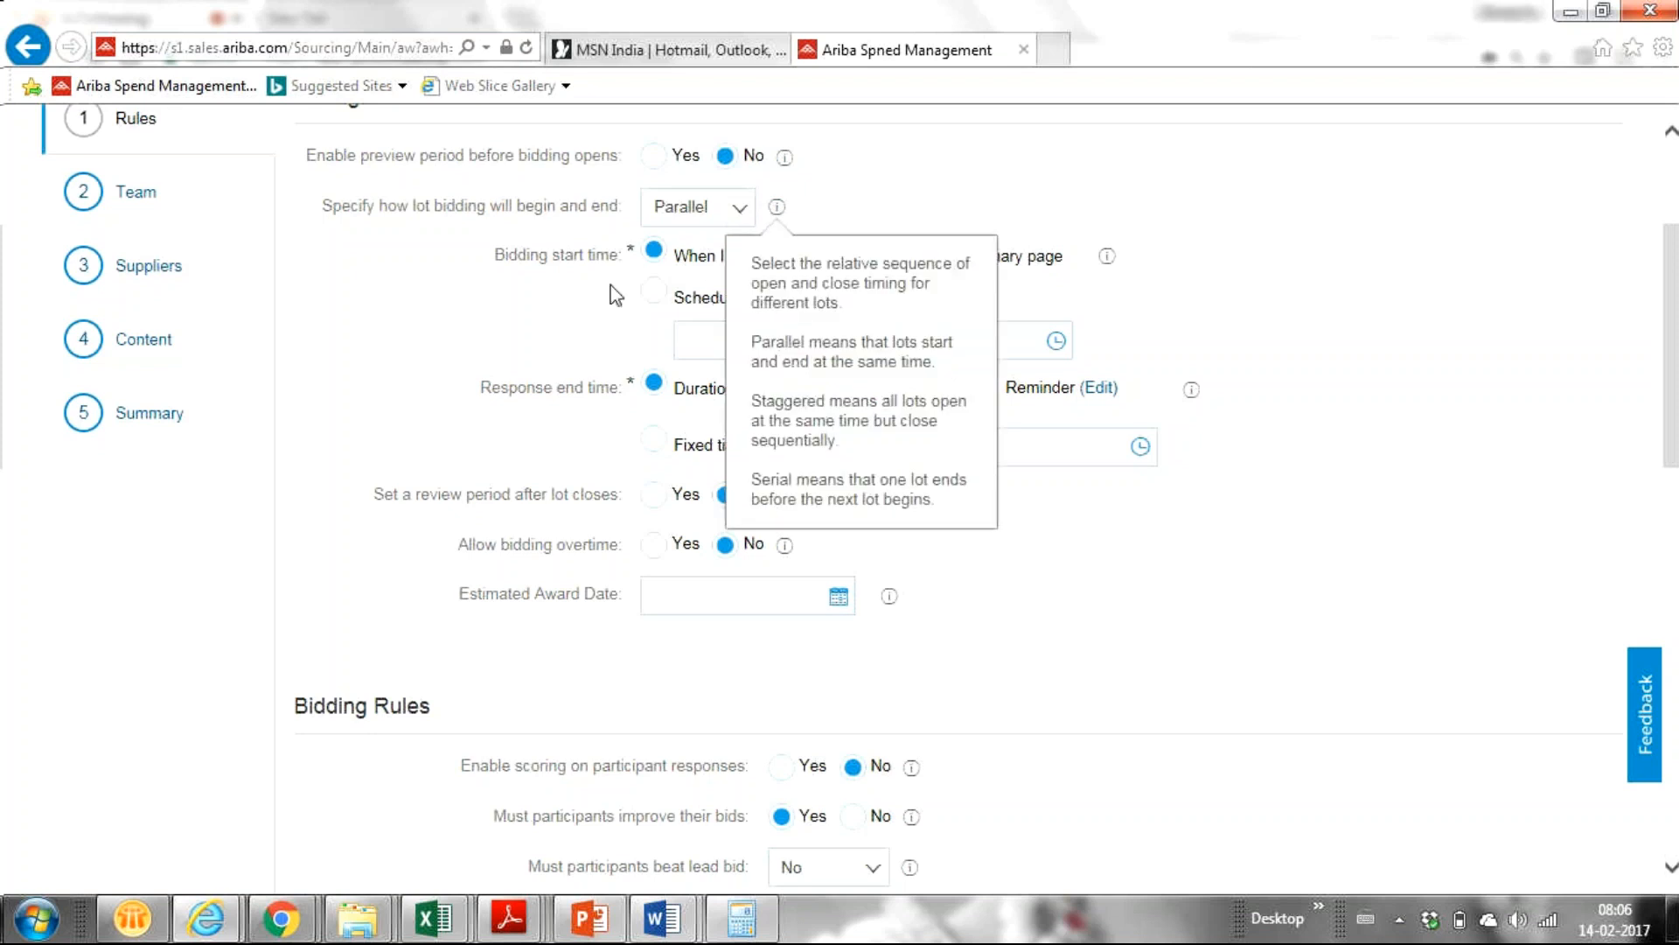
pyautogui.click(454, 368)
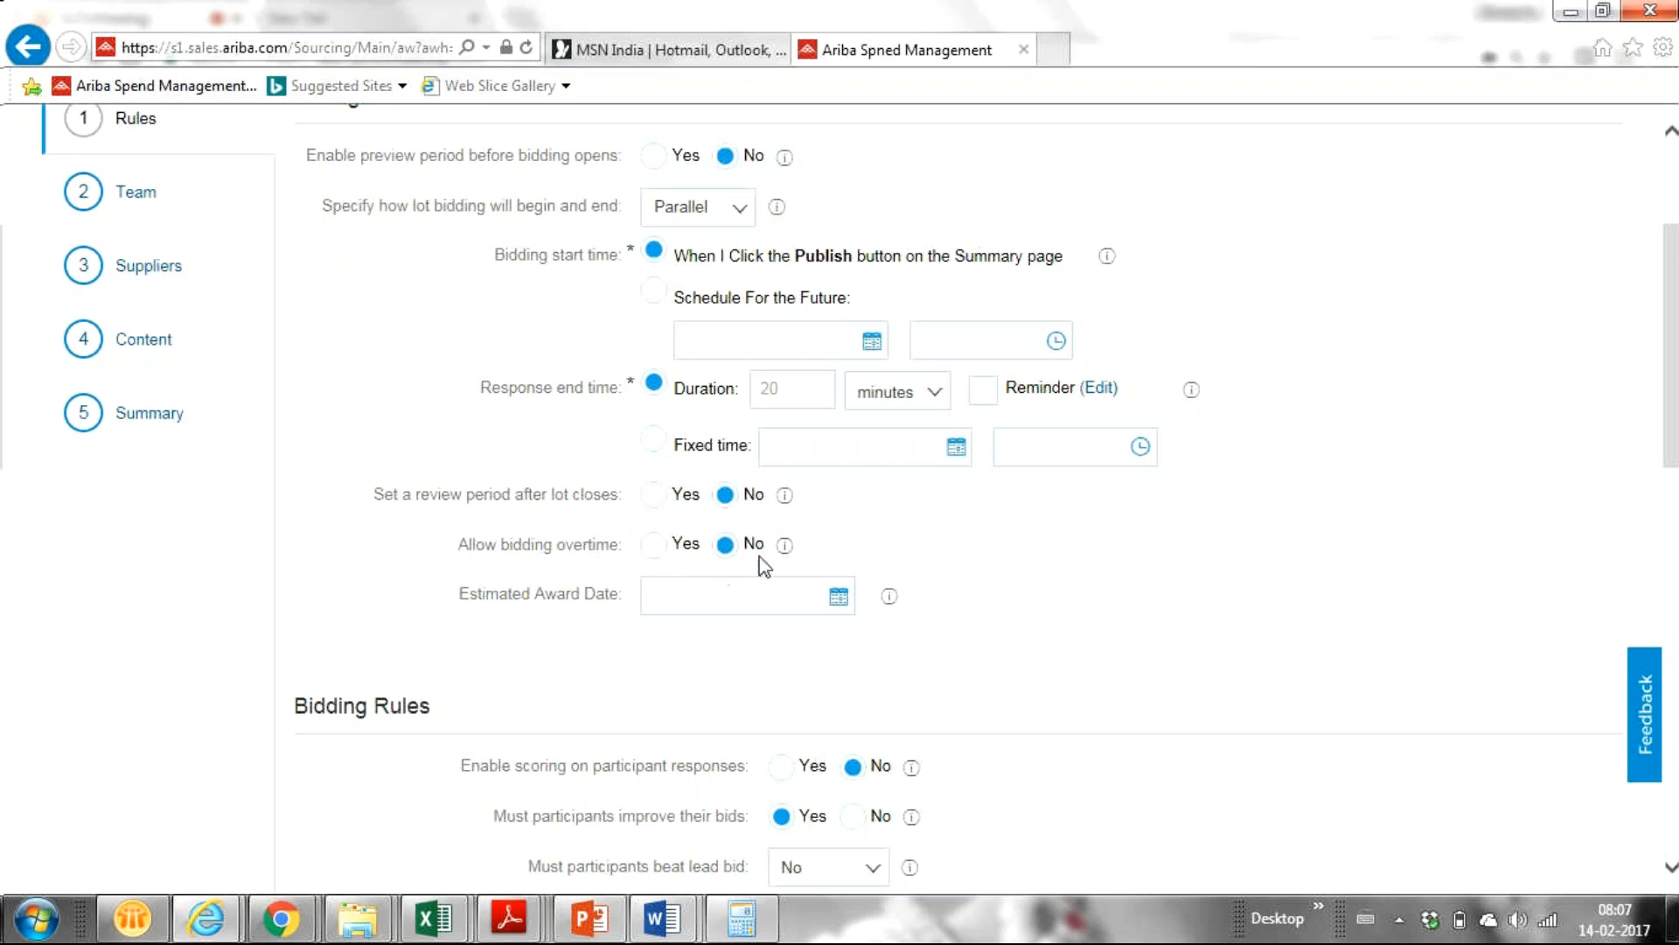
# Set 'Allow bidding overtime' to Yes to reveal the bid rank 1 and 5-minute overtime fields.
pyautogui.click(655, 551)
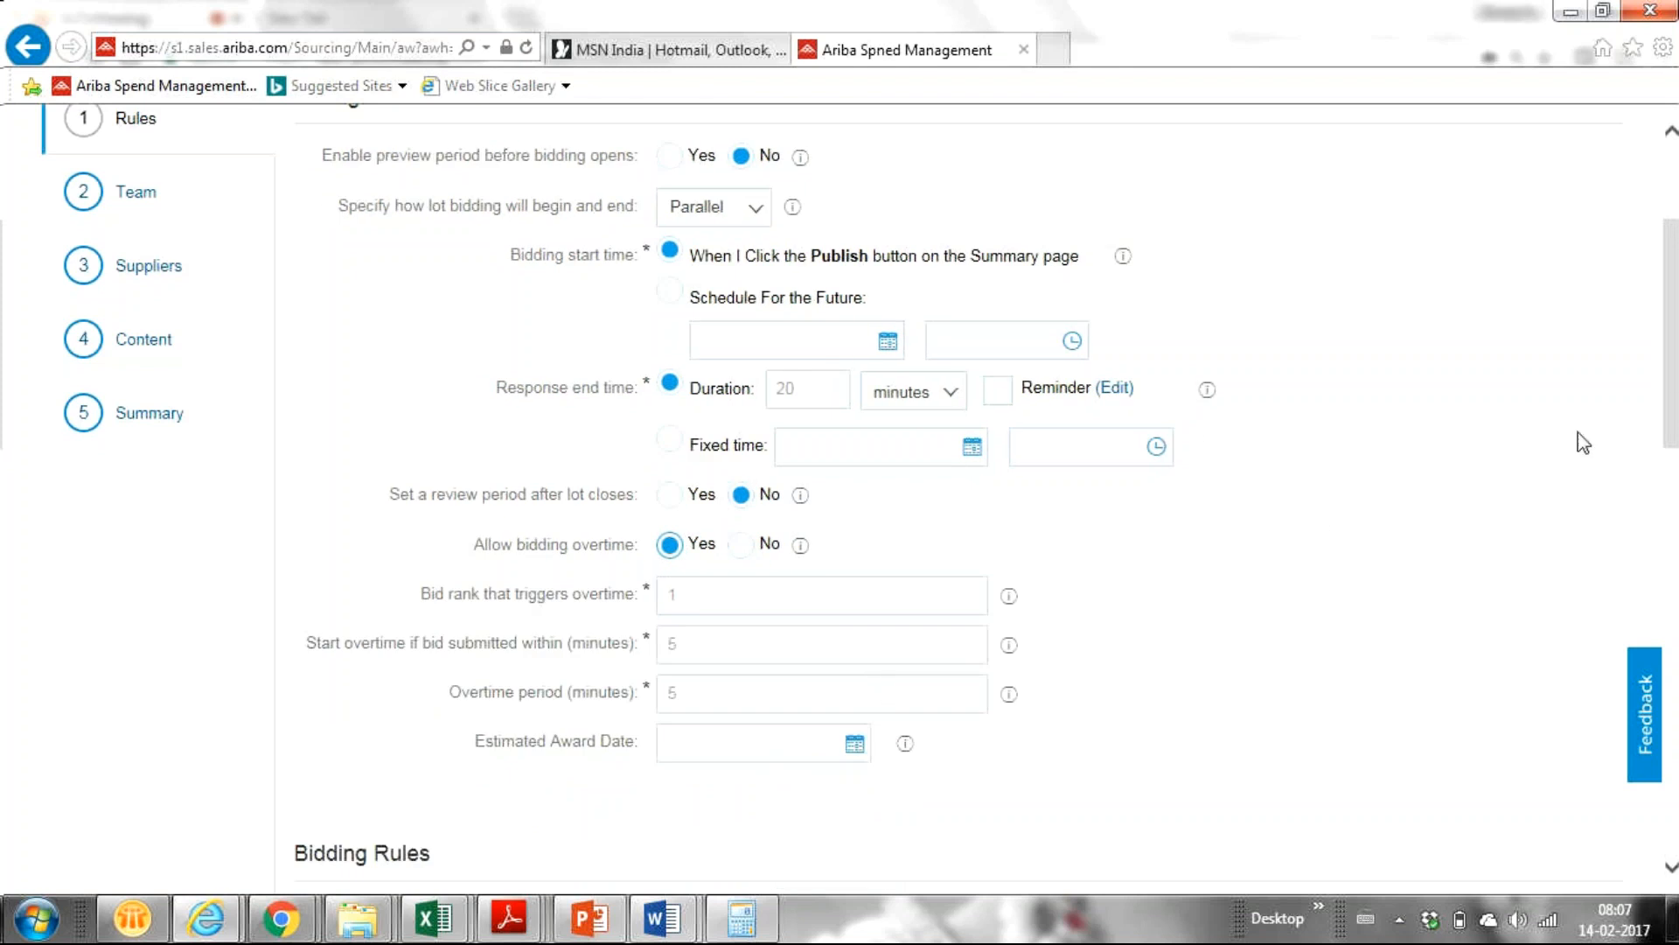
pyautogui.moveTo(1674, 372); pyautogui.dragTo(1649, 431)
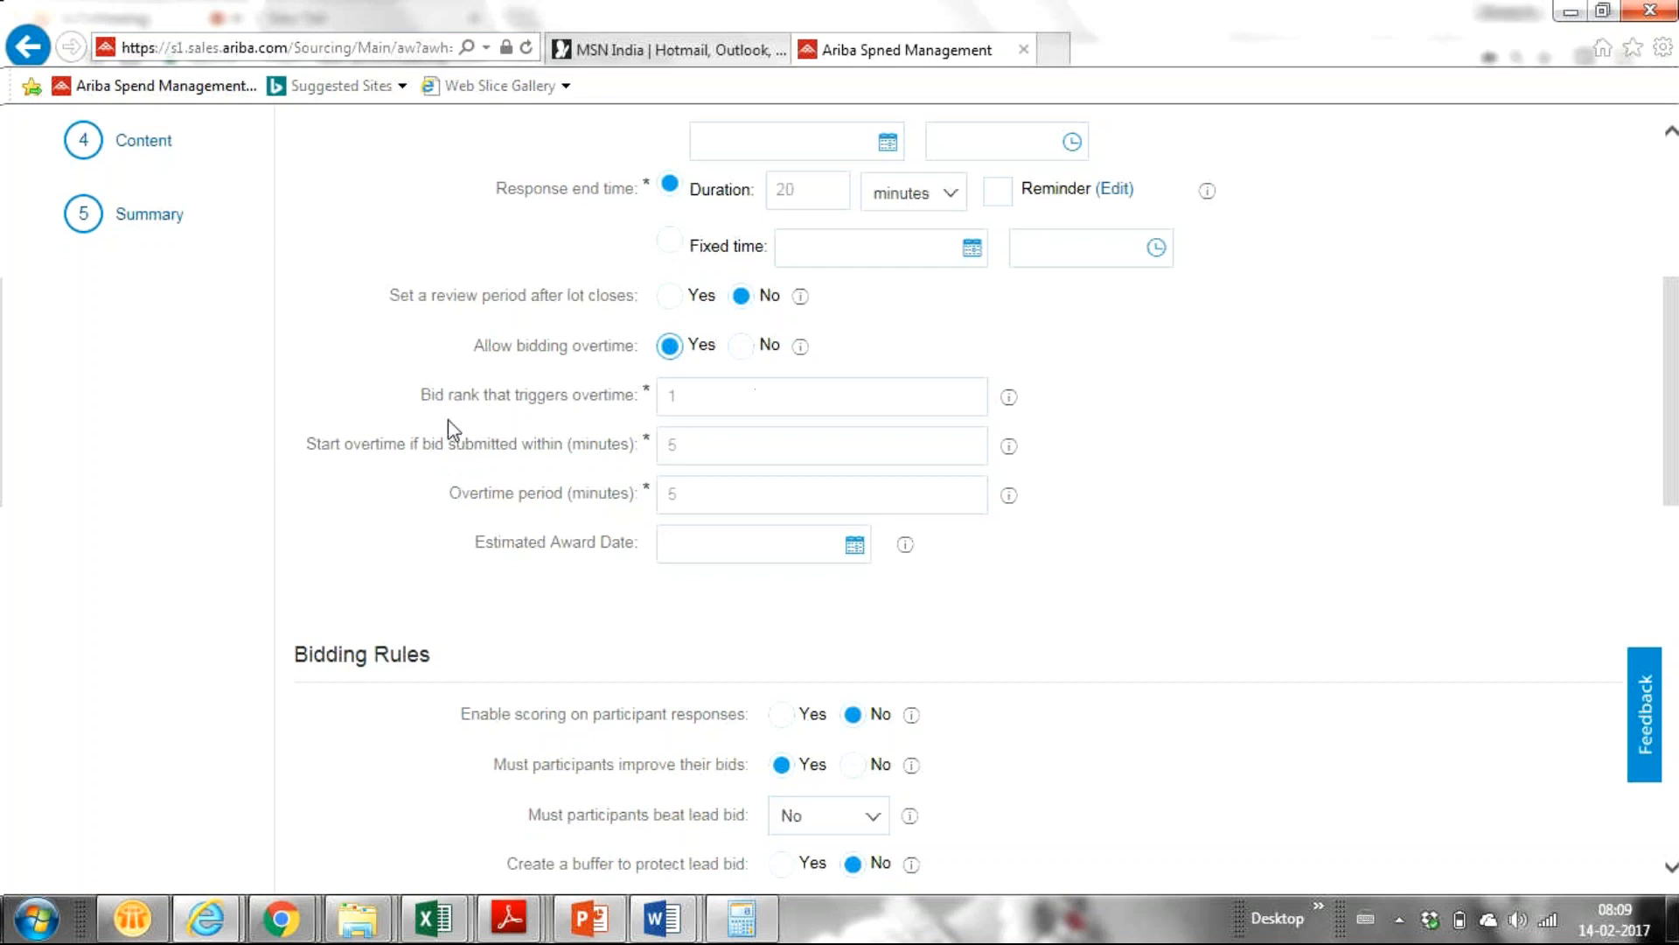
# Set the overtime trigger to bid rank 1 and start overtime within 5 minutes.
pyautogui.click(693, 394)
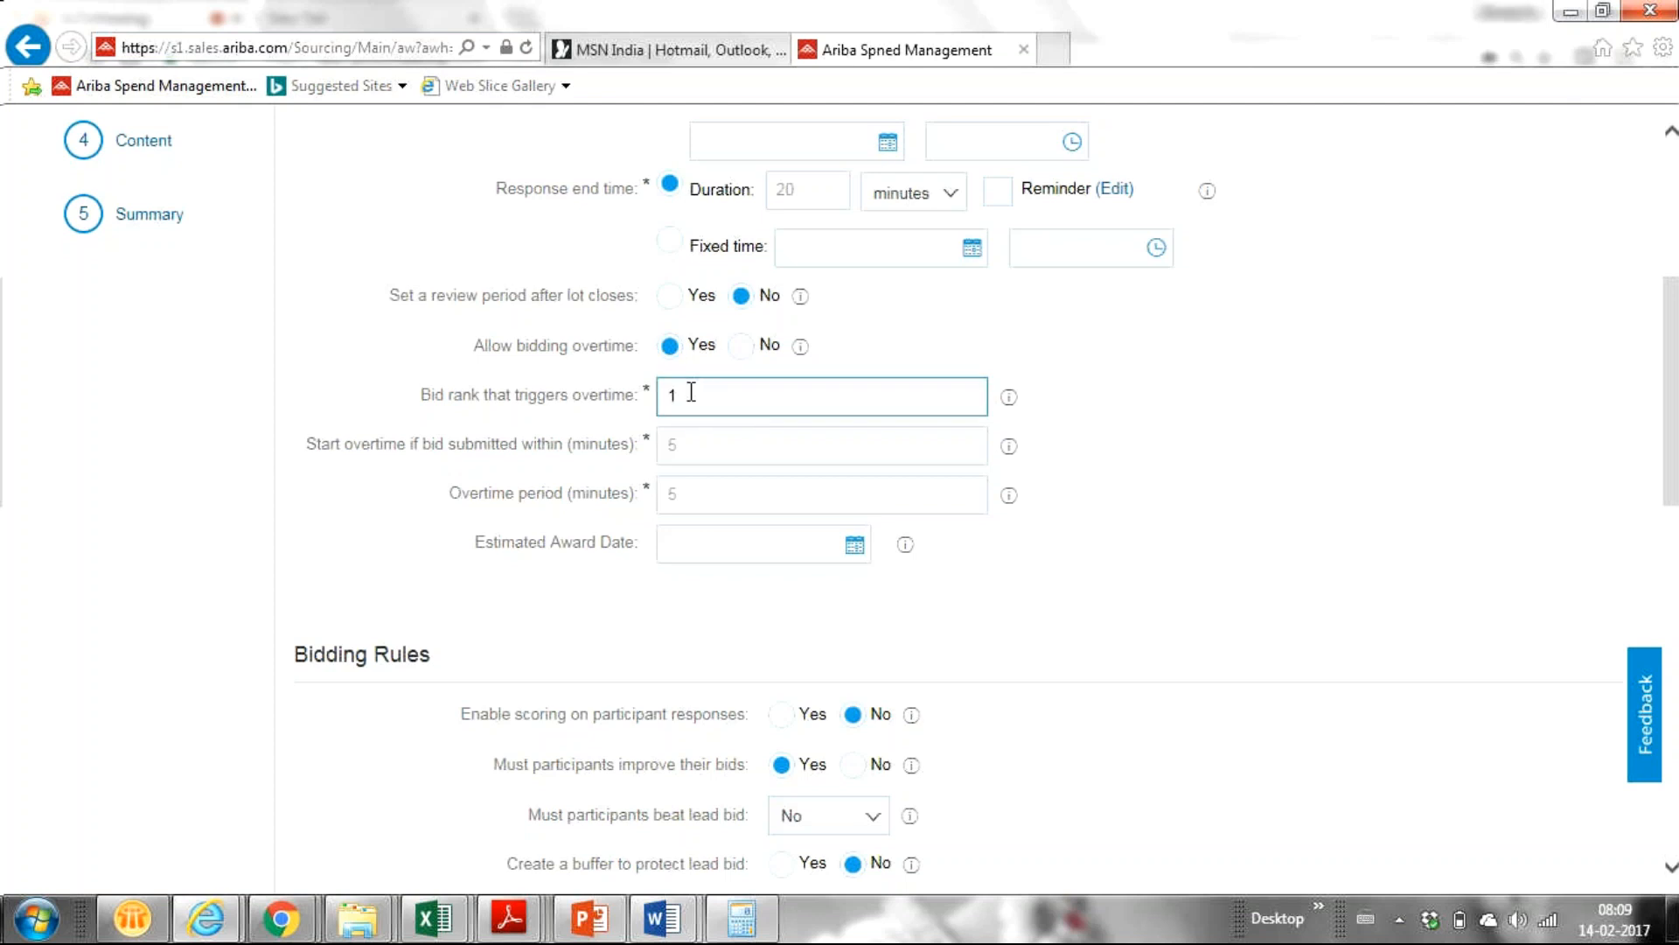
pyautogui.press('BackSpace')
pyautogui.write('21')
pyautogui.press('BackSpace')
pyautogui.press('BackSpace')
pyautogui.write('1')
pyautogui.press('Tab')
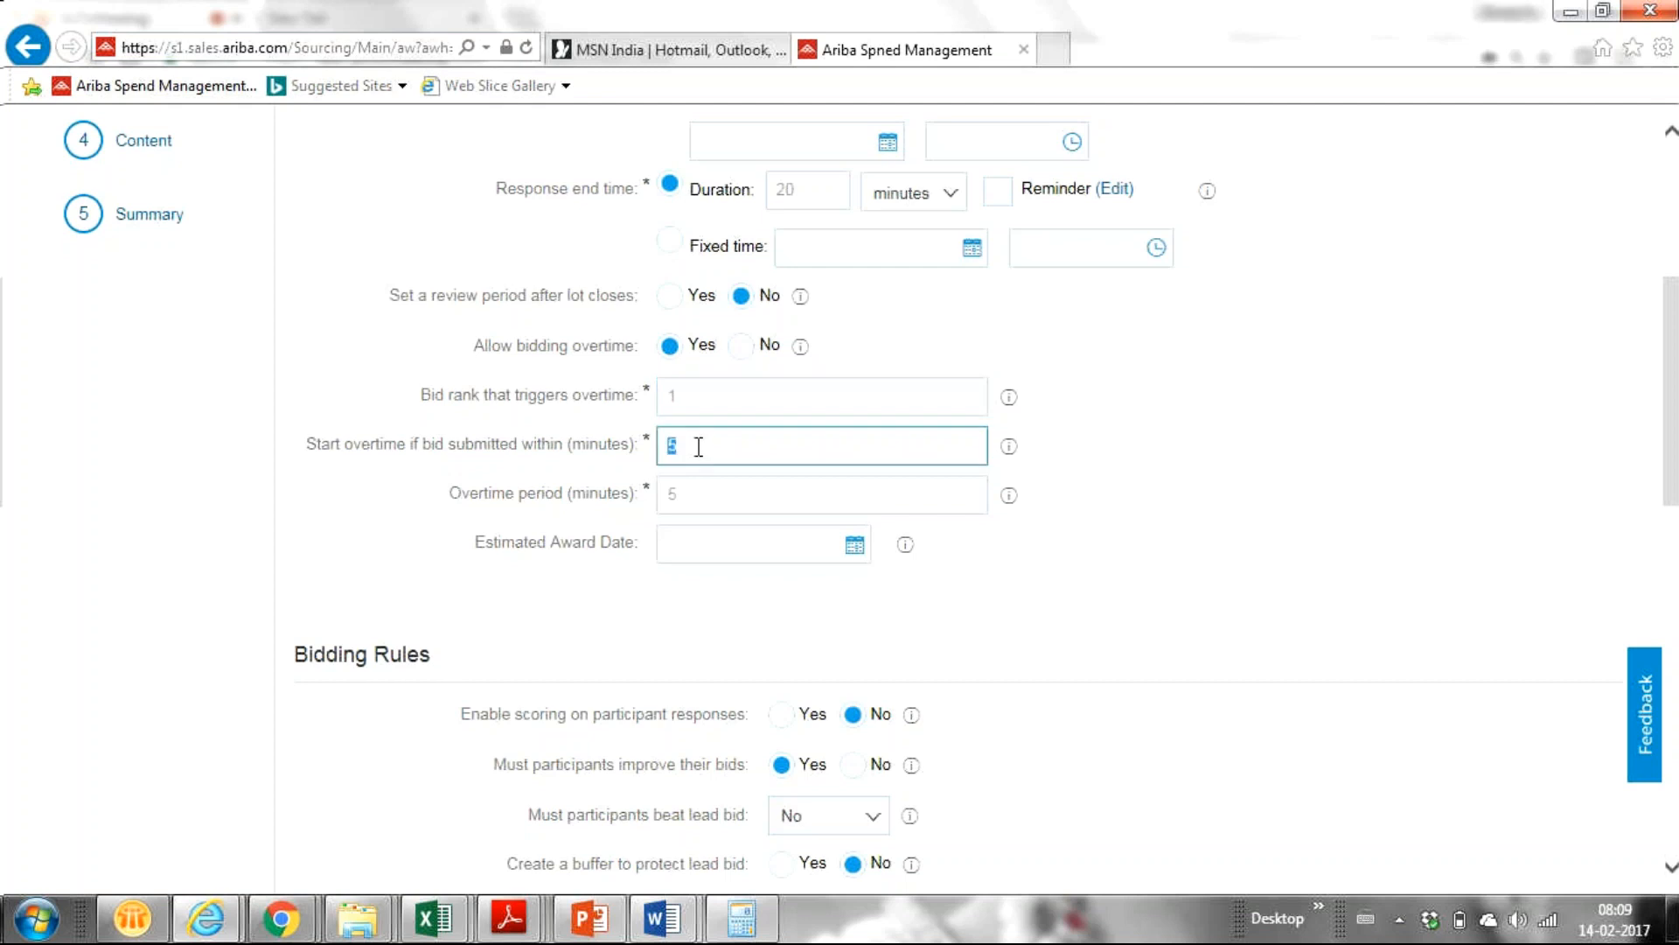
pyautogui.write('10')
pyautogui.press('BackSpace')
pyautogui.press('BackSpace')
pyautogui.write('15')
pyautogui.press('BackSpace')
pyautogui.press('BackSpace')
pyautogui.write('5')
# Change the overtime period to 10 minutes.
pyautogui.click(691, 498)
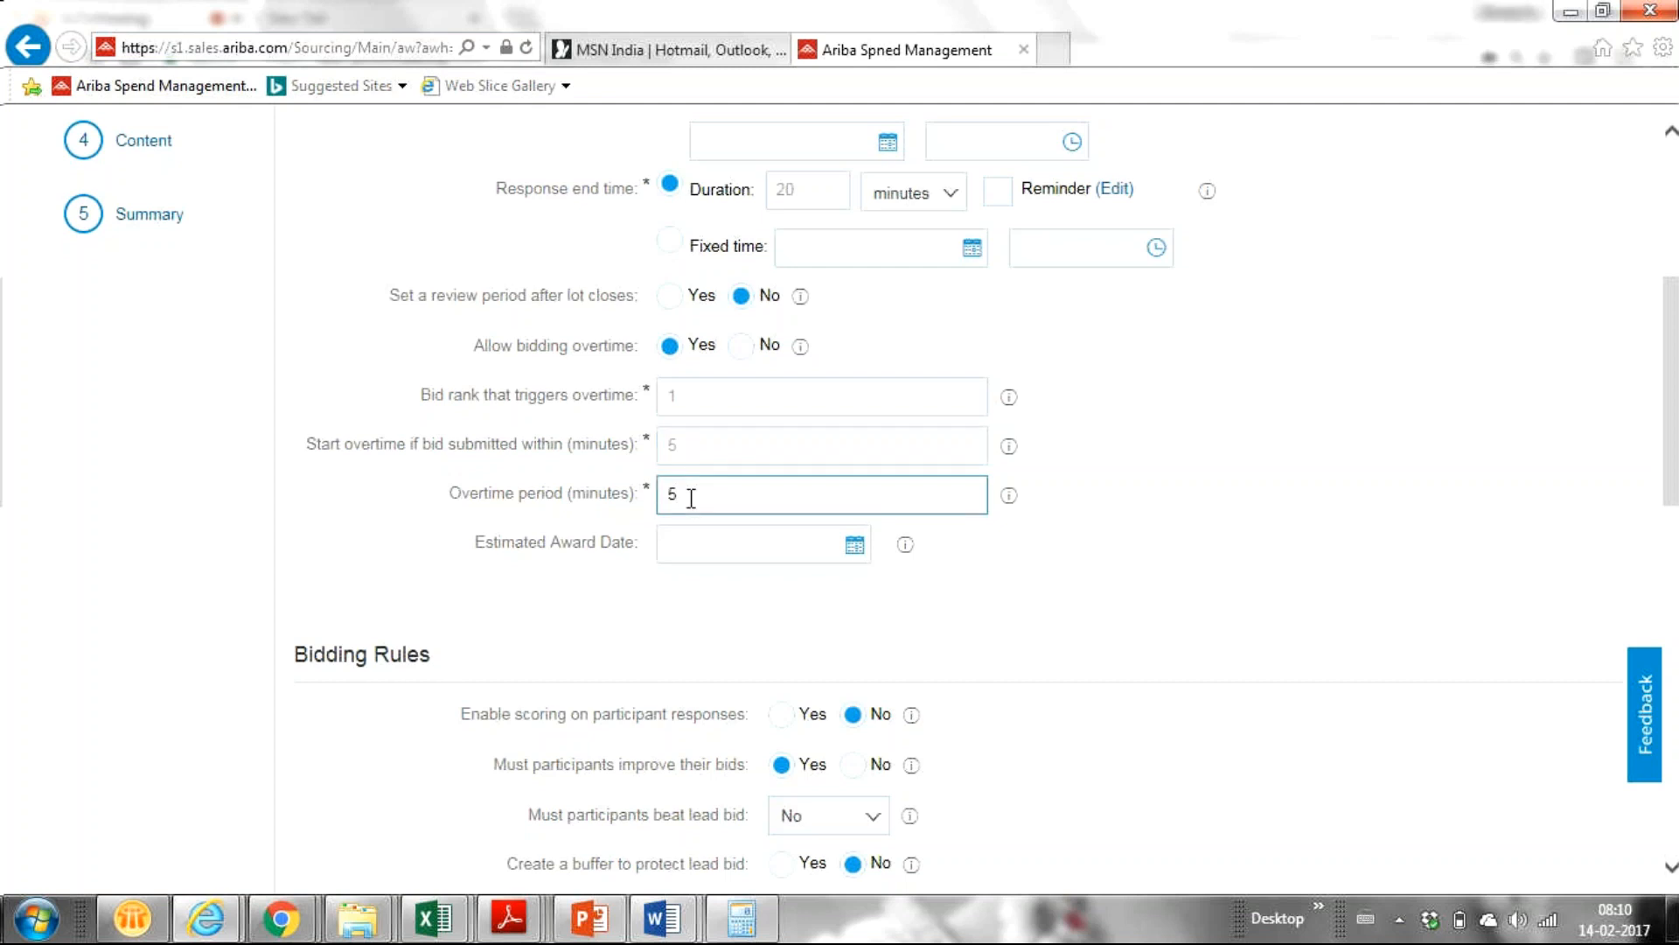
pyautogui.press('BackSpace')
pyautogui.write('10')
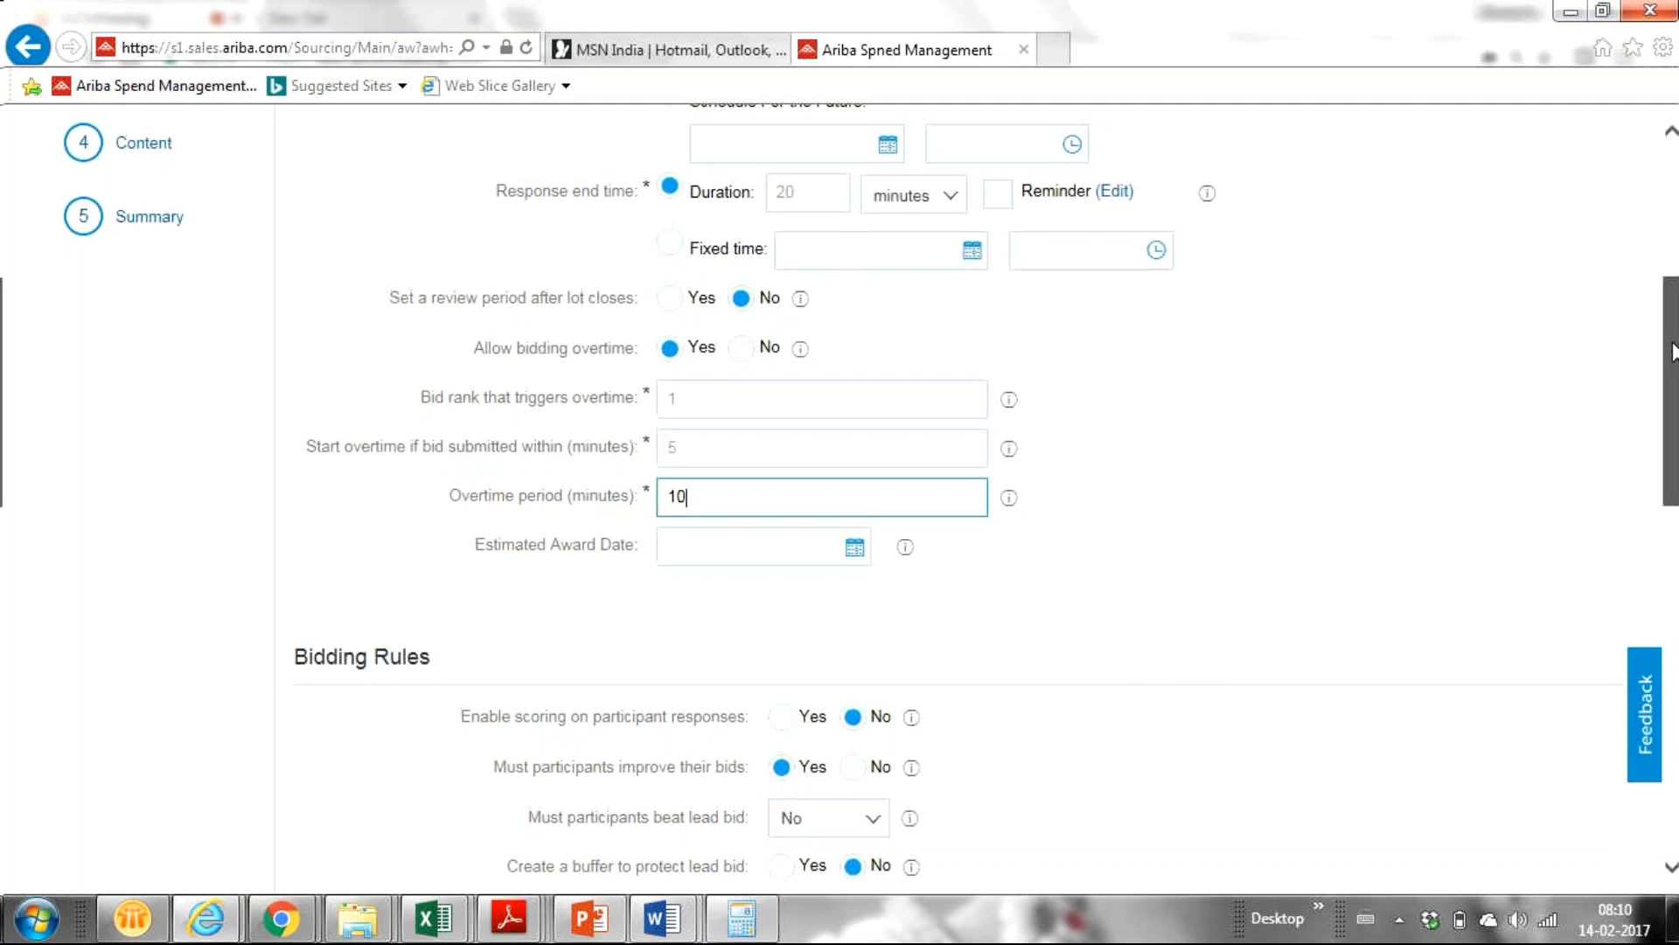
pyautogui.moveTo(1673, 352); pyautogui.dragTo(1623, 444)
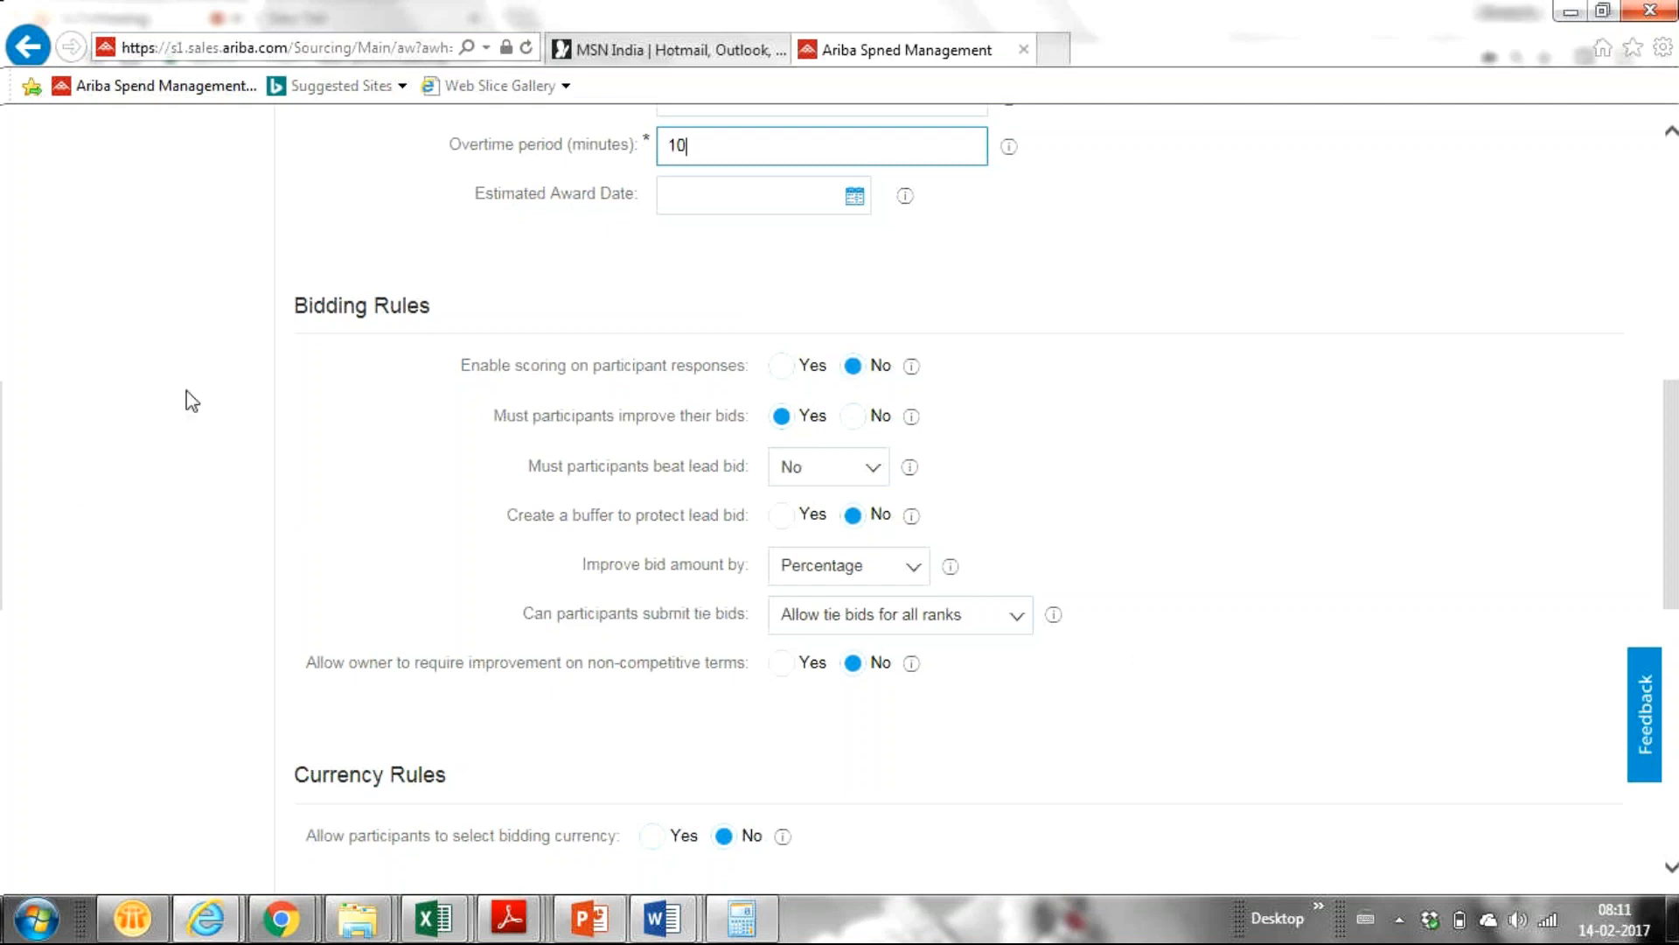
pyautogui.click(782, 368)
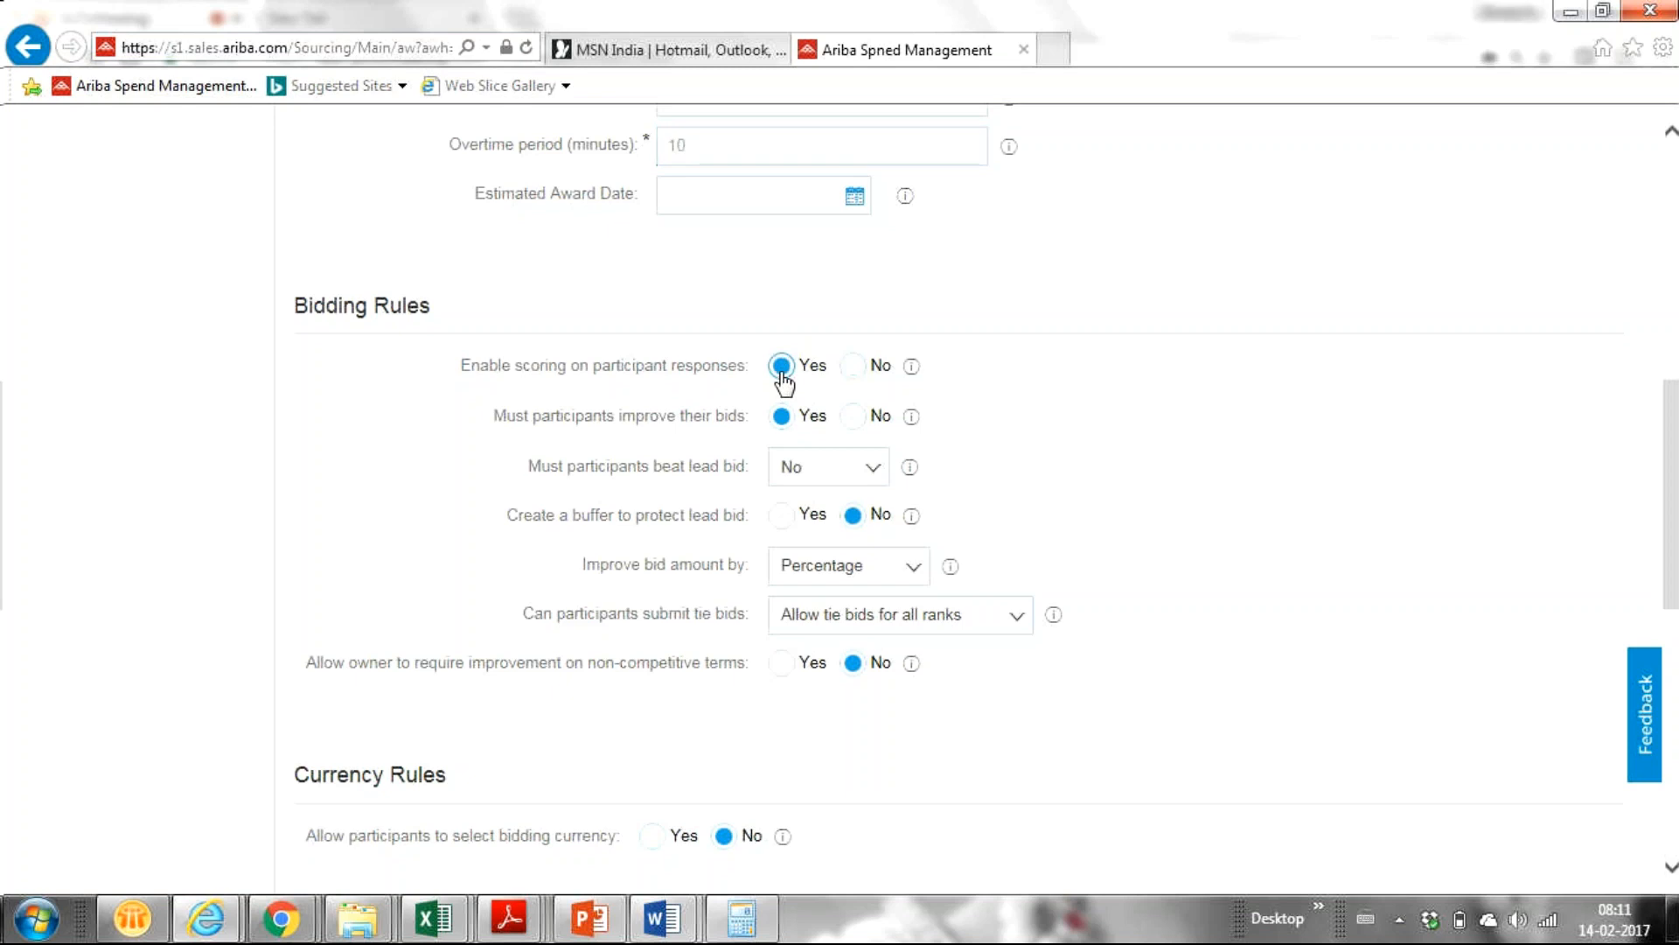
pyautogui.click(853, 368)
# Keep 'Must participants improve their bids' at Yes and set 'Create a buffer to protect lead bid' to Yes.
pyautogui.click(777, 423)
pyautogui.click(780, 516)
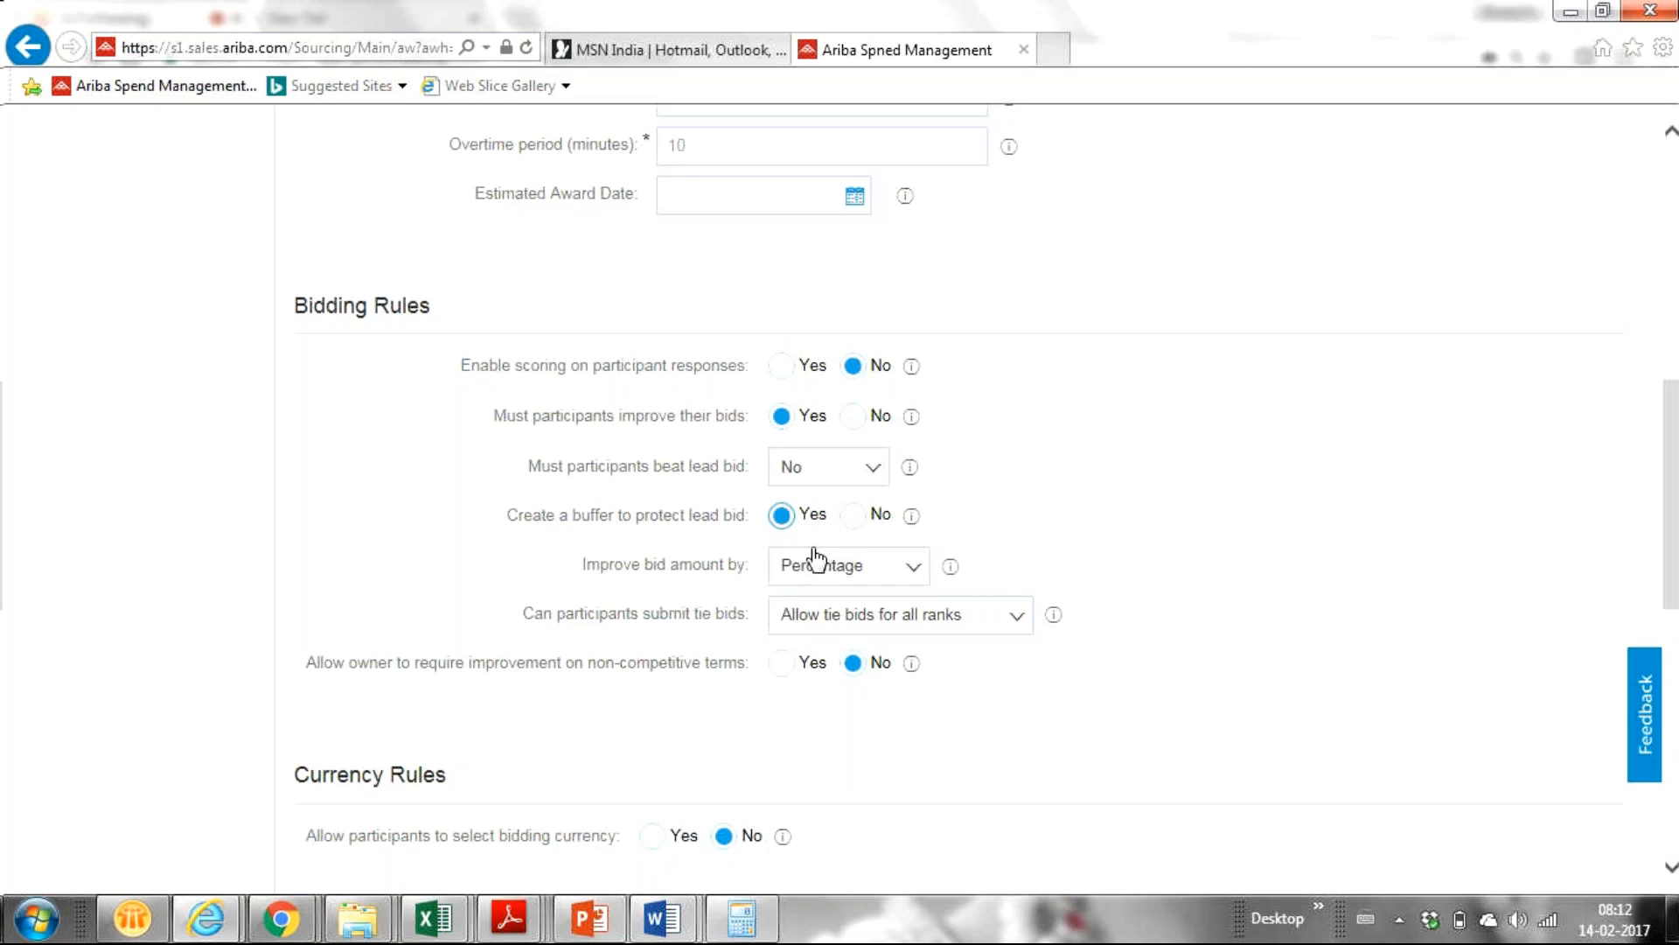
# Read the help for the lead-bid buffer setting, then bring up the 'Improve bid amount by' choices.
pyautogui.click(912, 523)
pyautogui.click(913, 577)
# Choose Nominal amount for 'Improve bid amount by' and return to the Ariba sourcing page.
pyautogui.click(888, 611)
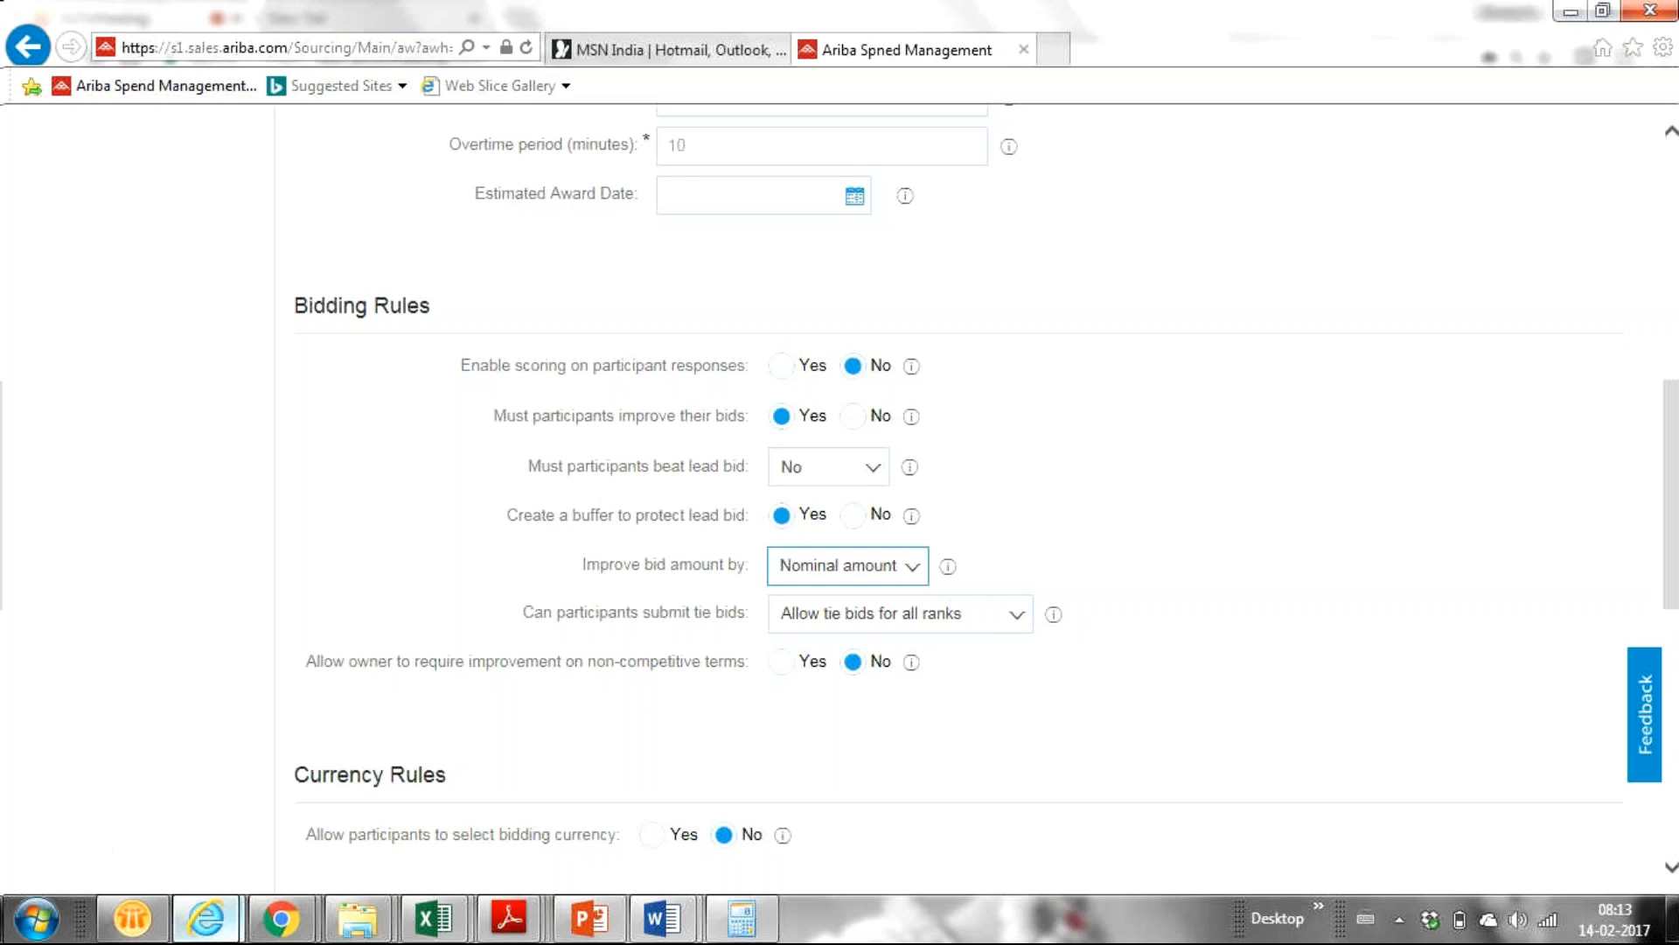
pyautogui.moveTo(205, 917)
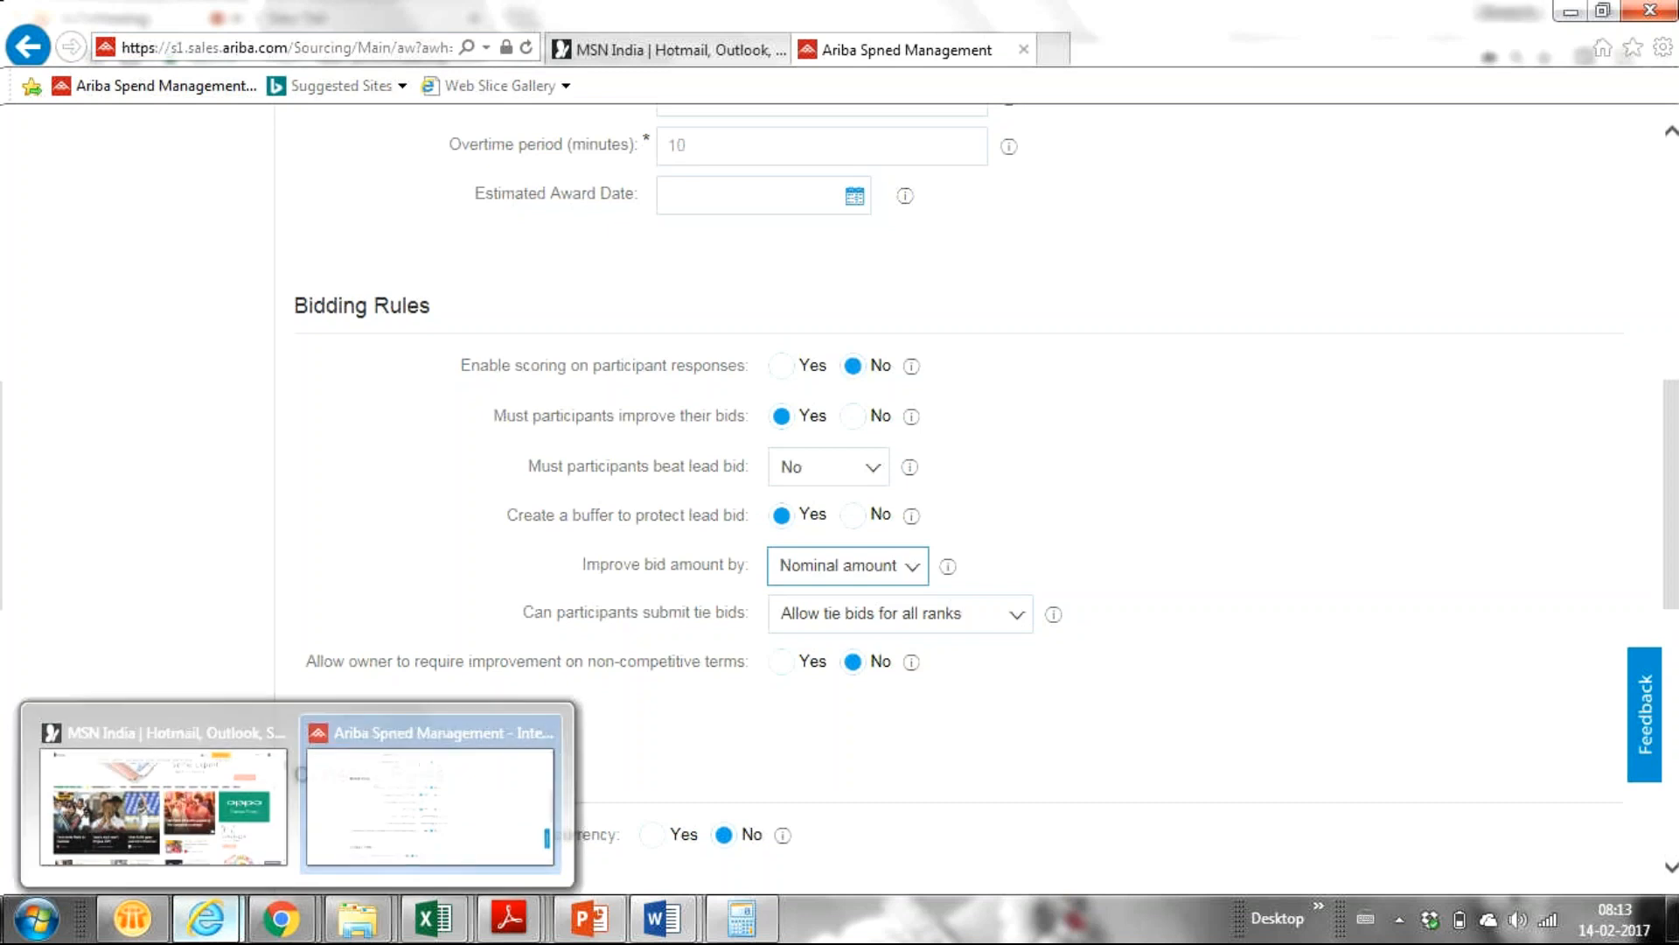
pyautogui.click(394, 818)
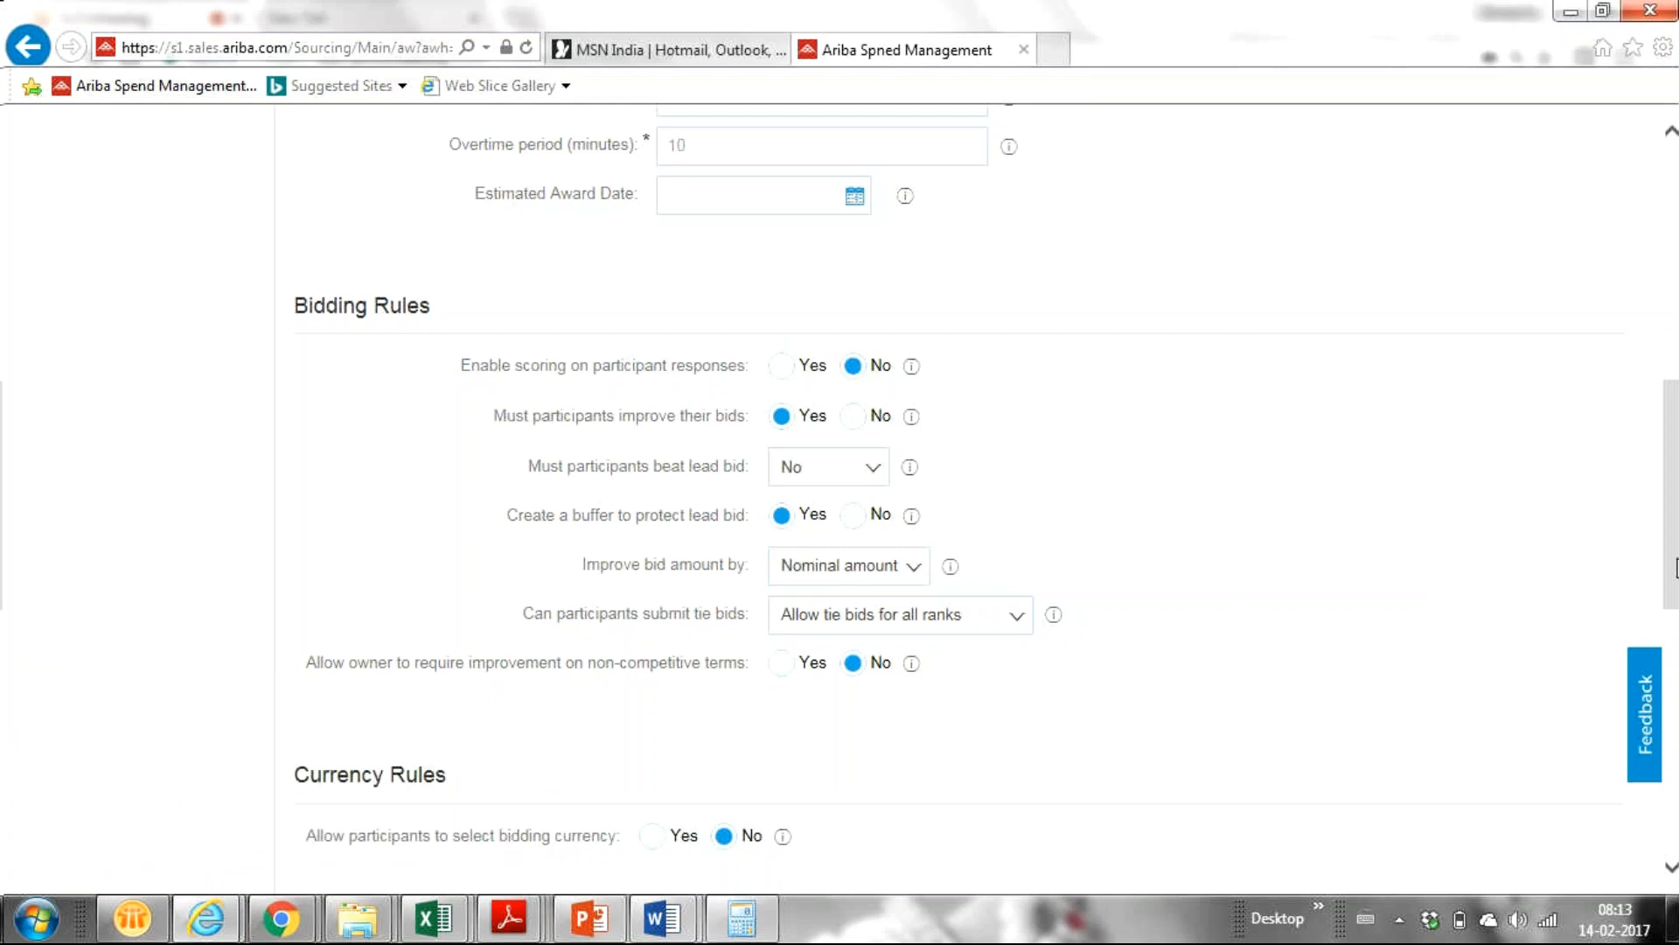
pyautogui.scroll(-2, 1671, 564)
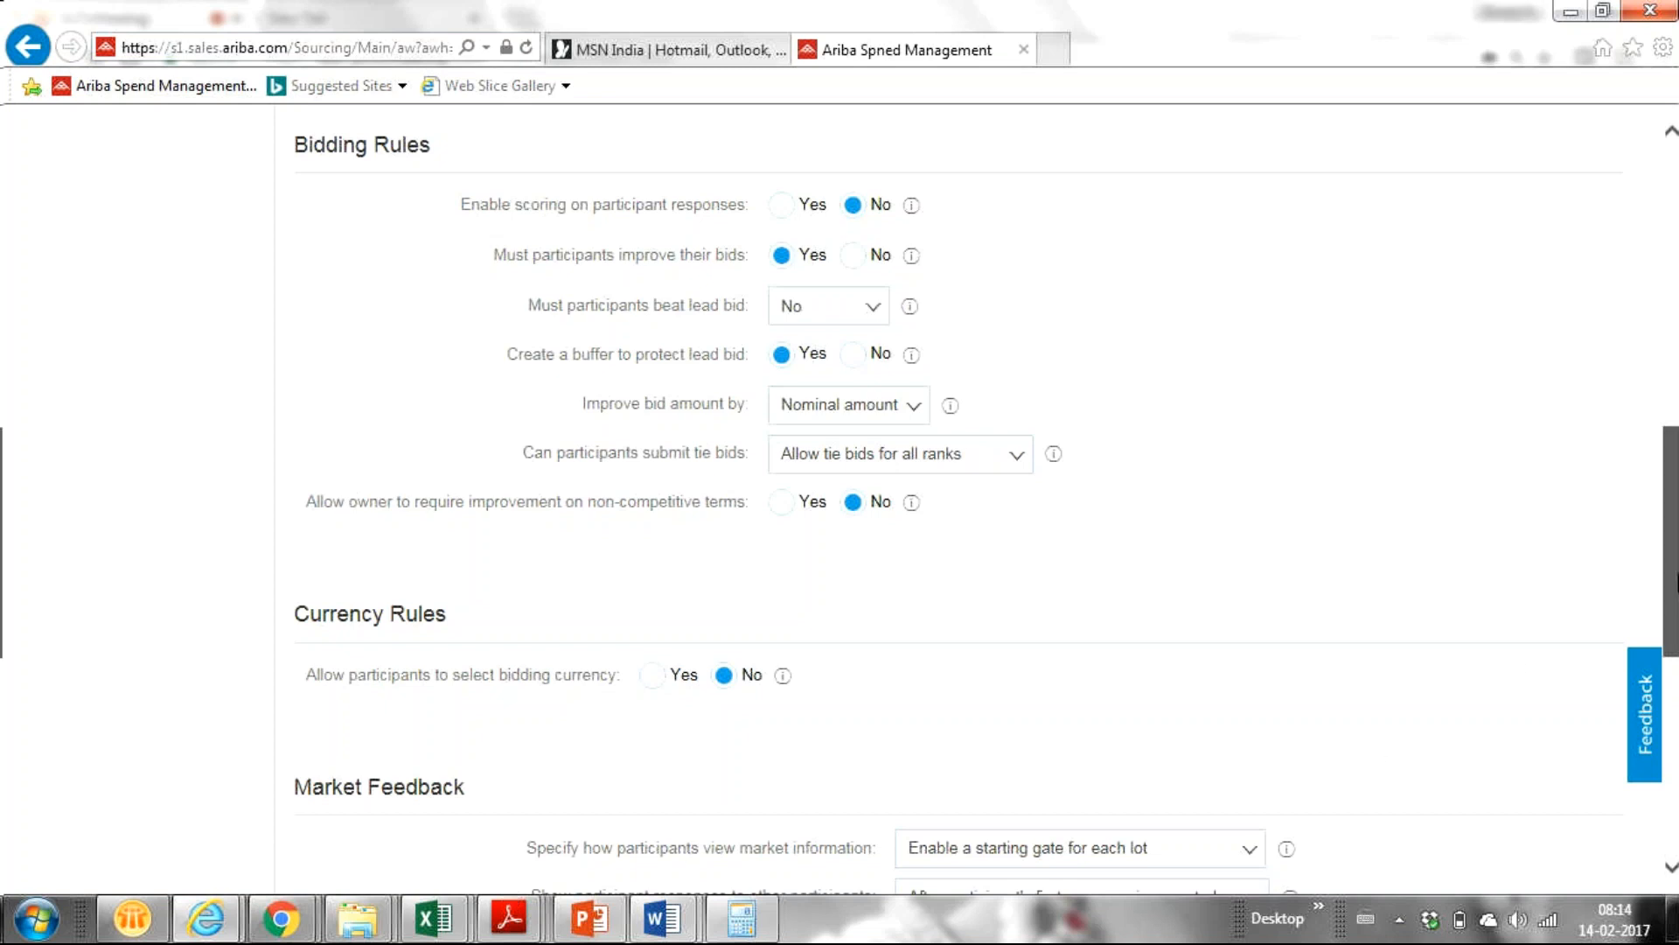
pyautogui.scroll(-2, 1675, 577)
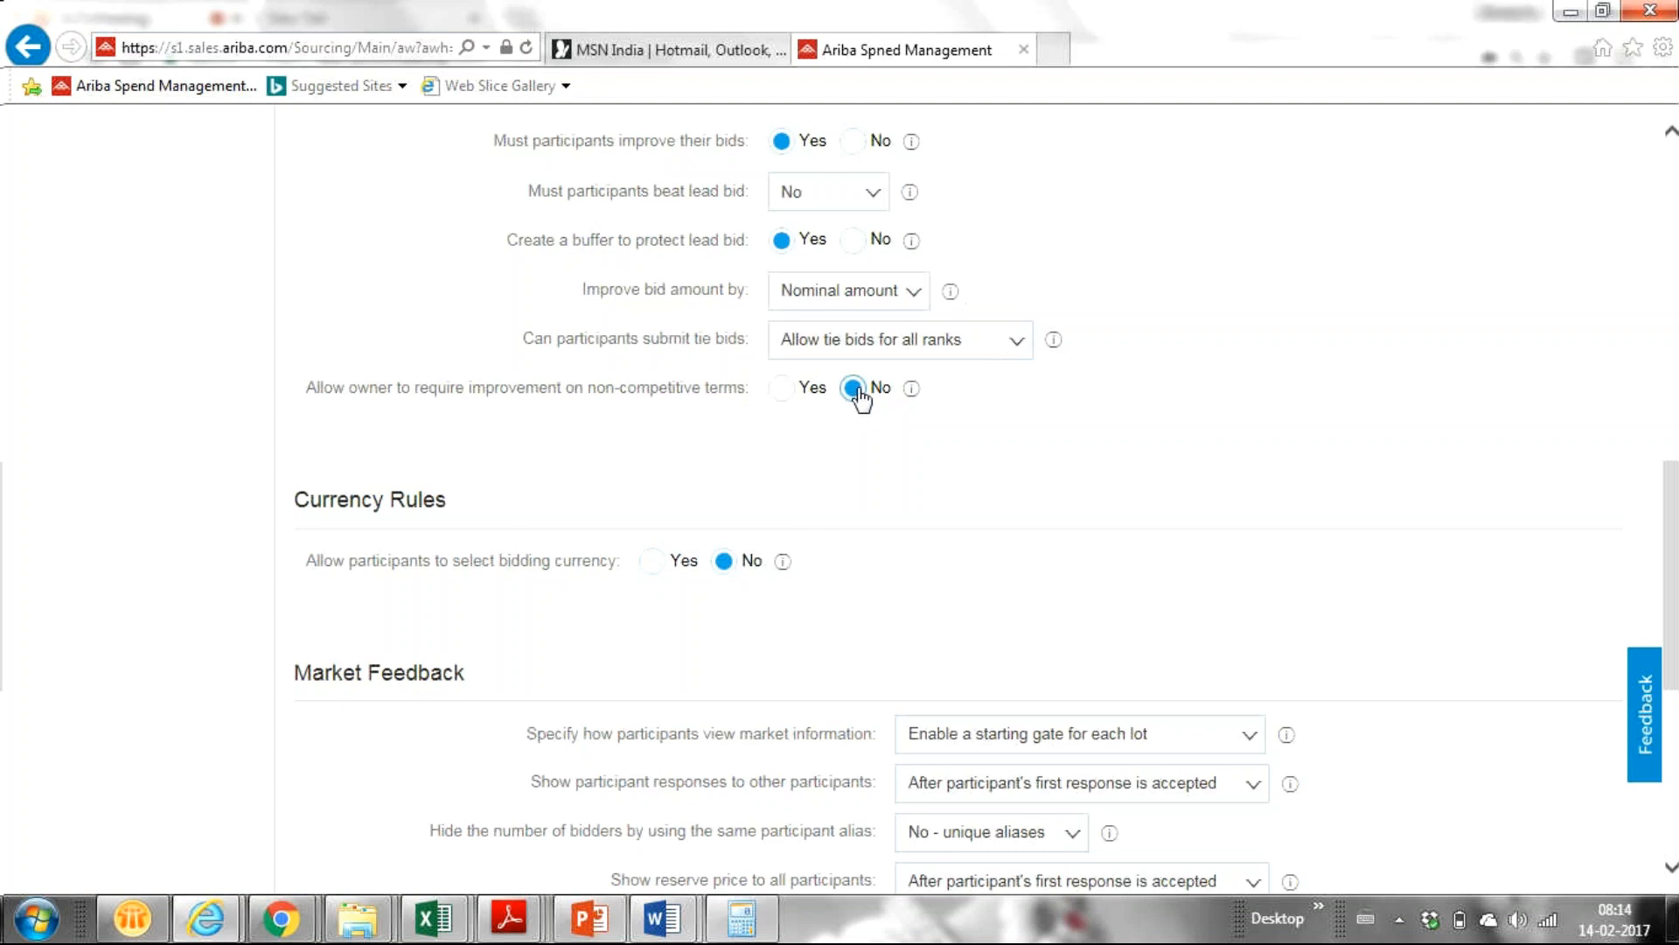
# Set 'Can participants submit tie bids' to 'No tie bids for rank 1'.
pyautogui.click(1019, 342)
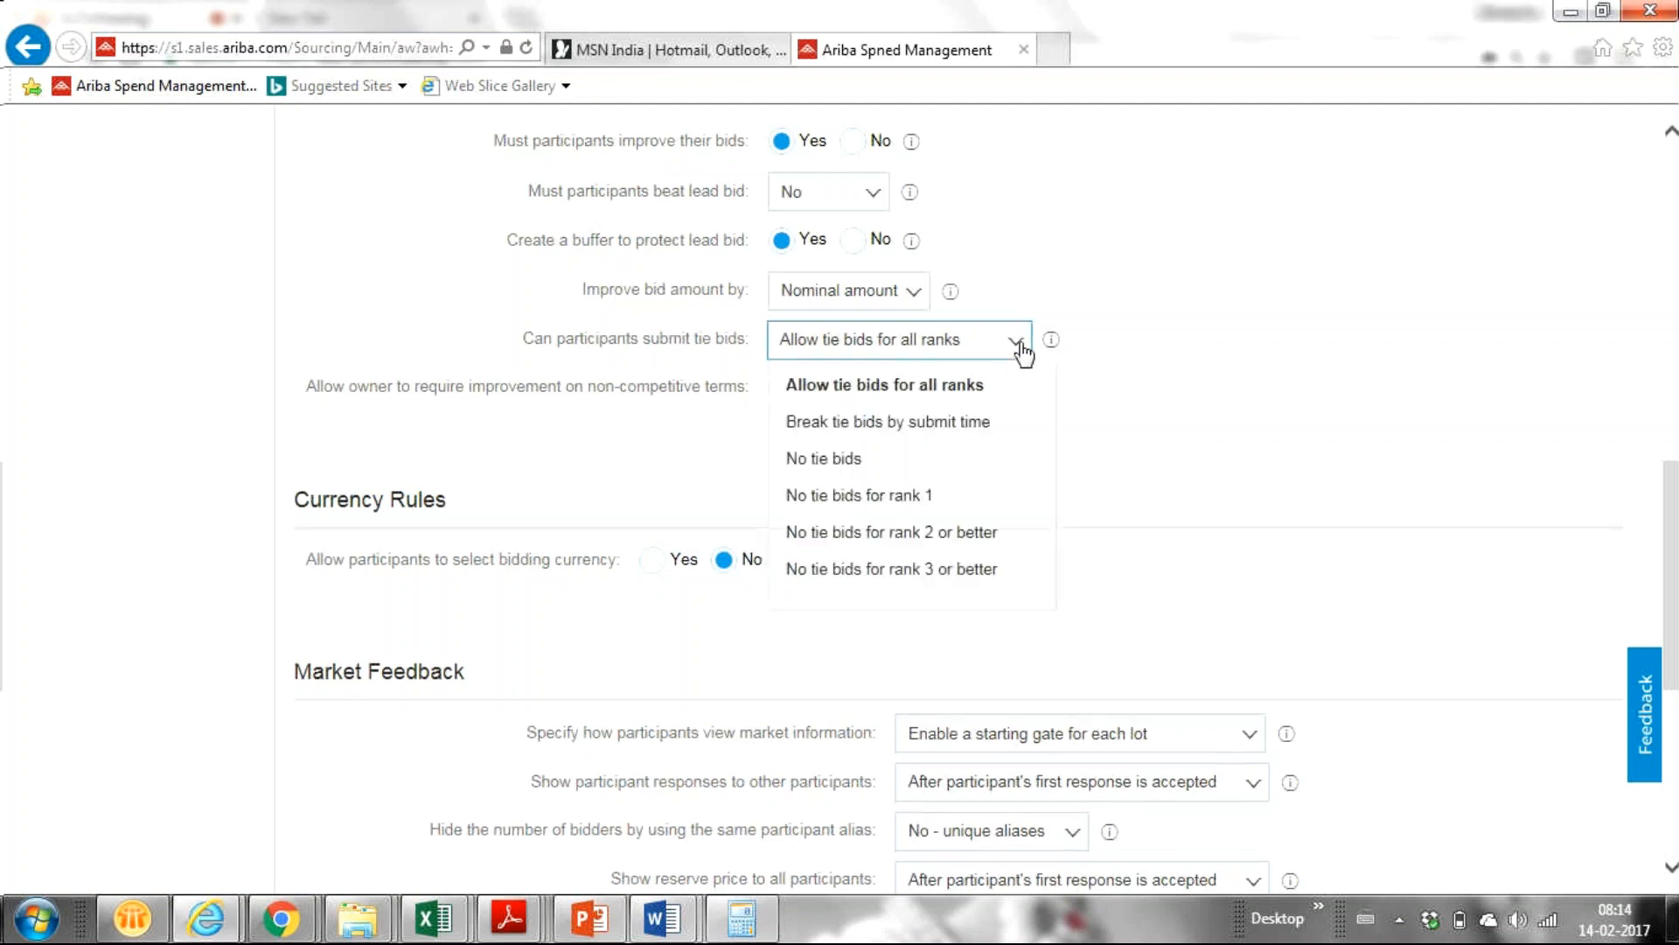
pyautogui.click(887, 460)
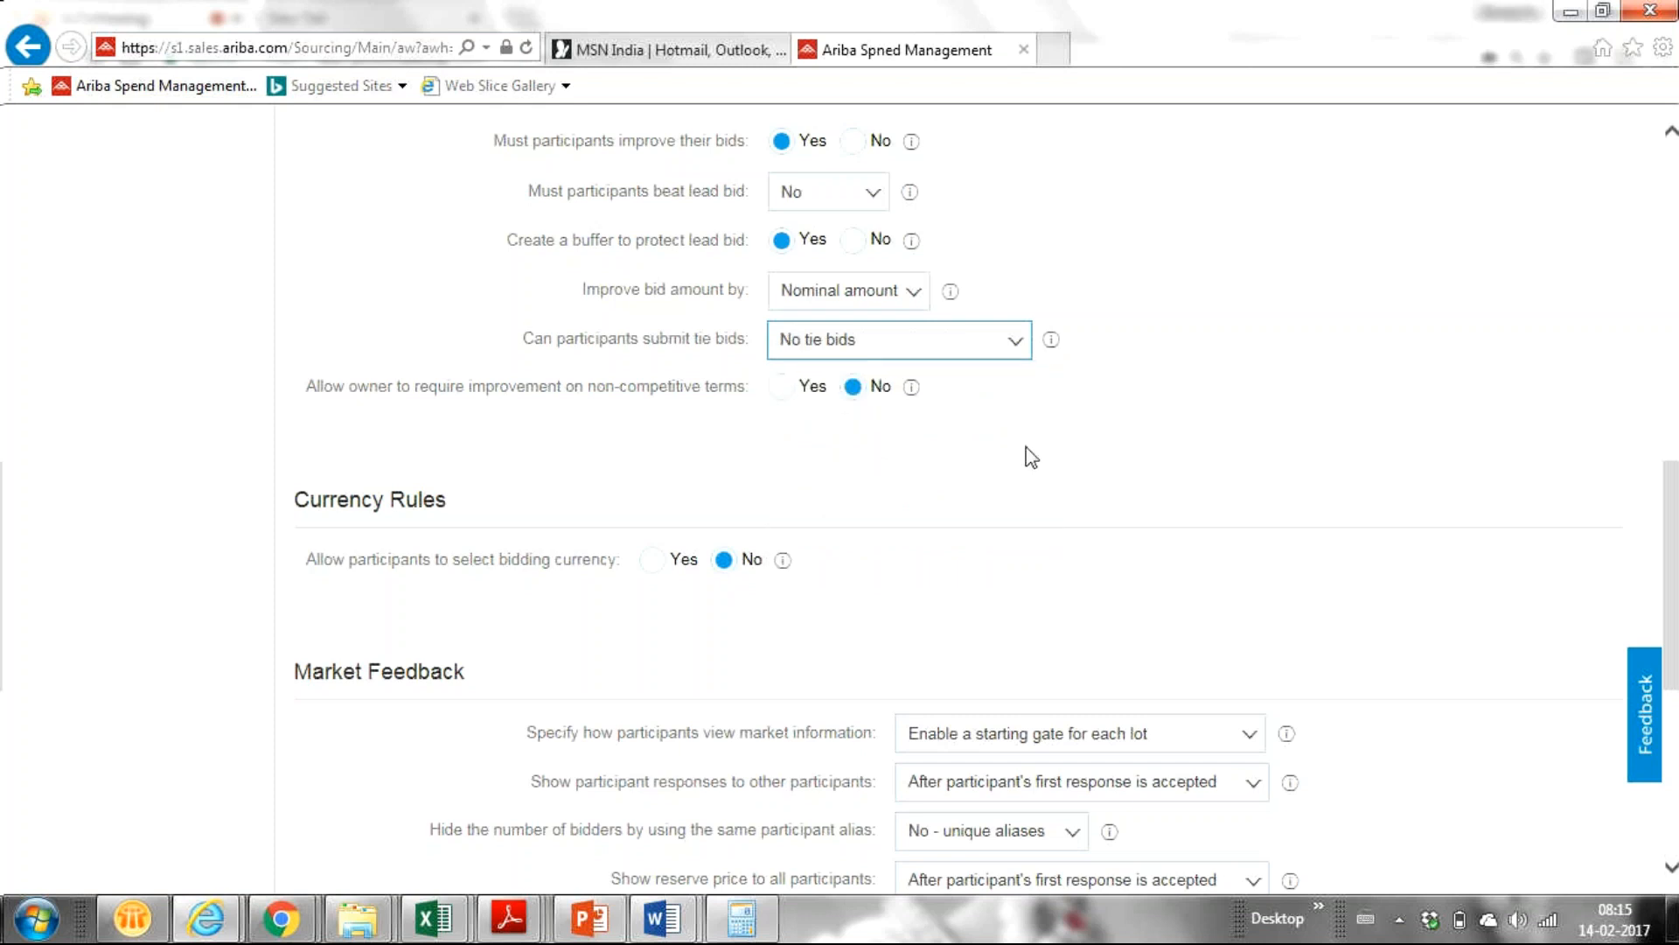
pyautogui.click(1012, 348)
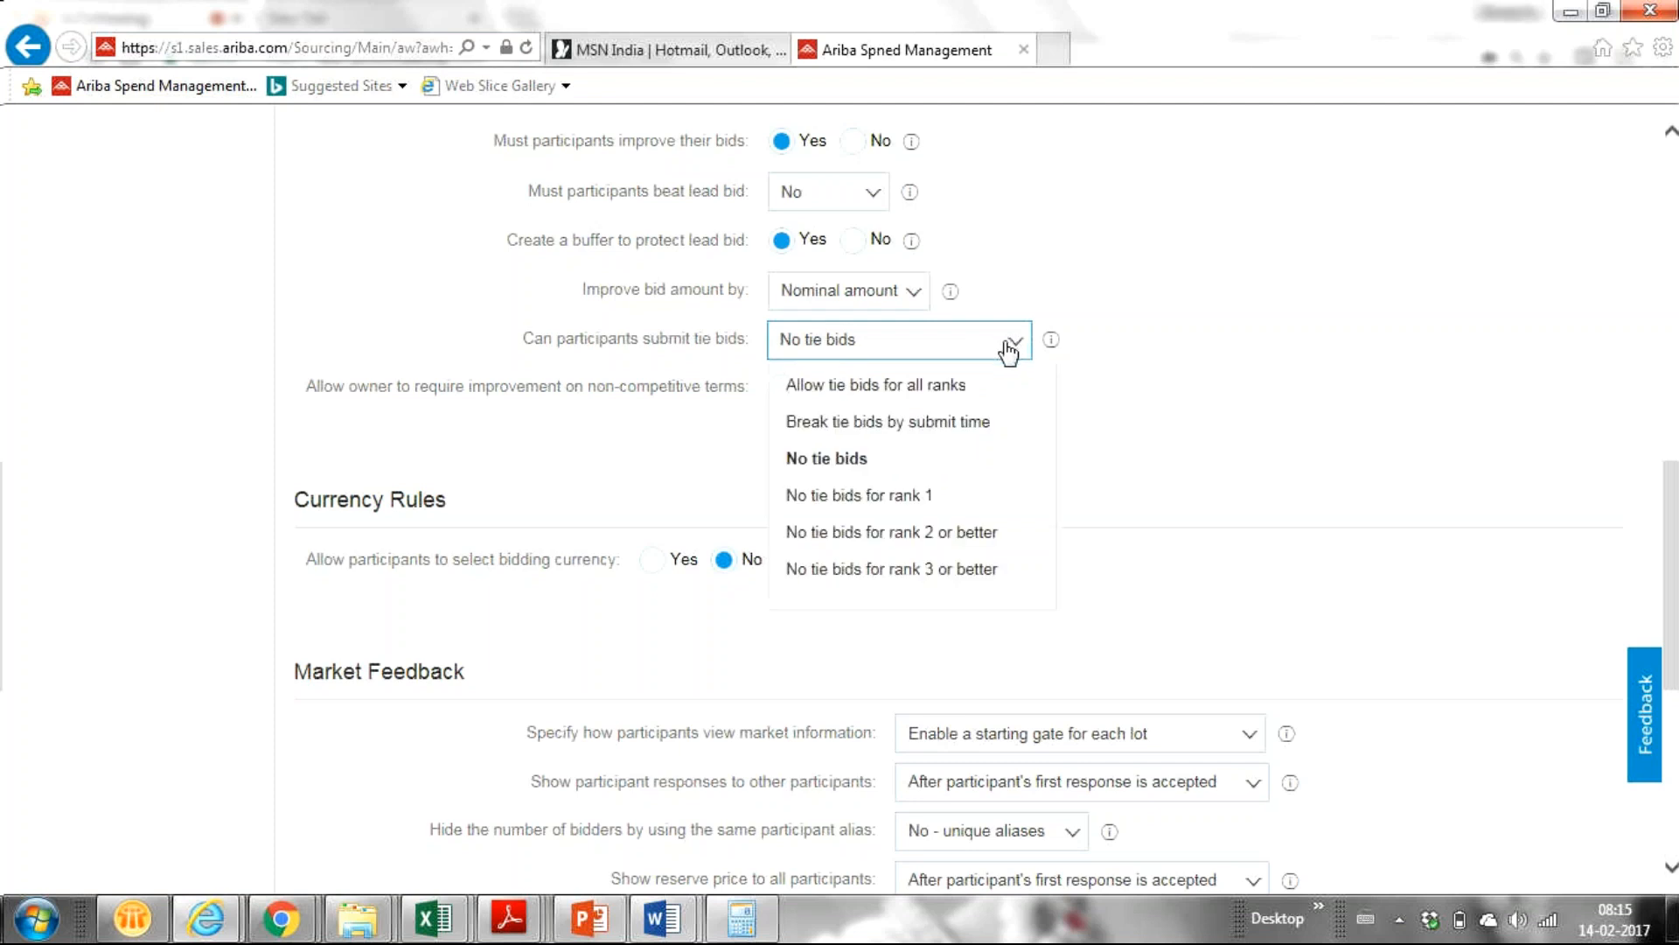
pyautogui.click(933, 500)
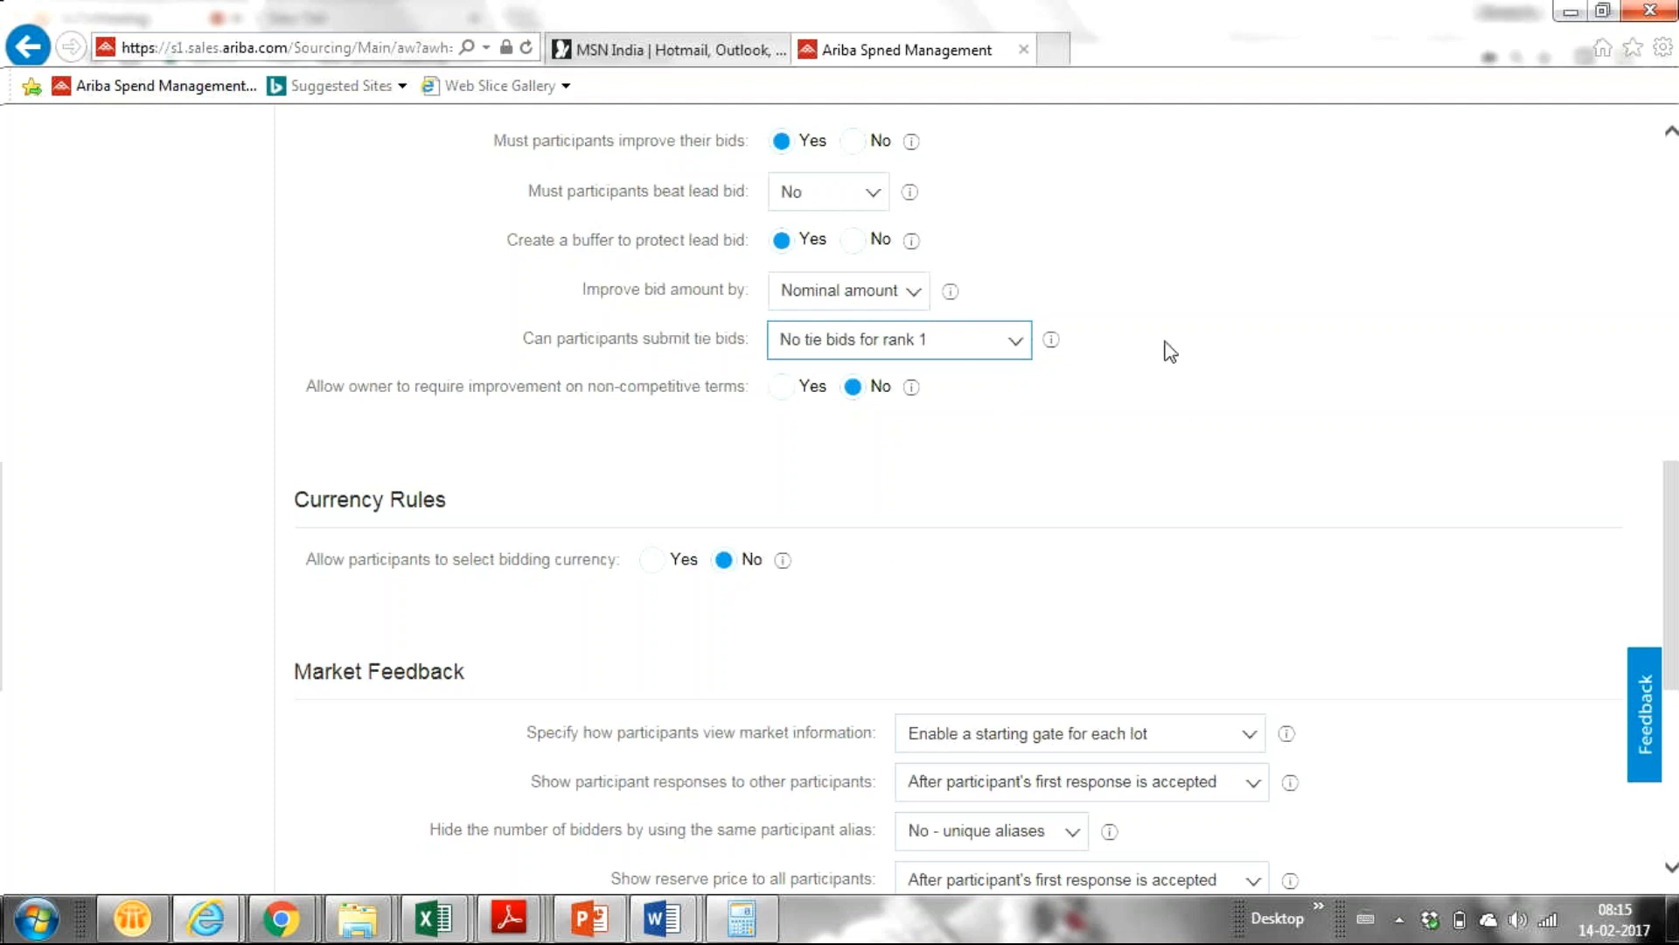
pyautogui.moveTo(1677, 534); pyautogui.dragTo(1670, 488)
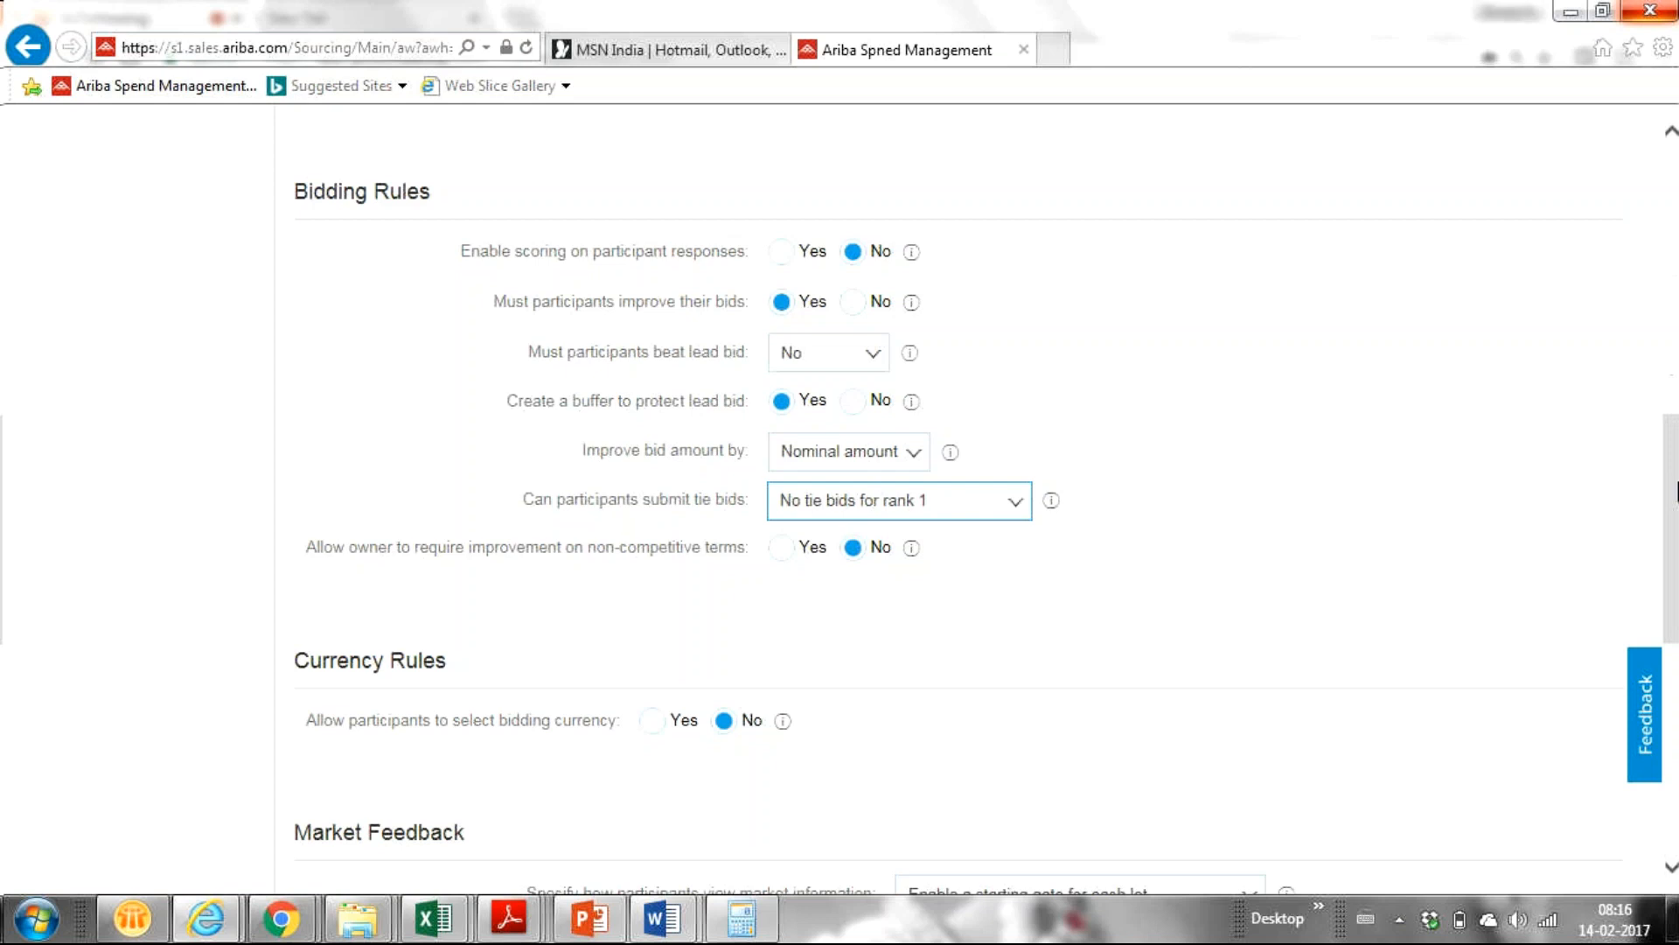
# Scroll the Rules page and bring up the 'Improve bid amount by' choices.
pyautogui.moveTo(1678, 504); pyautogui.dragTo(1677, 533)
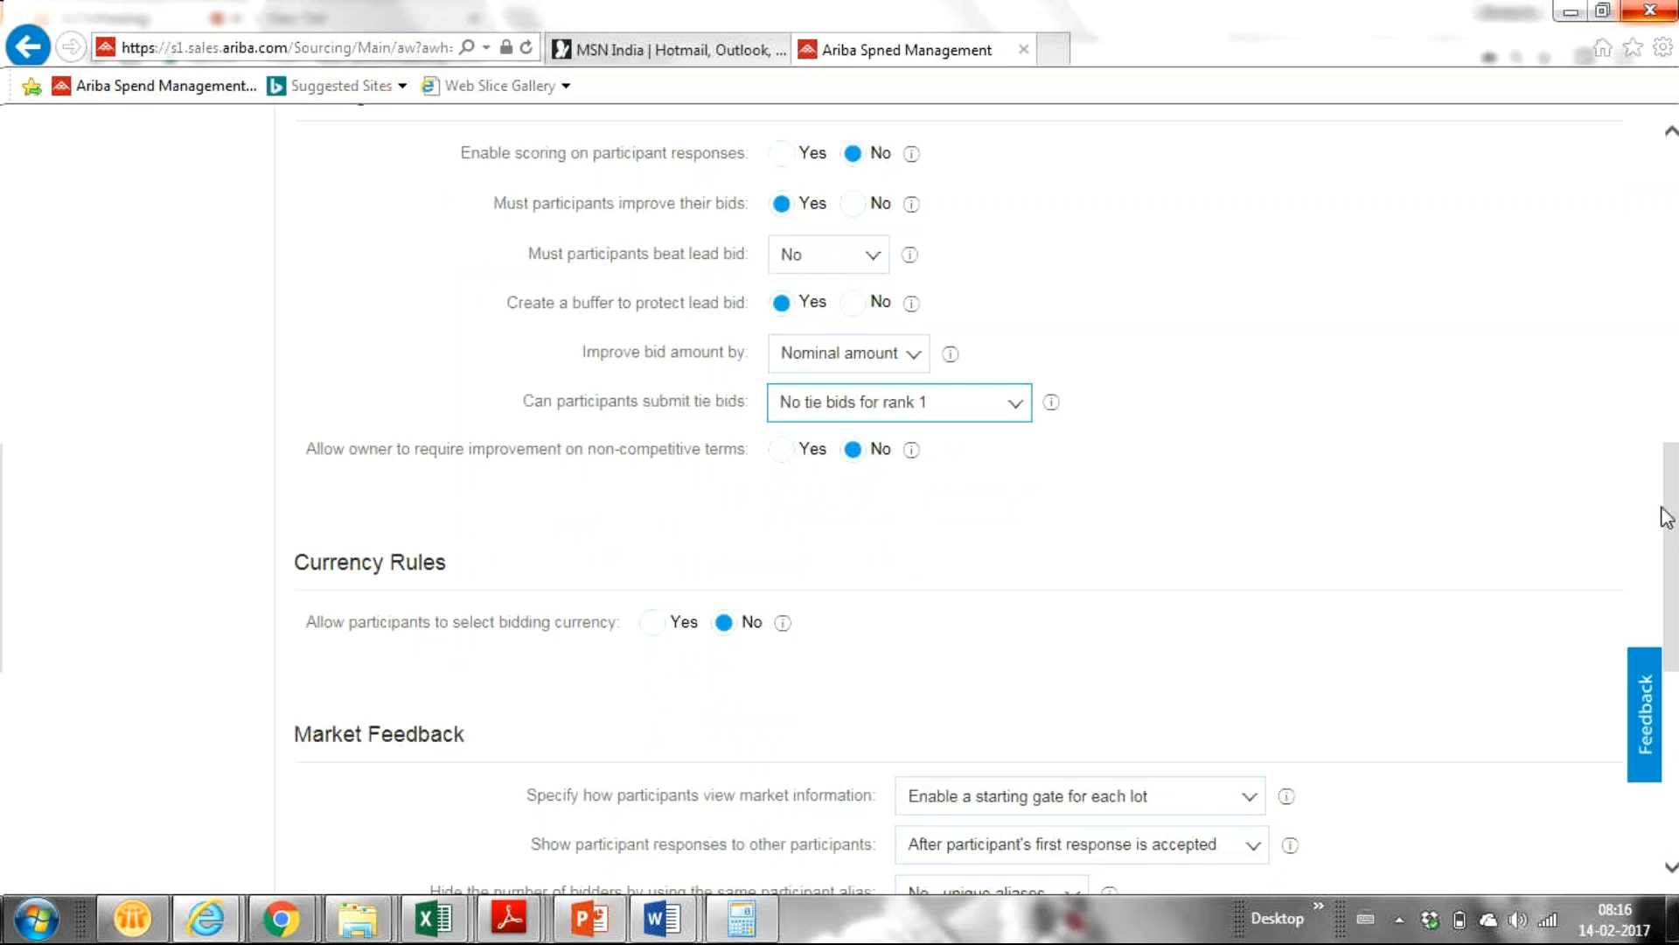
pyautogui.click(898, 359)
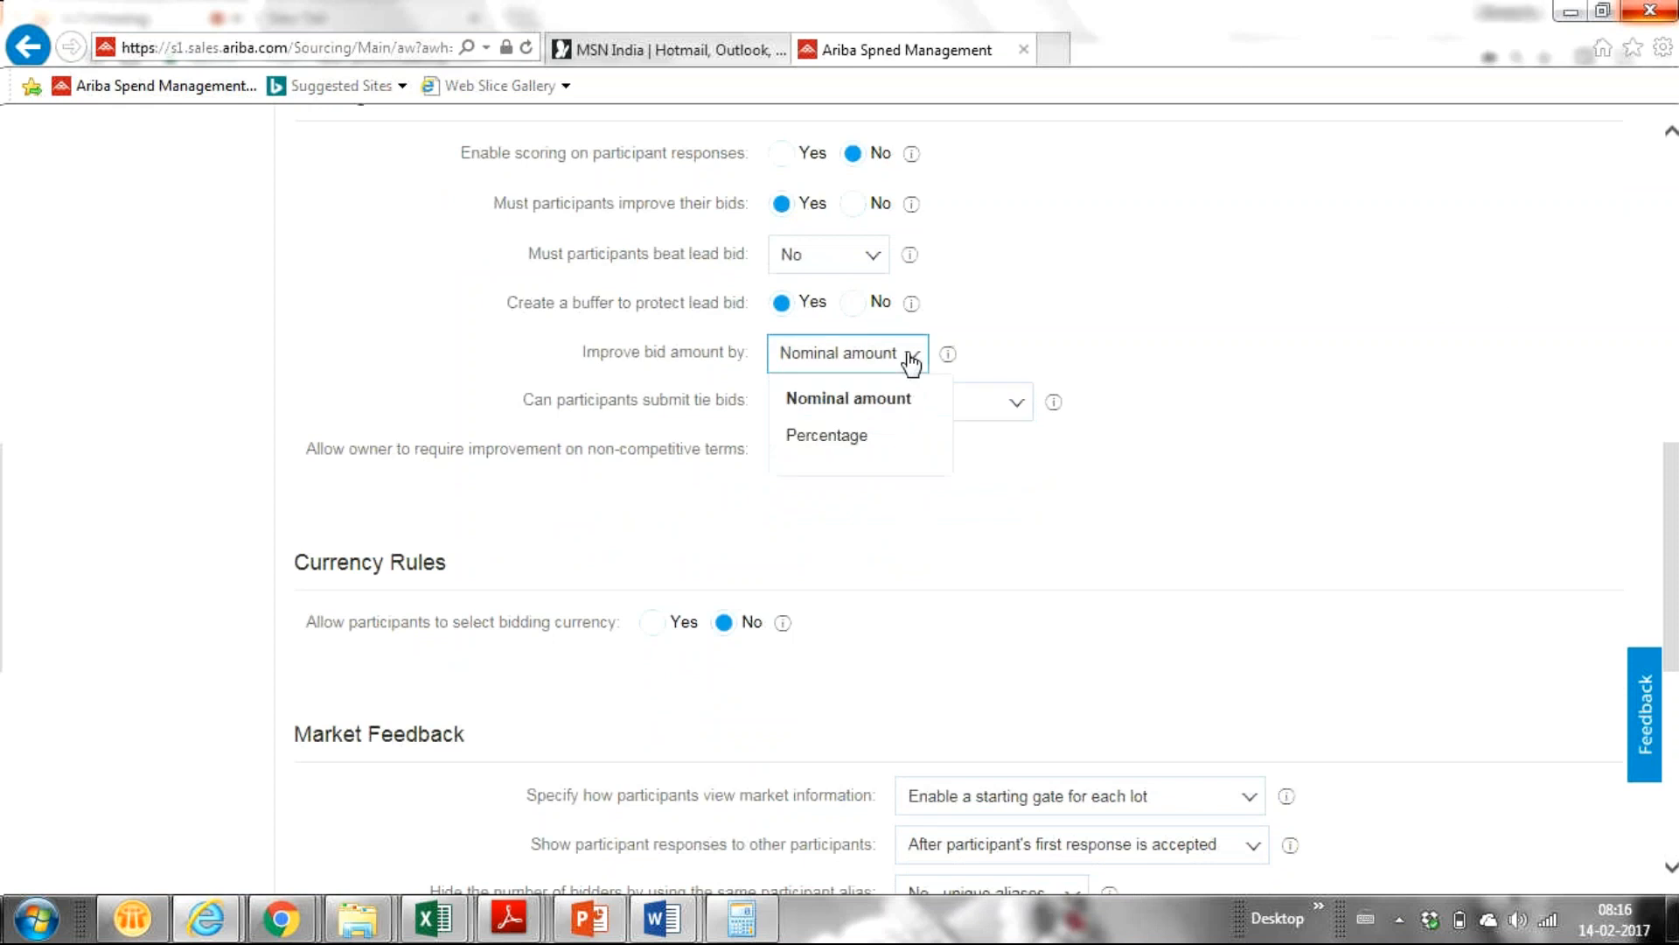
# Leave 'Improve bid amount by' at Nominal amount and close its choice list.
pyautogui.click(1274, 291)
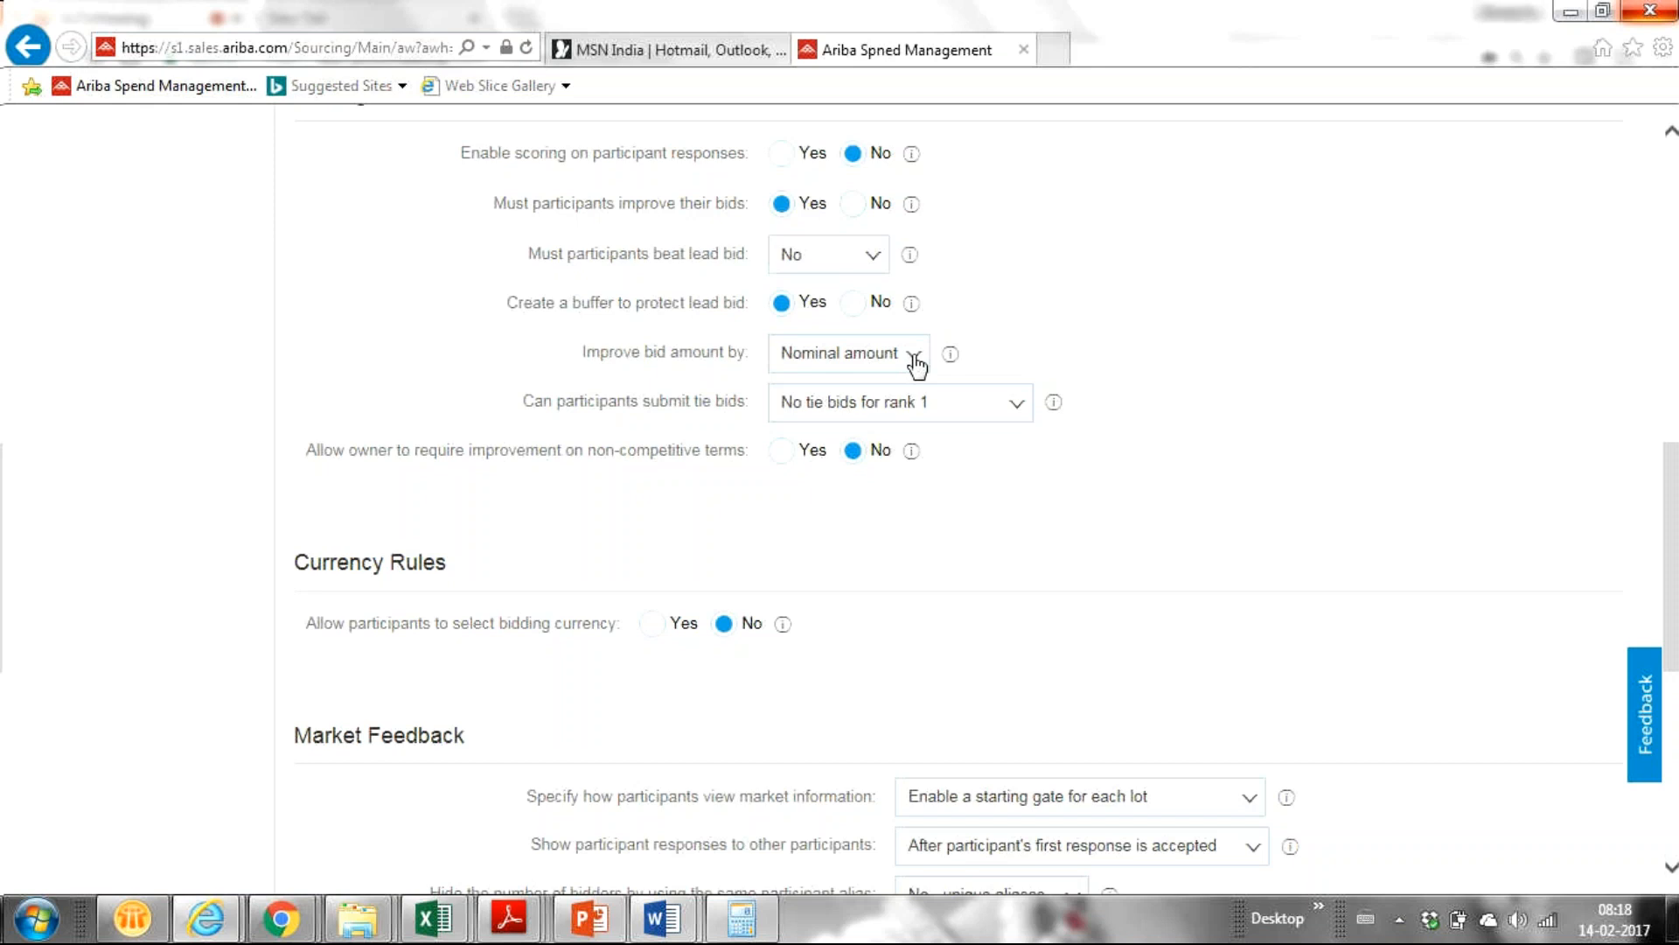
pyautogui.click(914, 358)
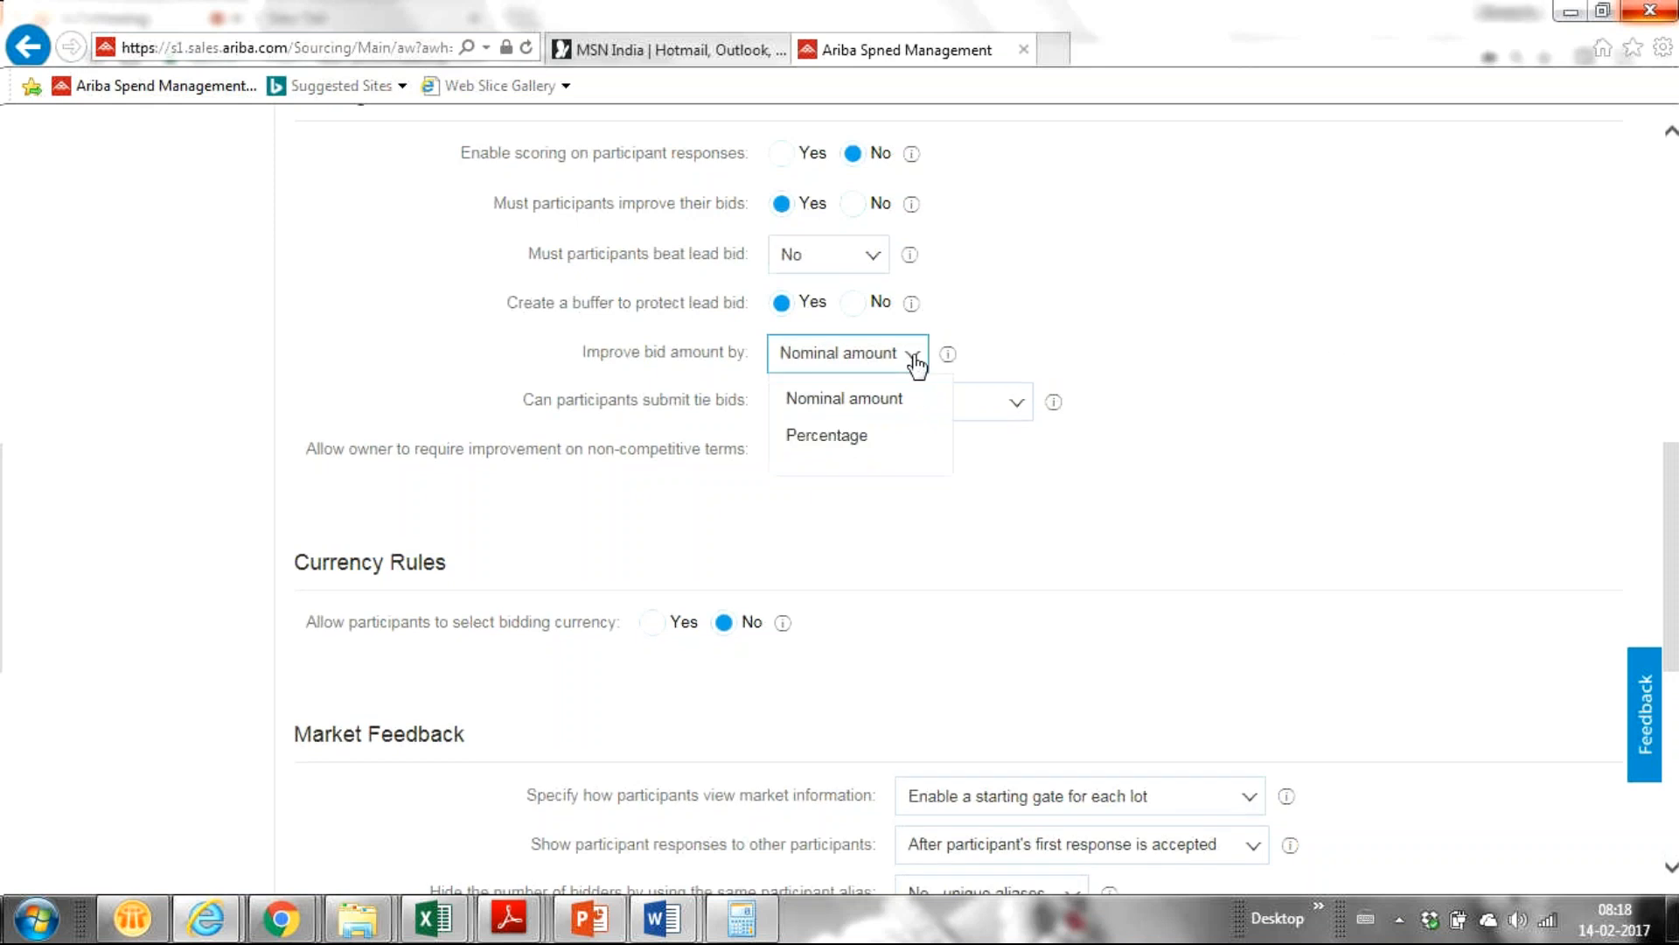
pyautogui.click(1157, 340)
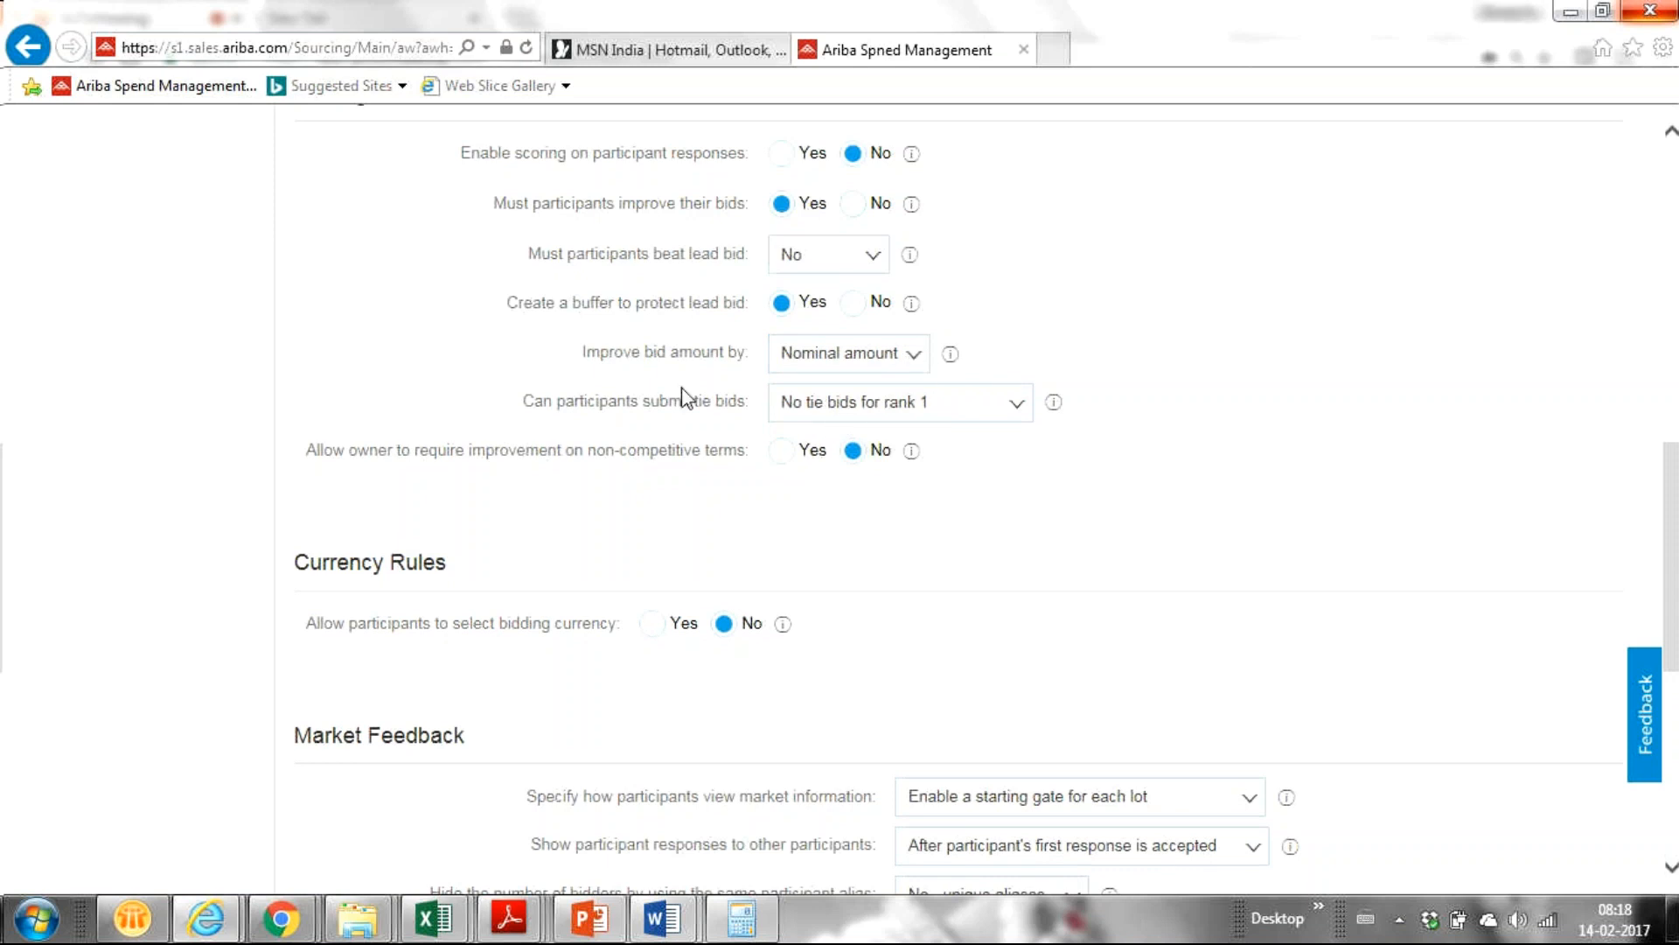
pyautogui.click(911, 361)
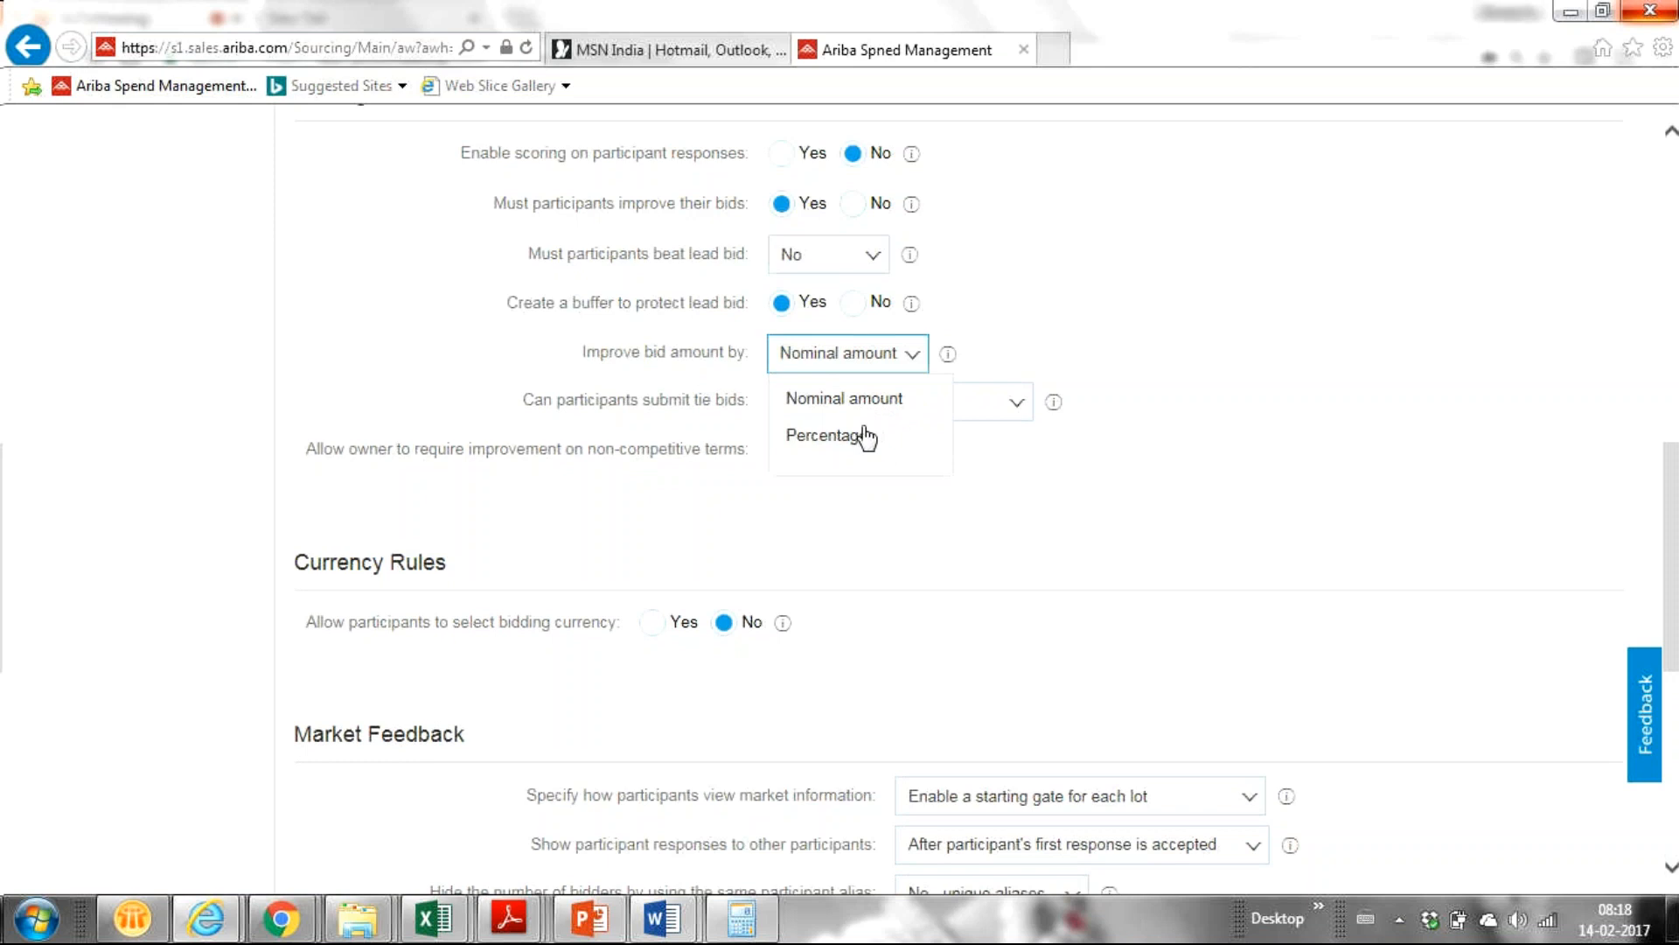
pyautogui.click(855, 401)
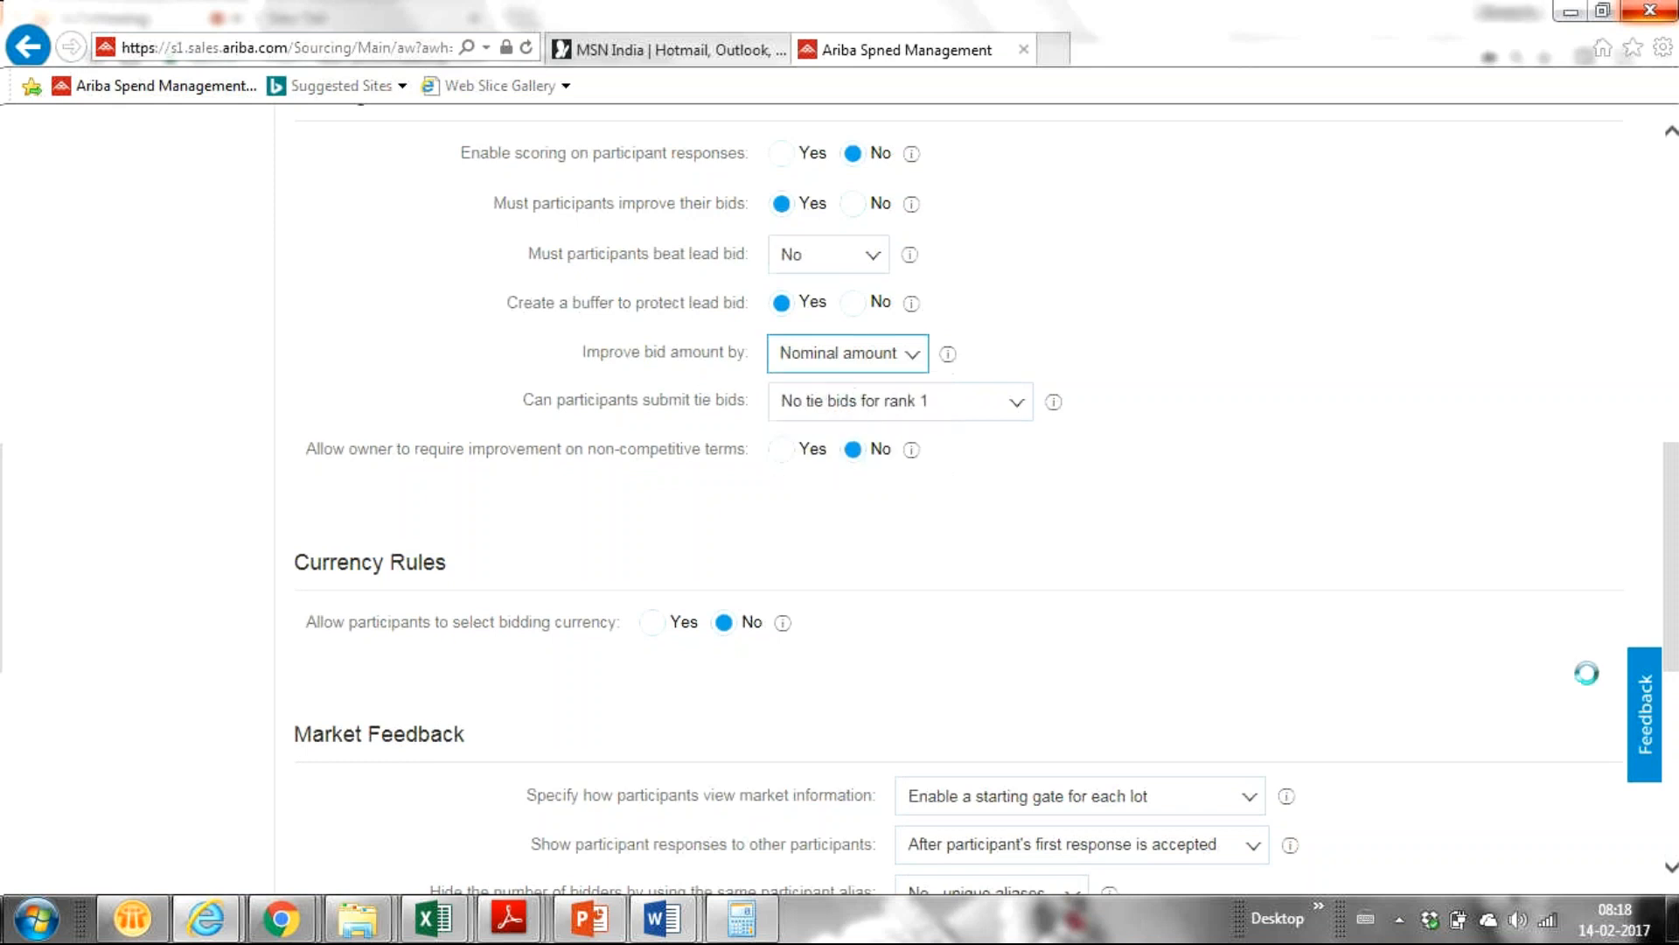
pyautogui.moveTo(1669, 618); pyautogui.dragTo(1669, 652)
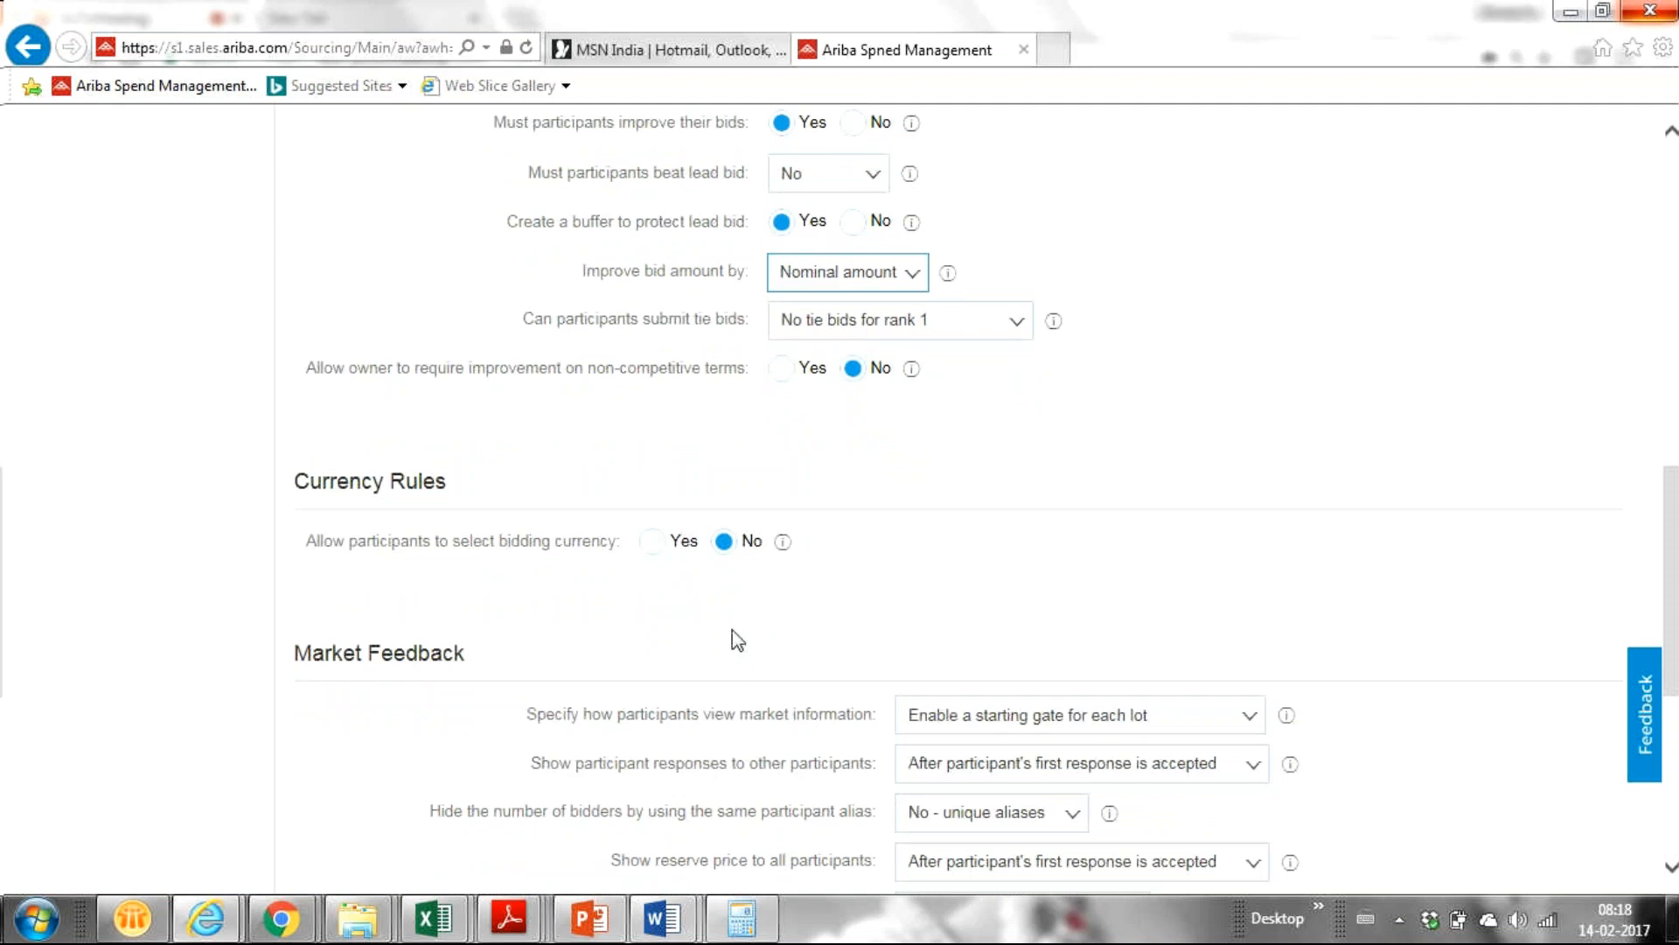
# Set 'Enable scoring on participant responses' to Yes and expand the Default Grading Method list.
pyautogui.scroll(3, 737, 641)
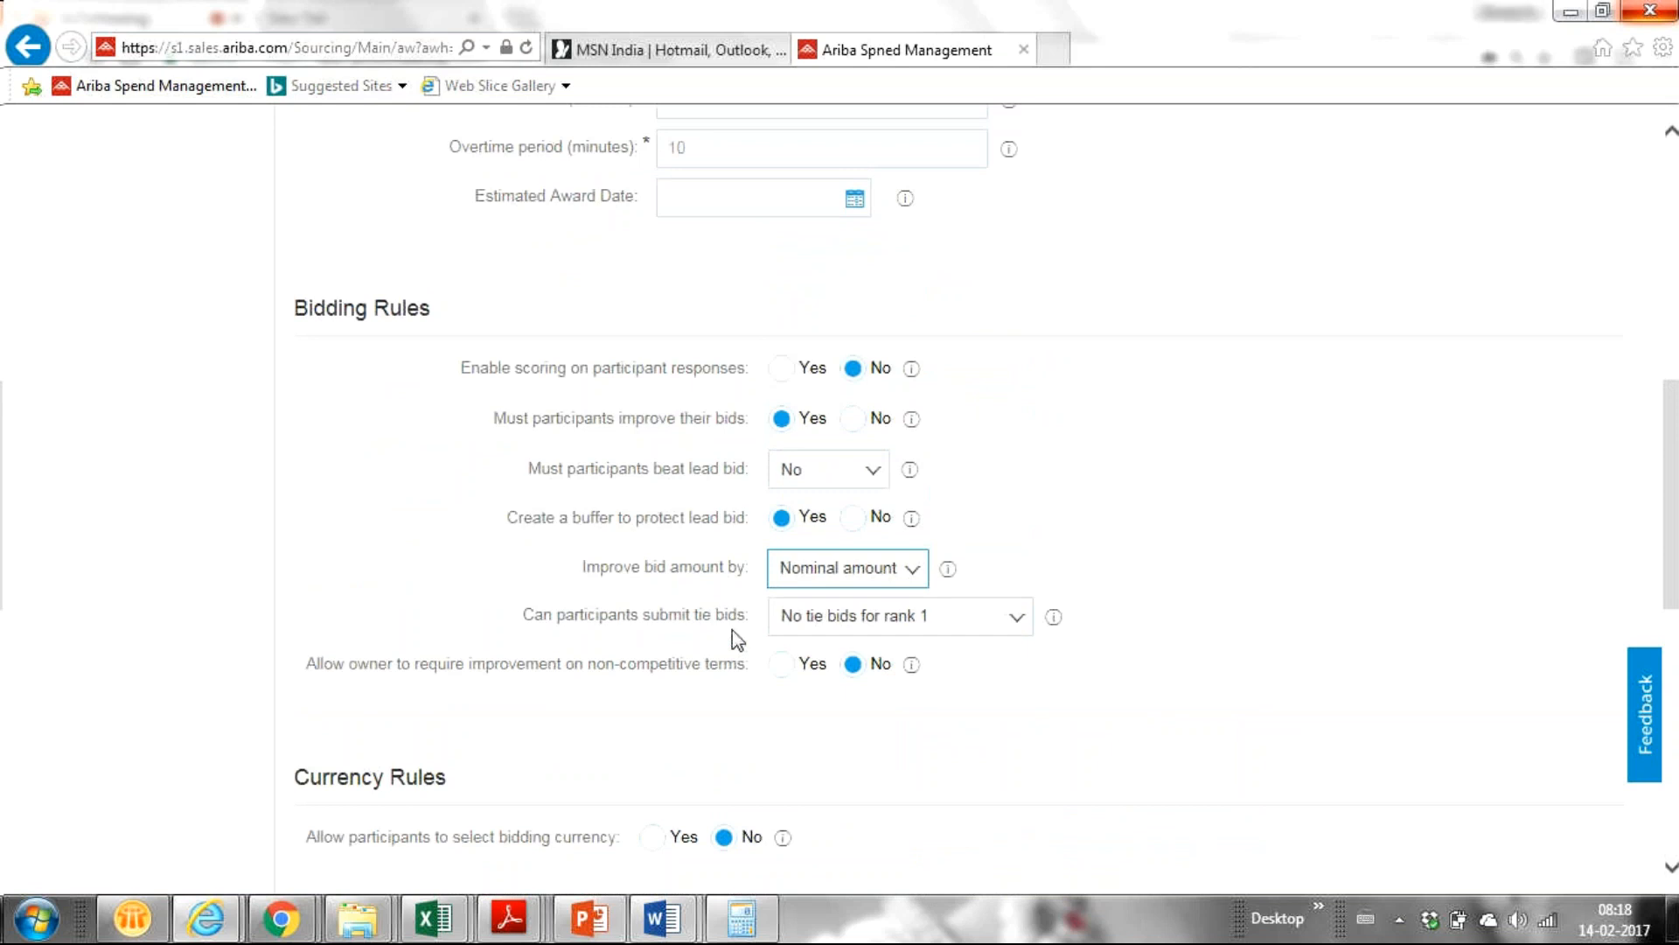
pyautogui.click(783, 371)
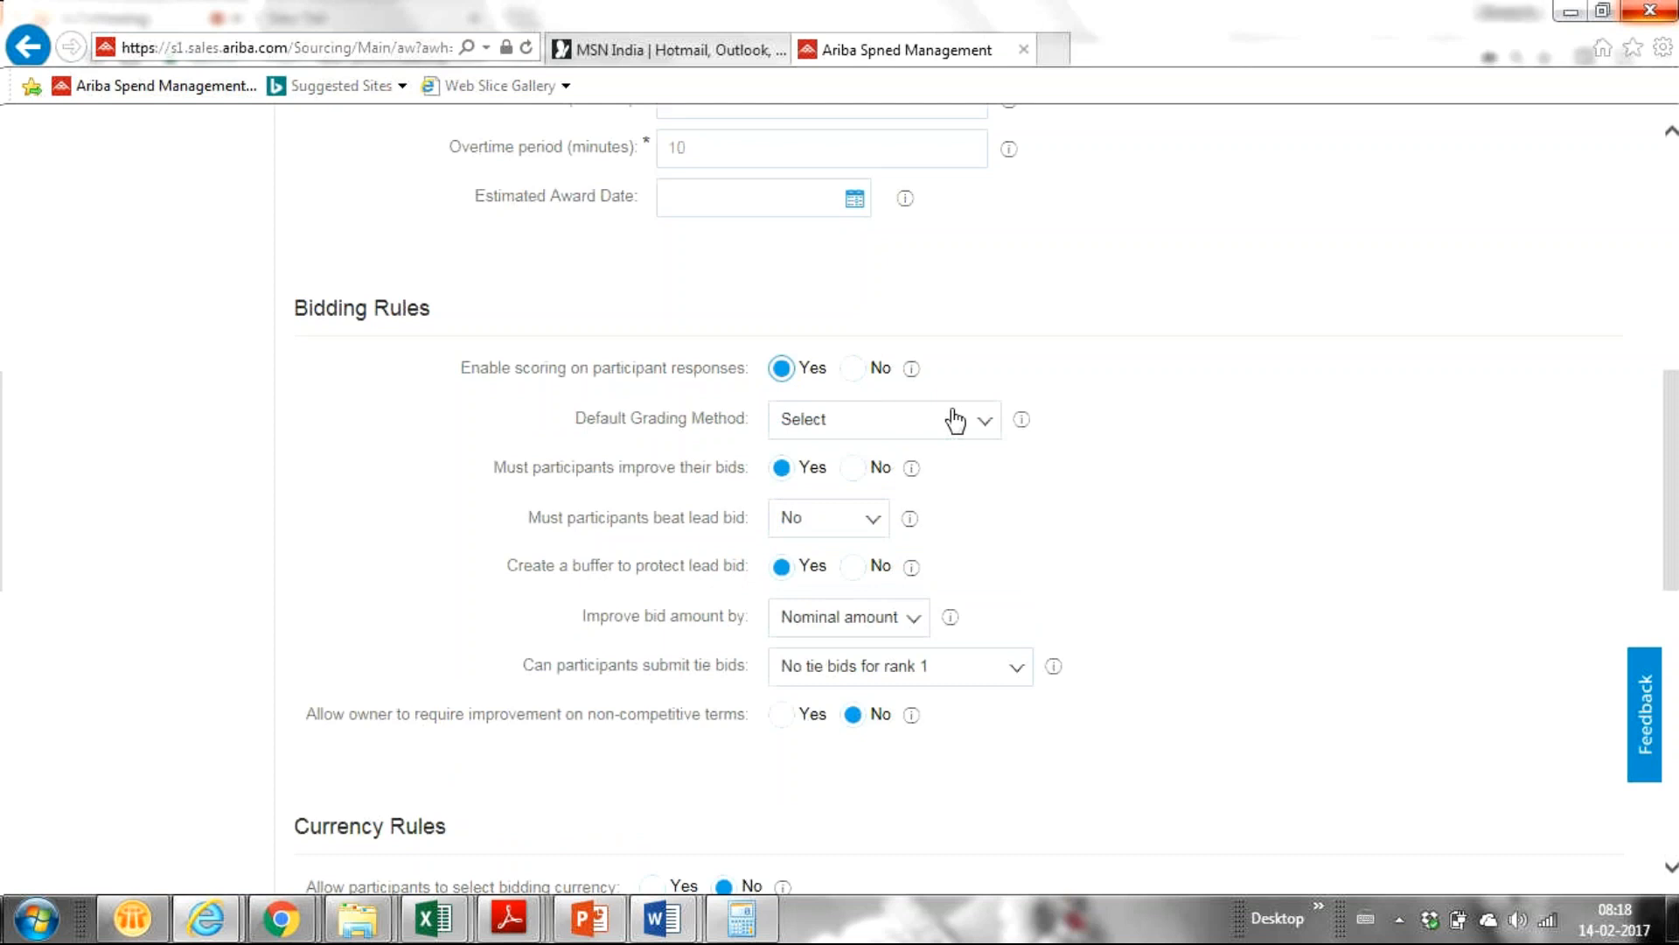
pyautogui.click(982, 424)
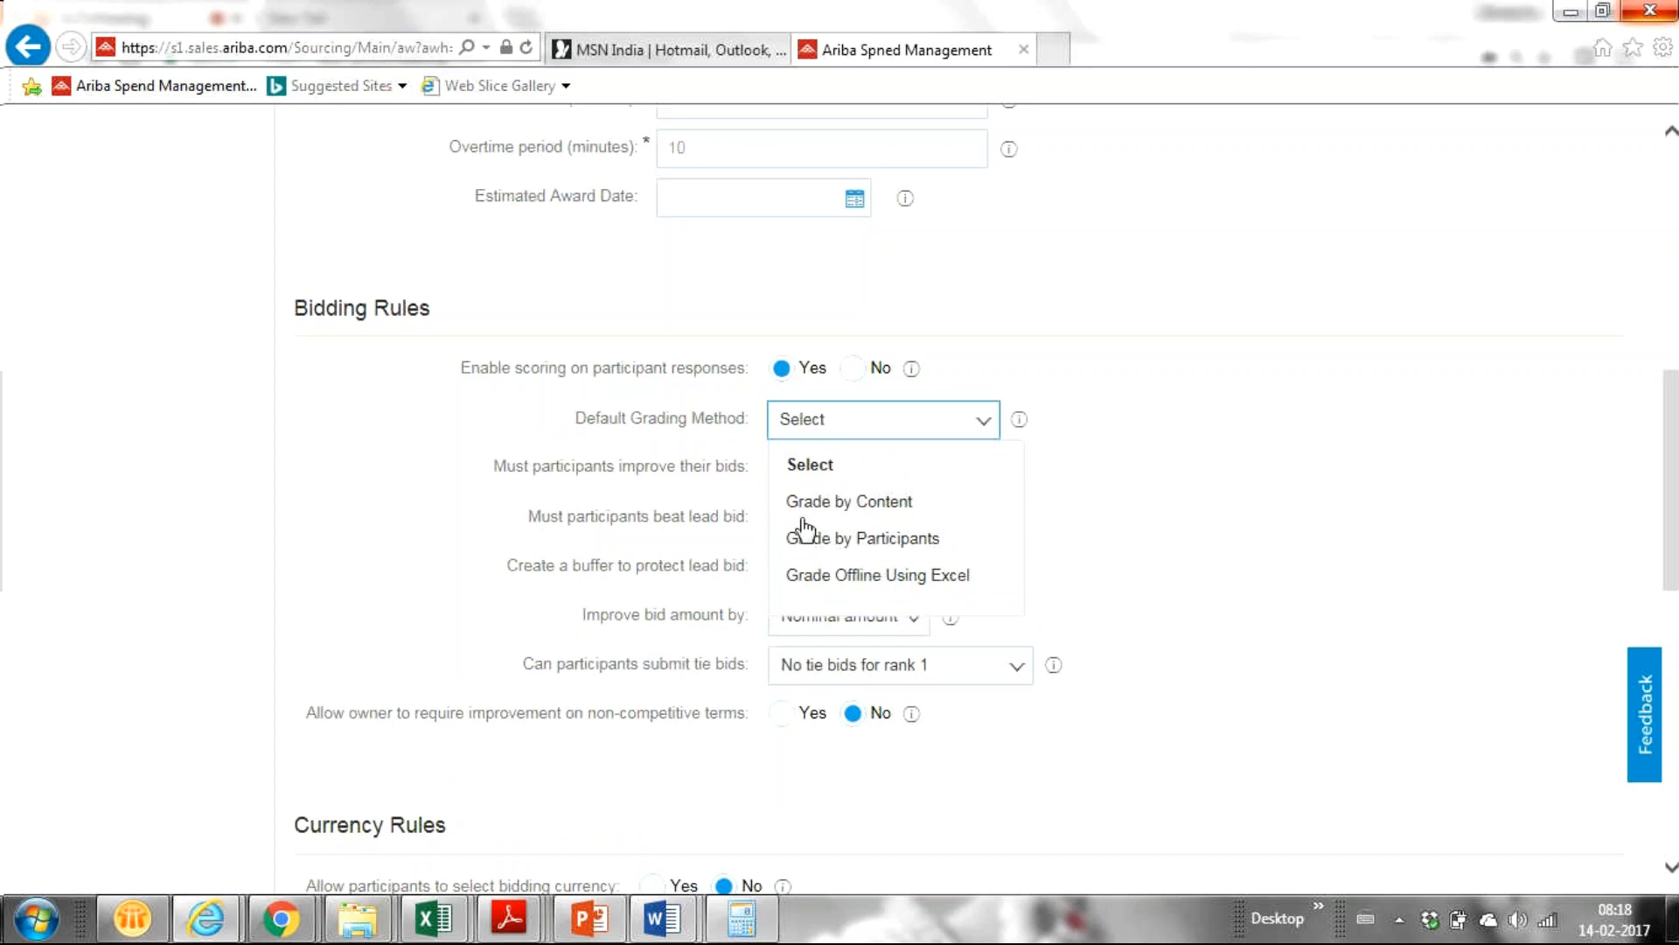
# Close the Default Grading Method list with Select unchanged and move down to Currency Rules.
pyautogui.click(1064, 512)
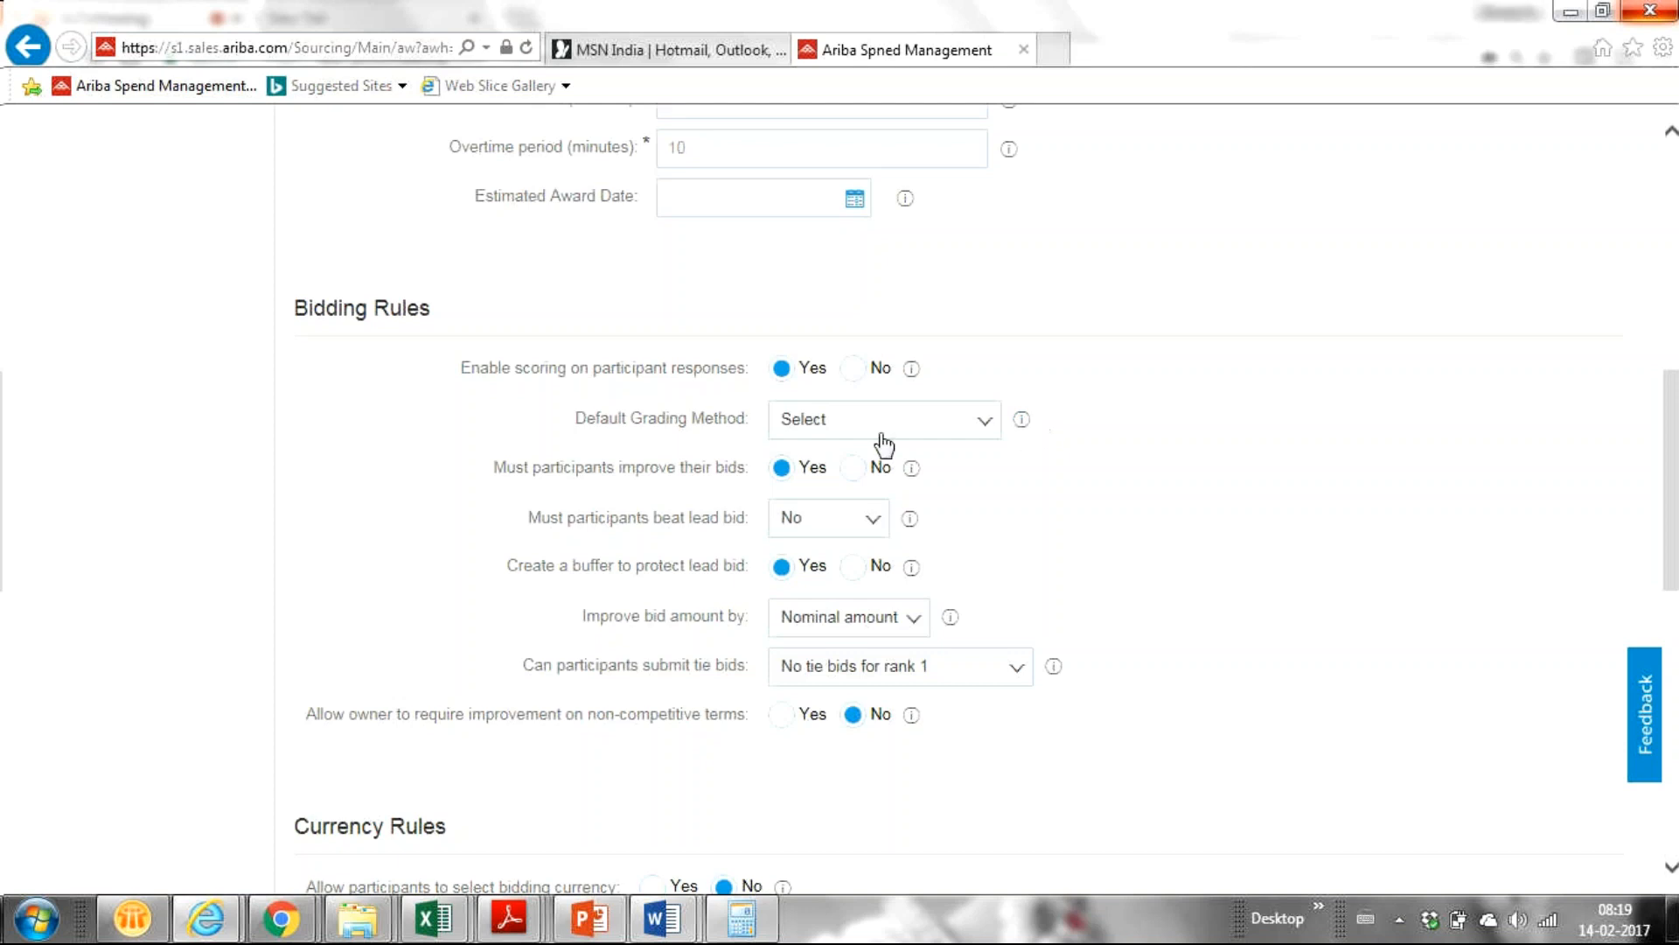
pyautogui.moveTo(1678, 498); pyautogui.dragTo(1653, 622)
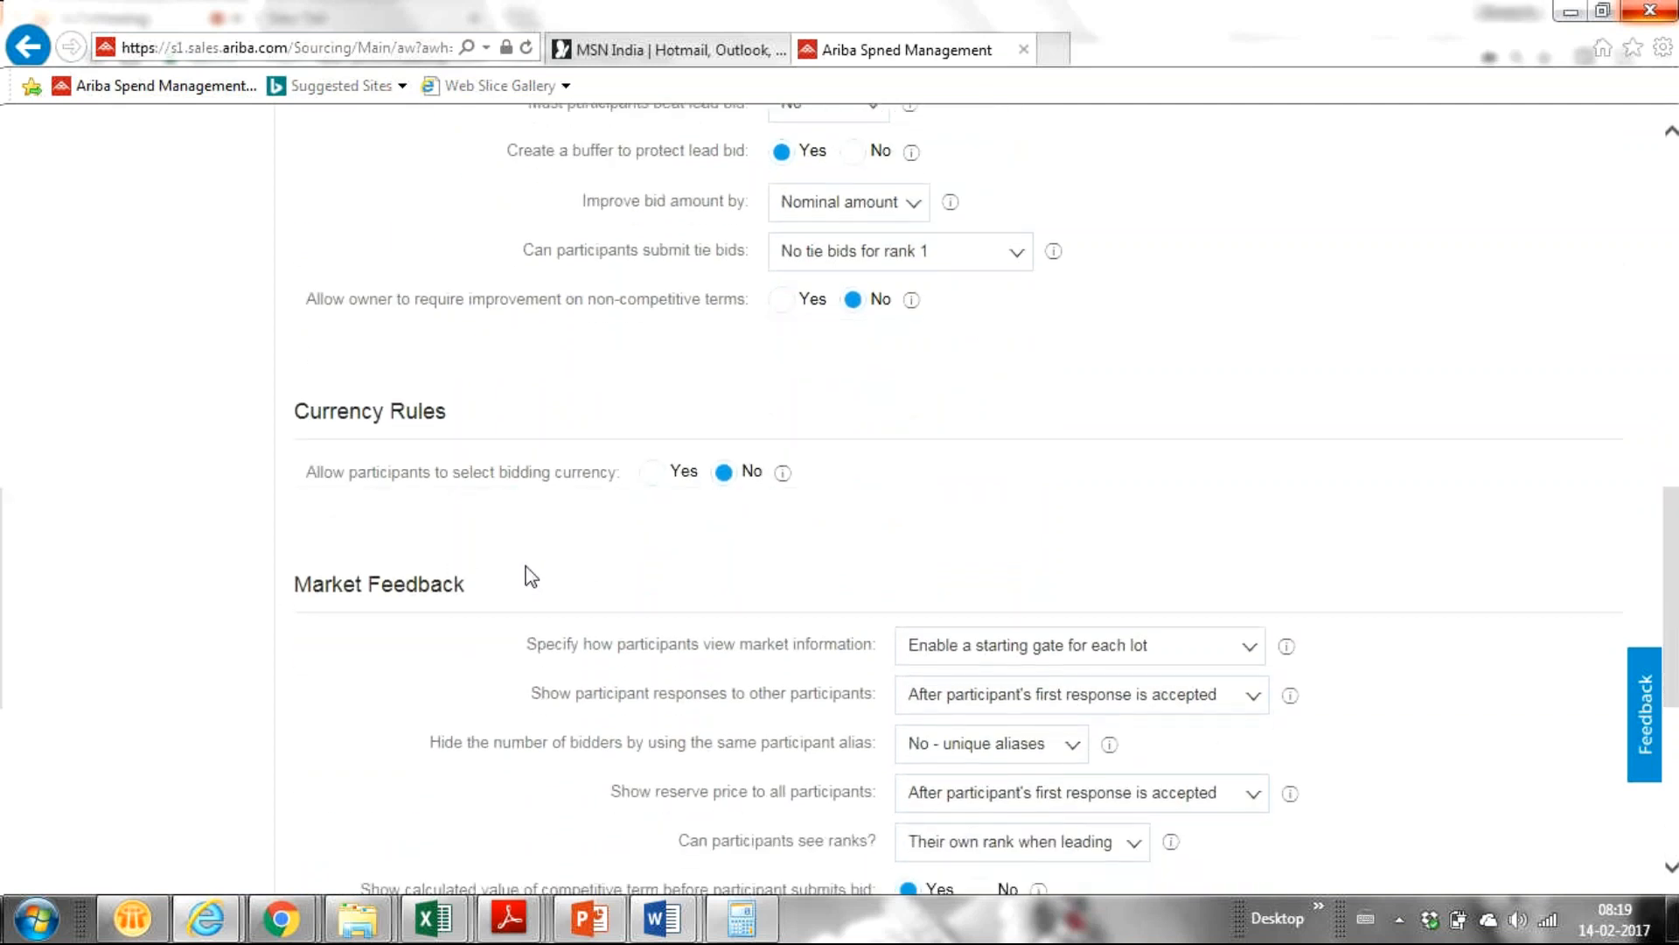
# Set 'Allow participants to select bidding currency' to Yes, keeping 'Create a buffer to protect lead bid' at Yes.
pyautogui.click(652, 474)
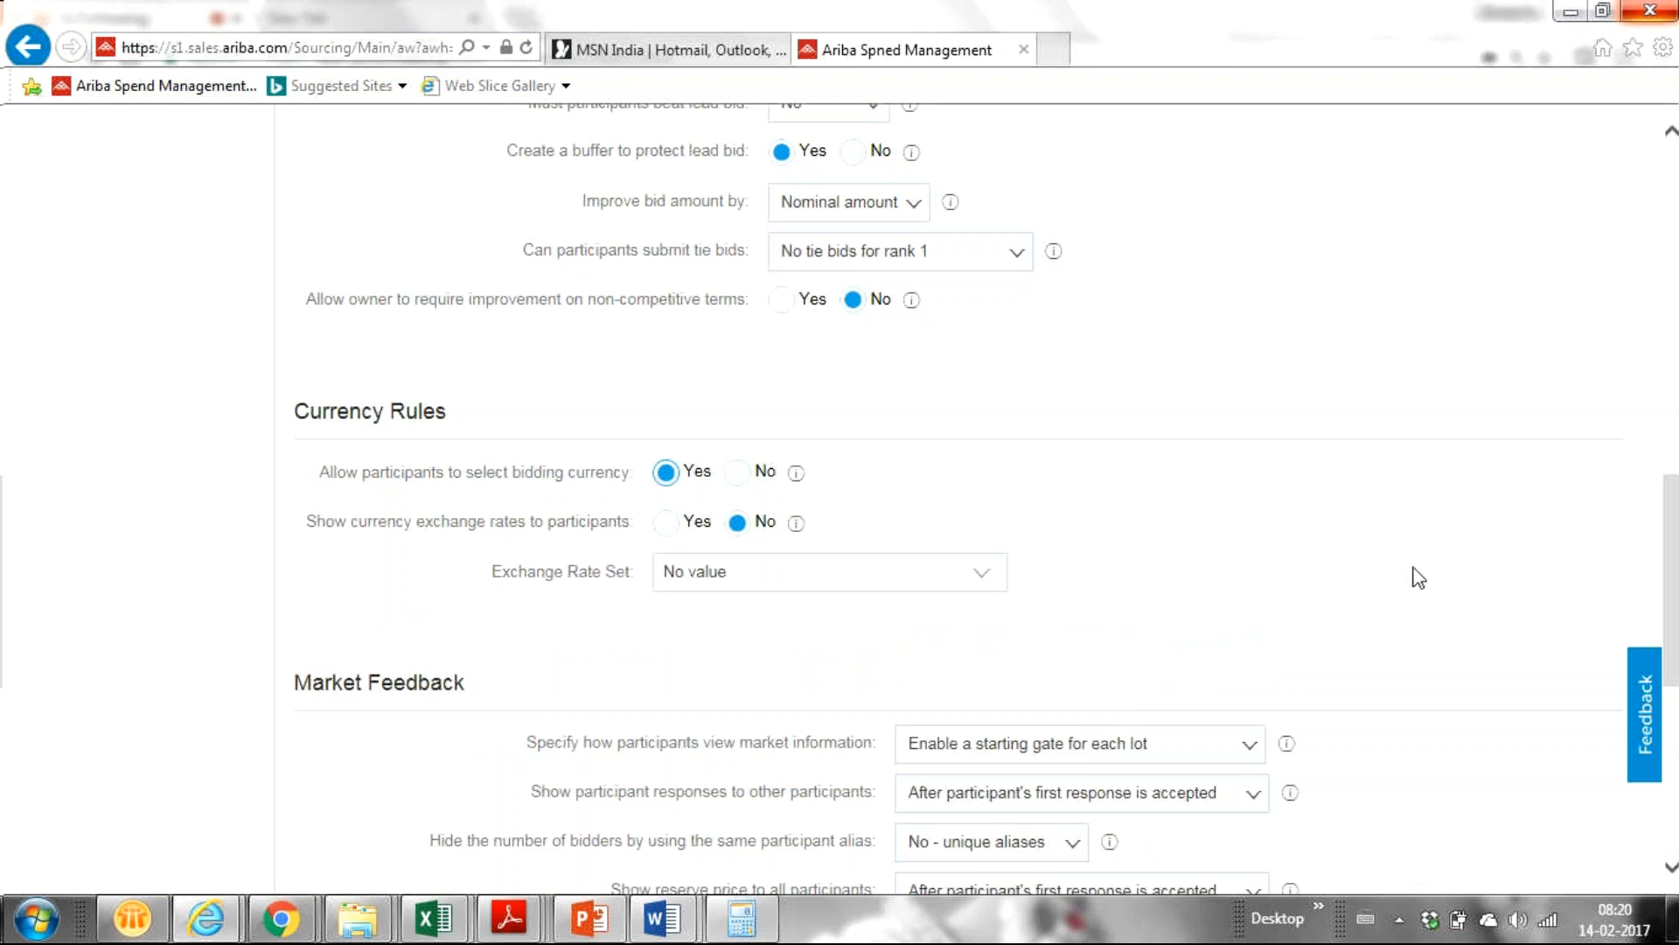
pyautogui.moveTo(1671, 604); pyautogui.dragTo(1654, 488)
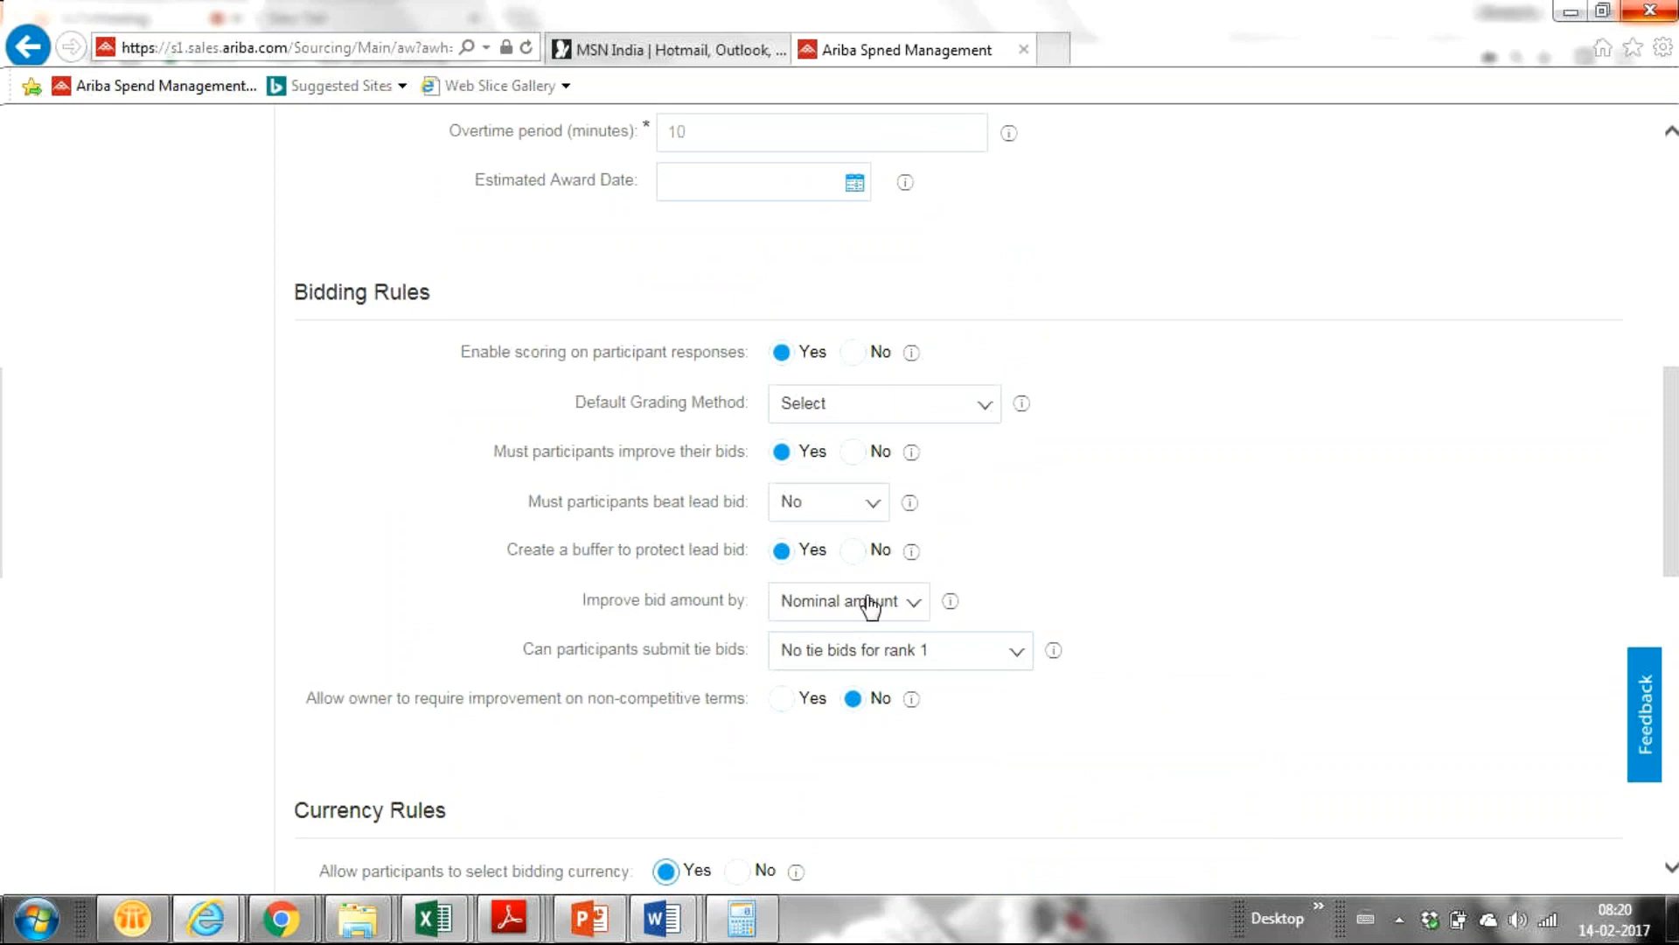
pyautogui.click(850, 552)
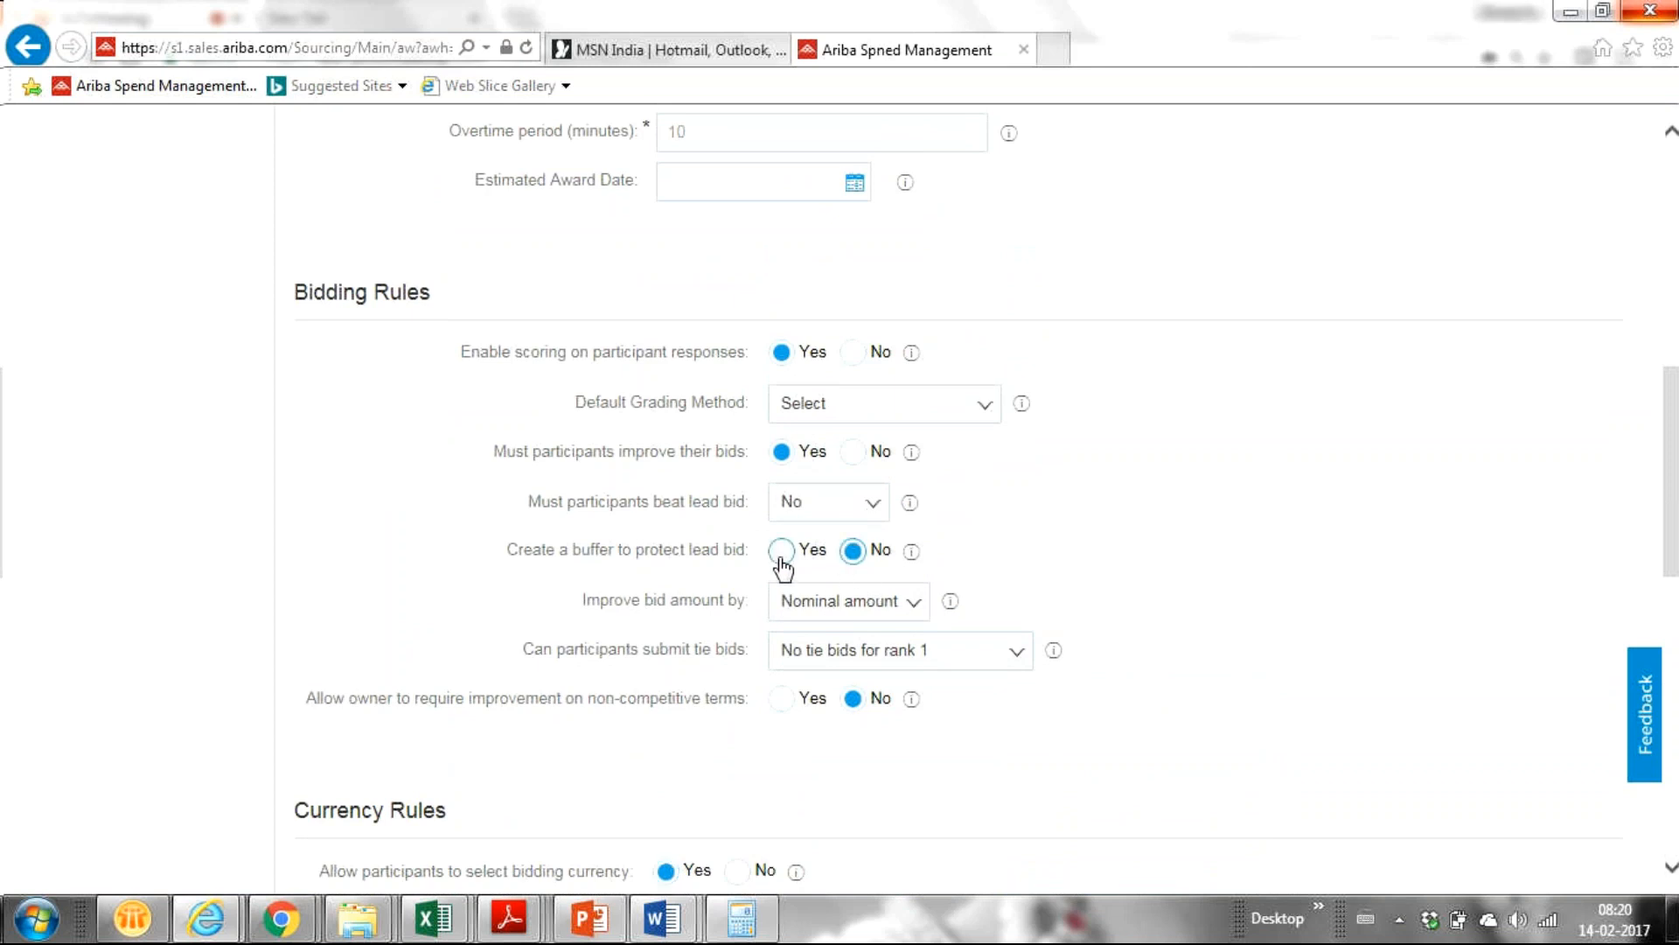
pyautogui.click(783, 568)
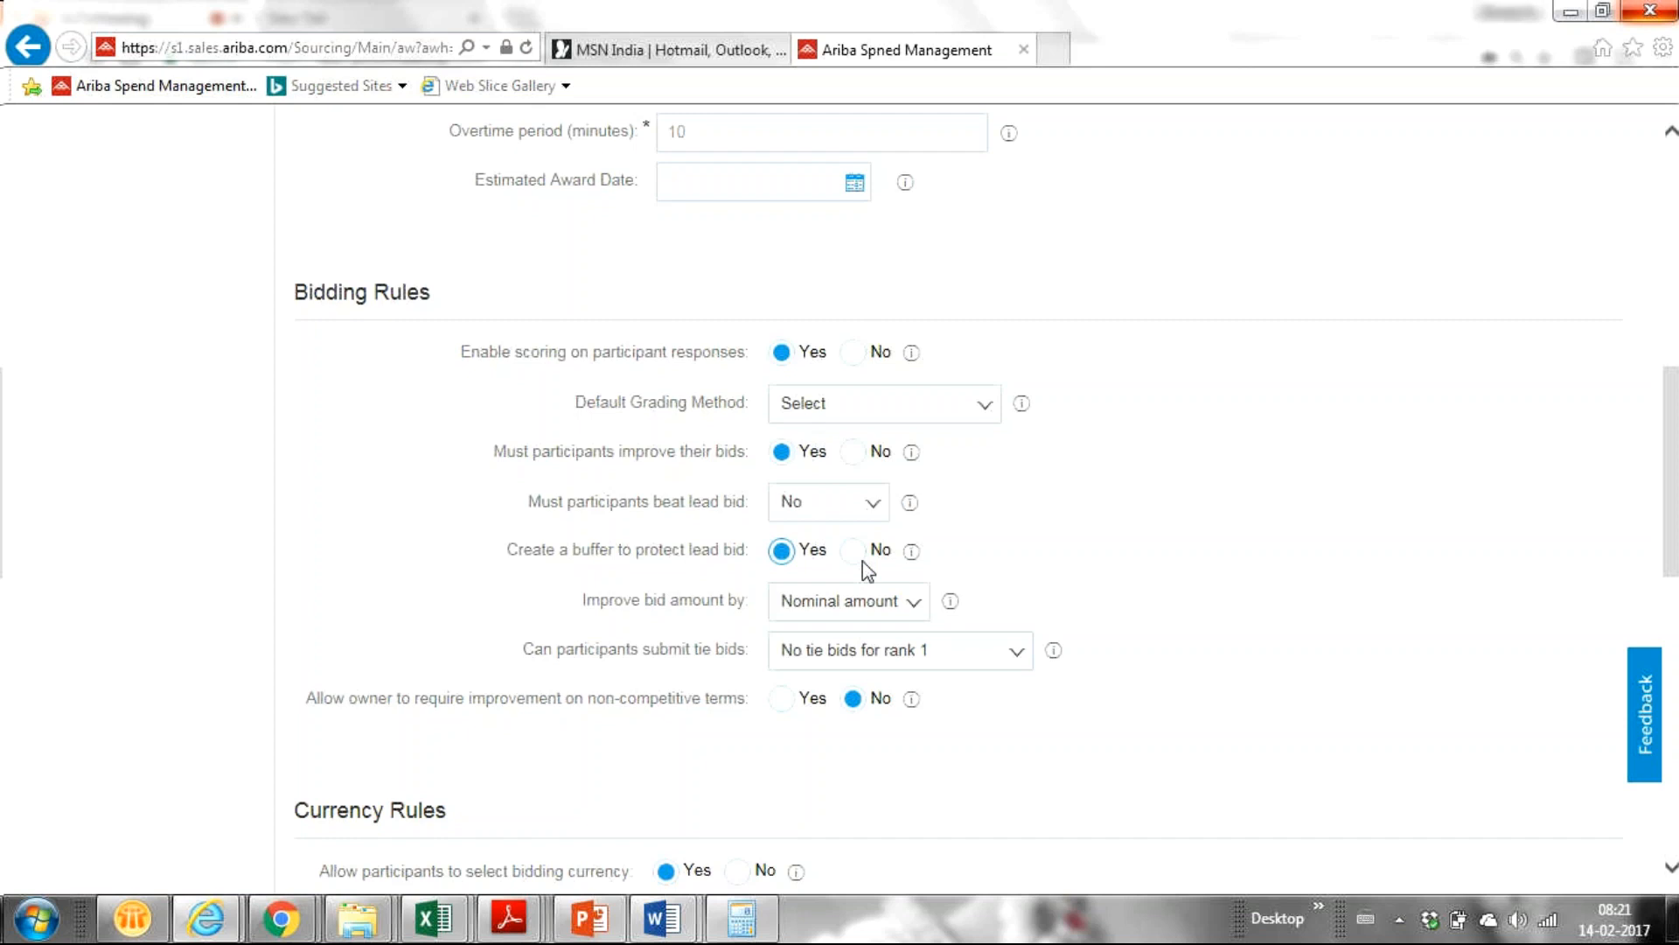
# Show the help text for 'Create a buffer to protect lead bid', explaining its front and rear limits.
pyautogui.click(910, 553)
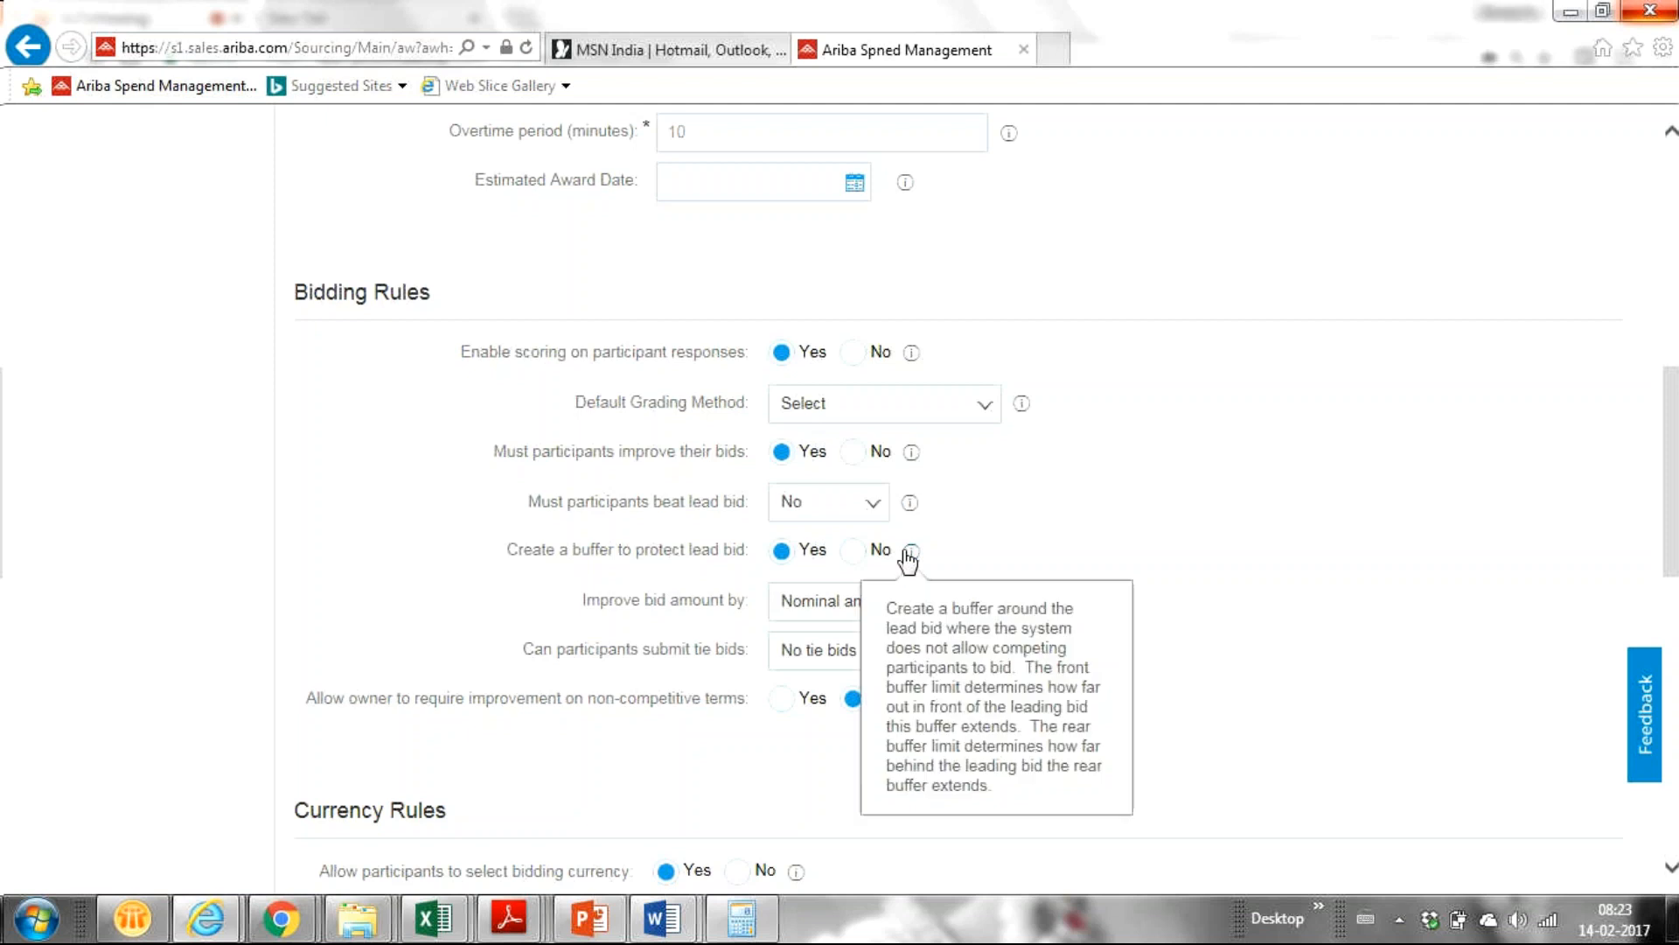
pyautogui.scroll(1, 1220, 477)
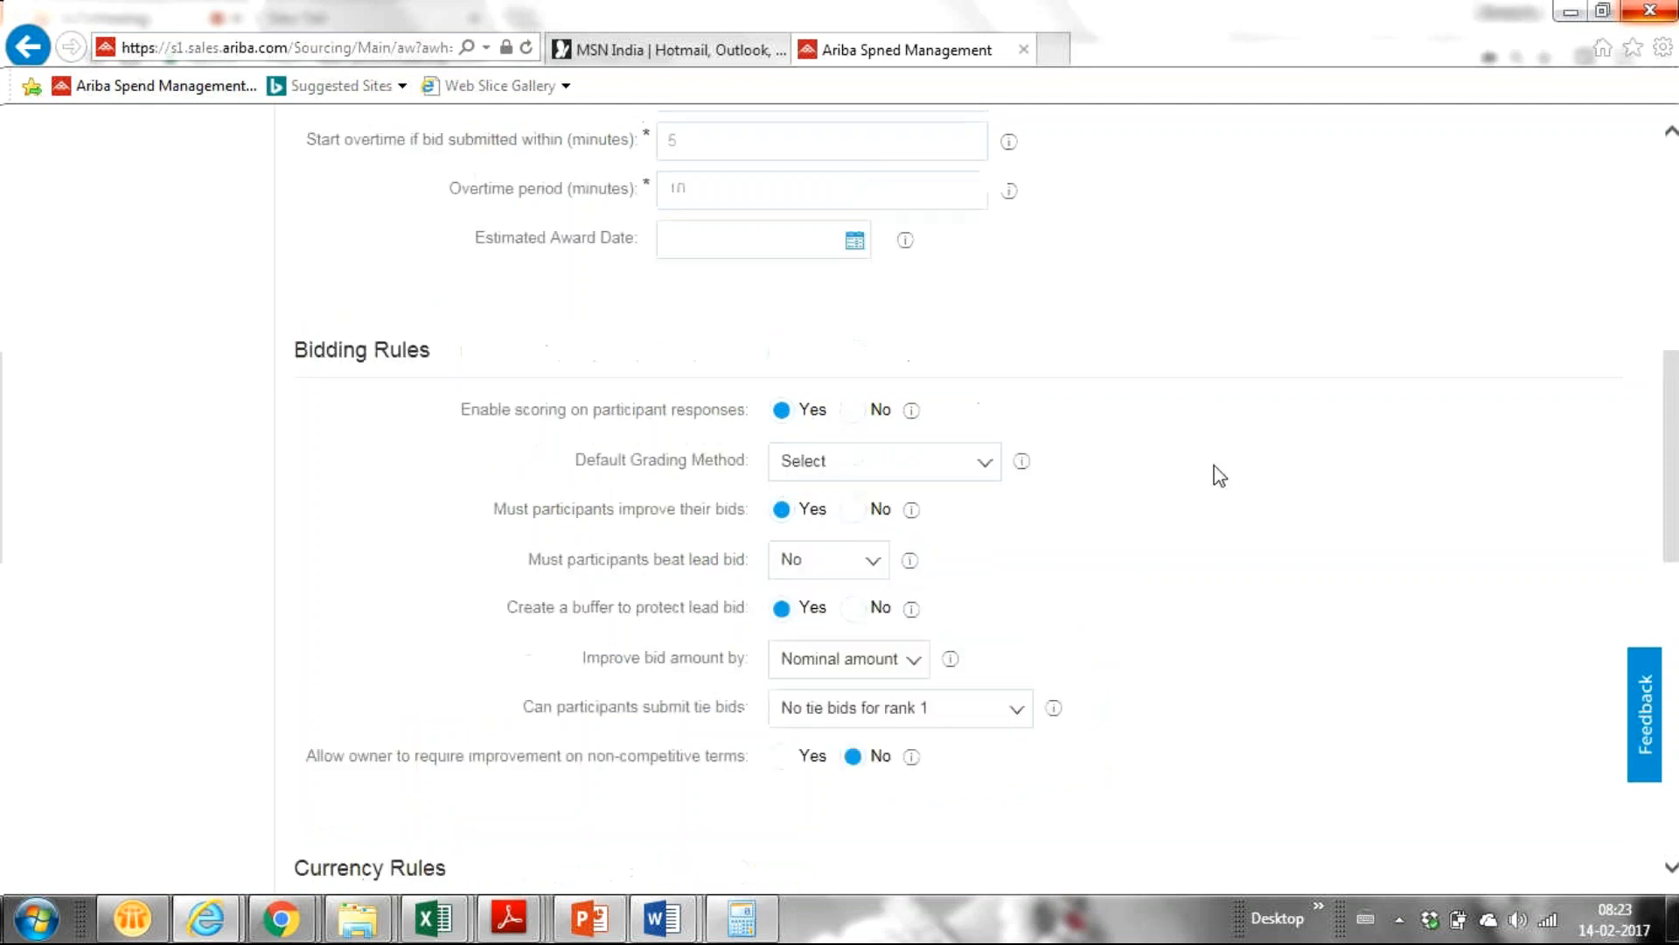
pyautogui.scroll(-4, 1220, 476)
pyautogui.scroll(-5, 1220, 477)
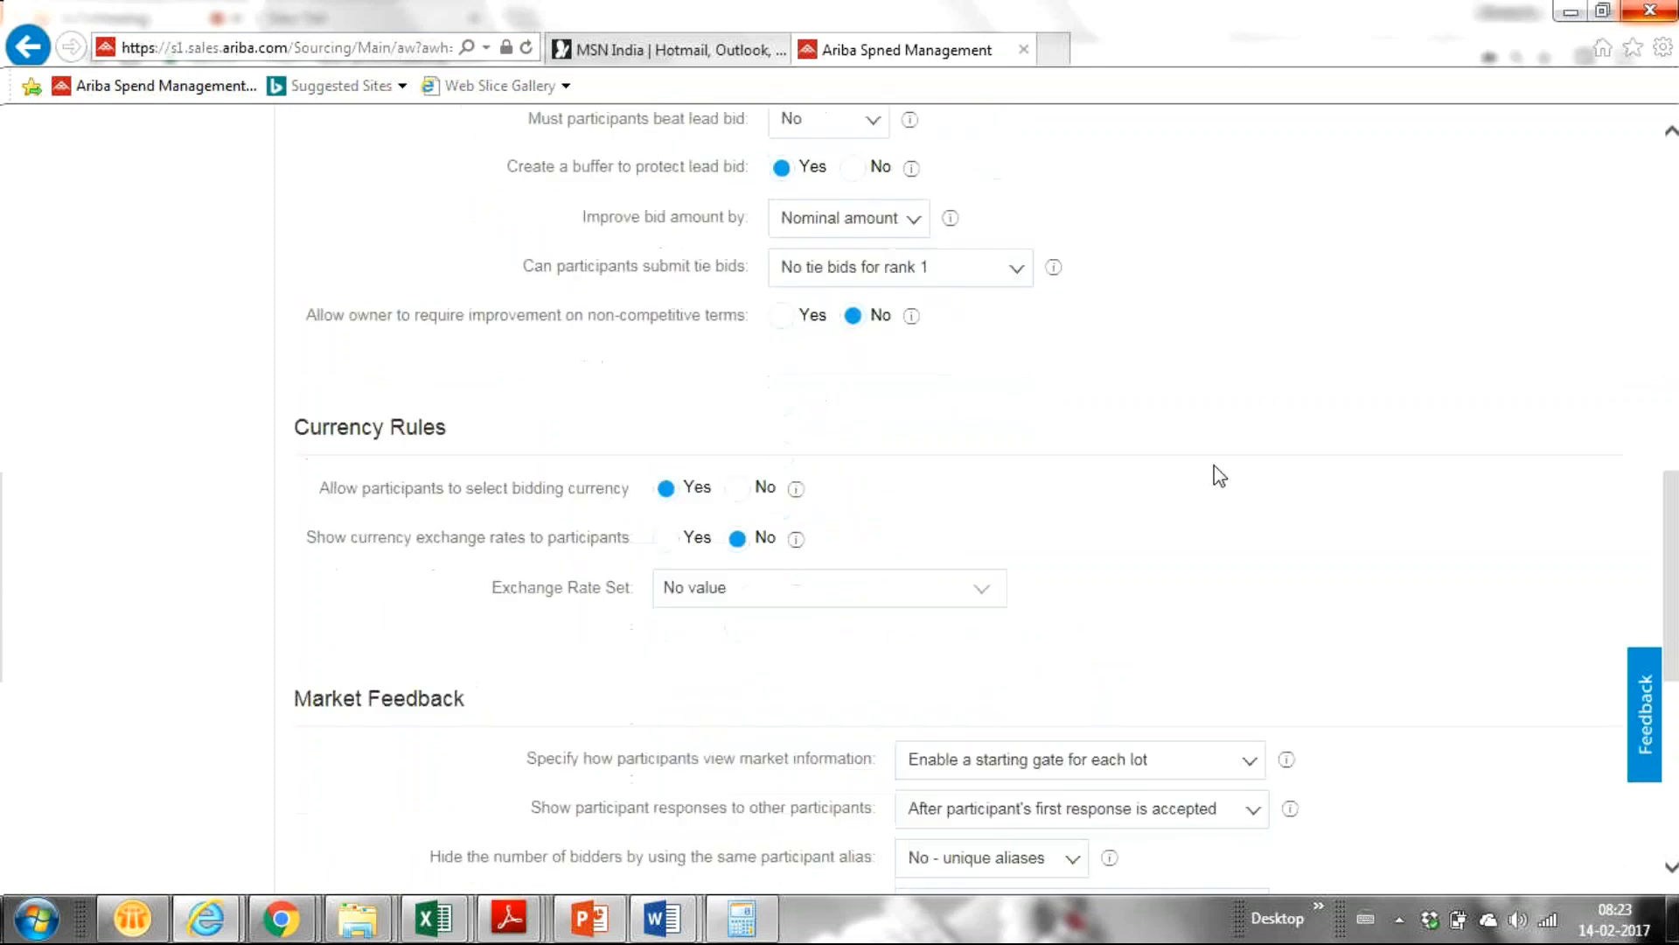
pyautogui.scroll(1, 1218, 476)
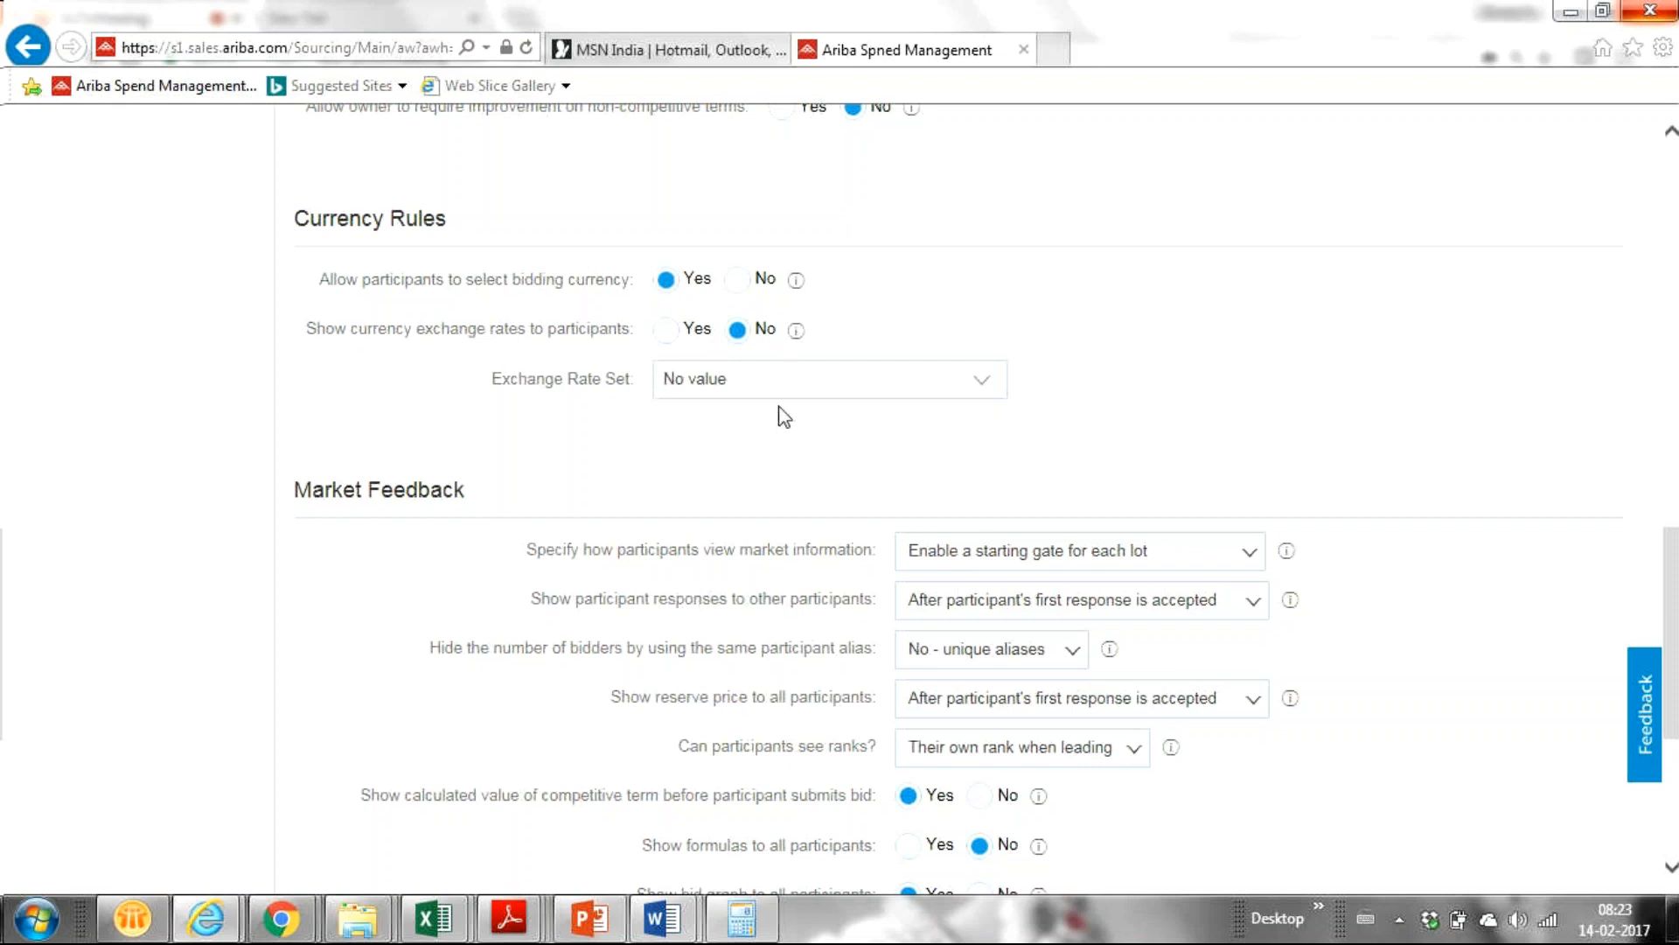
pyautogui.click(984, 381)
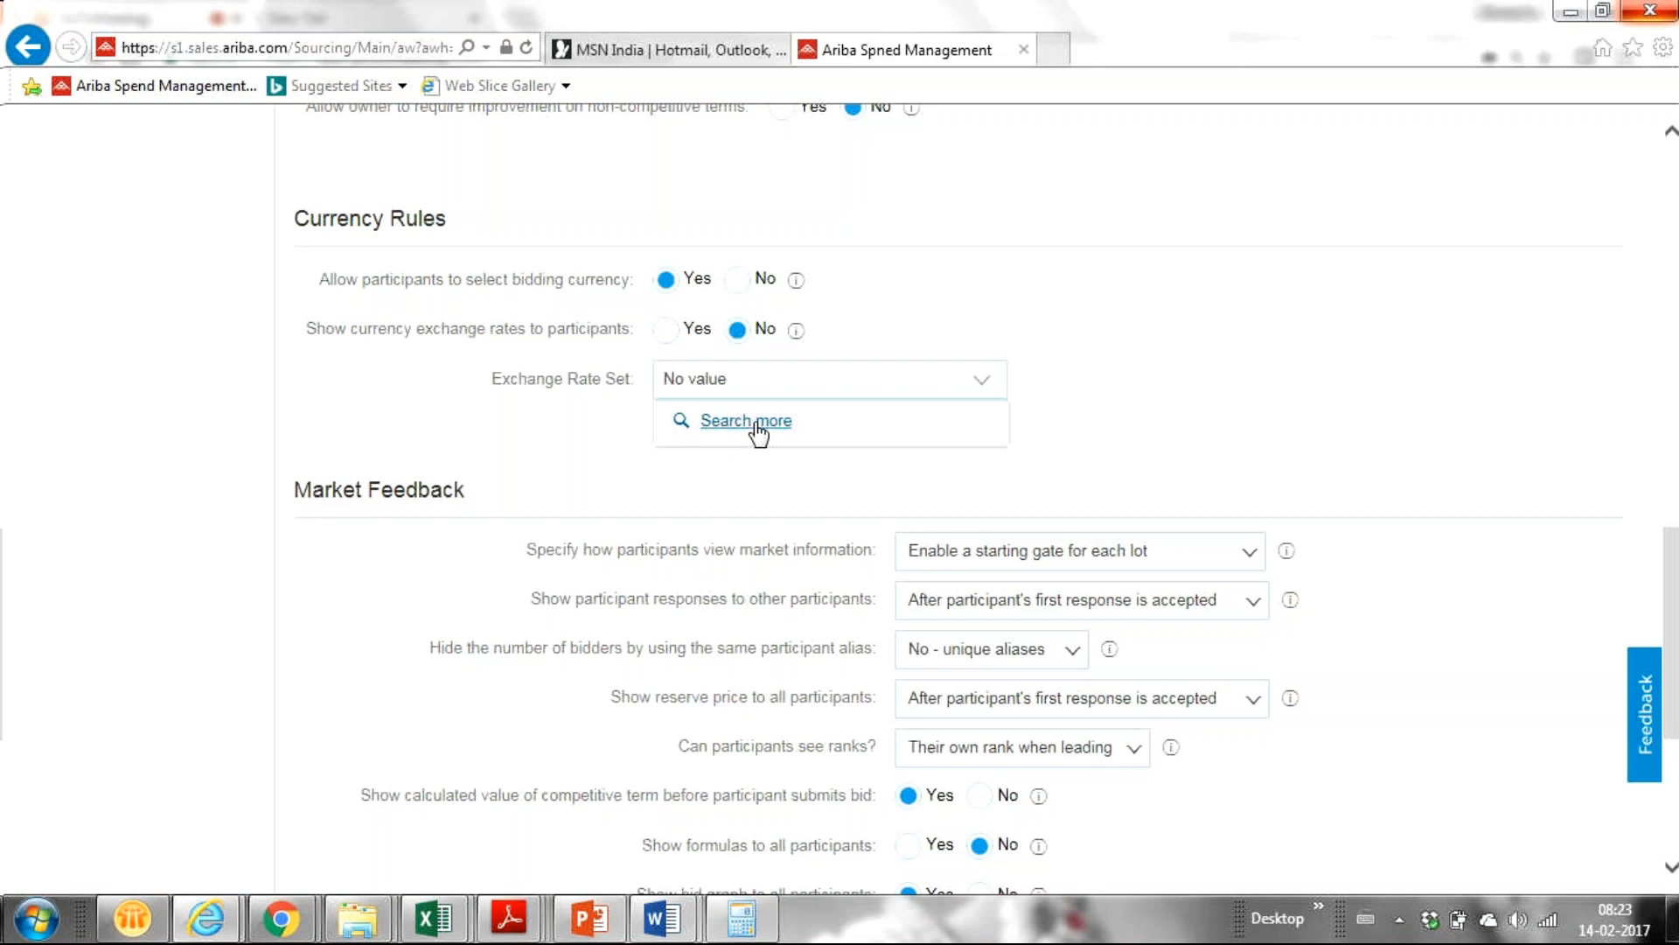
pyautogui.click(554, 451)
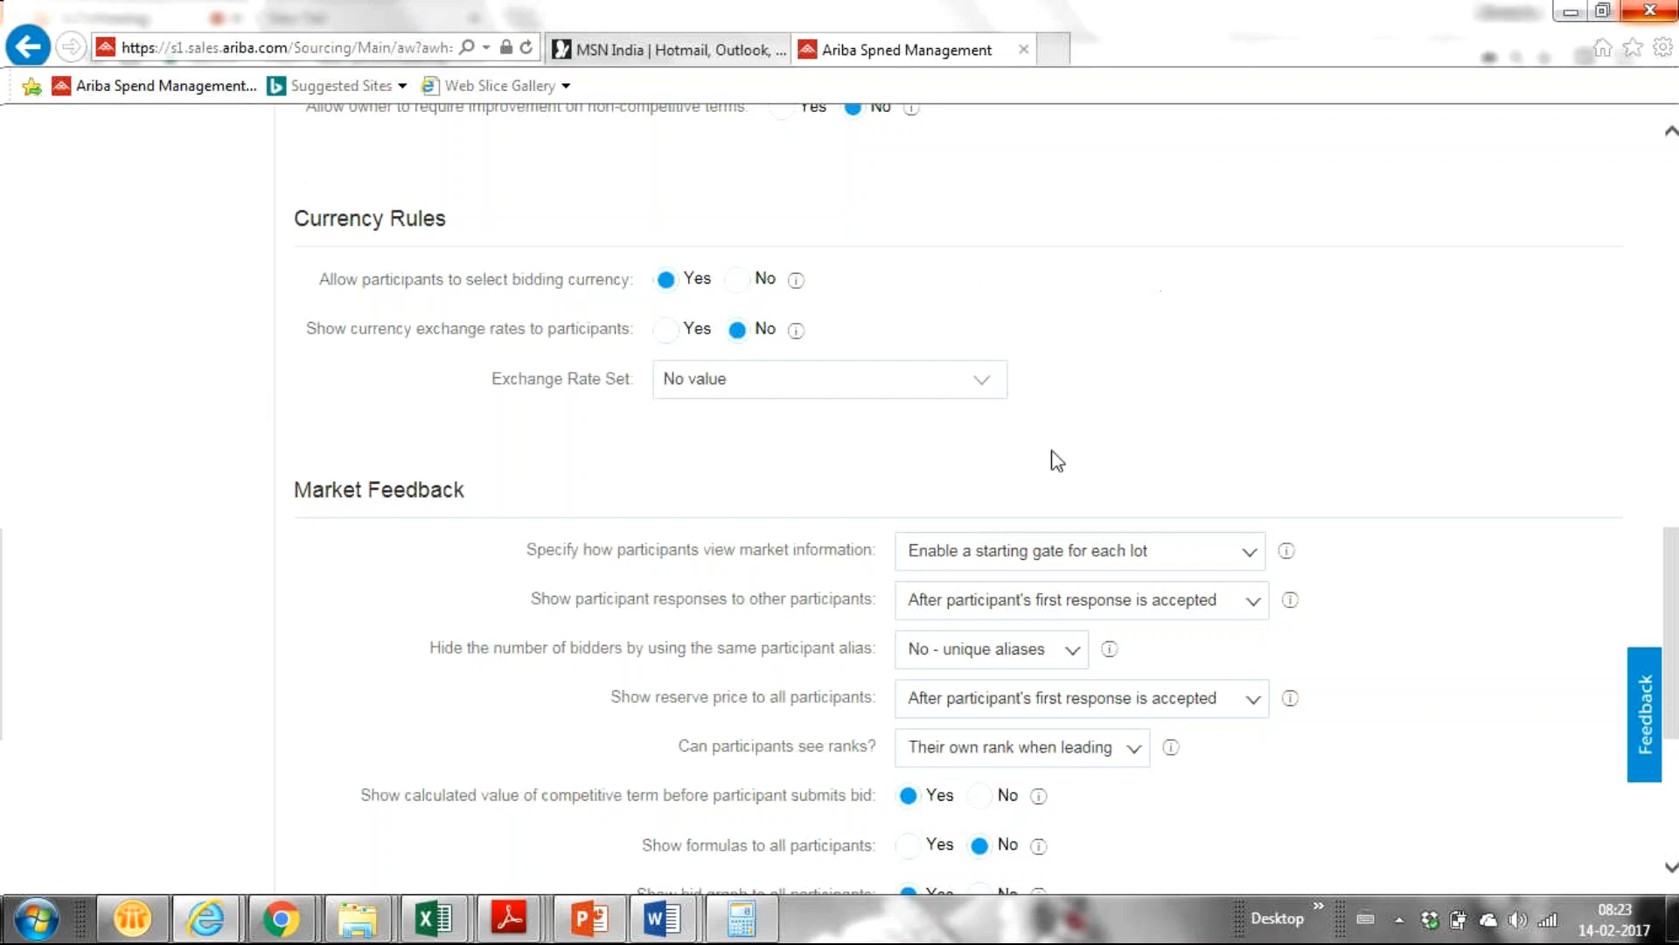
pyautogui.scroll(1, 239, 487)
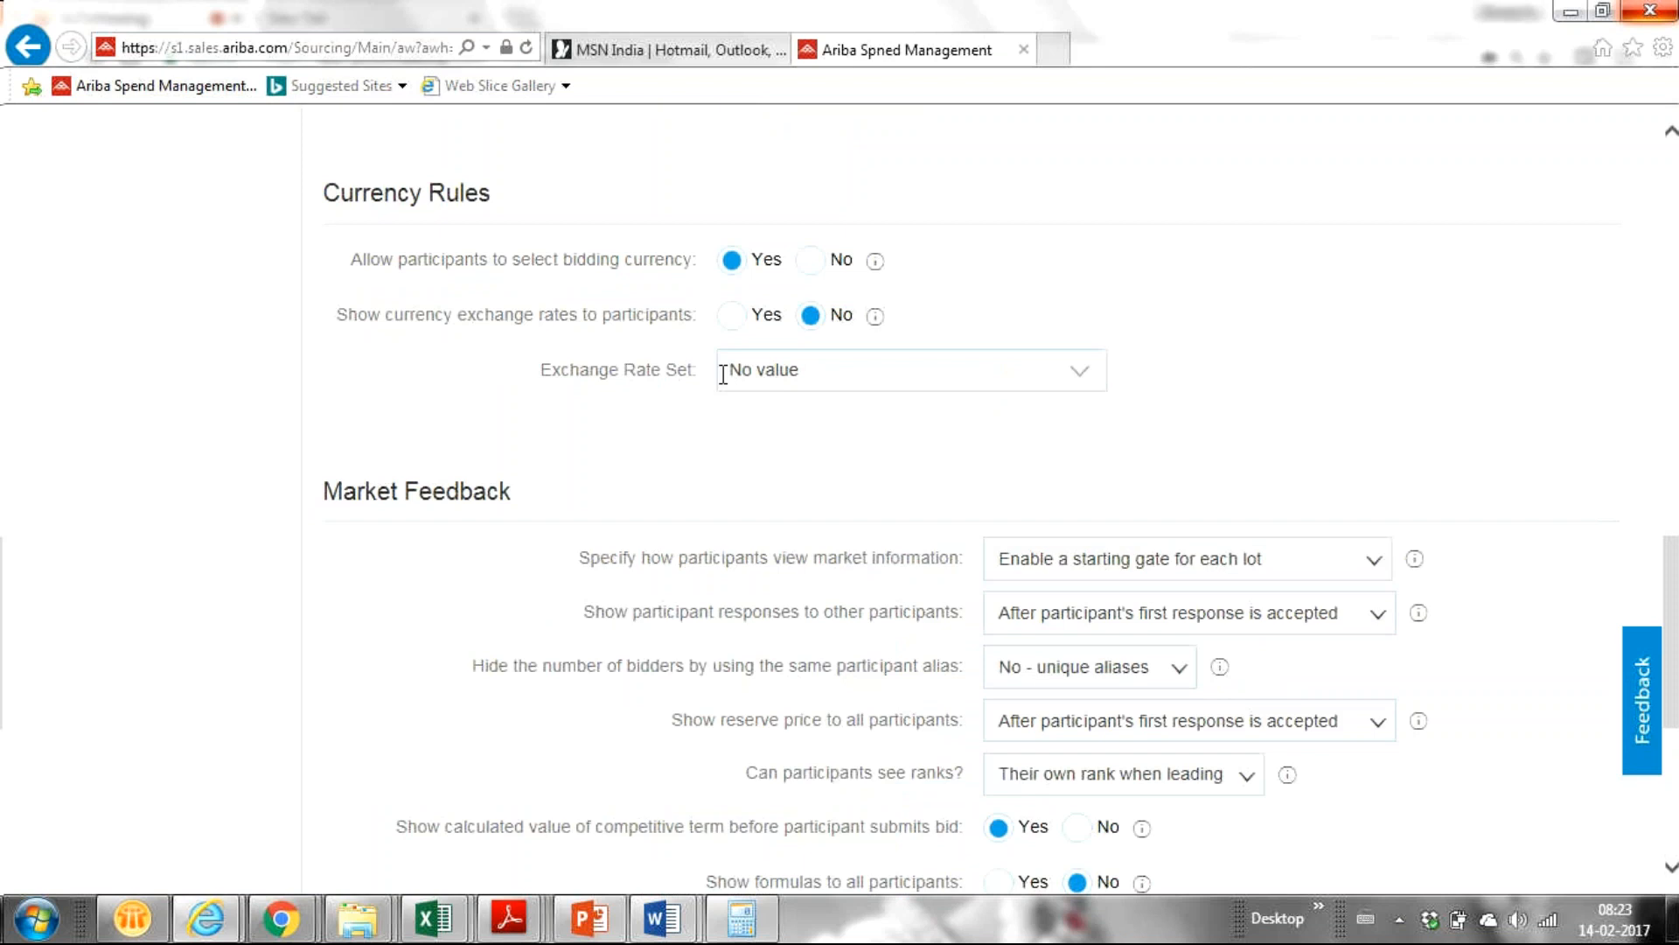
pyautogui.scroll(-1, 722, 374)
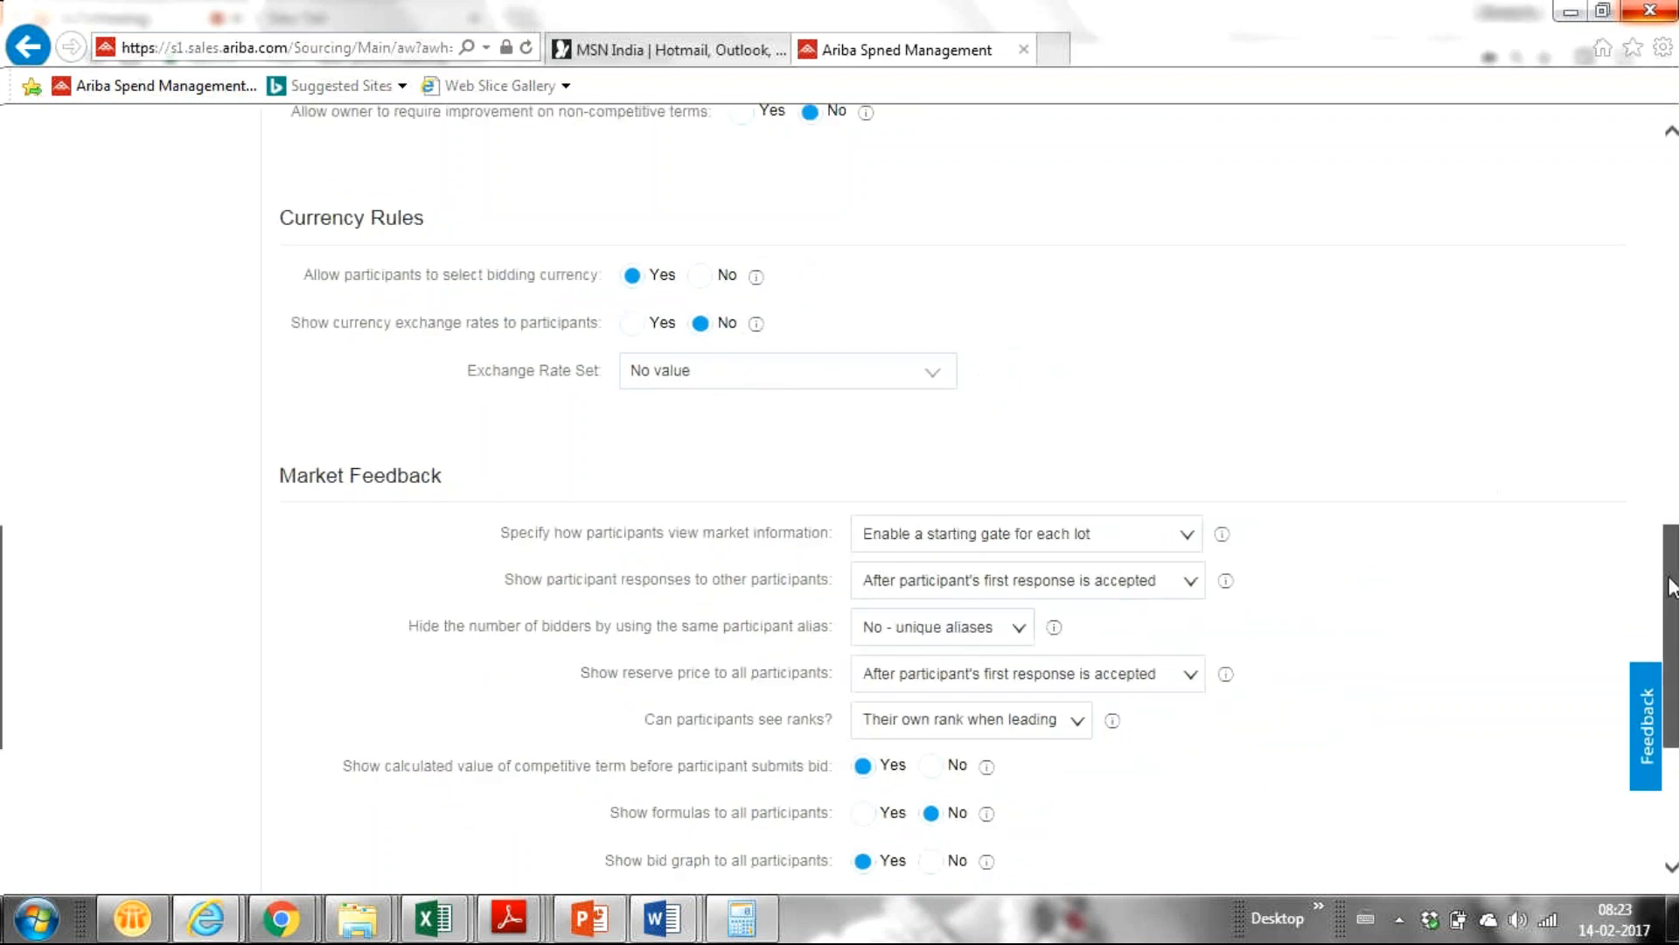
pyautogui.moveTo(1671, 586); pyautogui.dragTo(1675, 605)
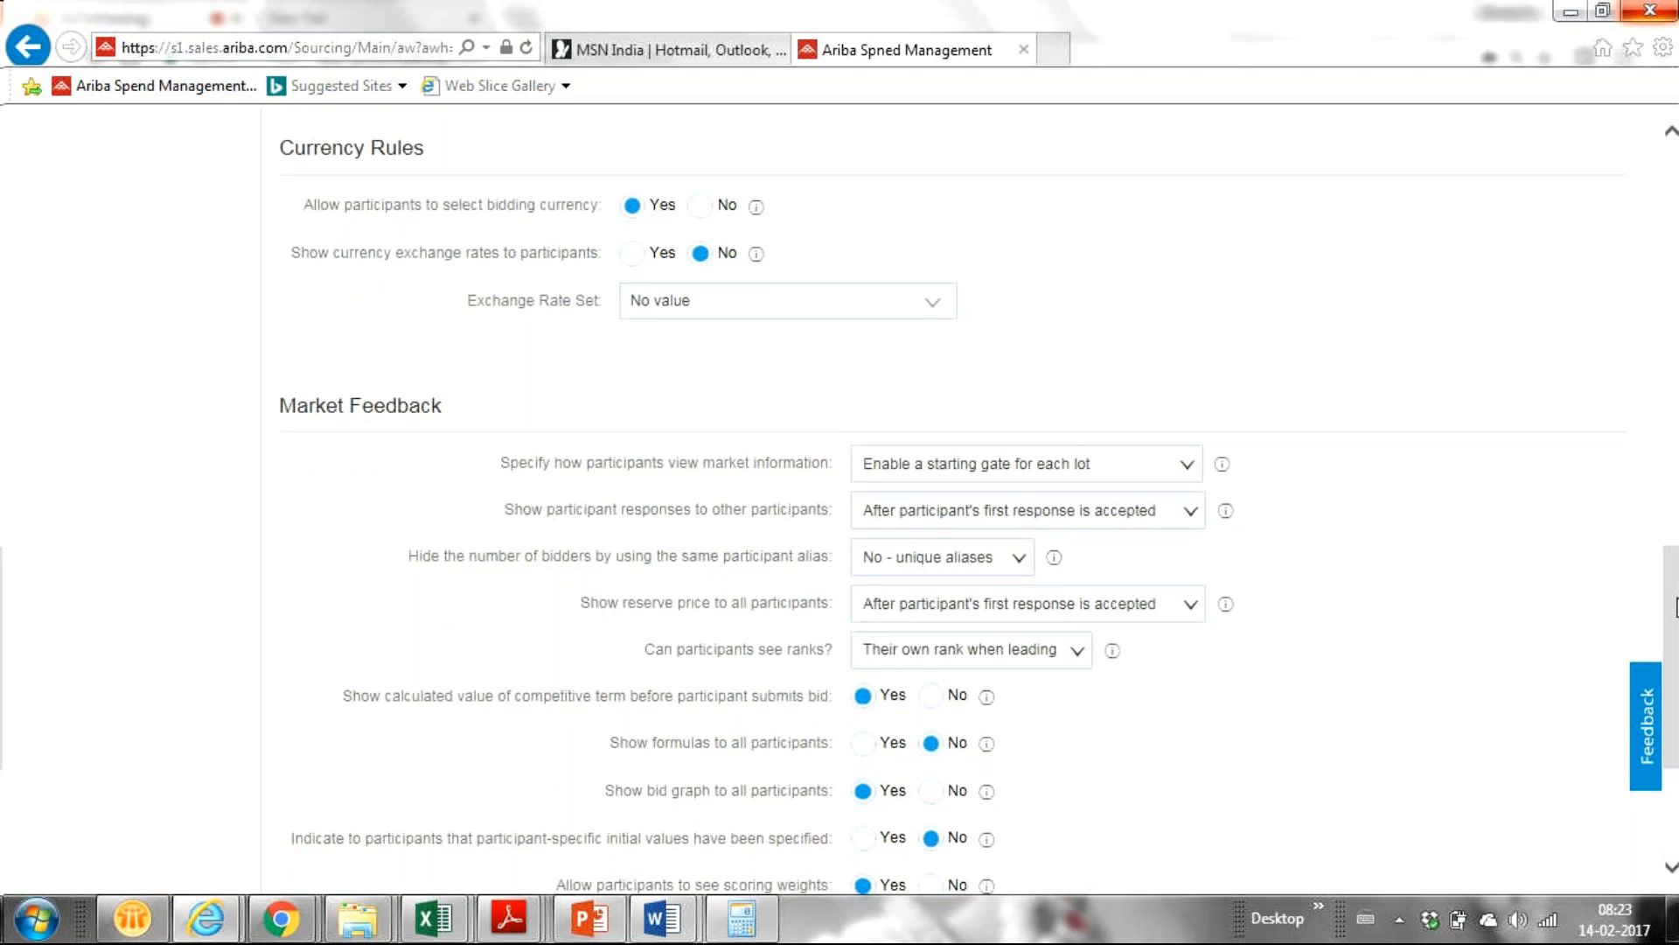
pyautogui.scroll(1, 1677, 607)
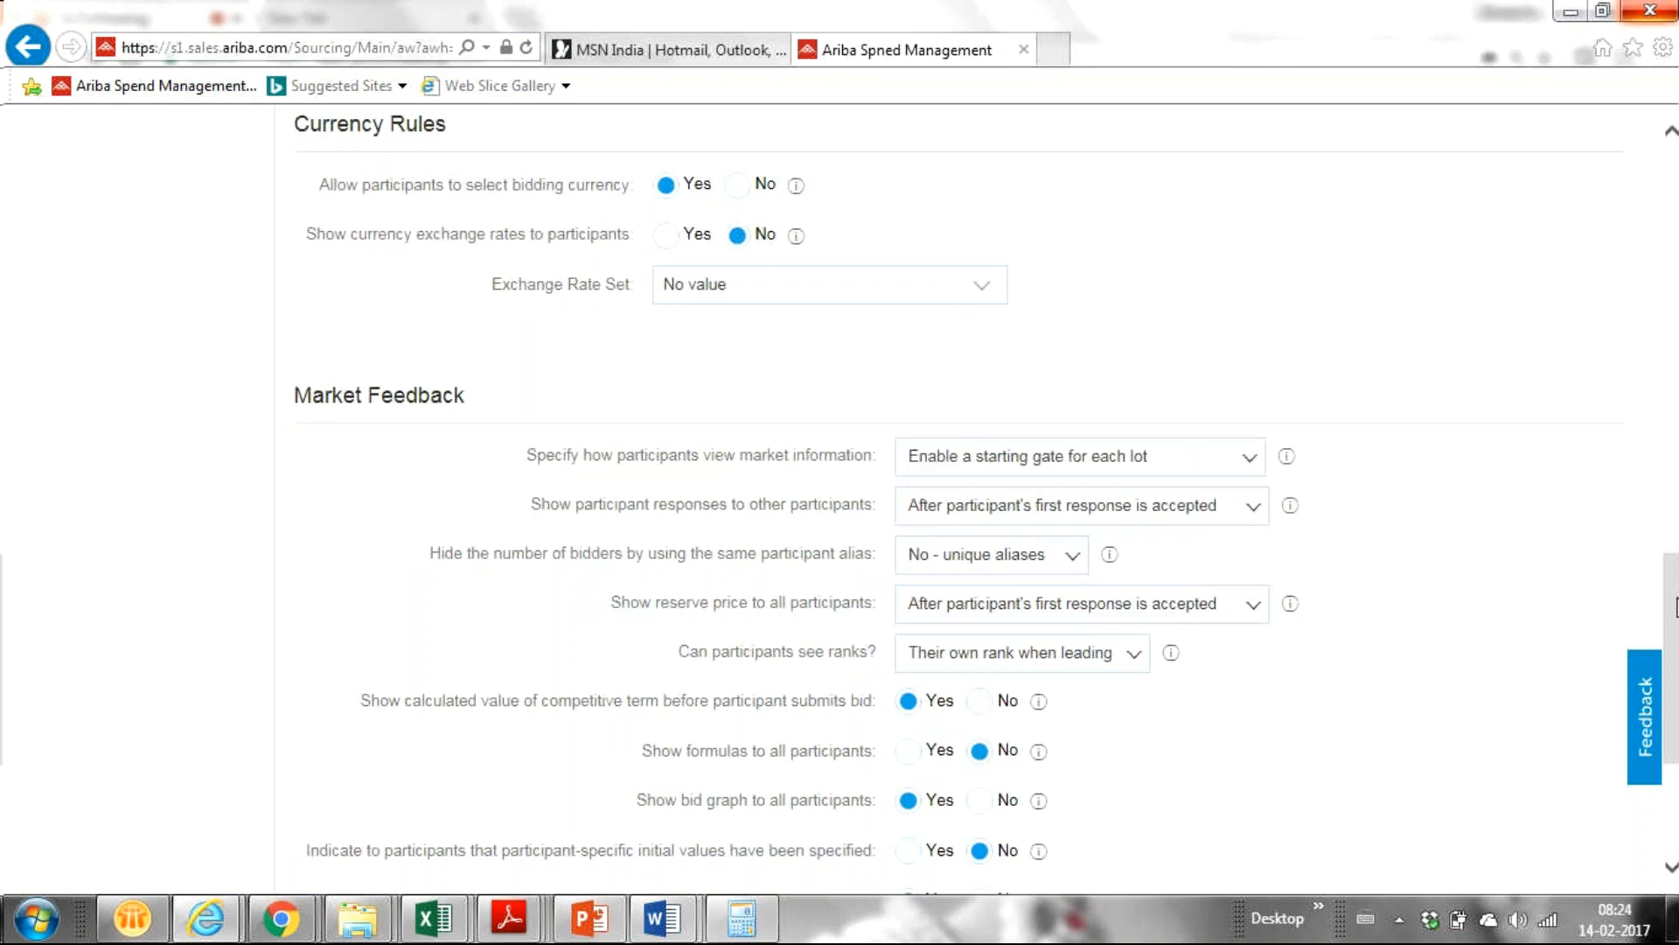
pyautogui.scroll(-2, 1677, 607)
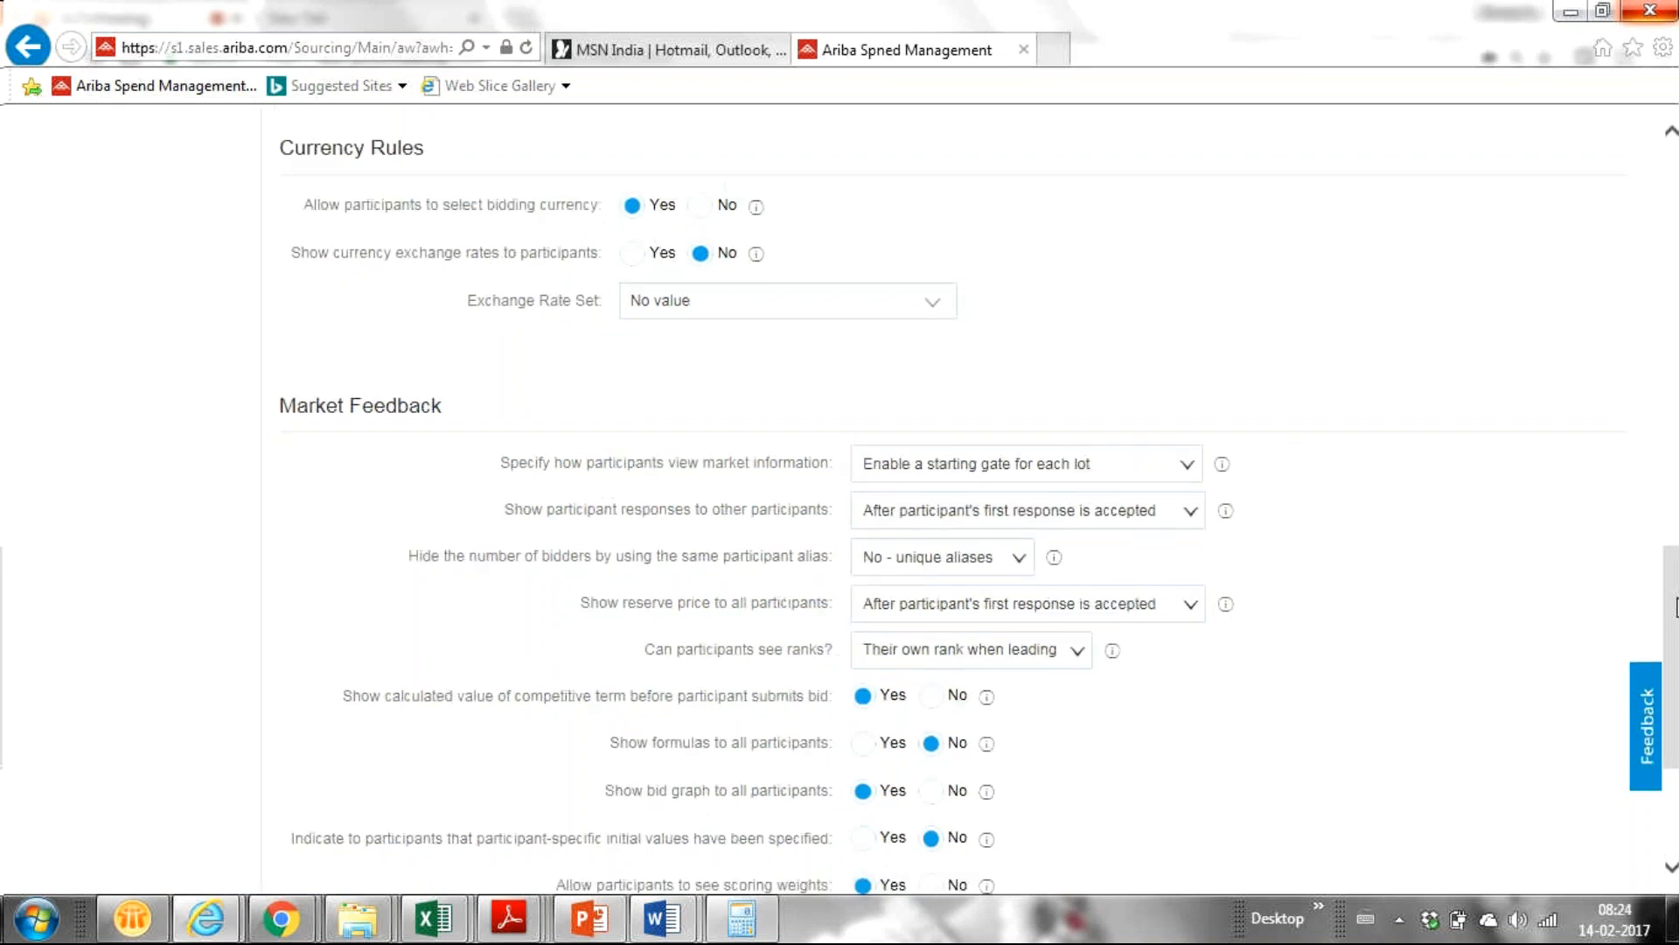
pyautogui.scroll(-1, 1677, 607)
pyautogui.scroll(1, 1676, 607)
pyautogui.scroll(2, 1676, 607)
pyautogui.scroll(1, 1677, 607)
pyautogui.scroll(2, 1677, 607)
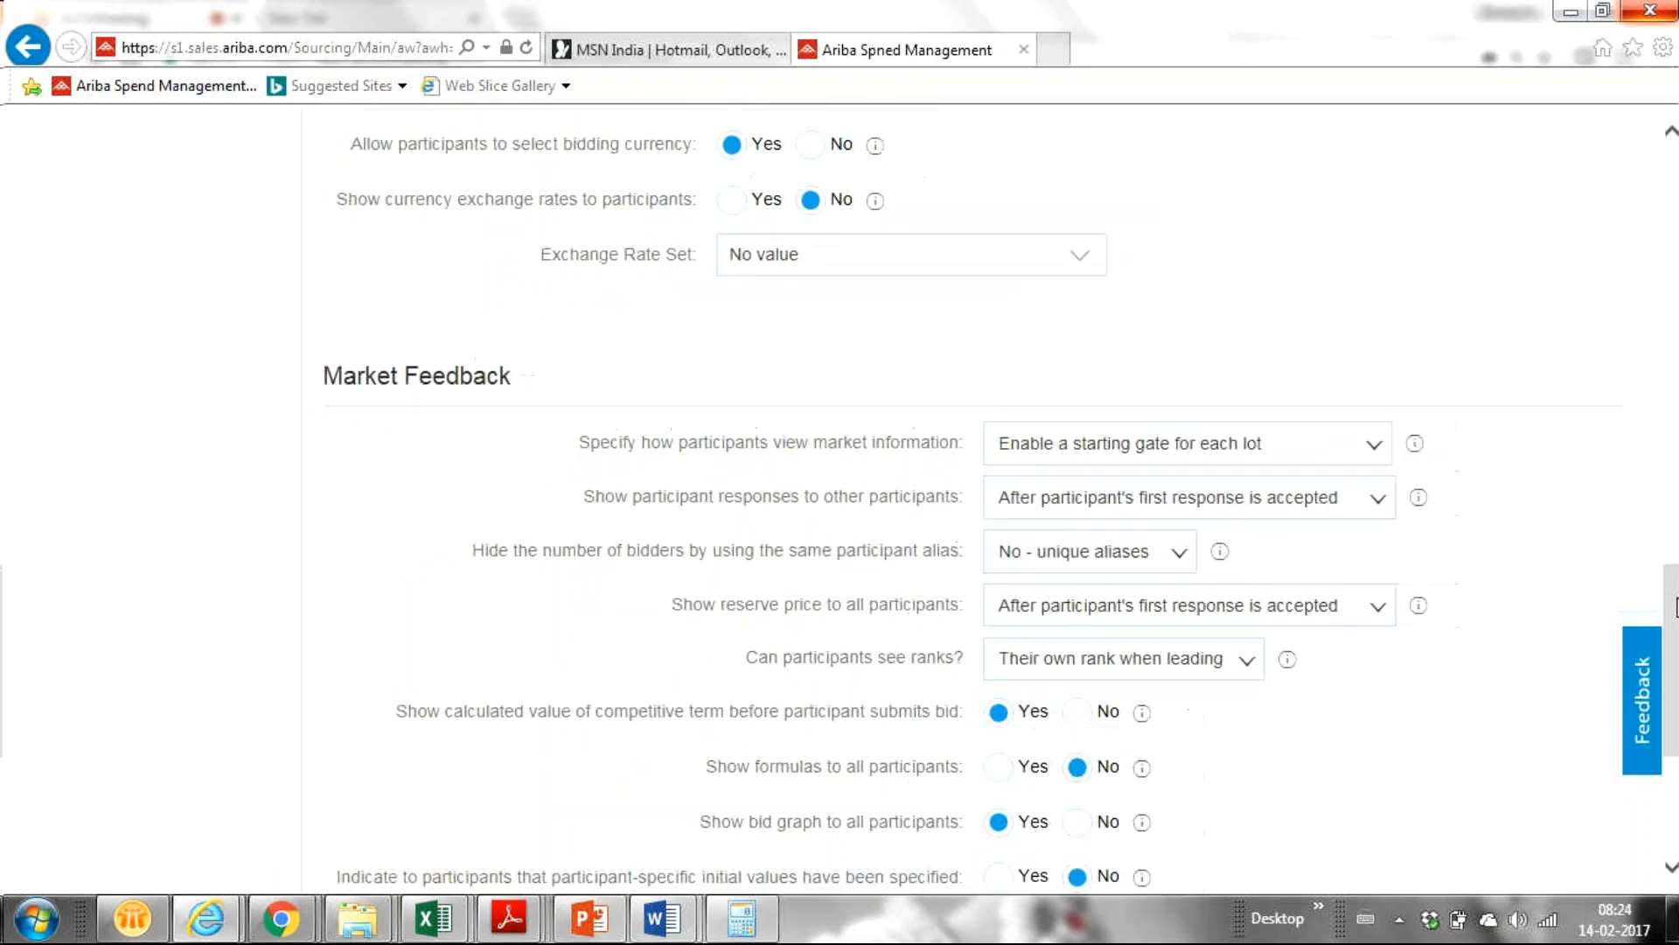
pyautogui.moveTo(1671, 596); pyautogui.dragTo(1671, 649)
pyautogui.scroll(-1, 1608, 610)
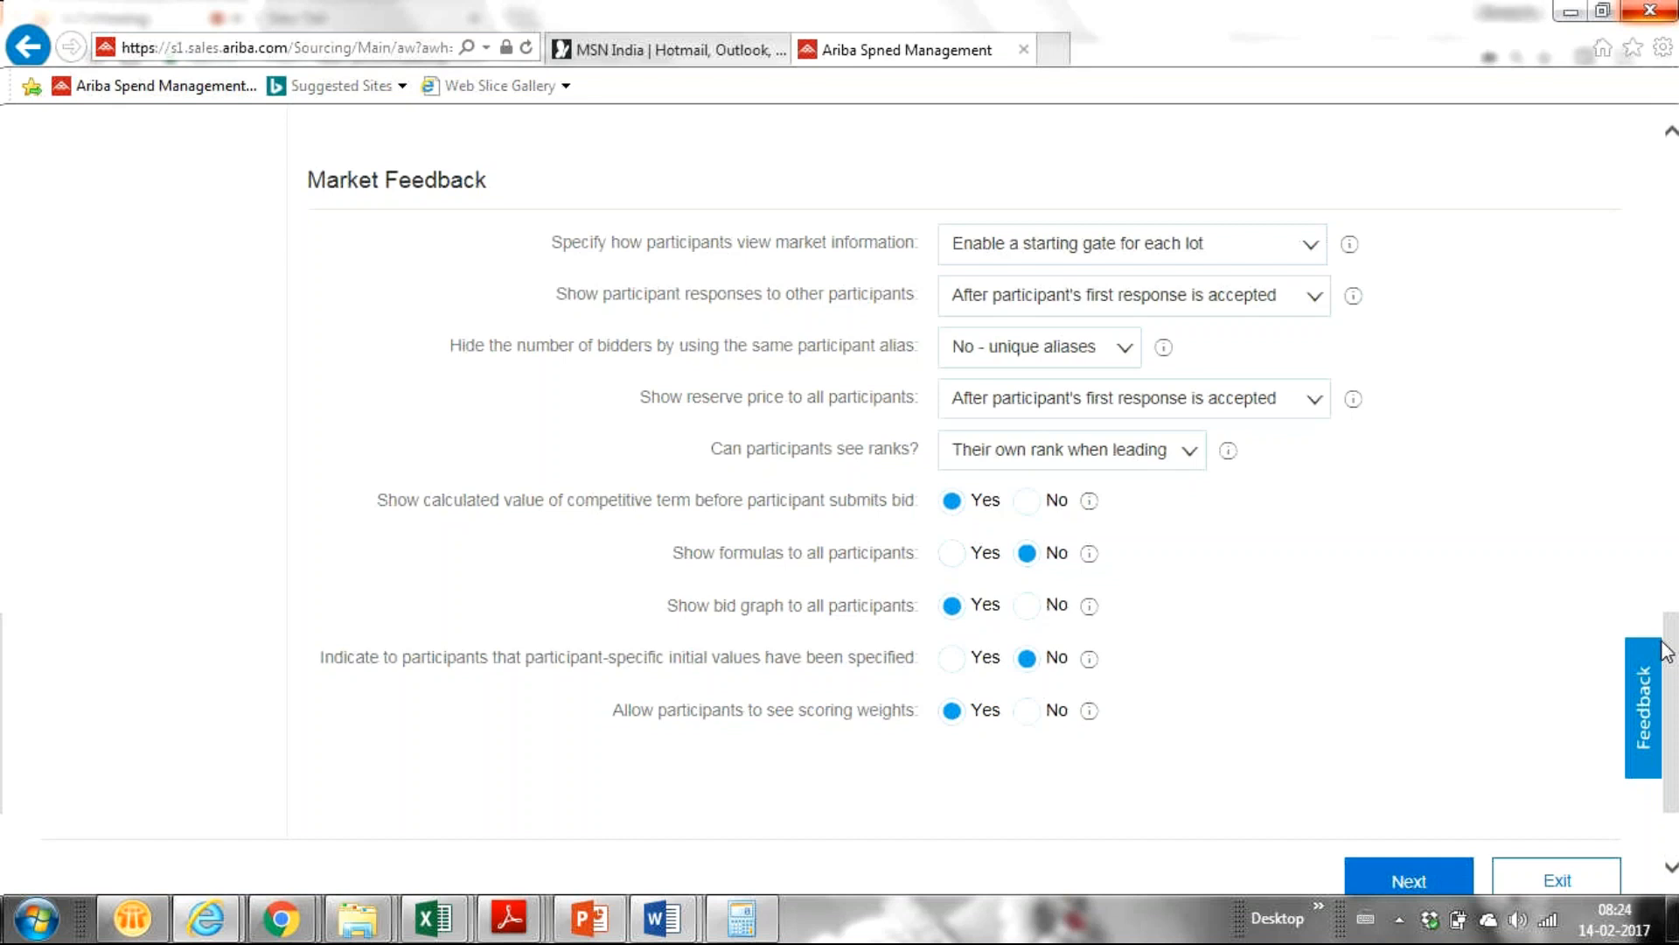
pyautogui.moveTo(1676, 656)
pyautogui.mouseDown()
pyautogui.moveTo(1676, 630)
pyautogui.moveTo(1675, 656)
pyautogui.mouseUp()
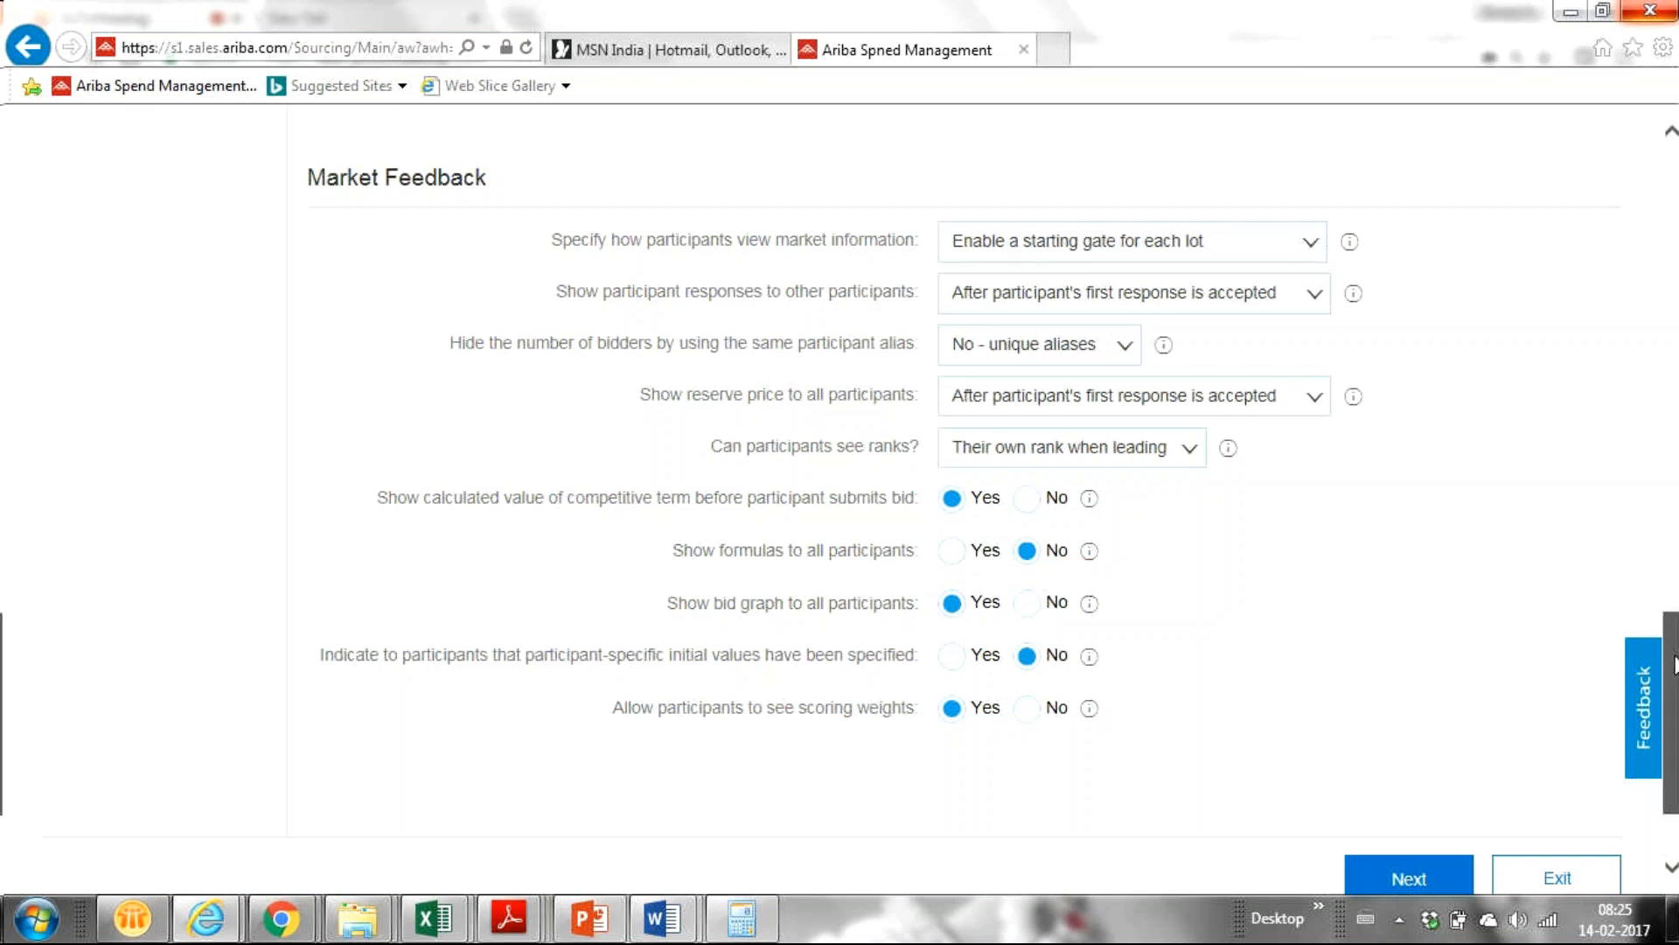
pyautogui.moveTo(1674, 665); pyautogui.dragTo(1641, 517)
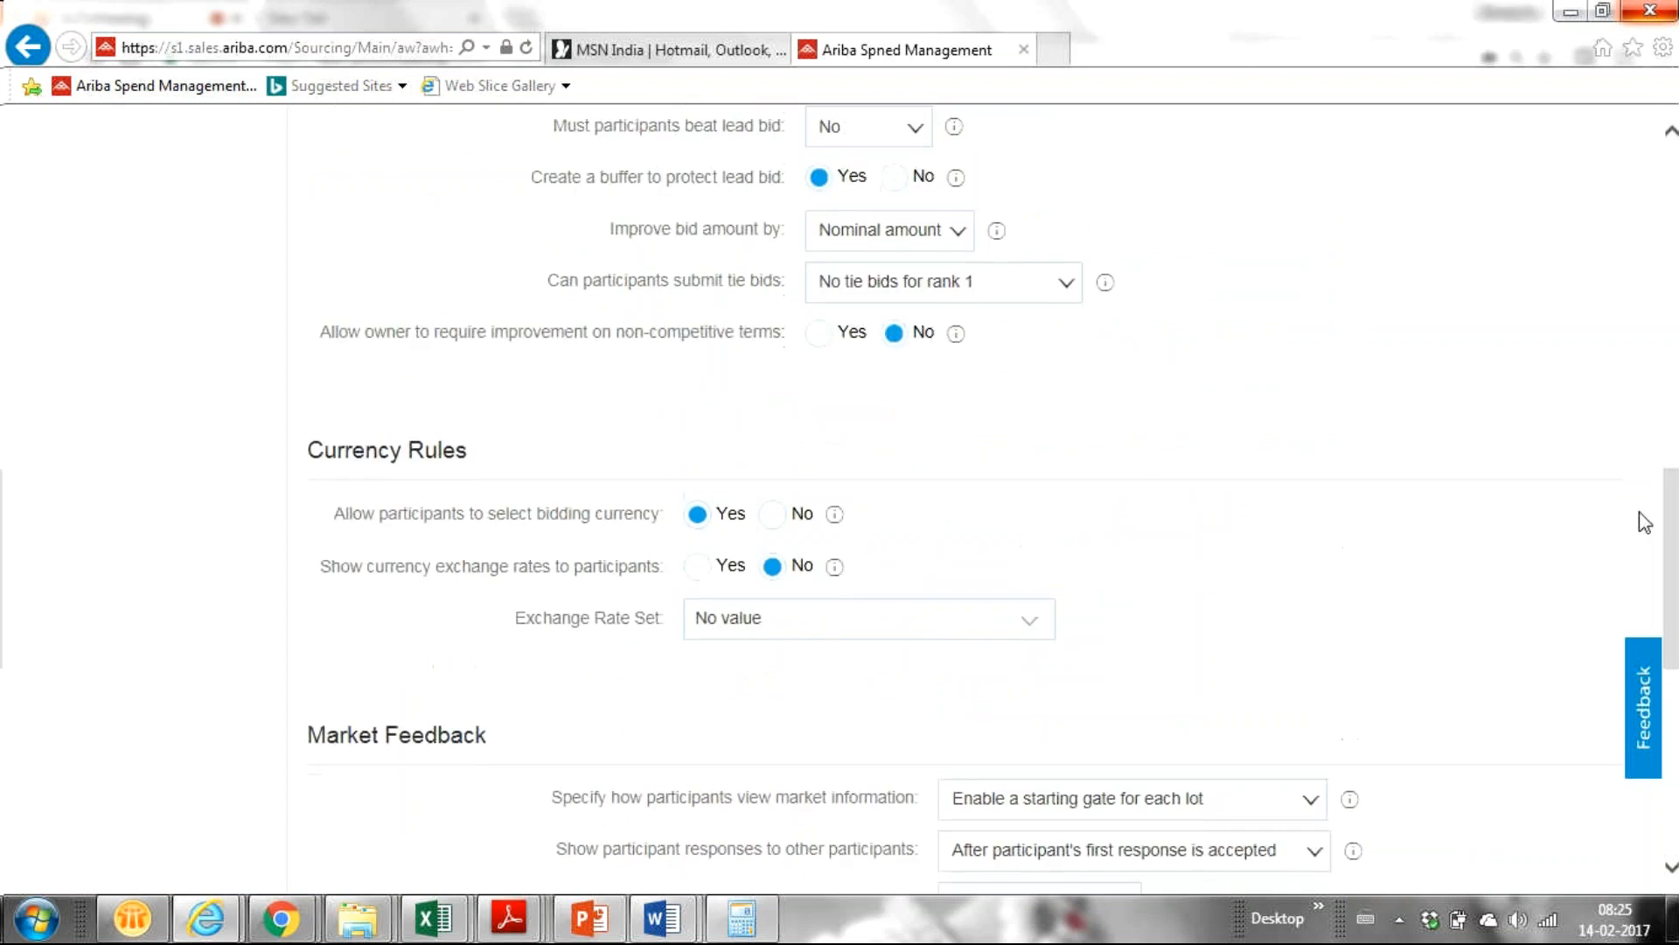
pyautogui.moveTo(1672, 529); pyautogui.dragTo(1666, 462)
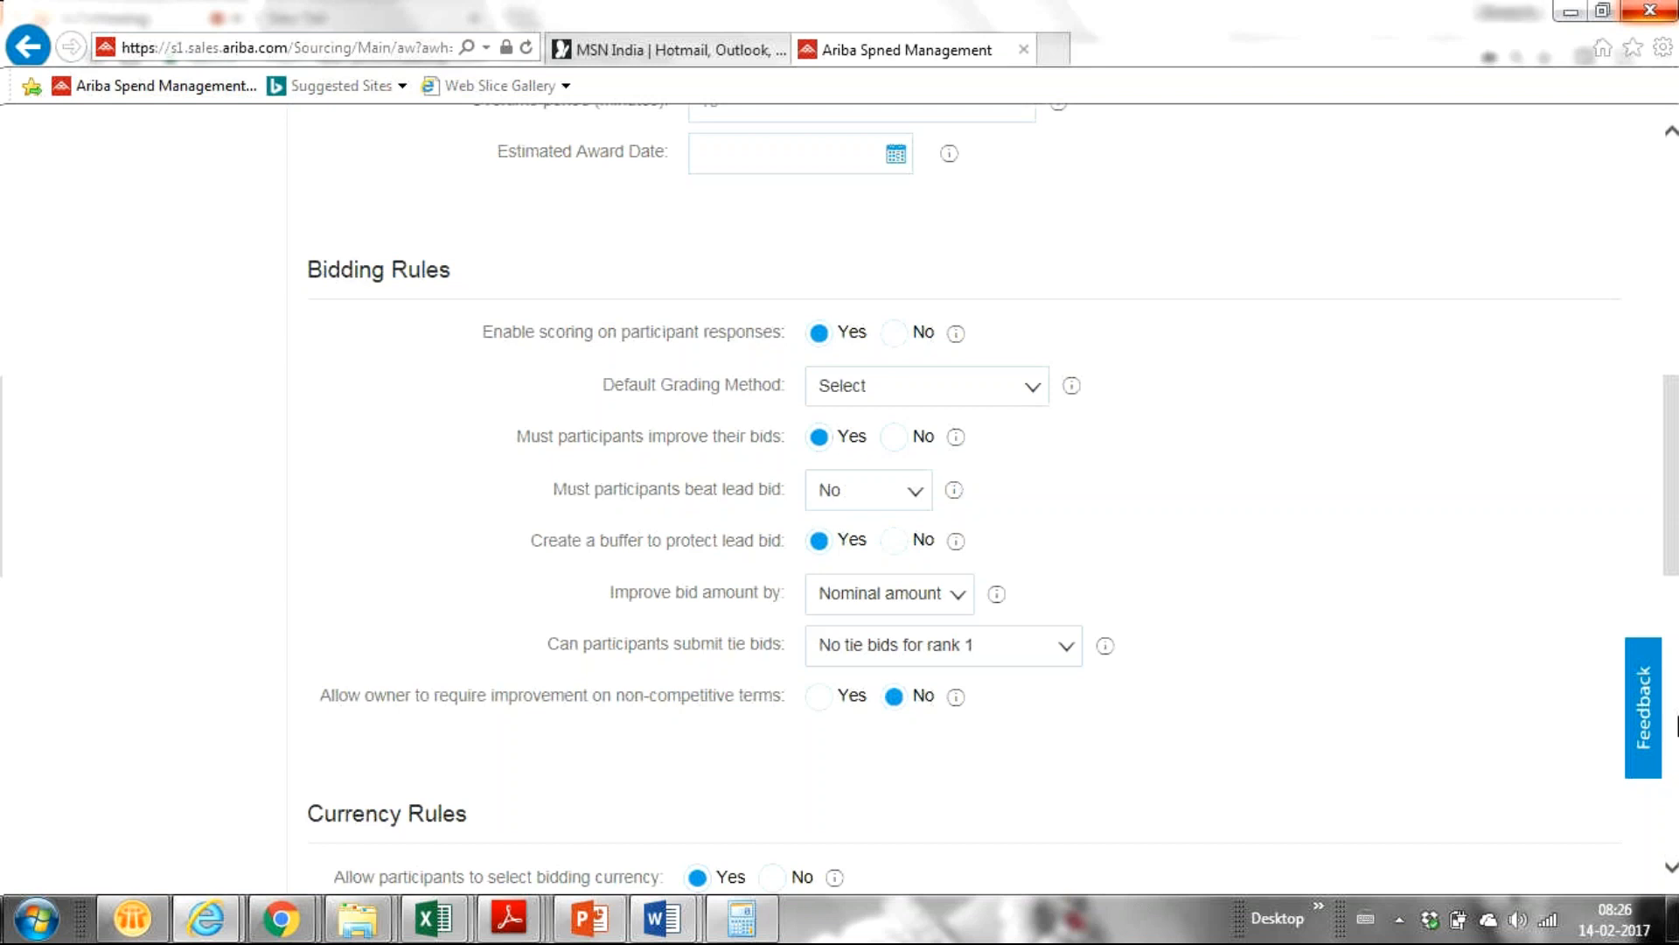
pyautogui.moveTo(1674, 463); pyautogui.dragTo(1245, 393)
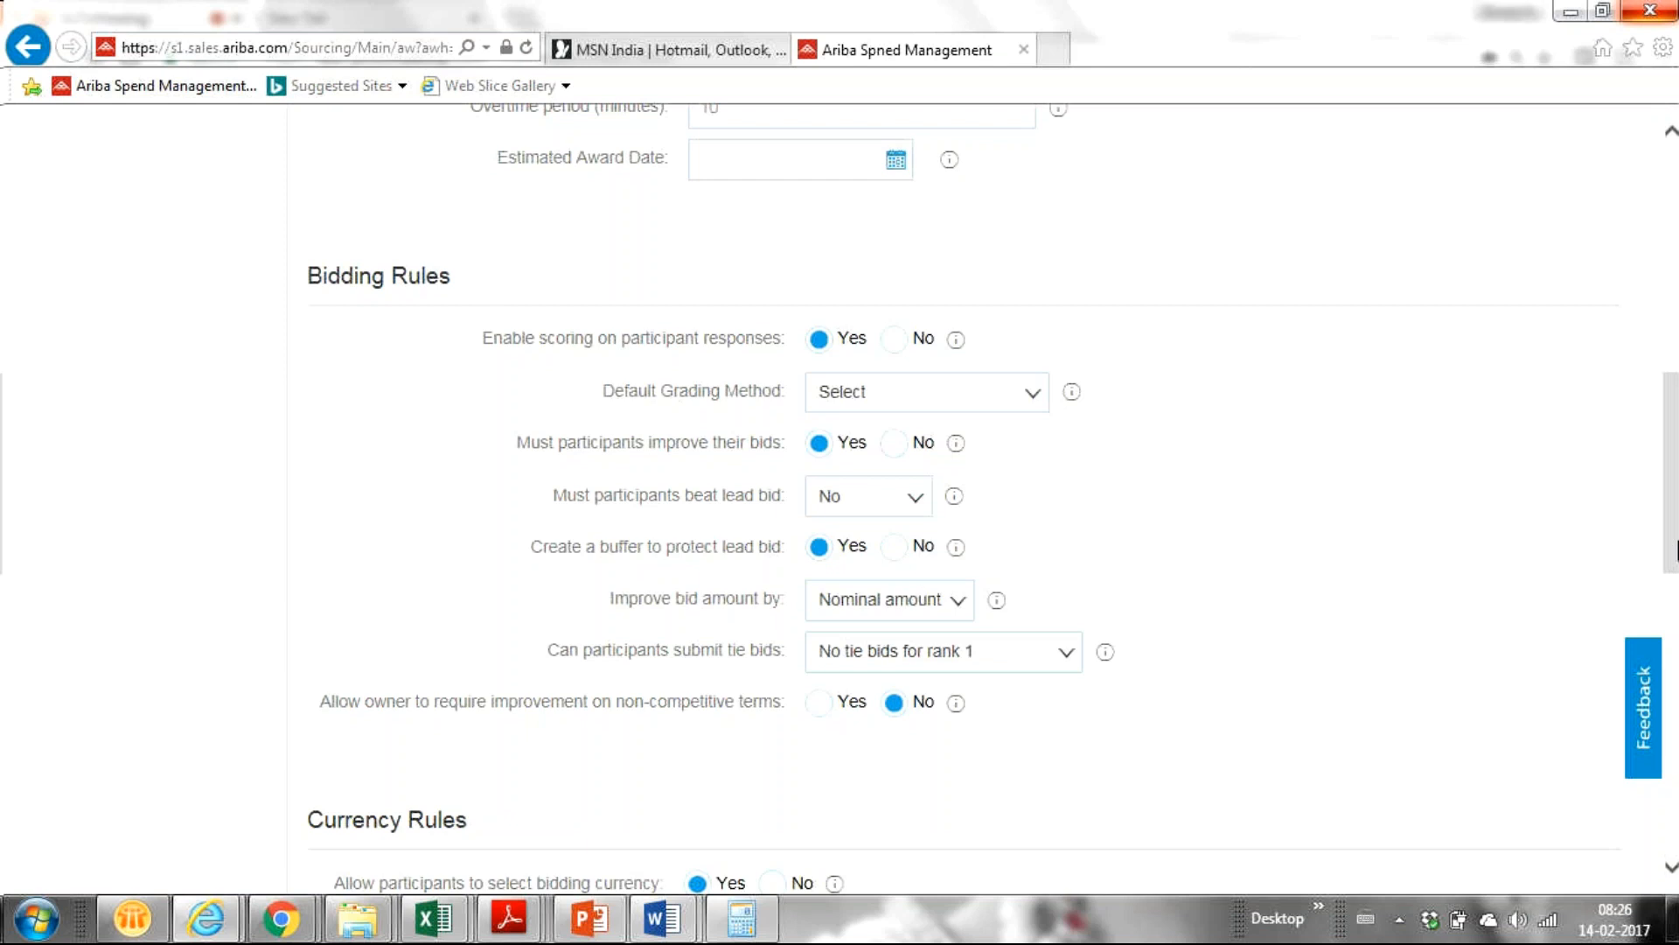
pyautogui.moveTo(1676, 542); pyautogui.dragTo(1669, 593)
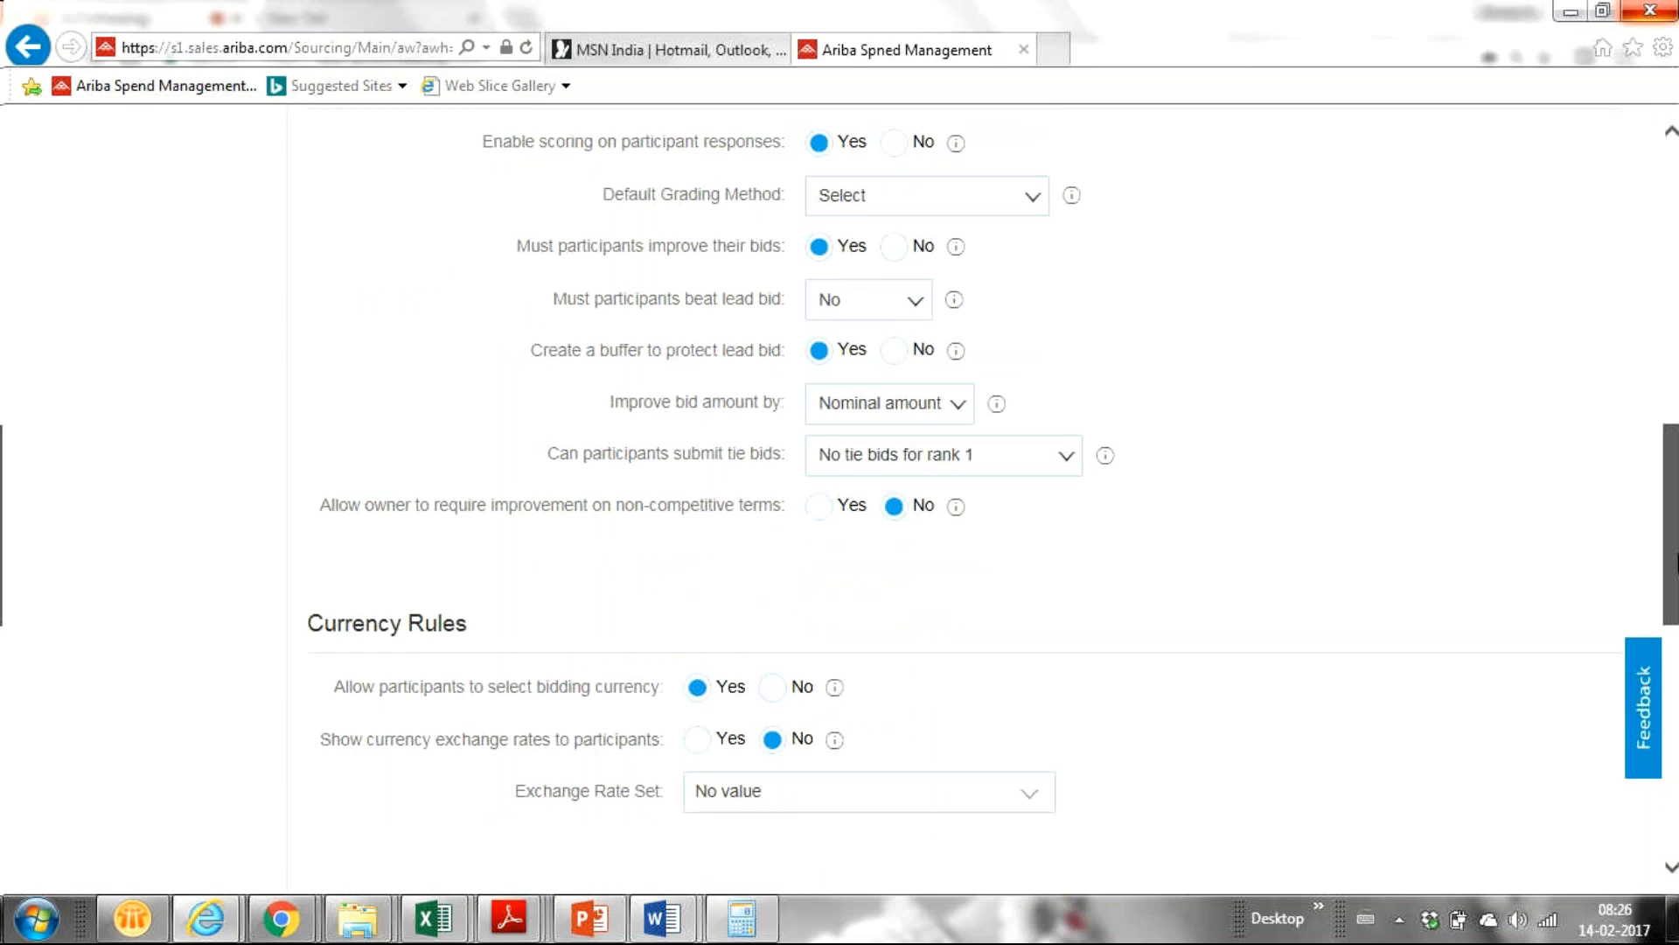
pyautogui.moveTo(1678, 562); pyautogui.dragTo(1671, 722)
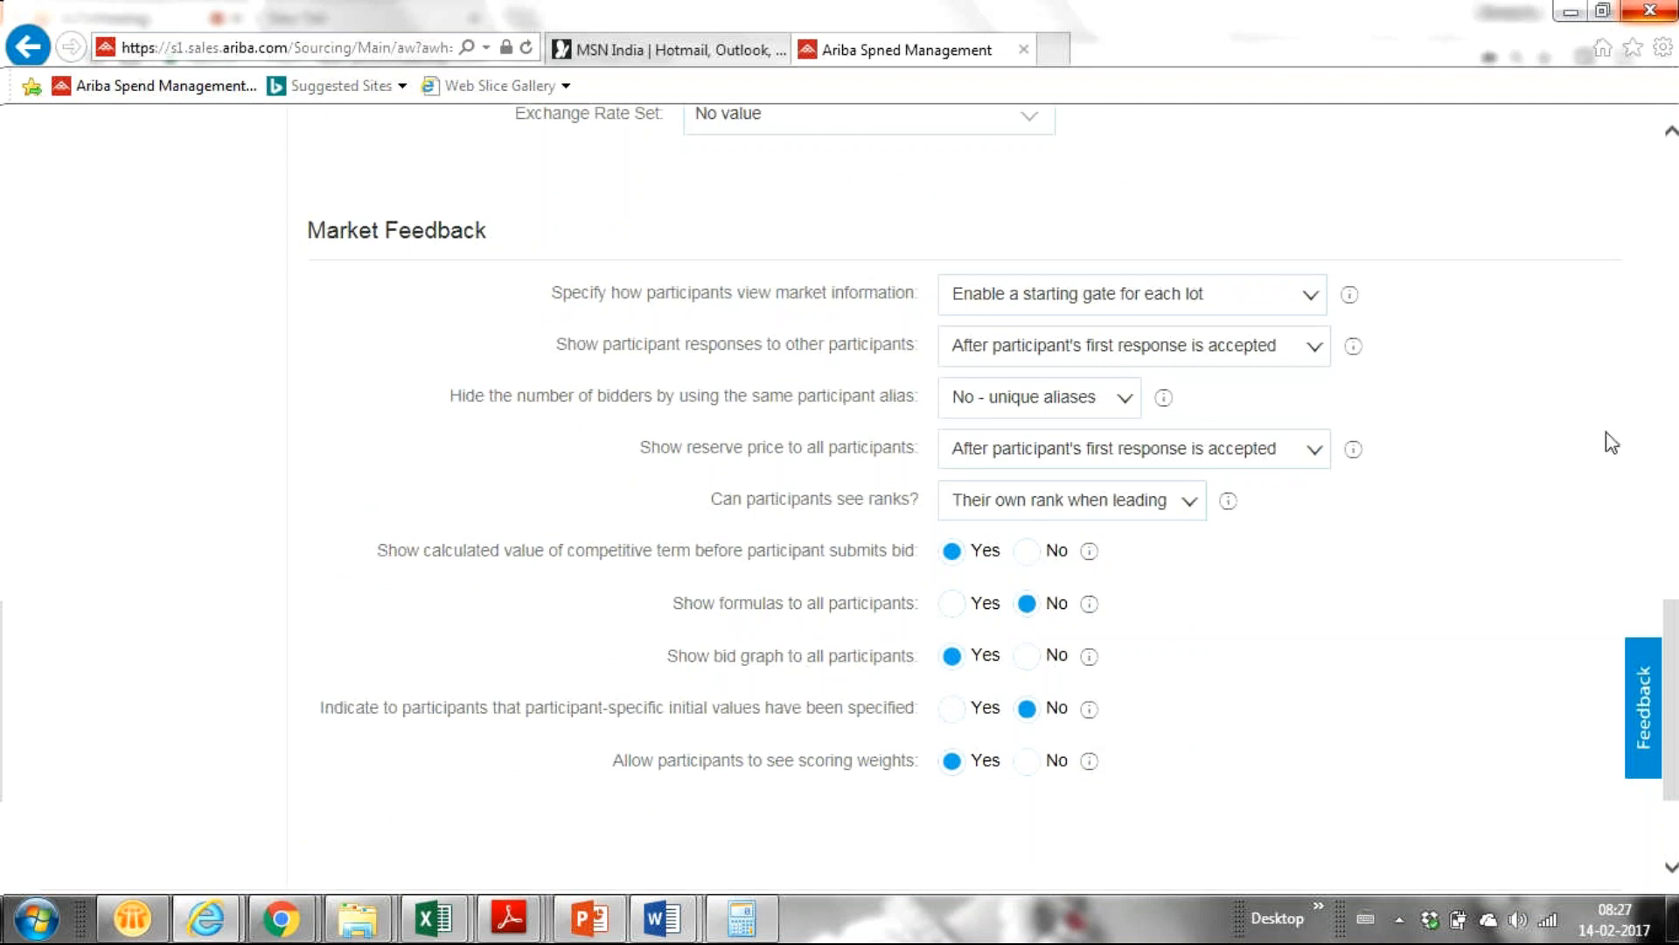
pyautogui.scroll(3, 1509, 595)
# Review the starting-gate options, keeping one per lot, then list the participant-response visibility choices.
pyautogui.scroll(2, 1481, 600)
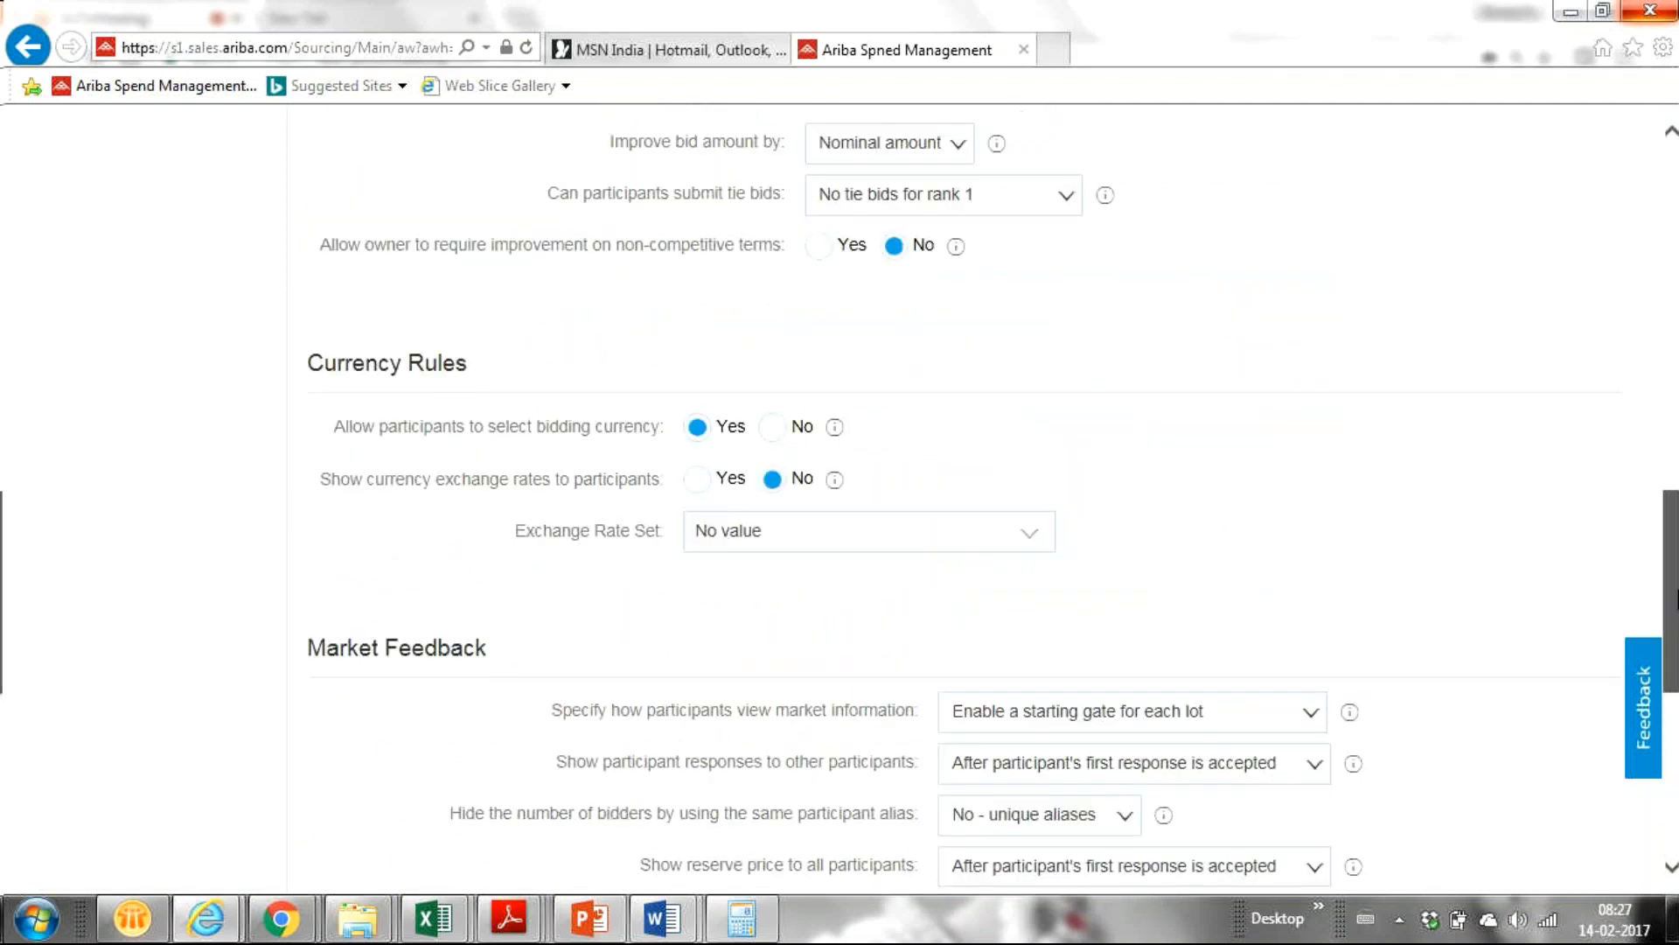
pyautogui.scroll(-5, 1674, 721)
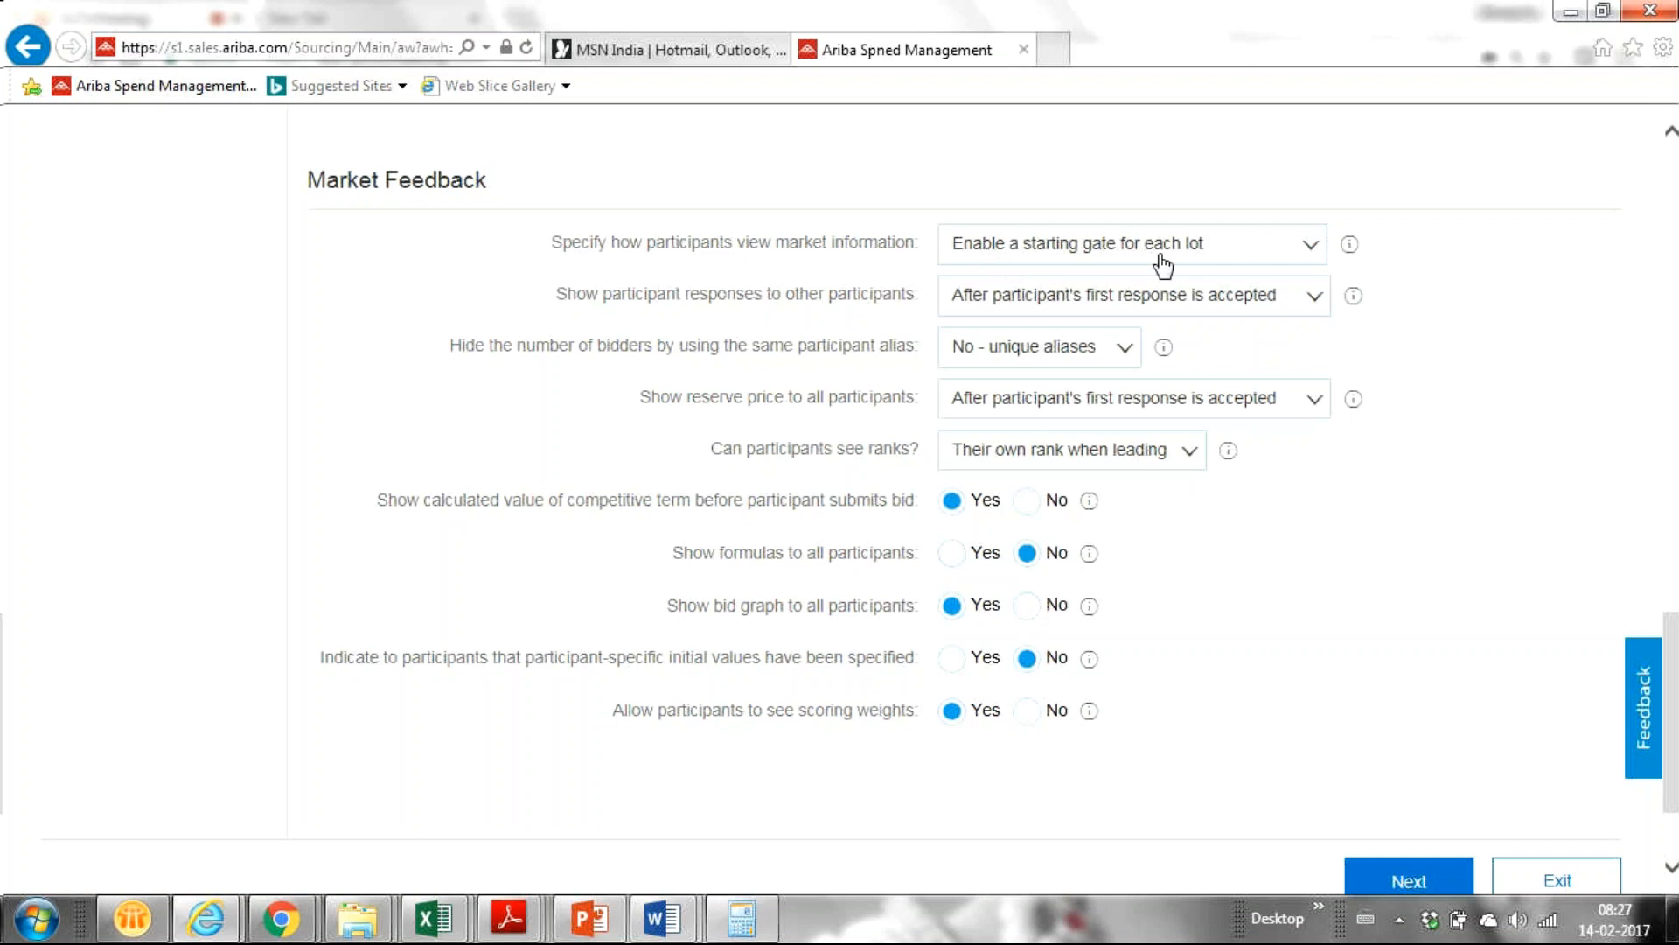
pyautogui.click(1305, 252)
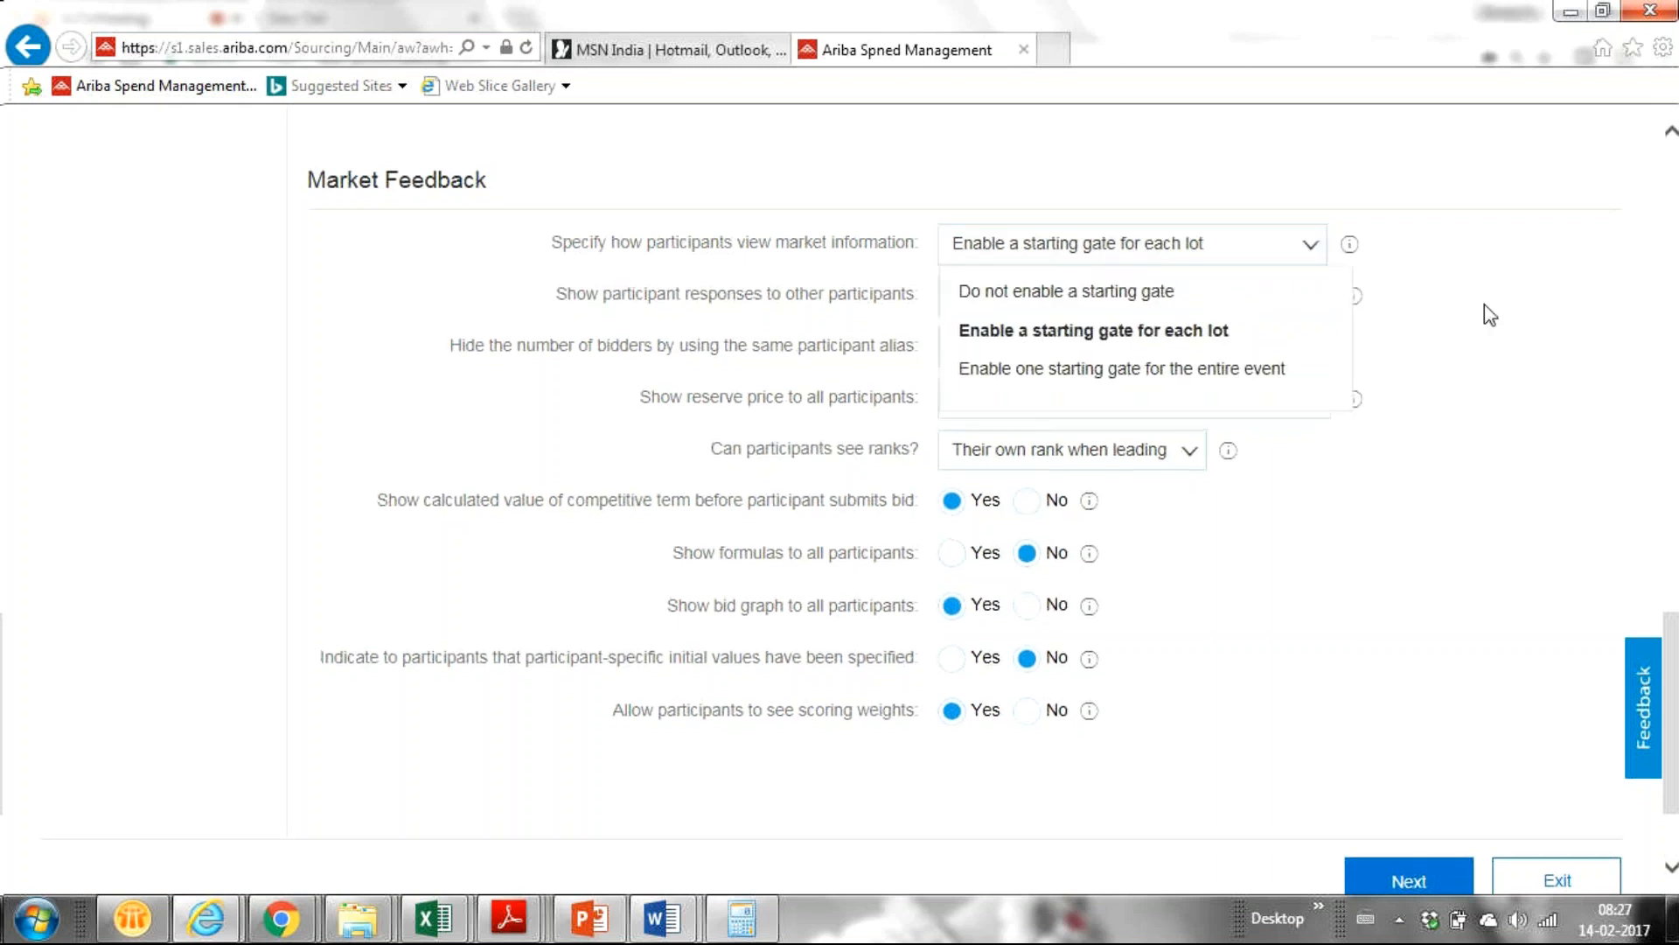
pyautogui.click(1491, 315)
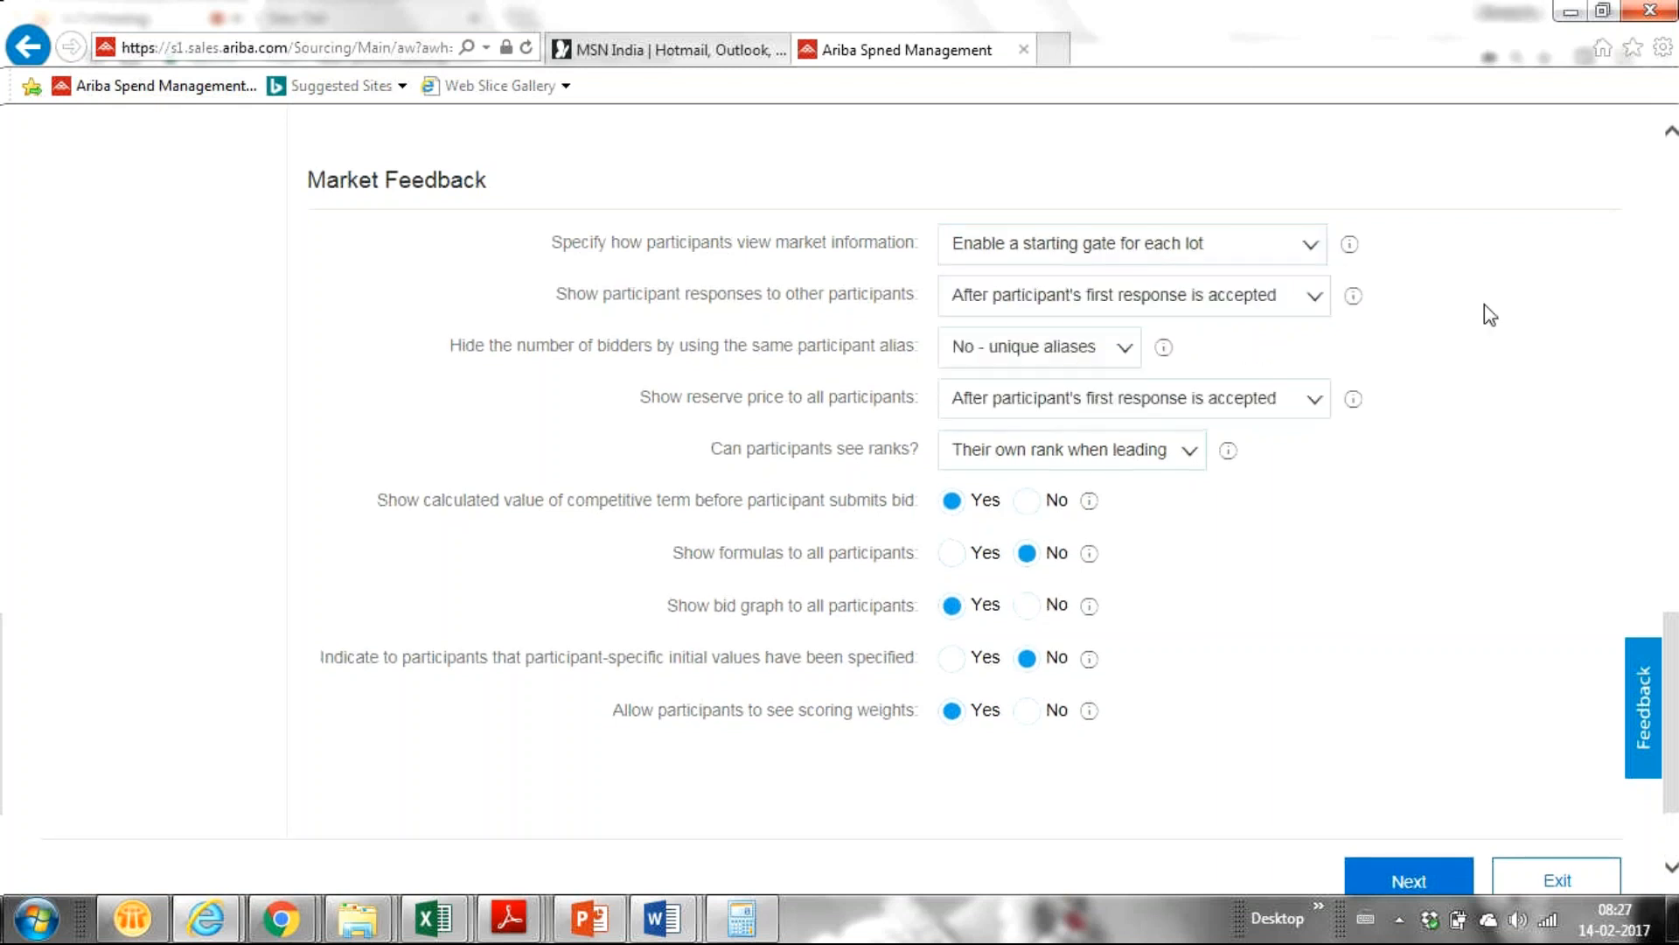
pyautogui.click(1306, 252)
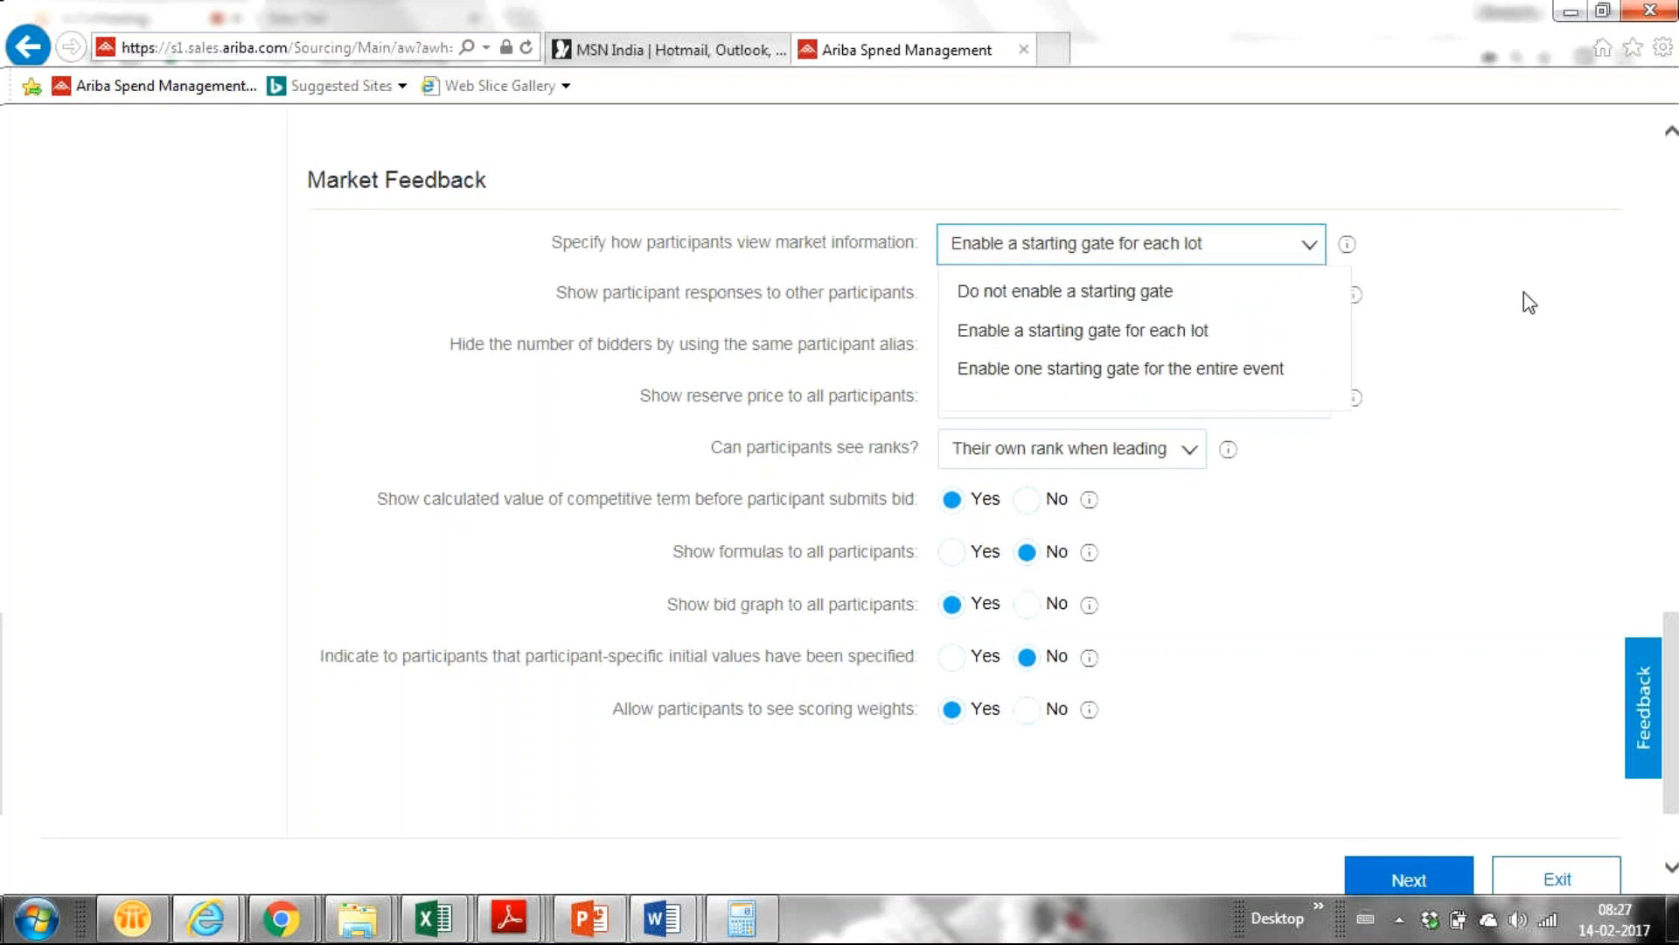
pyautogui.click(1482, 291)
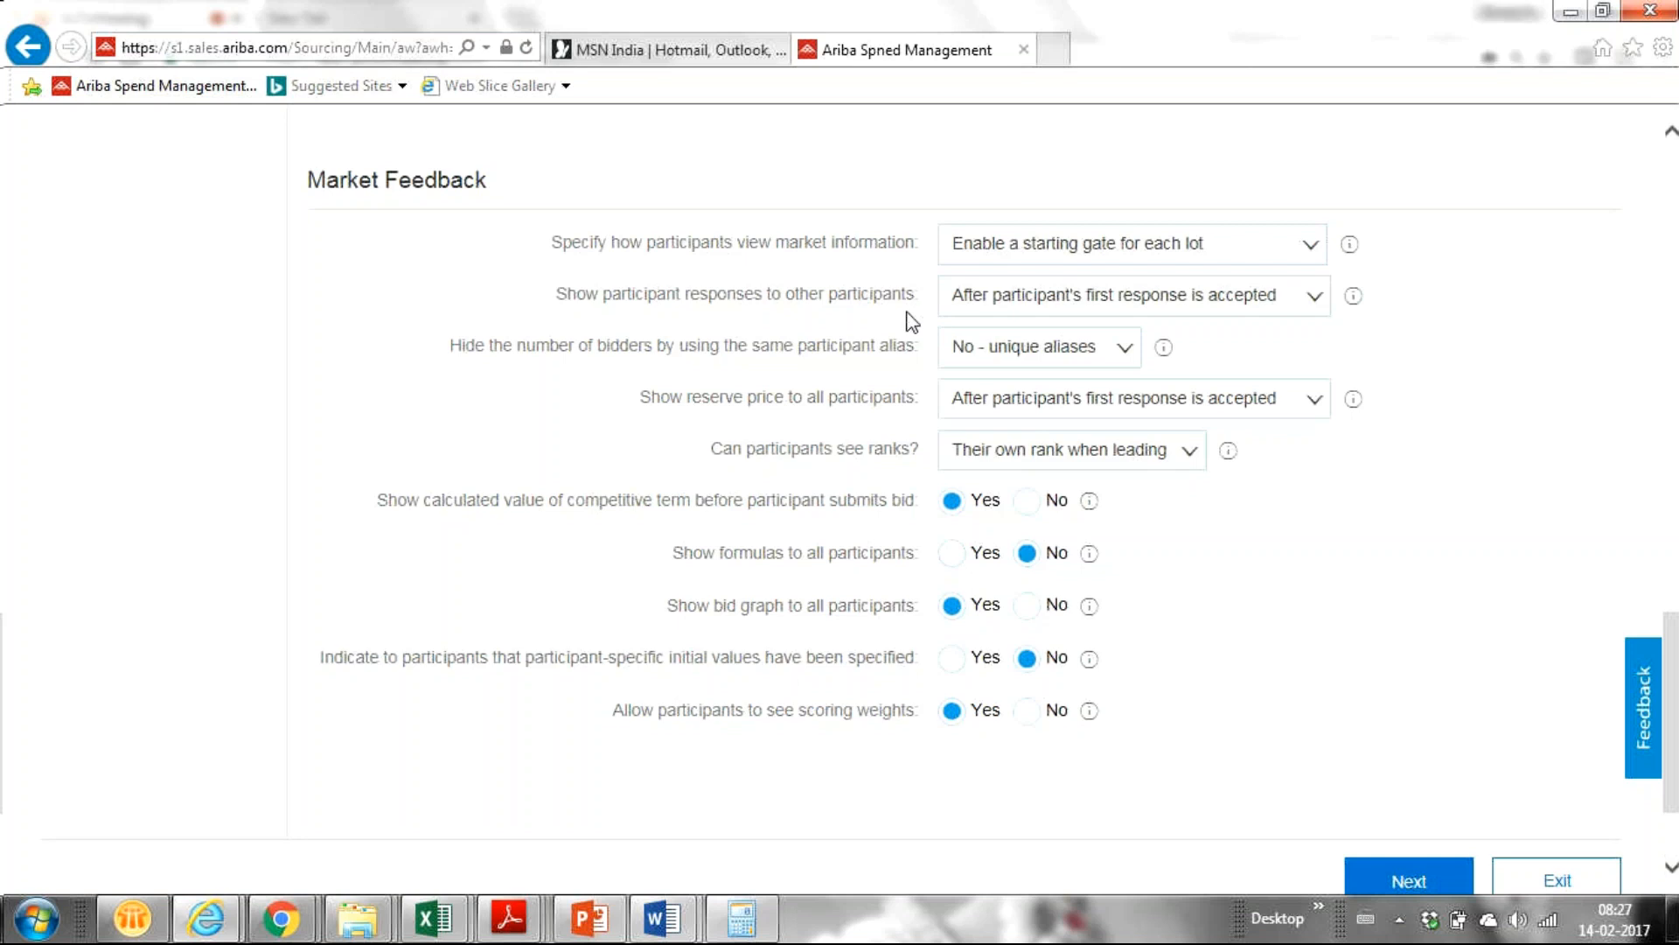
pyautogui.click(1316, 302)
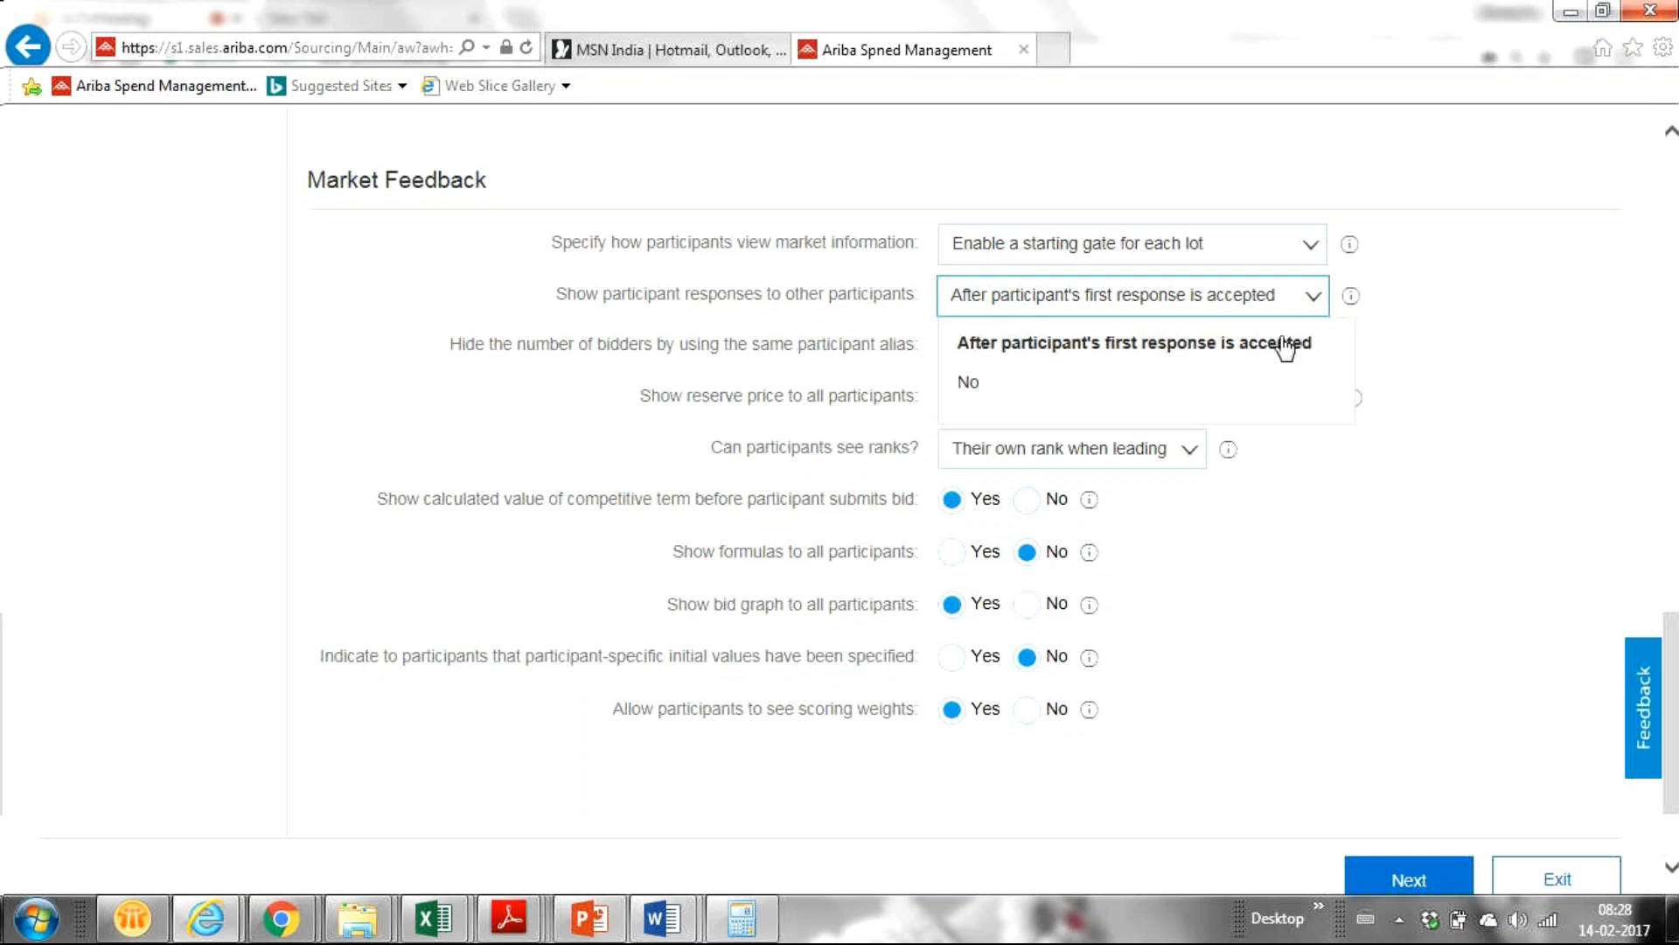
# Switch 'Show participant responses to other participants' to No, then to 'After participant's first response is accepted'.
pyautogui.click(1167, 391)
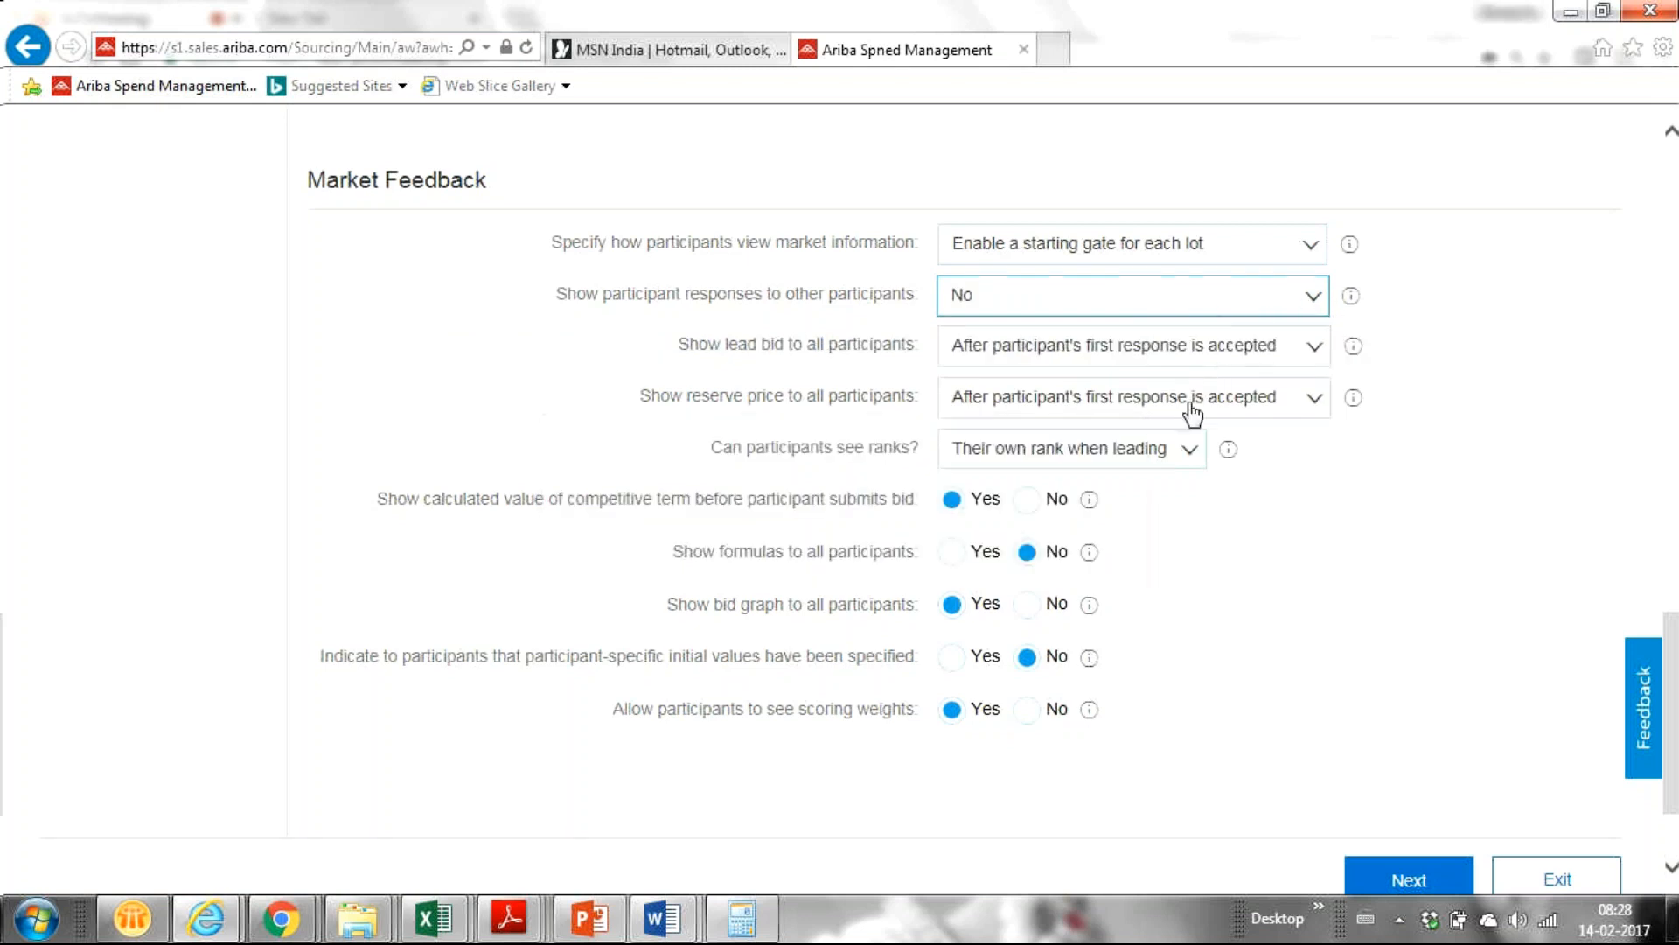
pyautogui.click(1315, 302)
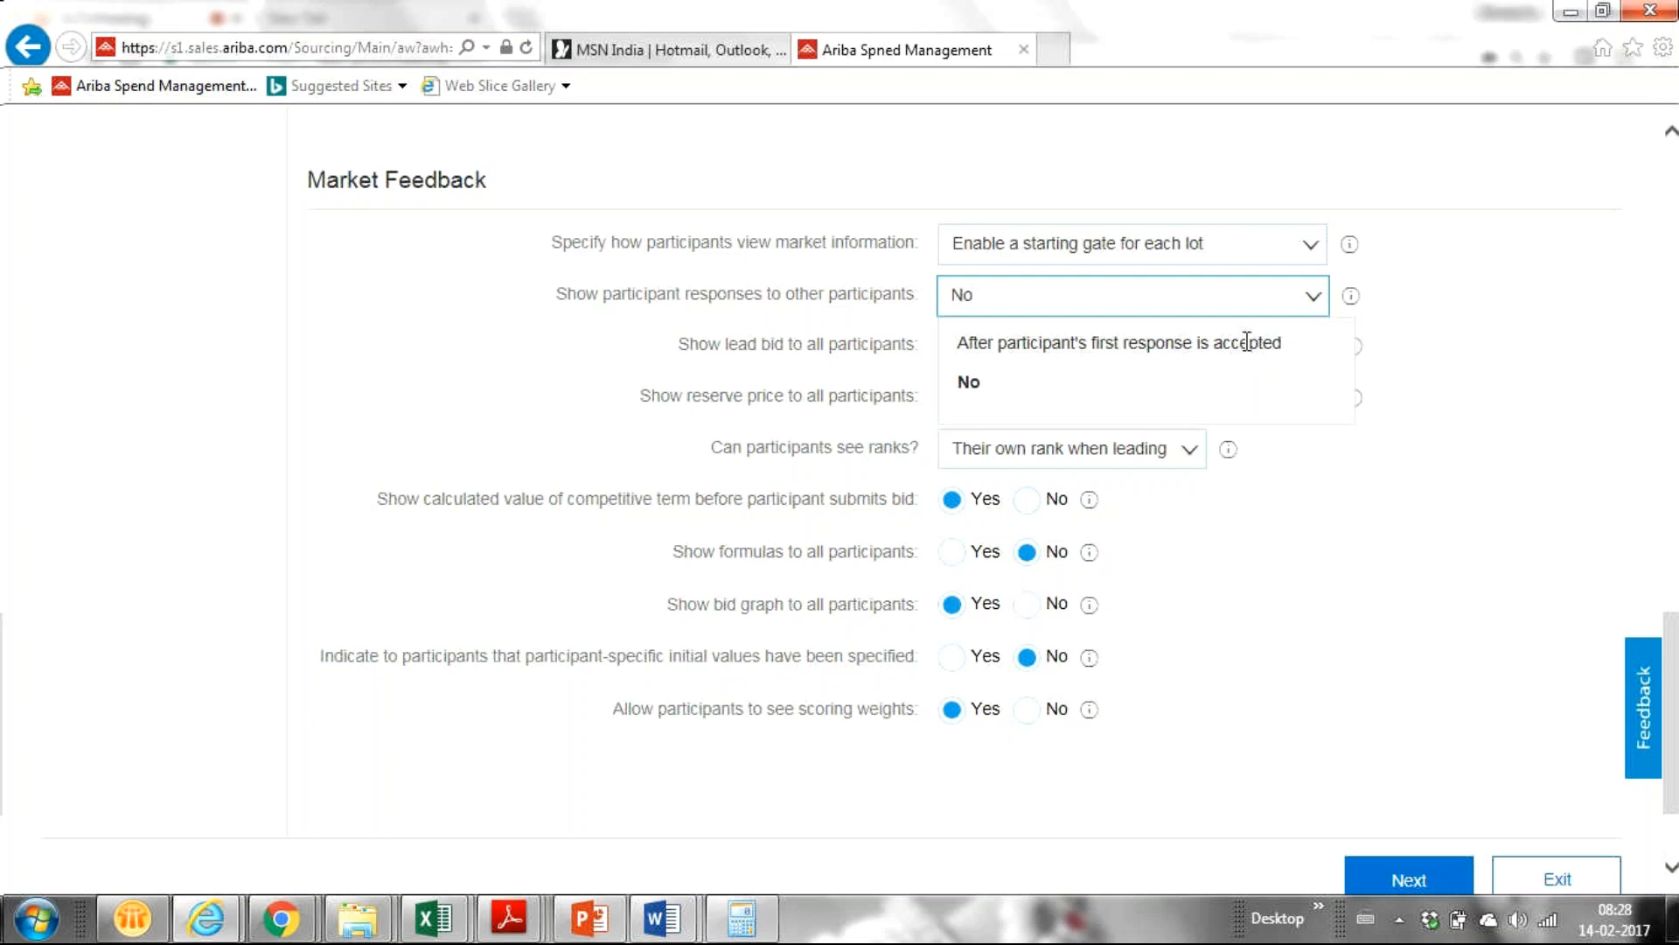
pyautogui.click(1249, 344)
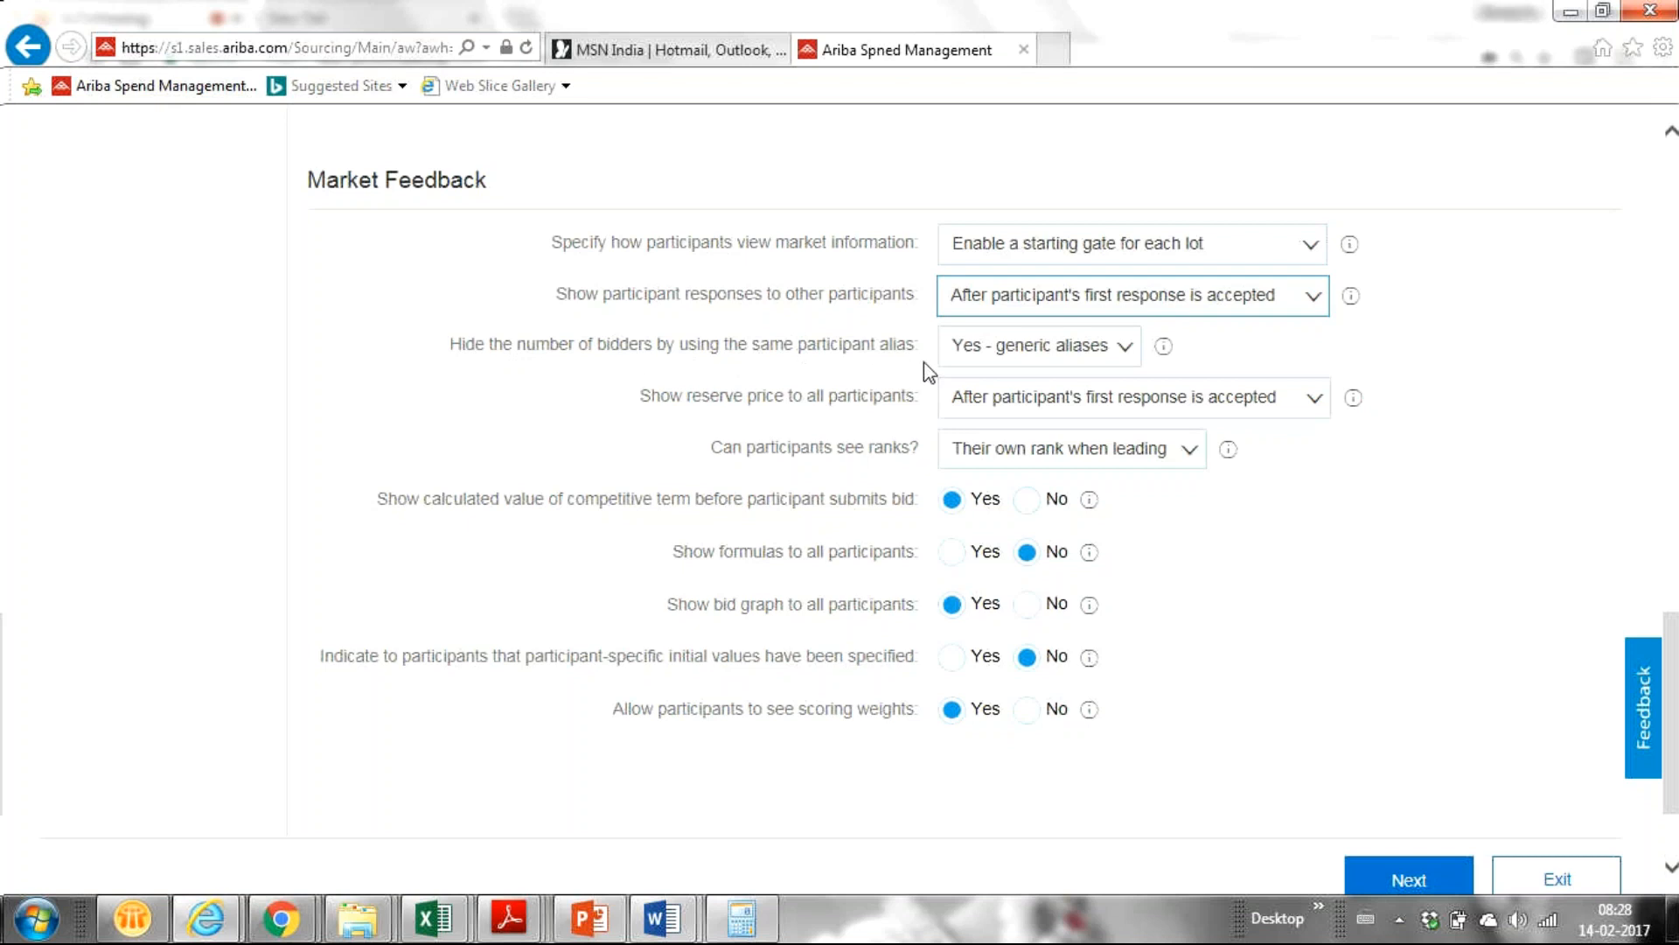
# Set 'Hide the number of bidders' to 'No - unique aliases'.
pyautogui.click(1124, 347)
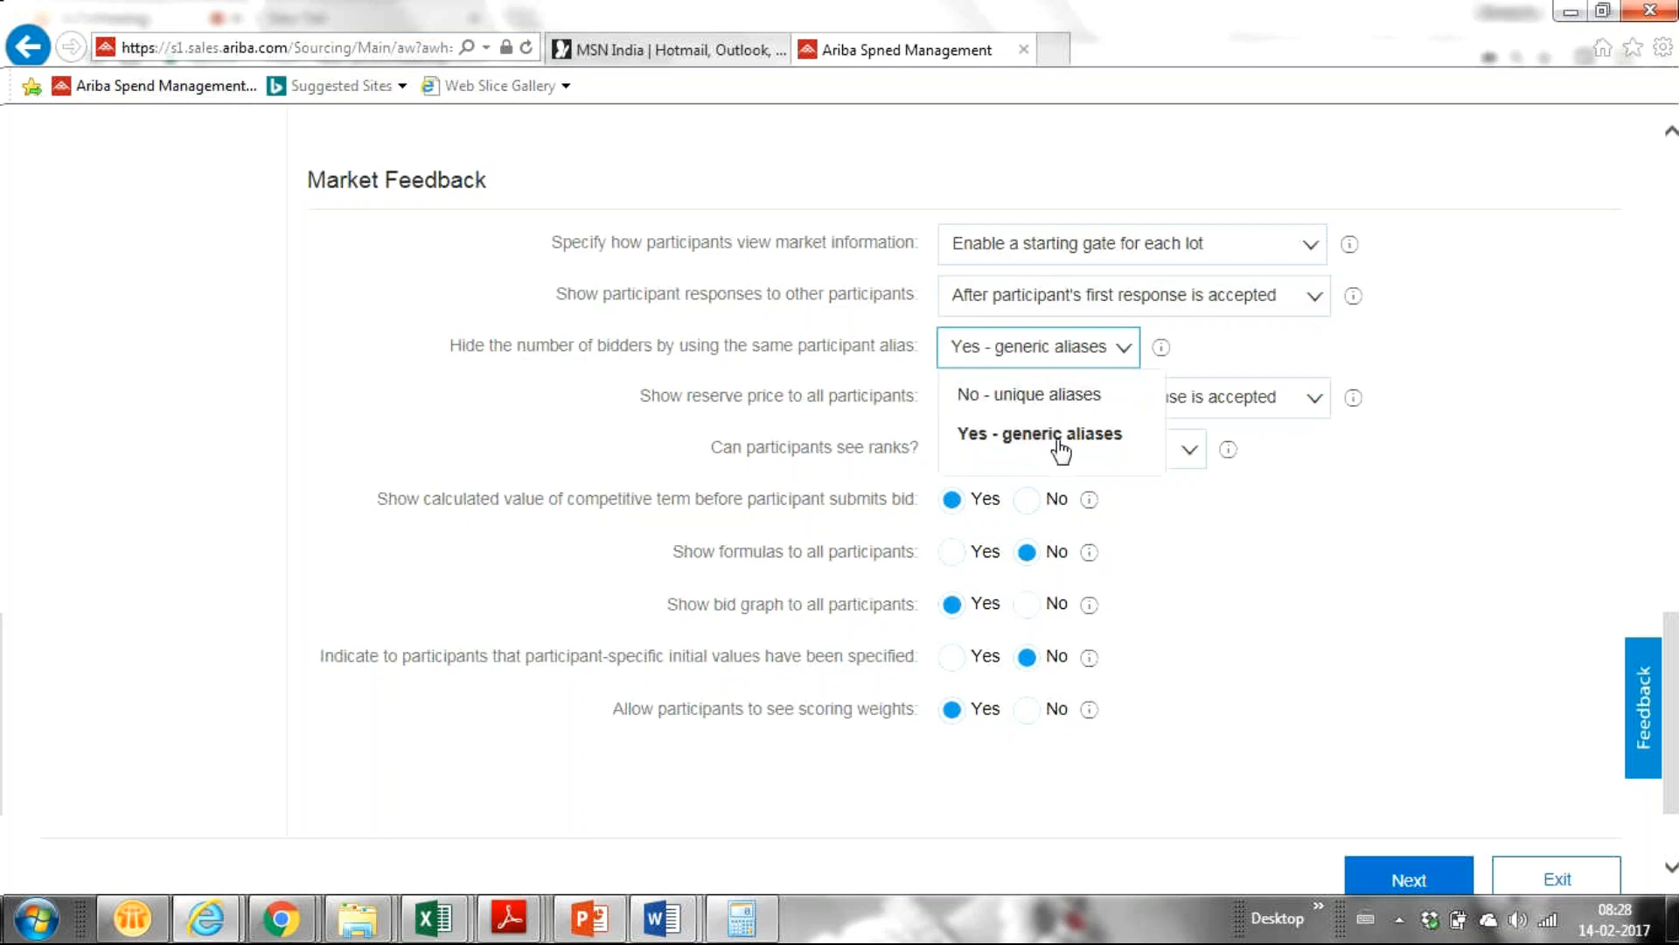
pyautogui.click(1063, 395)
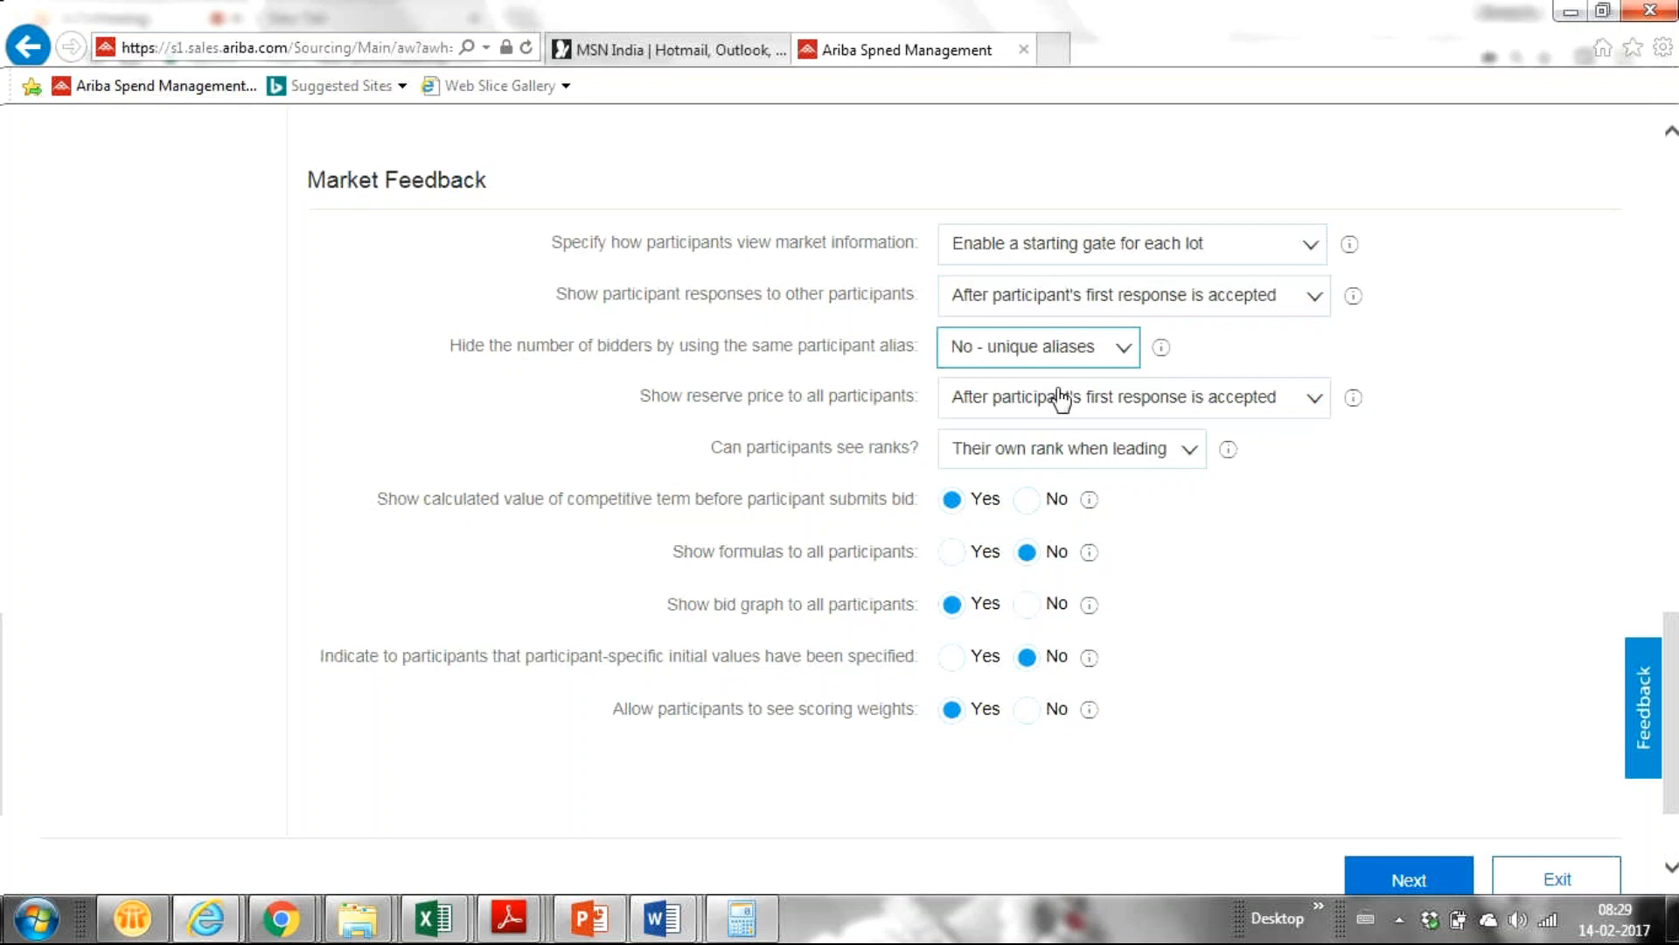
pyautogui.click(1115, 356)
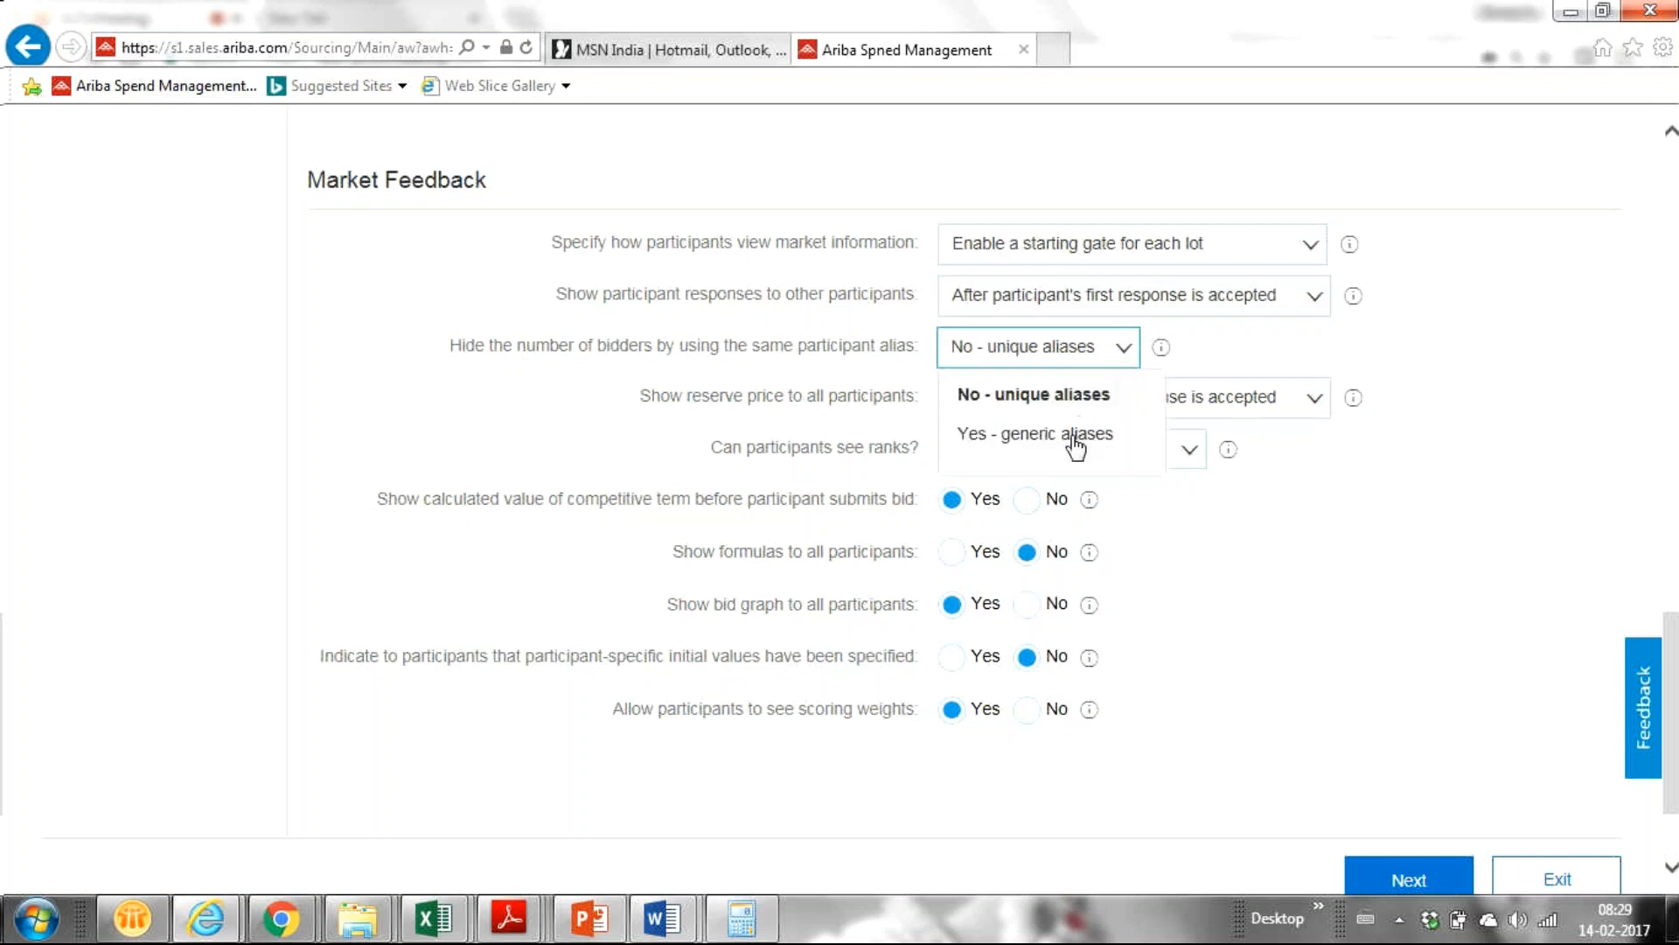
pyautogui.click(1330, 356)
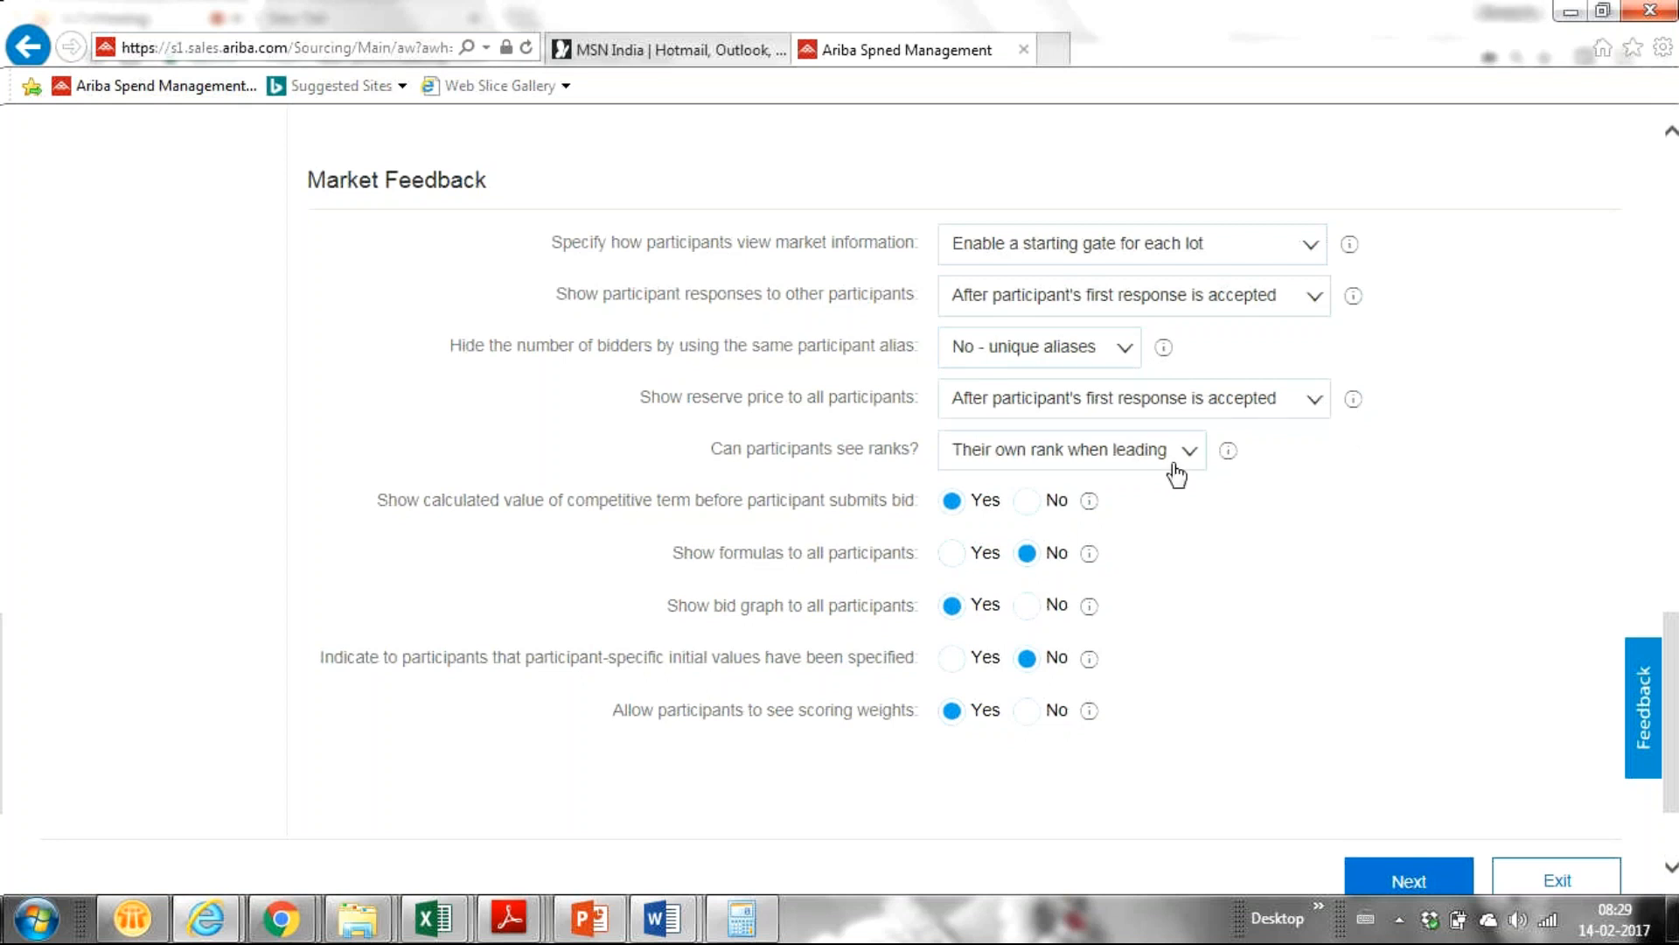
# Set 'Show reserve price to all participants' to No.
pyautogui.click(1314, 402)
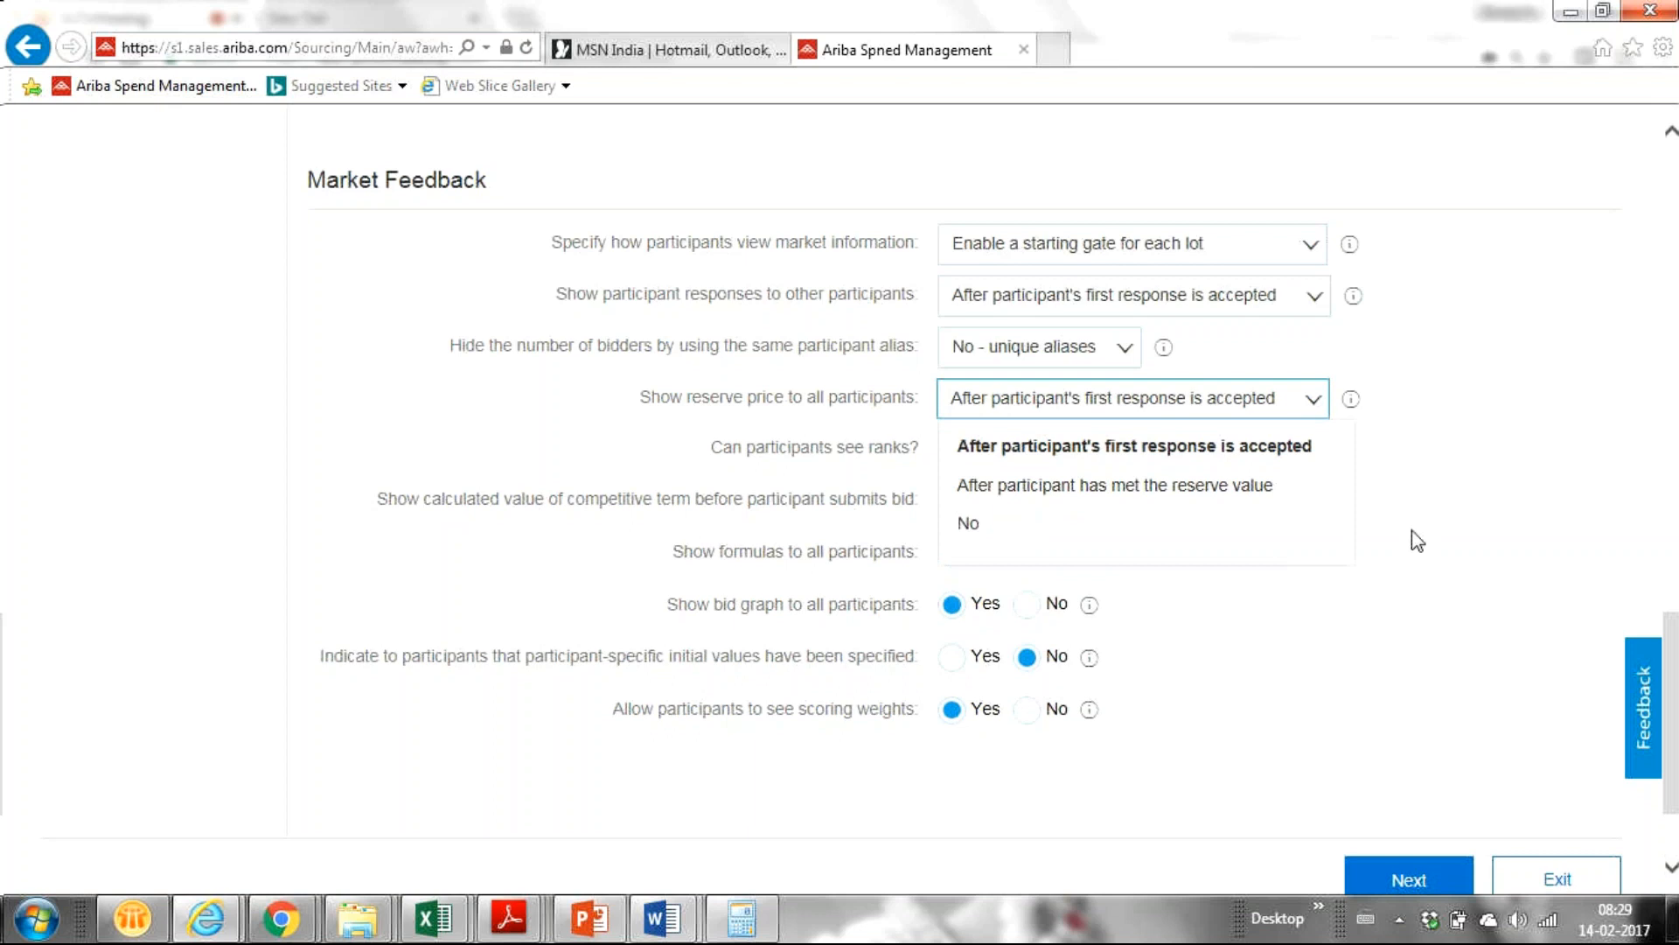
pyautogui.click(1543, 472)
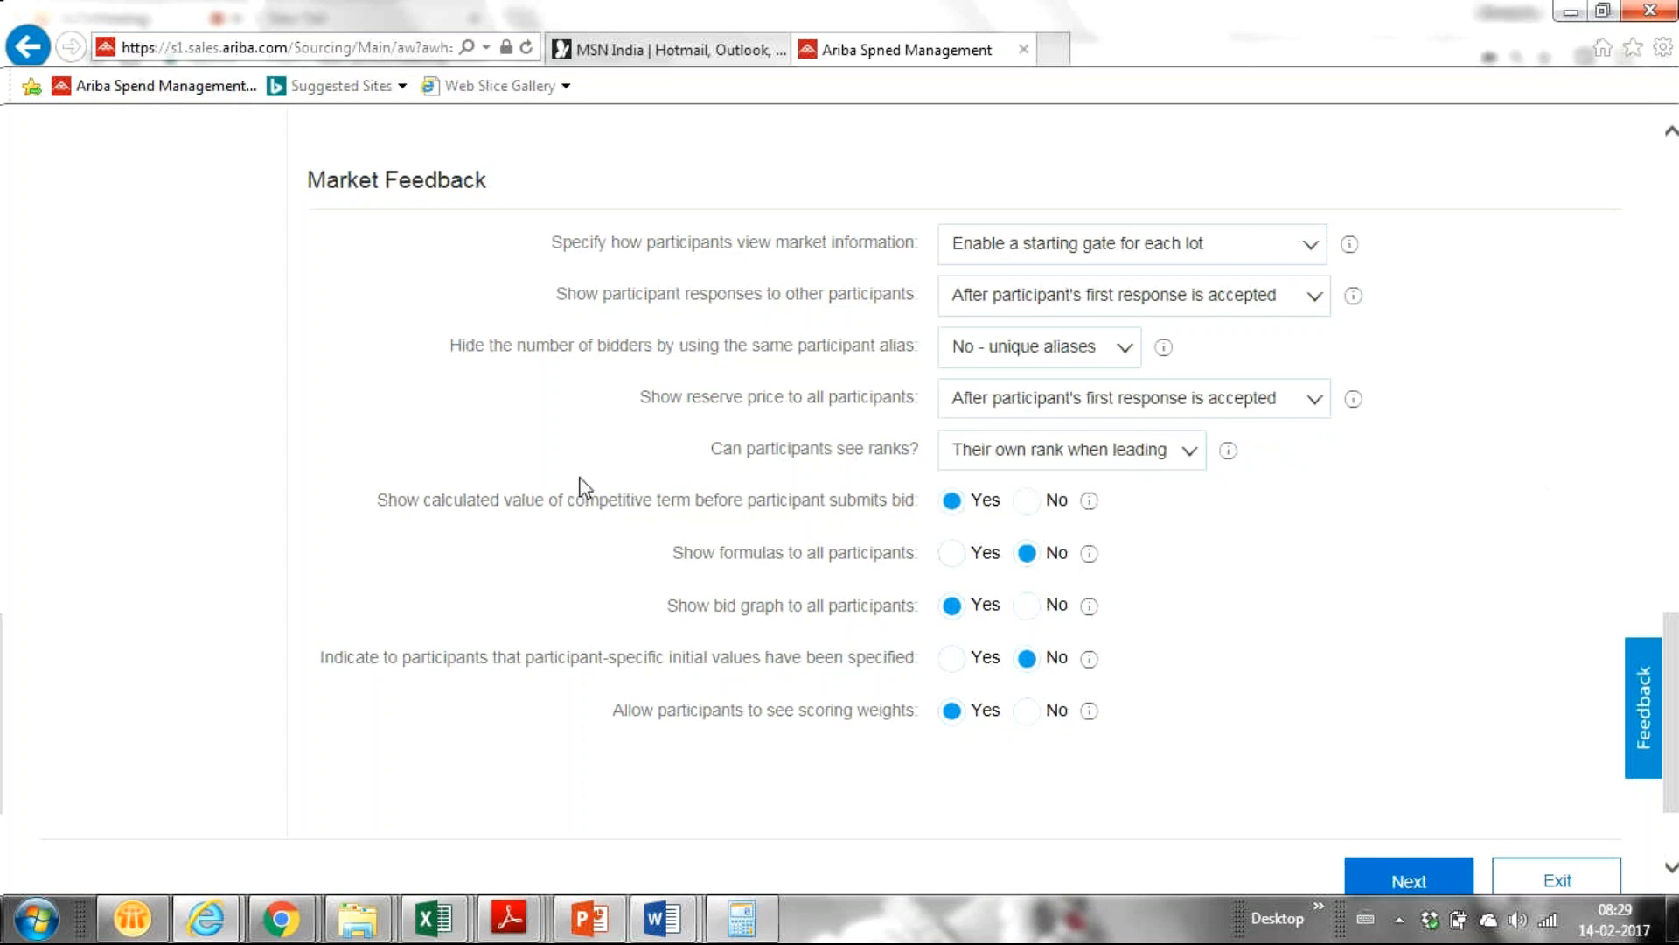
pyautogui.click(1314, 404)
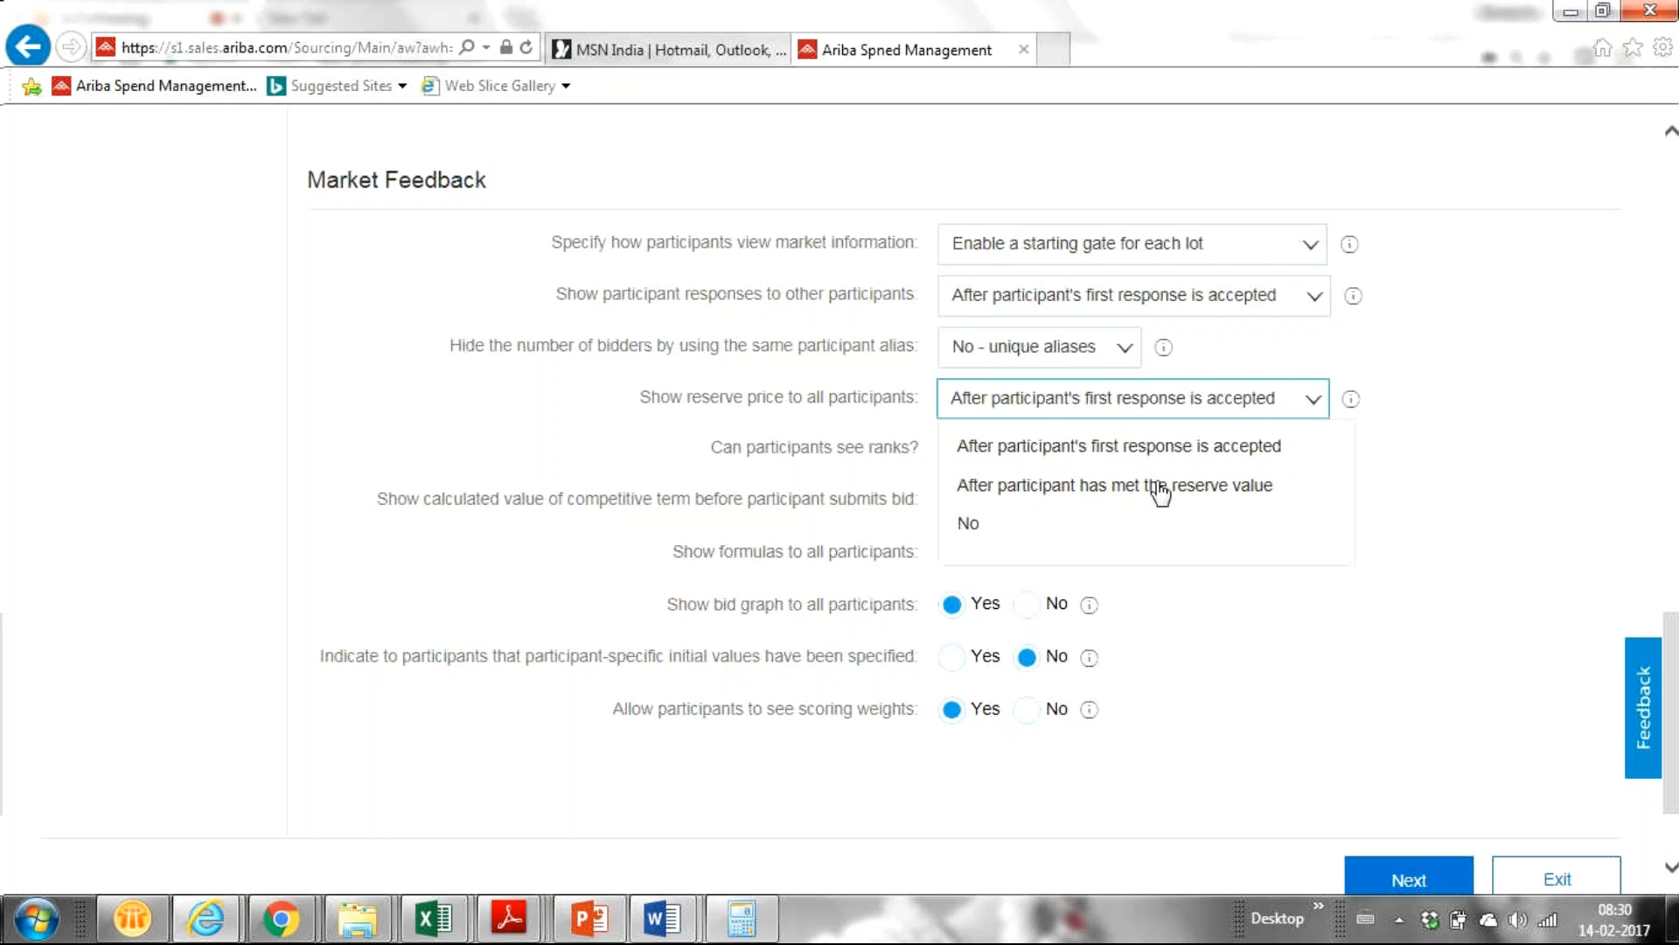
pyautogui.click(1041, 523)
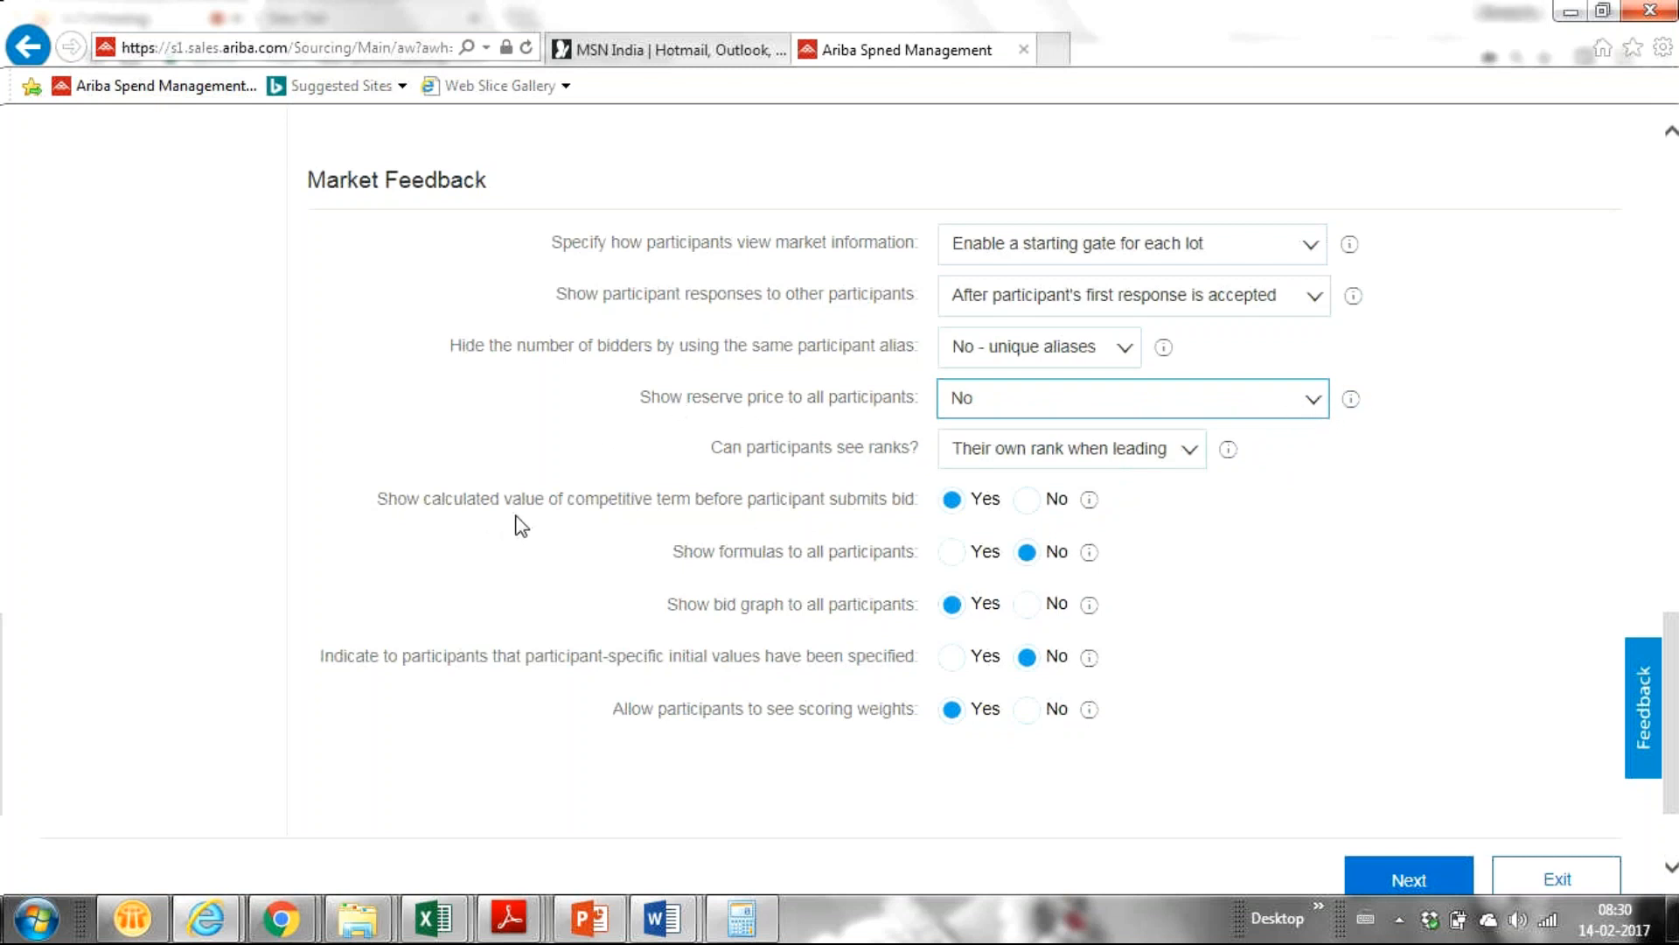
pyautogui.click(1187, 453)
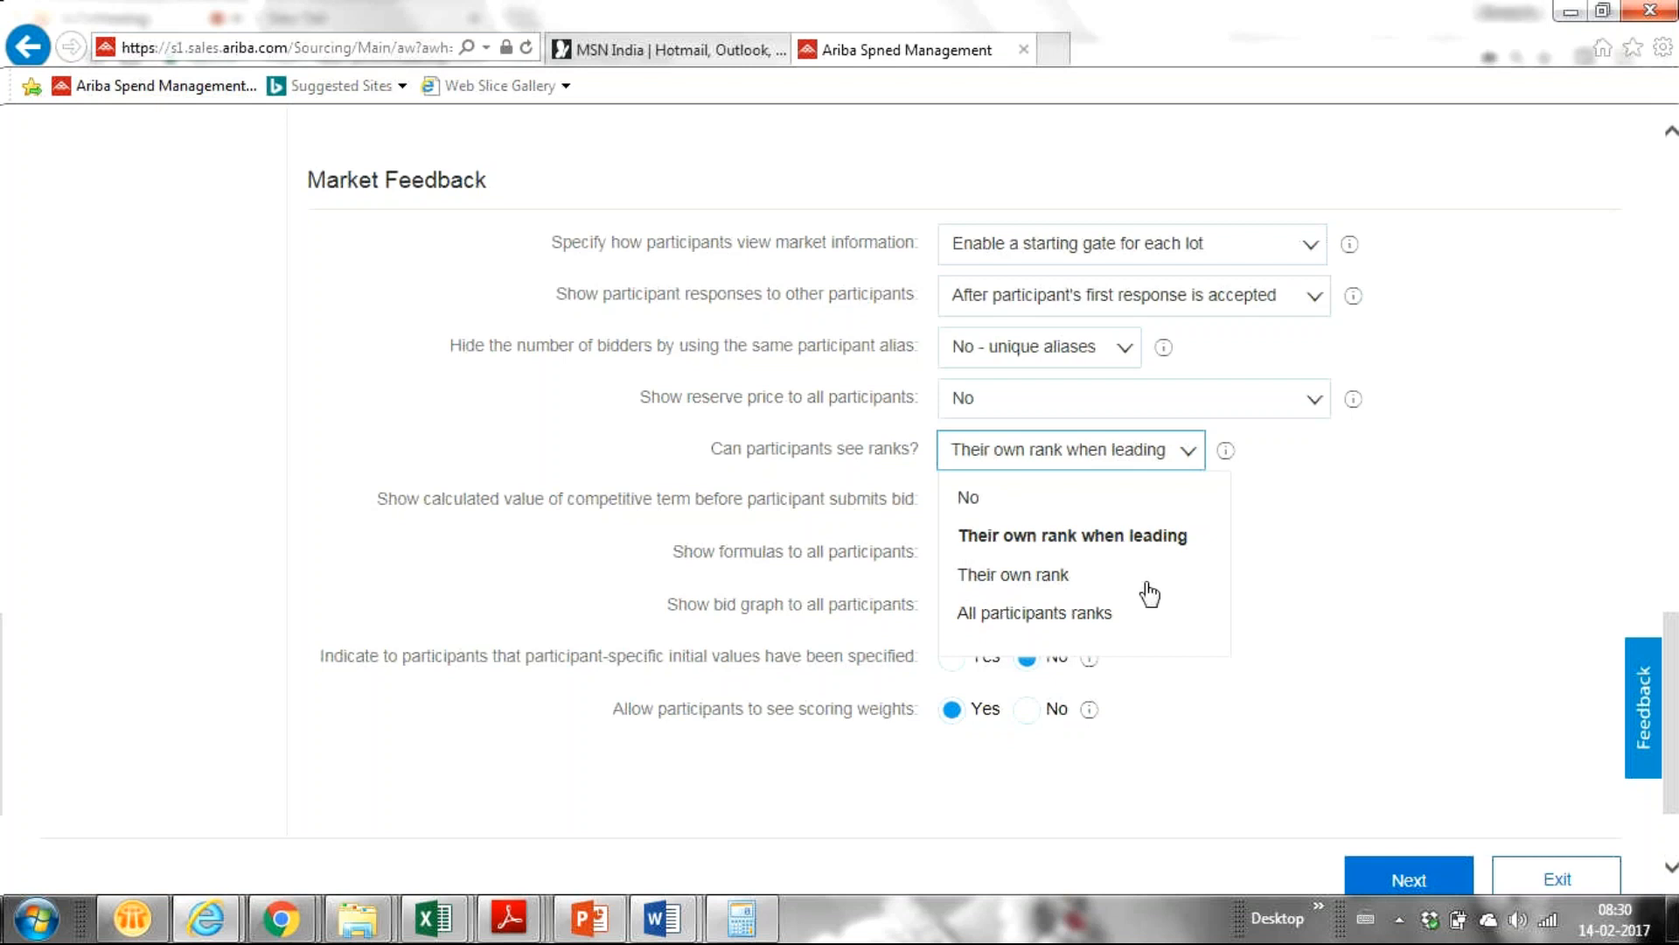
# Leave rank visibility unchanged and set 'Show calculated value of competitive term before participant submits bid' to No.
pyautogui.click(1503, 601)
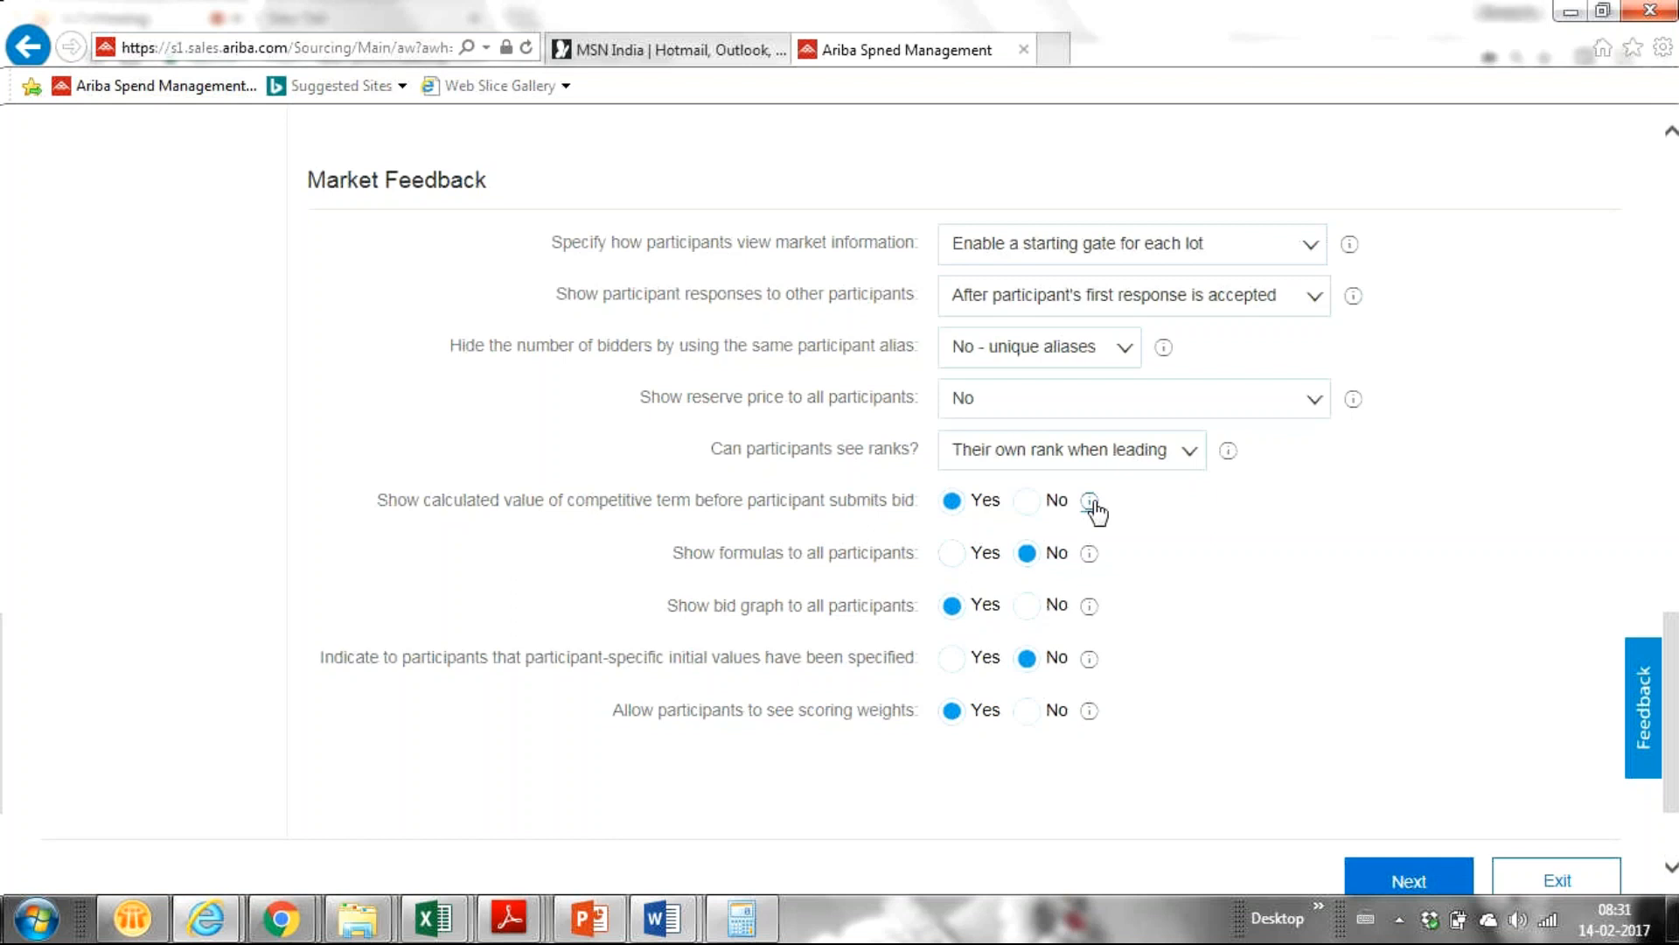
pyautogui.moveTo(1092, 511)
pyautogui.click(1027, 502)
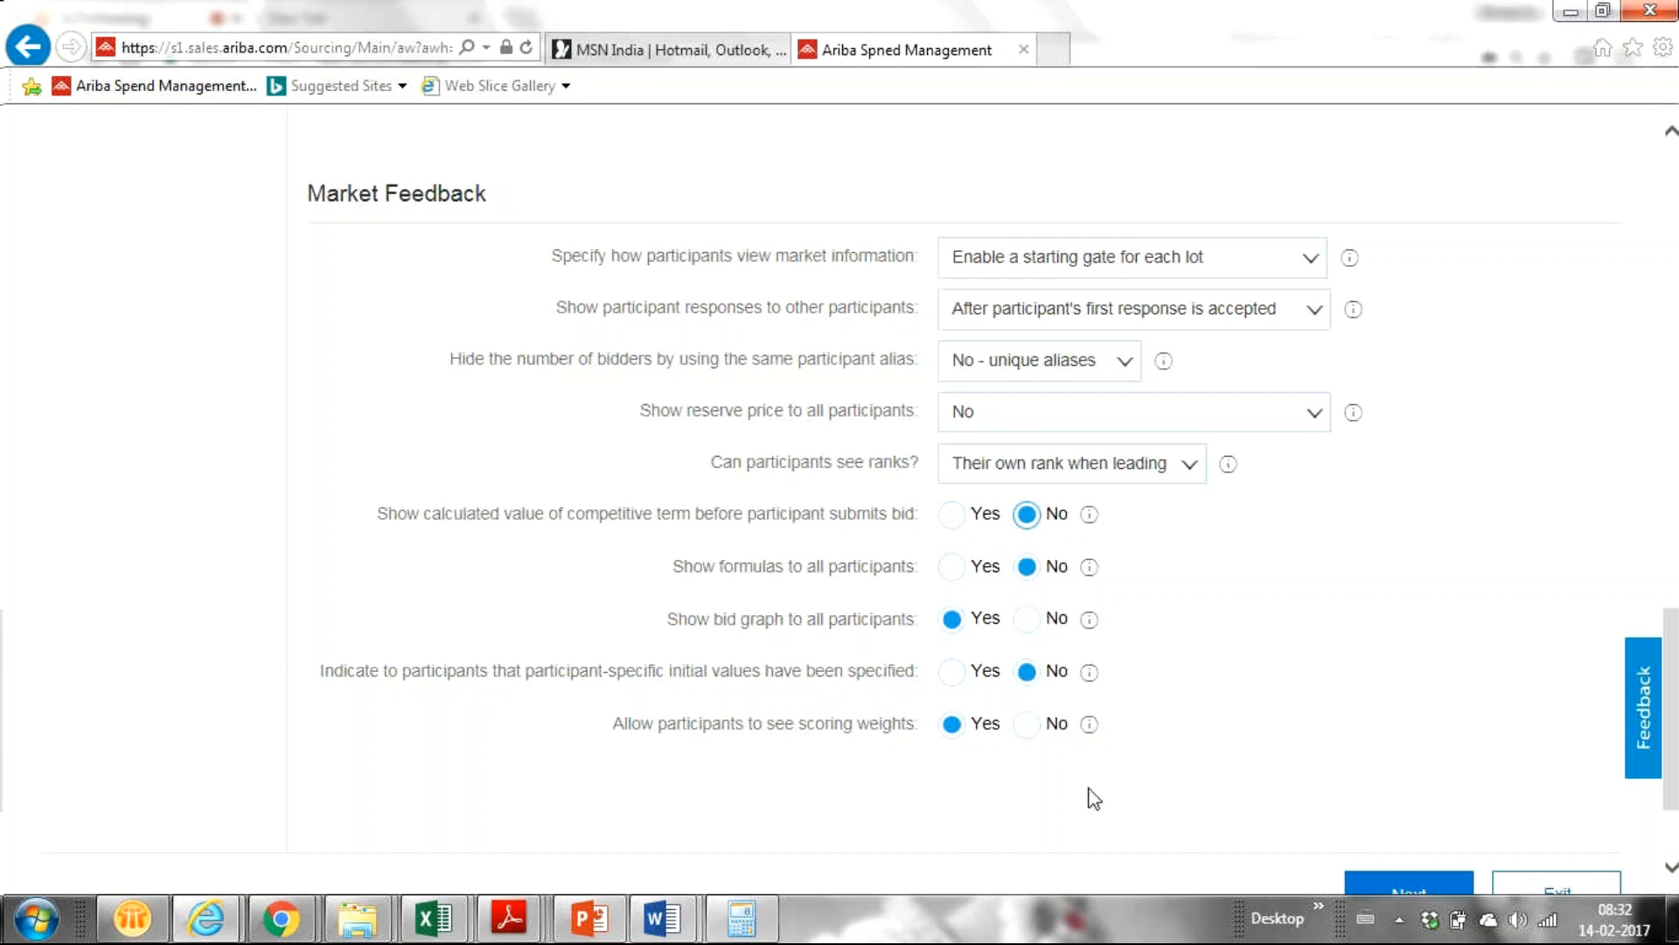
pyautogui.rightClick(1665, 636)
pyautogui.moveTo(1665, 636); pyautogui.dragTo(1657, 678)
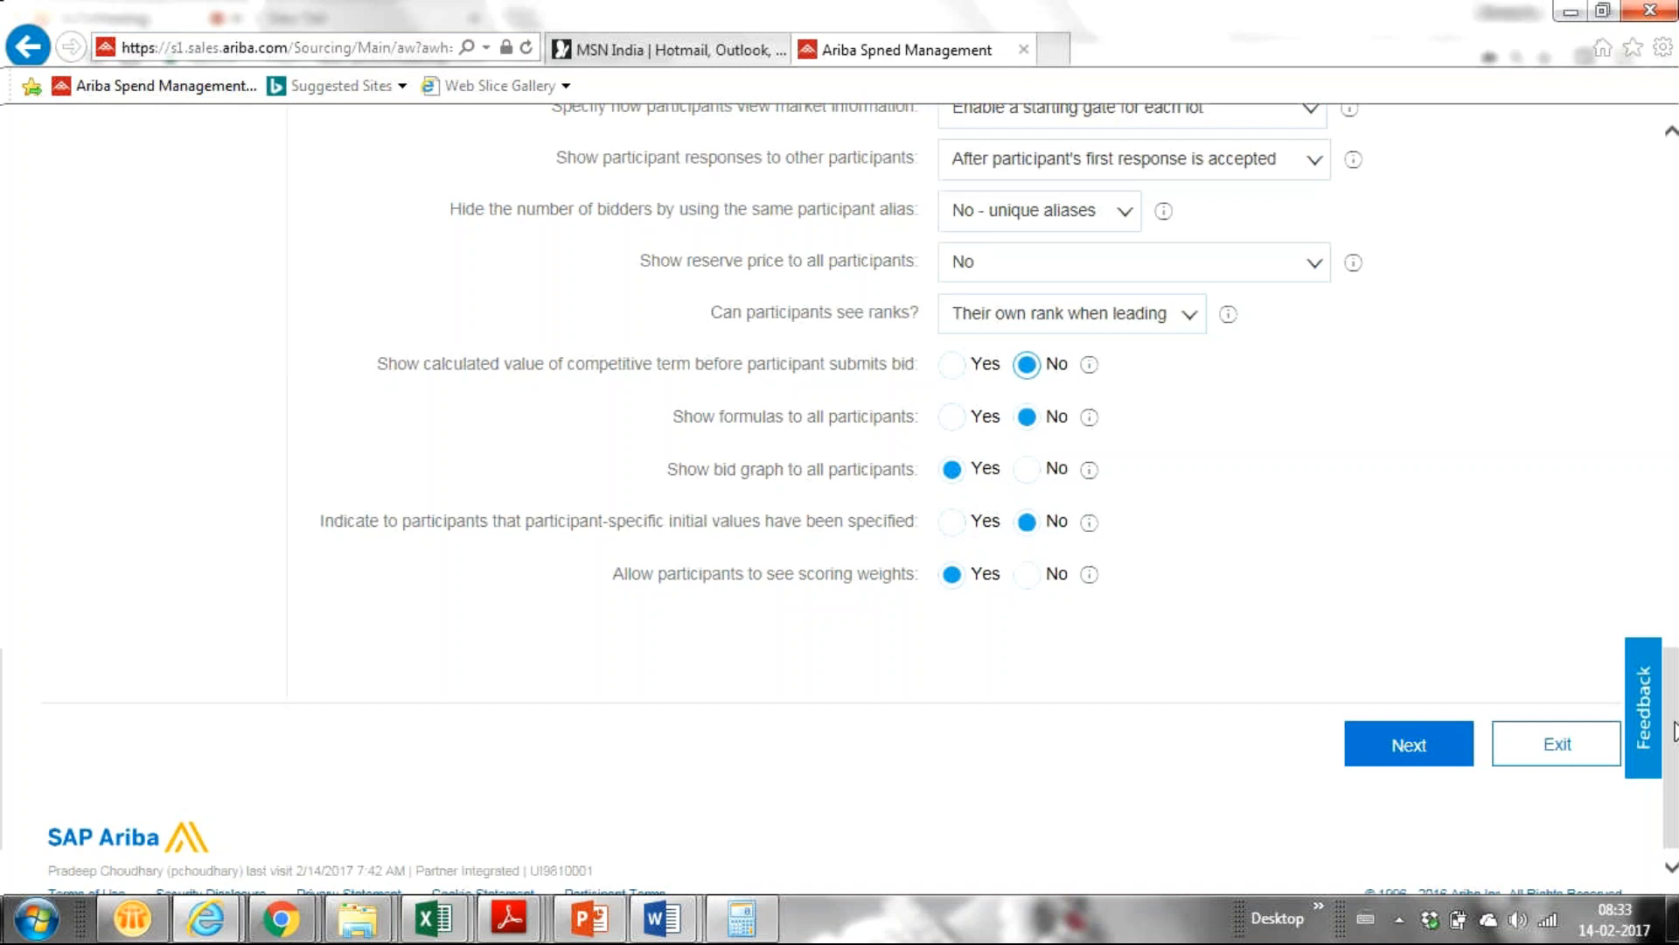
pyautogui.rightClick(1676, 557)
pyautogui.click(1451, 334)
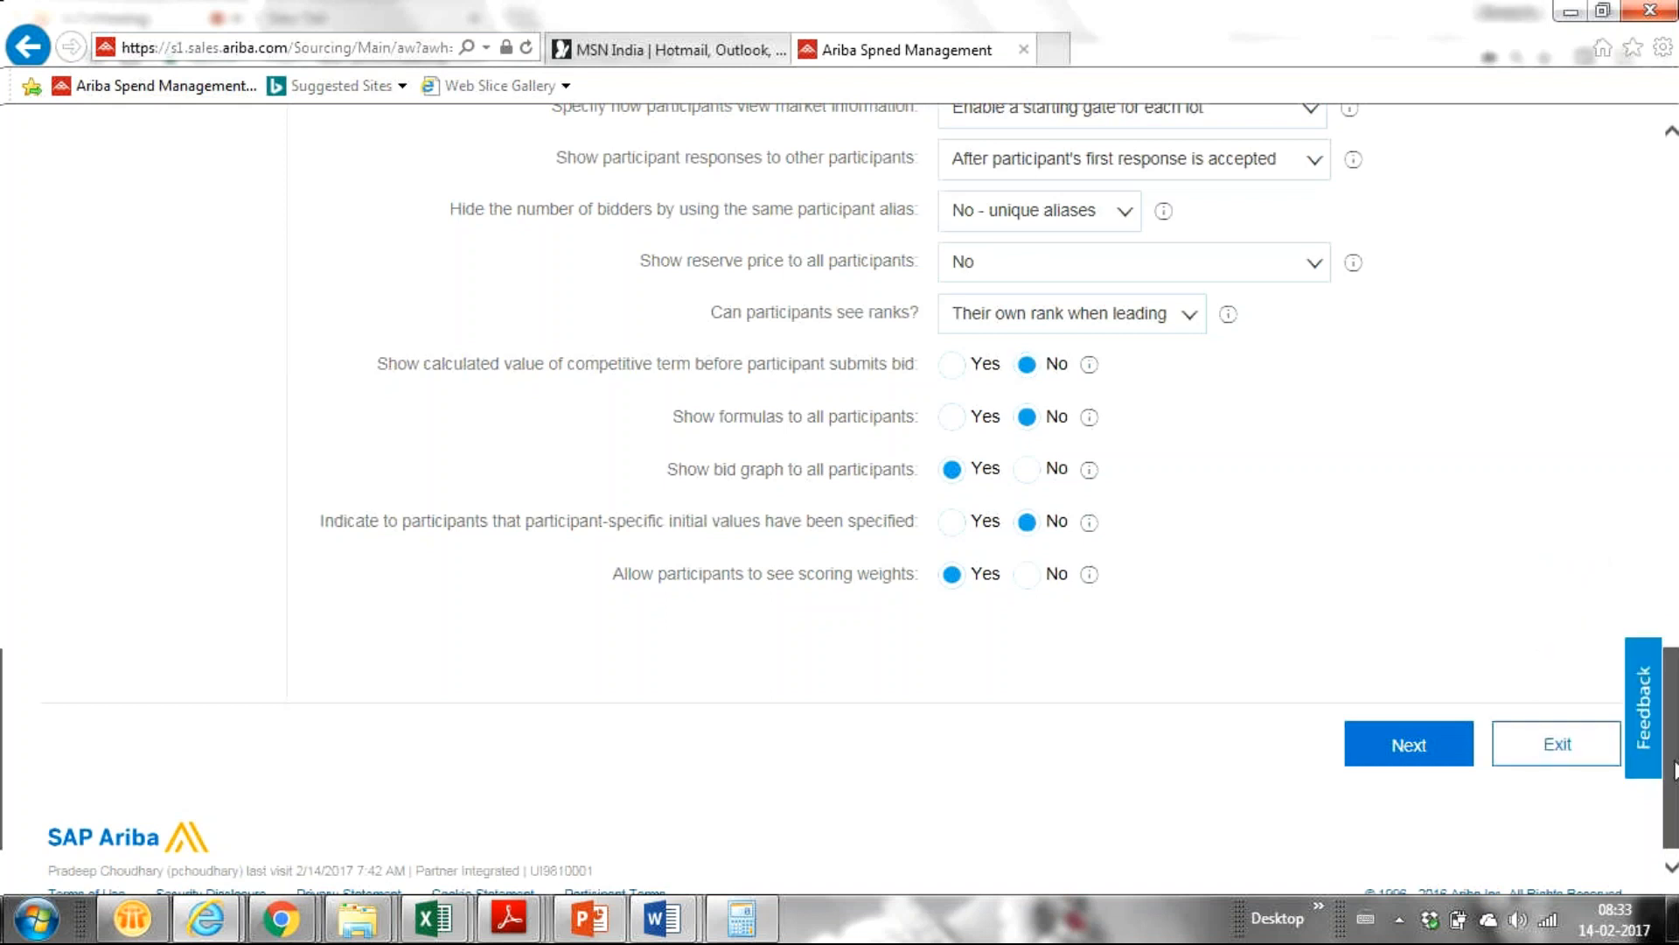
pyautogui.moveTo(1676, 770); pyautogui.dragTo(1643, 678)
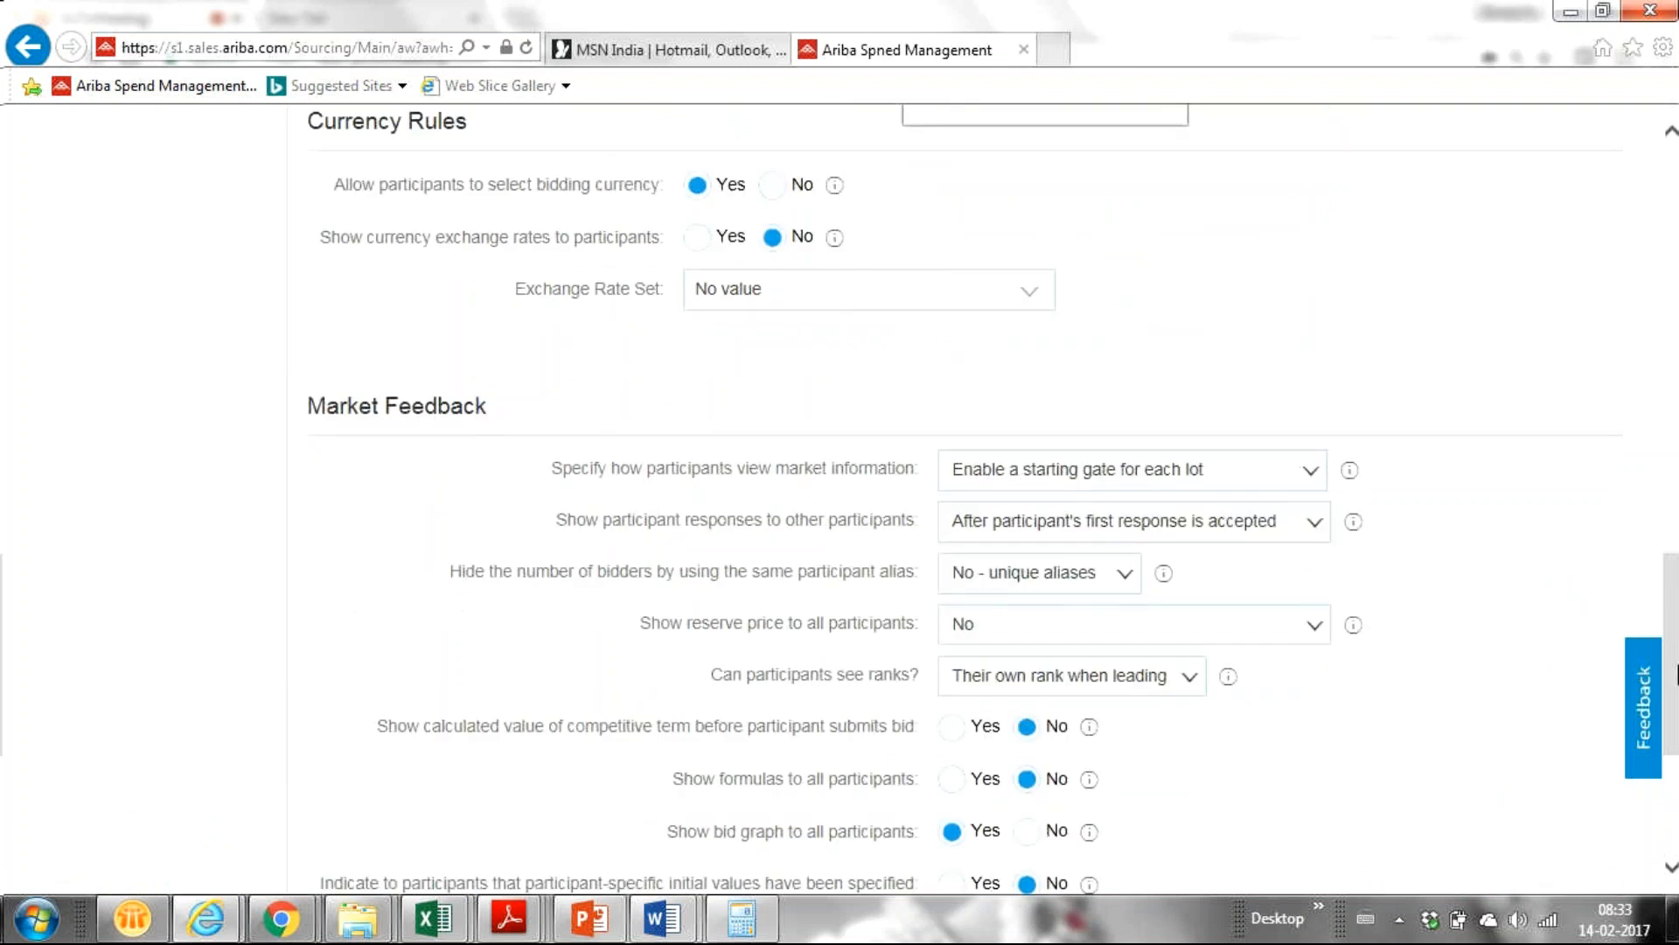
pyautogui.scroll(-4, 993, 501)
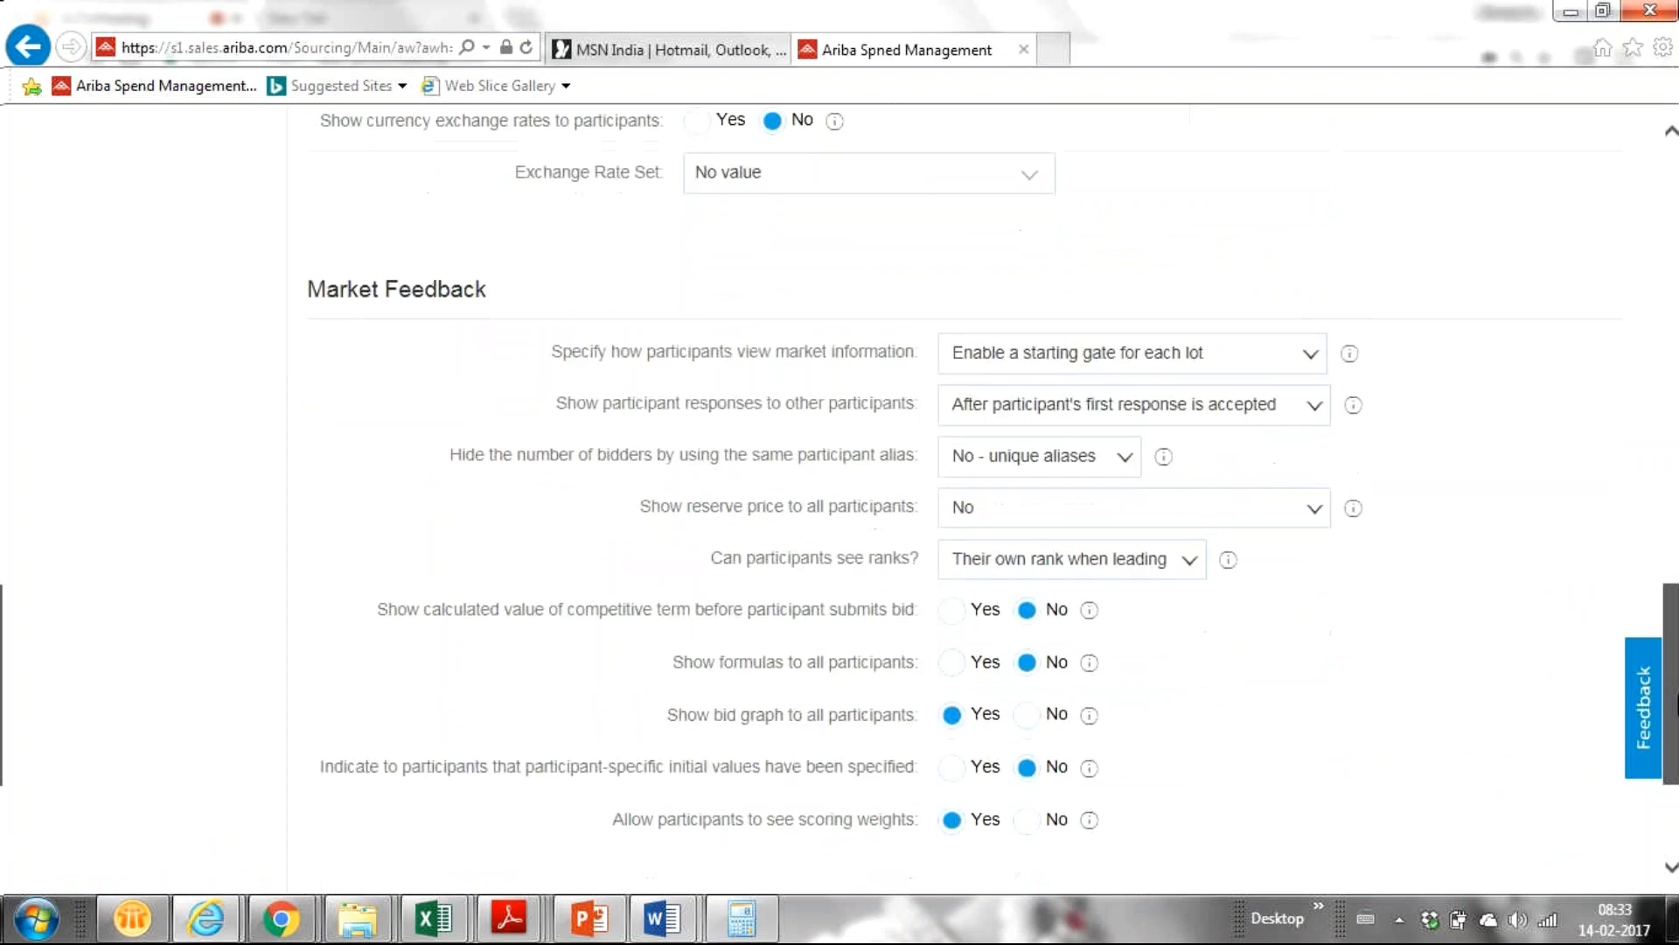
pyautogui.scroll(1, 993, 501)
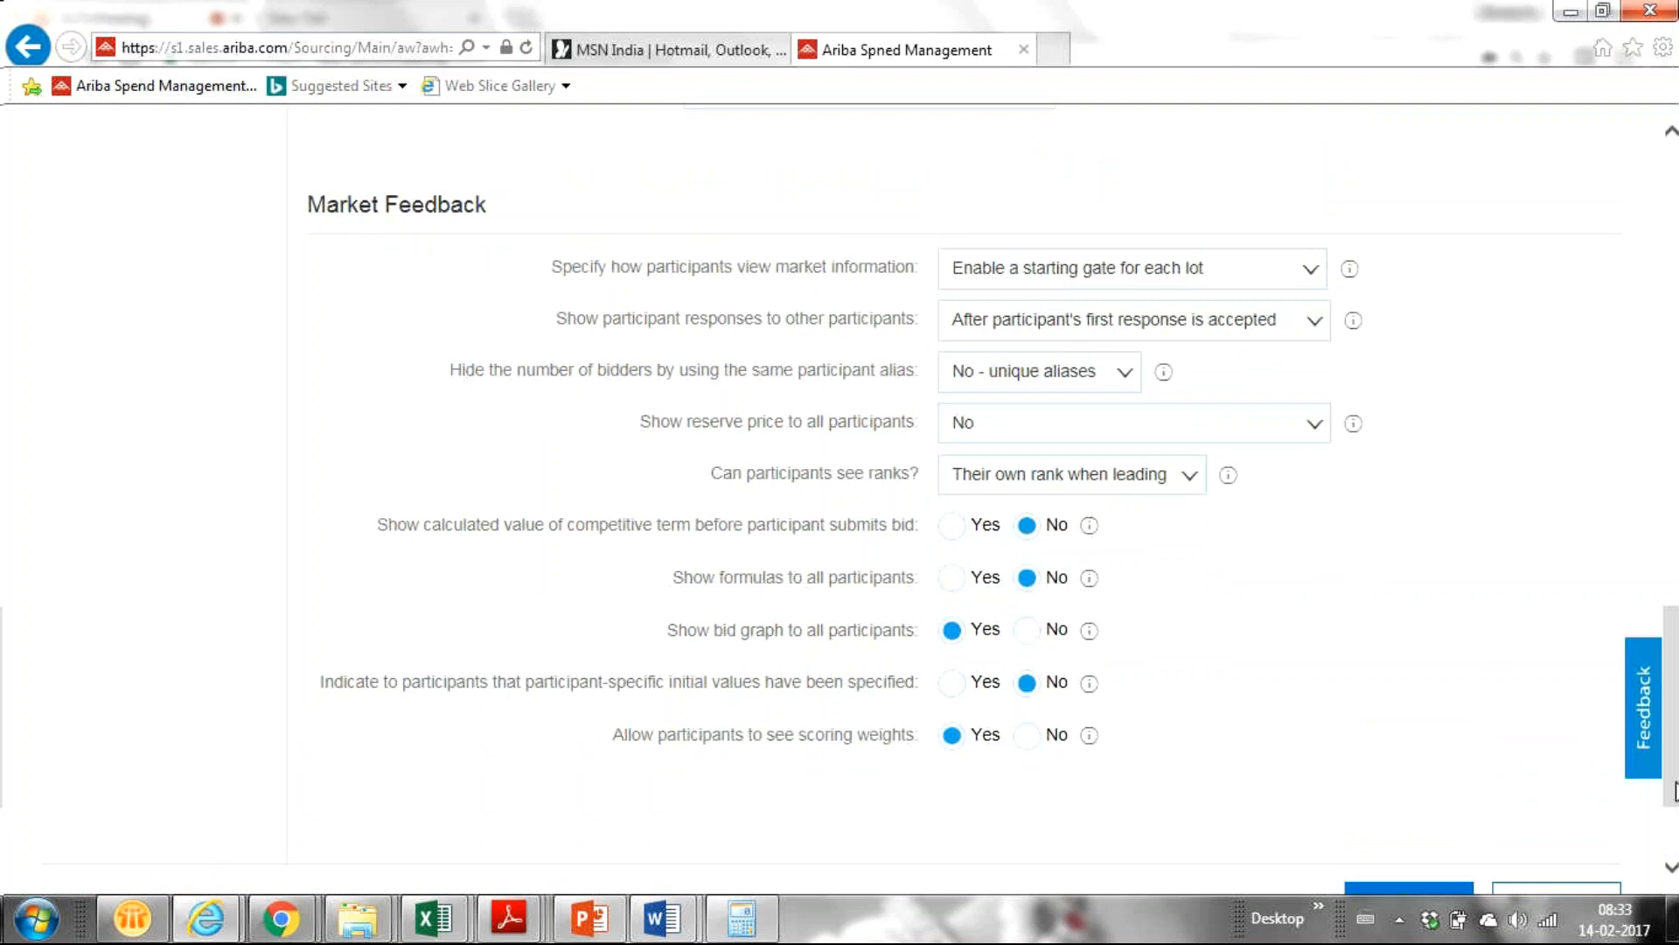
pyautogui.moveTo(1677, 775); pyautogui.dragTo(1677, 829)
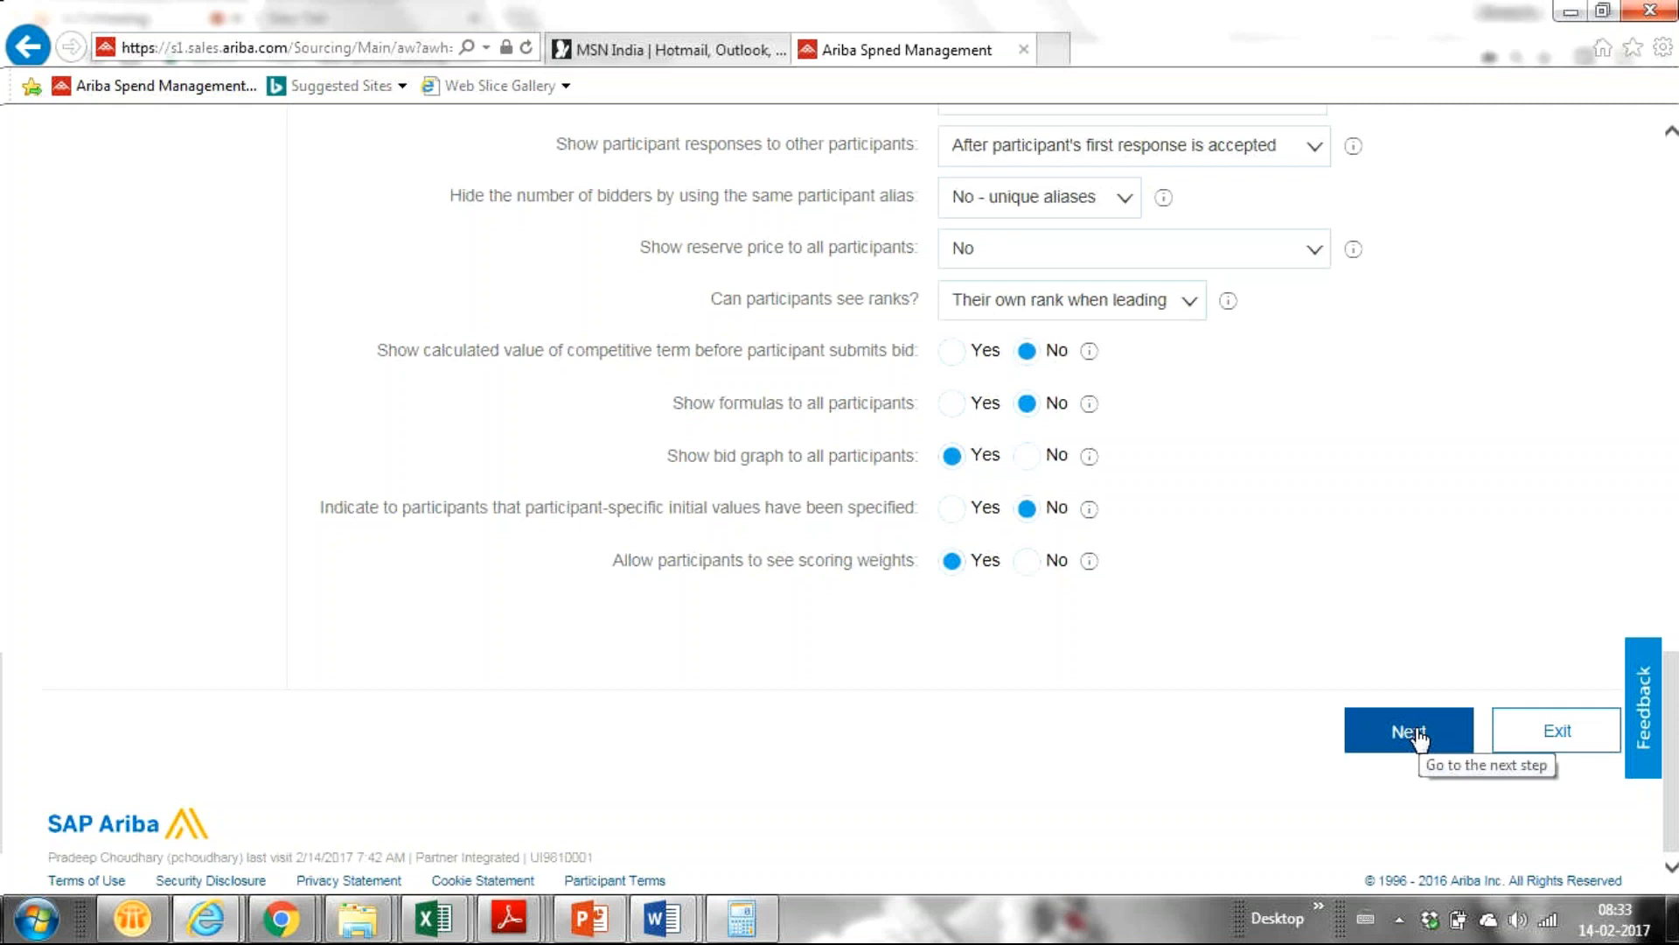
# Move on to step 3 Suppliers and start Invite Participants for the auction.
pyautogui.click(1417, 734)
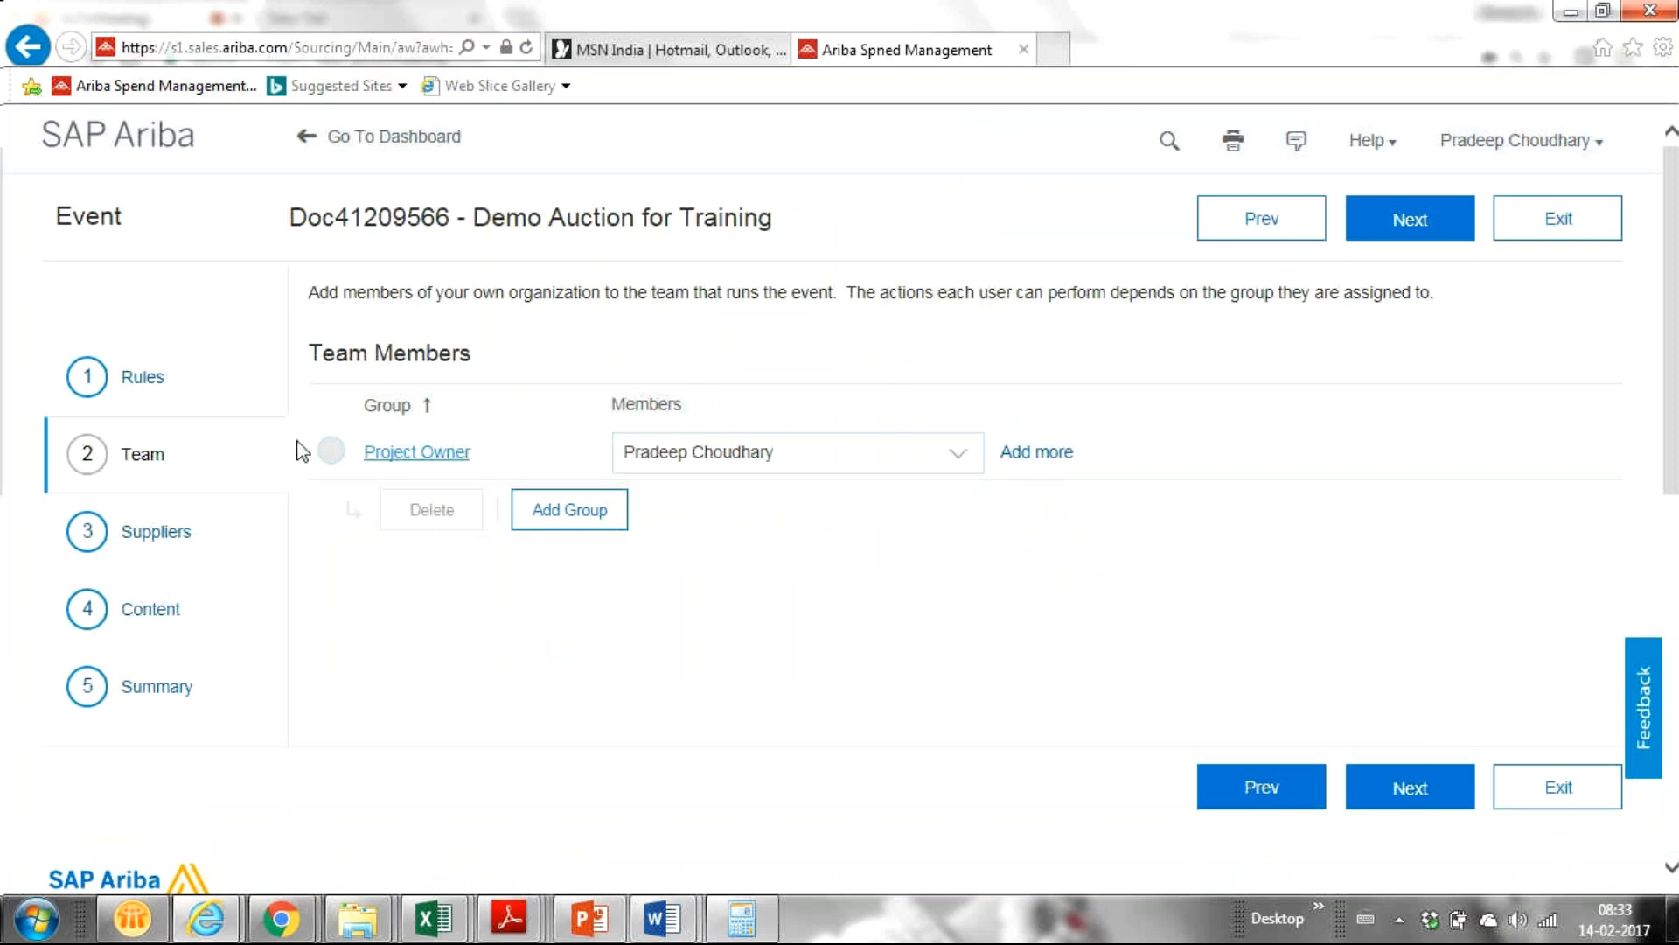
pyautogui.click(154, 540)
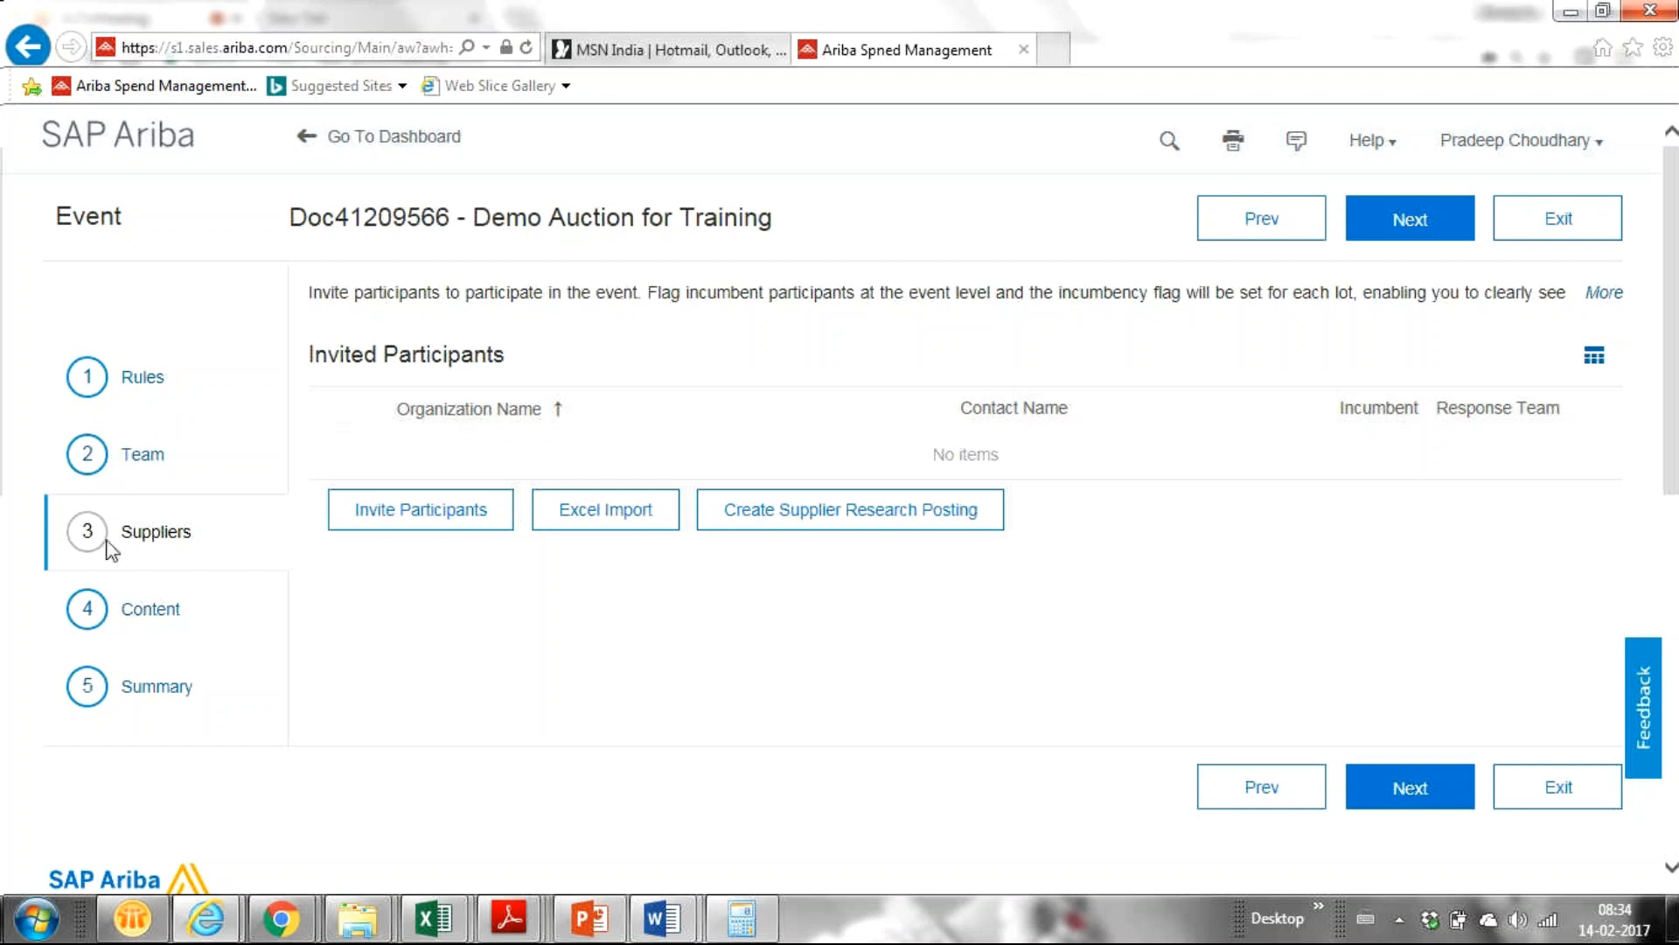
pyautogui.click(481, 529)
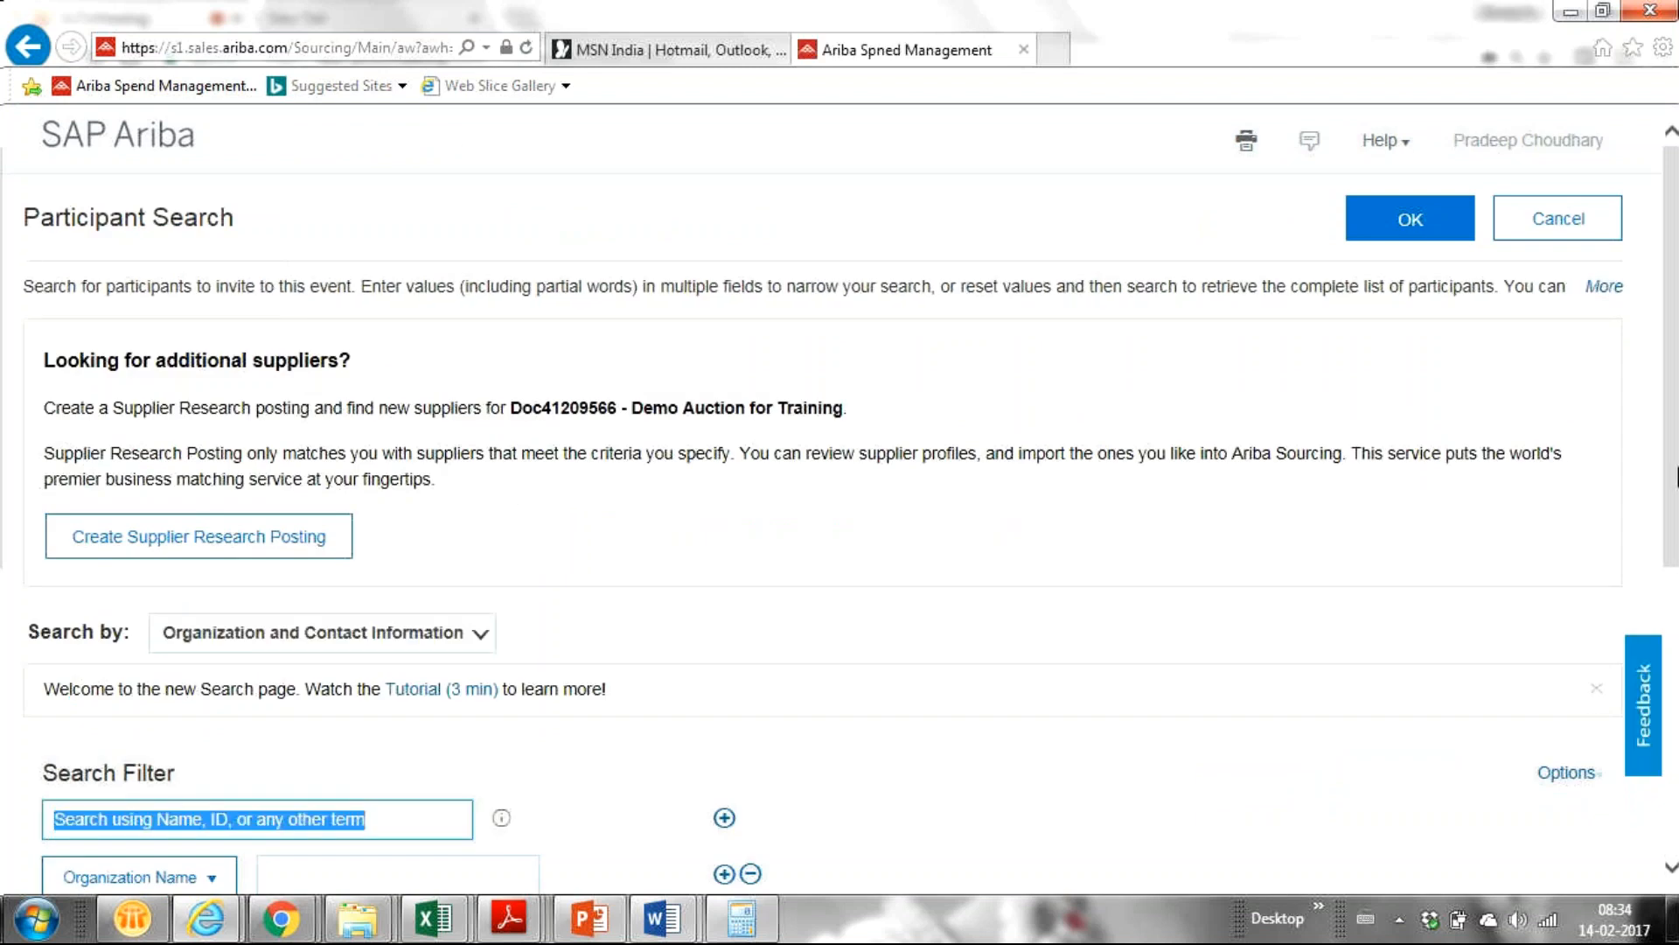
# Search participants for 'dinu' and invite the second Dinu Construction contact.
pyautogui.moveTo(1678, 469); pyautogui.dragTo(1670, 656)
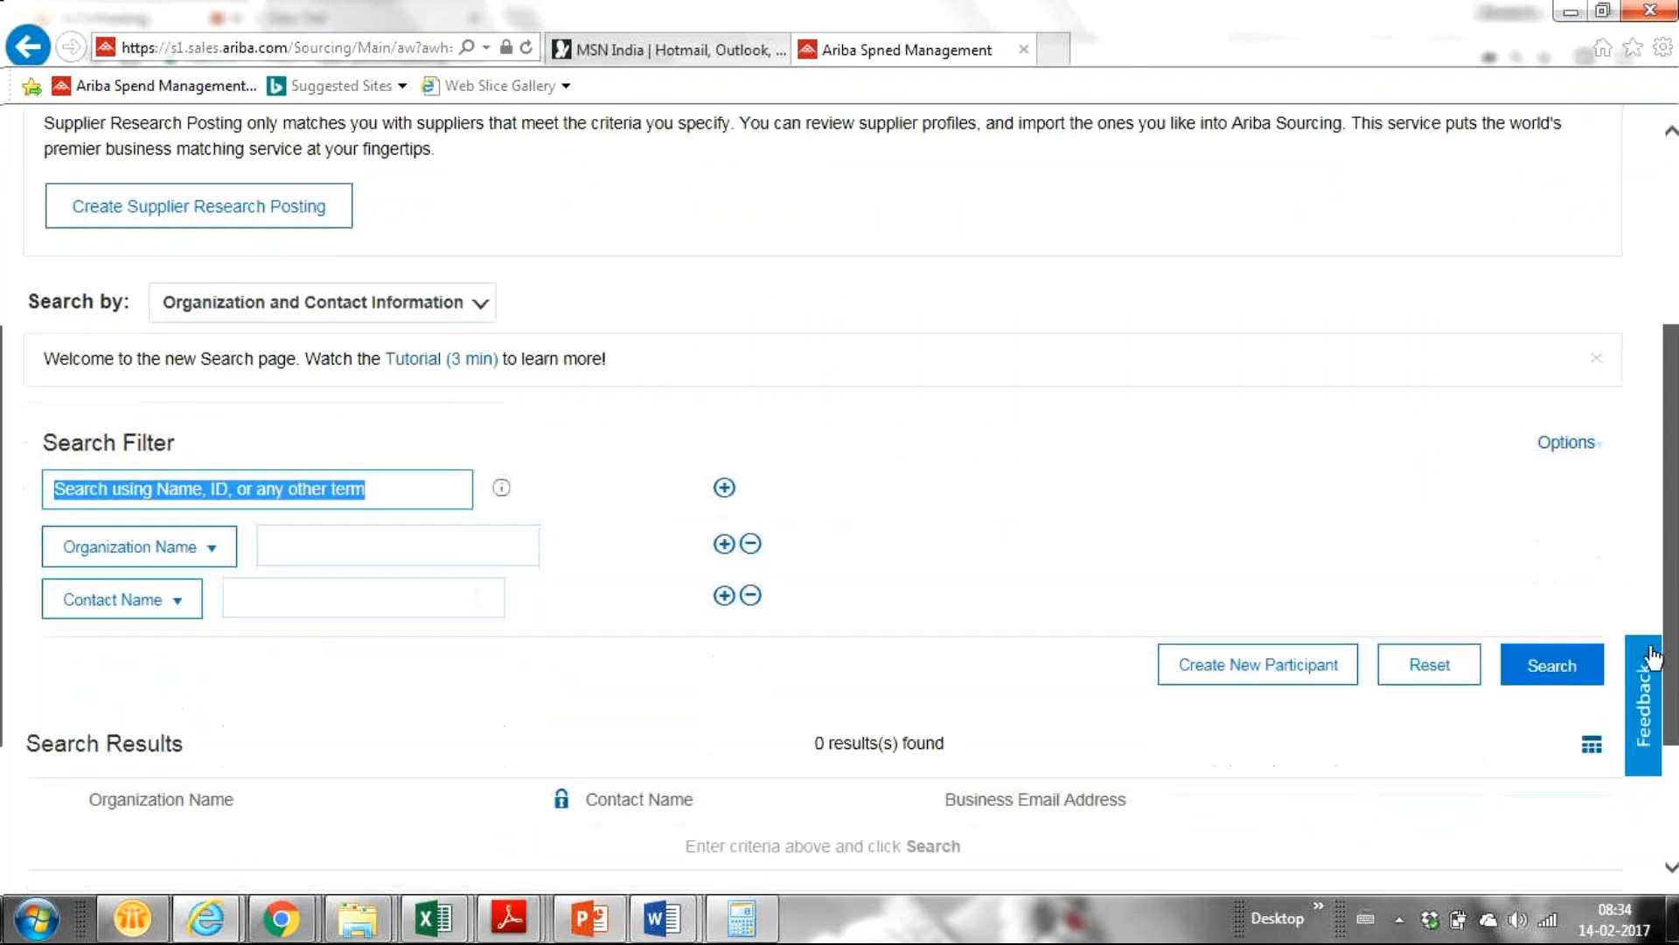
pyautogui.scroll(-1, 75, 477)
pyautogui.write('dinu')
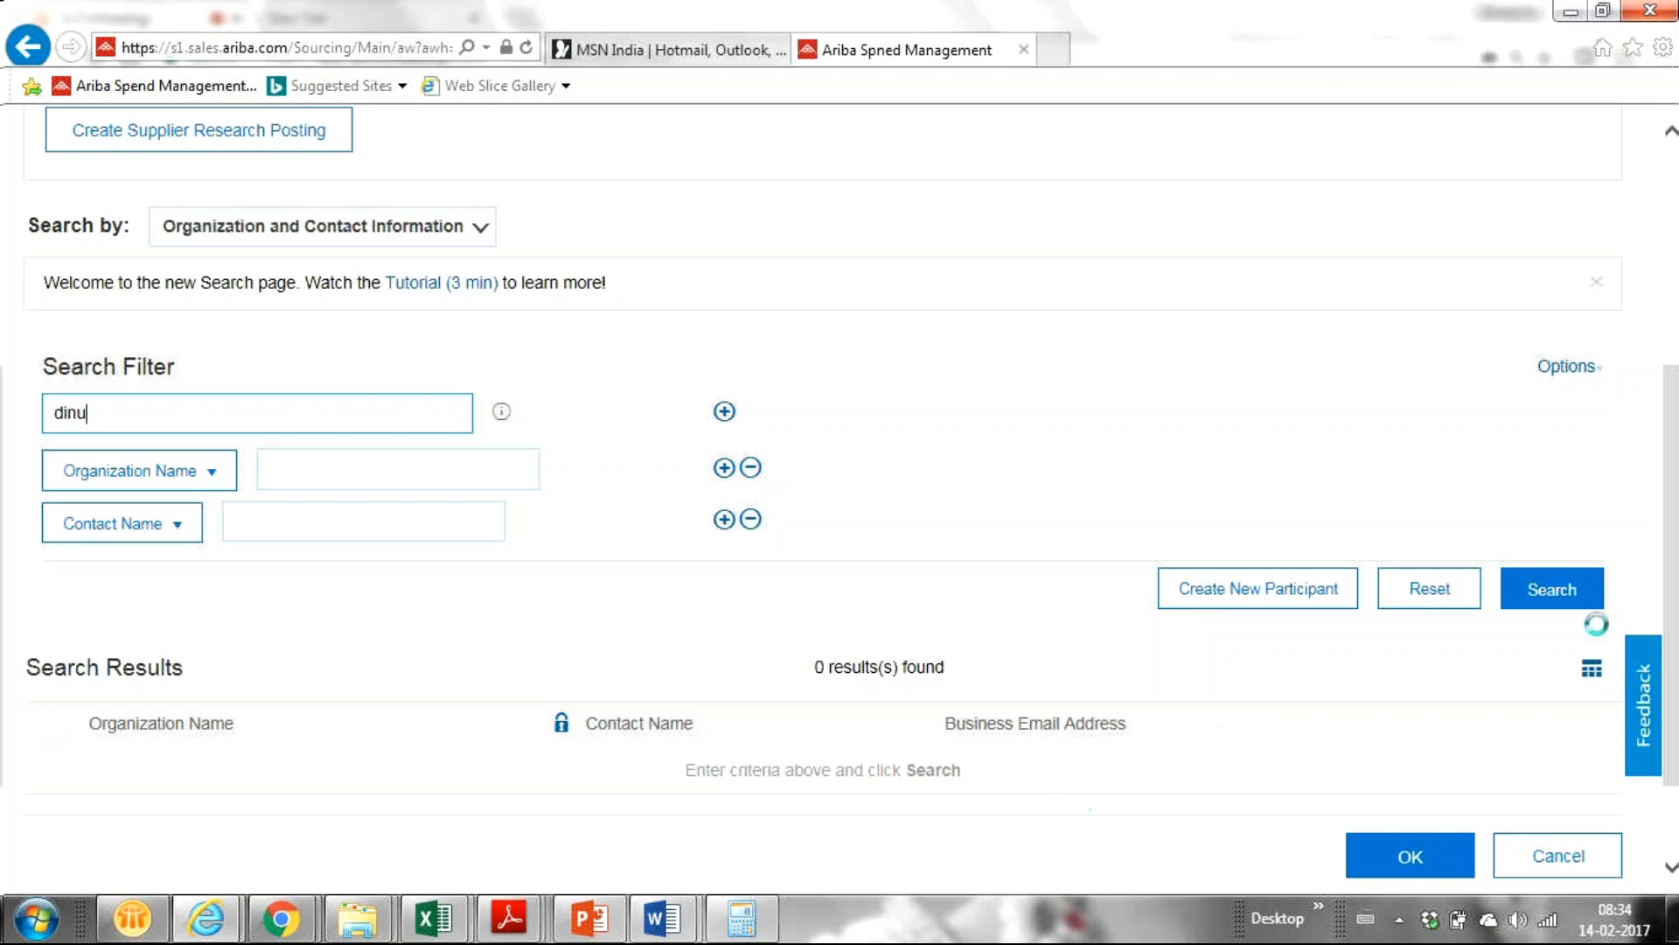
pyautogui.press('Return')
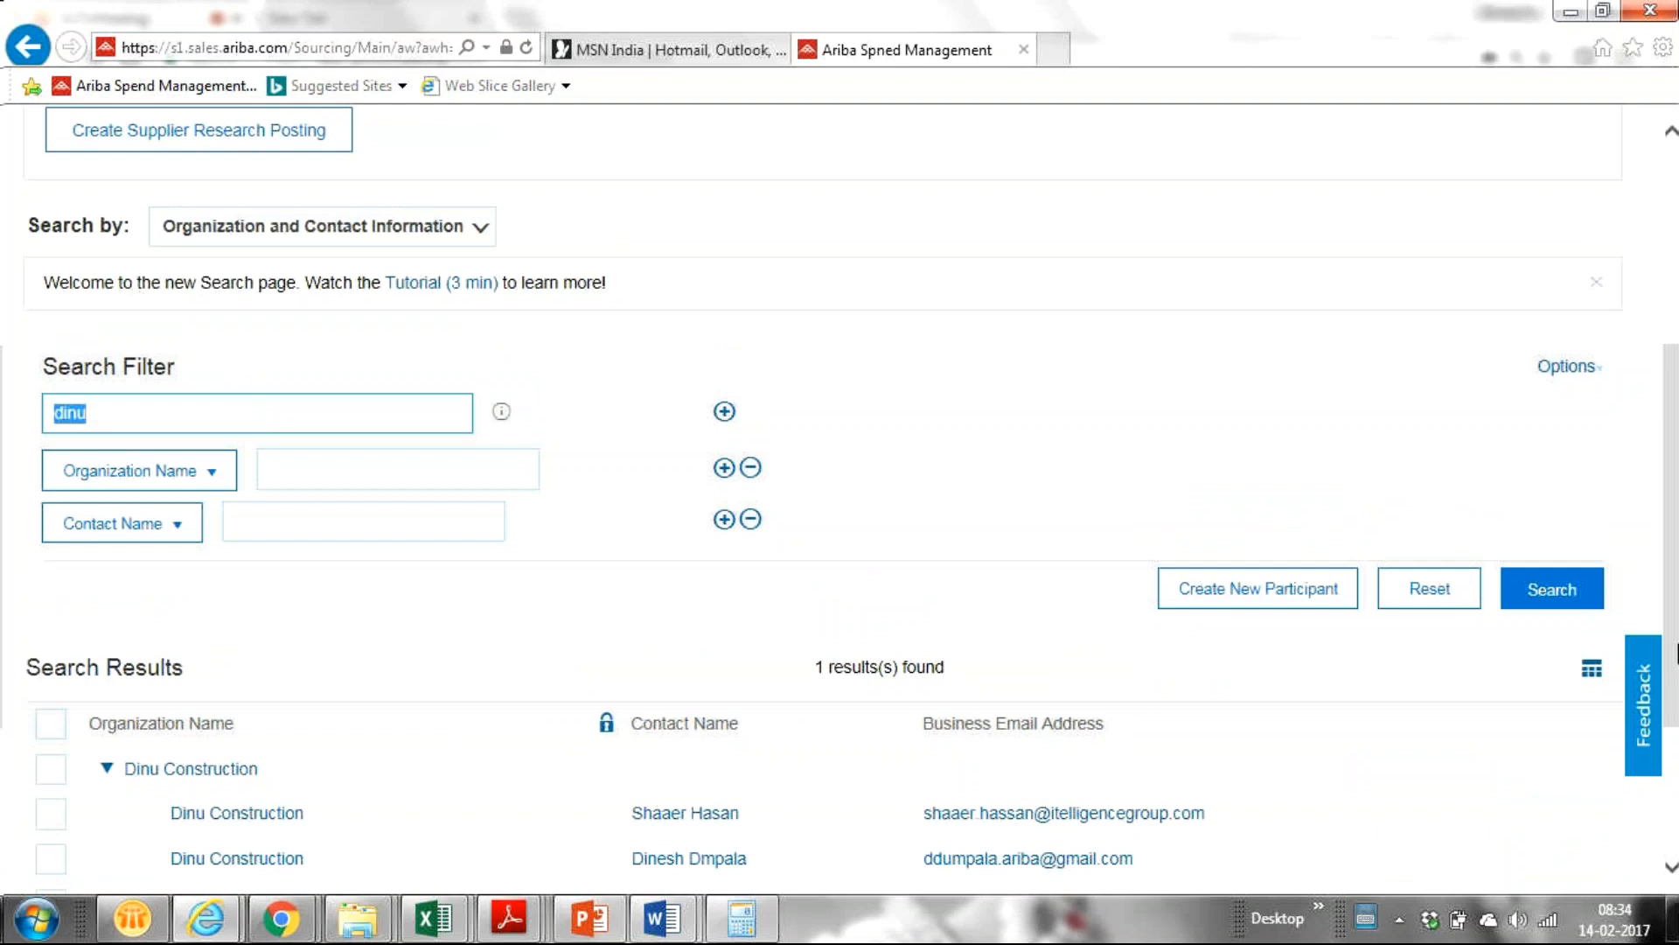
pyautogui.scroll(-2, 22, 591)
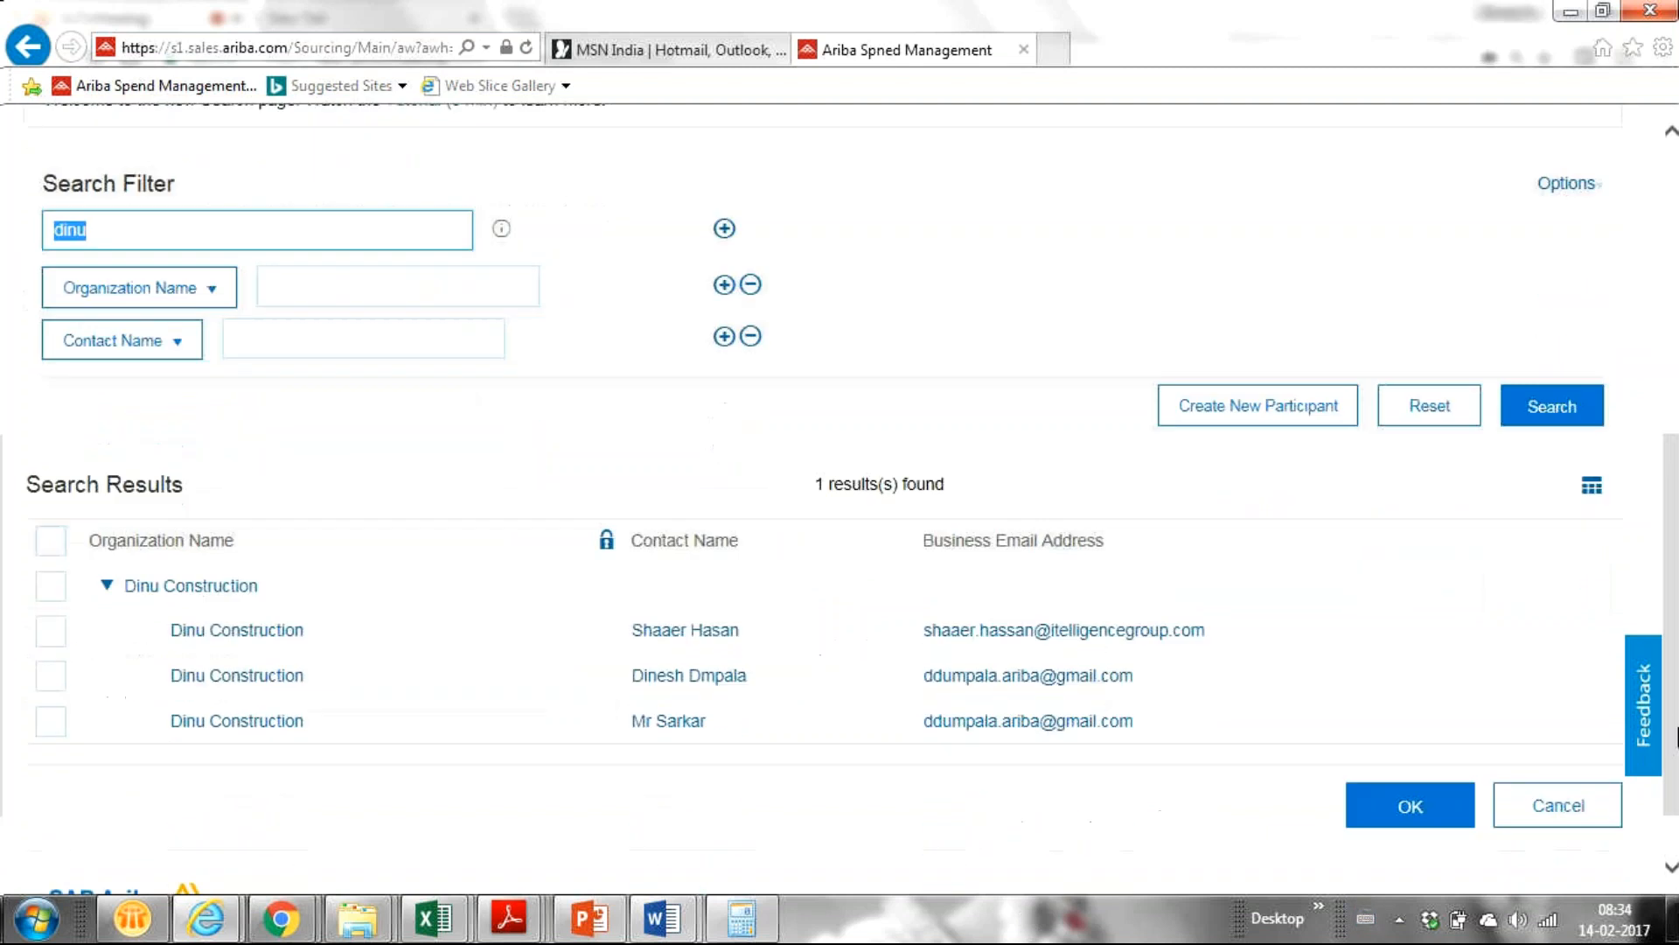
pyautogui.click(50, 678)
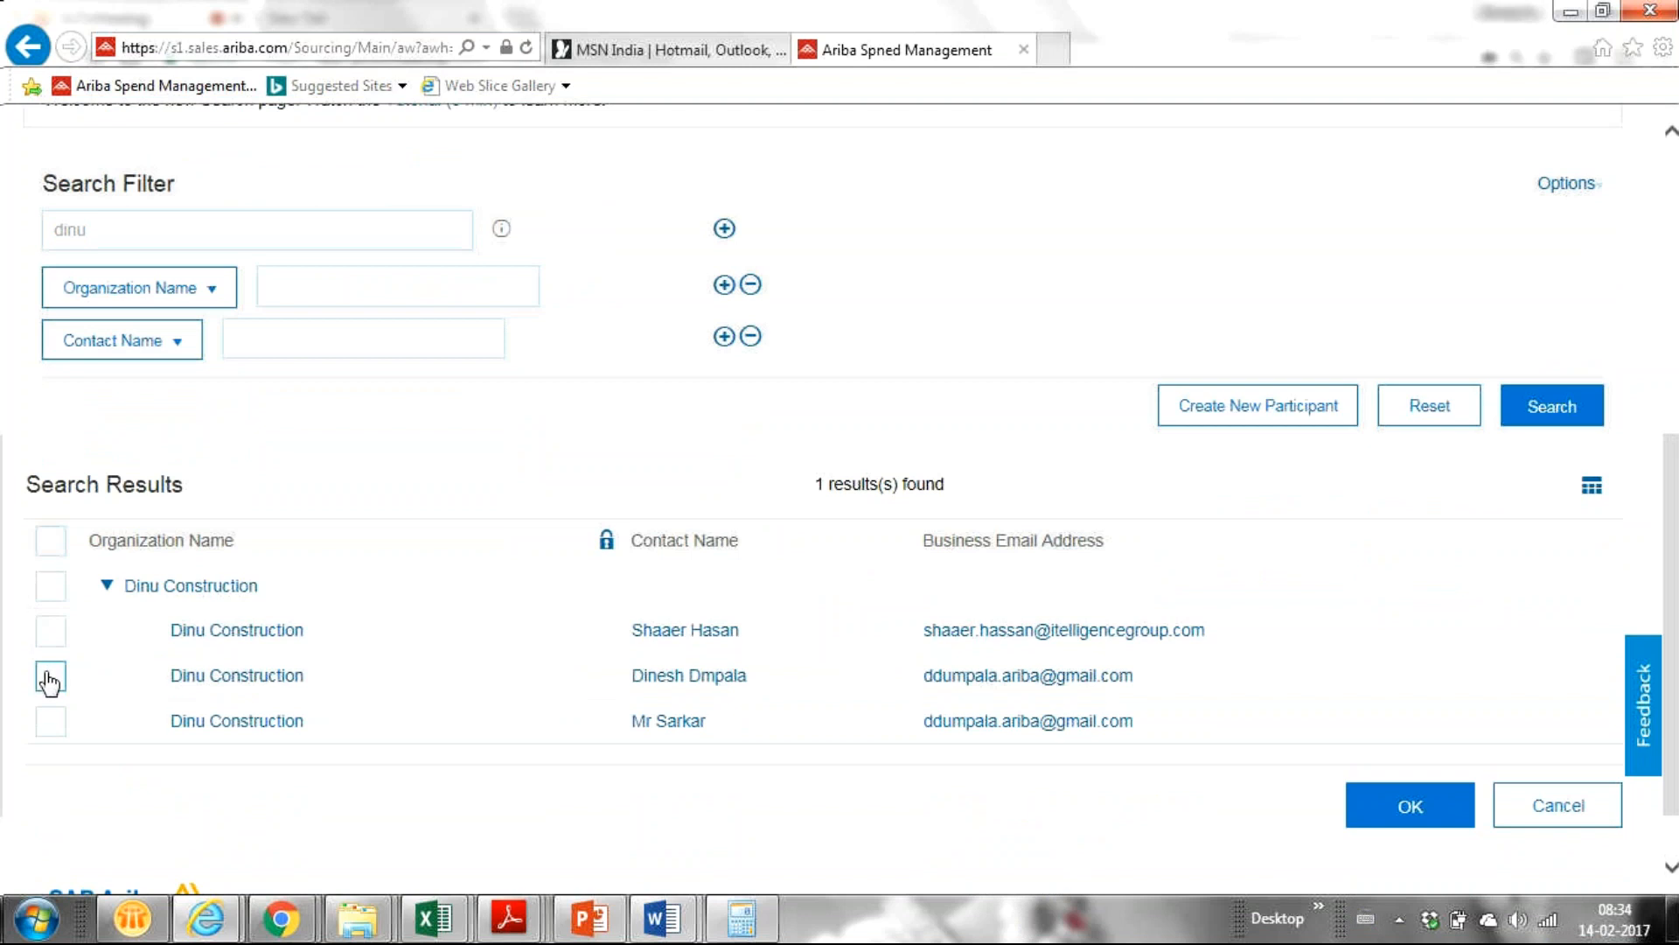
pyautogui.click(1380, 822)
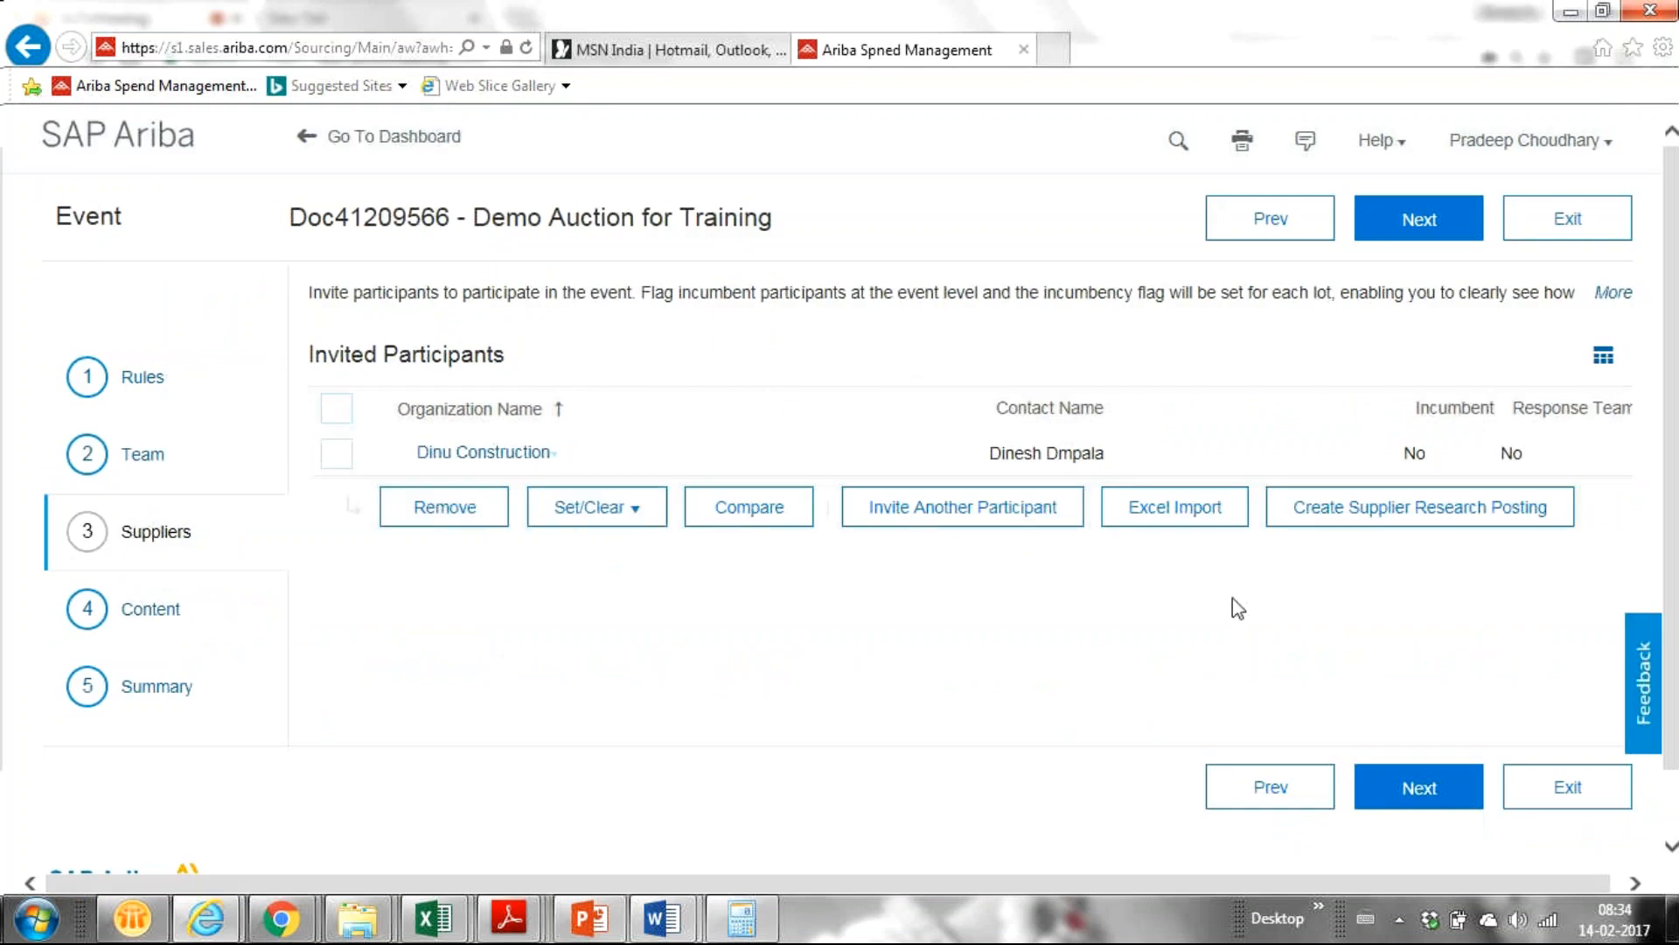
# Search participants for 'channa' and invite Channa Transportation as well.
pyautogui.click(951, 514)
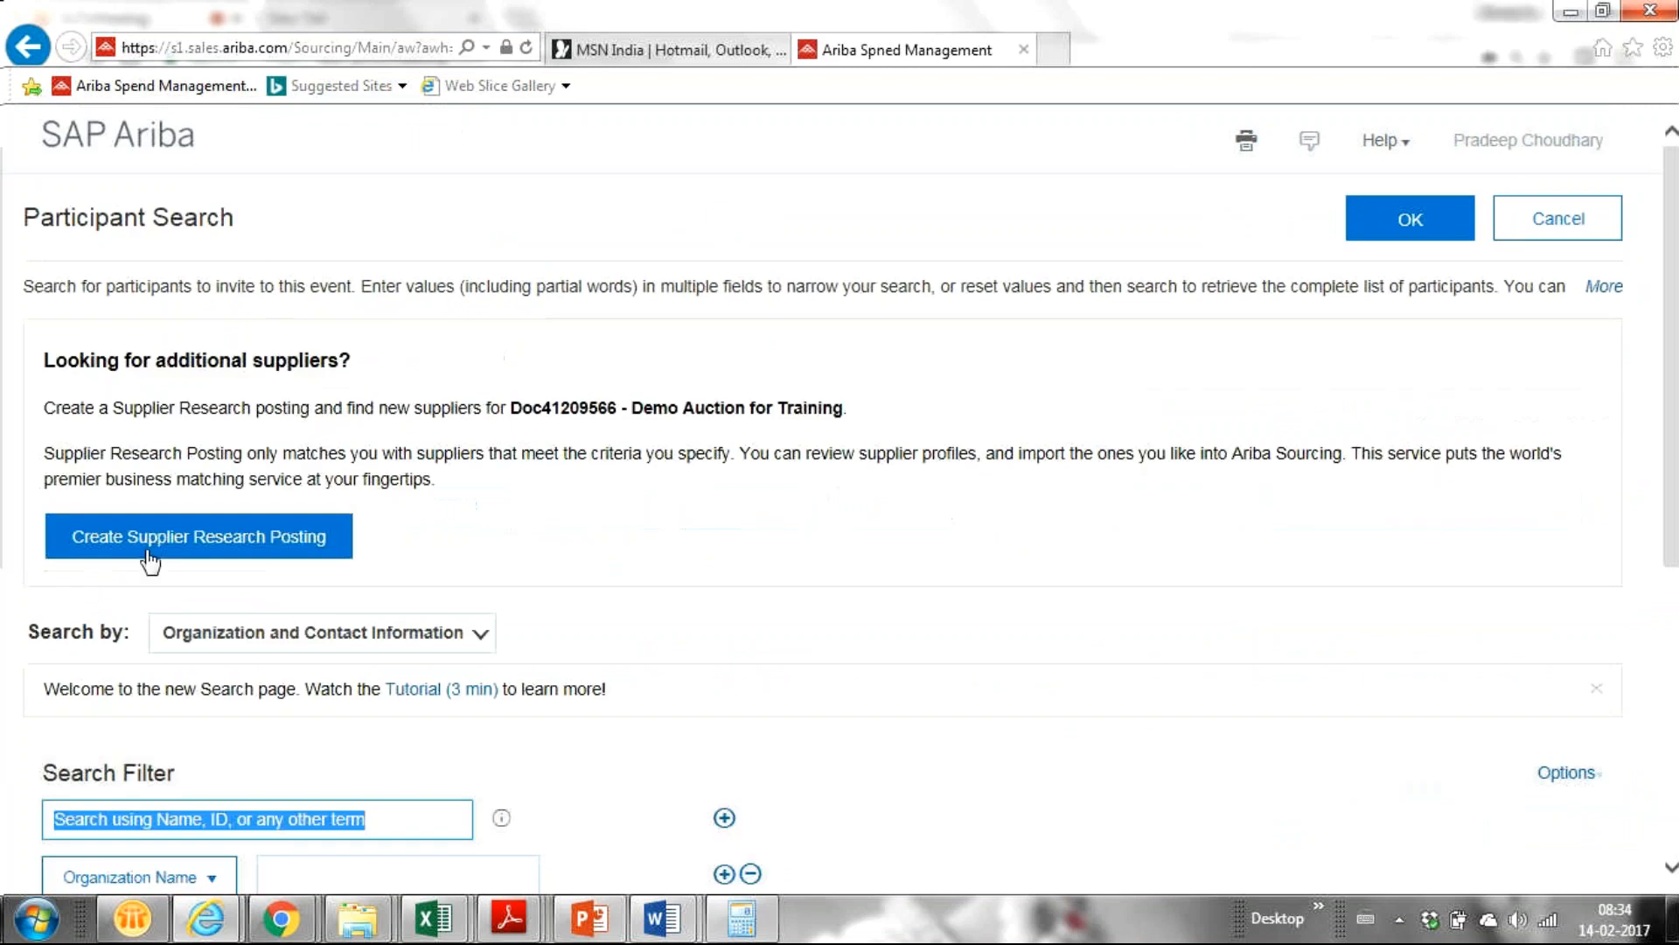
pyautogui.click(7, 595)
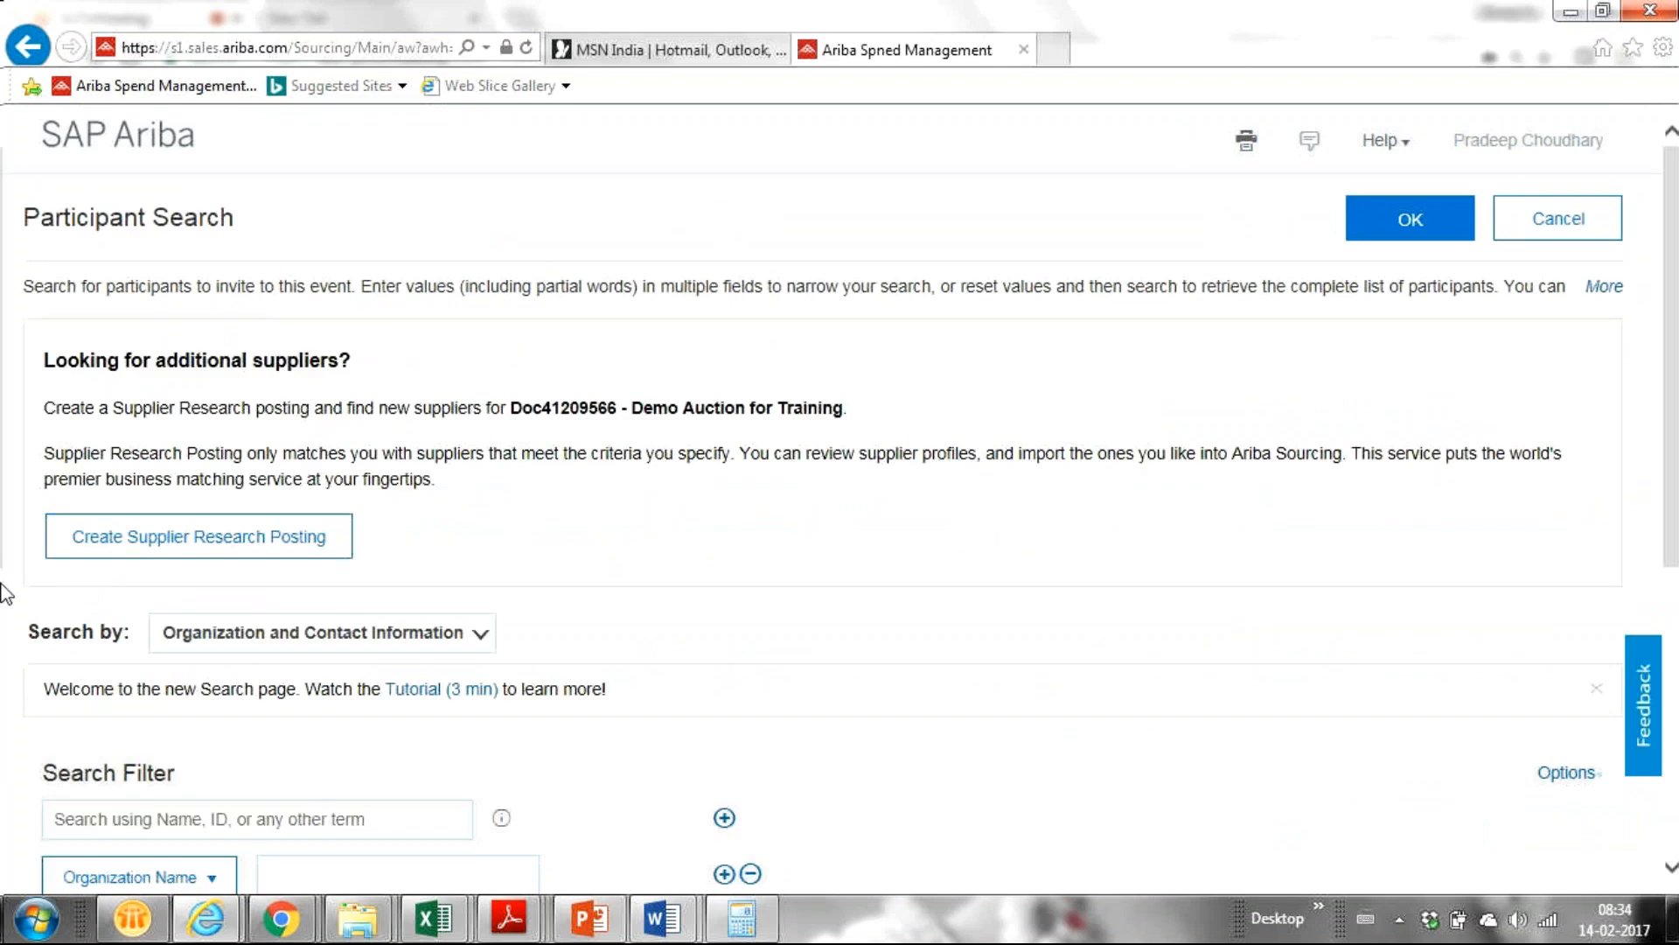
pyautogui.press('Down')
pyautogui.press('Down')
pyautogui.press('Down')
pyautogui.press('Down')
pyautogui.press('Down')
pyautogui.press('Down')
pyautogui.press('Down')
pyautogui.press('Down')
pyautogui.press('Up')
pyautogui.press('Up')
pyautogui.click(288, 535)
pyautogui.write('channa')
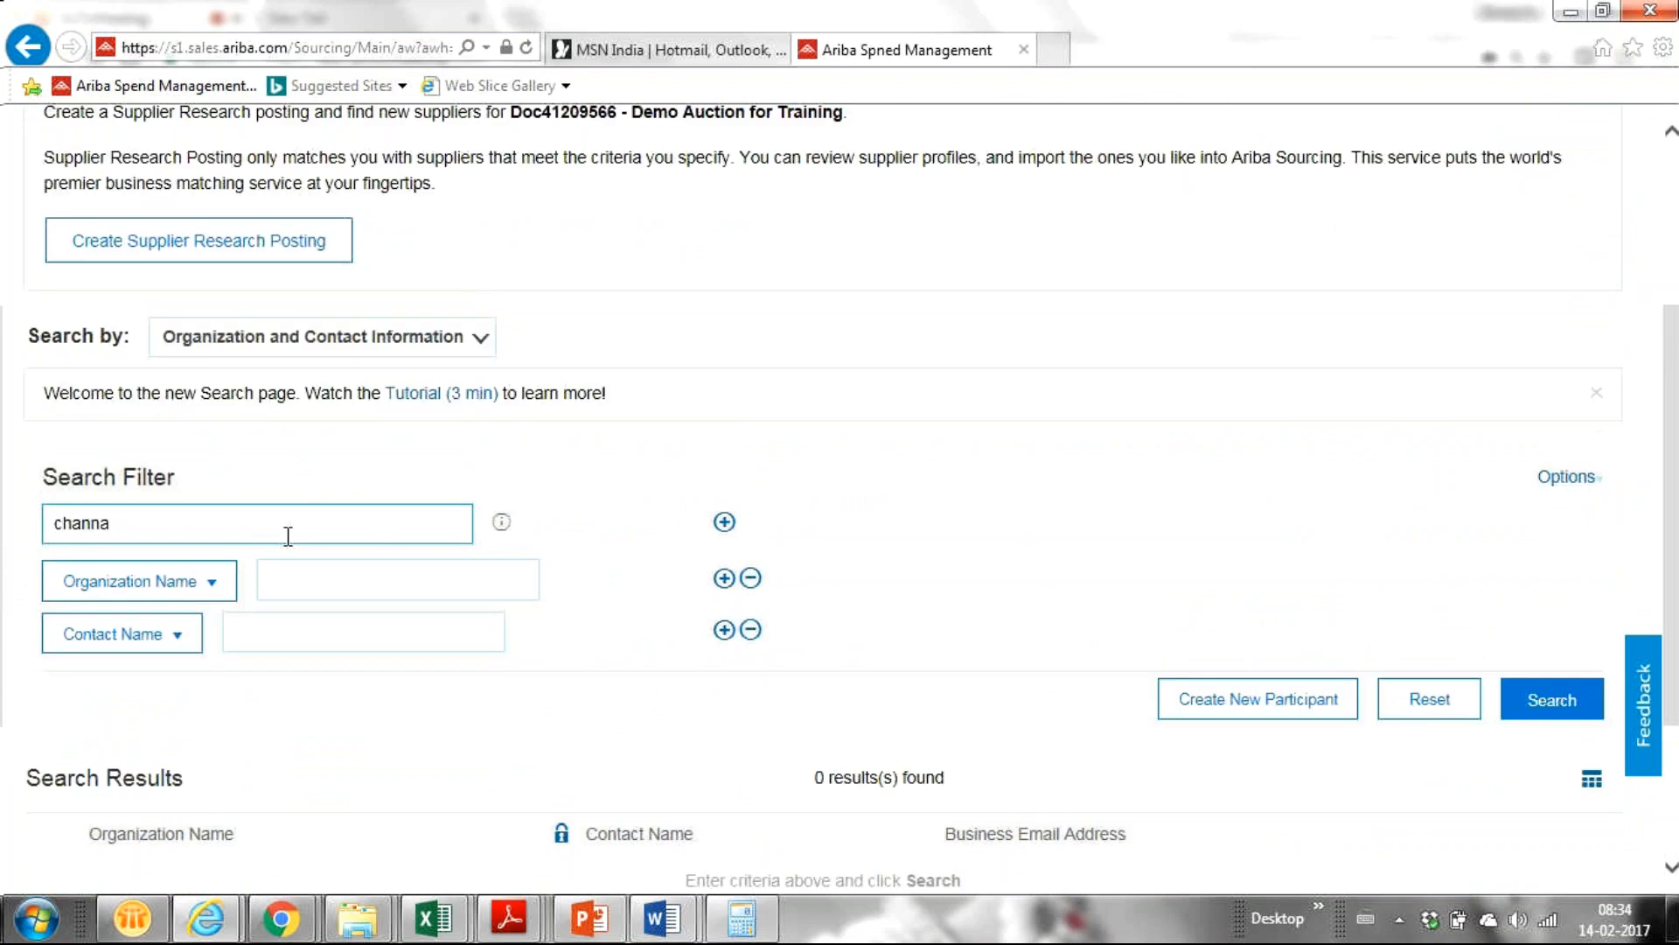
pyautogui.press('Return')
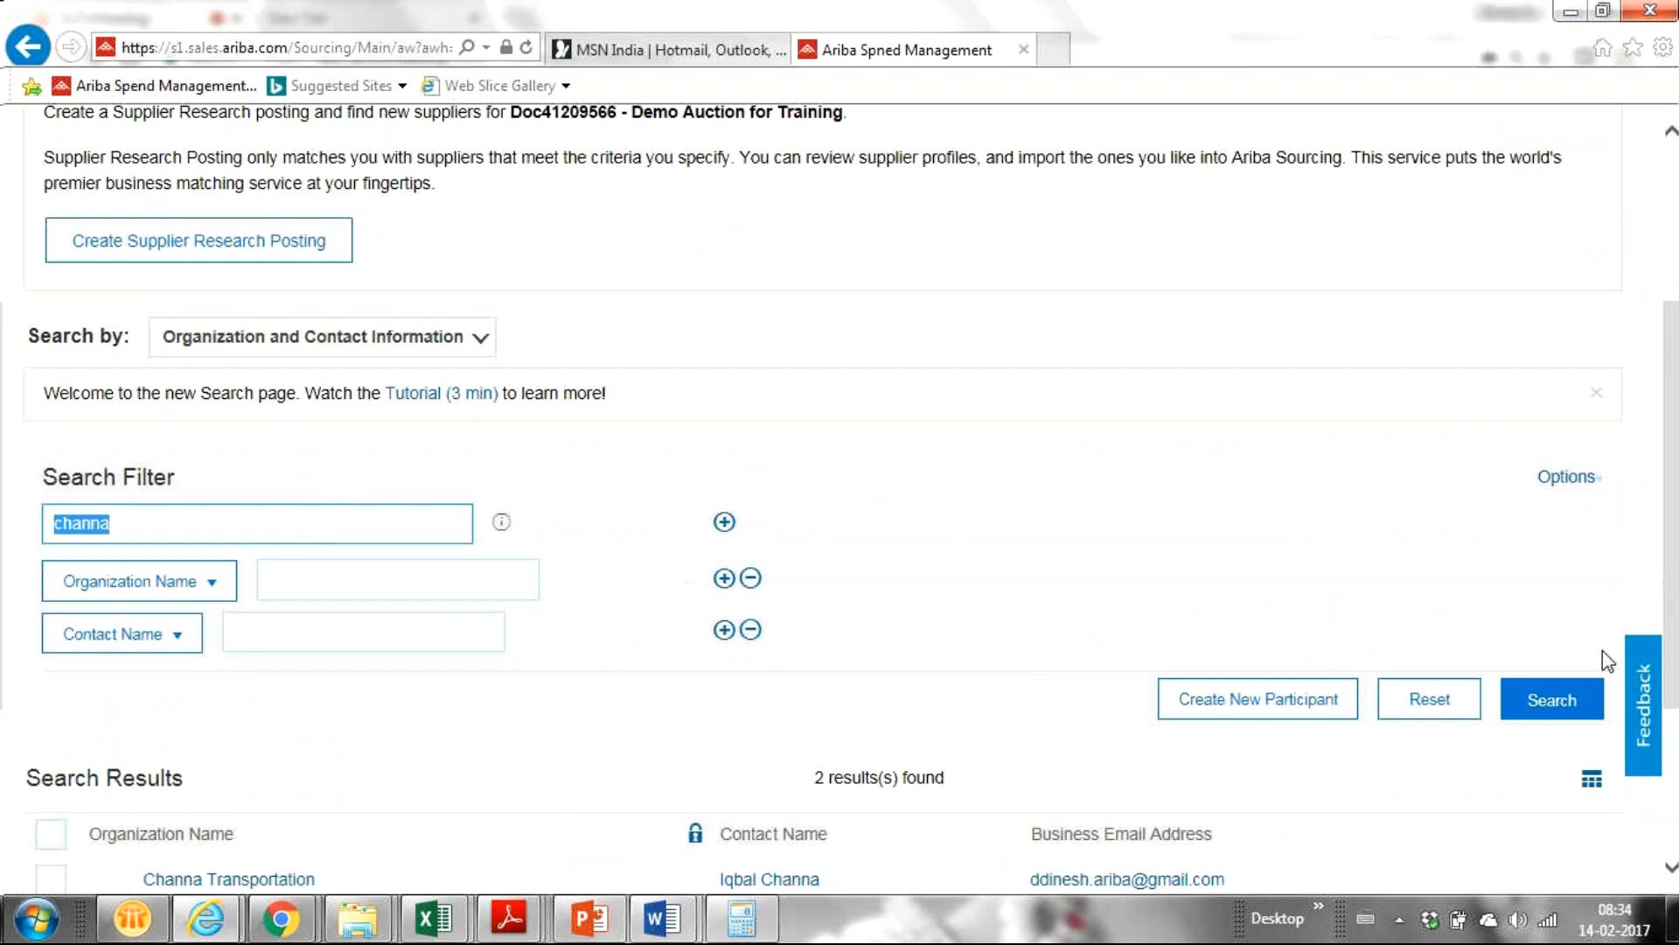
pyautogui.scroll(-3, 1666, 742)
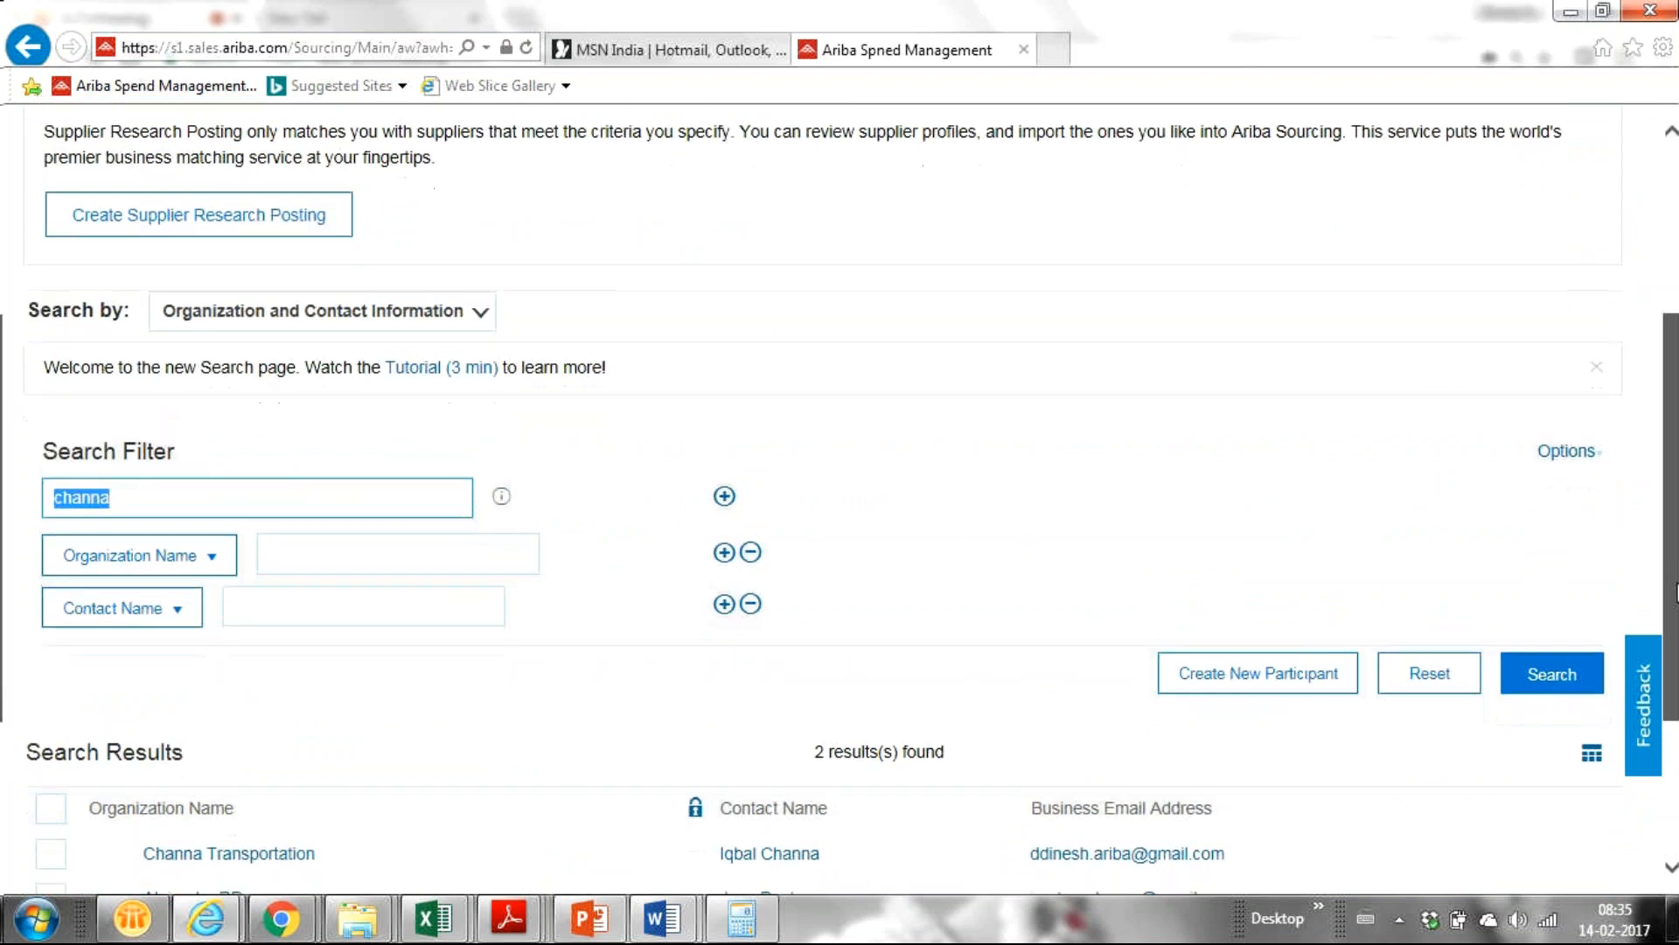
pyautogui.click(51, 606)
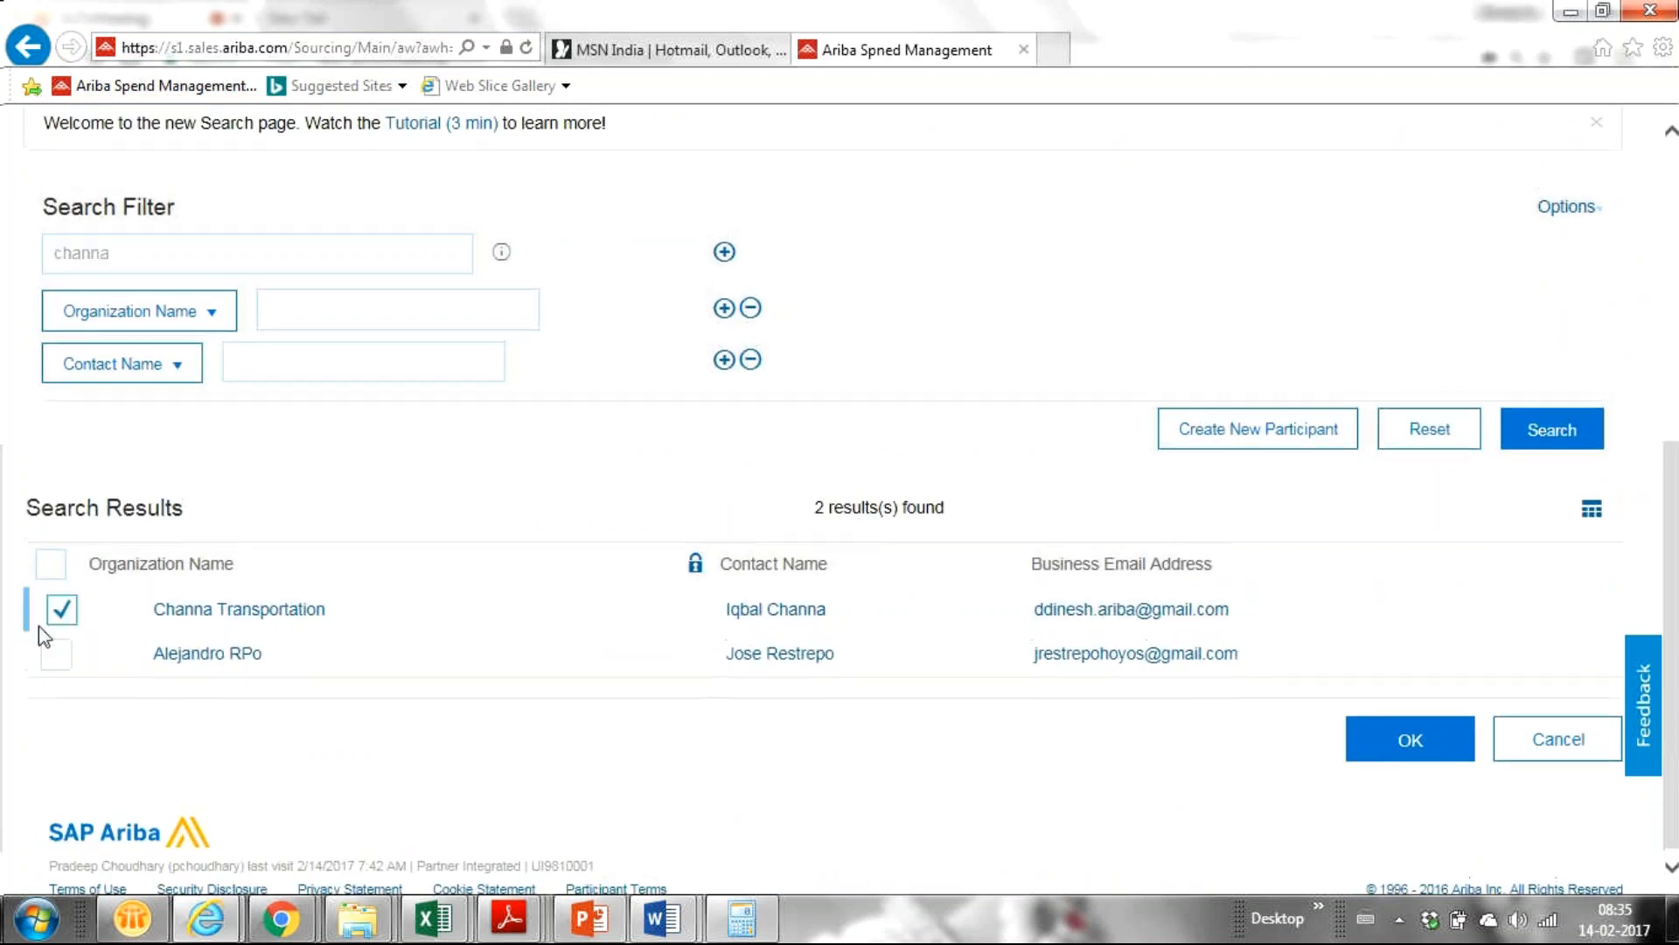
pyautogui.click(1435, 757)
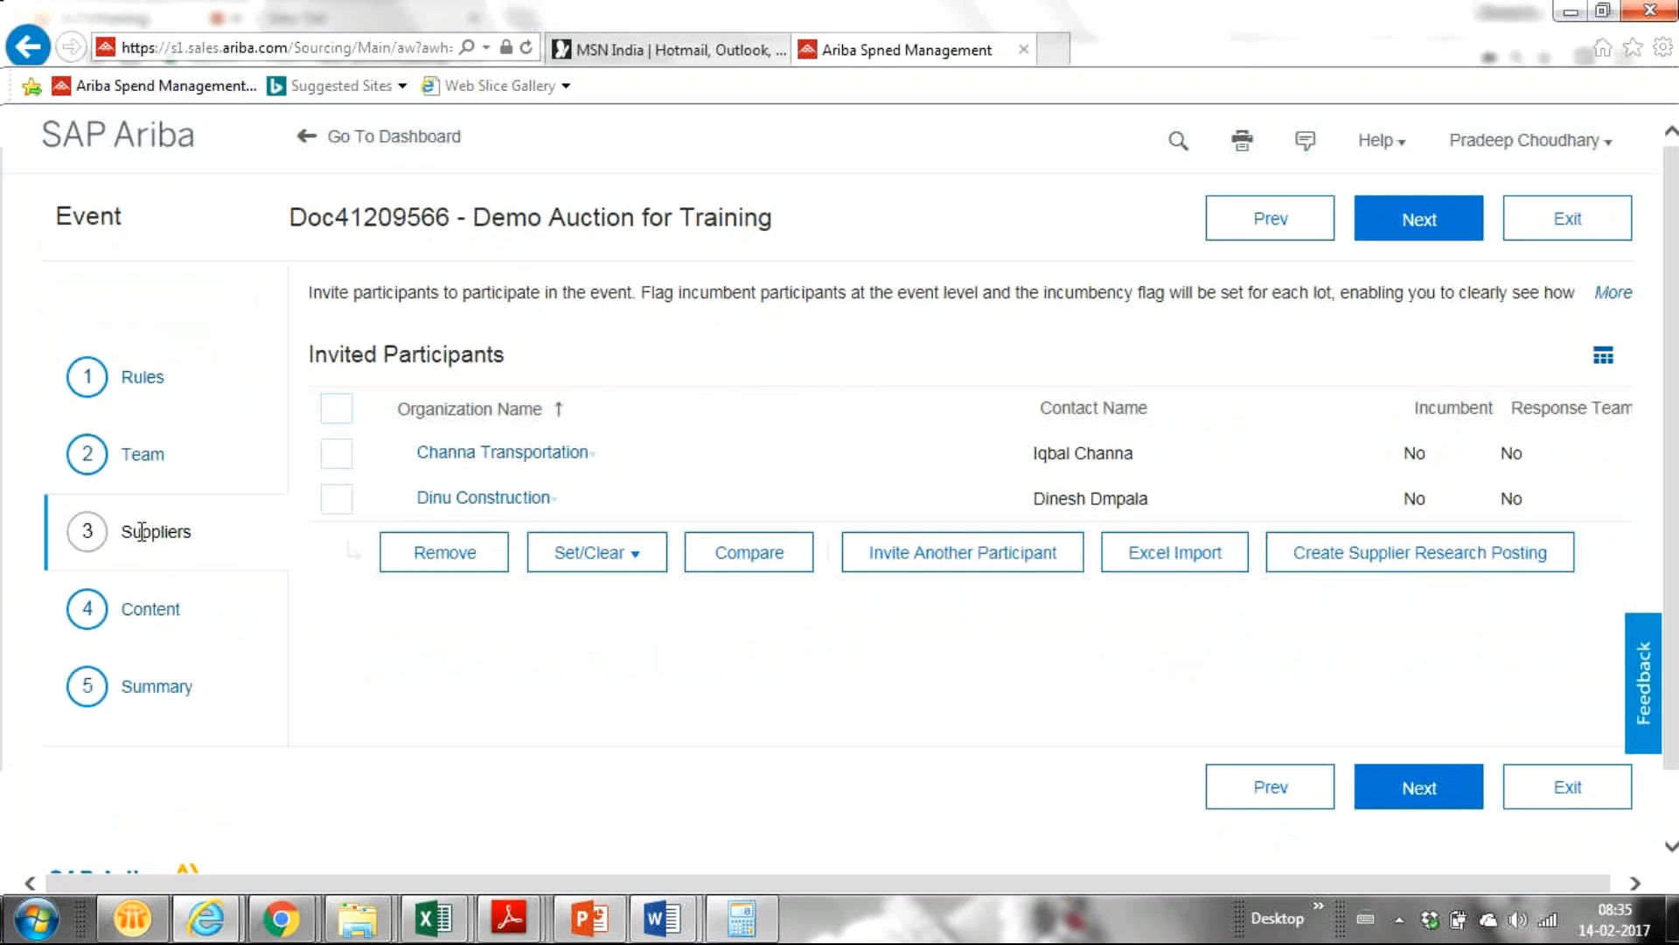
# Go to step 4 Content and show the Add list of content types.
pyautogui.click(145, 612)
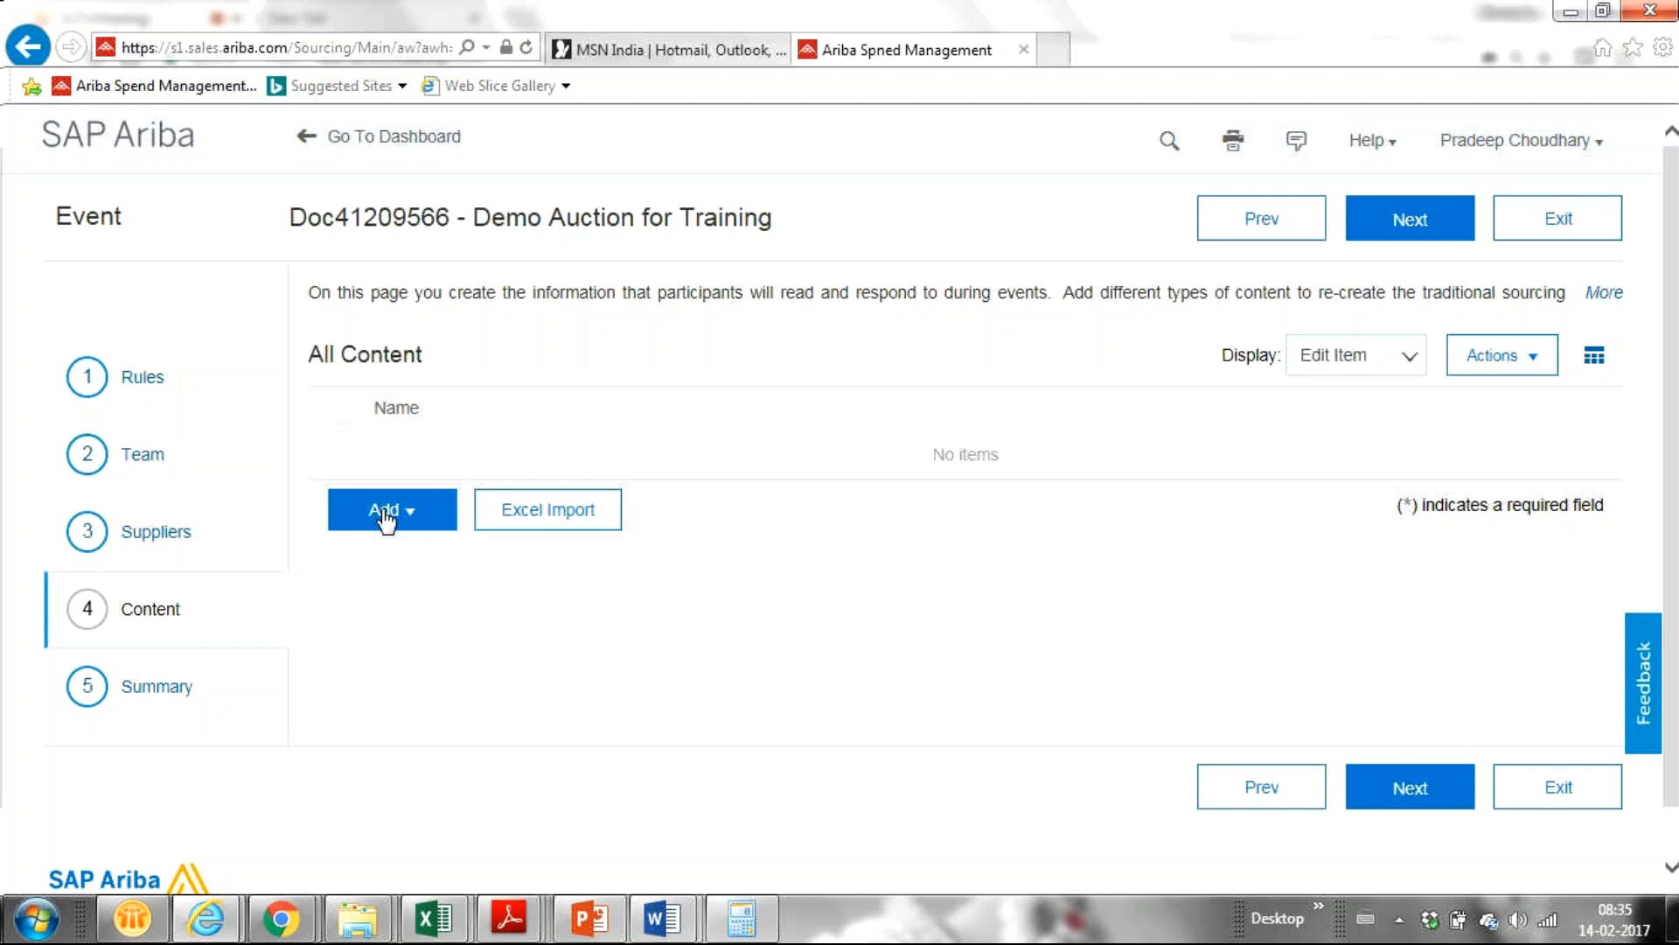
pyautogui.click(391, 523)
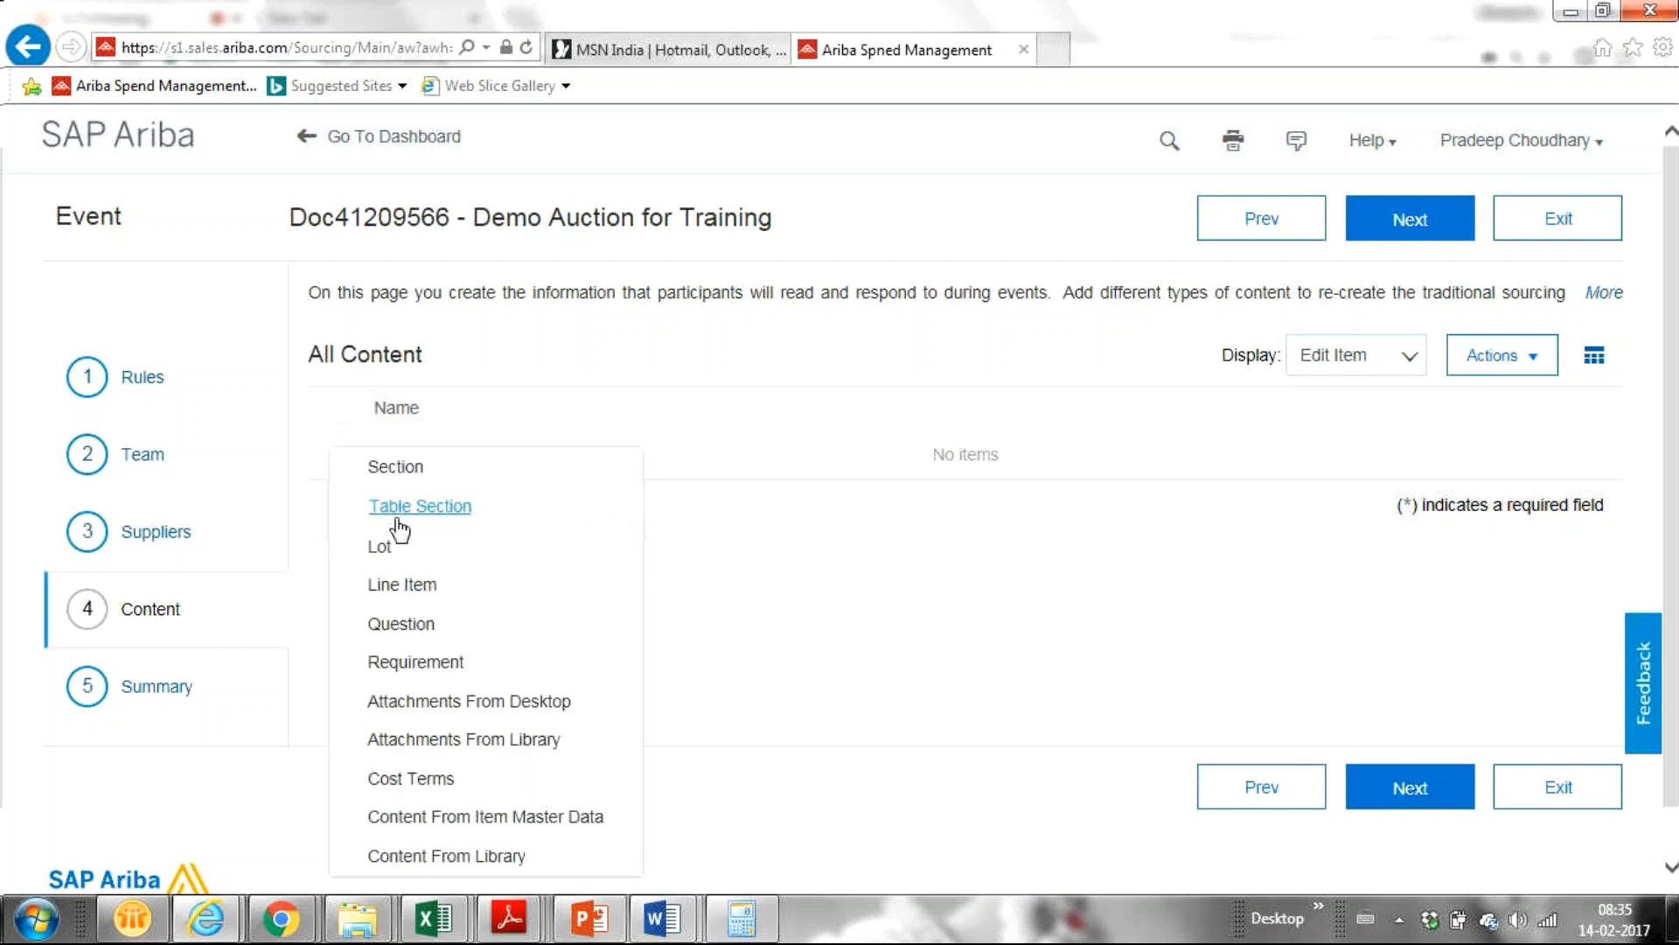
# Add a new line item to the event and name it 'Laptop'.
pyautogui.click(405, 584)
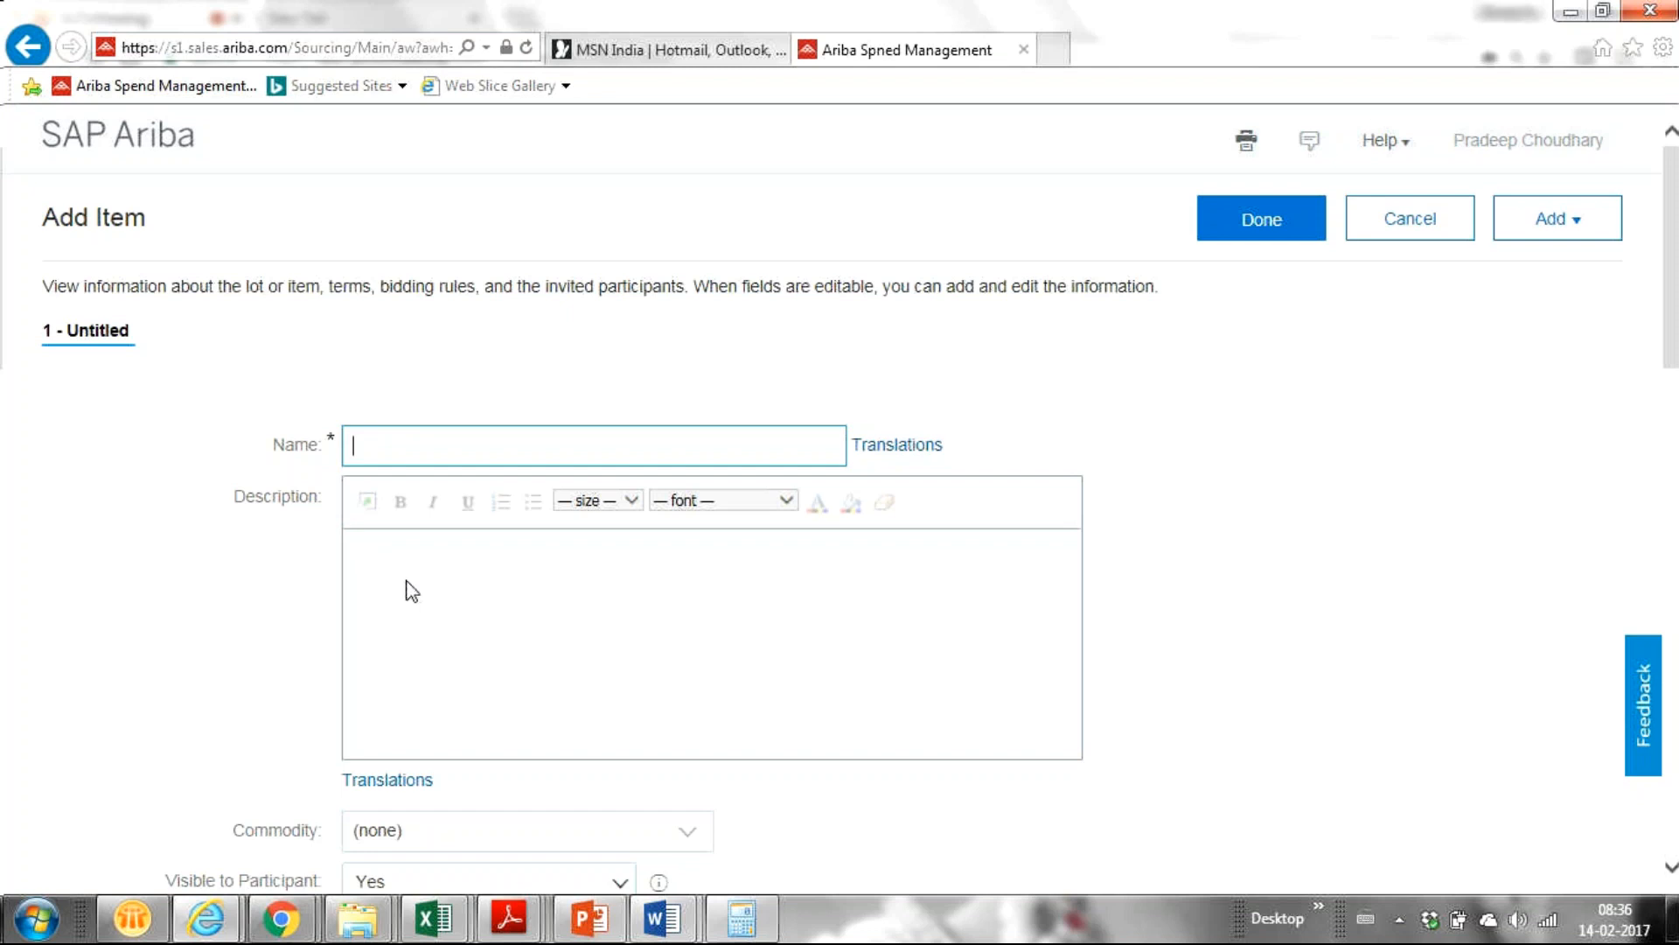
pyautogui.write('Laptop')
pyautogui.click(411, 622)
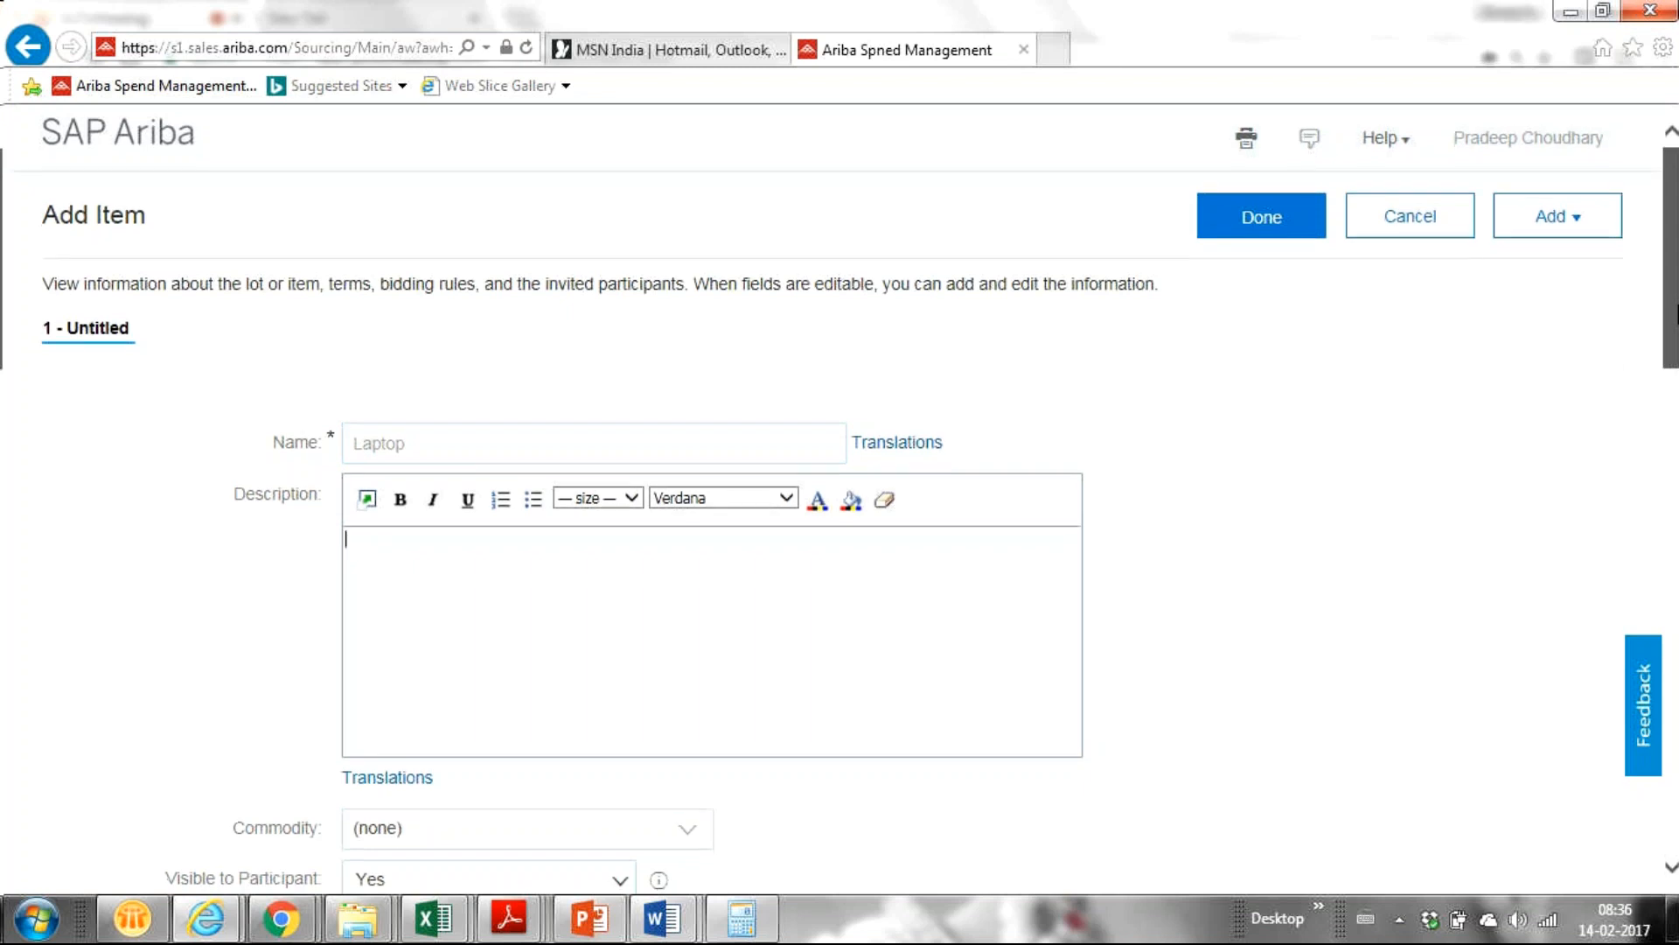
# Open the Commodity dropdown's Search more option to reach the full commodity chooser.
pyautogui.scroll(-2, 1671, 353)
pyautogui.scroll(-1, 1670, 353)
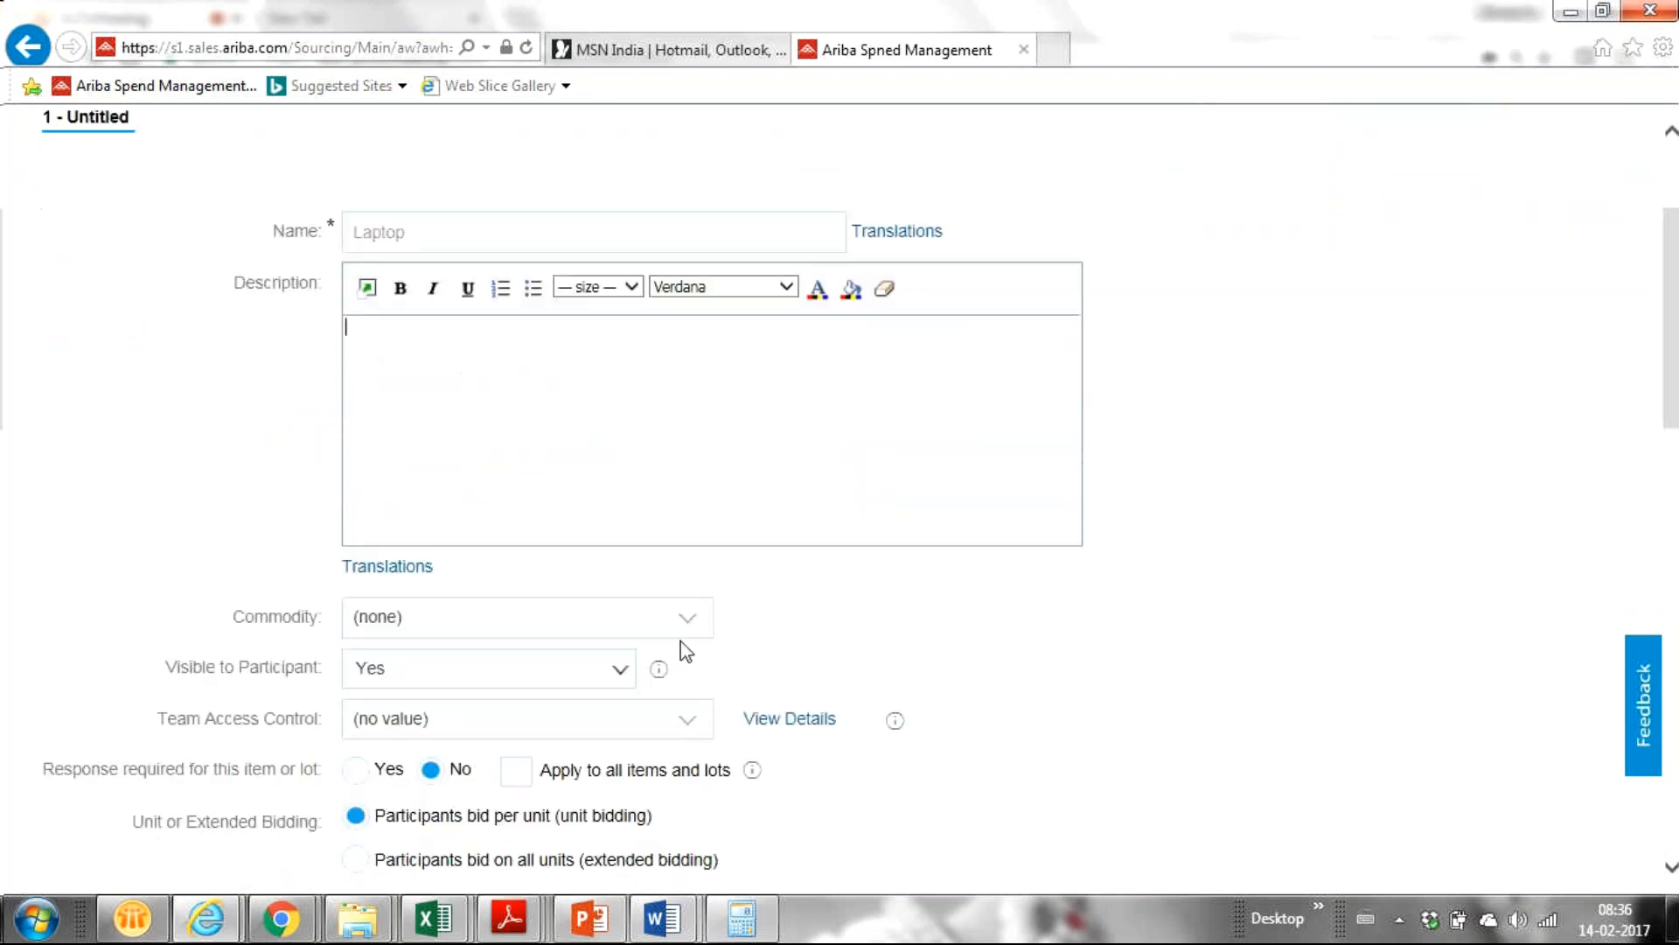
pyautogui.click(686, 626)
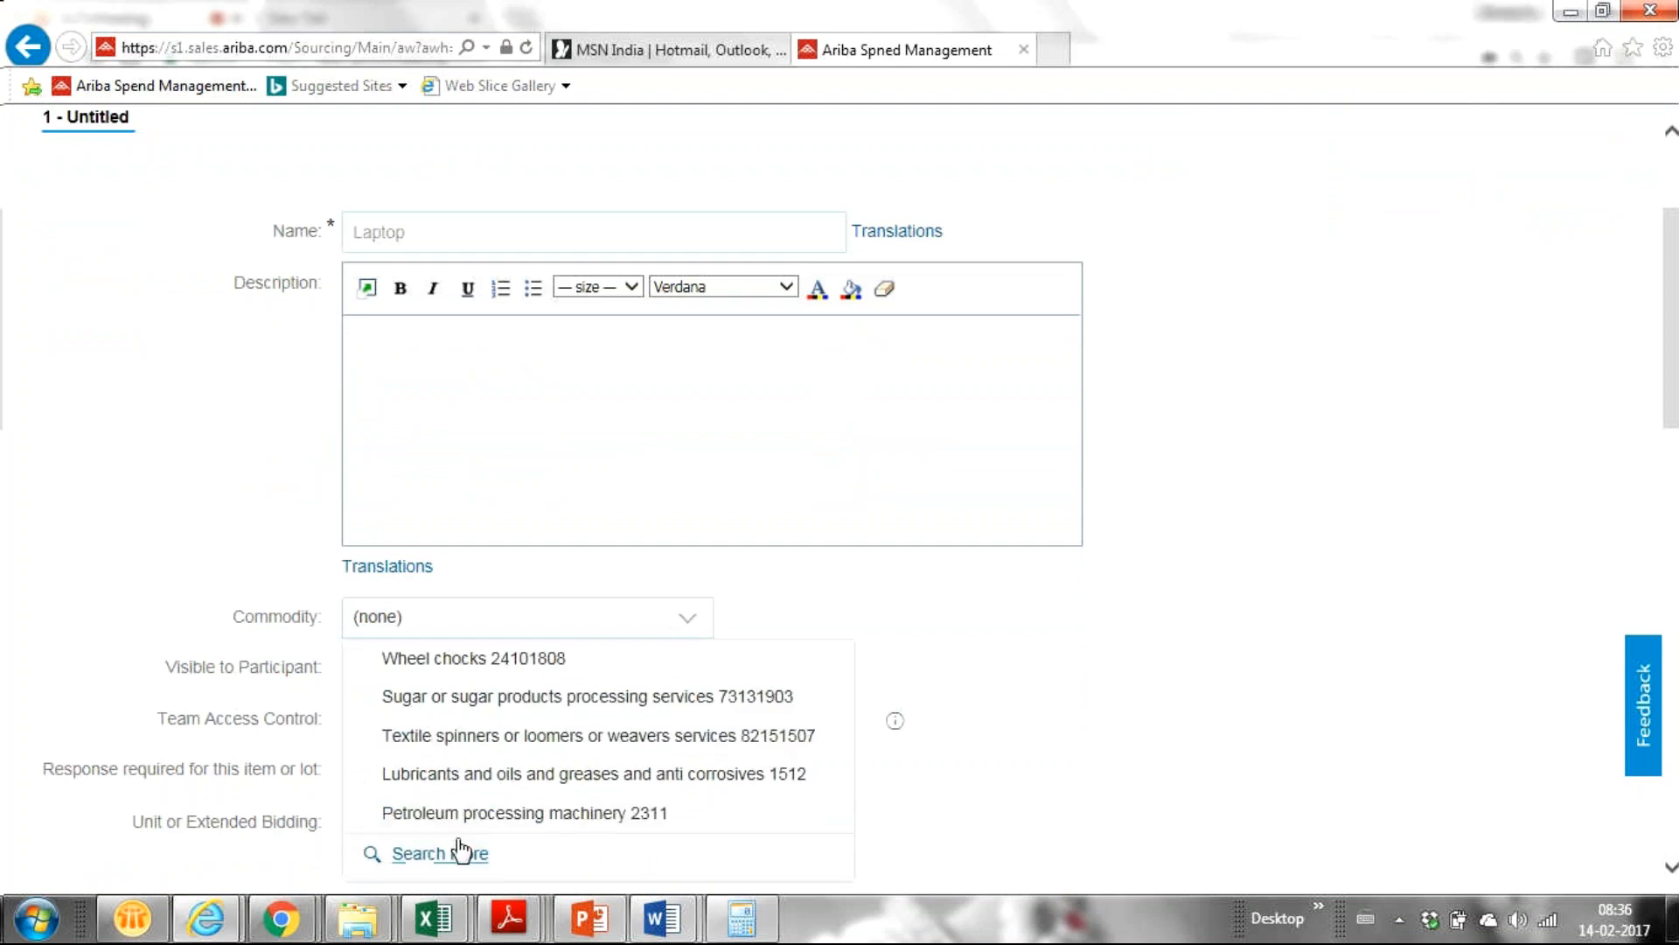
pyautogui.click(426, 853)
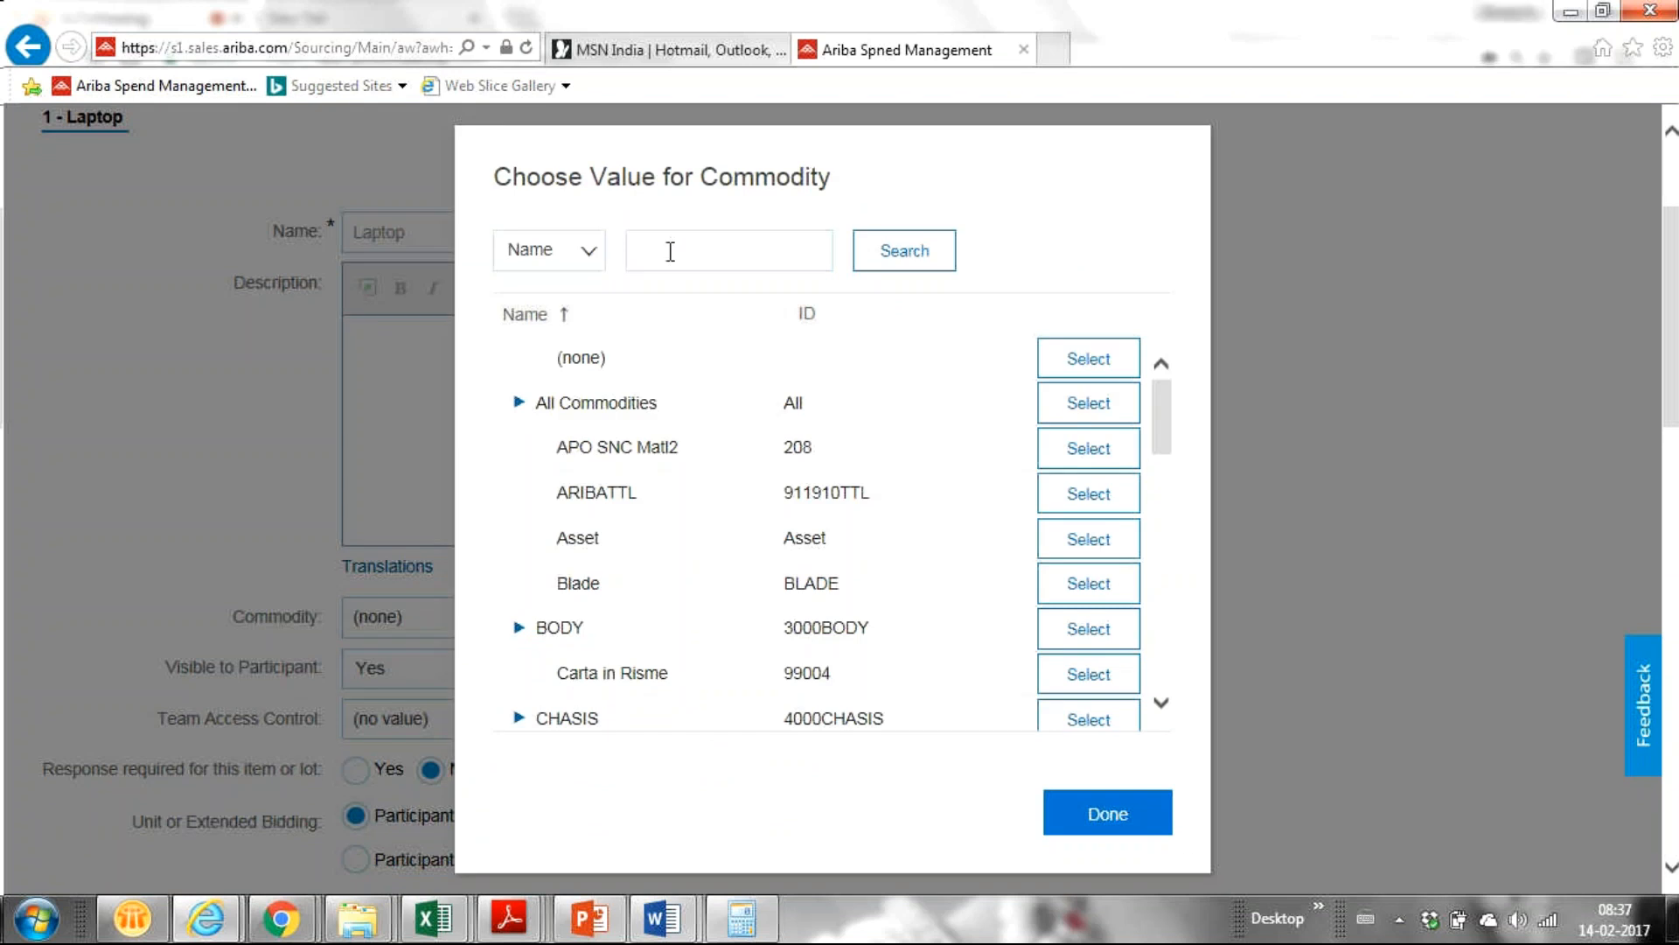
# Search the commodity chooser for 'computer' to list matching commodities.
pyautogui.click(642, 264)
pyautogui.write('c')
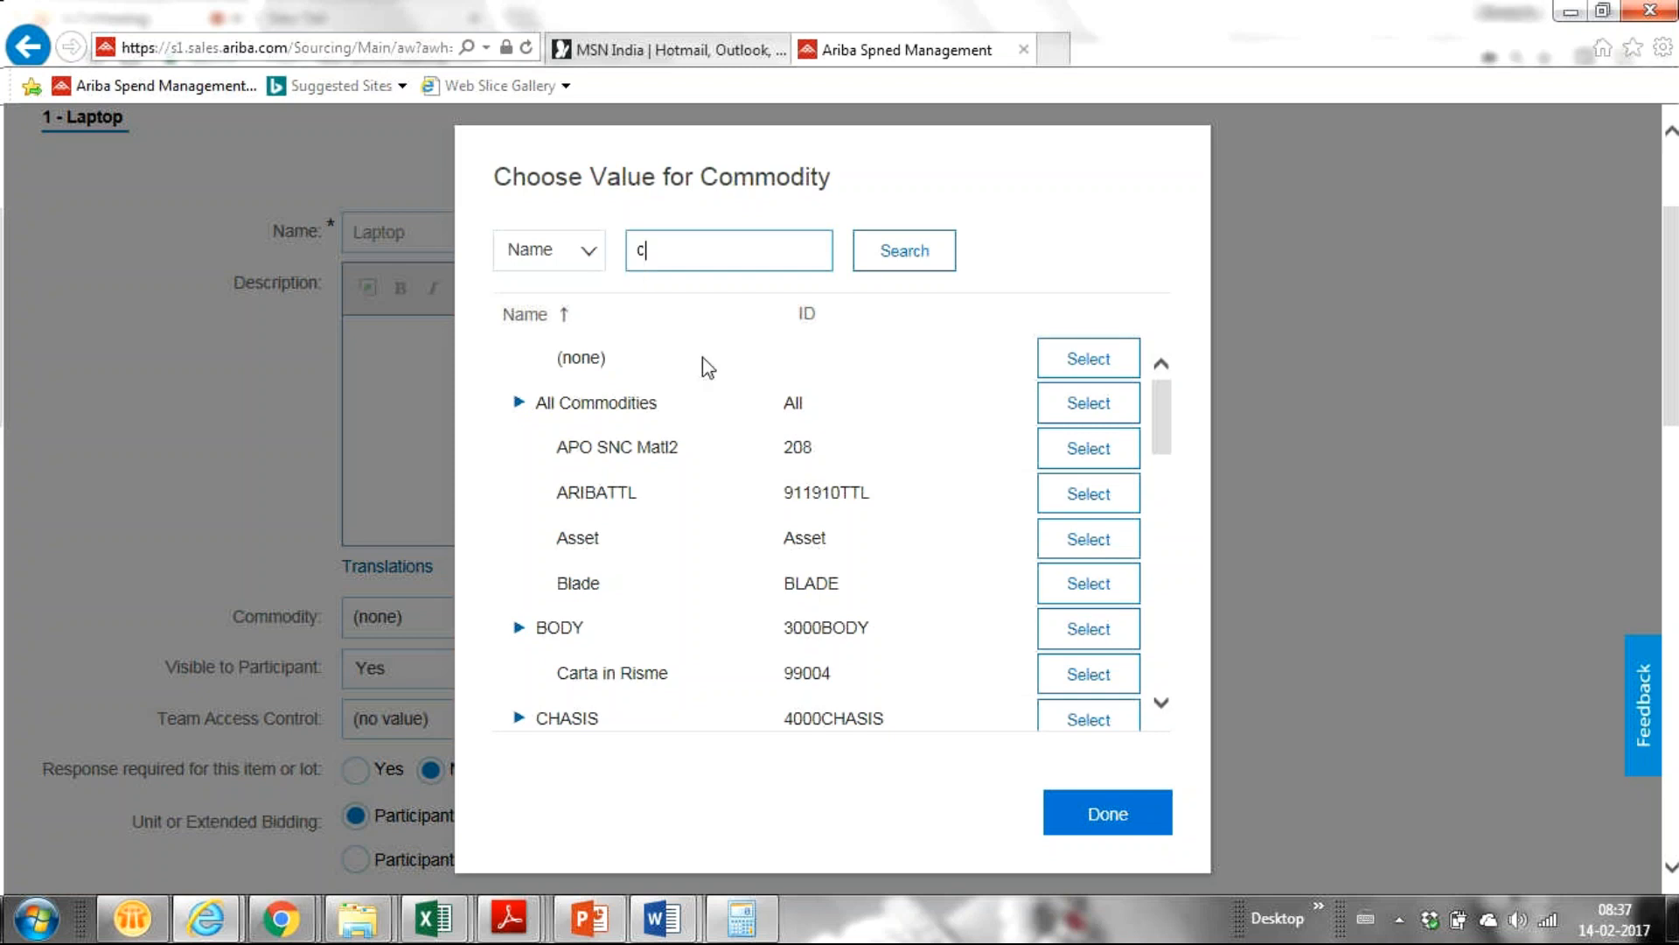
pyautogui.write('omputer')
pyautogui.press('Return')
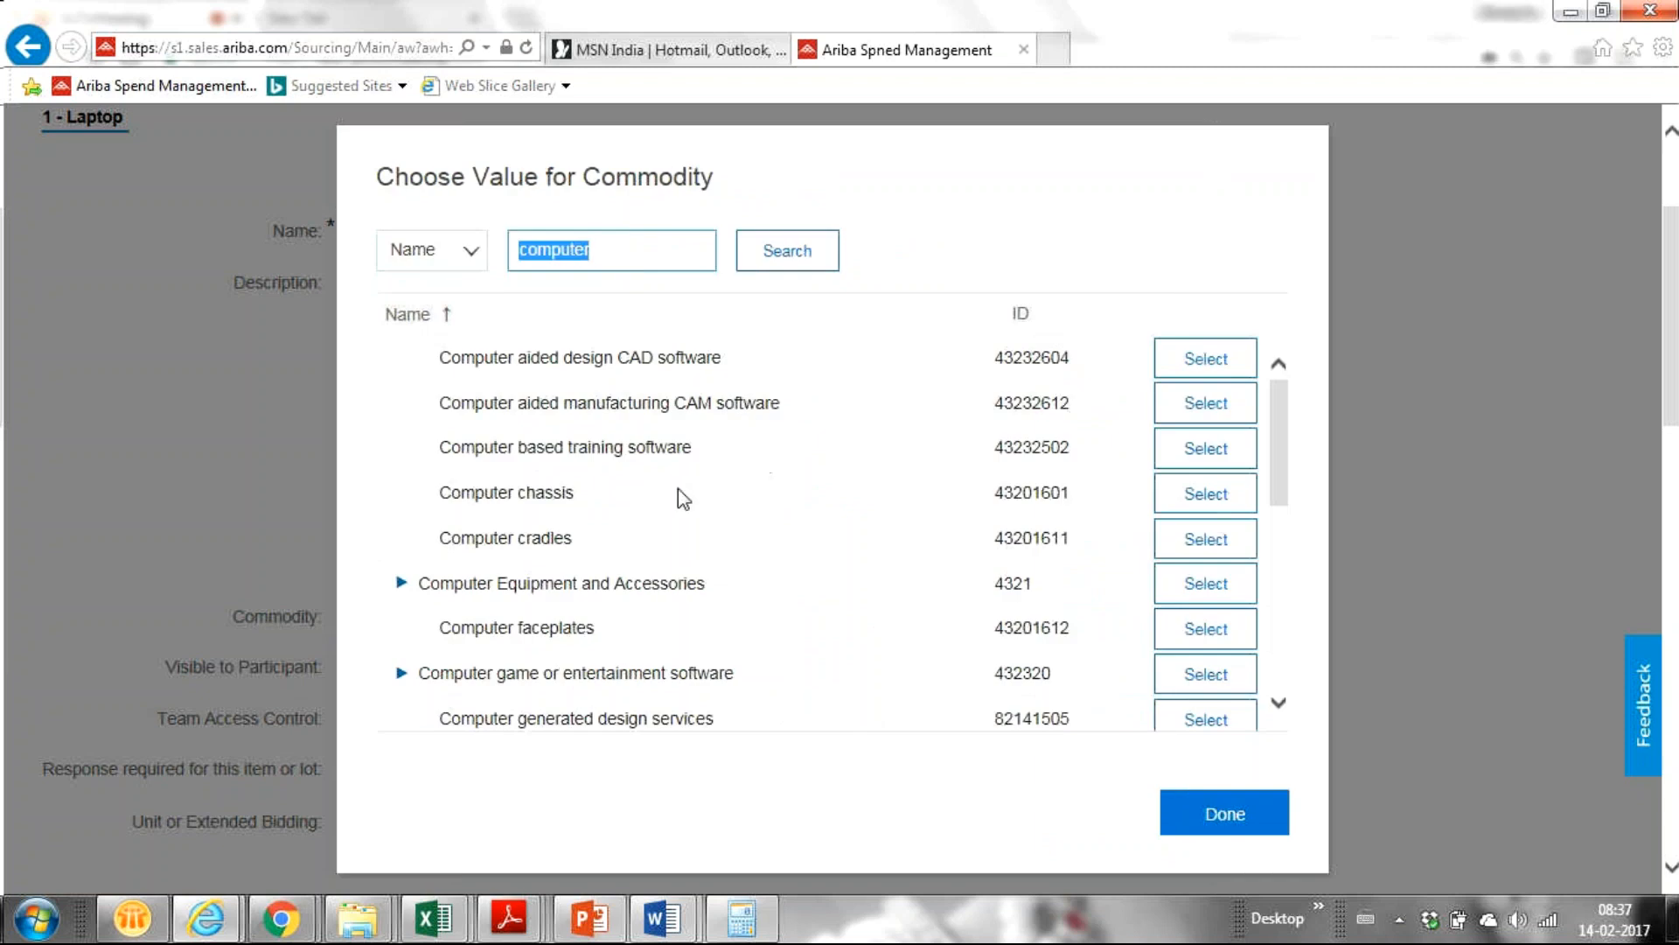
pyautogui.click(610, 260)
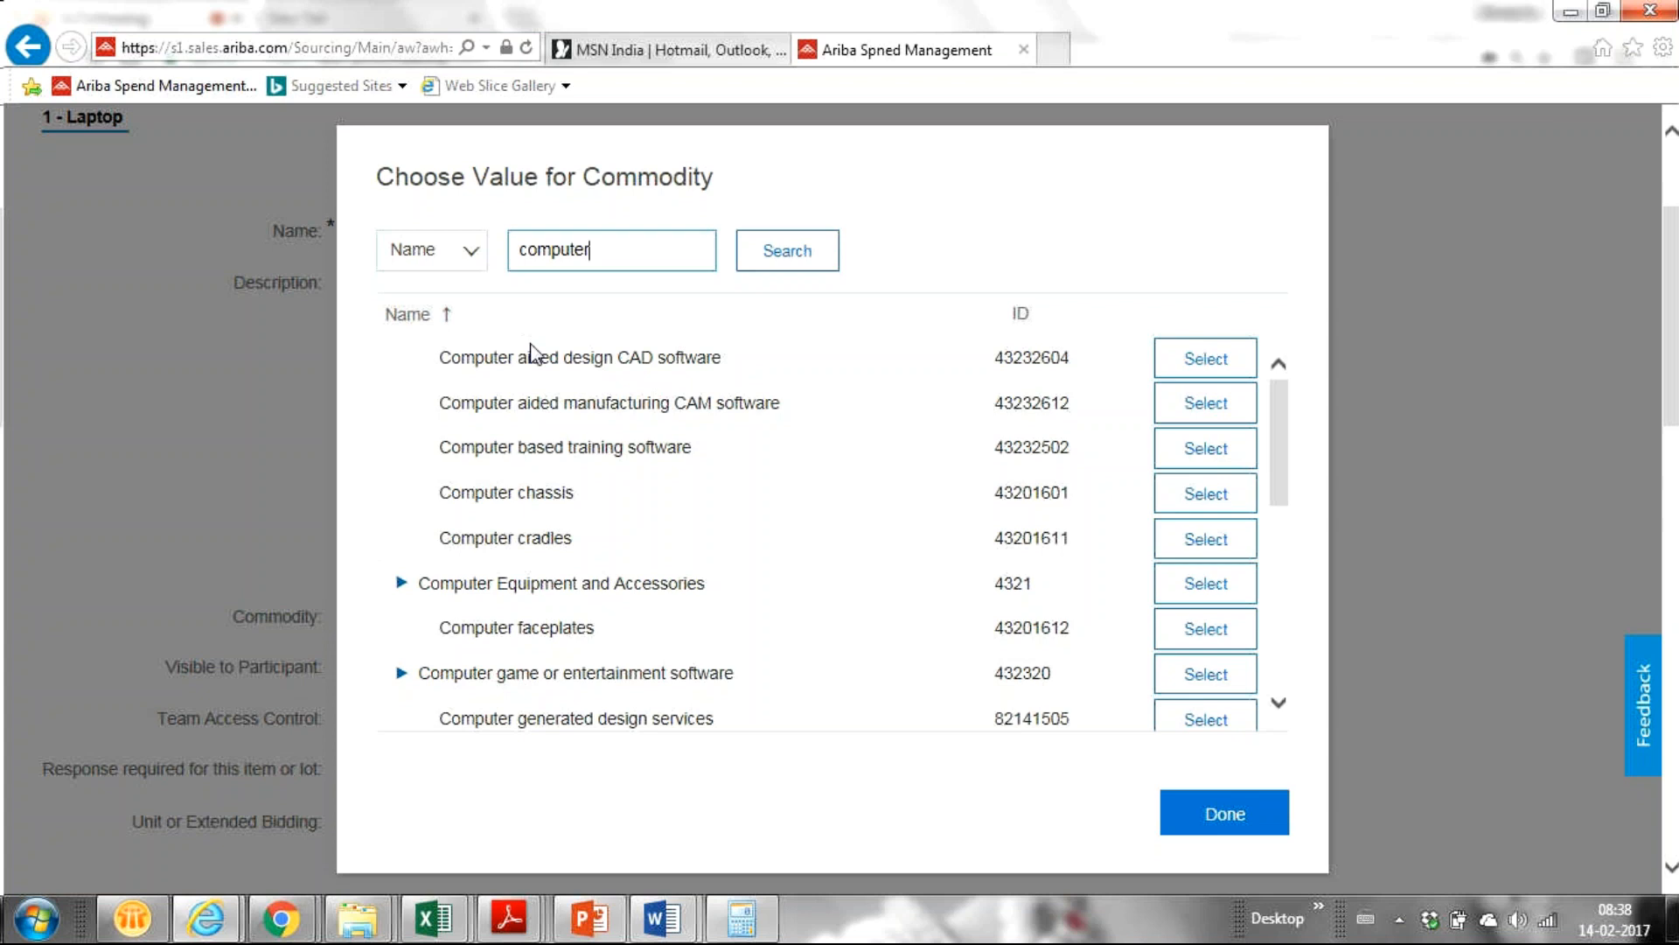
# Select Computer programmed instruction in the chooser and close it with Done, leaving Commodity (none).
pyautogui.scroll(3, 586, 567)
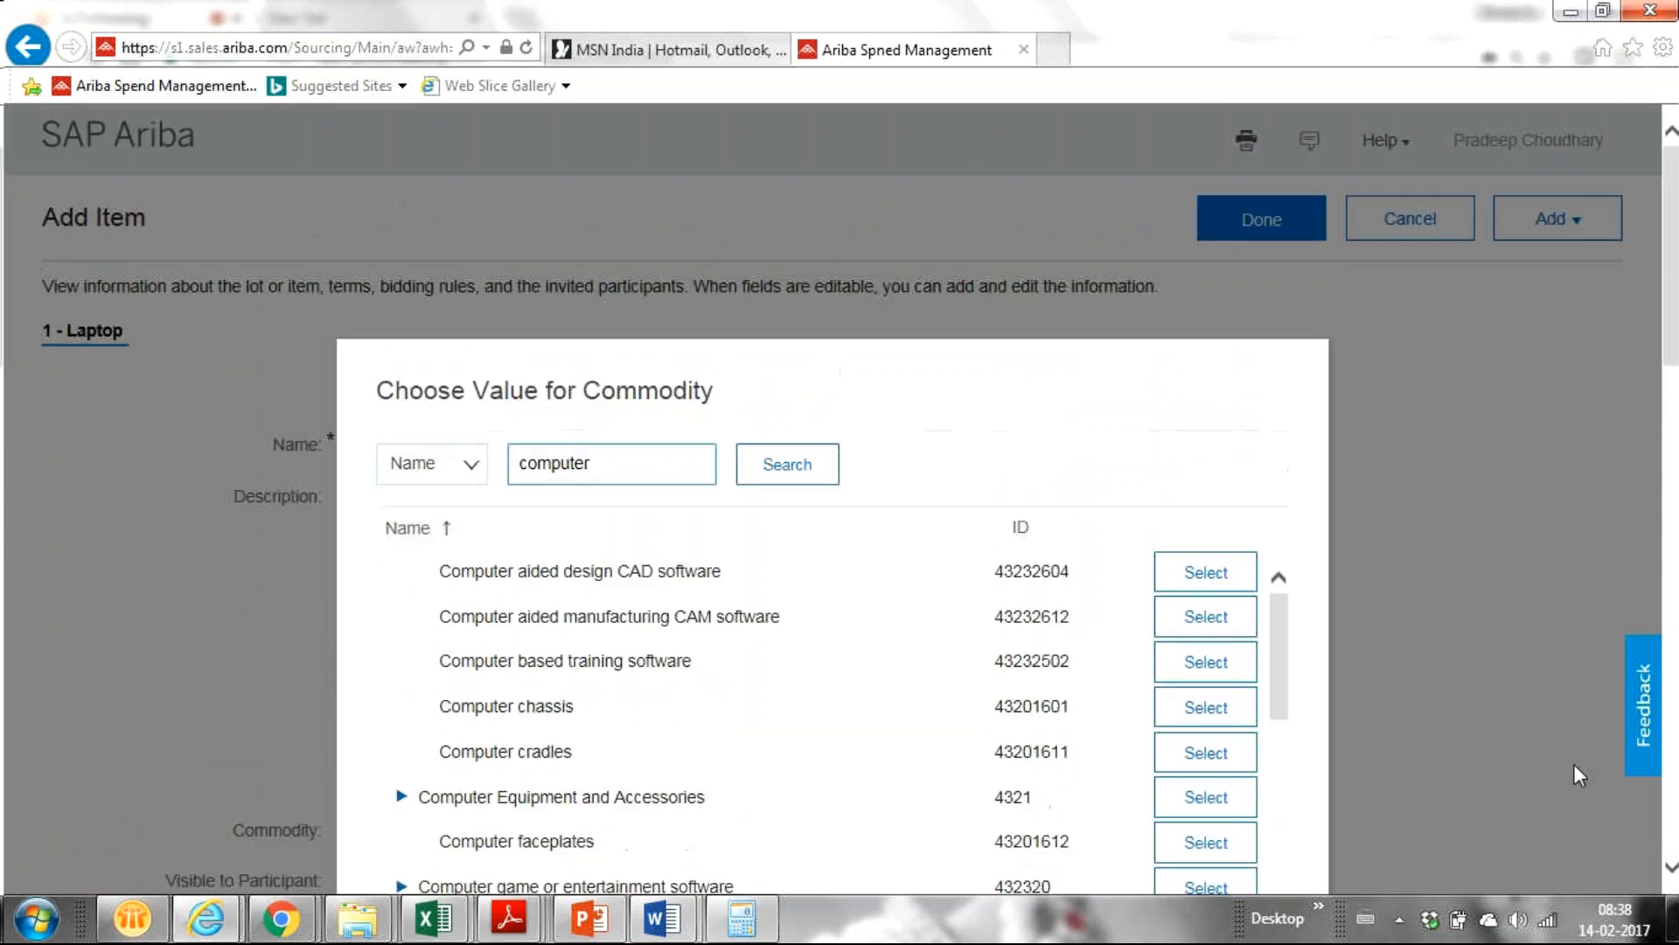
pyautogui.moveTo(1677, 291); pyautogui.dragTo(1677, 353)
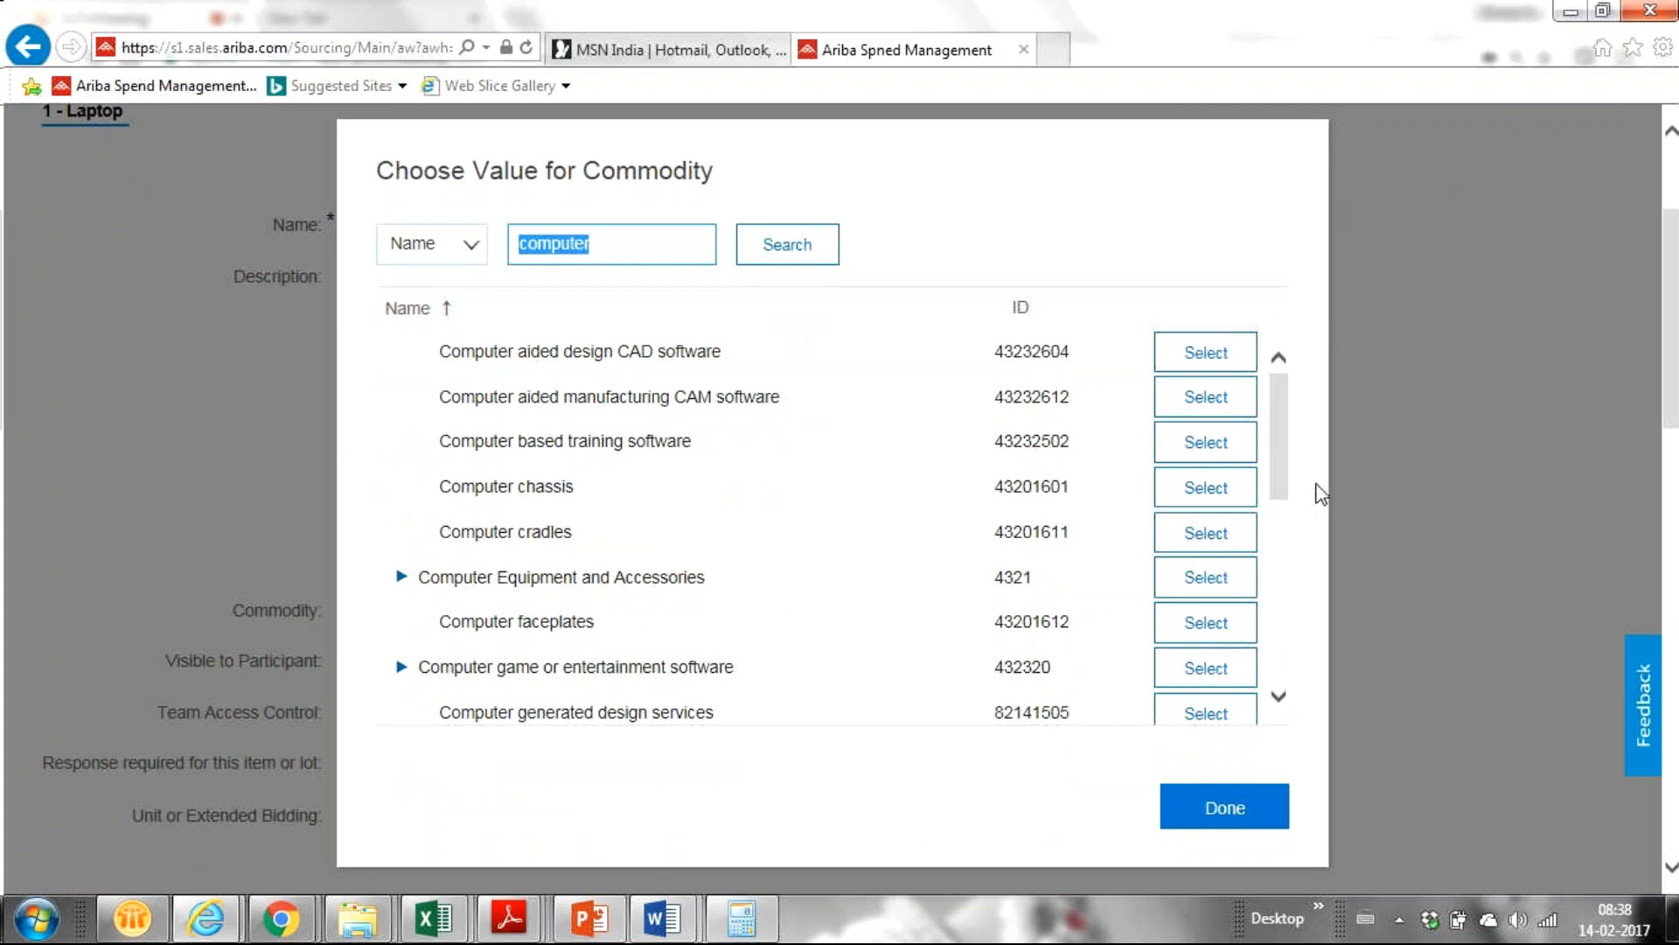
pyautogui.moveTo(1277, 449); pyautogui.dragTo(1221, 604)
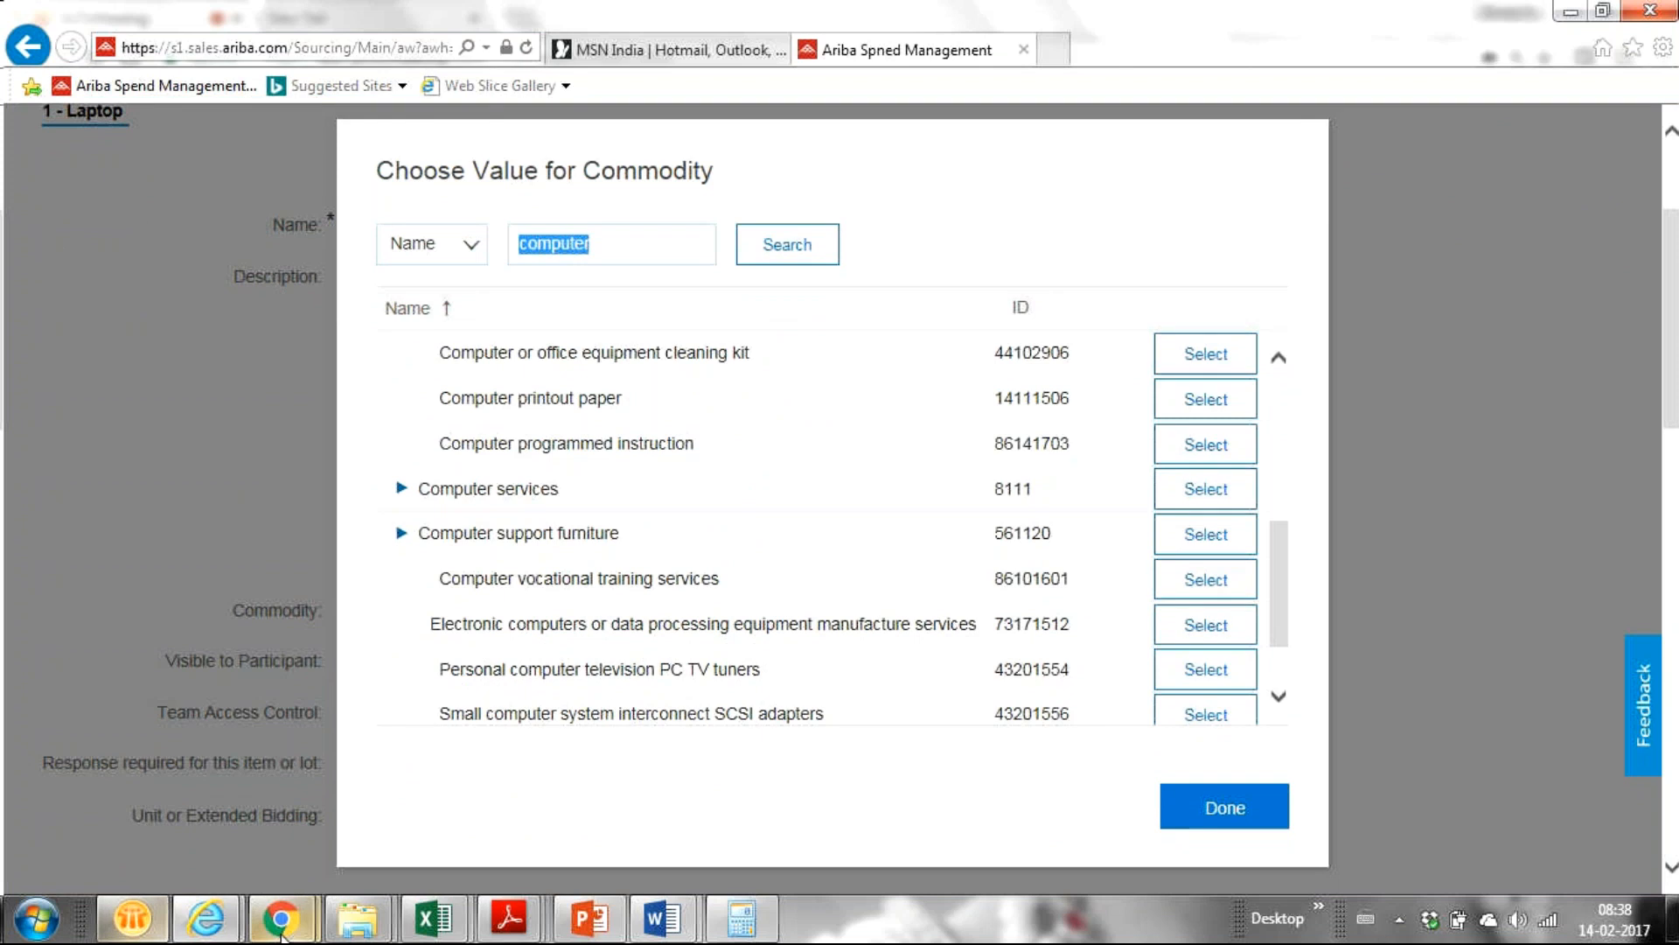
pyautogui.moveTo(281, 919)
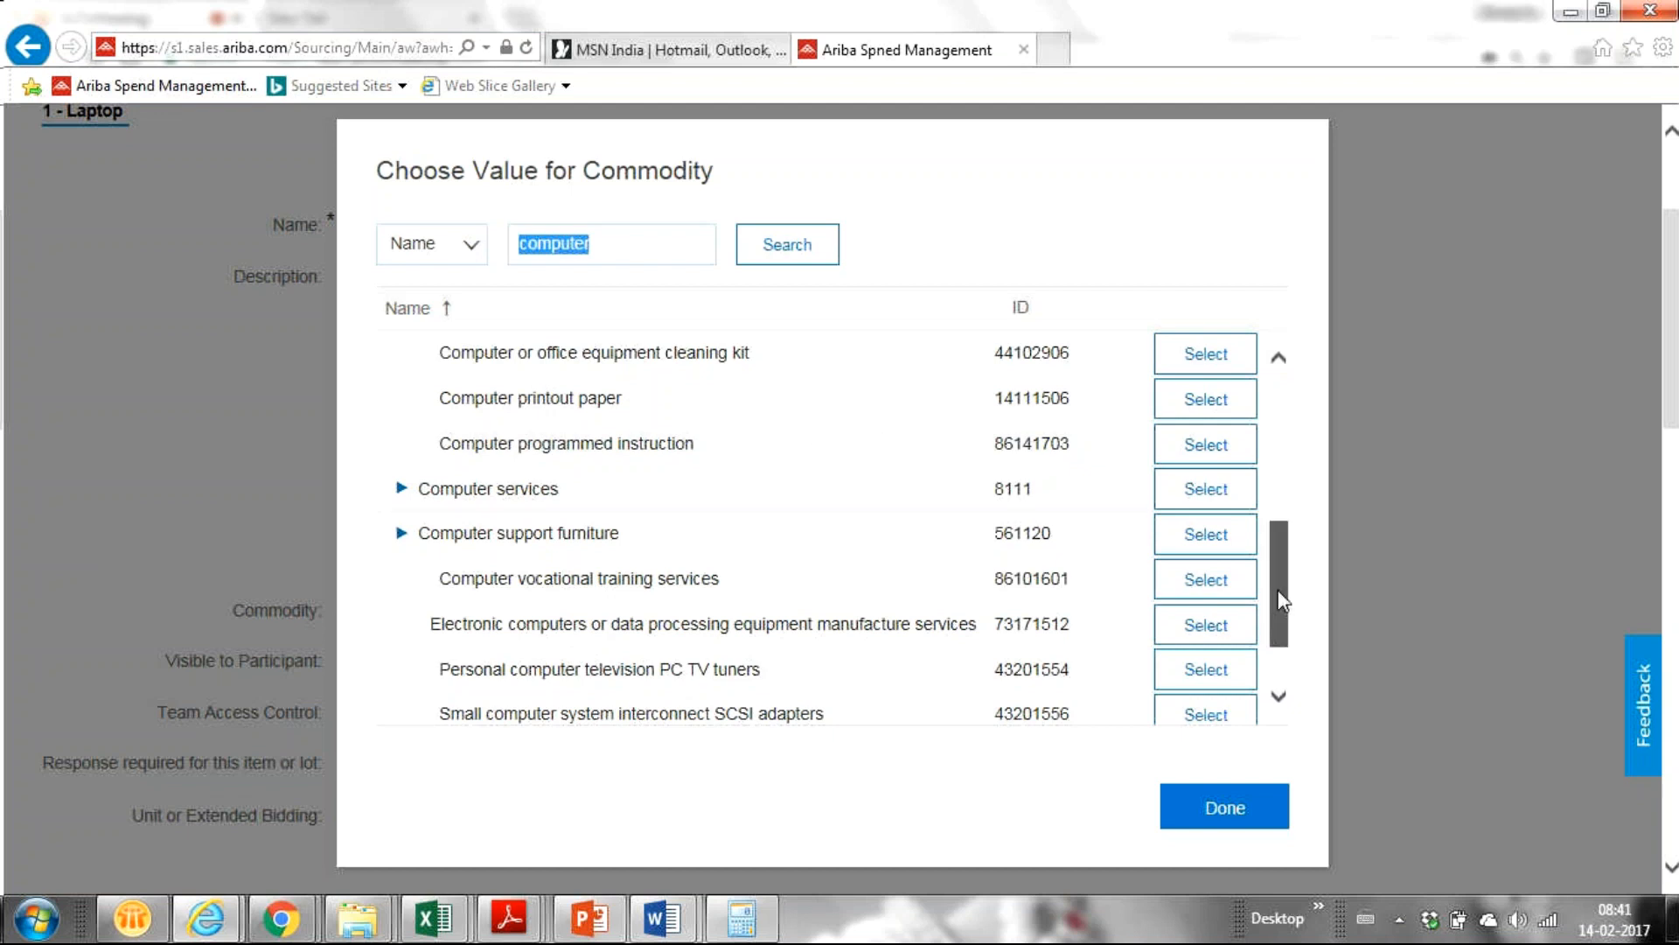
pyautogui.scroll(-2, 1283, 600)
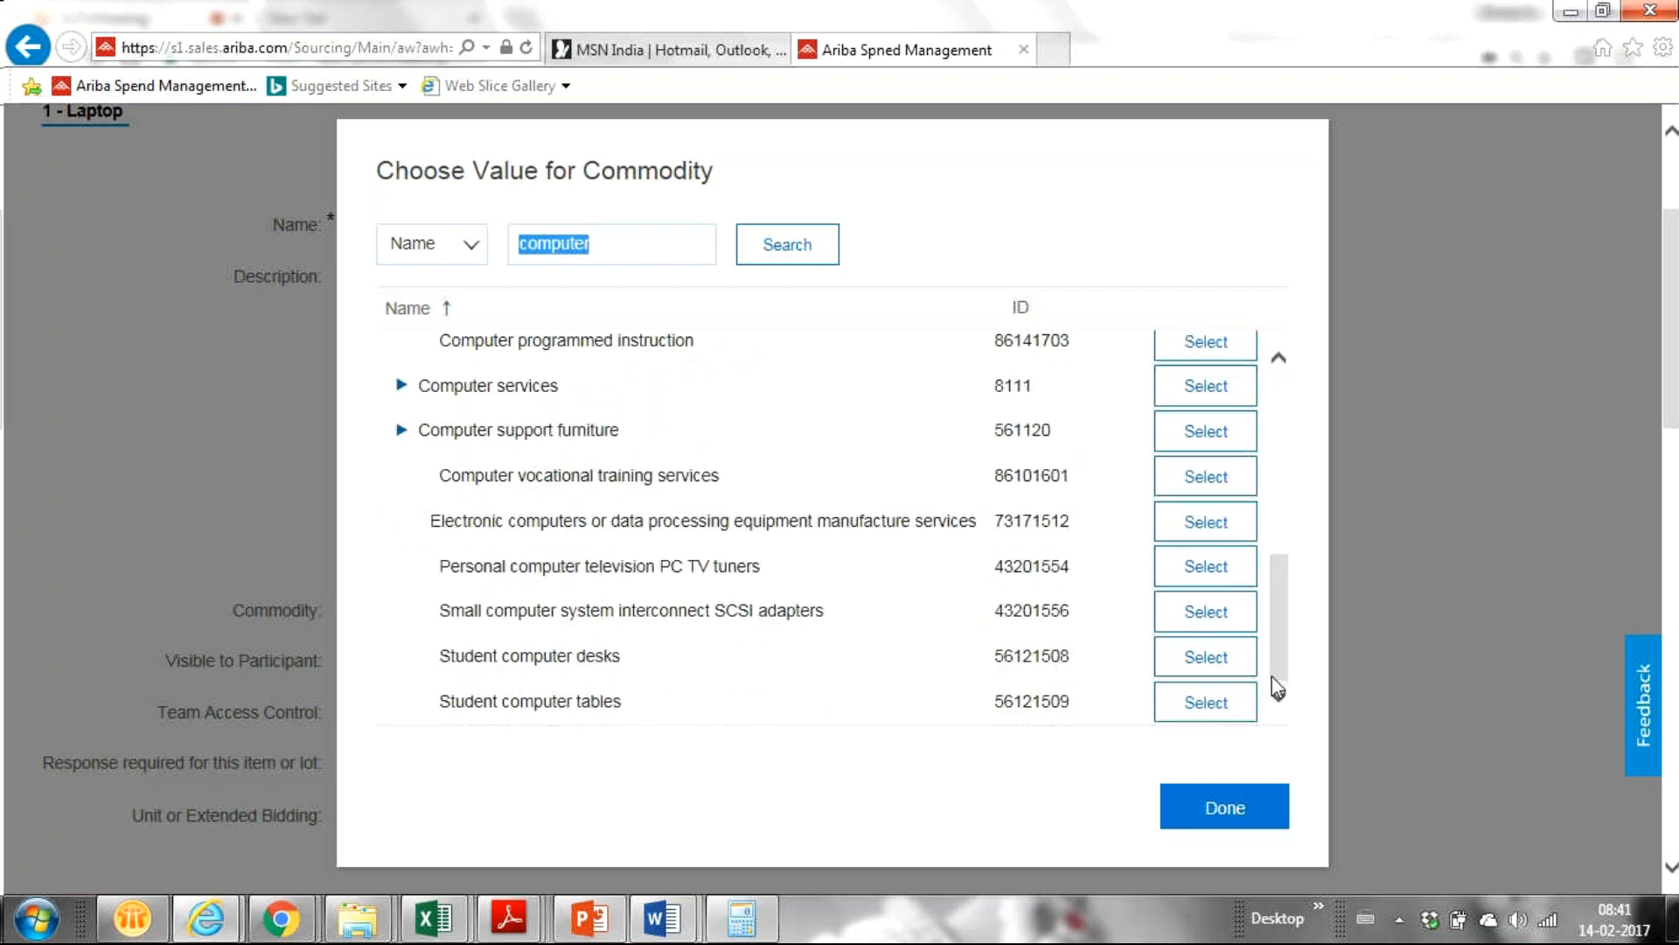
pyautogui.click(523, 473)
pyautogui.scroll(-1, 1277, 705)
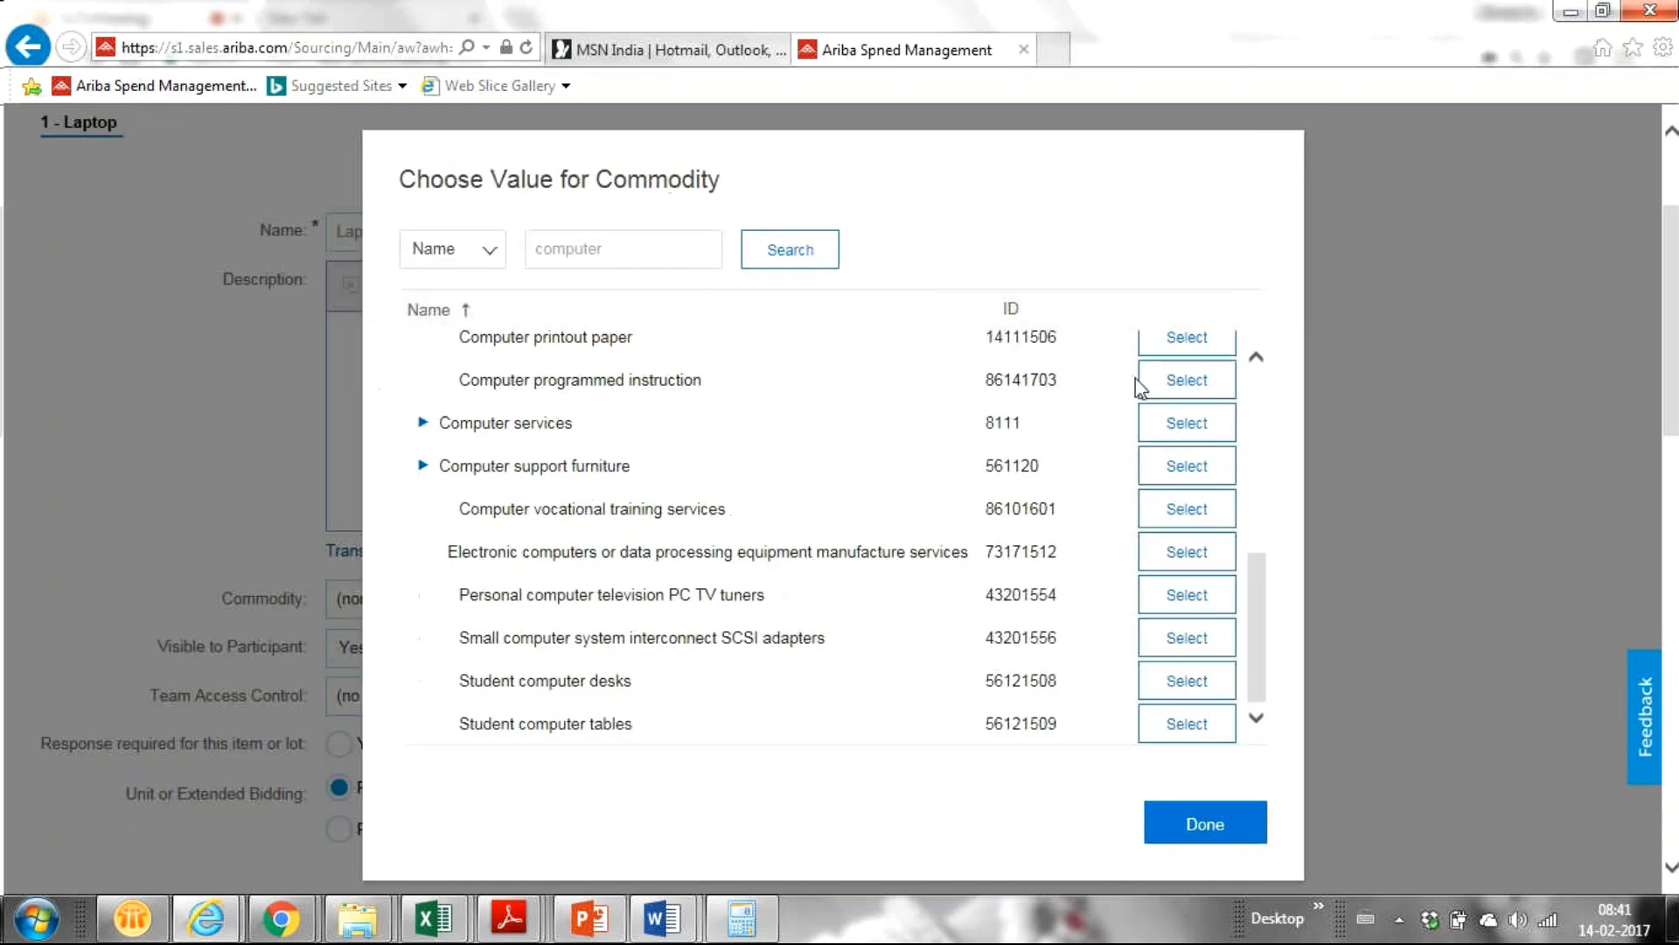
pyautogui.click(1135, 376)
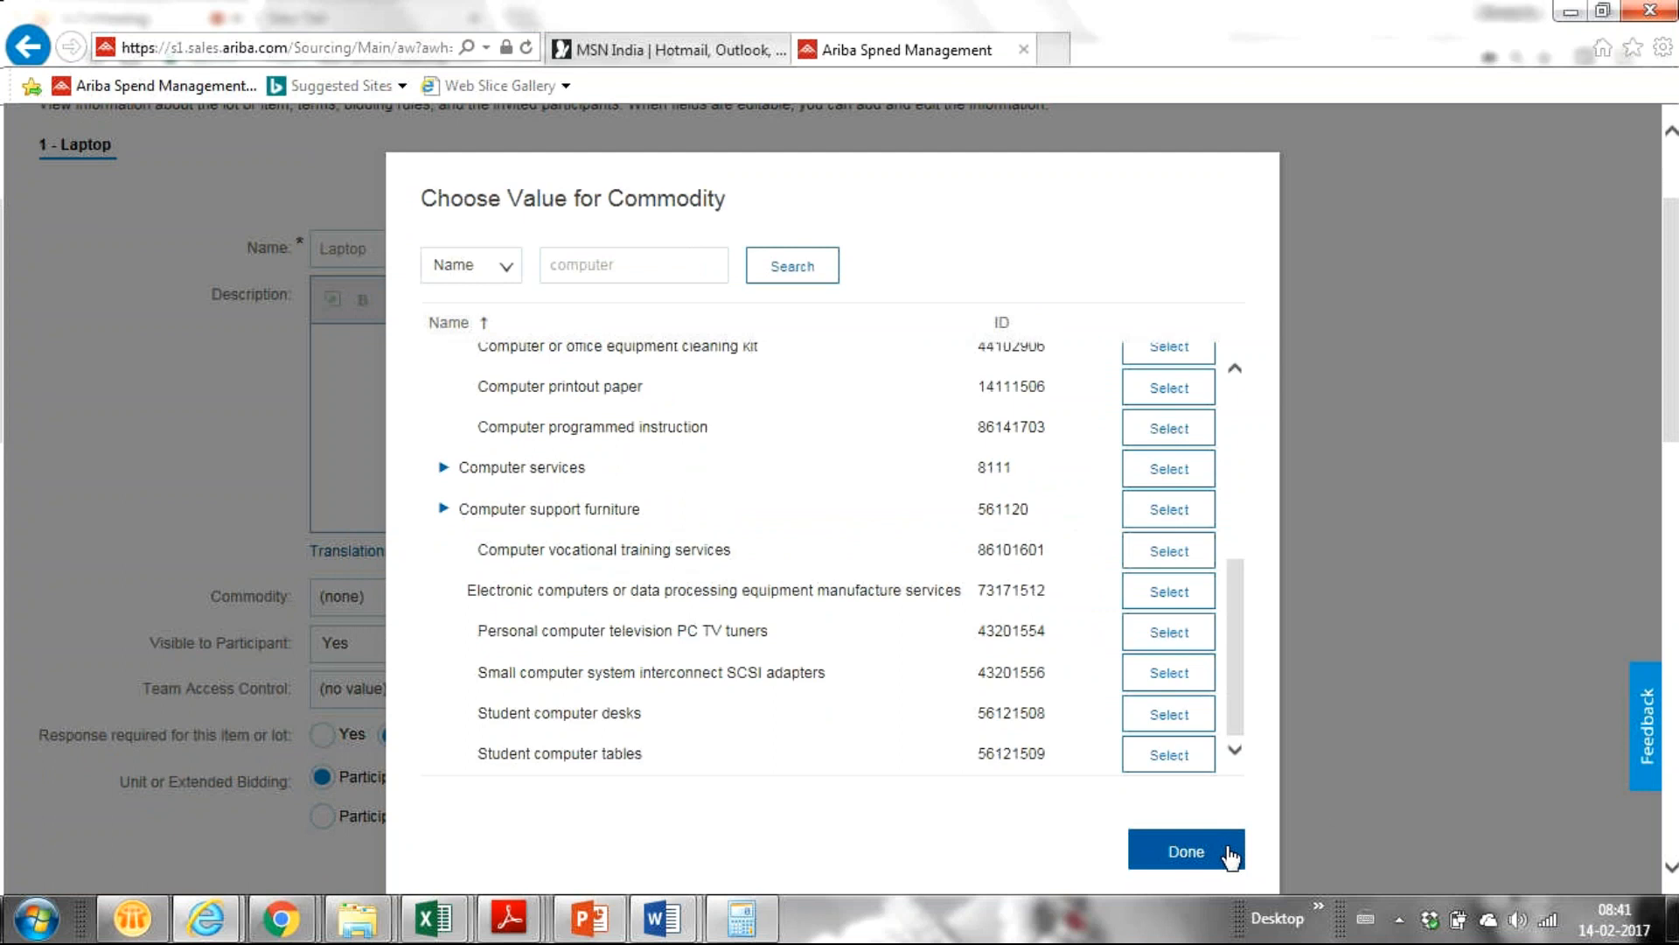
pyautogui.click(1186, 851)
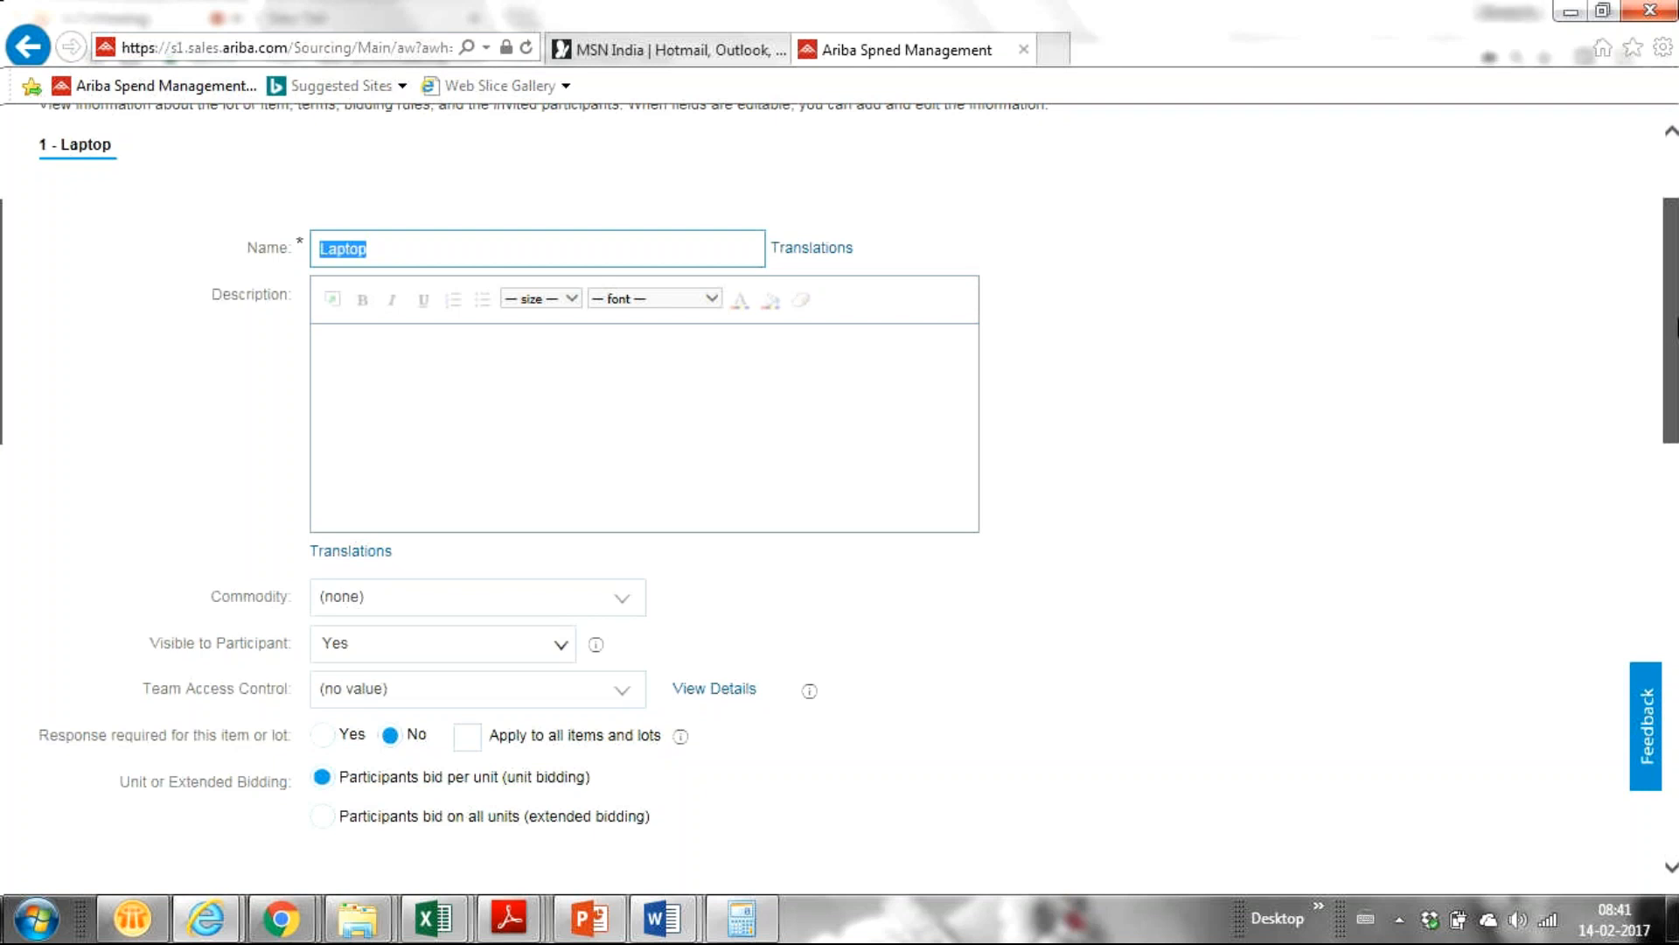
pyautogui.scroll(-3, 1671, 321)
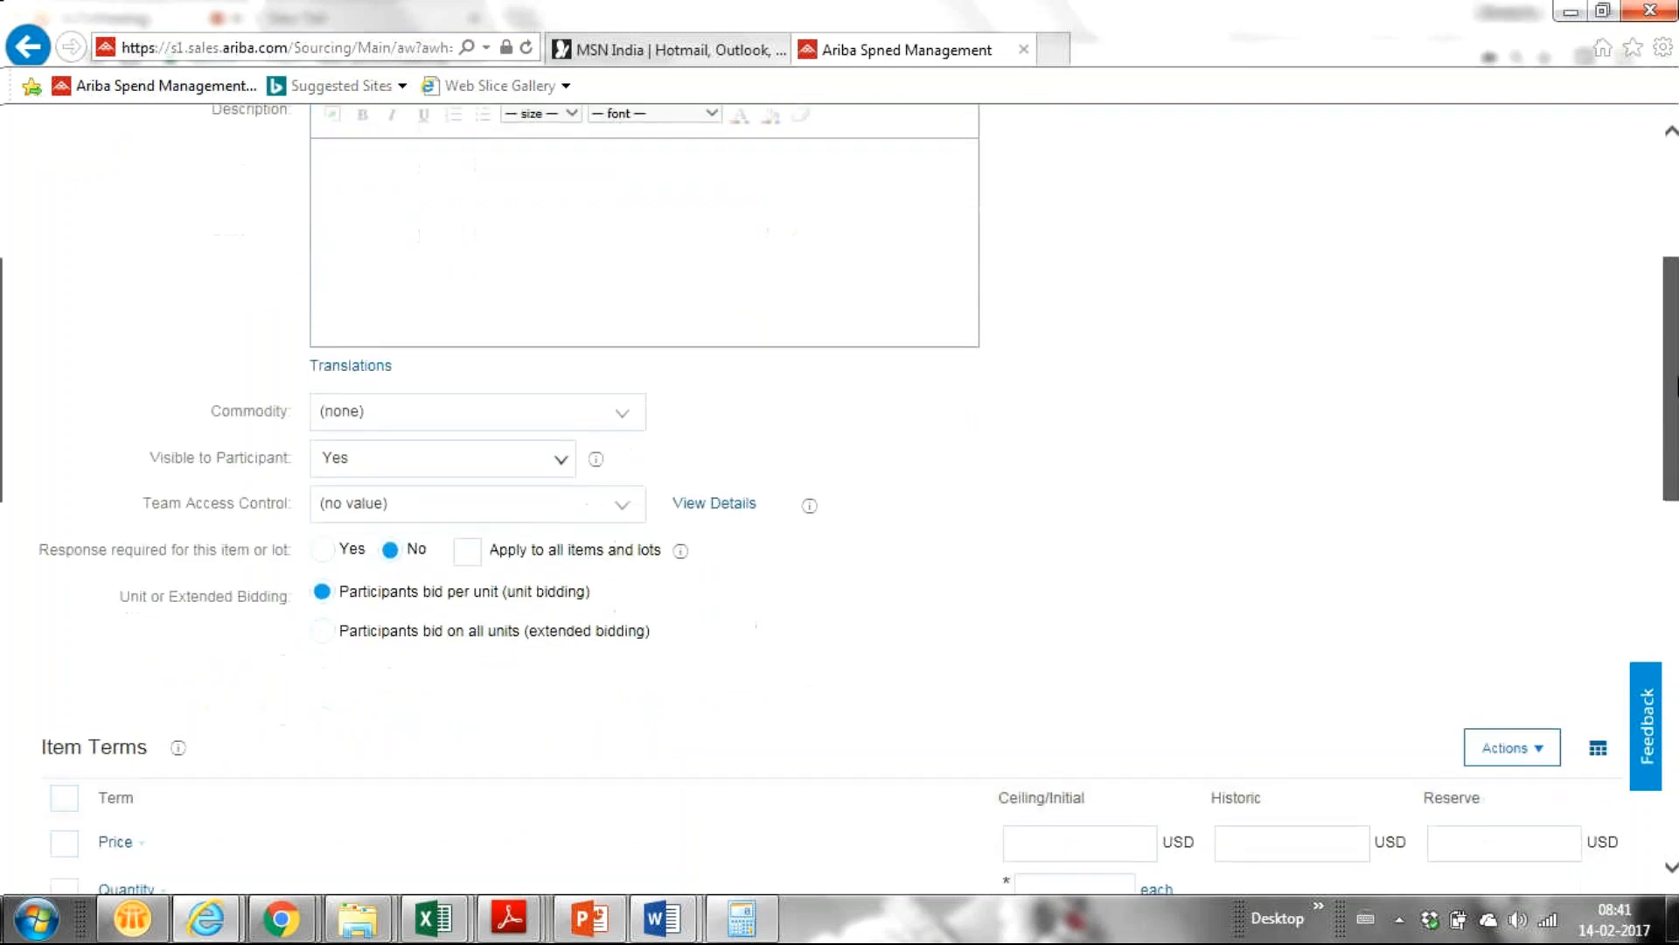
pyautogui.moveTo(1678, 411); pyautogui.dragTo(1678, 453)
pyautogui.scroll(3, 1678, 453)
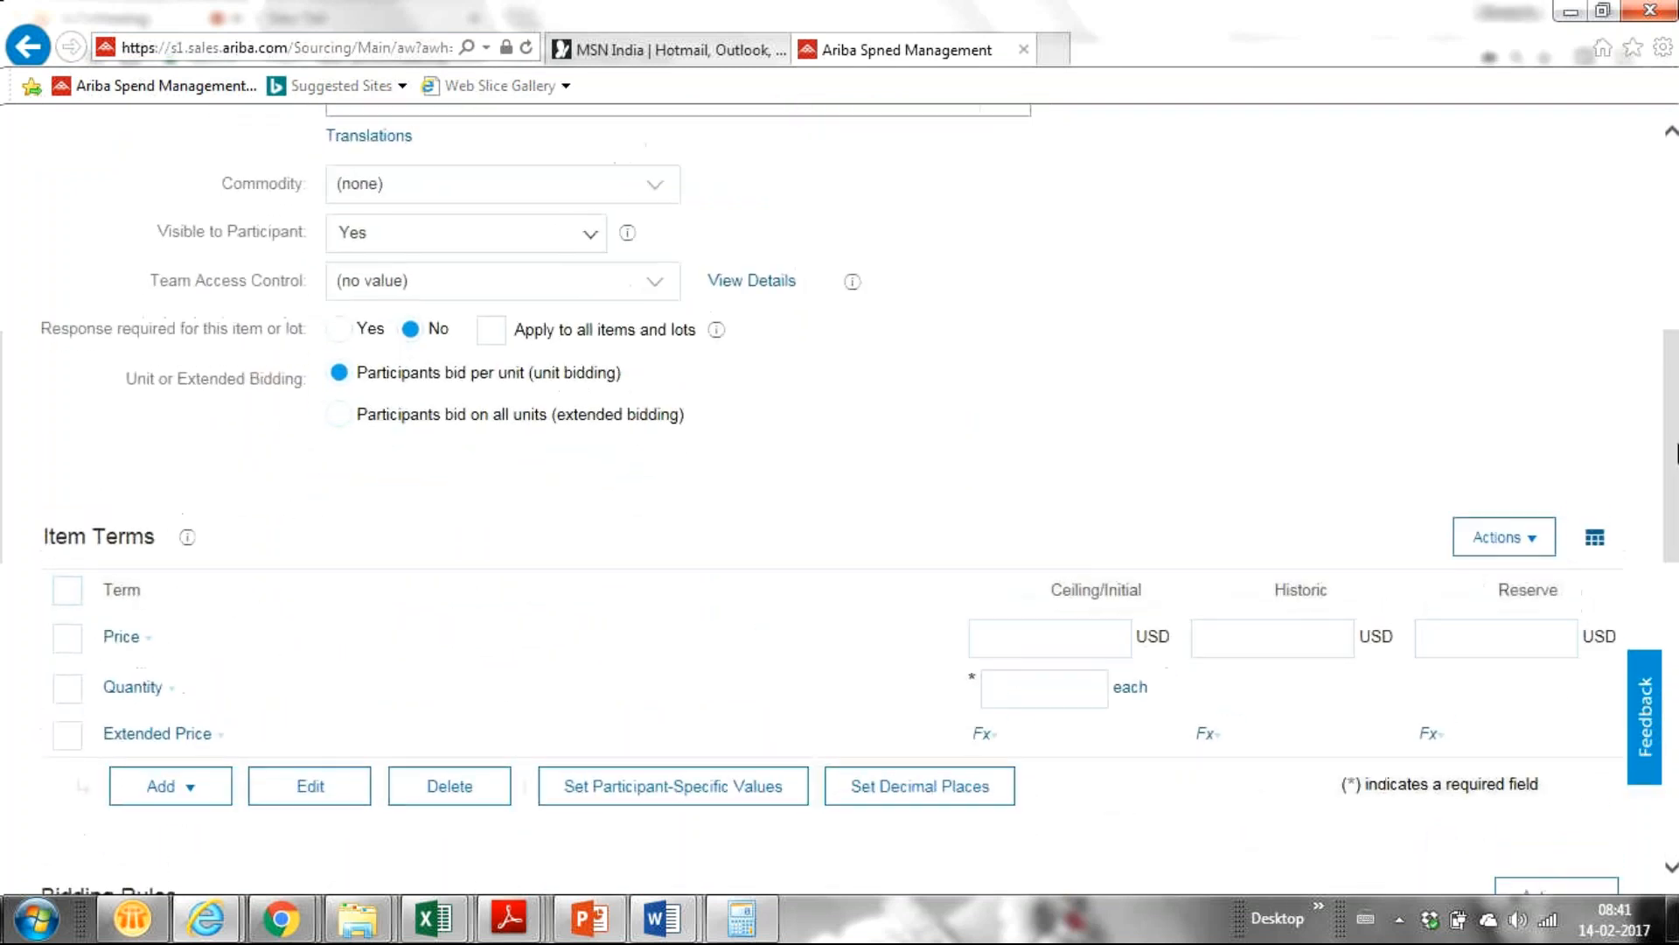
pyautogui.scroll(2, 1677, 453)
pyautogui.scroll(-2, 1678, 453)
pyautogui.scroll(-1, 1678, 453)
pyautogui.moveTo(1668, 366); pyautogui.dragTo(1618, 496)
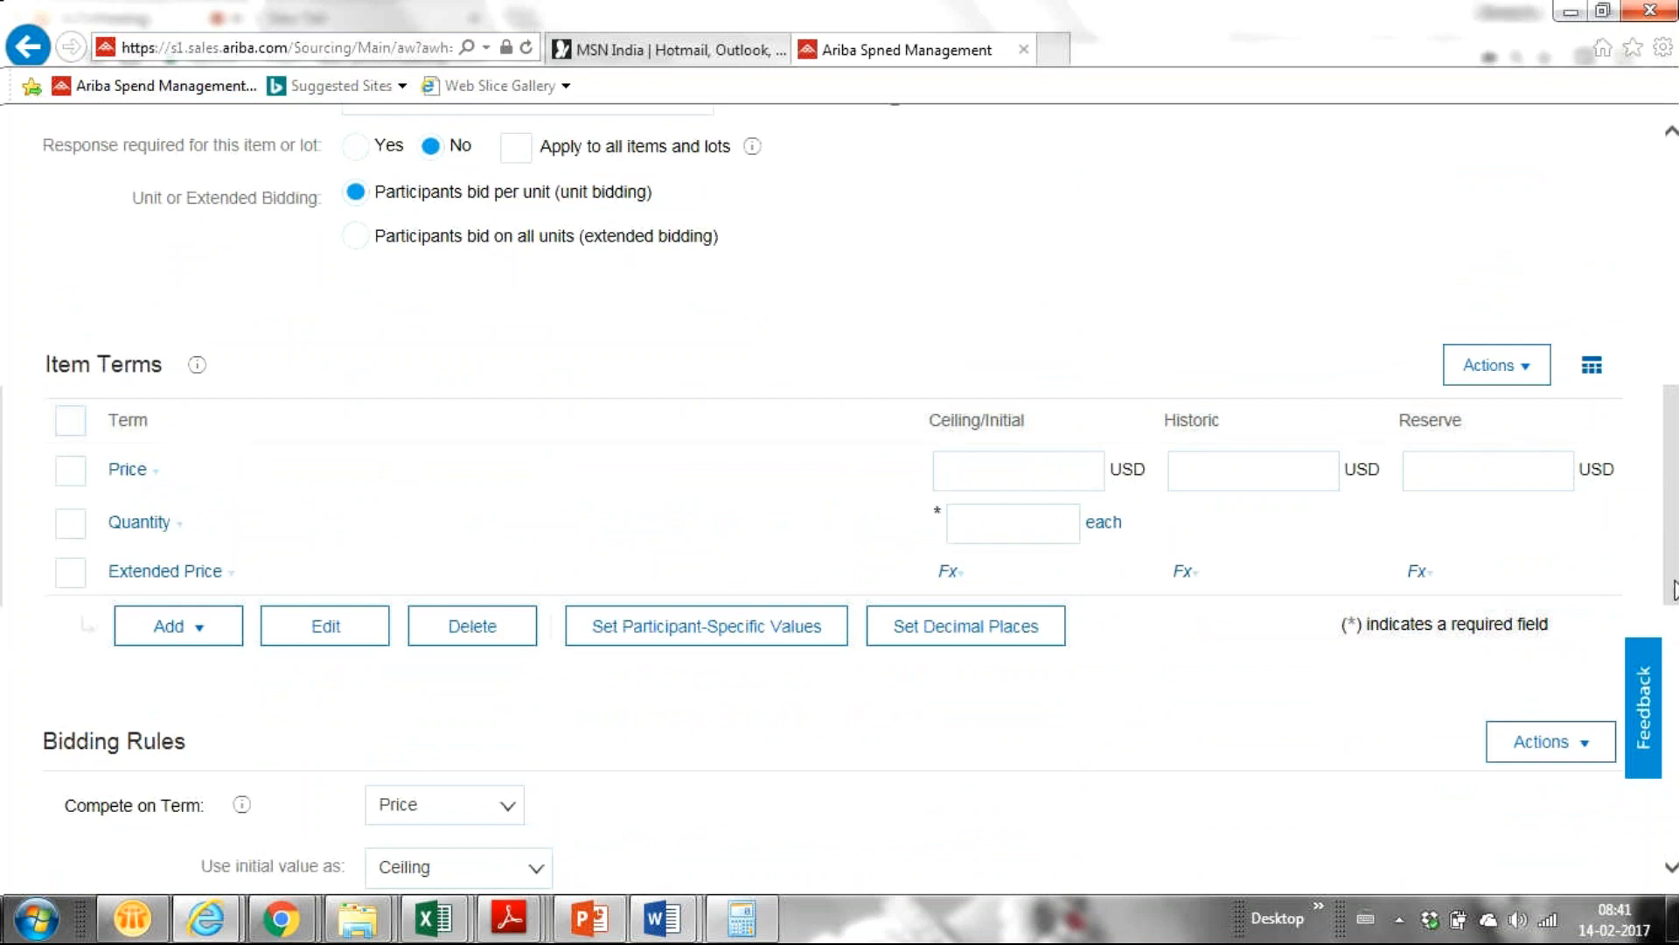
pyautogui.scroll(2, 1673, 560)
pyautogui.scroll(2, 1673, 546)
pyautogui.click(693, 278)
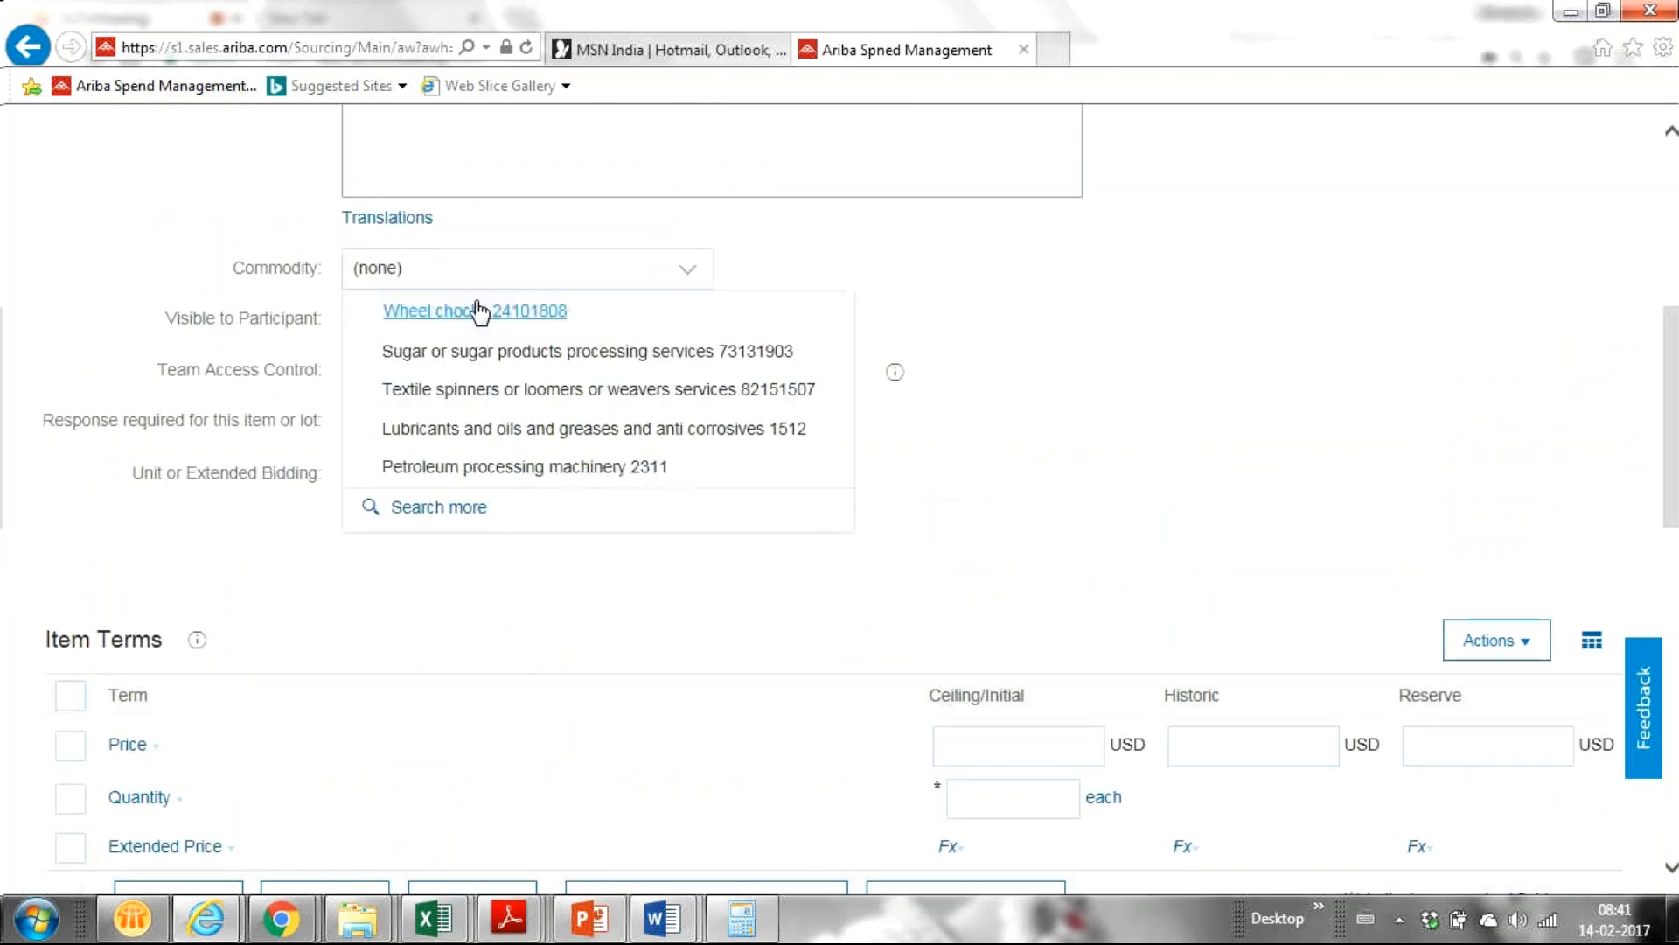
# Pick 'Lubricants and oils and greases and anti corrosives 1512' as the item's commodity.
pyautogui.click(469, 434)
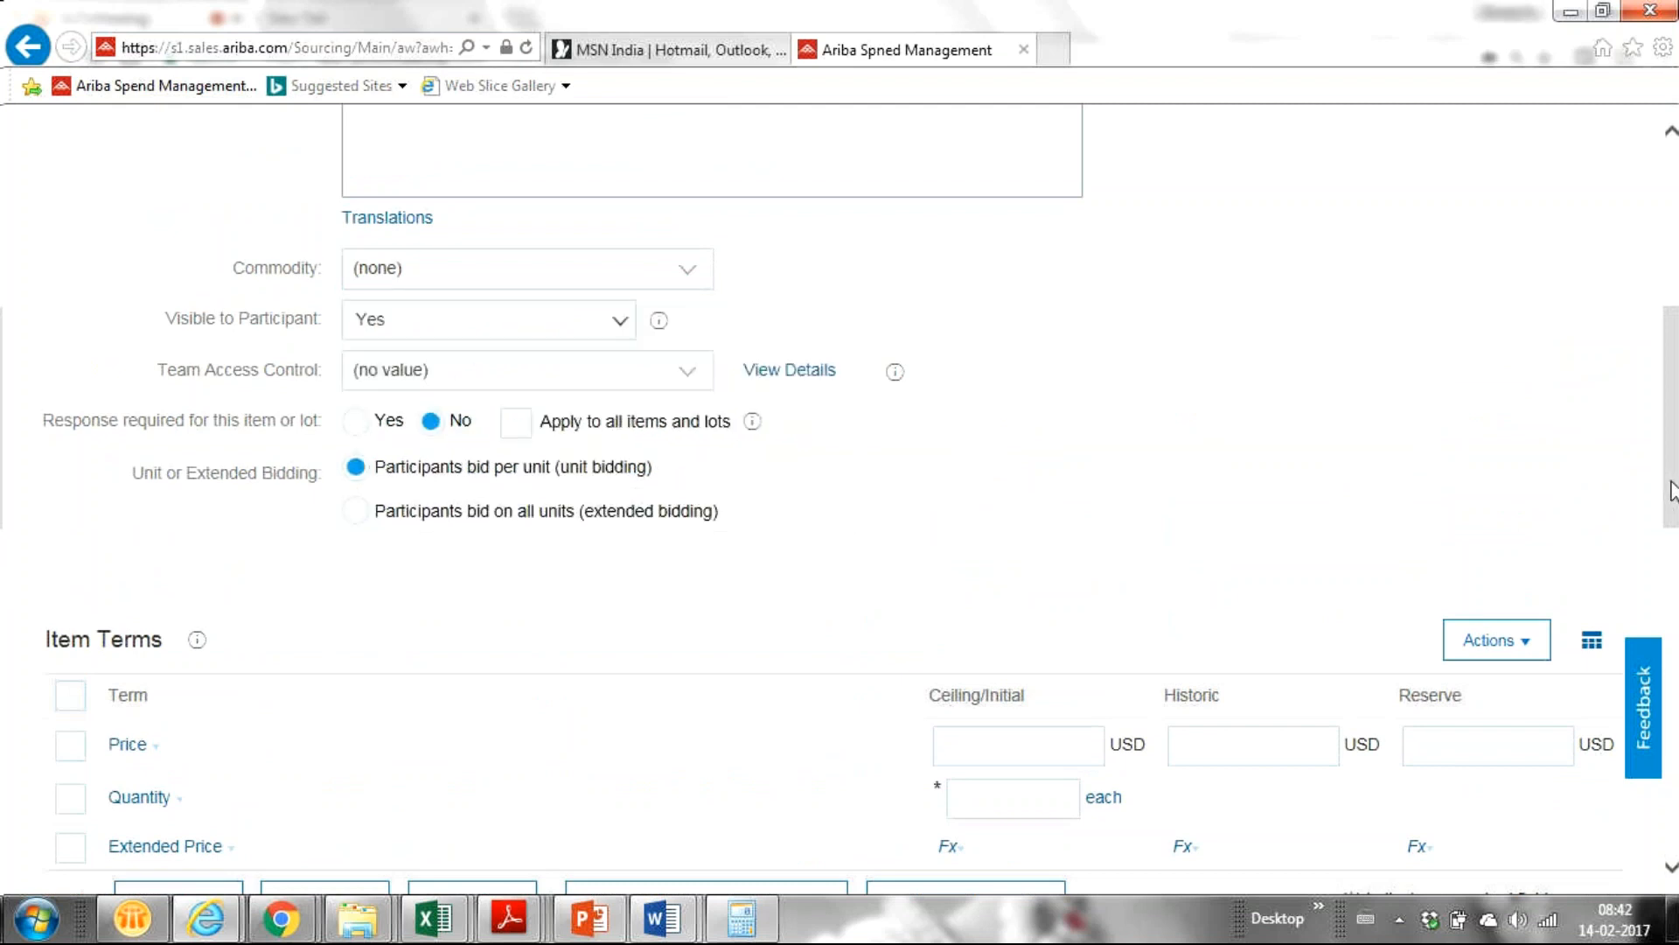
pyautogui.rightClick(1670, 488)
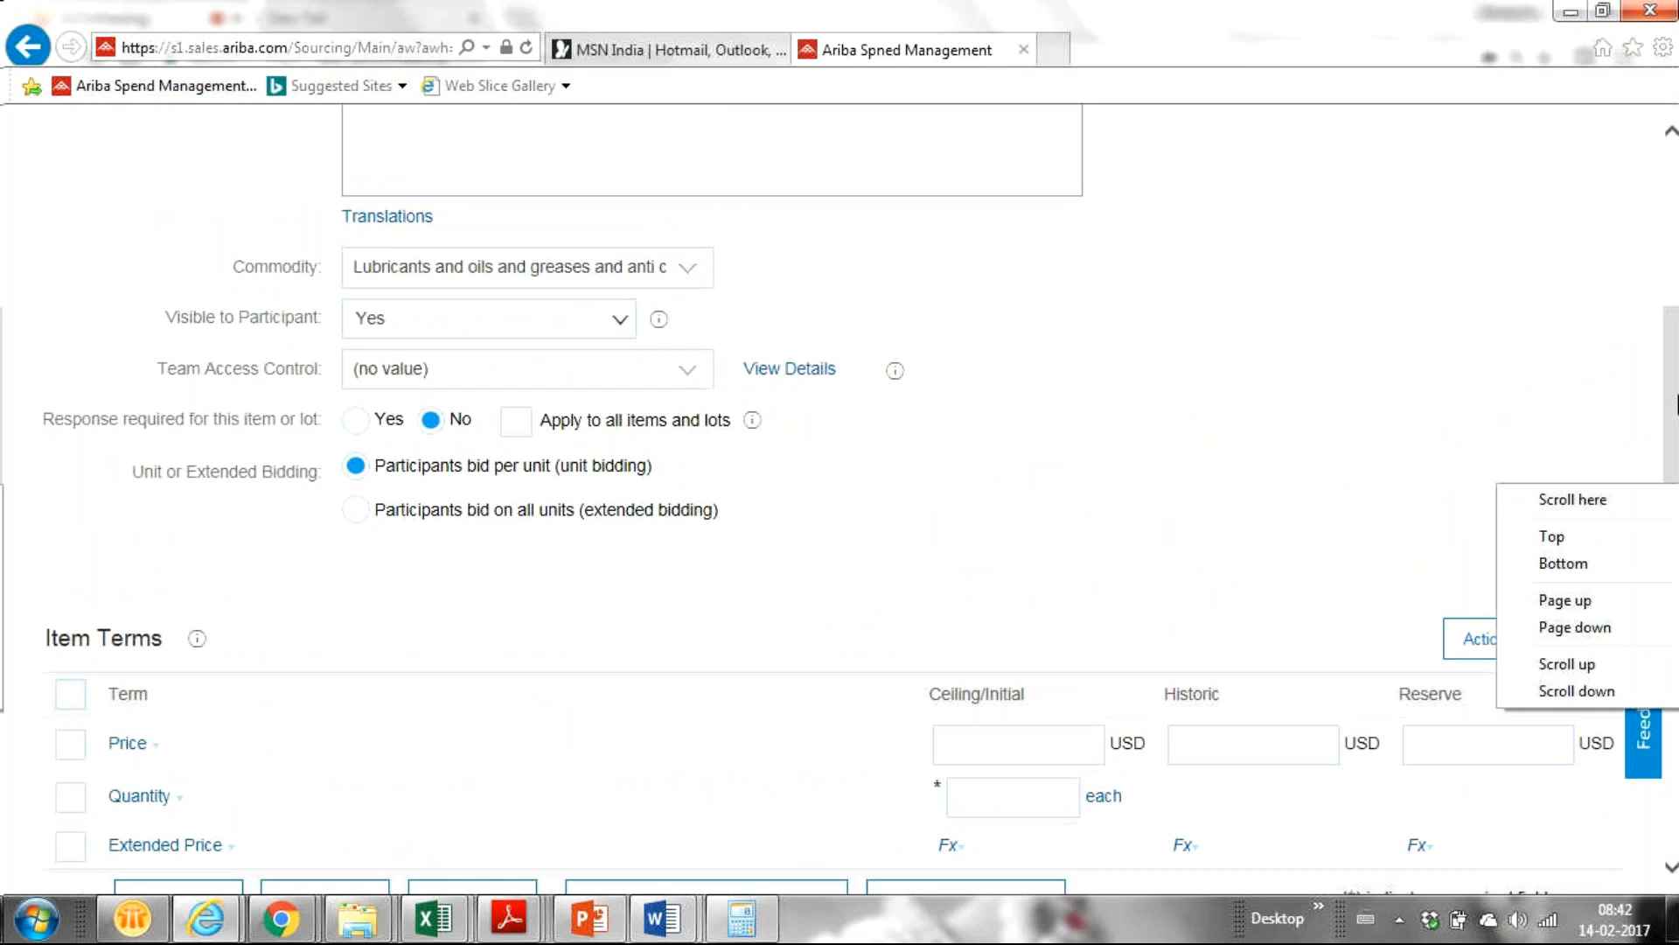
pyautogui.moveTo(1676, 396); pyautogui.dragTo(1615, 288)
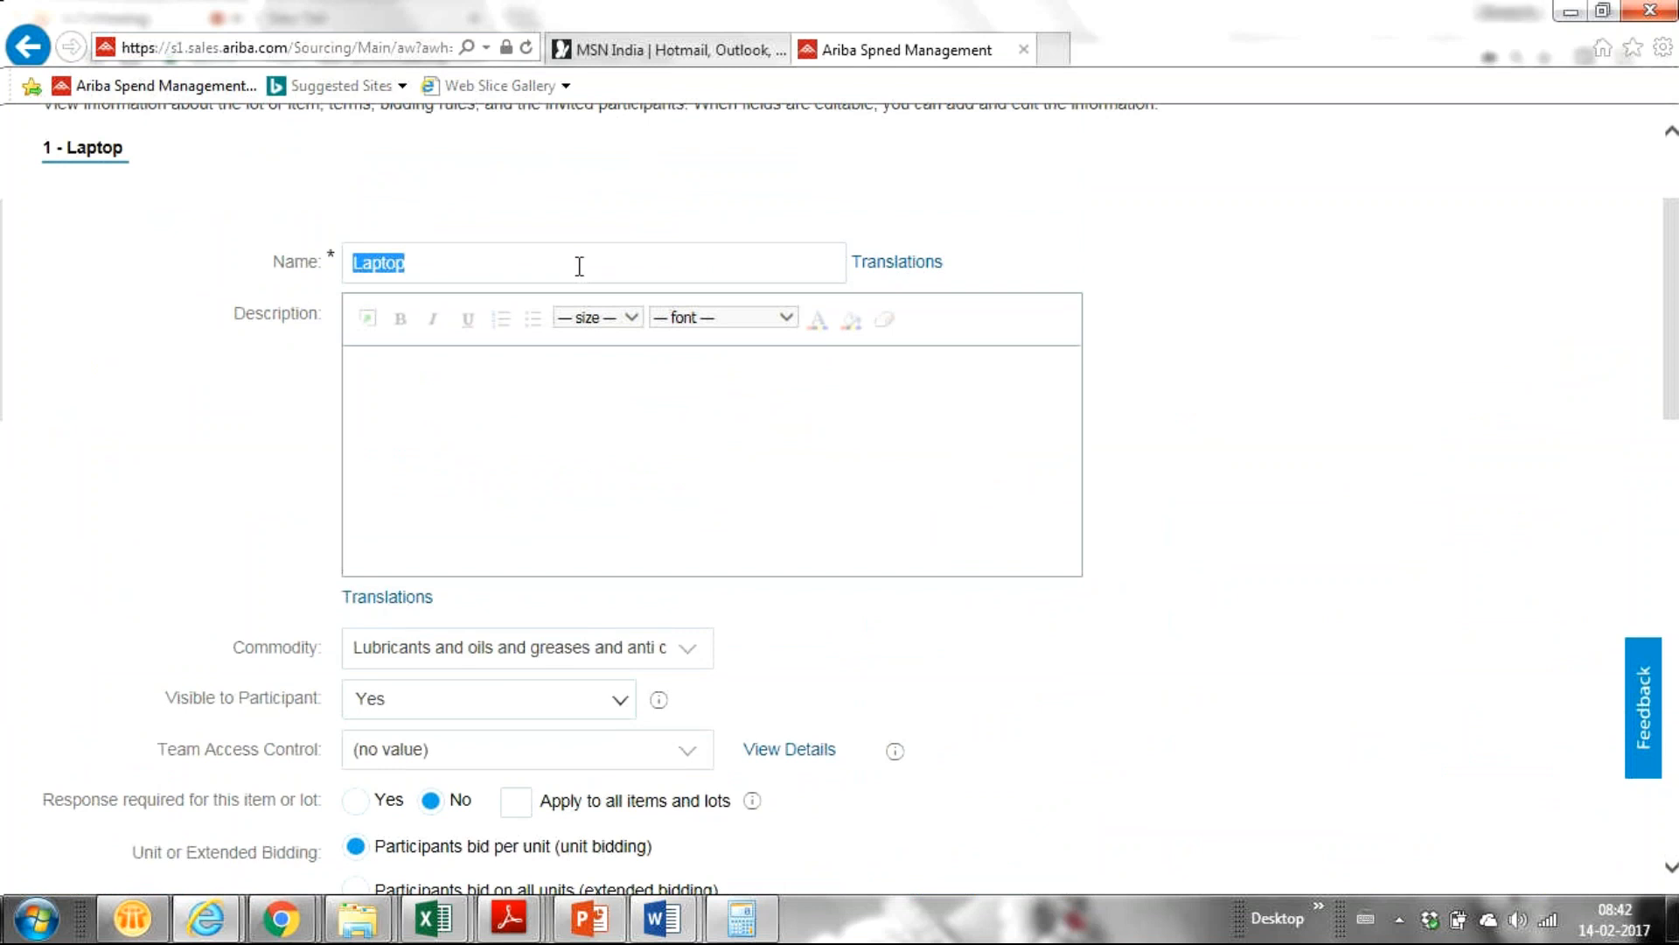
pyautogui.scroll(-8, 579, 266)
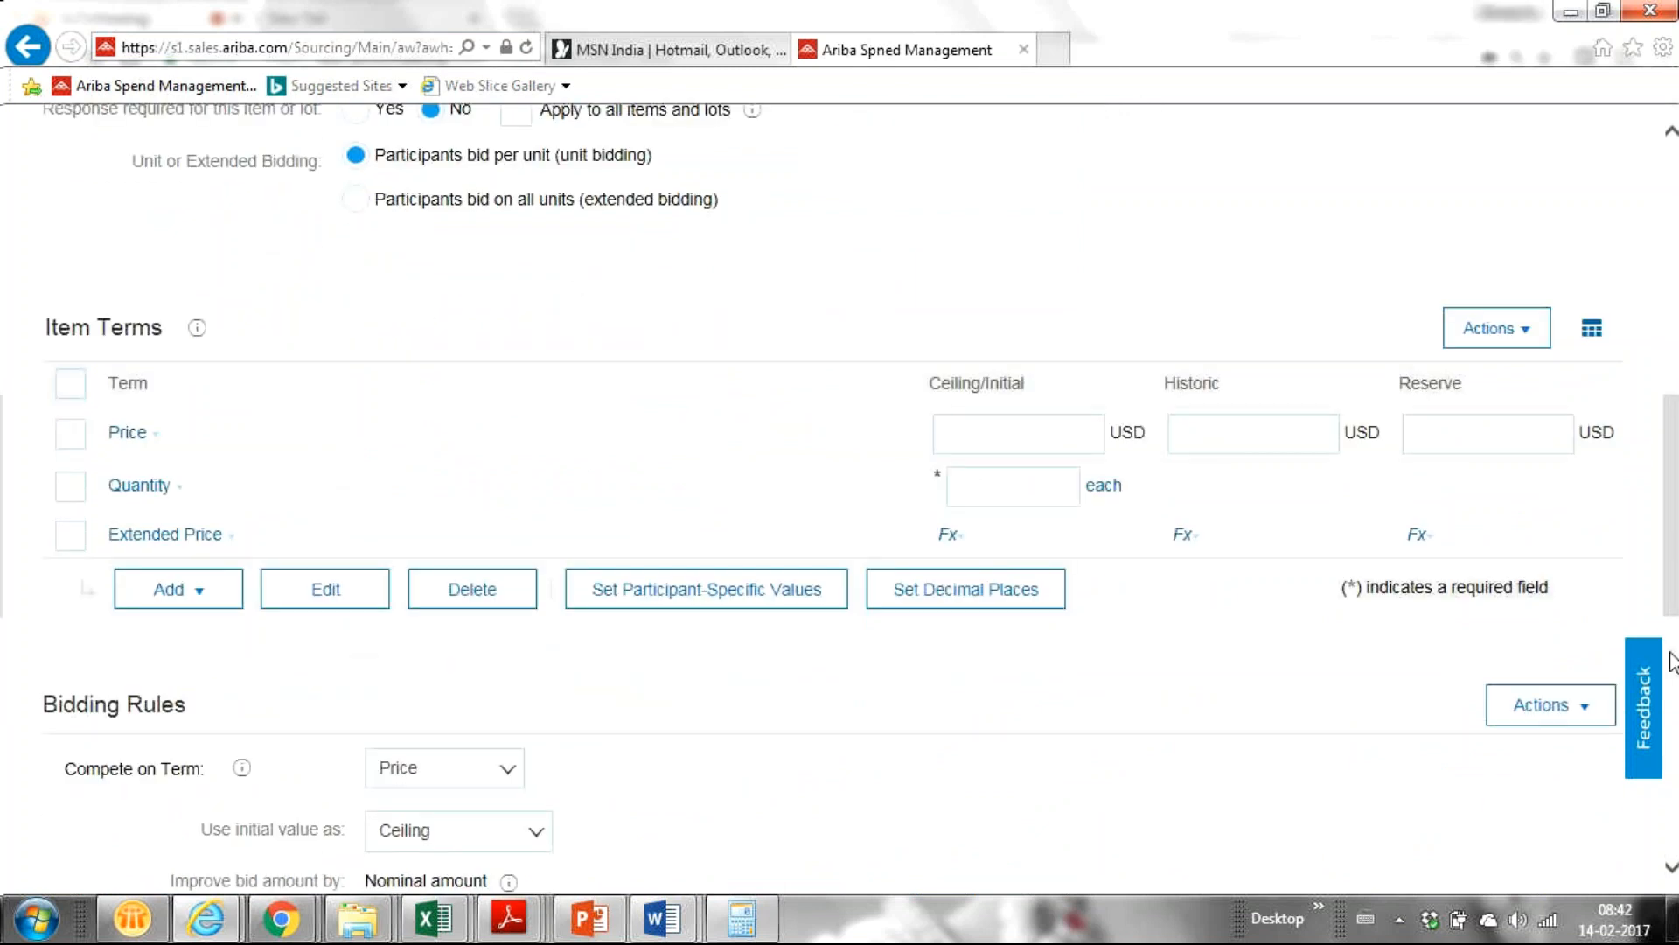
pyautogui.moveTo(1677, 586); pyautogui.dragTo(1659, 347)
# Rename the item from 'Laptop' to 'Lubricant Oil'.
pyautogui.click(456, 427)
pyautogui.doubleClick(463, 423)
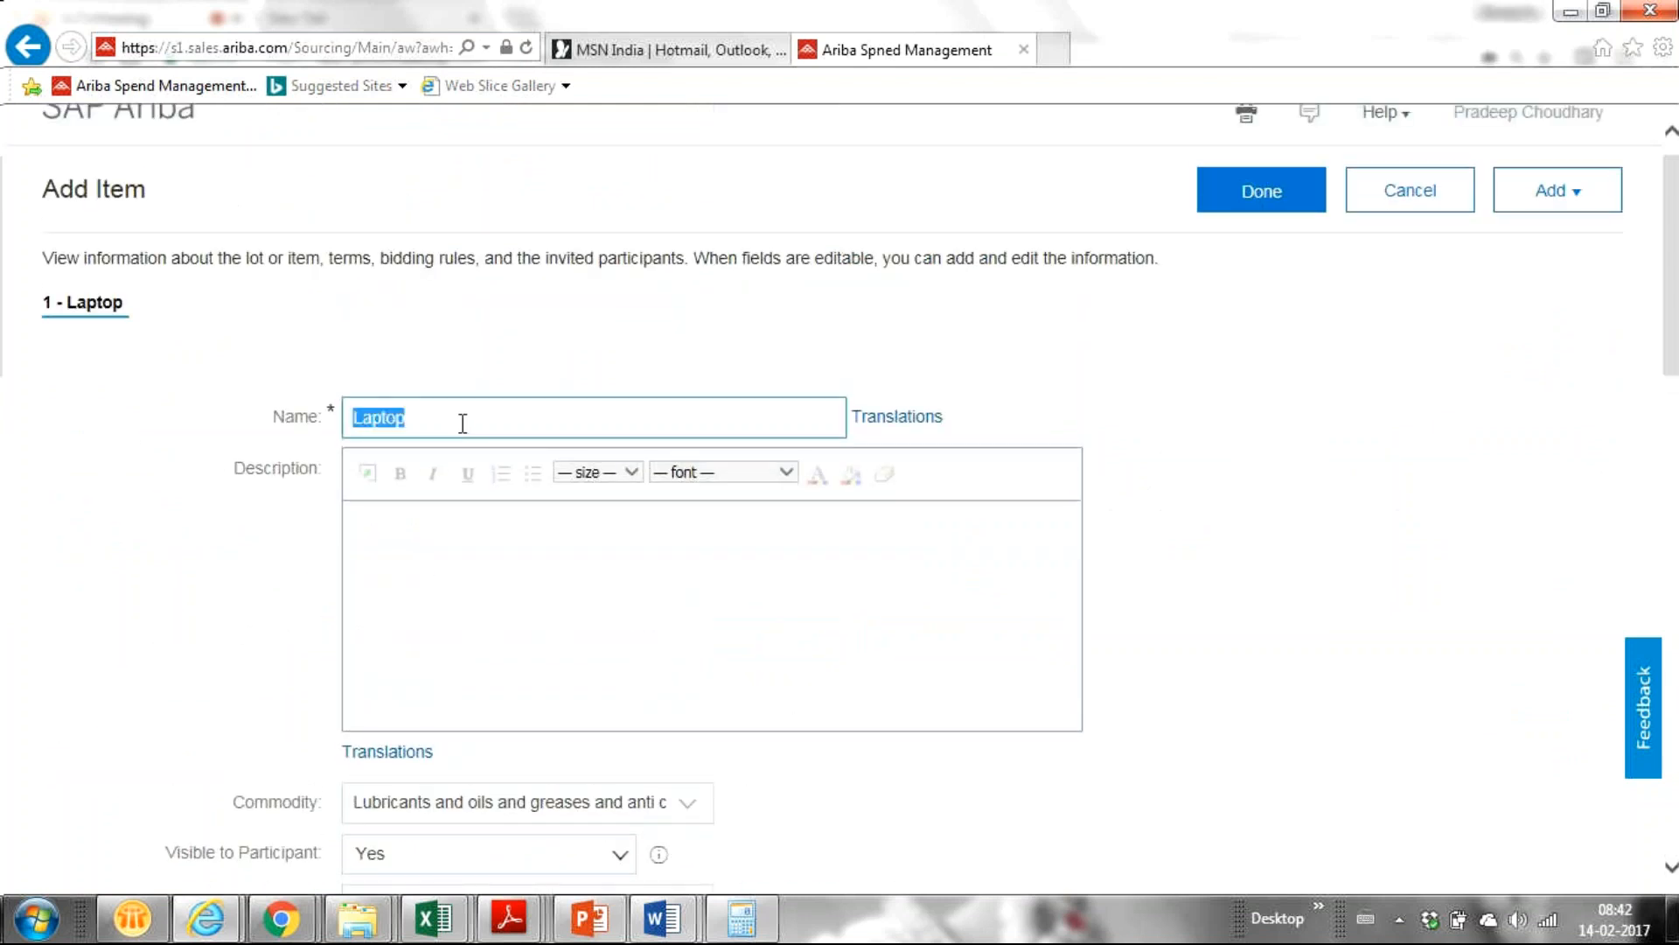
pyautogui.write('Lubricant Oil')
pyautogui.scroll(-5, 1672, 484)
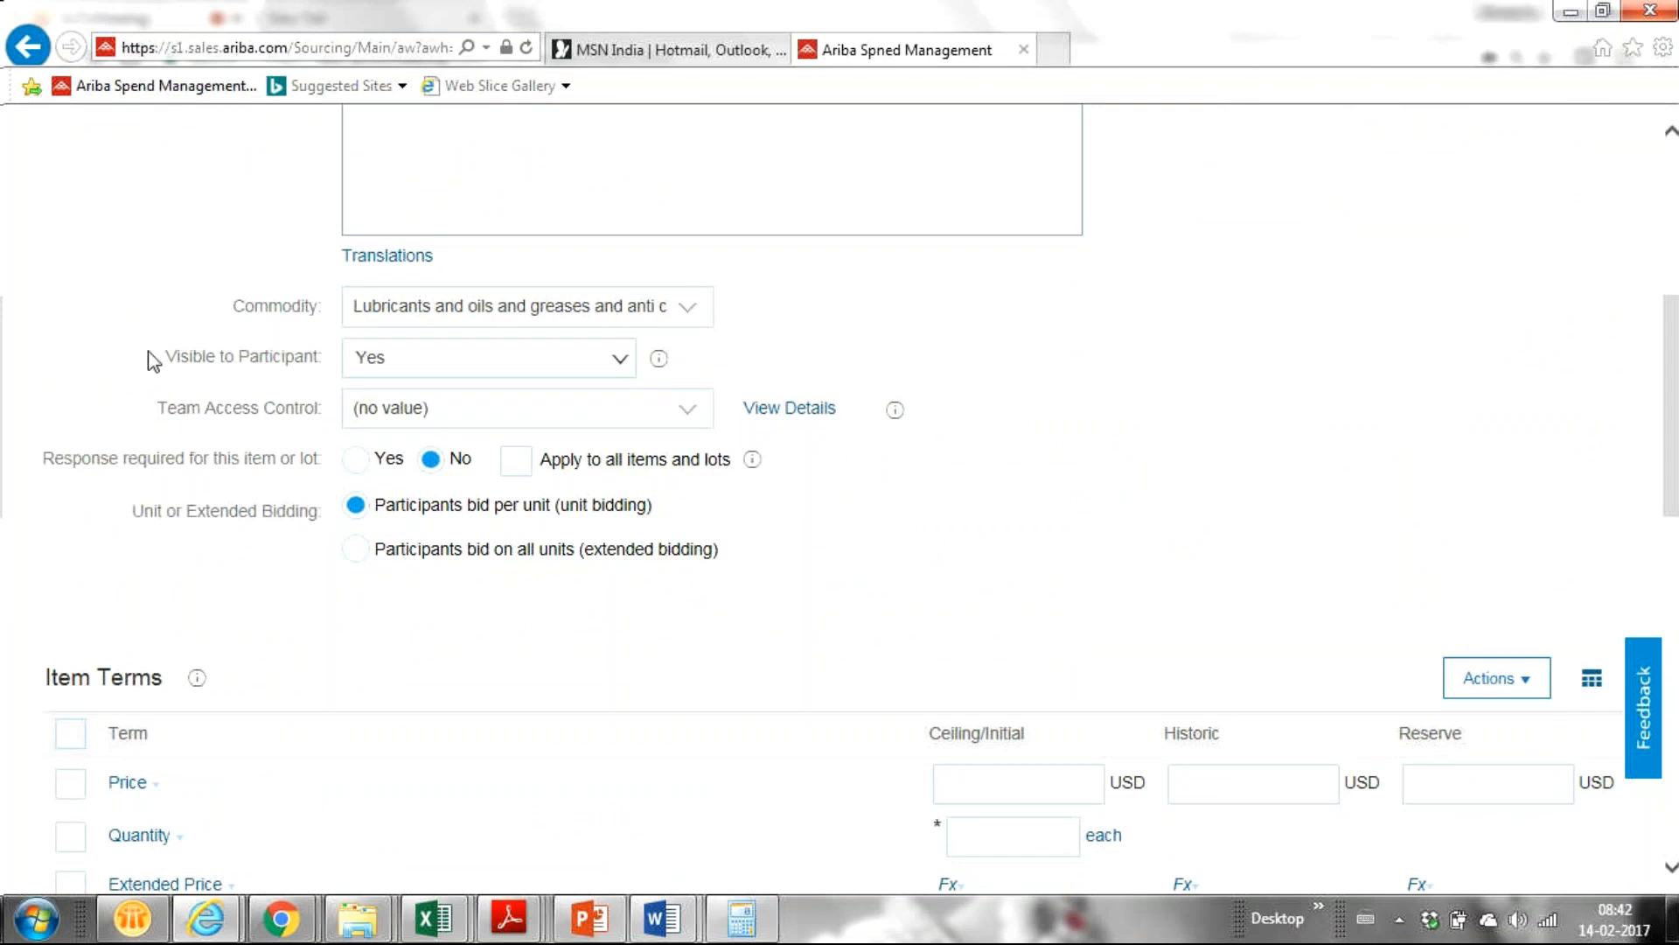
pyautogui.click(688, 415)
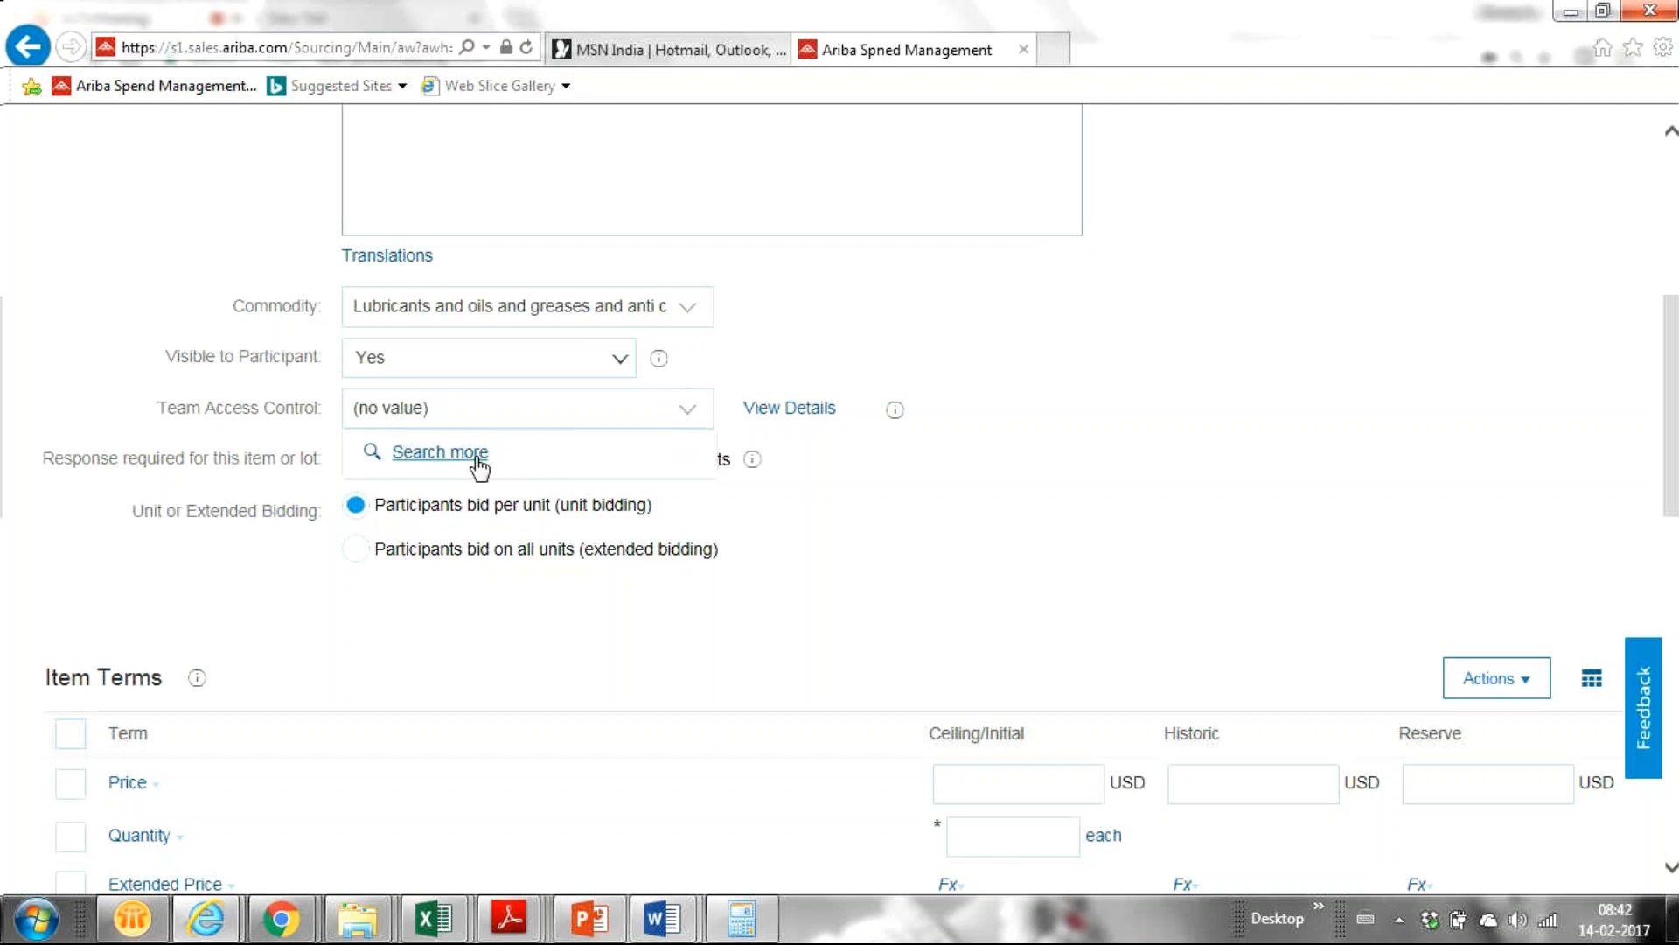
pyautogui.click(935, 551)
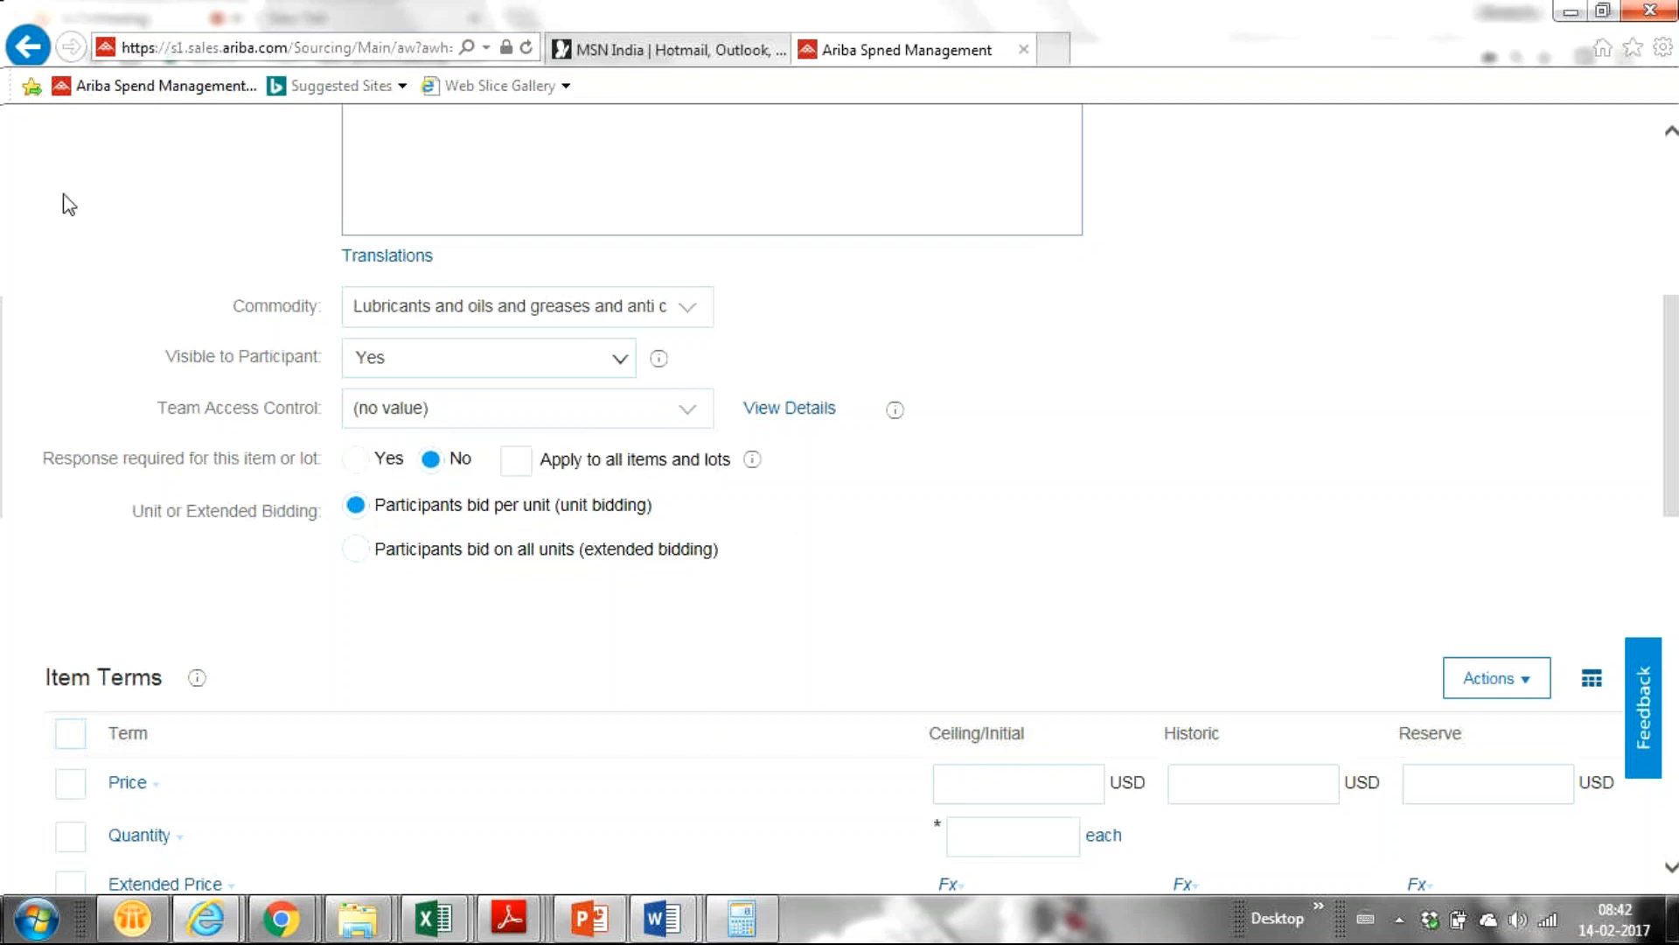
pyautogui.moveTo(1671, 429); pyautogui.dragTo(1666, 453)
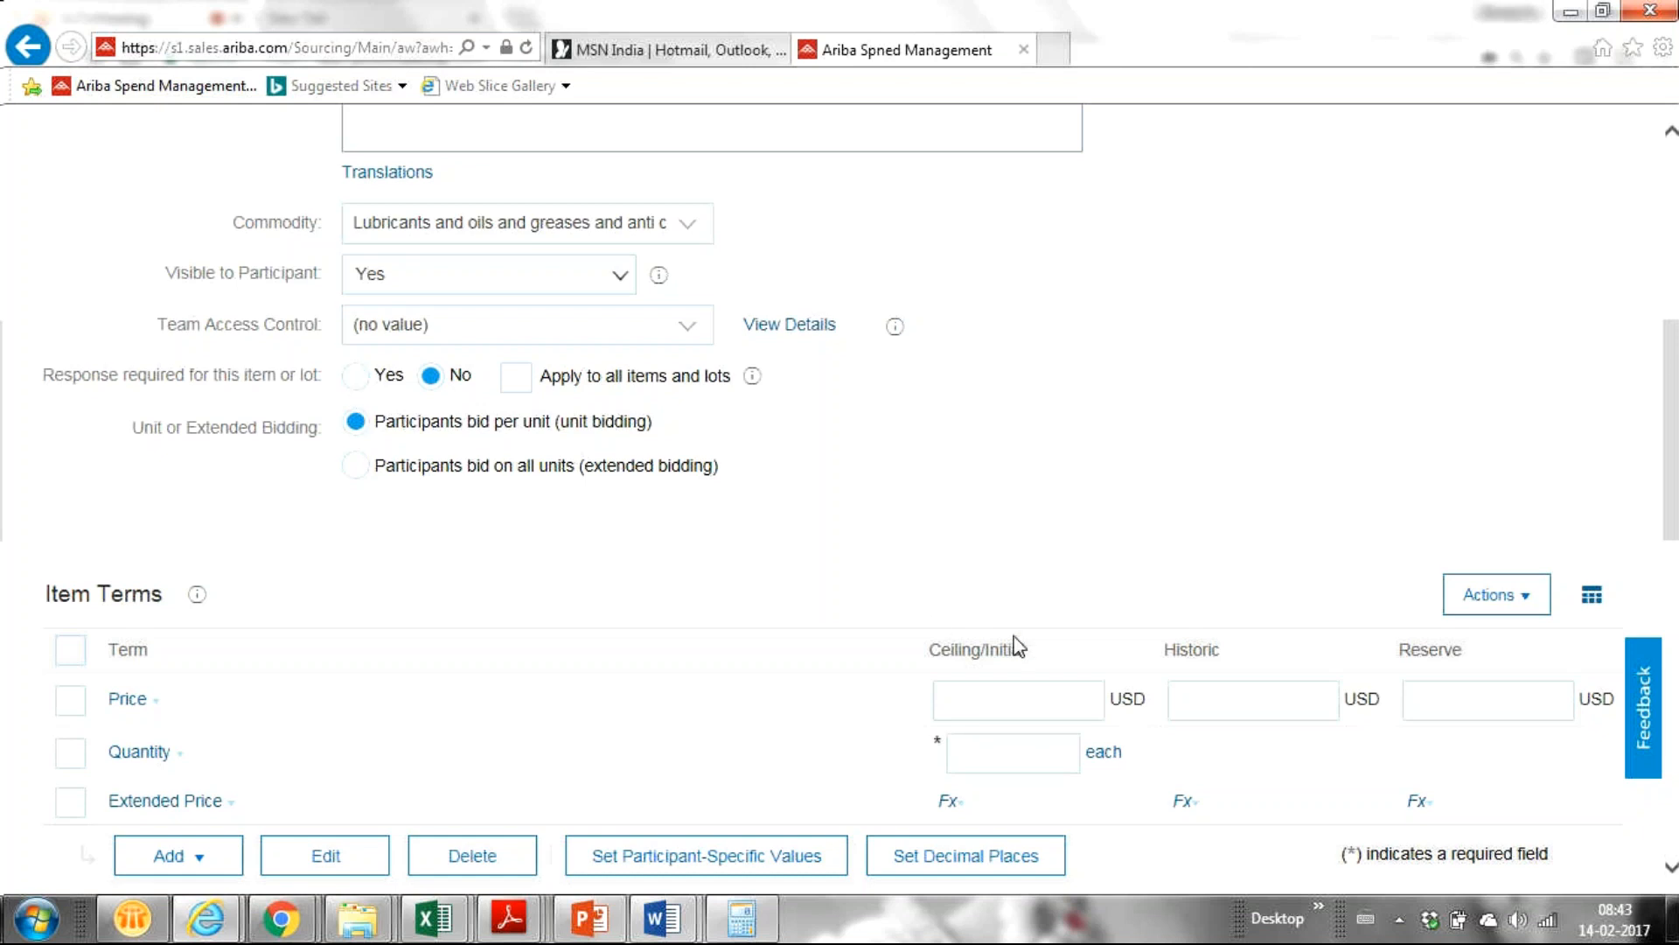
pyautogui.scroll(-1, 1015, 648)
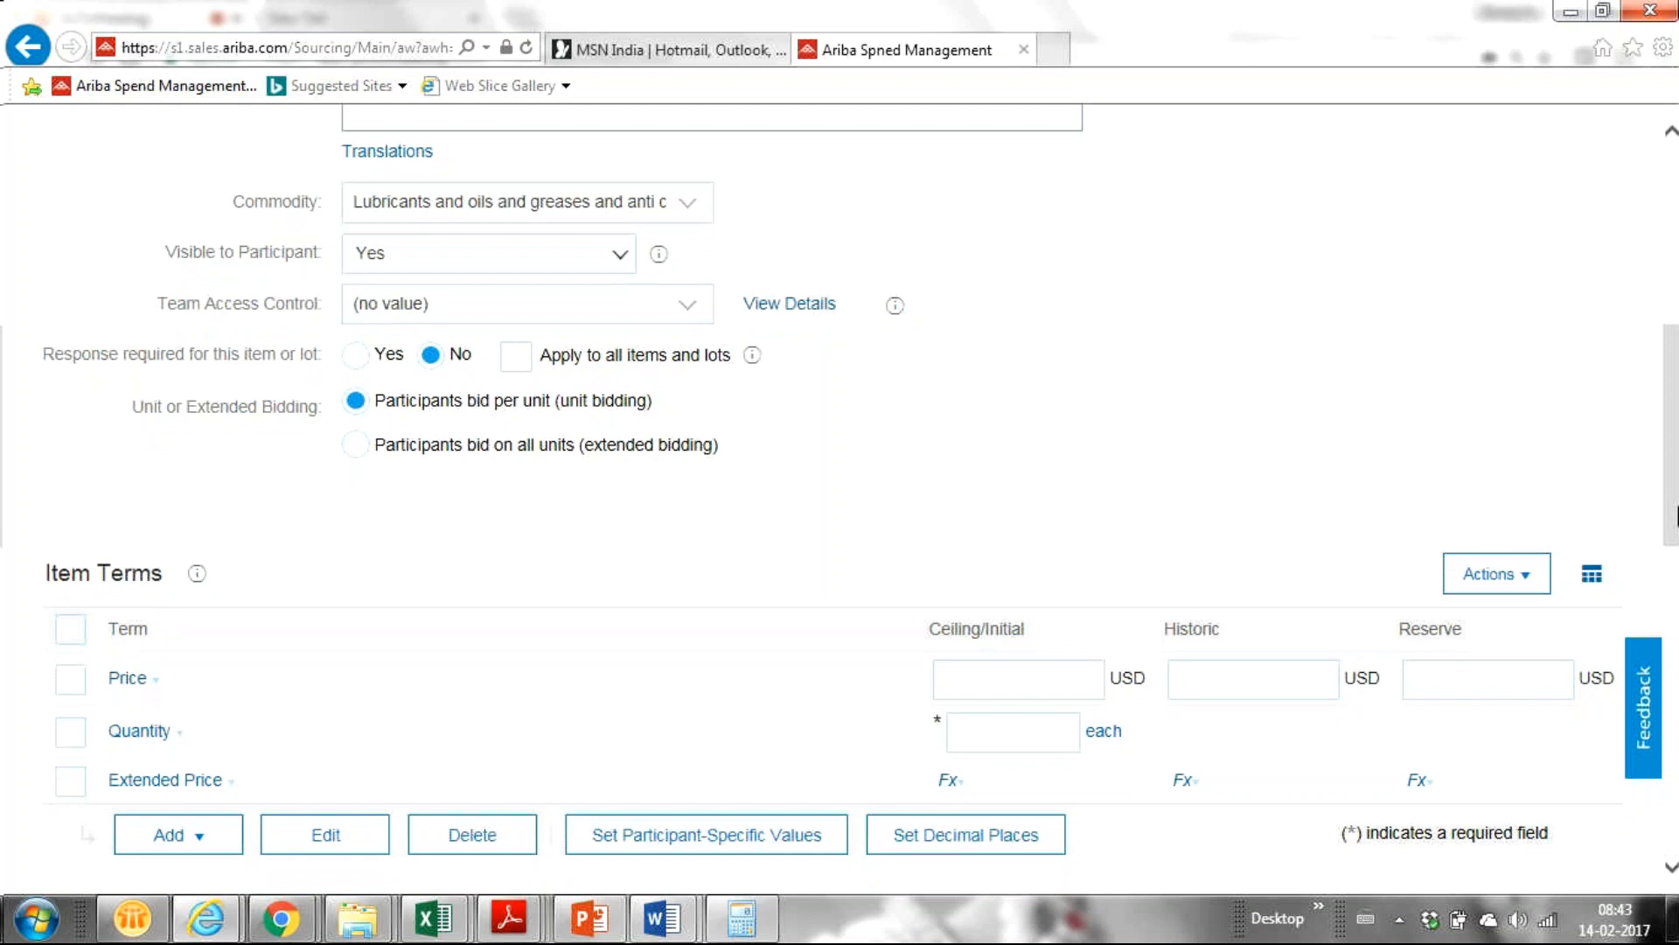
# Enter quantity 10 and a Price ceiling/initial value of 120 USD.
pyautogui.scroll(-5, 1671, 516)
pyautogui.click(1022, 546)
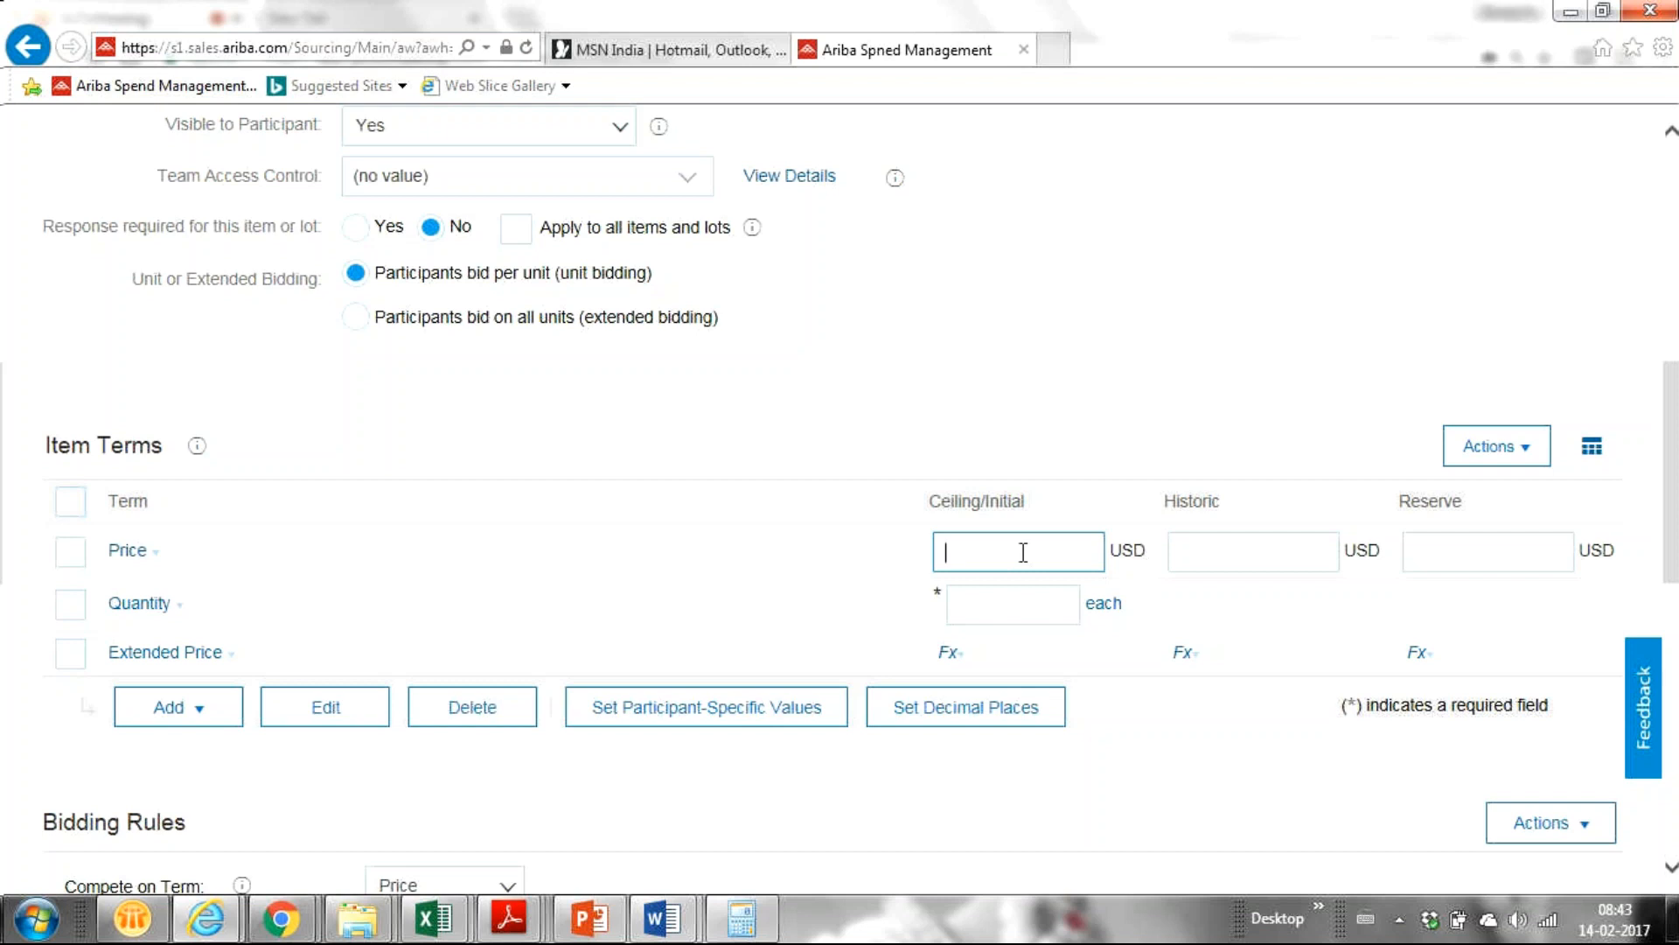
pyautogui.click(1028, 605)
pyautogui.write('10')
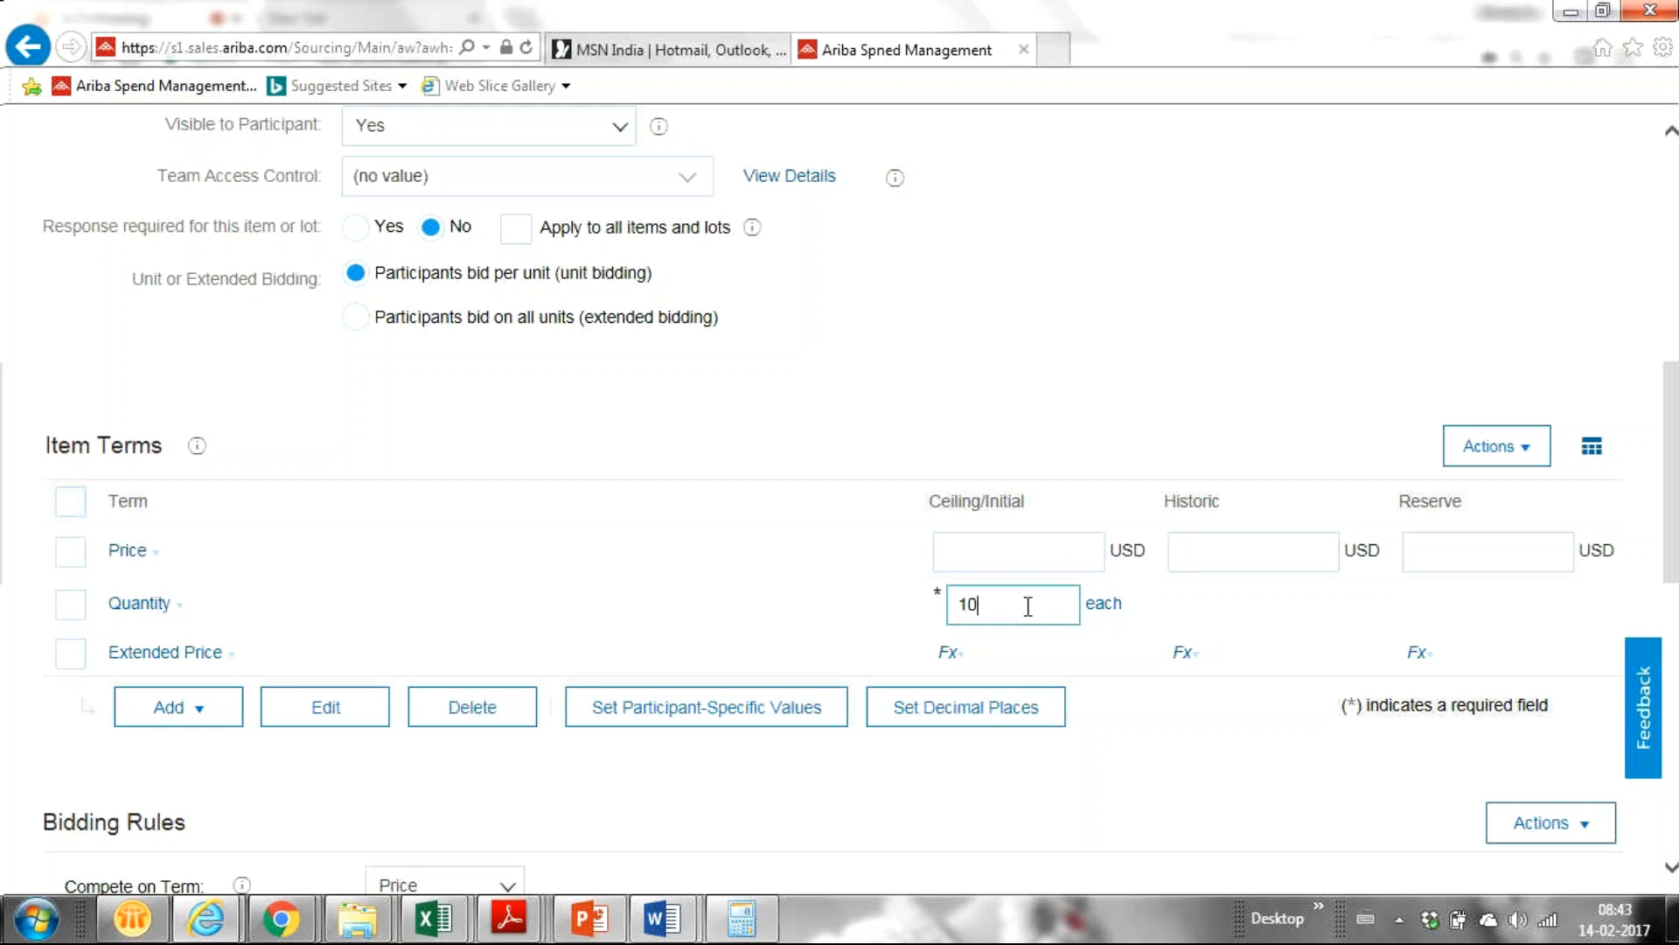
pyautogui.click(976, 558)
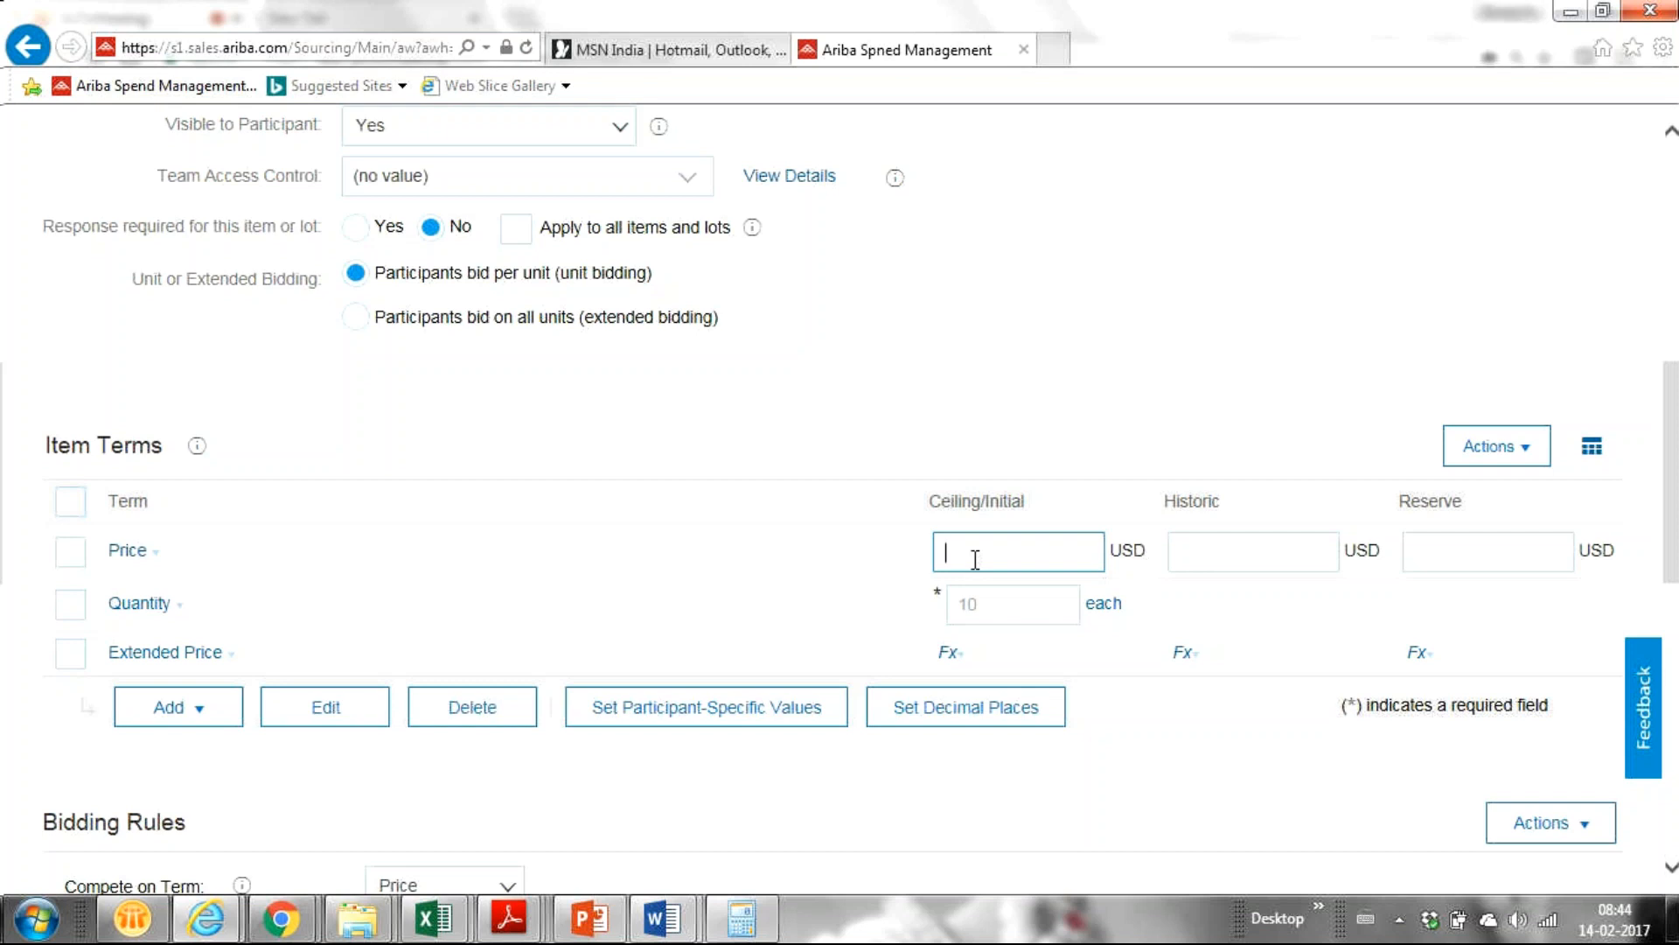
pyautogui.write('120')
pyautogui.click(1212, 553)
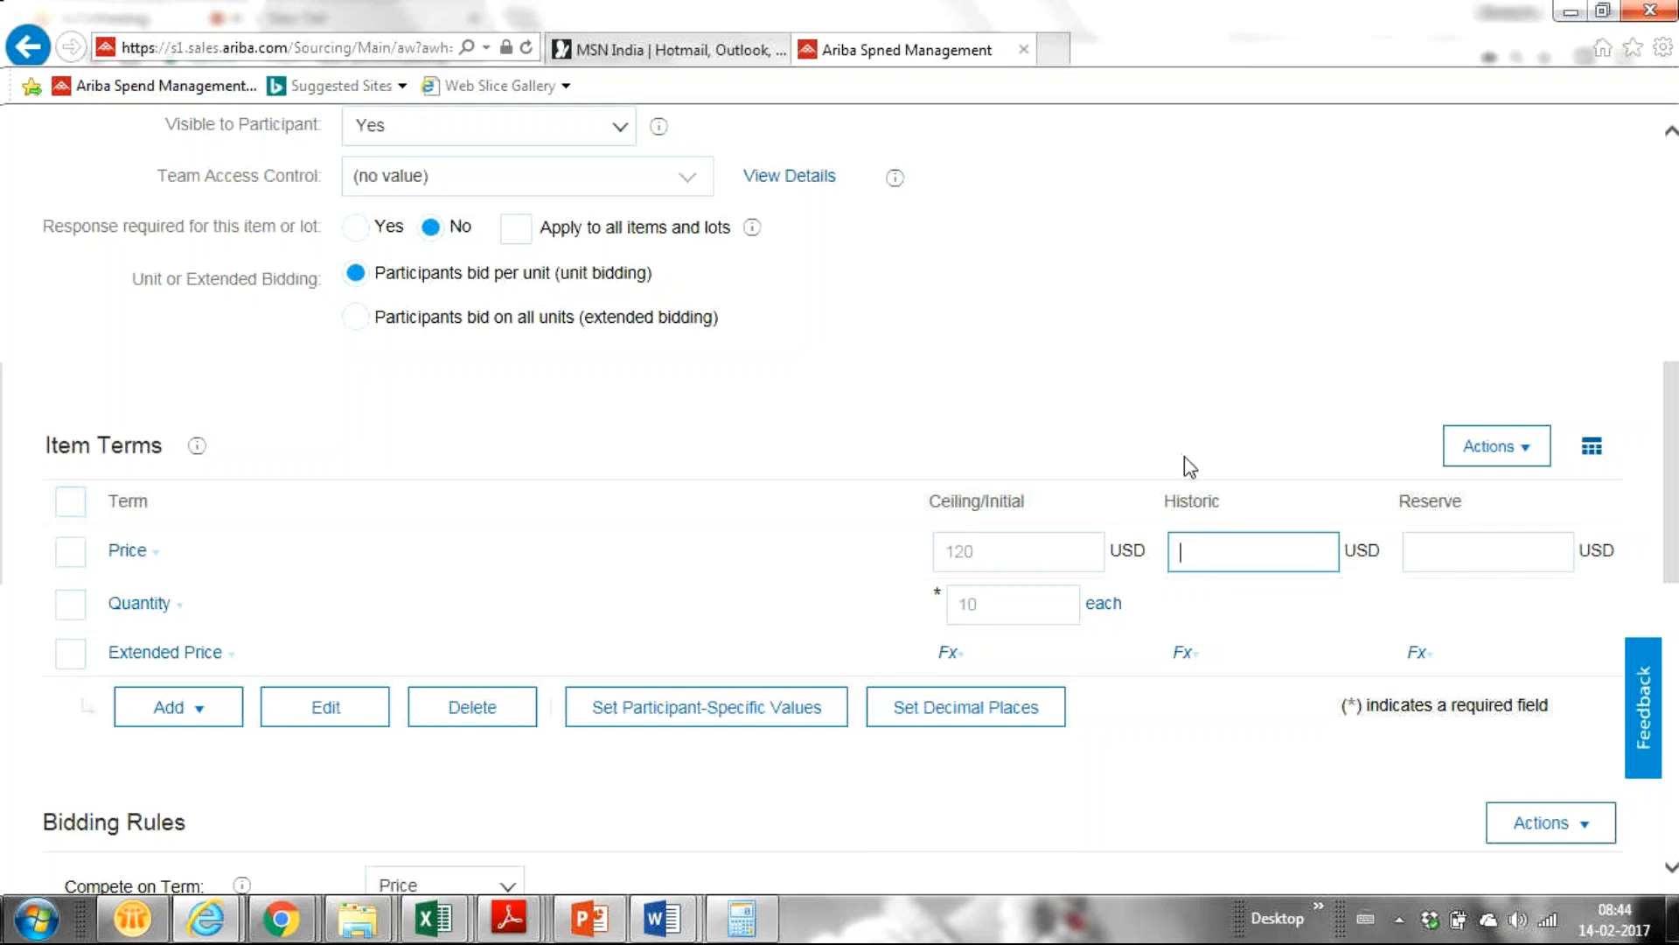
# Enter a historic price of 140 USD and a reserve price of 100 USD.
pyautogui.write('30')
pyautogui.press('BackSpace')
pyautogui.press('BackSpace')
pyautogui.press('BackSpace')
pyautogui.press('BackSpace')
pyautogui.press('BackSpace')
pyautogui.write('100')
pyautogui.press('BackSpace')
pyautogui.press('BackSpace')
pyautogui.press('BackSpace')
pyautogui.write('140')
pyautogui.click(1414, 551)
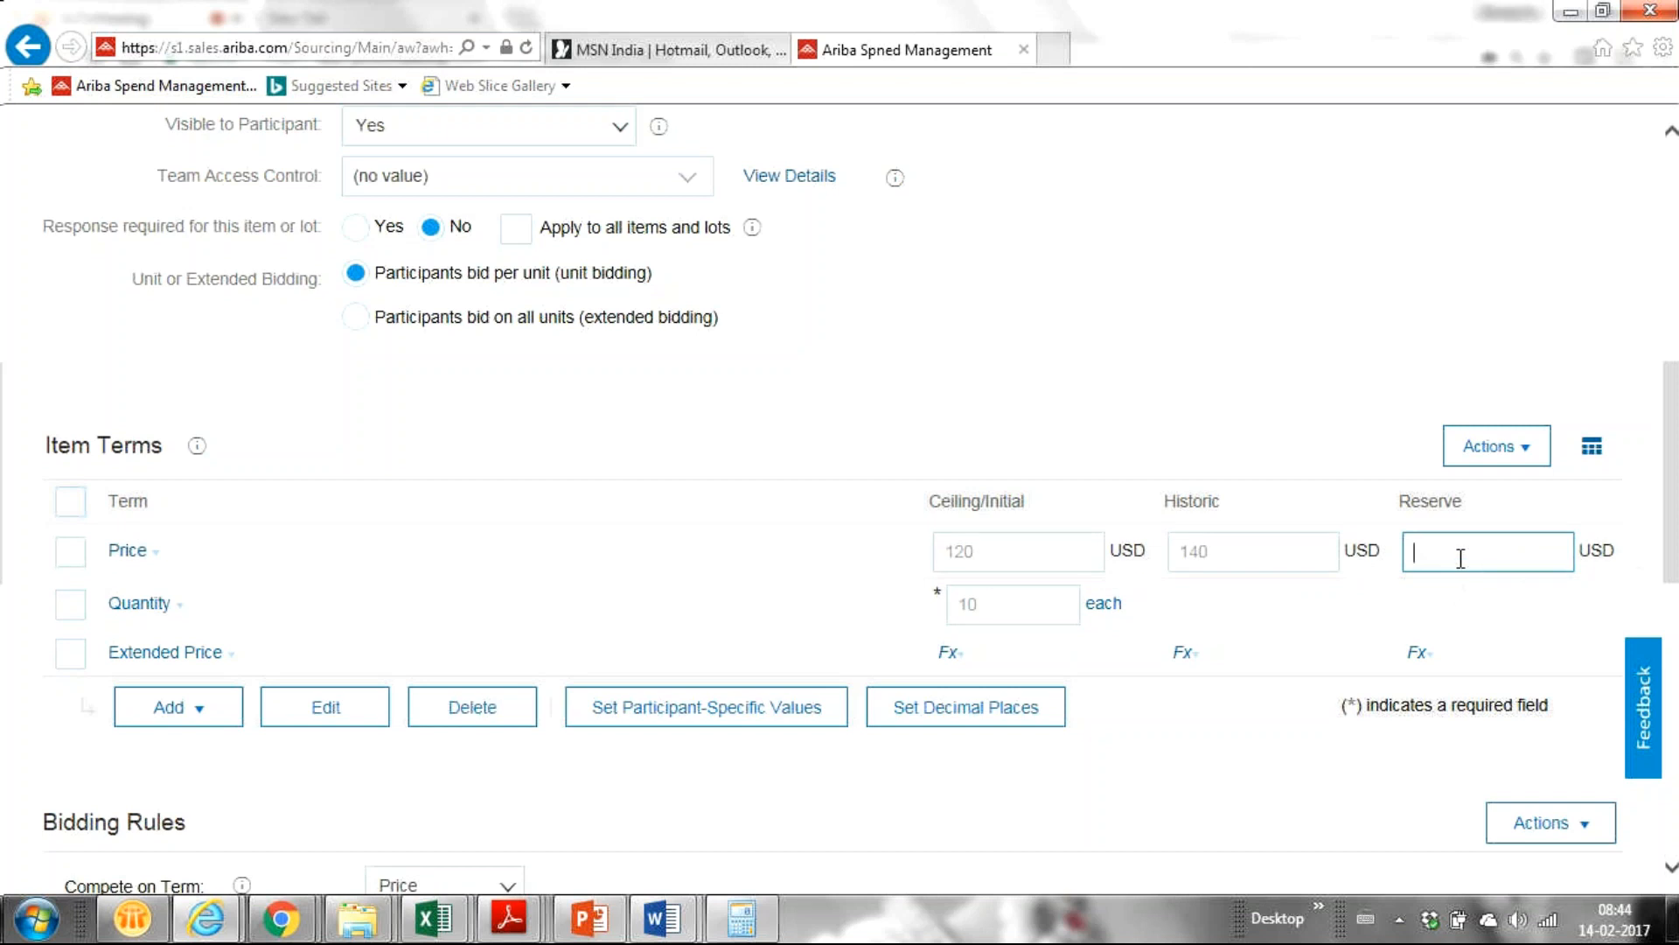
pyautogui.write('100')
# Recheck the Price term's ceiling value 120 and reserve value 100.
pyautogui.doubleClick(984, 553)
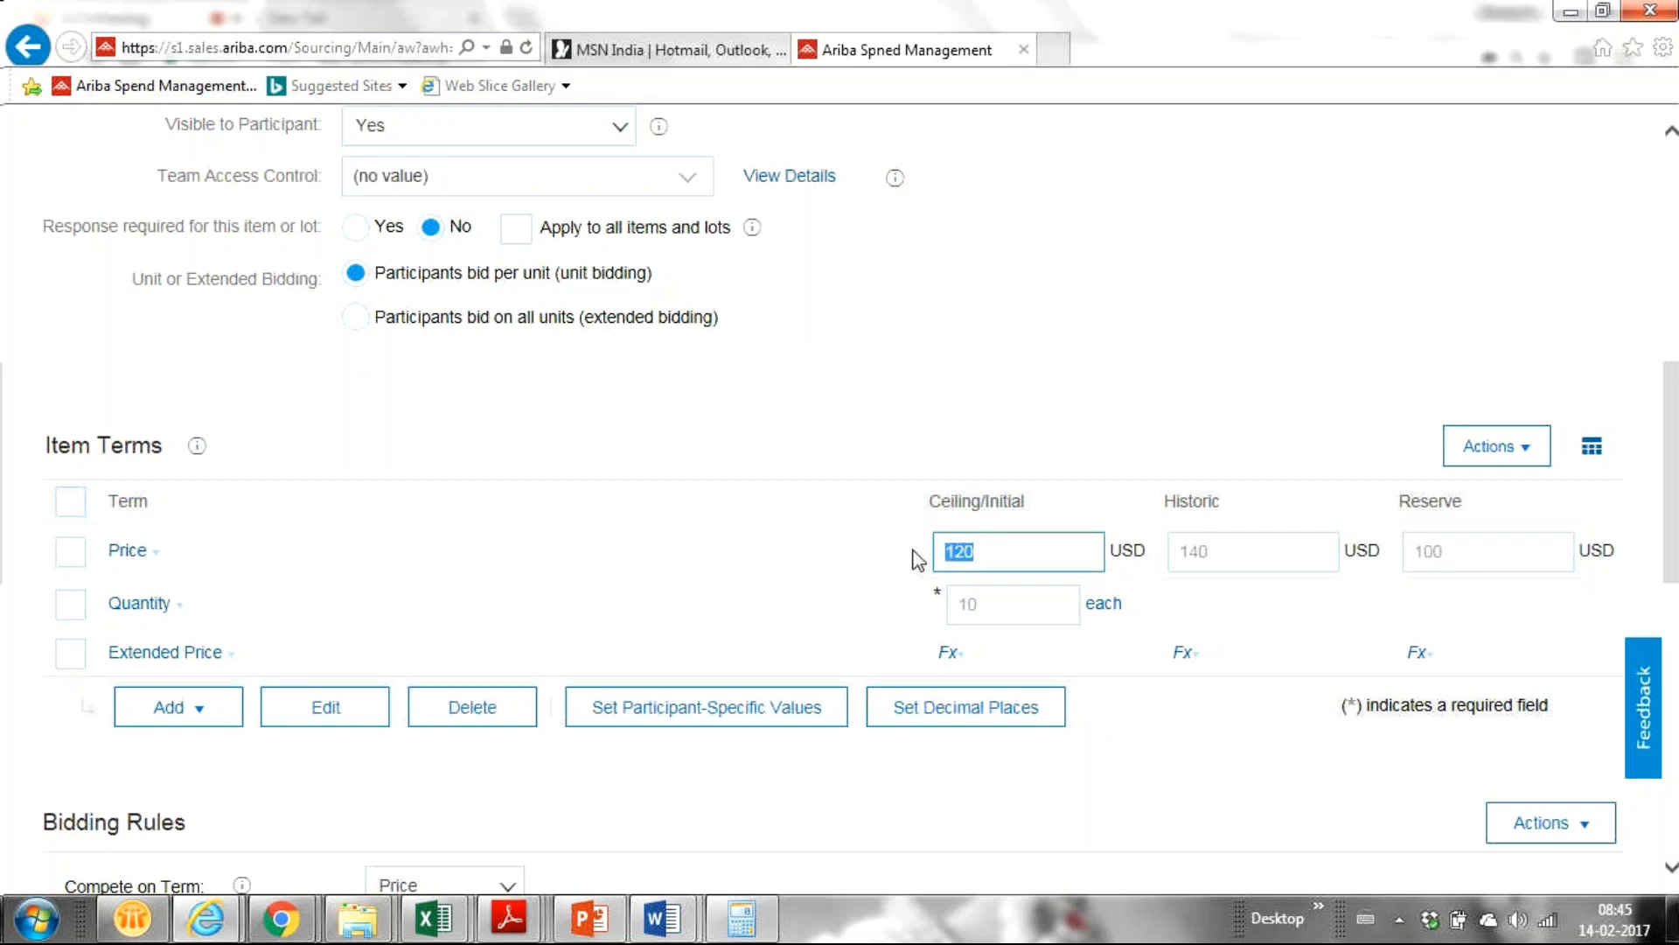
pyautogui.doubleClick(1452, 560)
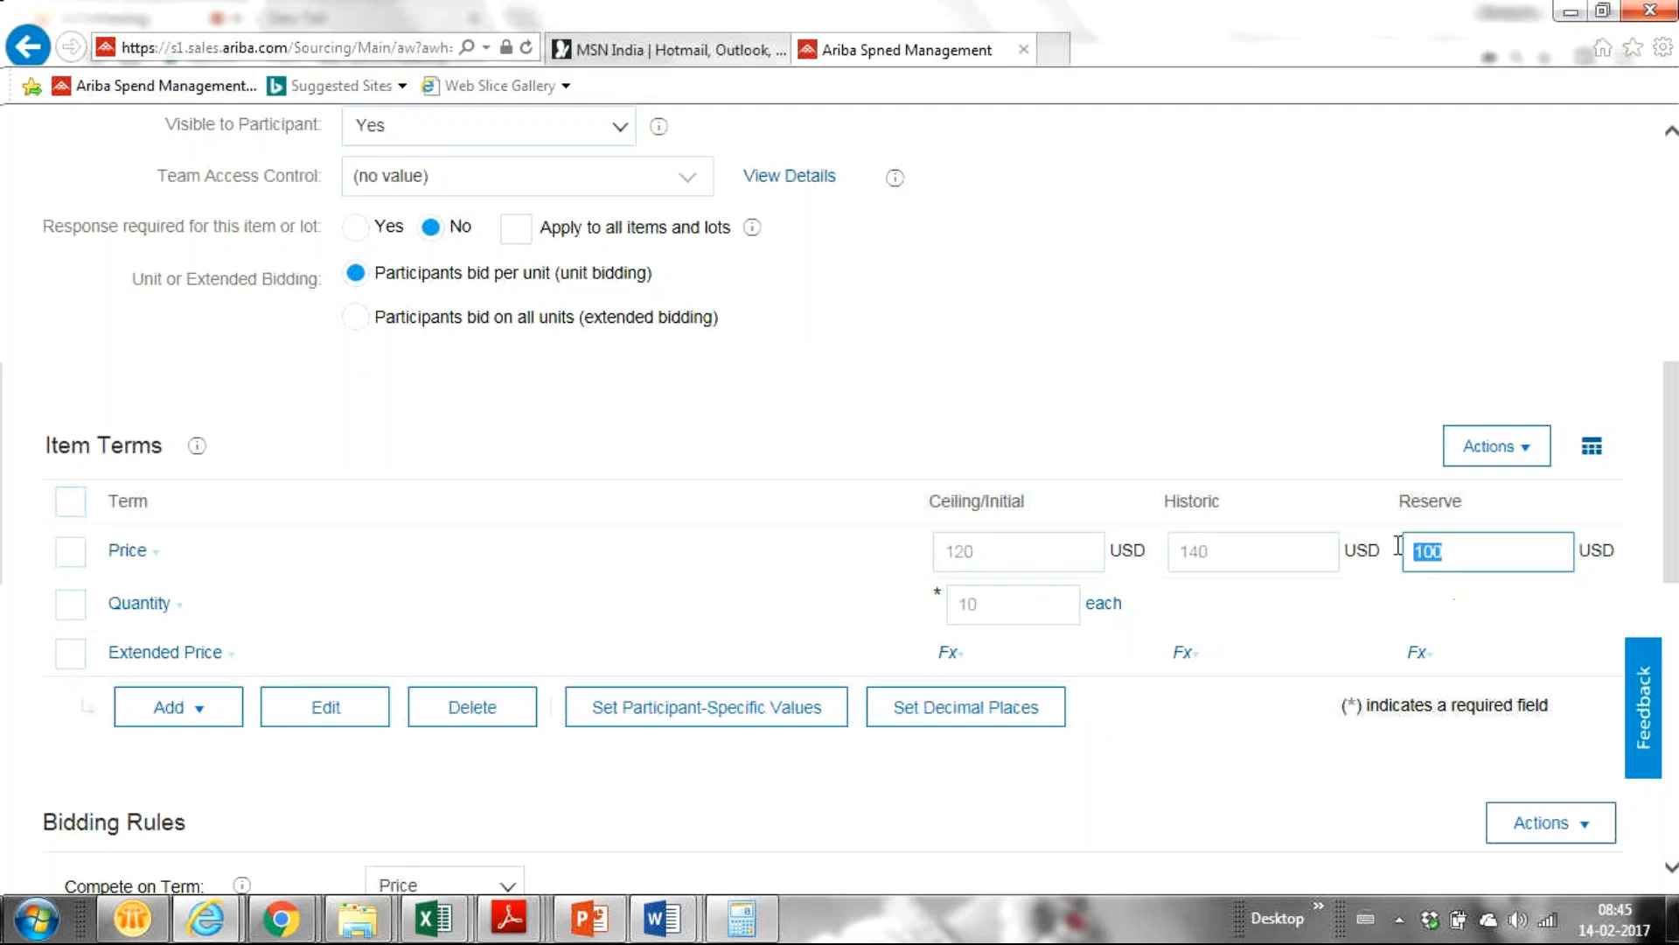
pyautogui.click(1463, 556)
pyautogui.click(1463, 556)
pyautogui.doubleClick(1452, 554)
pyautogui.moveTo(1677, 551); pyautogui.dragTo(1677, 581)
pyautogui.scroll(-2, 1671, 586)
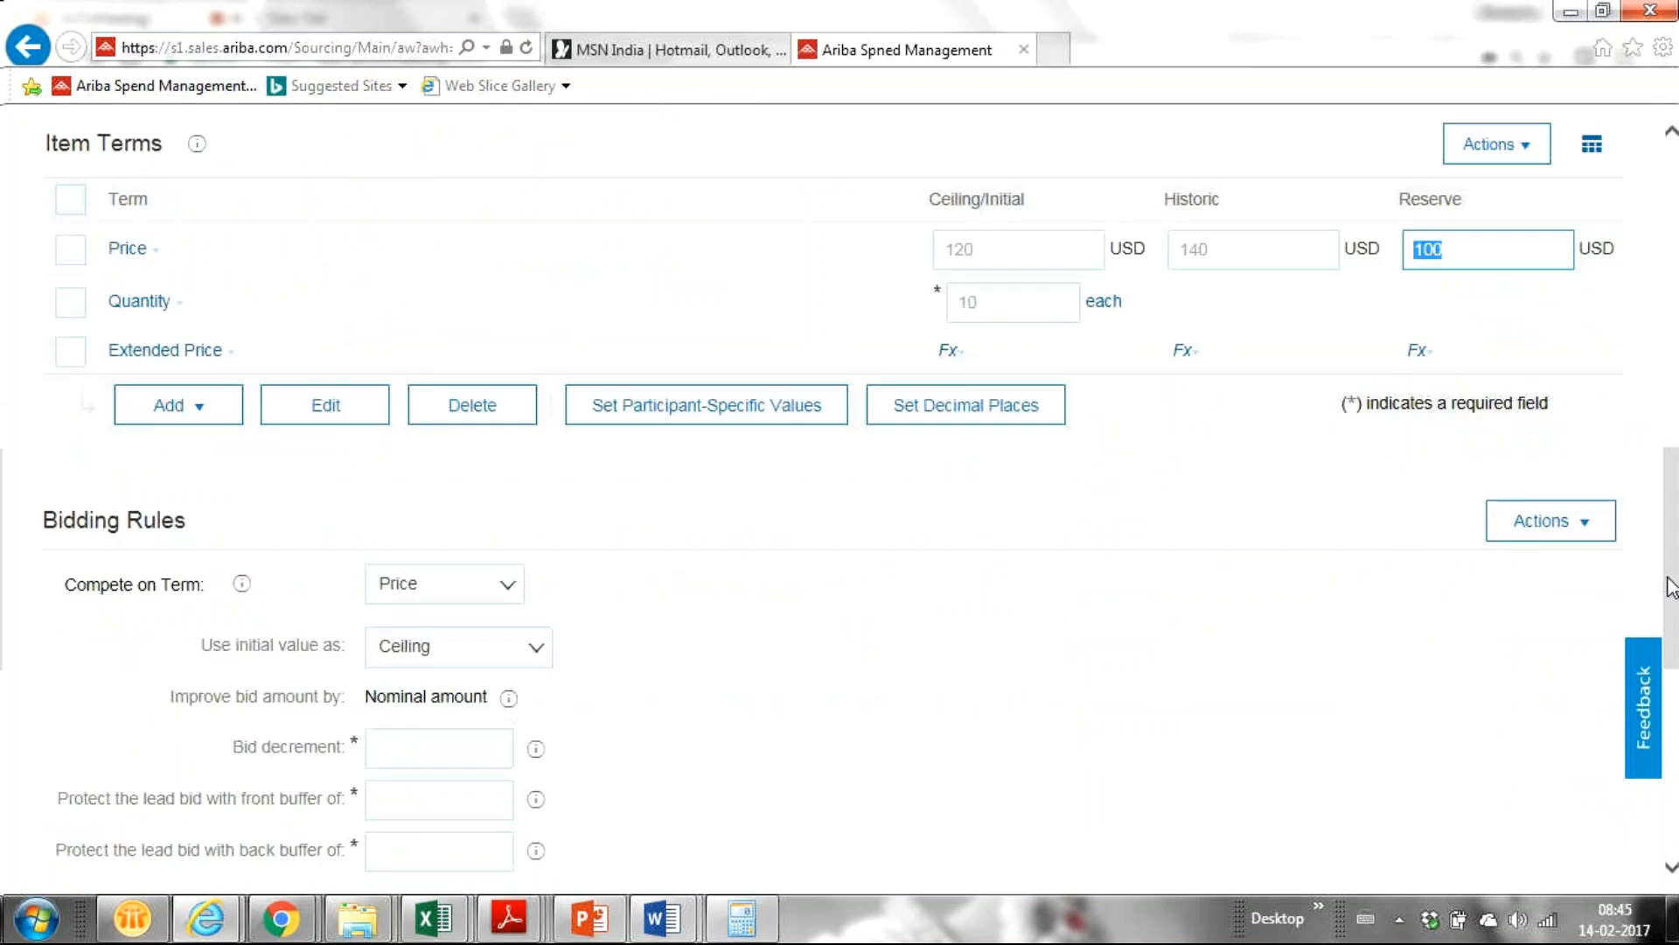
pyautogui.scroll(2, 1382, 516)
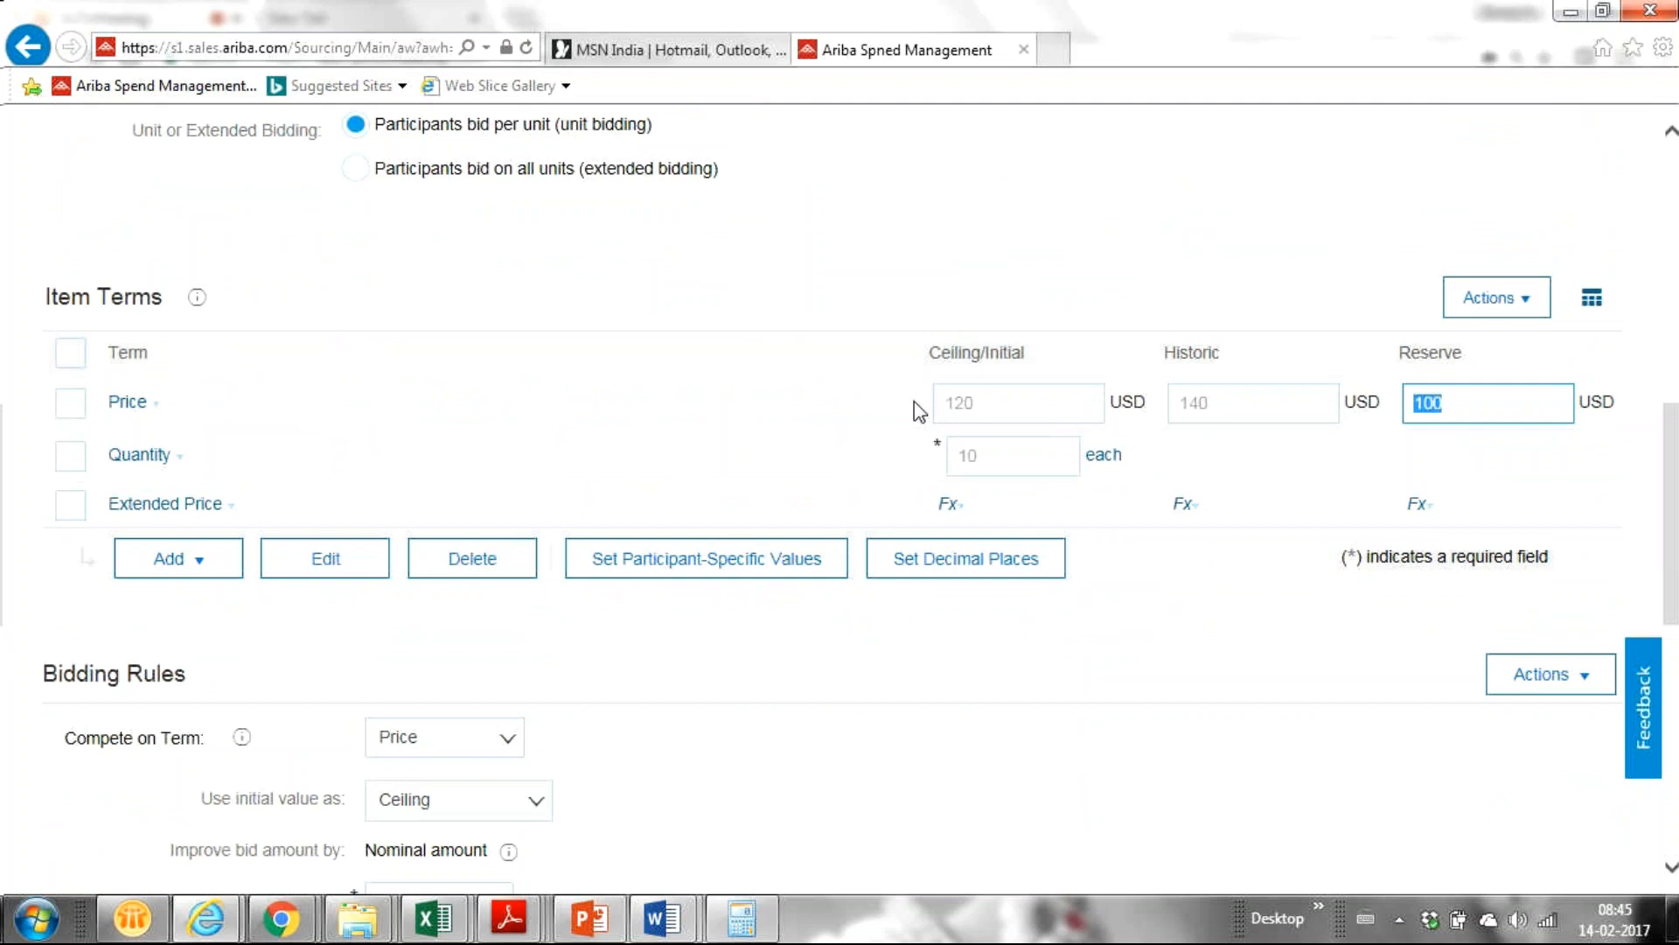
# Try extended bidding with Extended Price 1000, 1200 and 1000 USD, then revert to per-unit bidding.
pyautogui.click(354, 171)
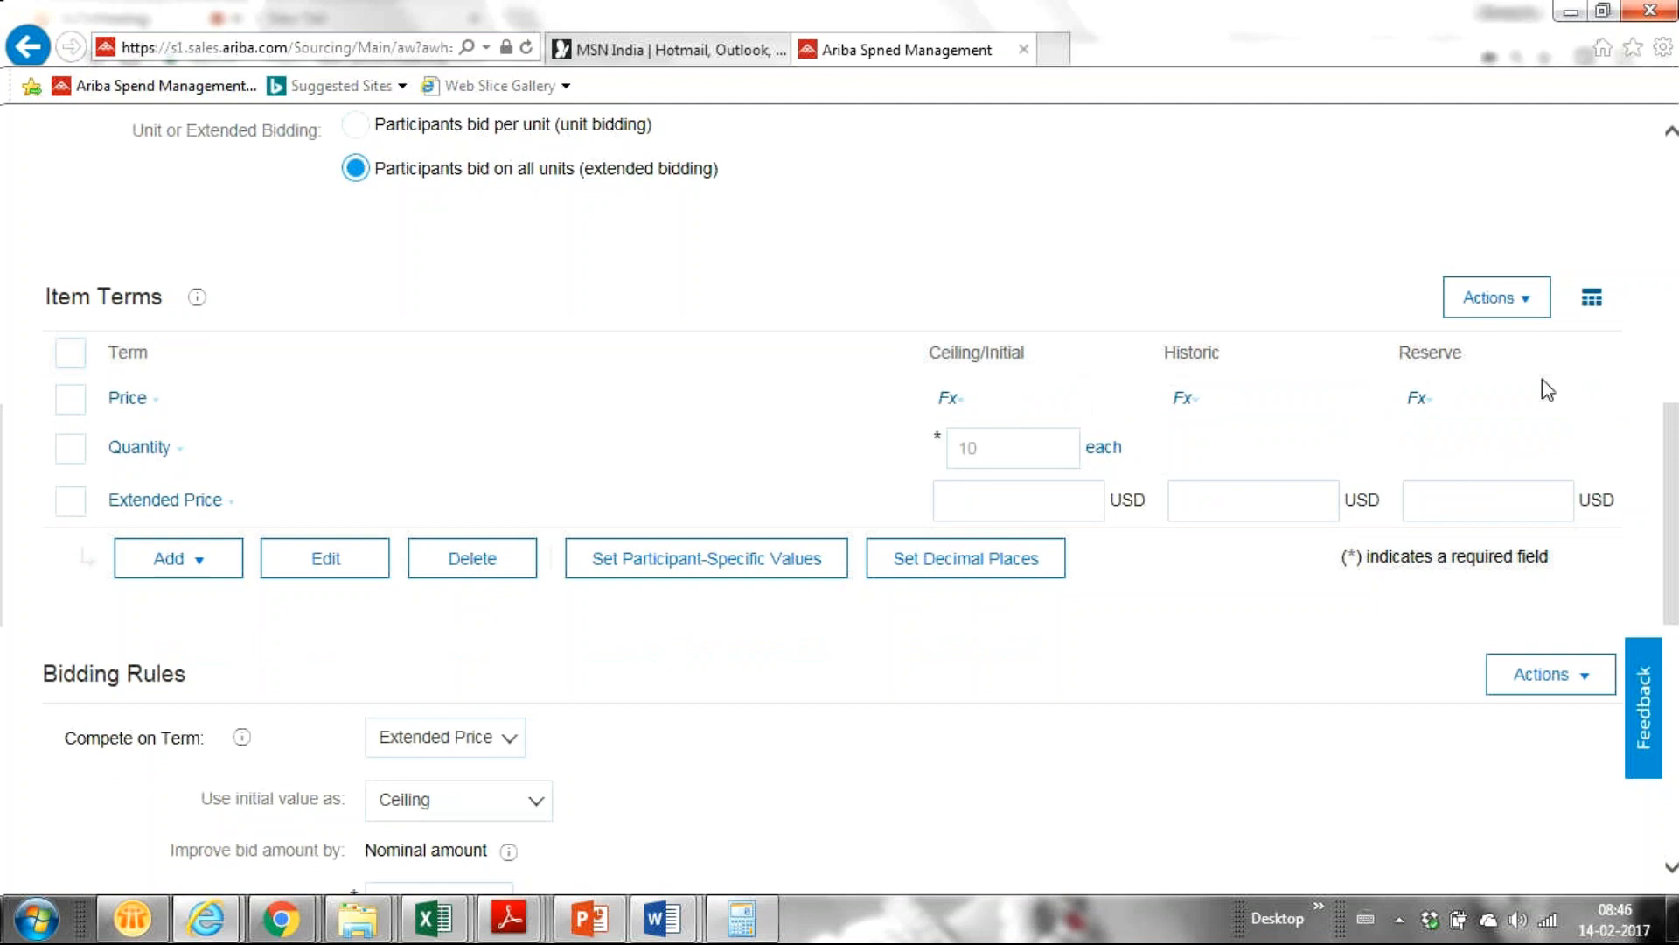
pyautogui.click(1047, 511)
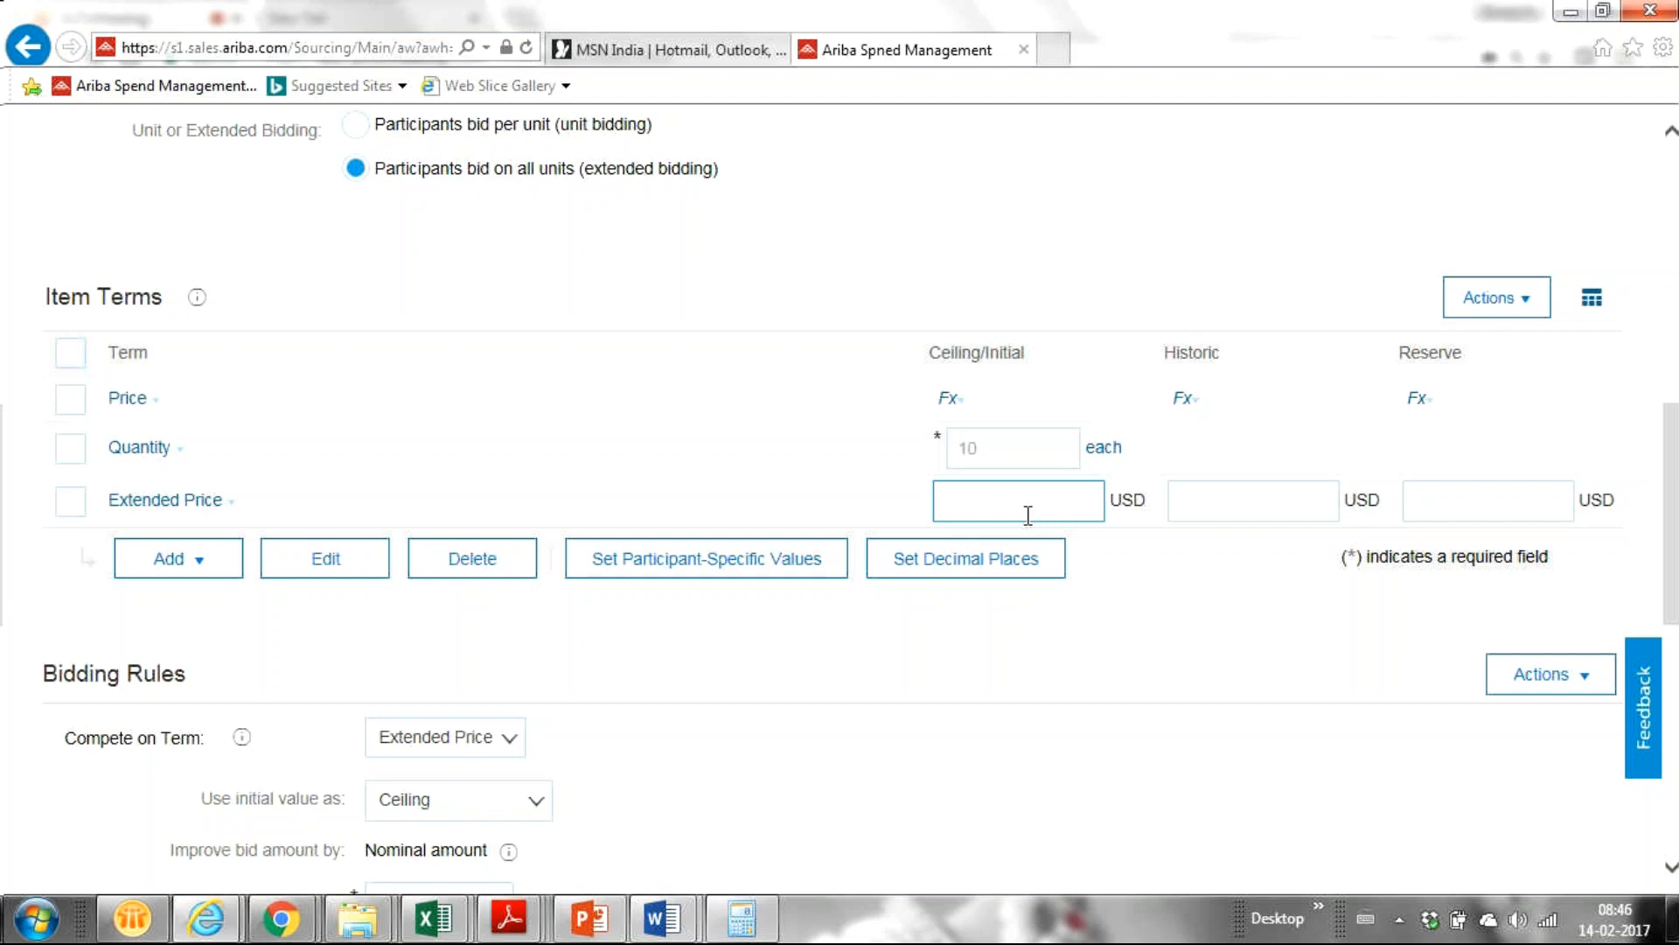
pyautogui.write('1000')
pyautogui.click(1204, 501)
pyautogui.write('1200')
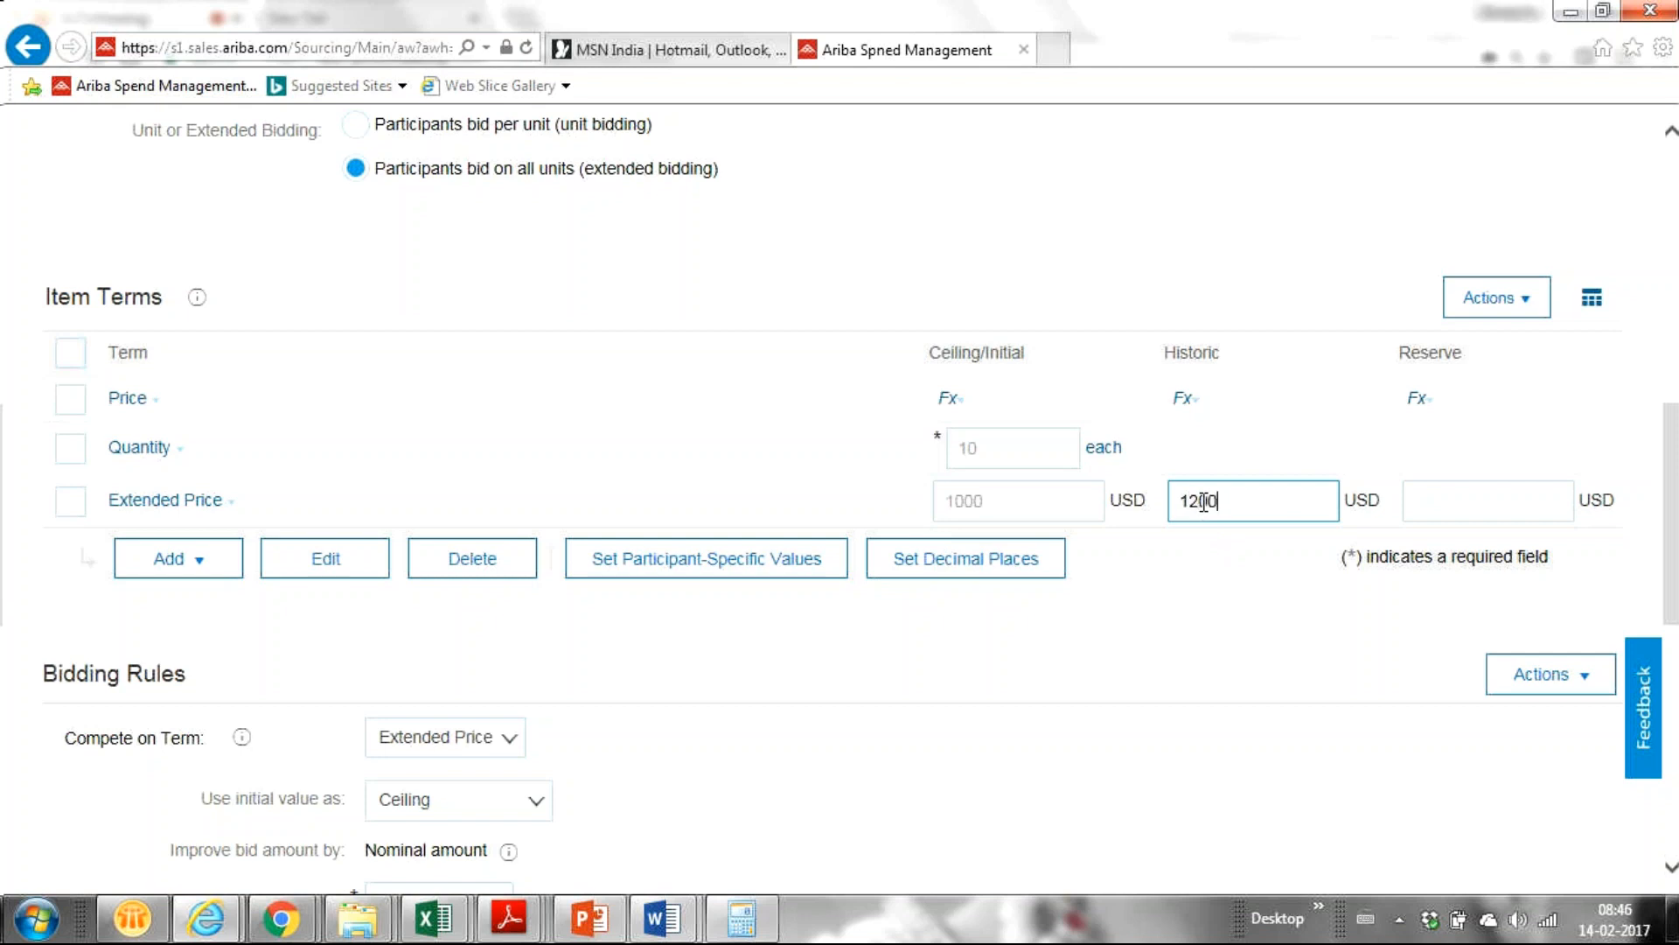
pyautogui.click(1421, 505)
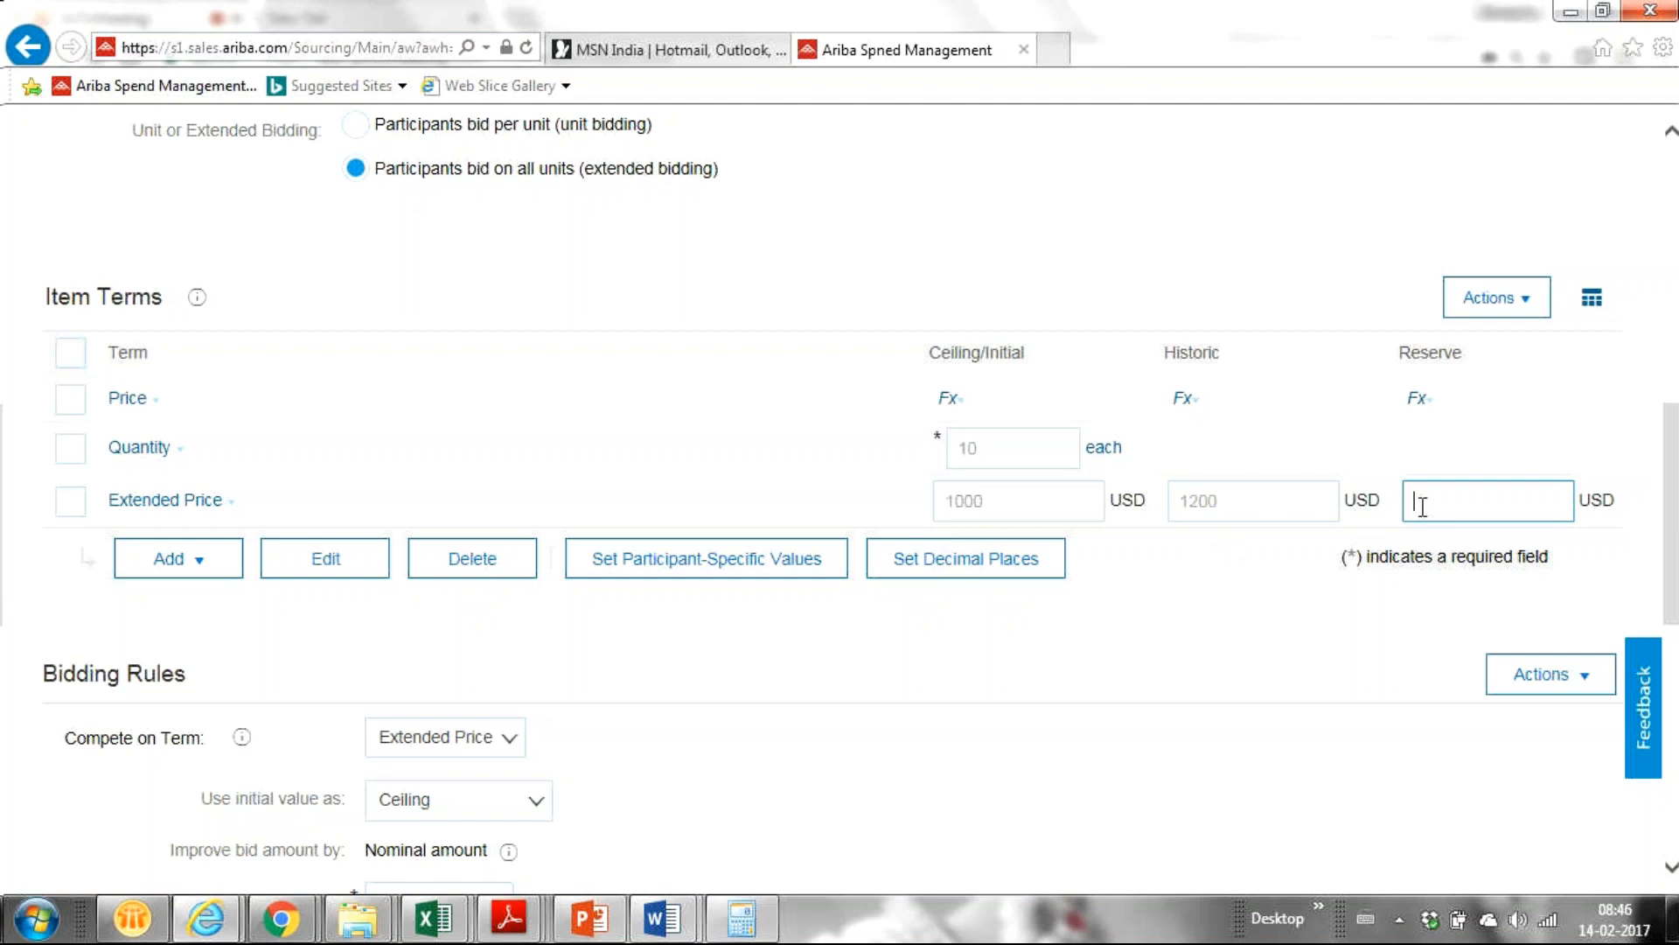
pyautogui.write('1000')
pyautogui.scroll(2, 1675, 538)
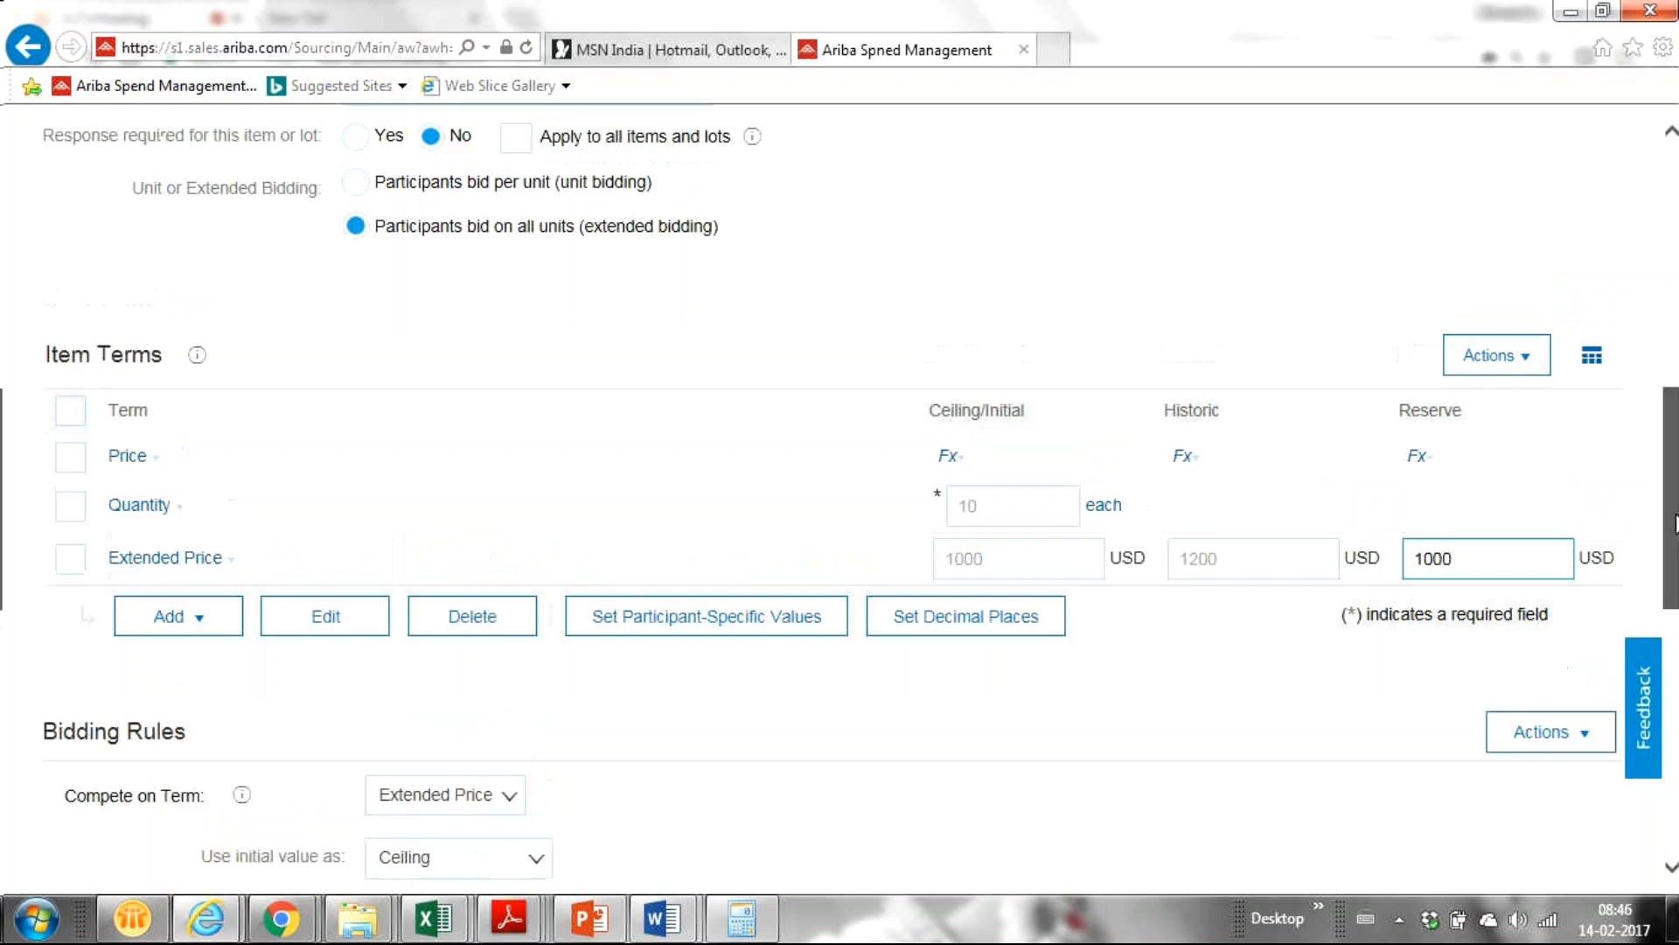
pyautogui.click(355, 129)
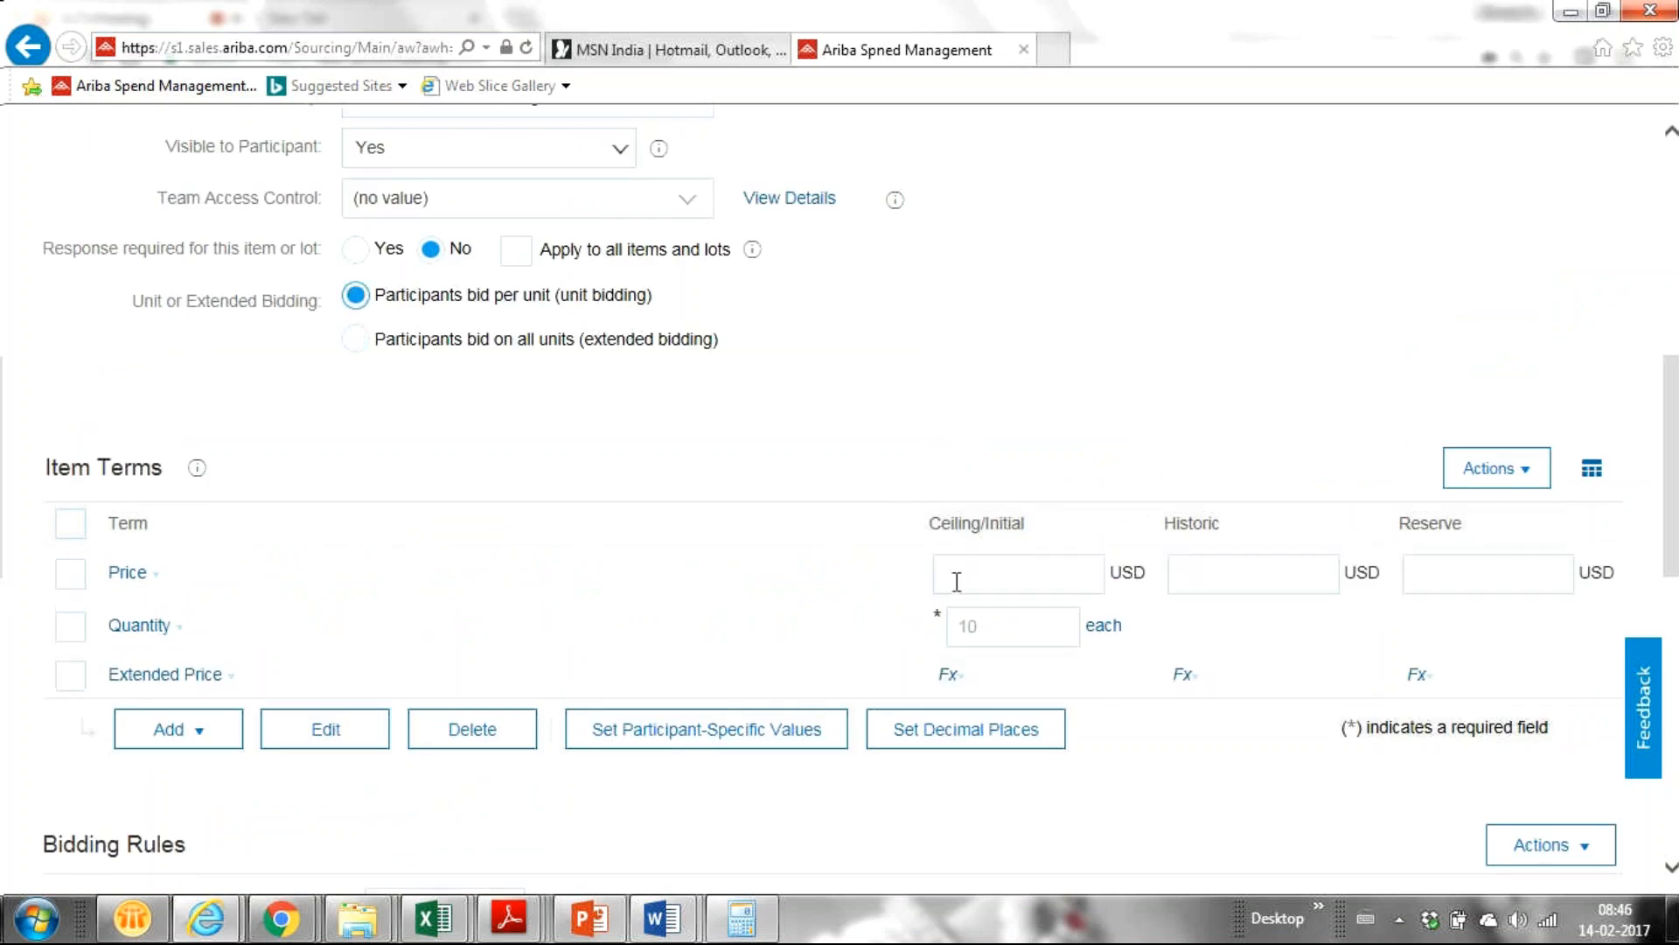
# Re-enter the per-unit Price ceiling 120, historic 140 and reserve 100 USD.
pyautogui.click(966, 572)
pyautogui.write('10')
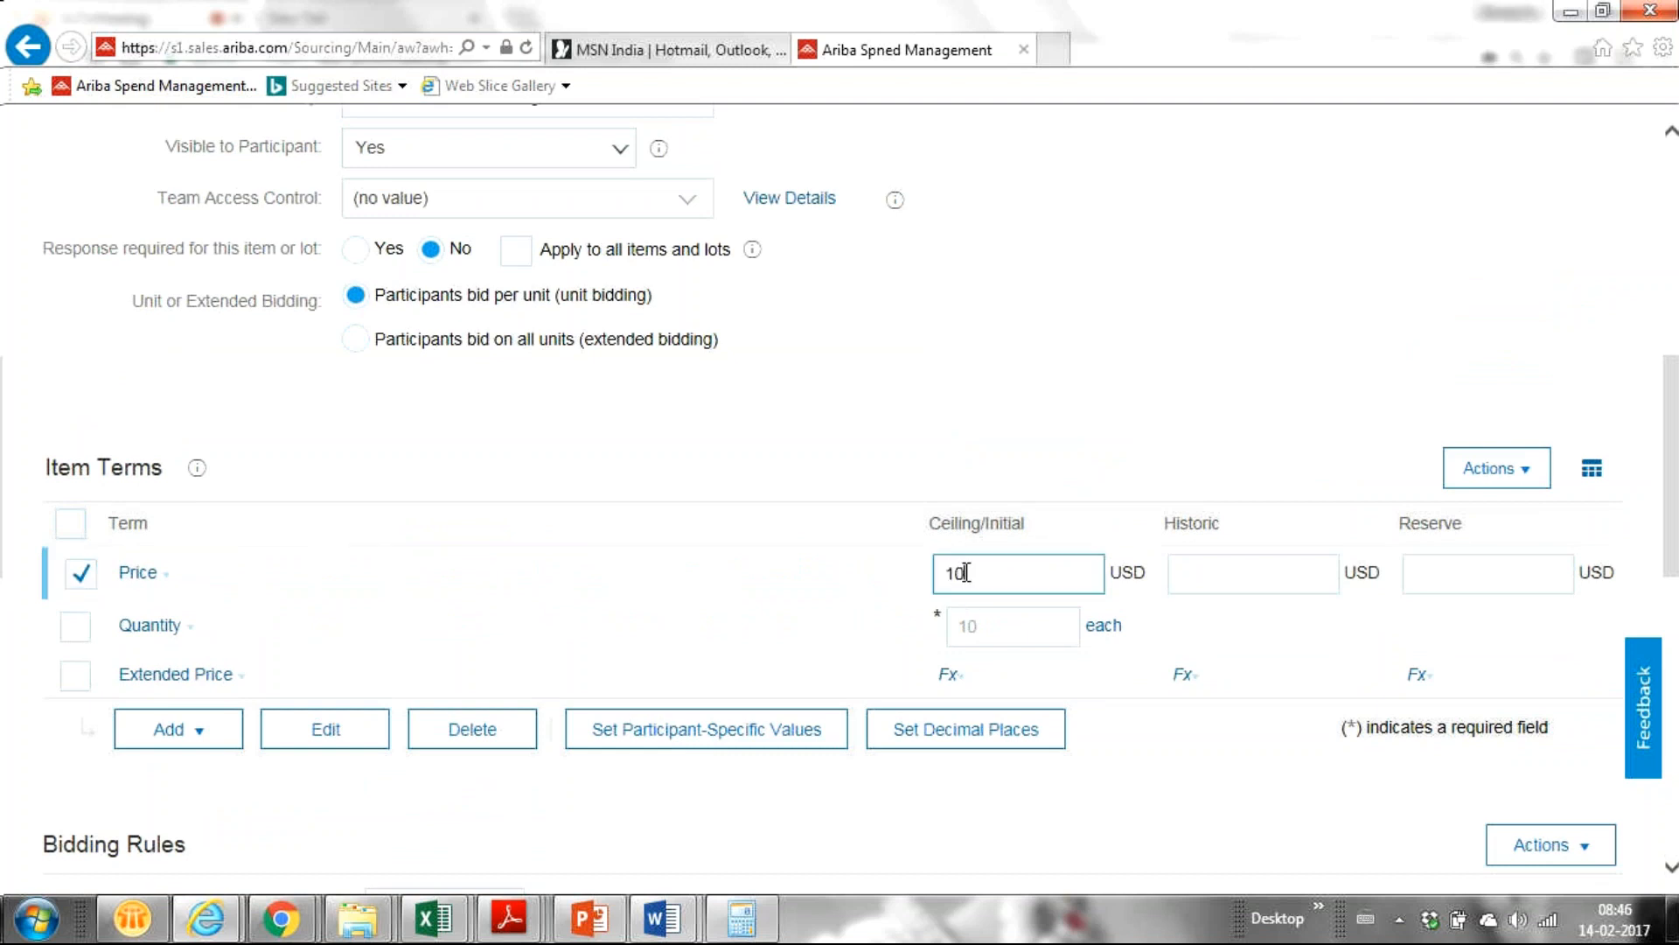
pyautogui.press('BackSpace')
pyautogui.press('BackSpace')
pyautogui.write('120')
pyautogui.click(1202, 584)
pyautogui.write('140')
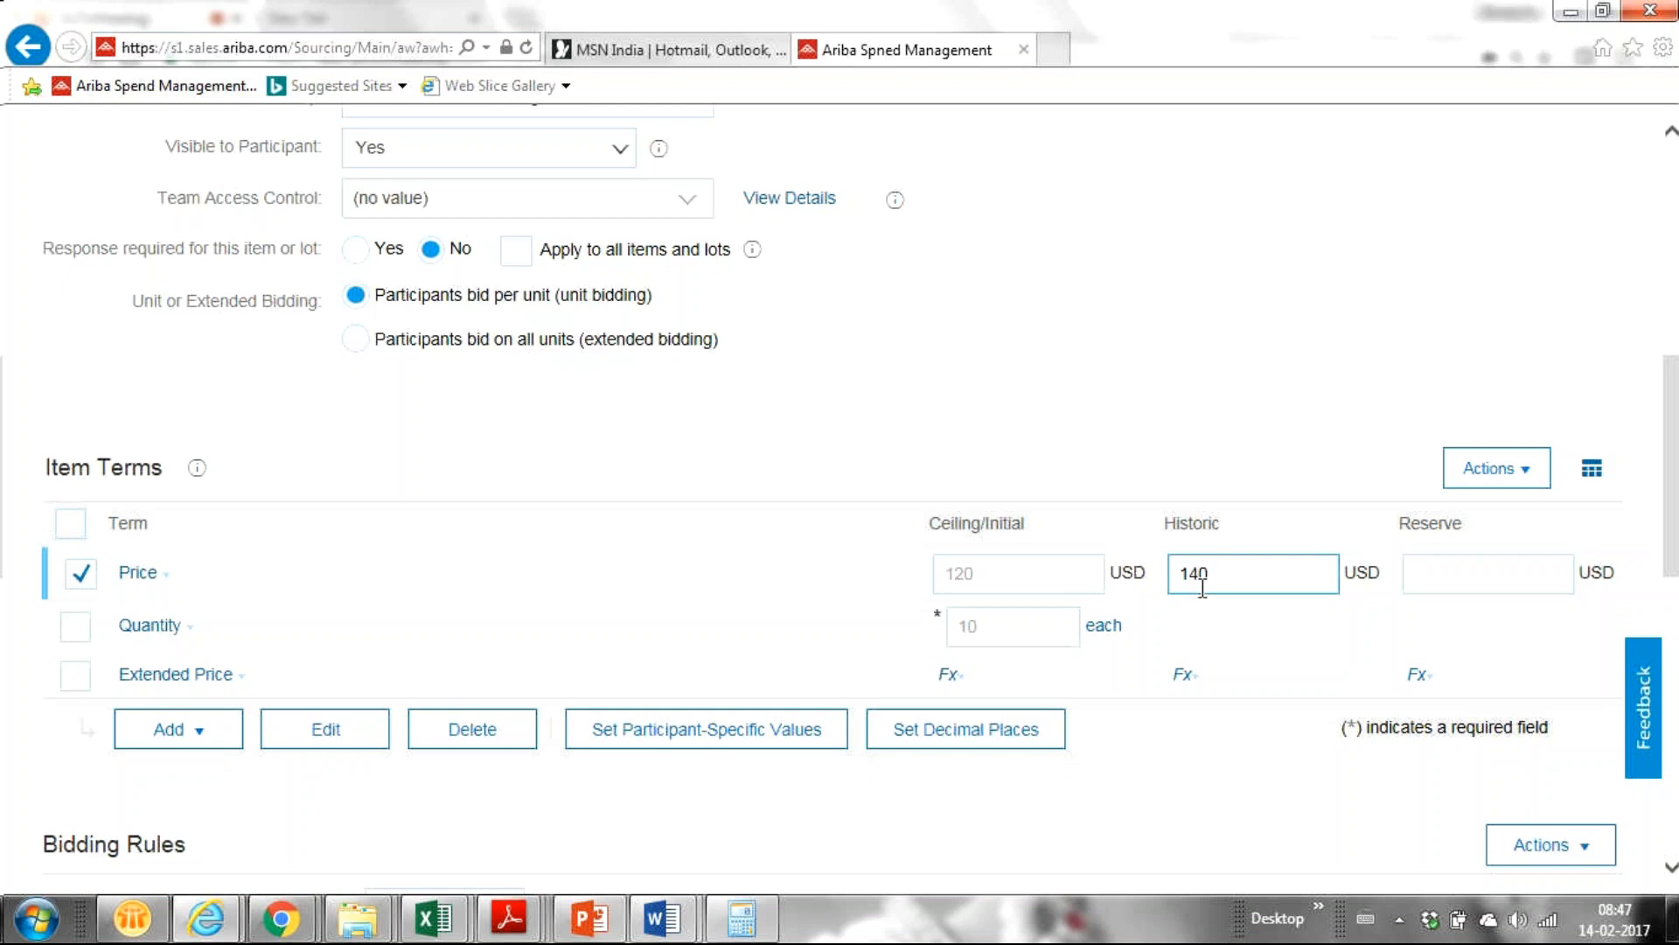
pyautogui.click(1447, 573)
pyautogui.write('100')
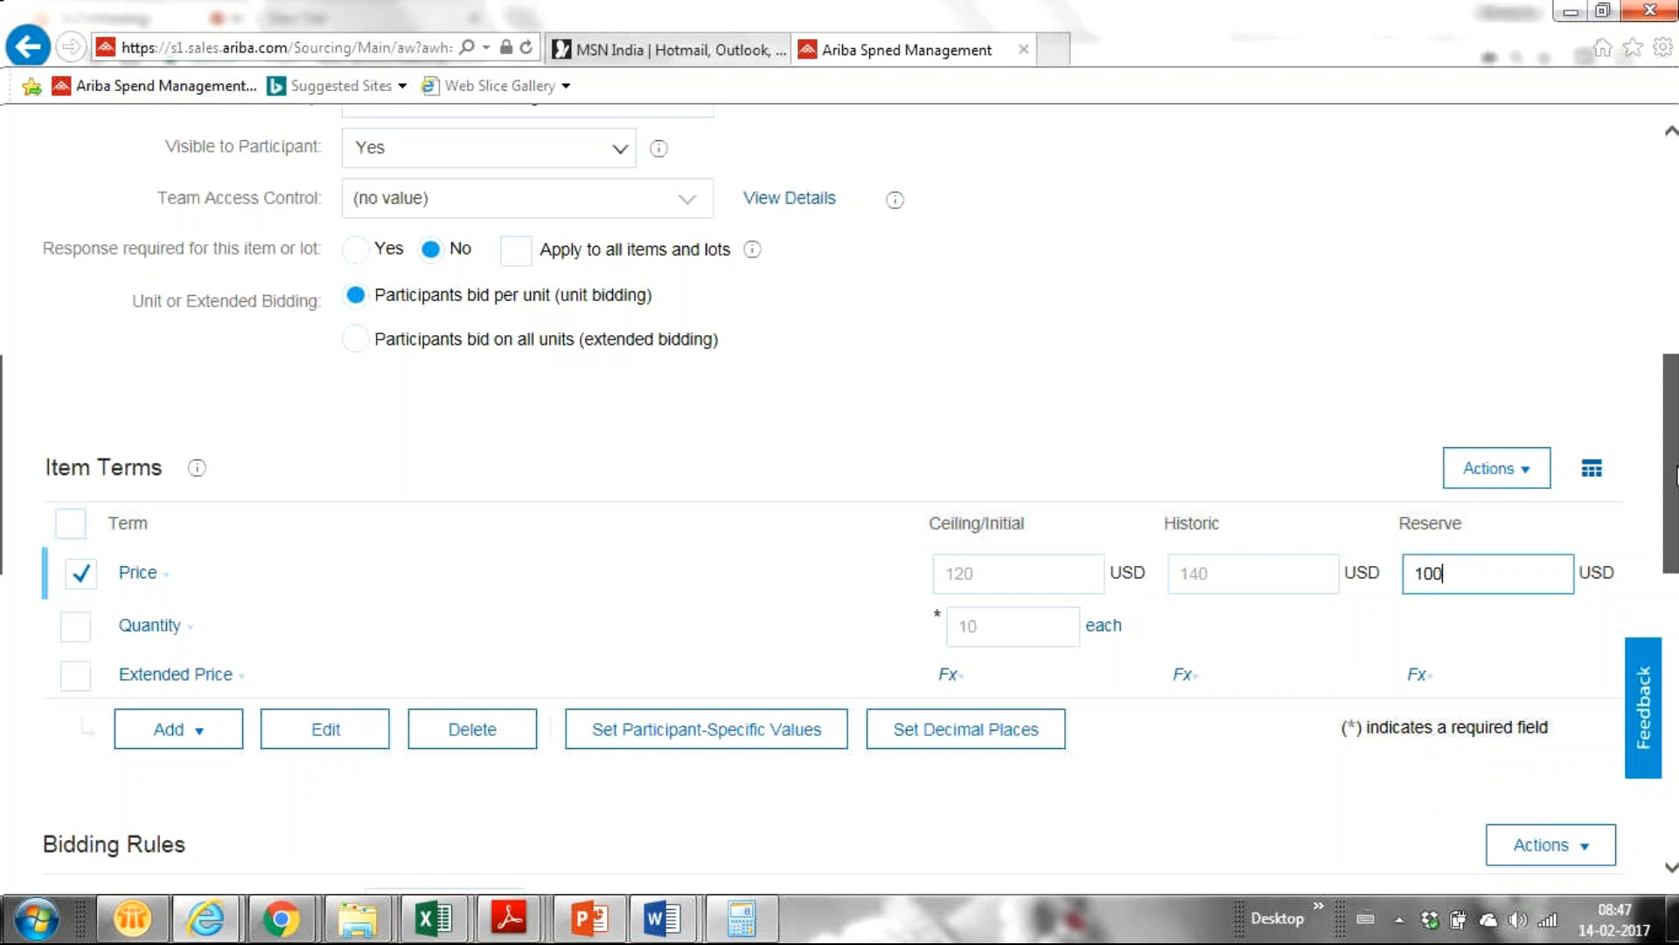
pyautogui.moveTo(1676, 475); pyautogui.dragTo(1674, 642)
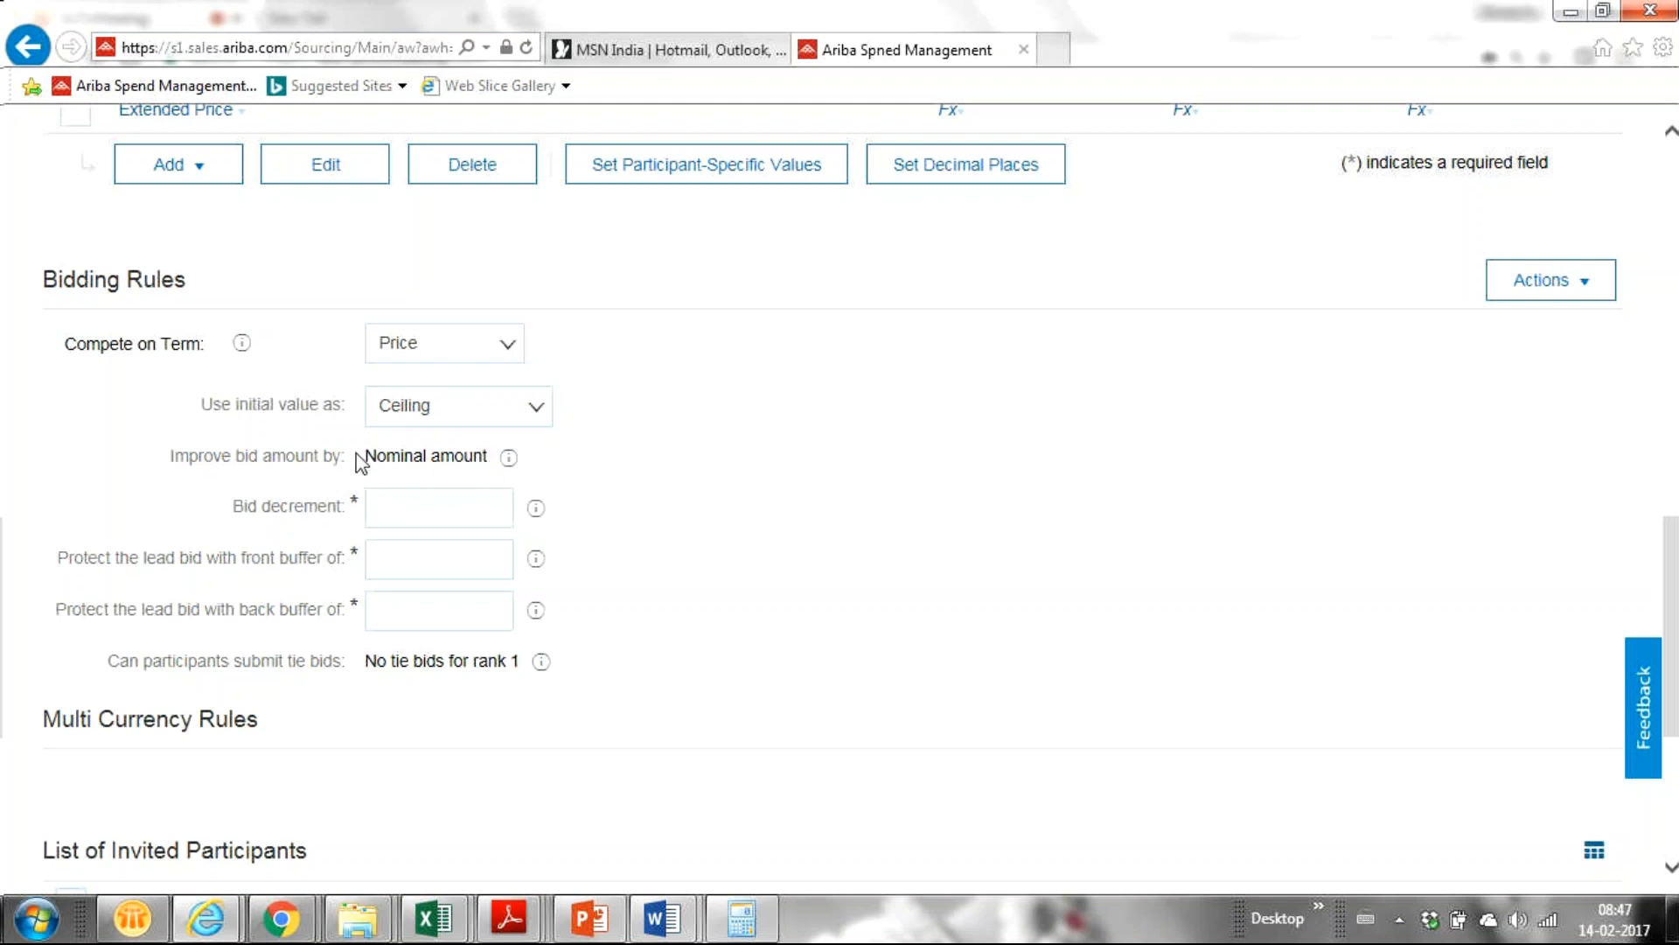
pyautogui.moveTo(359, 462); pyautogui.dragTo(487, 455)
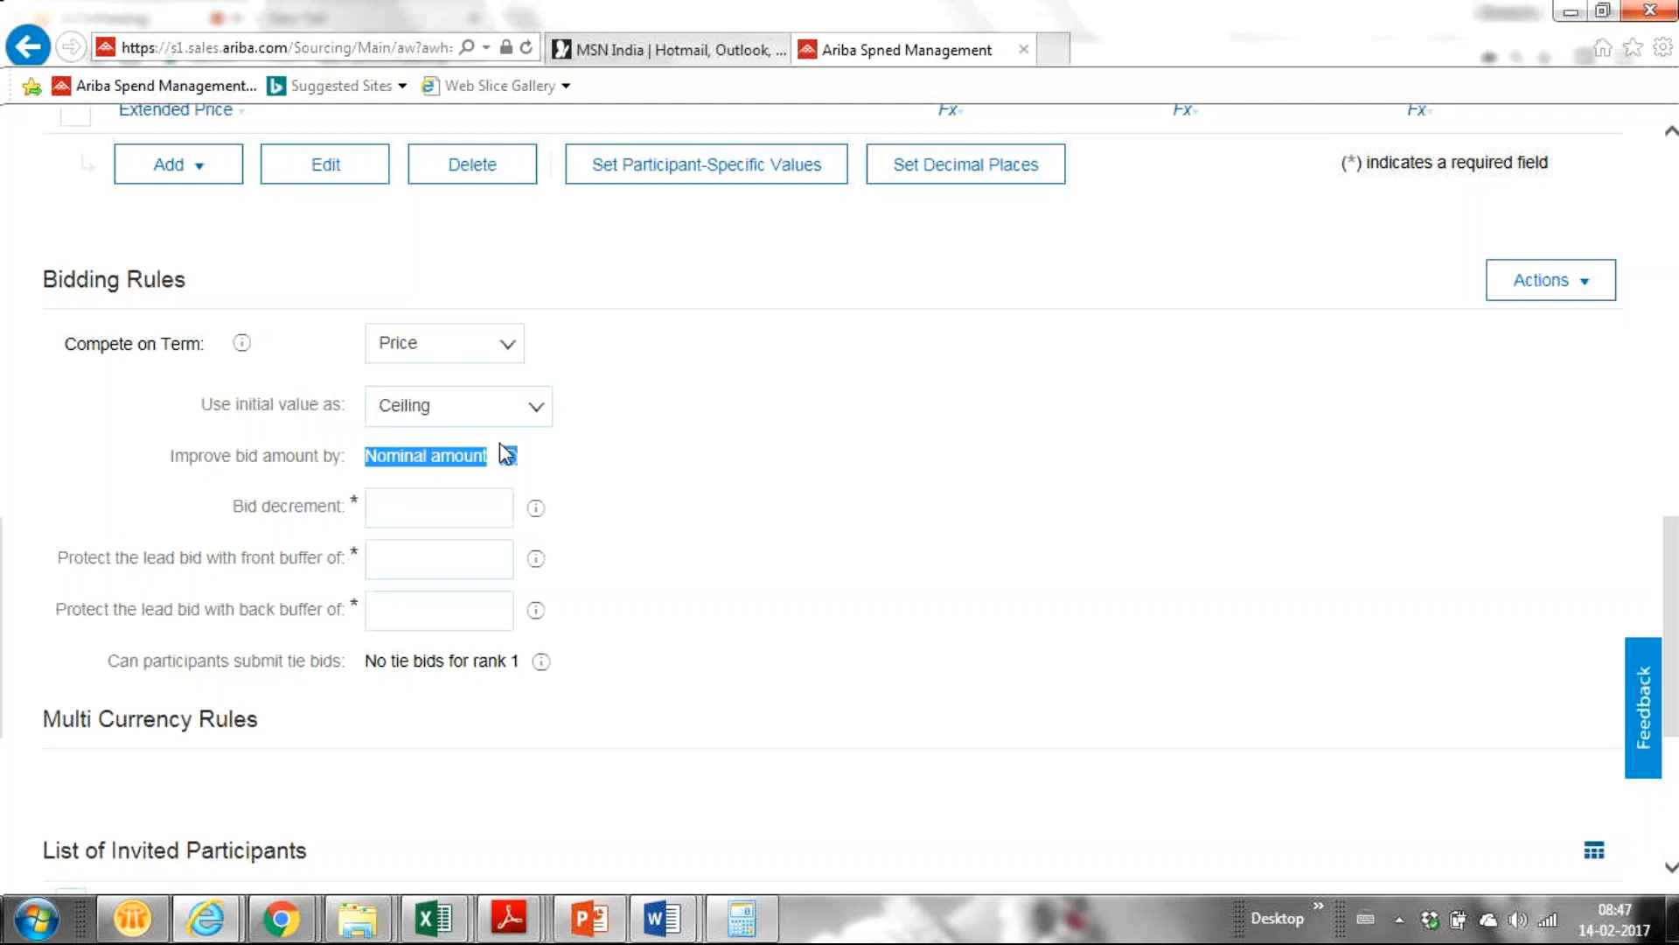
pyautogui.click(669, 488)
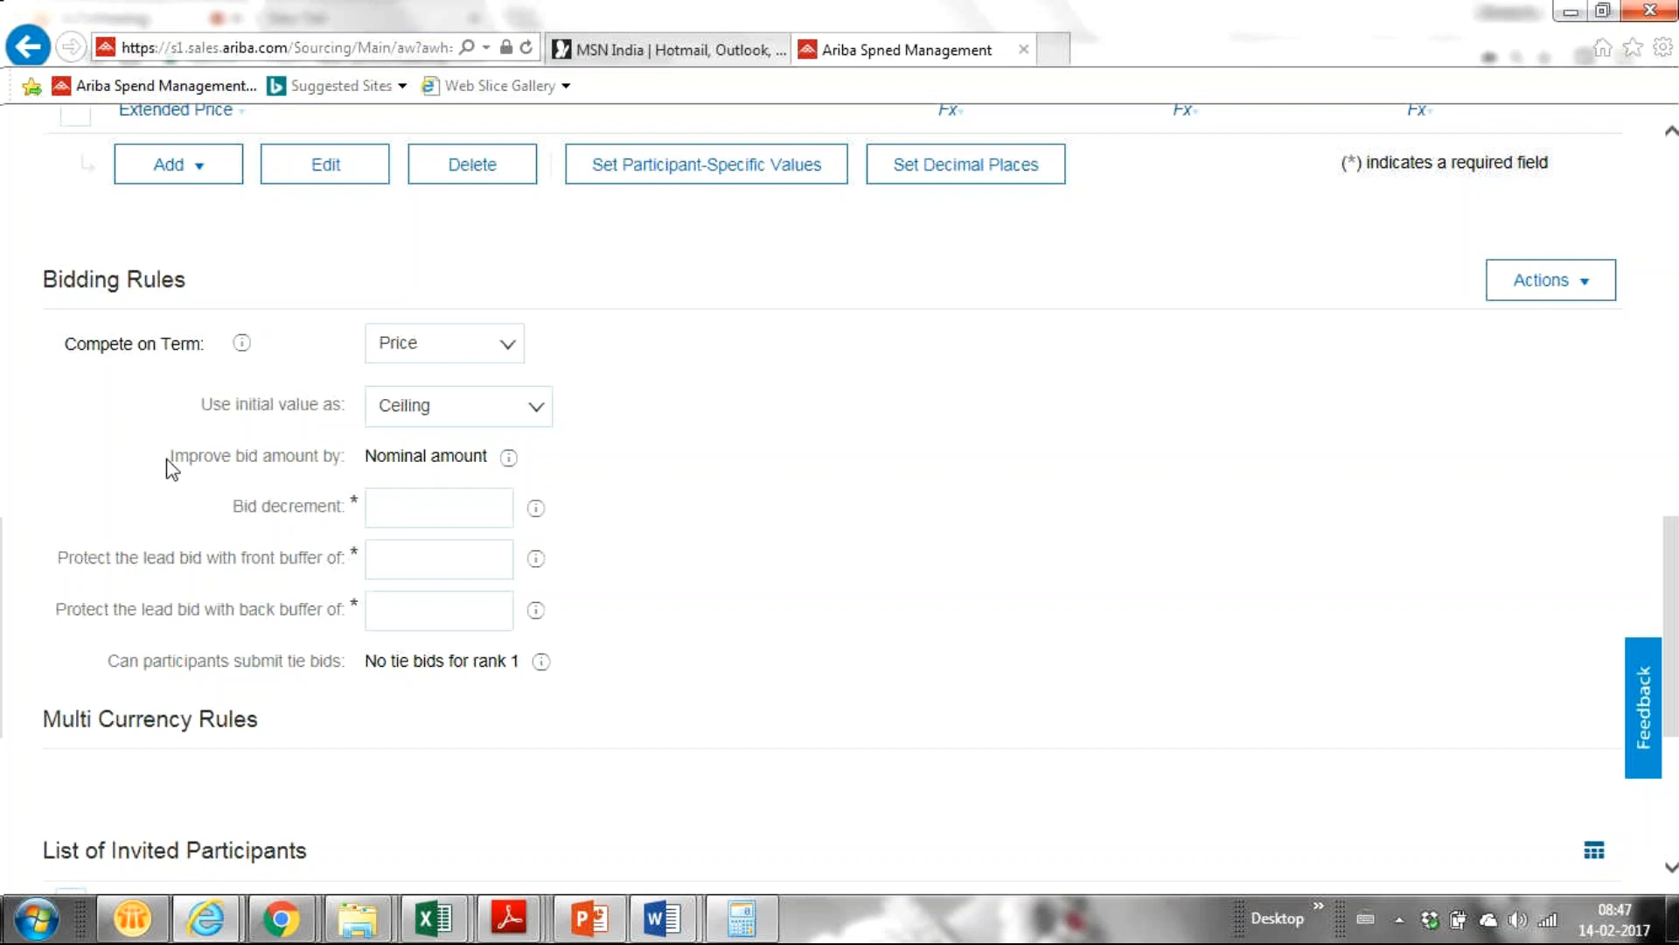
pyautogui.moveTo(169, 465); pyautogui.dragTo(415, 463)
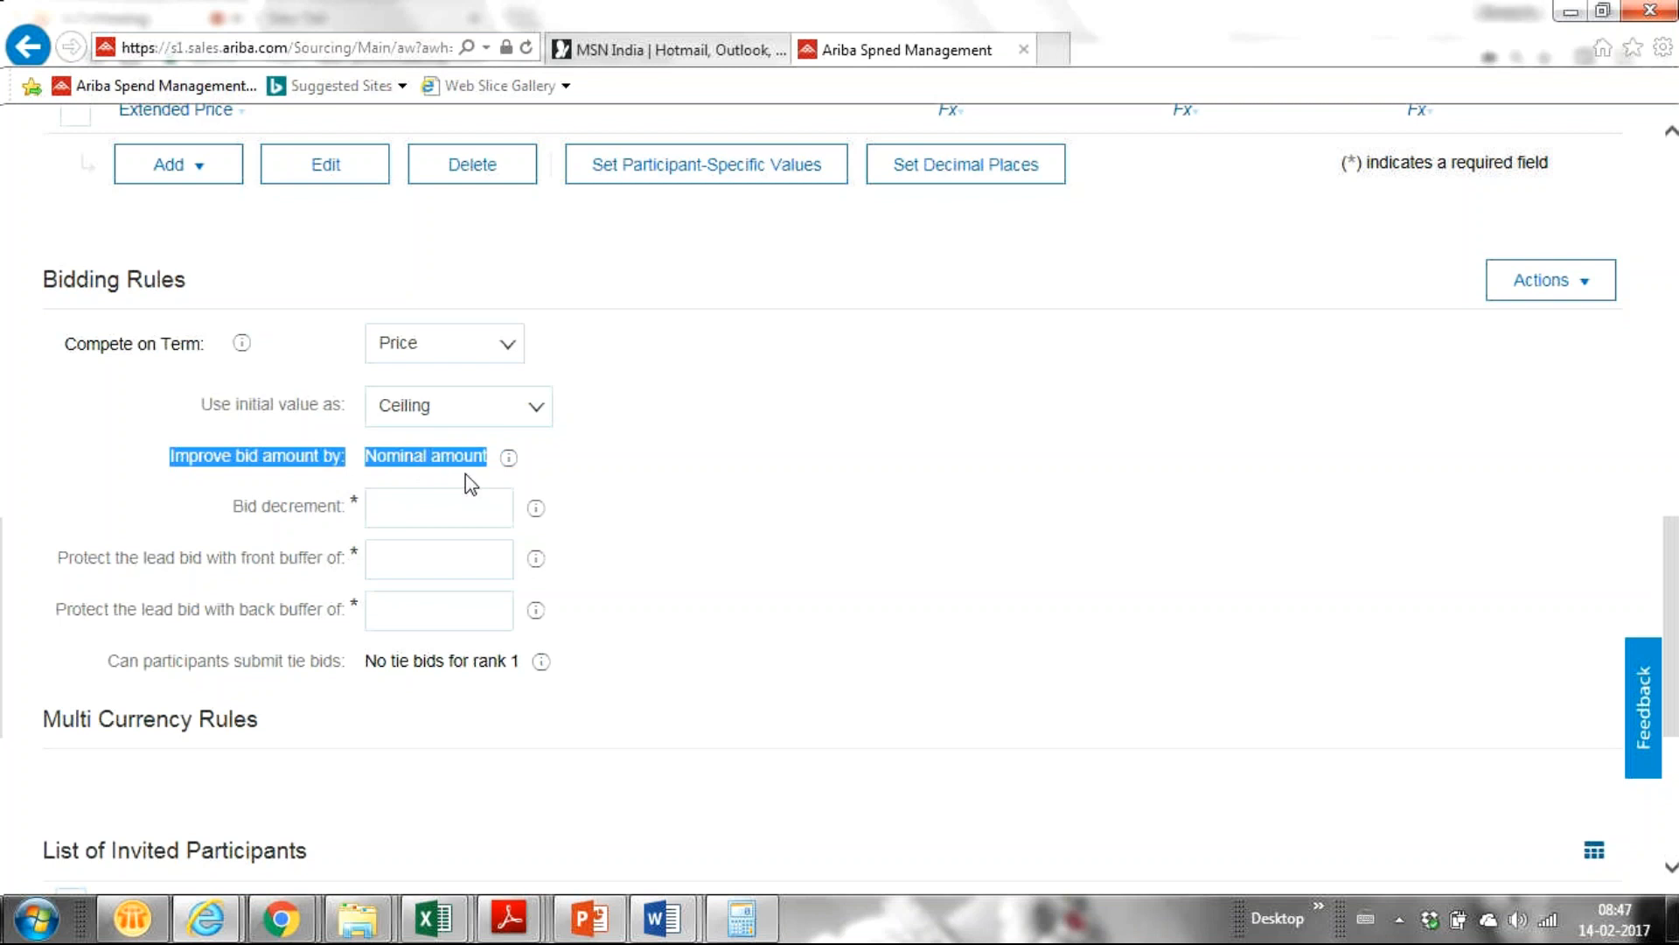
pyautogui.click(679, 472)
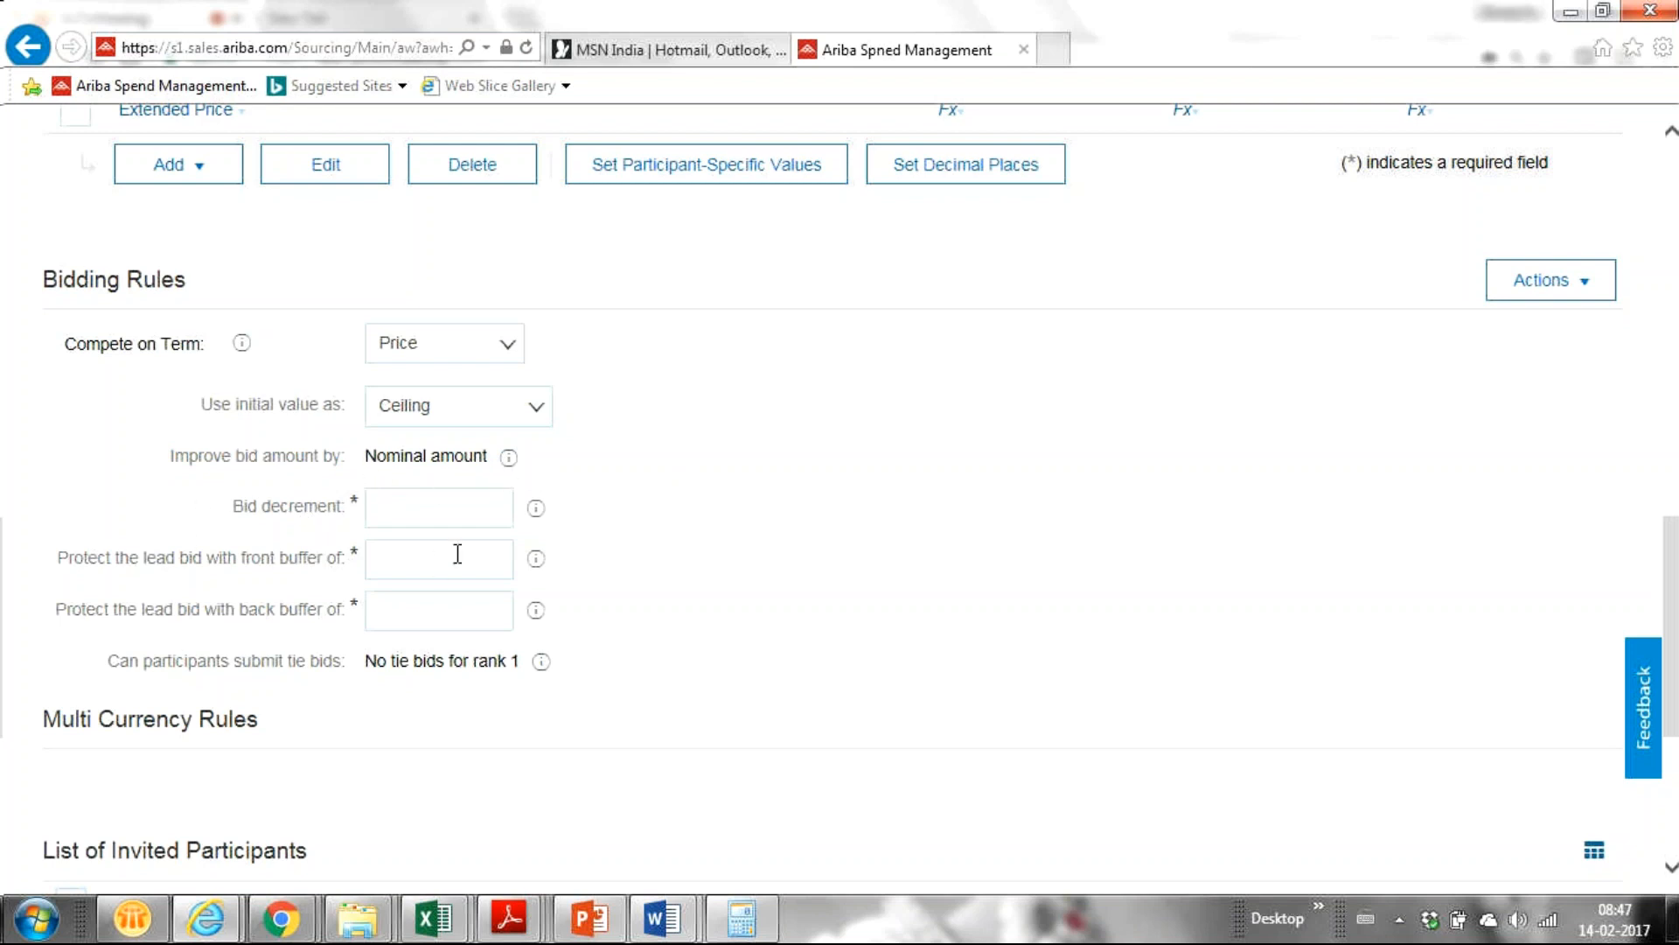
# Set the bid decrement to 10.
pyautogui.click(395, 510)
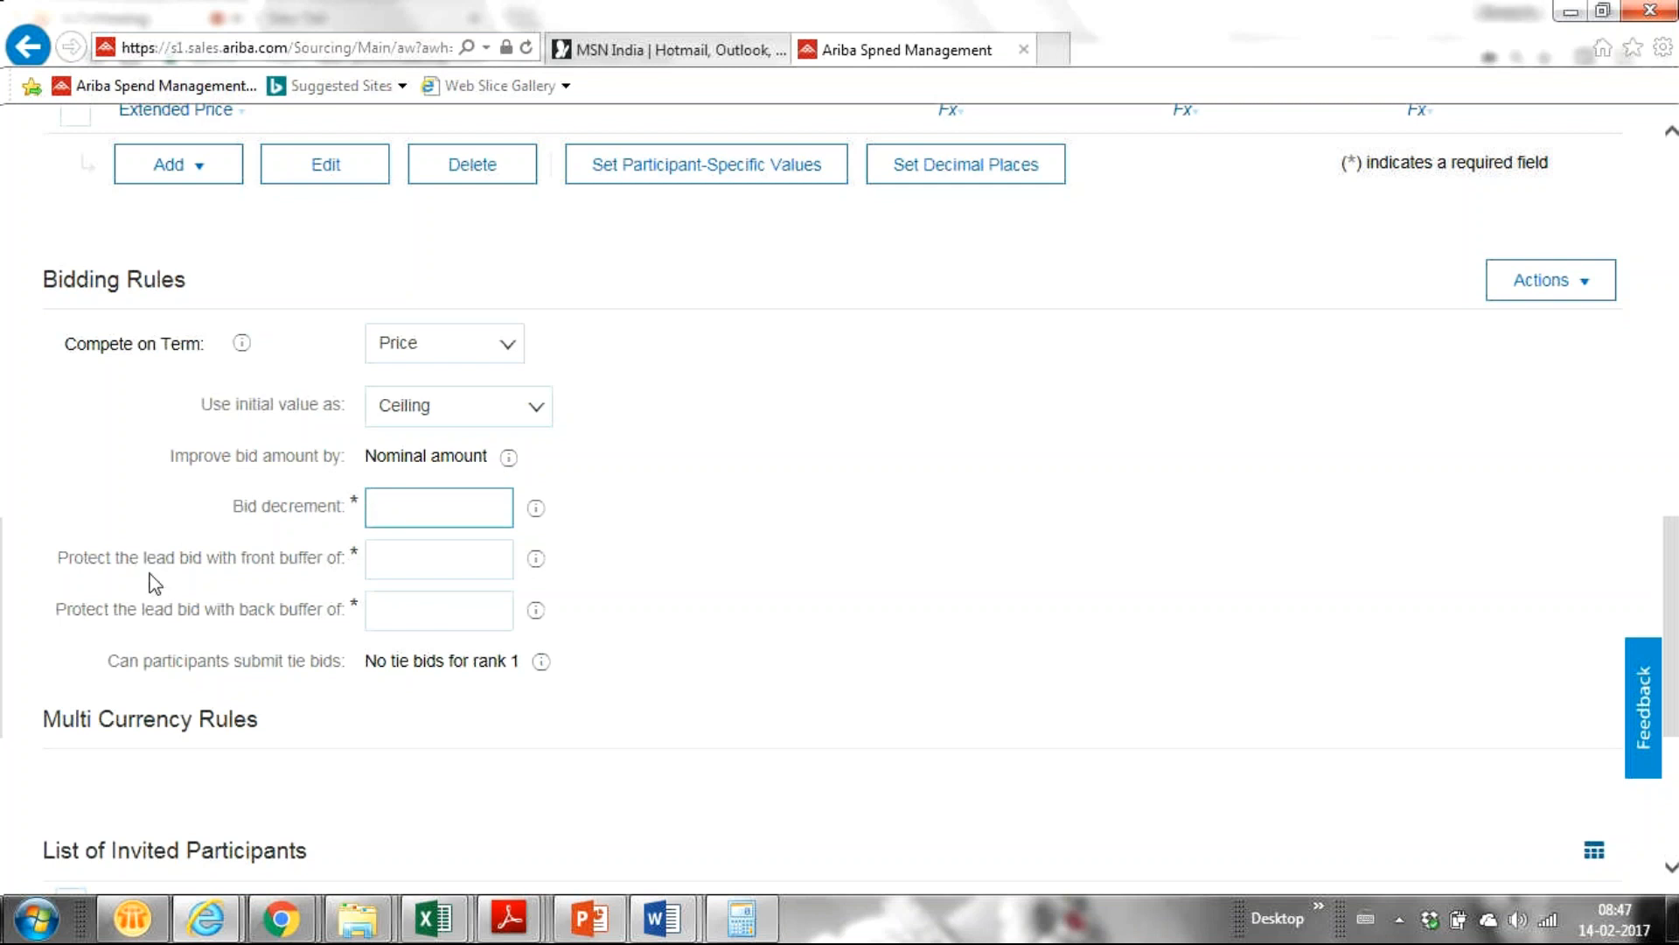
pyautogui.write('5')
pyautogui.moveTo(374, 512); pyautogui.dragTo(411, 511)
pyautogui.click(416, 511)
pyautogui.press('BackSpace')
pyautogui.write('10')
# Set the front and back lead-bid buffers to 5 each.
pyautogui.click(396, 570)
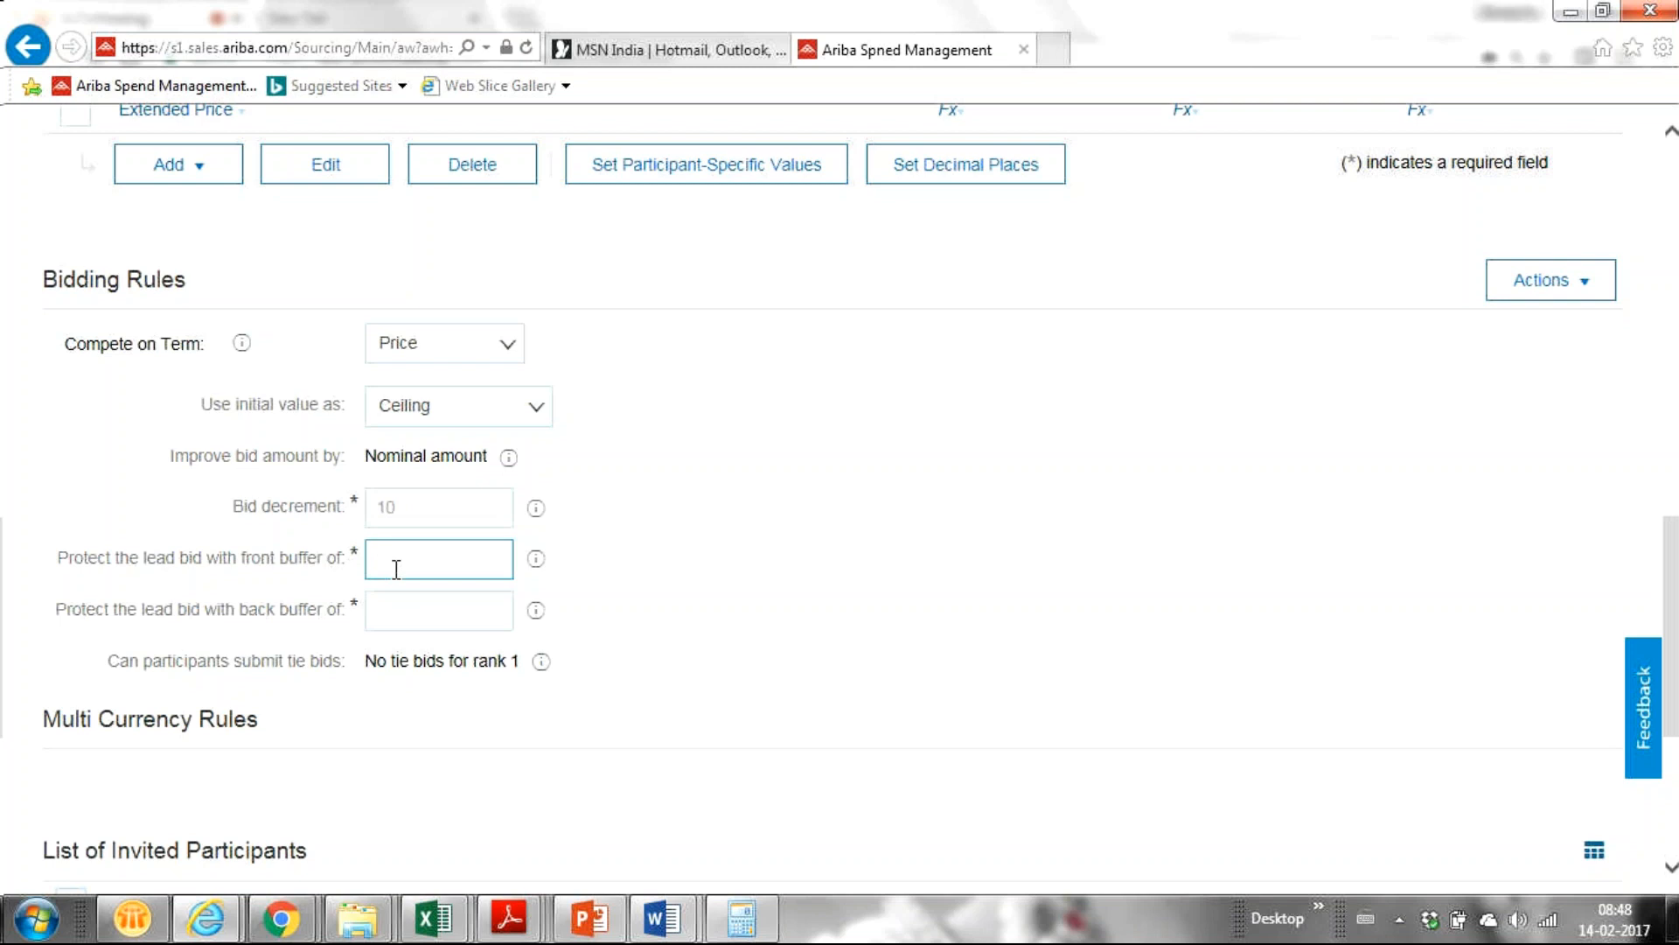
pyautogui.write('5')
pyautogui.click(390, 616)
pyautogui.write('3')
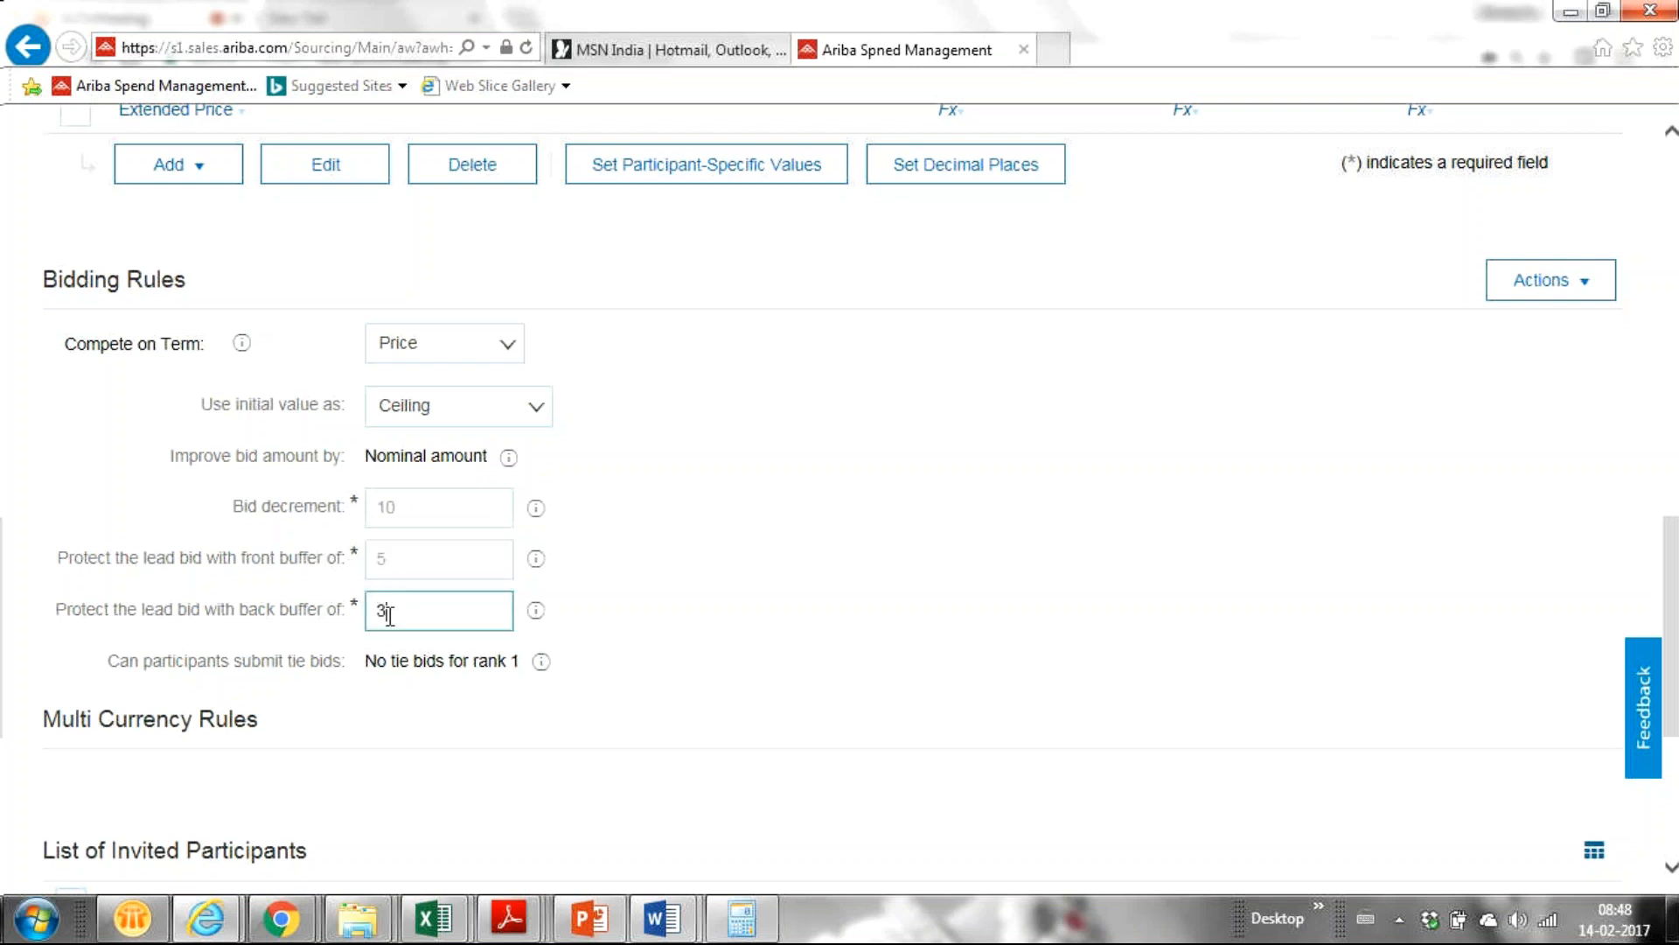
pyautogui.press('BackSpace')
pyautogui.write('5')
pyautogui.click(95, 669)
pyautogui.moveTo(95, 668); pyautogui.dragTo(522, 665)
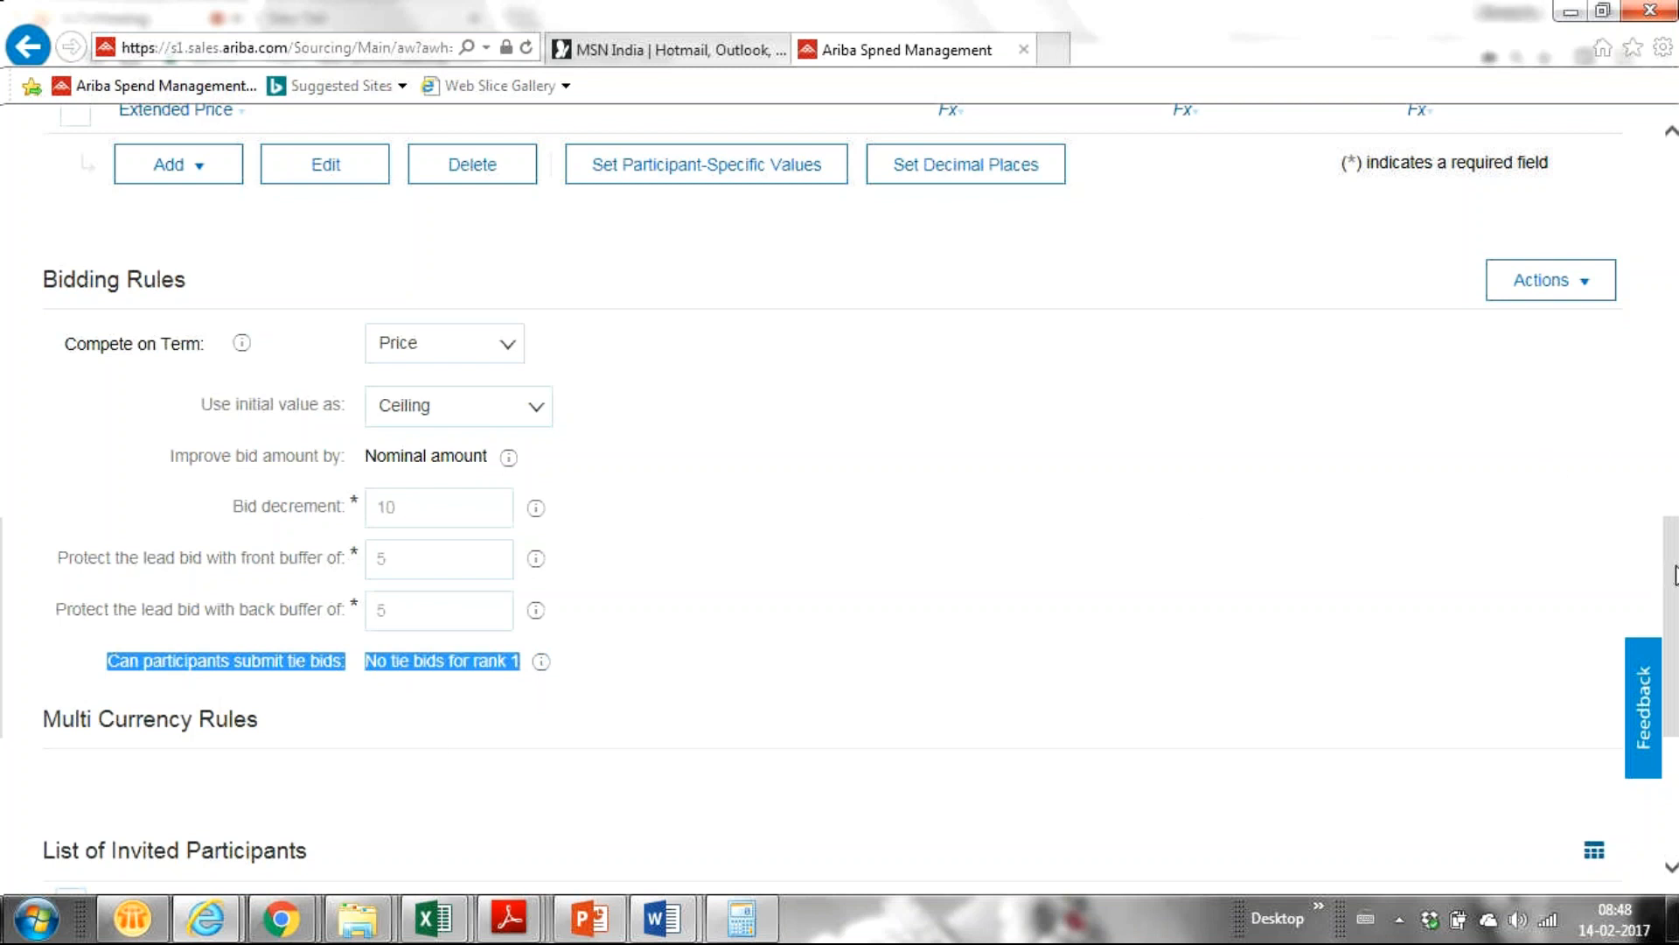
# Save the Lubricant Oil line item with Done at the bottom of the form.
pyautogui.moveTo(1673, 573); pyautogui.dragTo(1632, 593)
pyautogui.scroll(15, 1585, 405)
pyautogui.scroll(-10, 1540, 302)
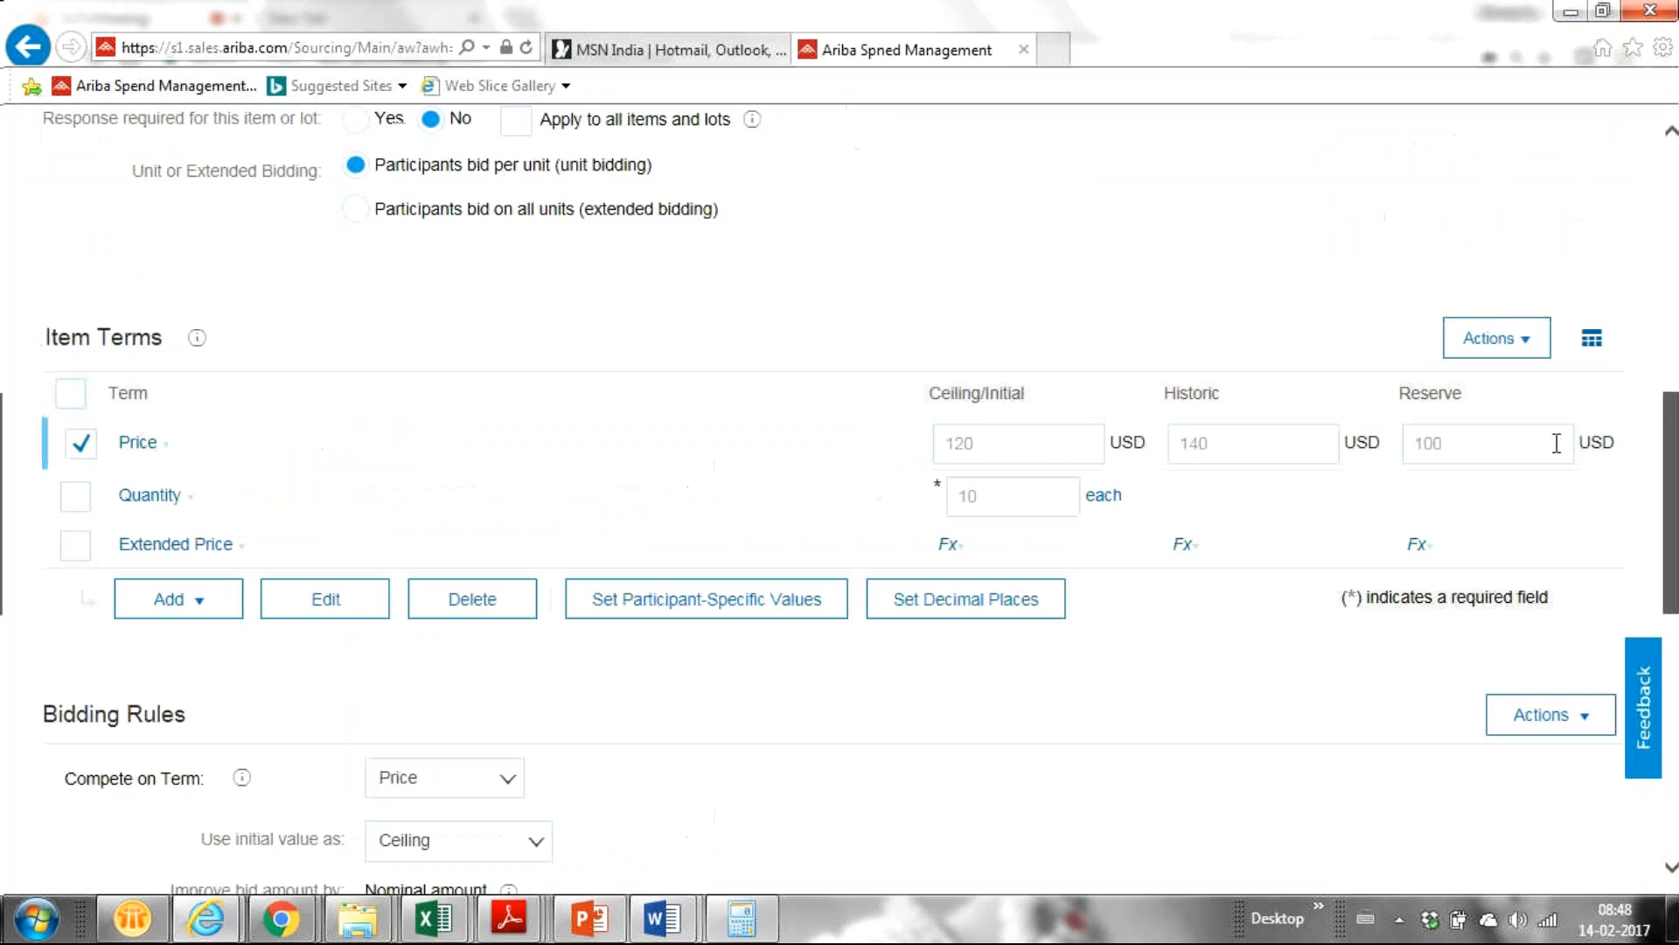
pyautogui.scroll(-4, 1563, 516)
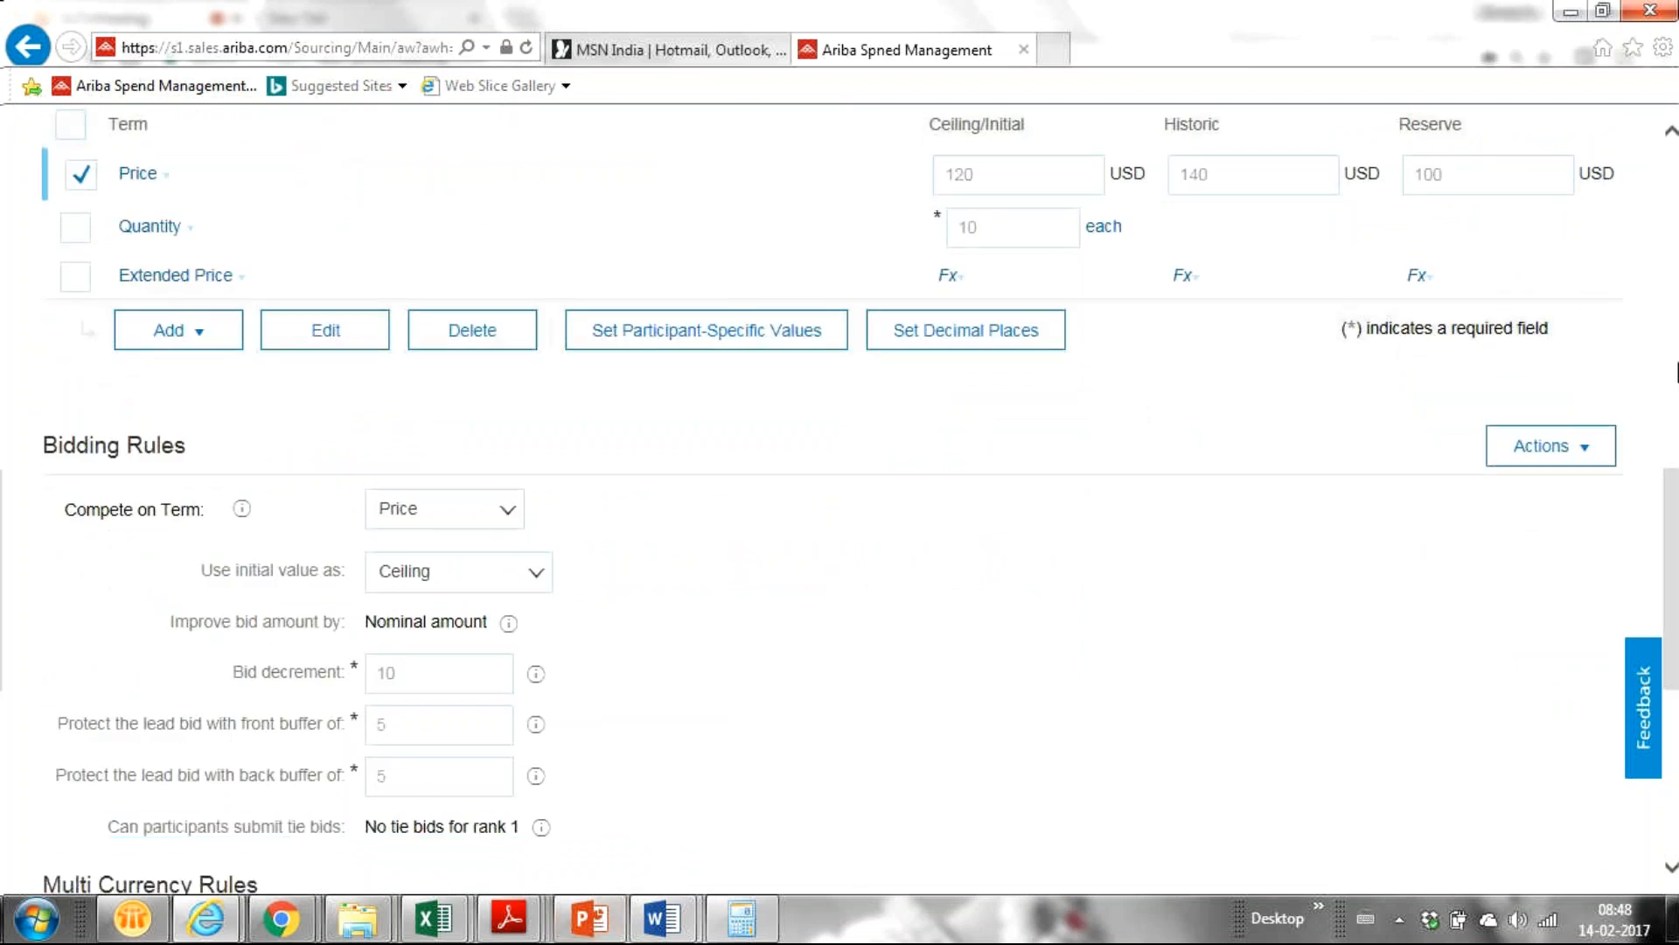
pyautogui.moveTo(1671, 563); pyautogui.dragTo(1671, 722)
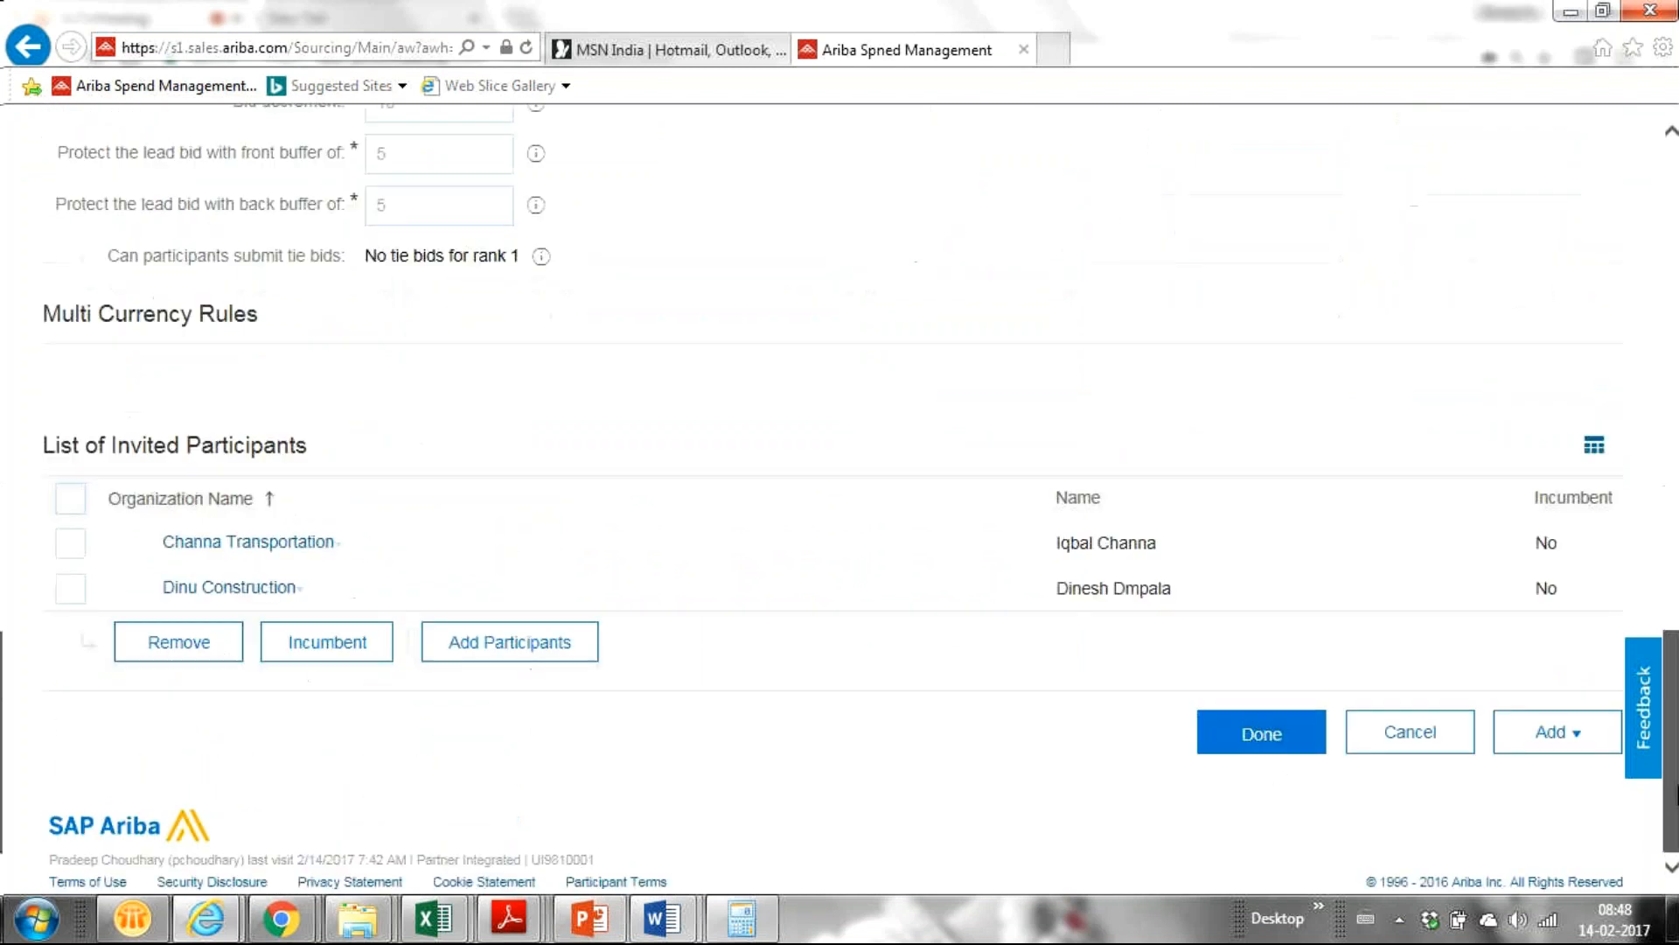
pyautogui.click(1262, 735)
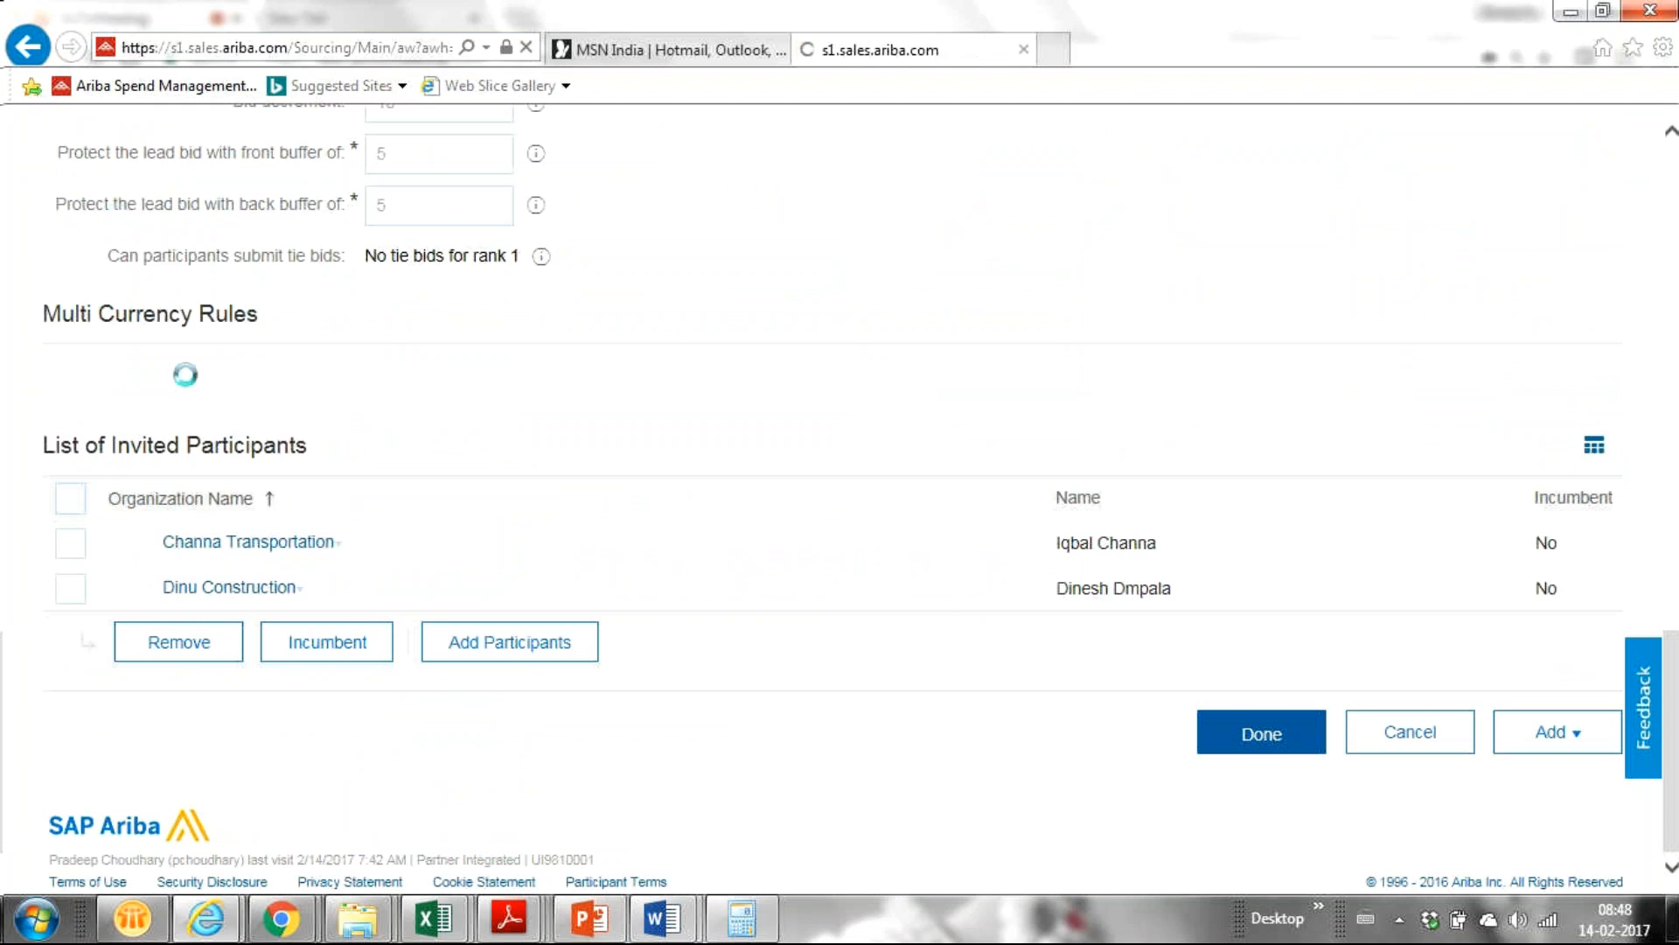
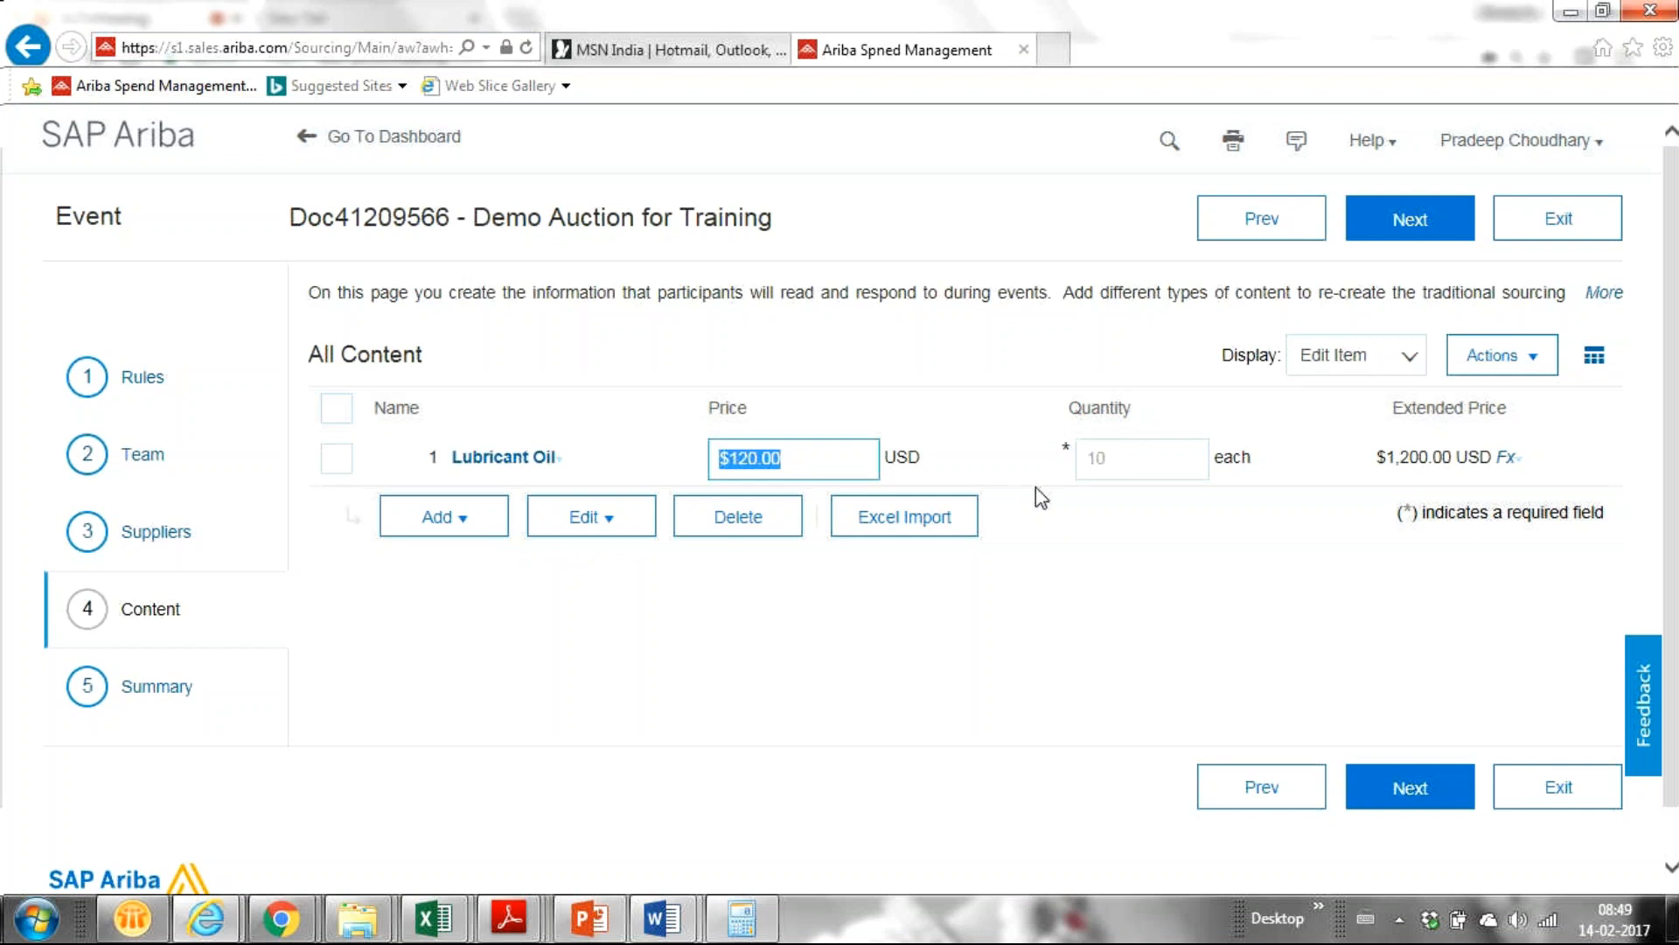
# Commit Lubricant Oil at quantity 10 ($1,200.00 total), then bring the GoToMeeting window forward.
pyautogui.click(1109, 458)
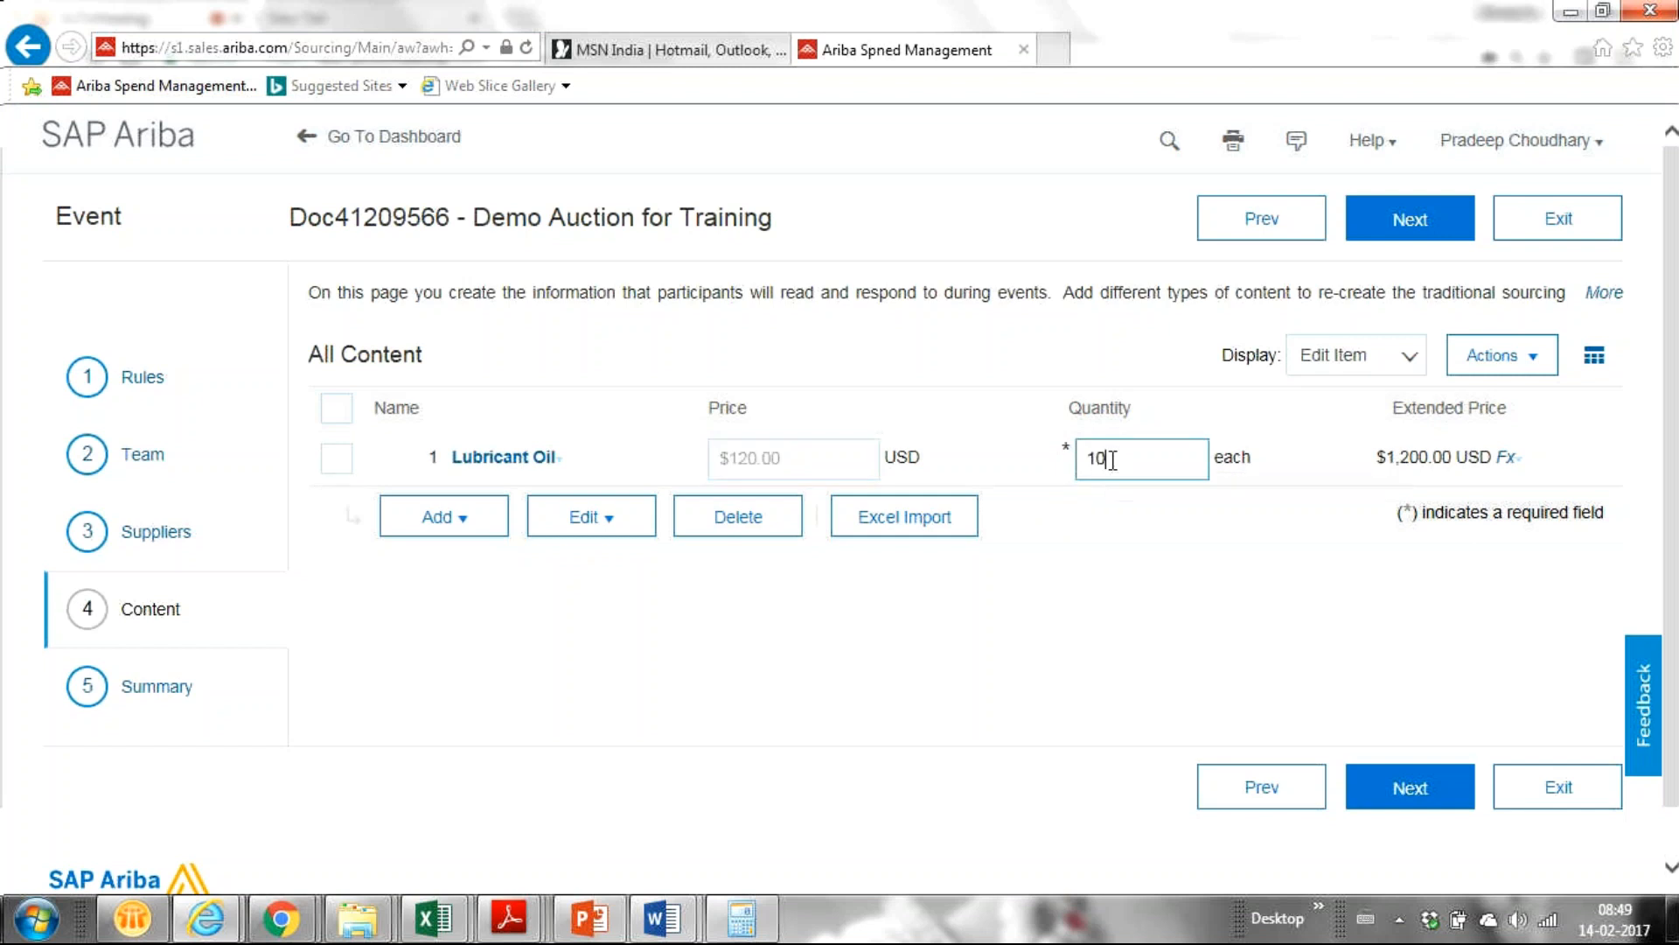
pyautogui.click(1026, 595)
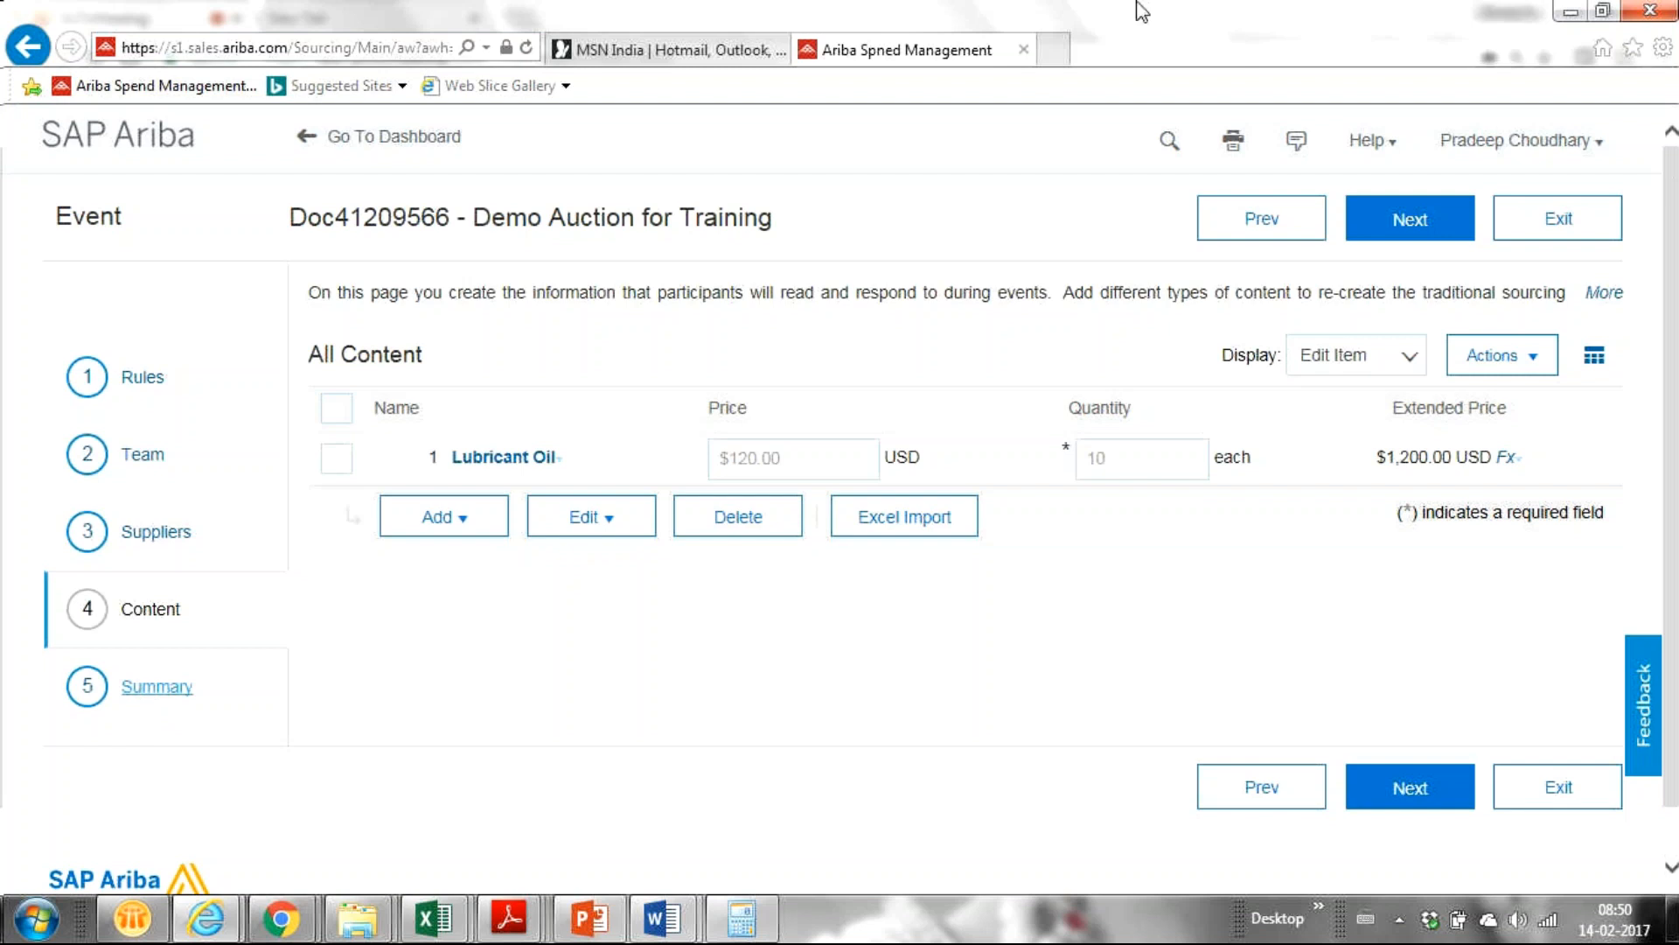
pyautogui.moveTo(280, 918)
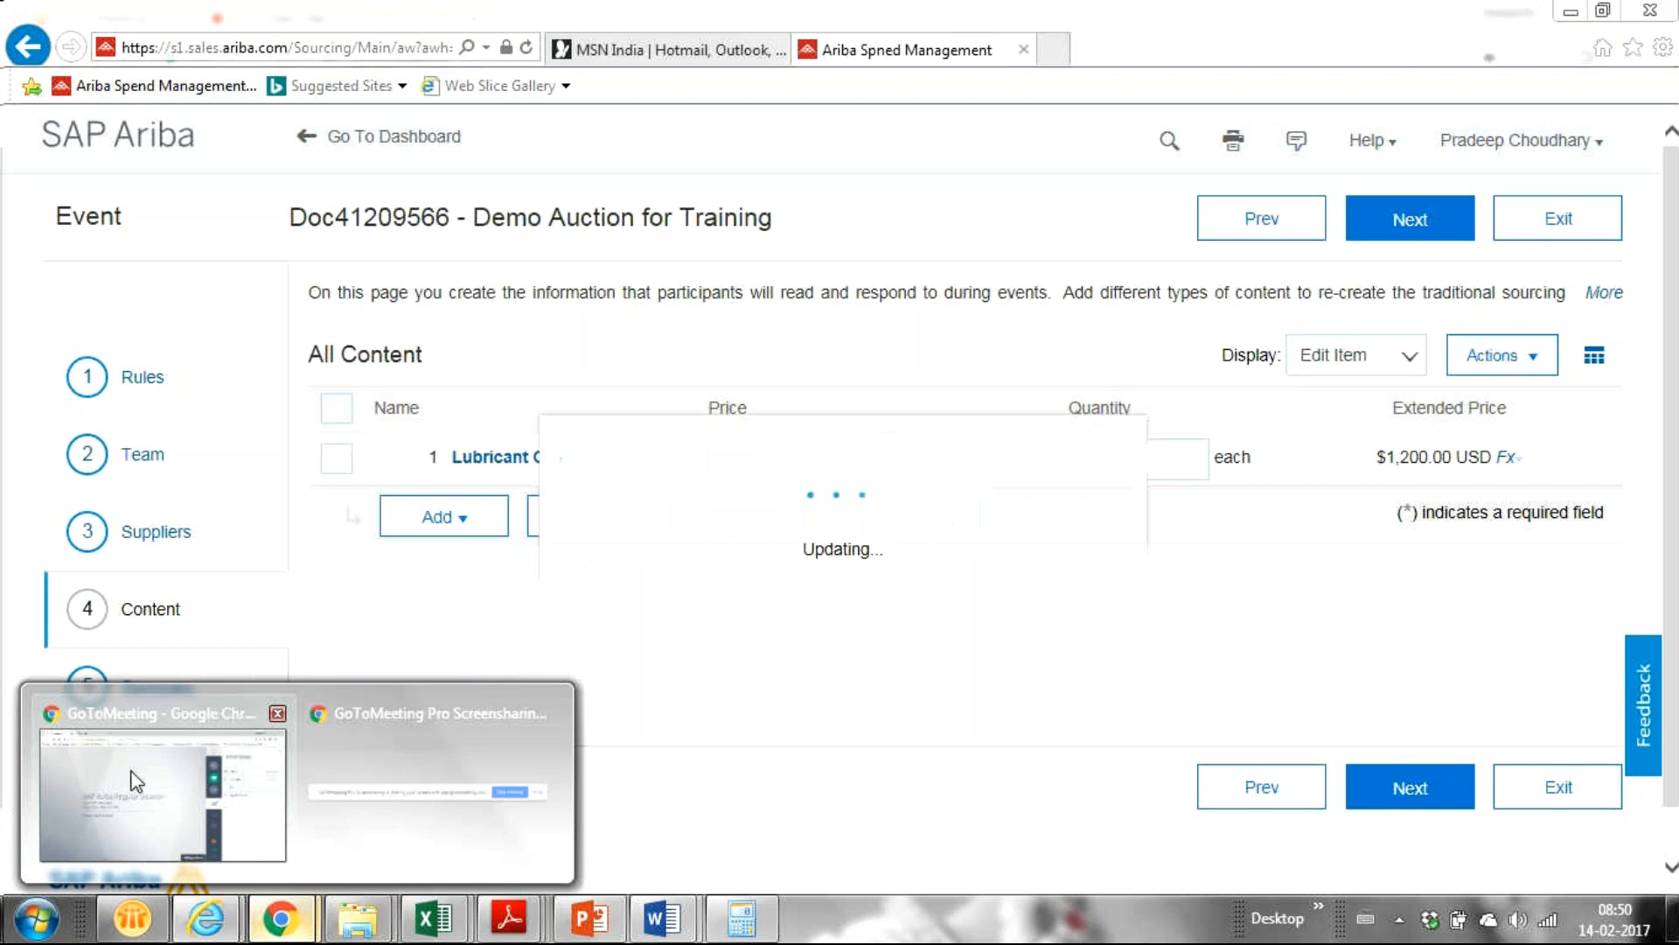
pyautogui.click(135, 778)
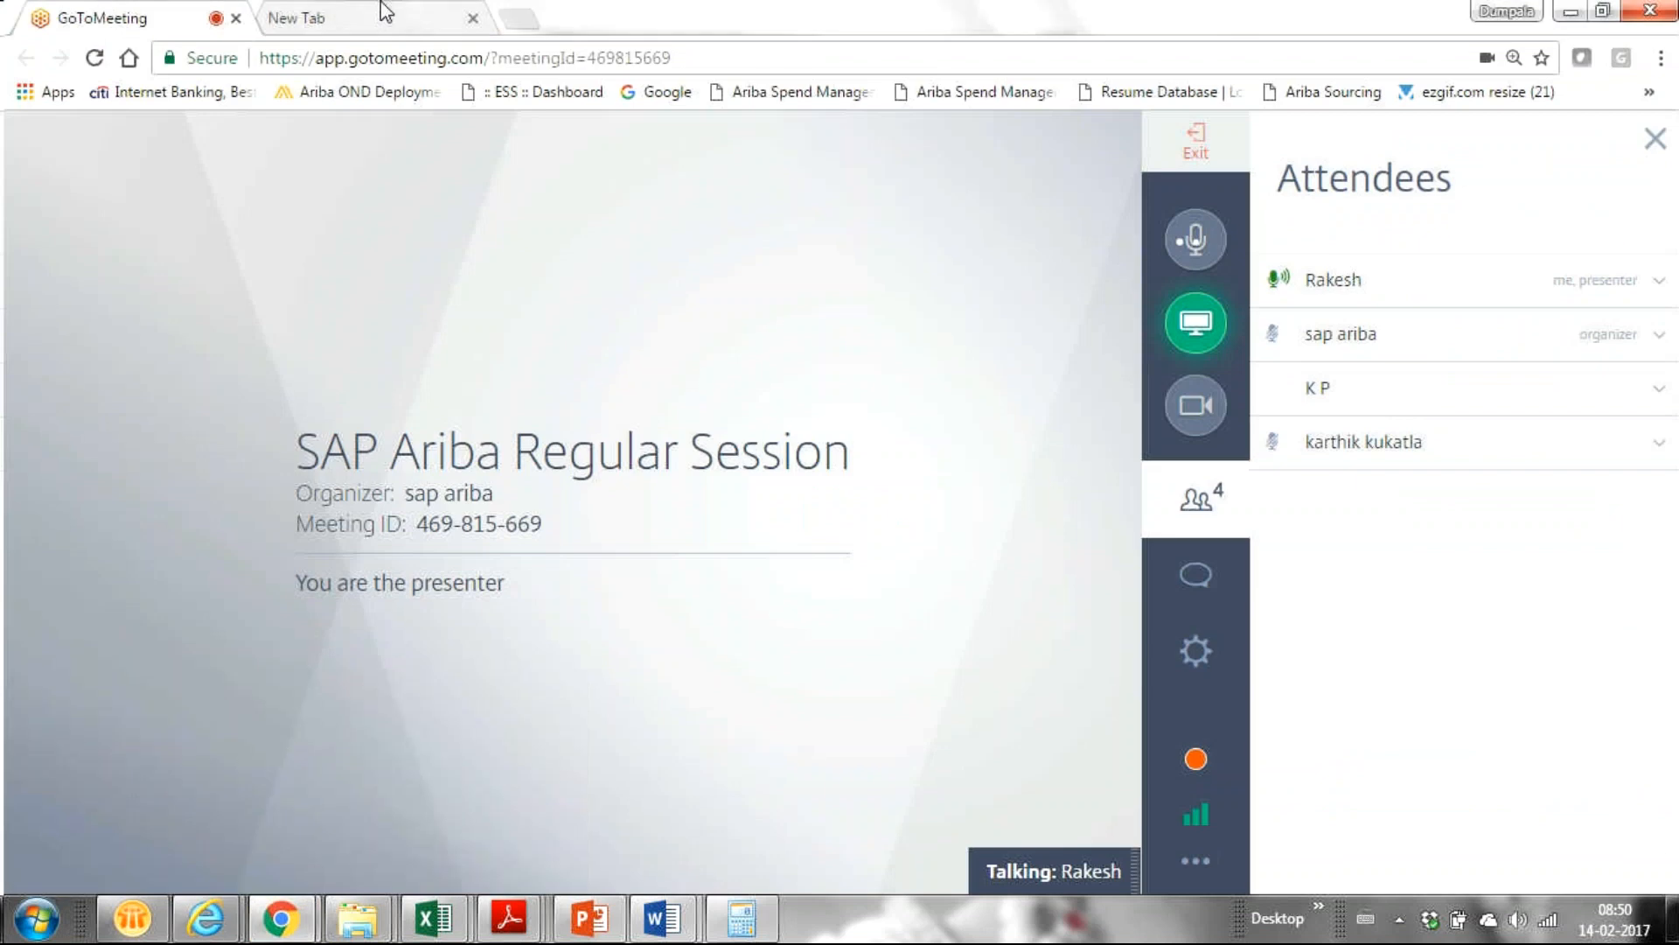
# Open Running Short Notes from the desktop and copy the supplier network login URL.
pyautogui.click(385, 14)
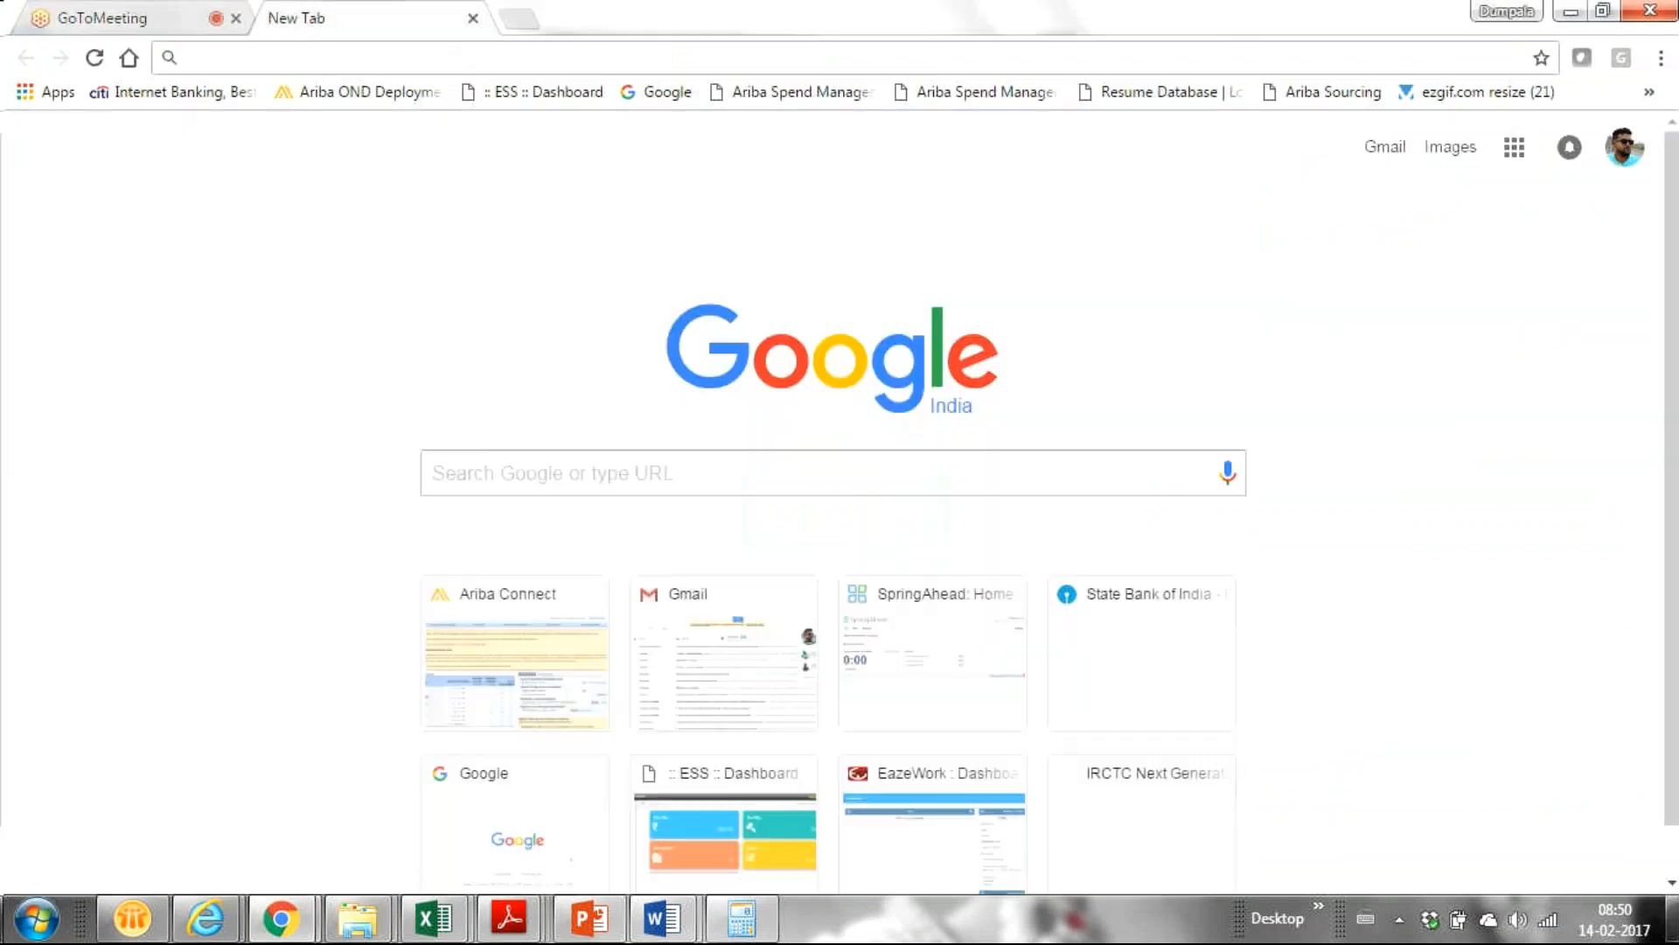
pyautogui.click(1676, 916)
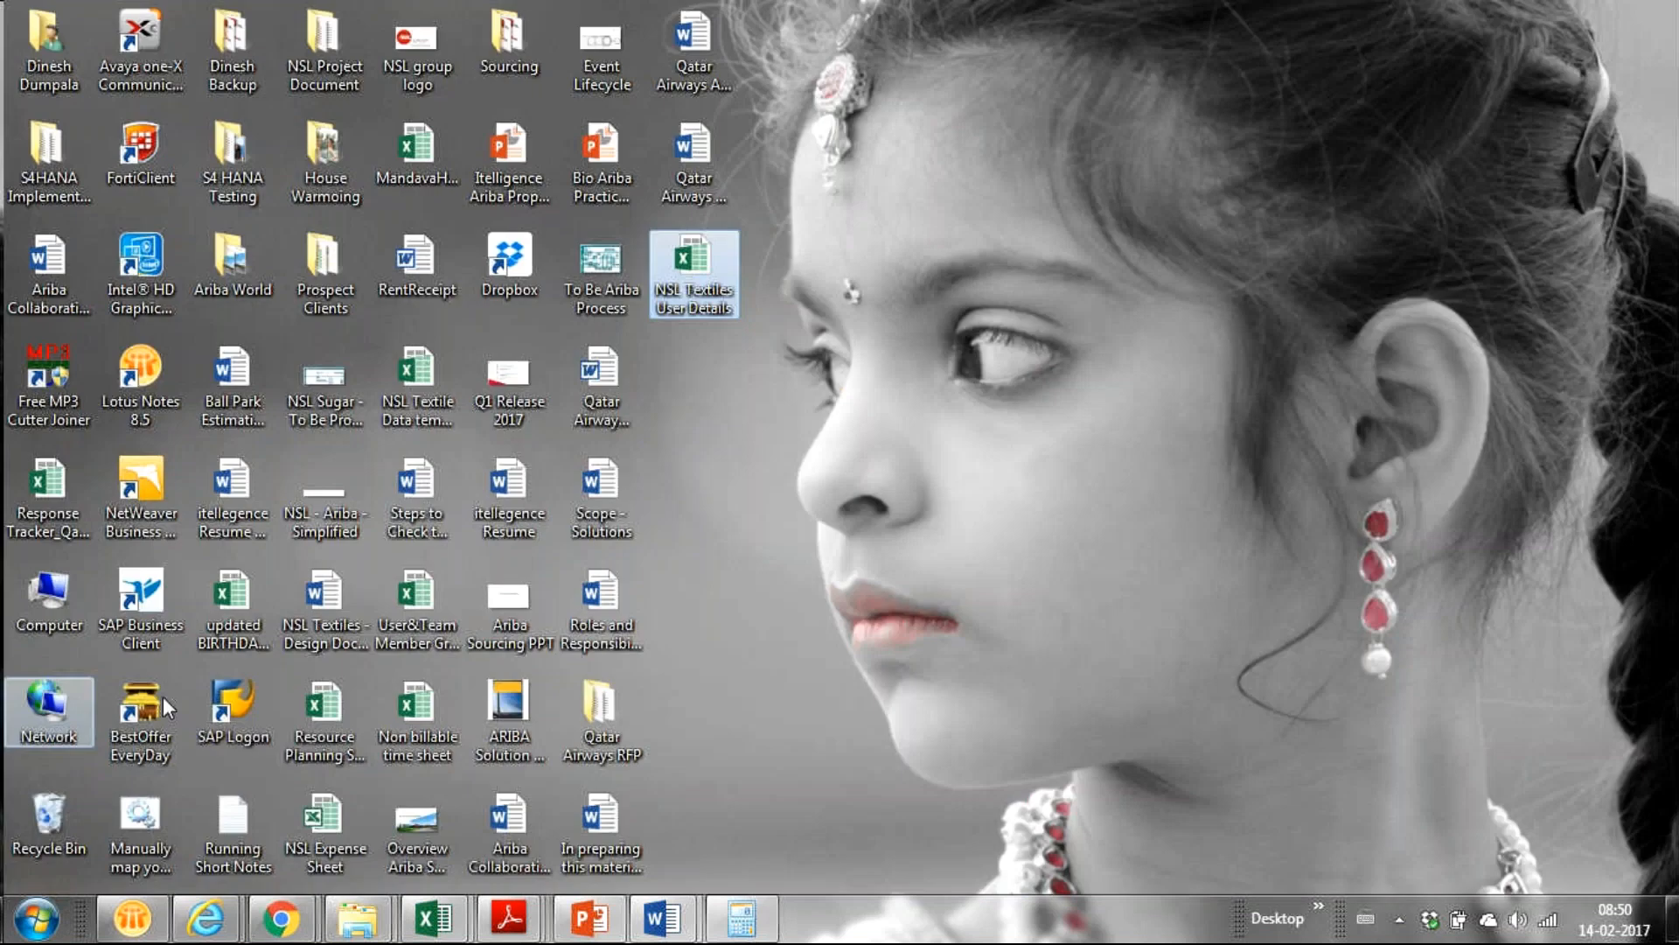
pyautogui.click(226, 834)
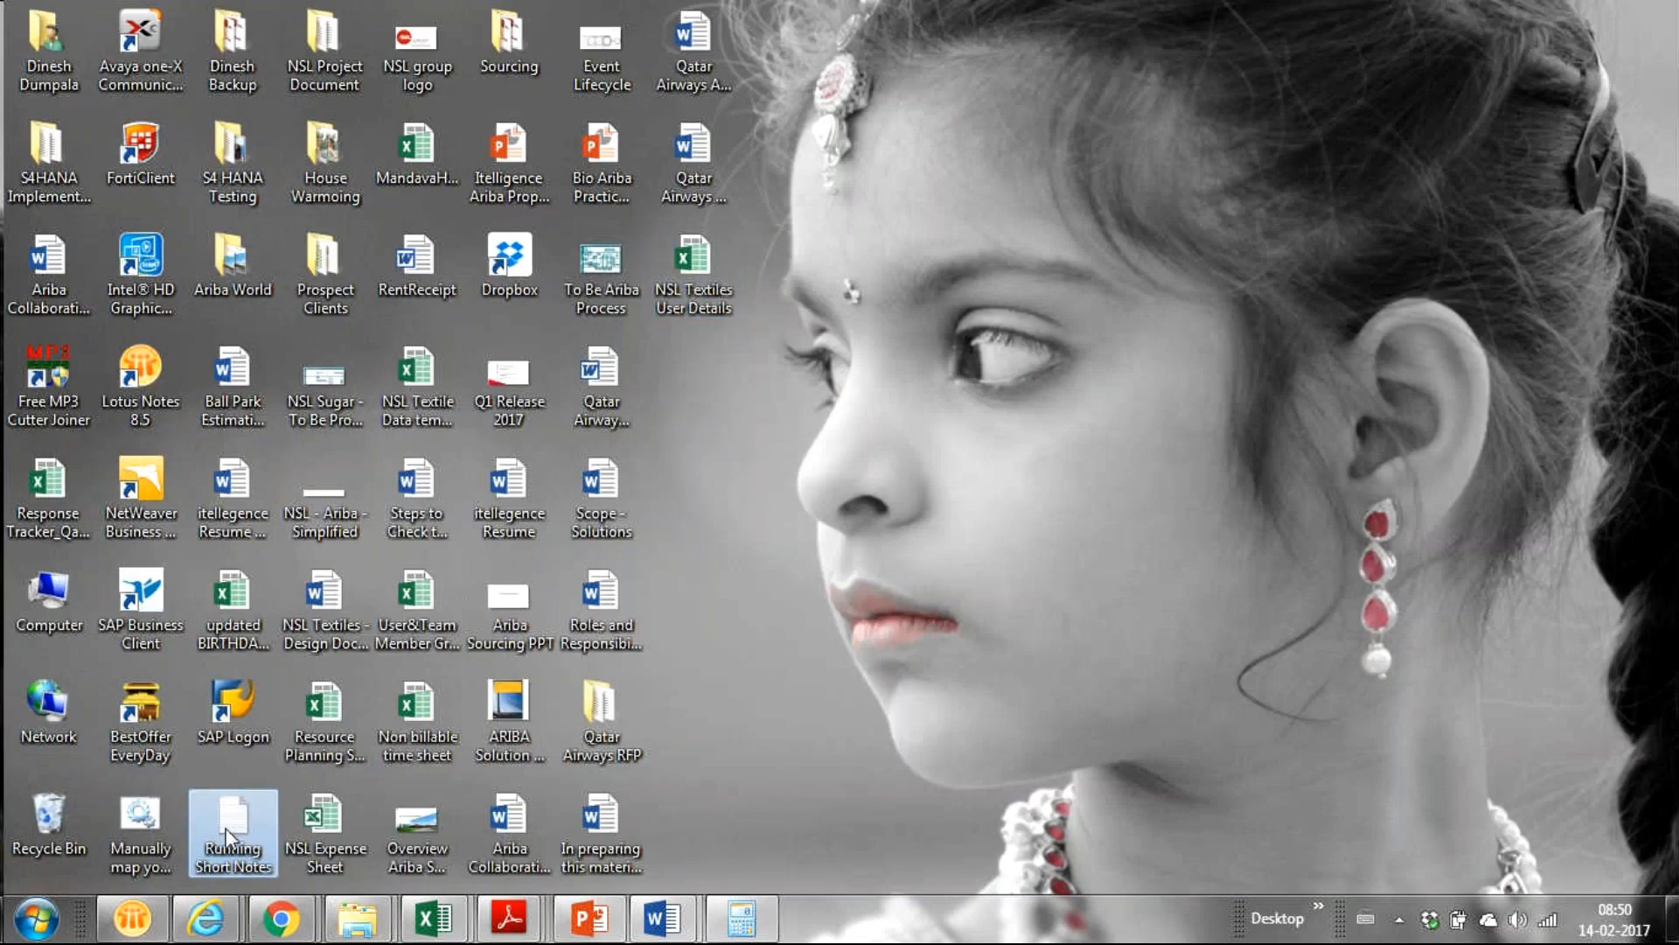
pyautogui.doubleClick(226, 833)
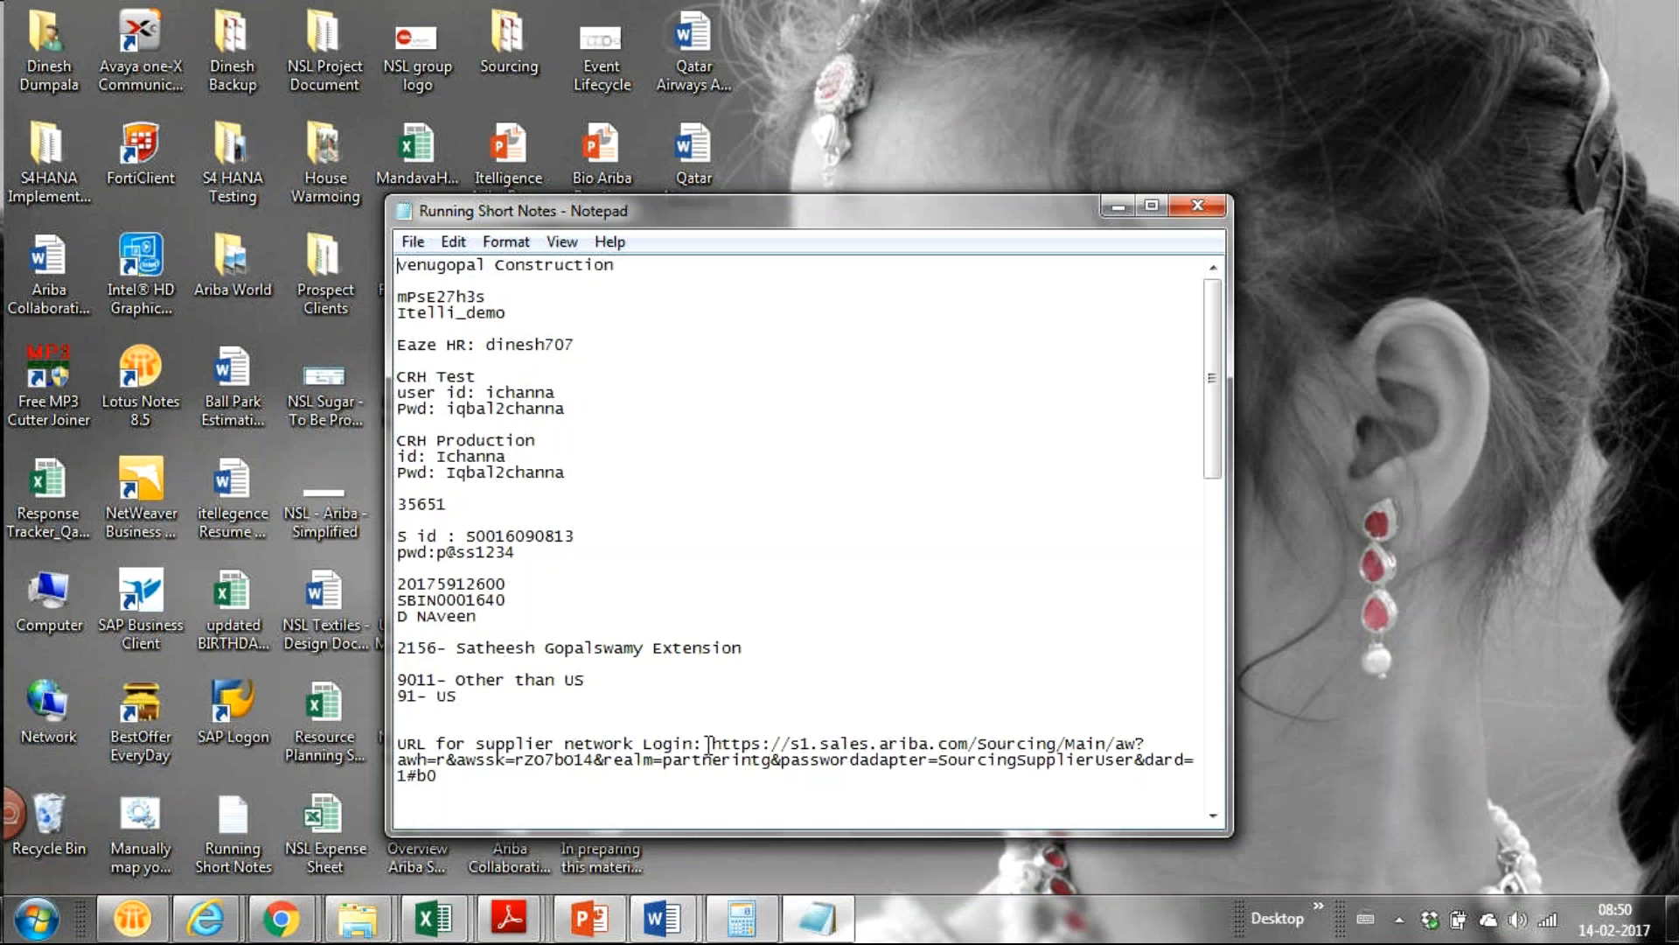
pyautogui.moveTo(708, 744); pyautogui.dragTo(719, 788)
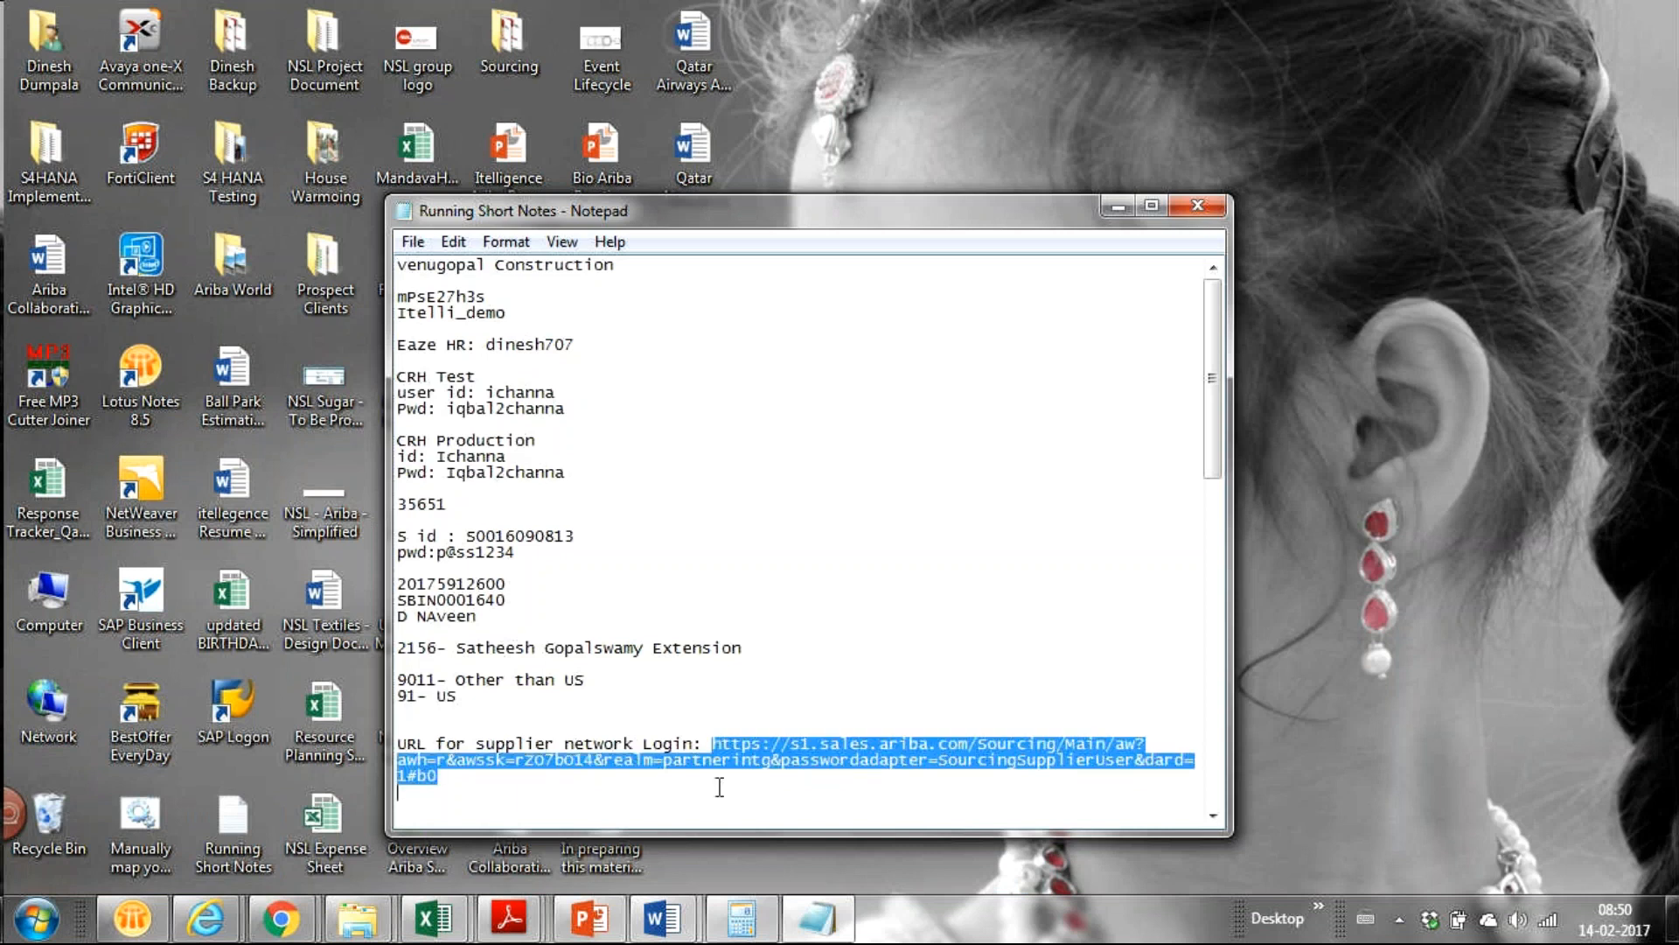
pyautogui.click(724, 754)
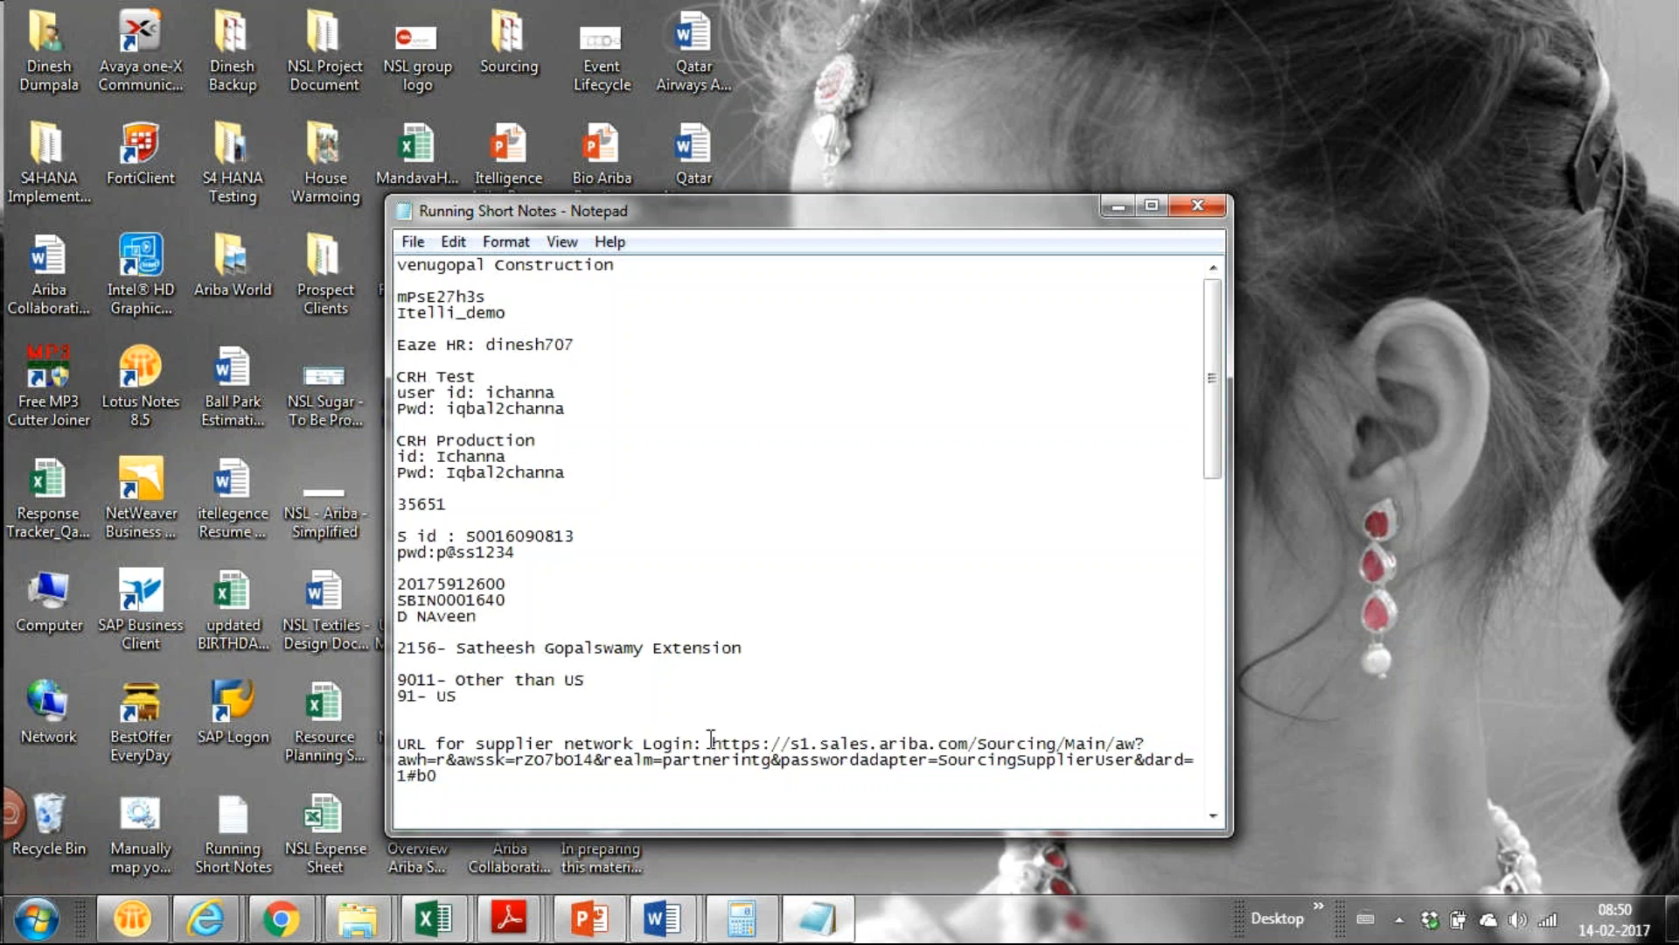
pyautogui.moveTo(712, 743); pyautogui.dragTo(727, 777)
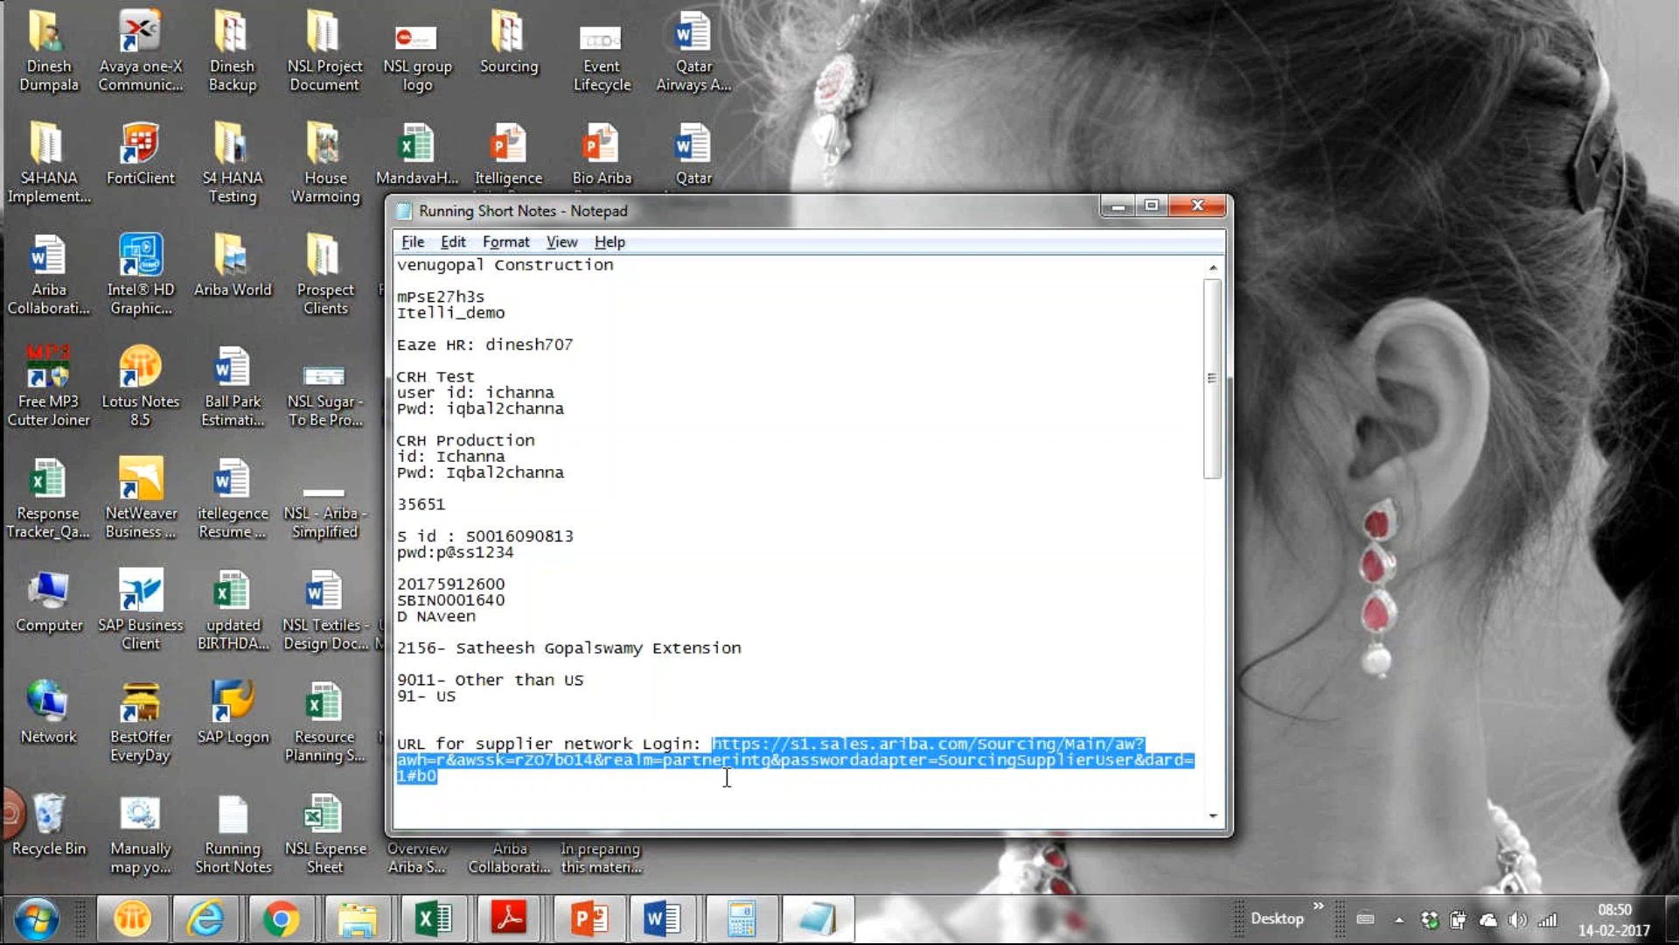
pyautogui.hotkey('alt', 'Tab')
pyautogui.hotkey('alt', 'Tab')
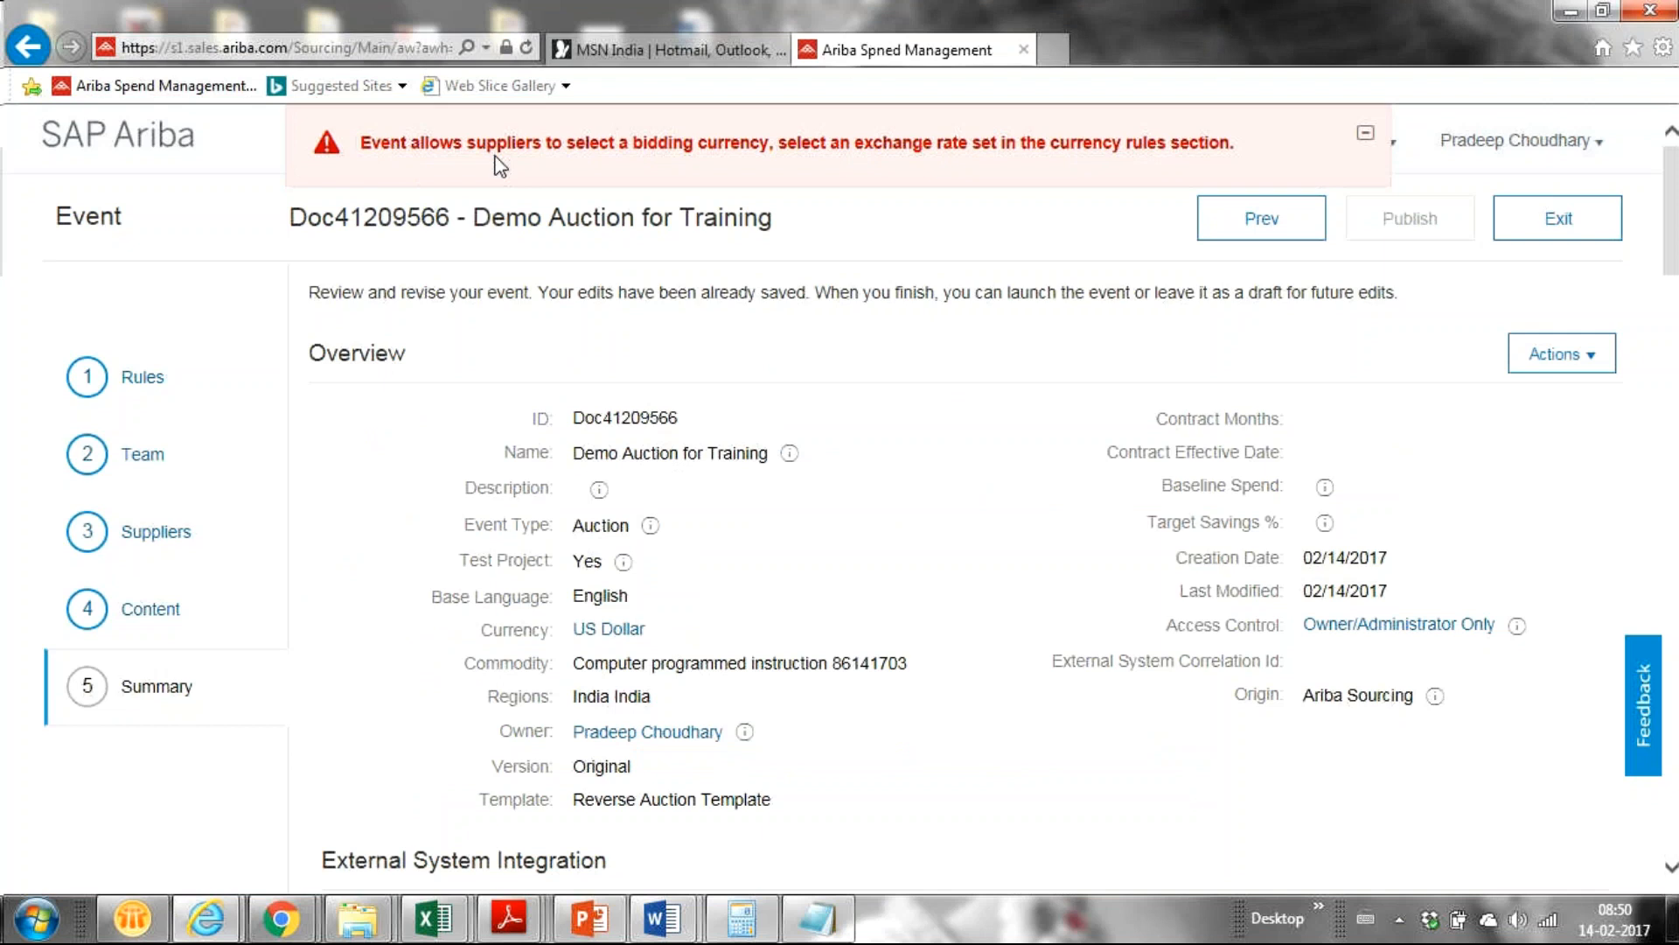
# Set 'Allow participants to select bidding currency' to No under the event's Currency Rules.
pyautogui.click(133, 383)
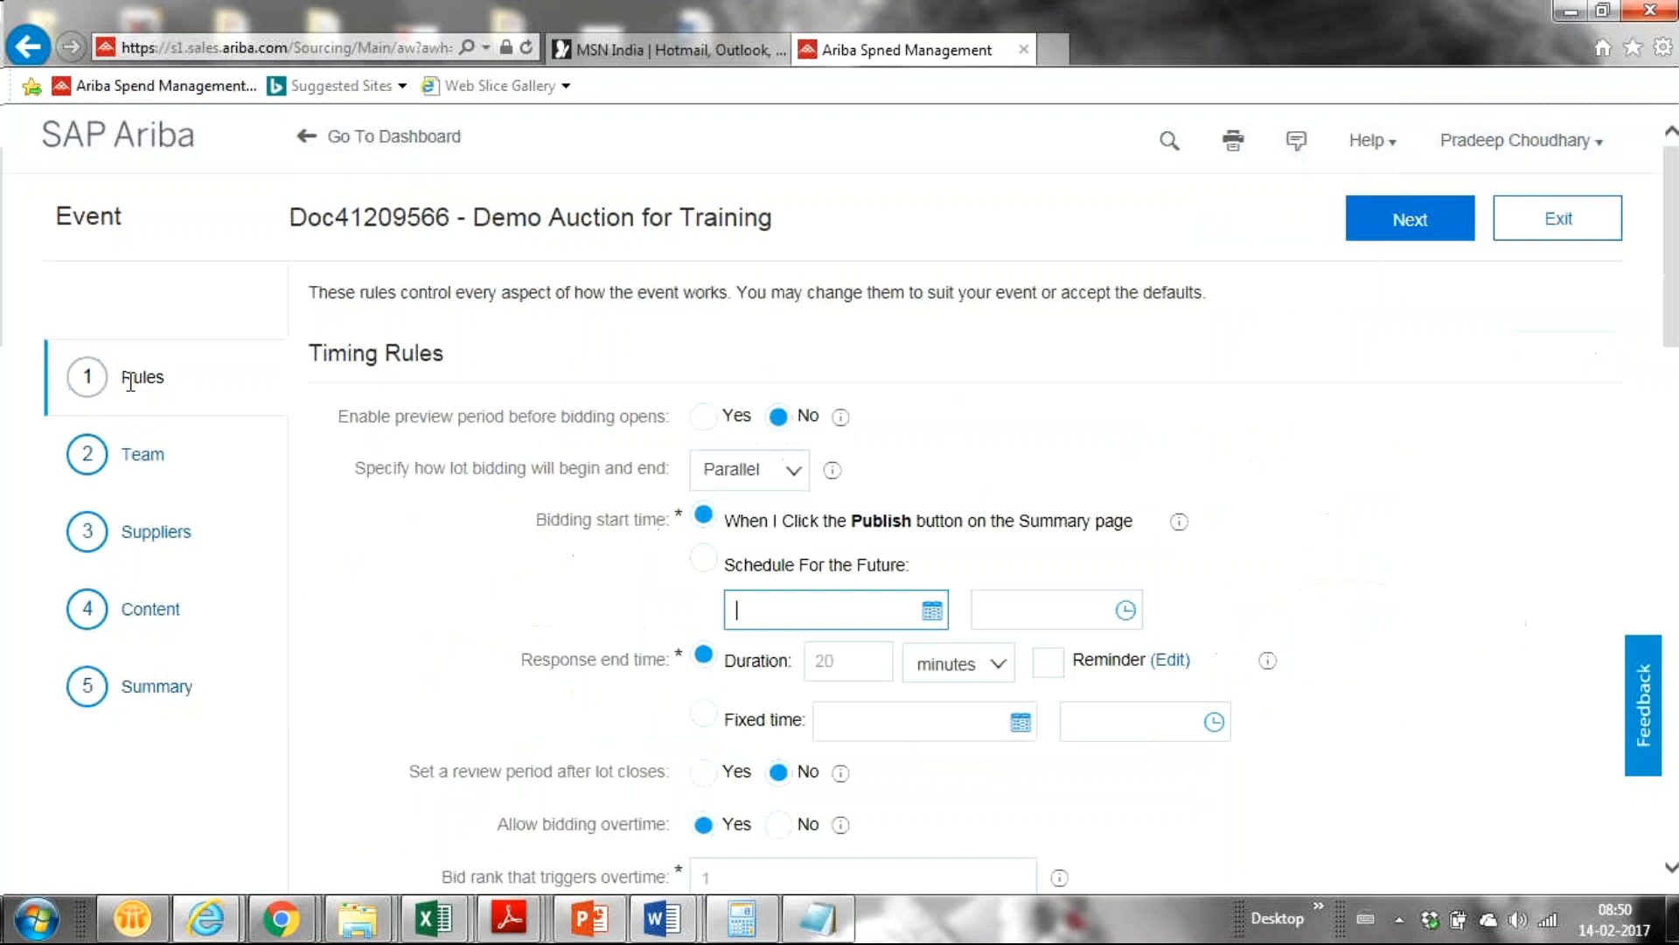
pyautogui.scroll(-1, 1672, 339)
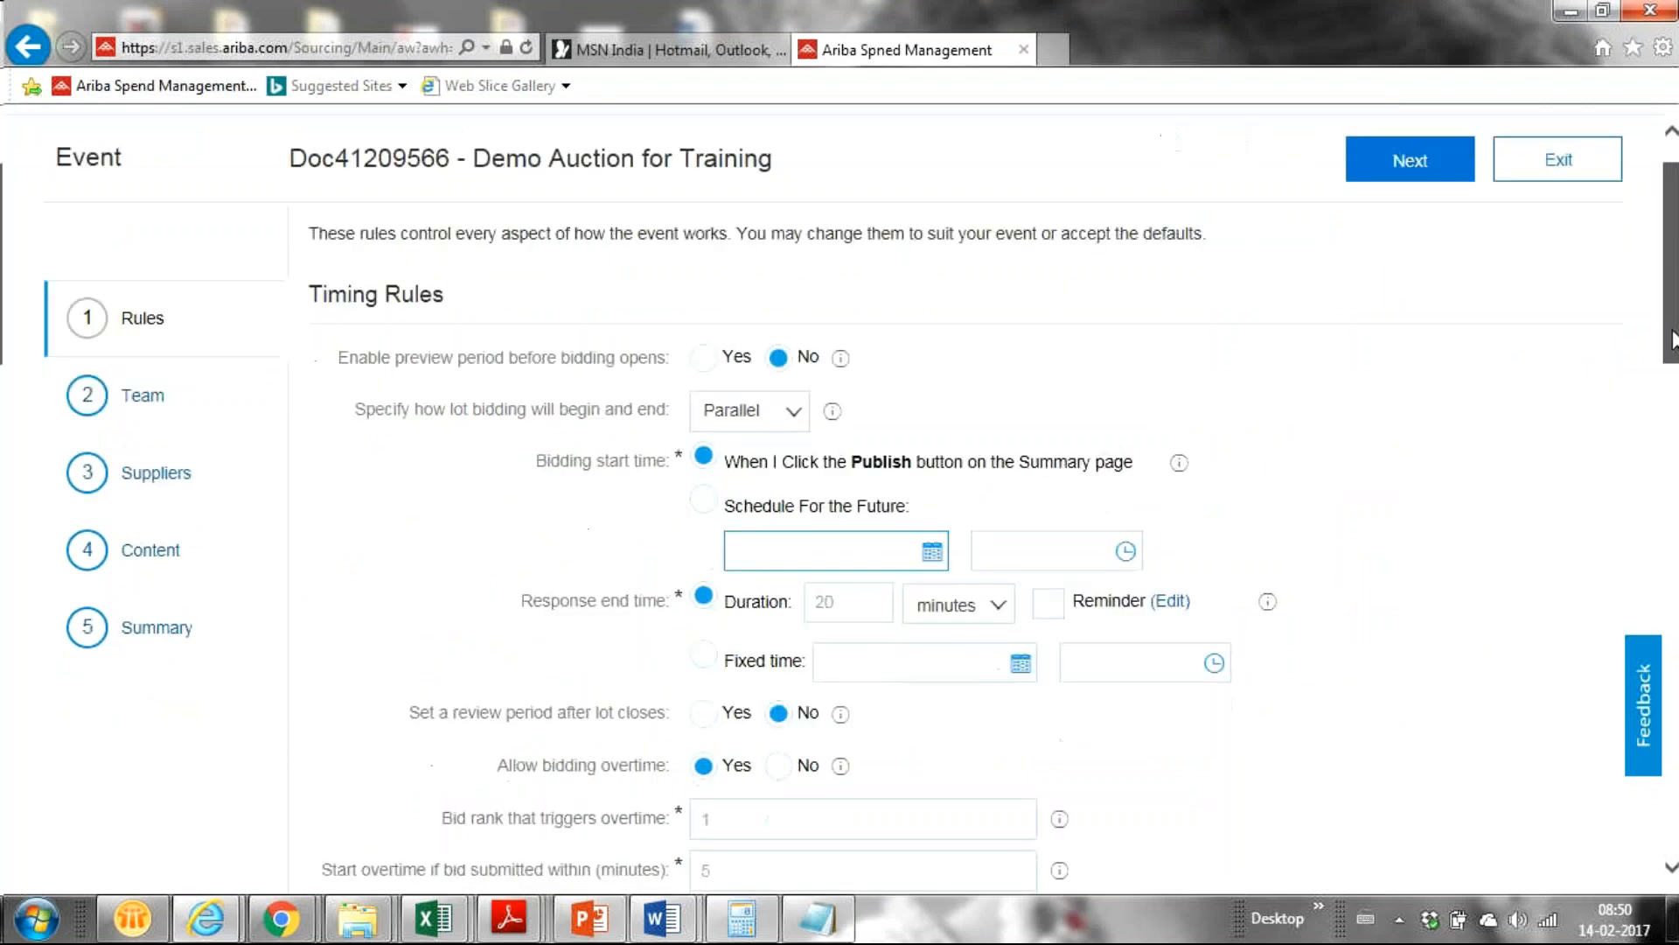
pyautogui.moveTo(1672, 340); pyautogui.dragTo(1672, 500)
pyautogui.scroll(-1, 454, 353)
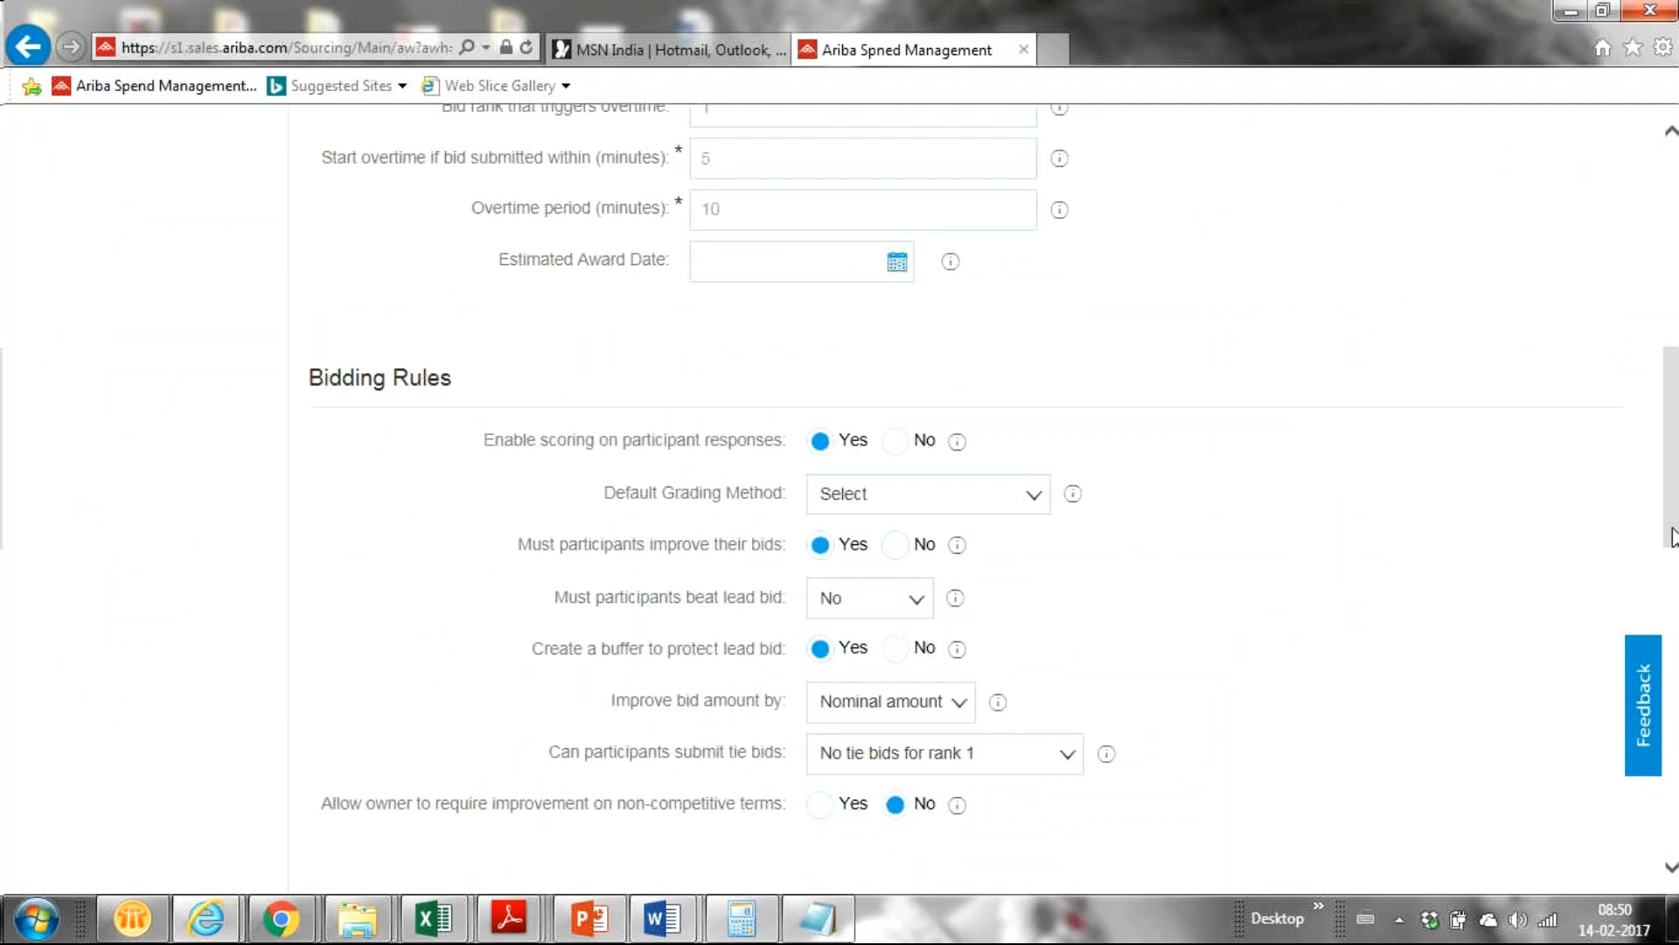
pyautogui.moveTo(1671, 537); pyautogui.dragTo(1673, 624)
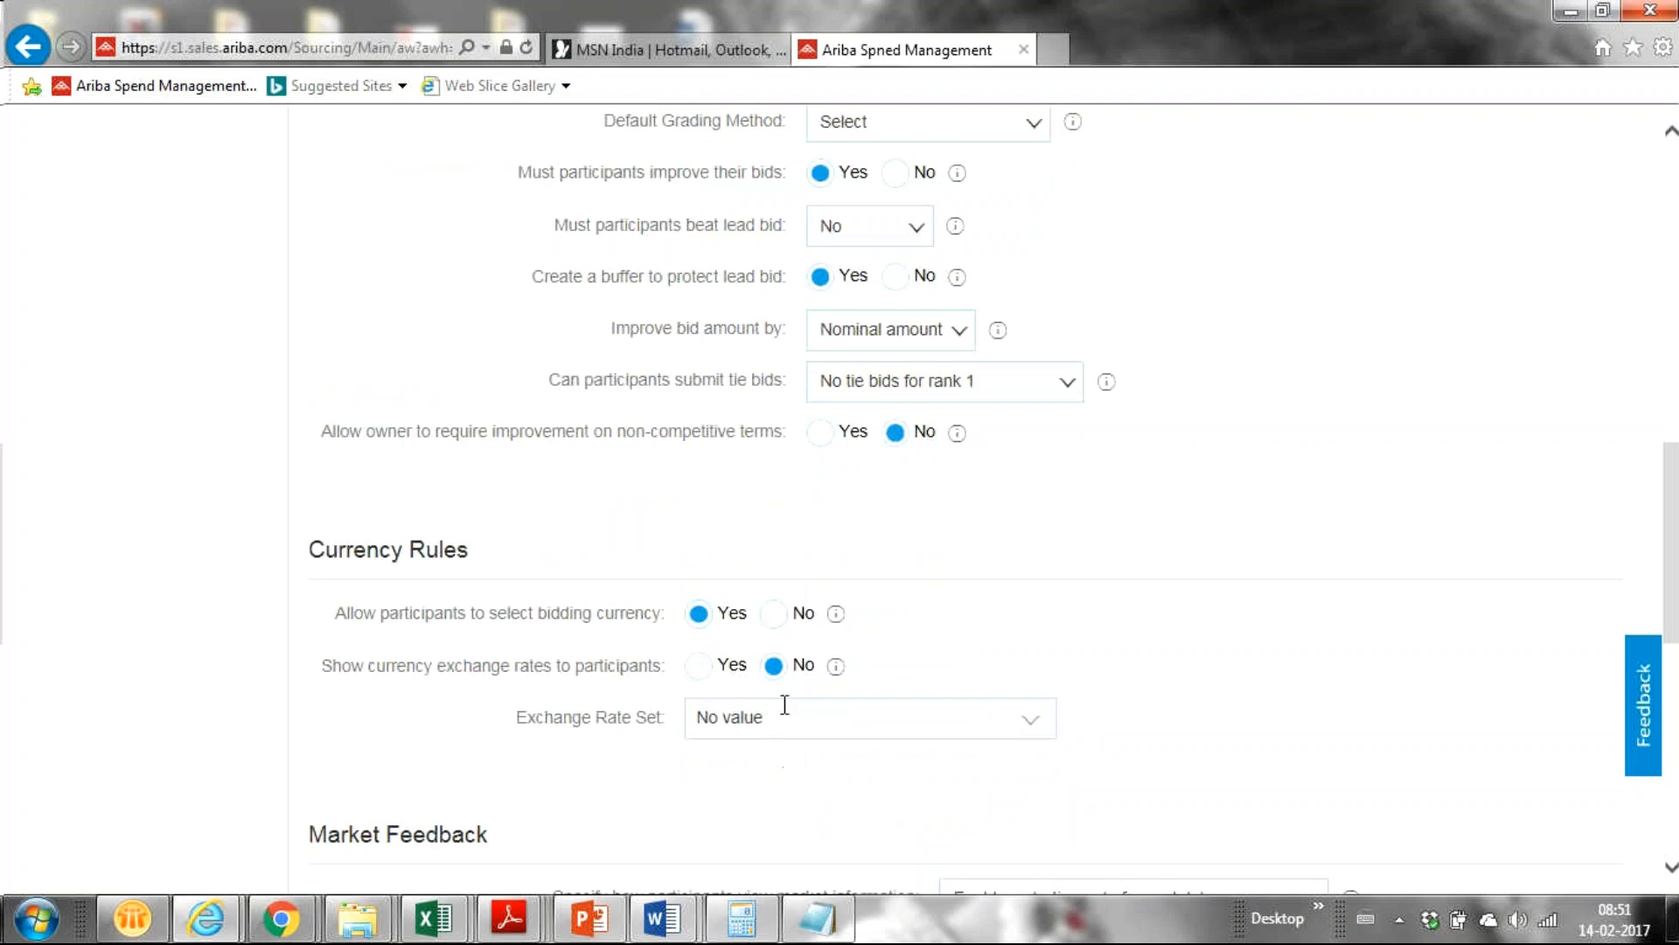
pyautogui.click(774, 615)
pyautogui.moveTo(1671, 623); pyautogui.dragTo(1675, 812)
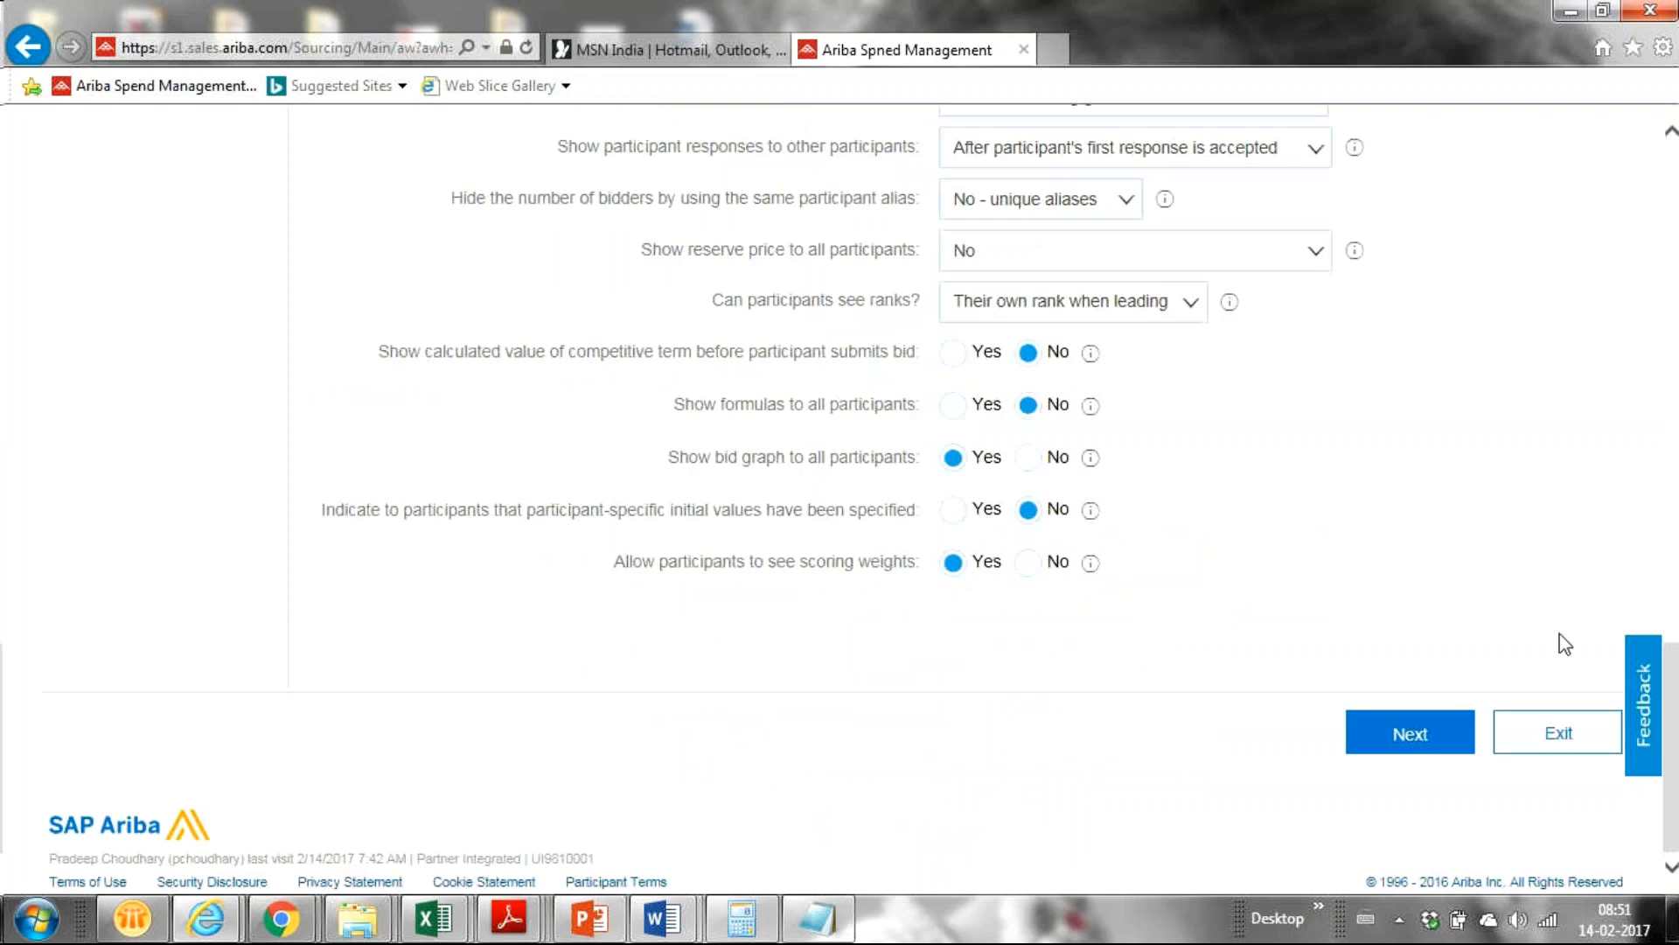
pyautogui.moveTo(1672, 736); pyautogui.dragTo(1593, 343)
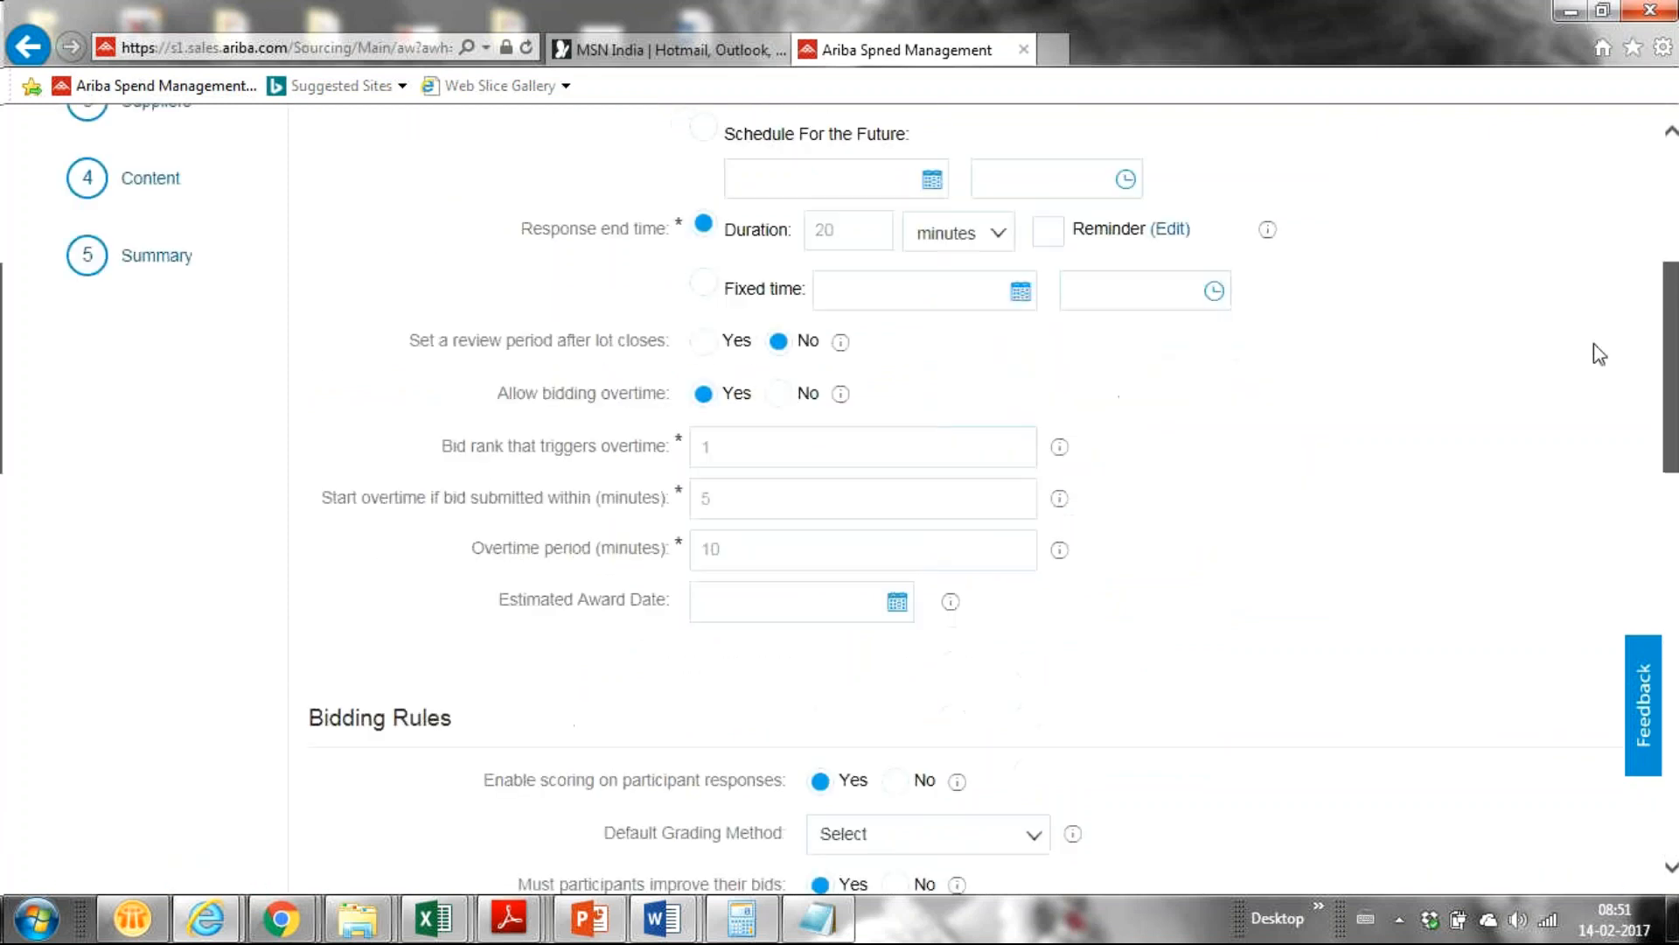
# Publish the Demo Auction for Training event and load the copied supplier login URL in Chrome.
pyautogui.click(136, 262)
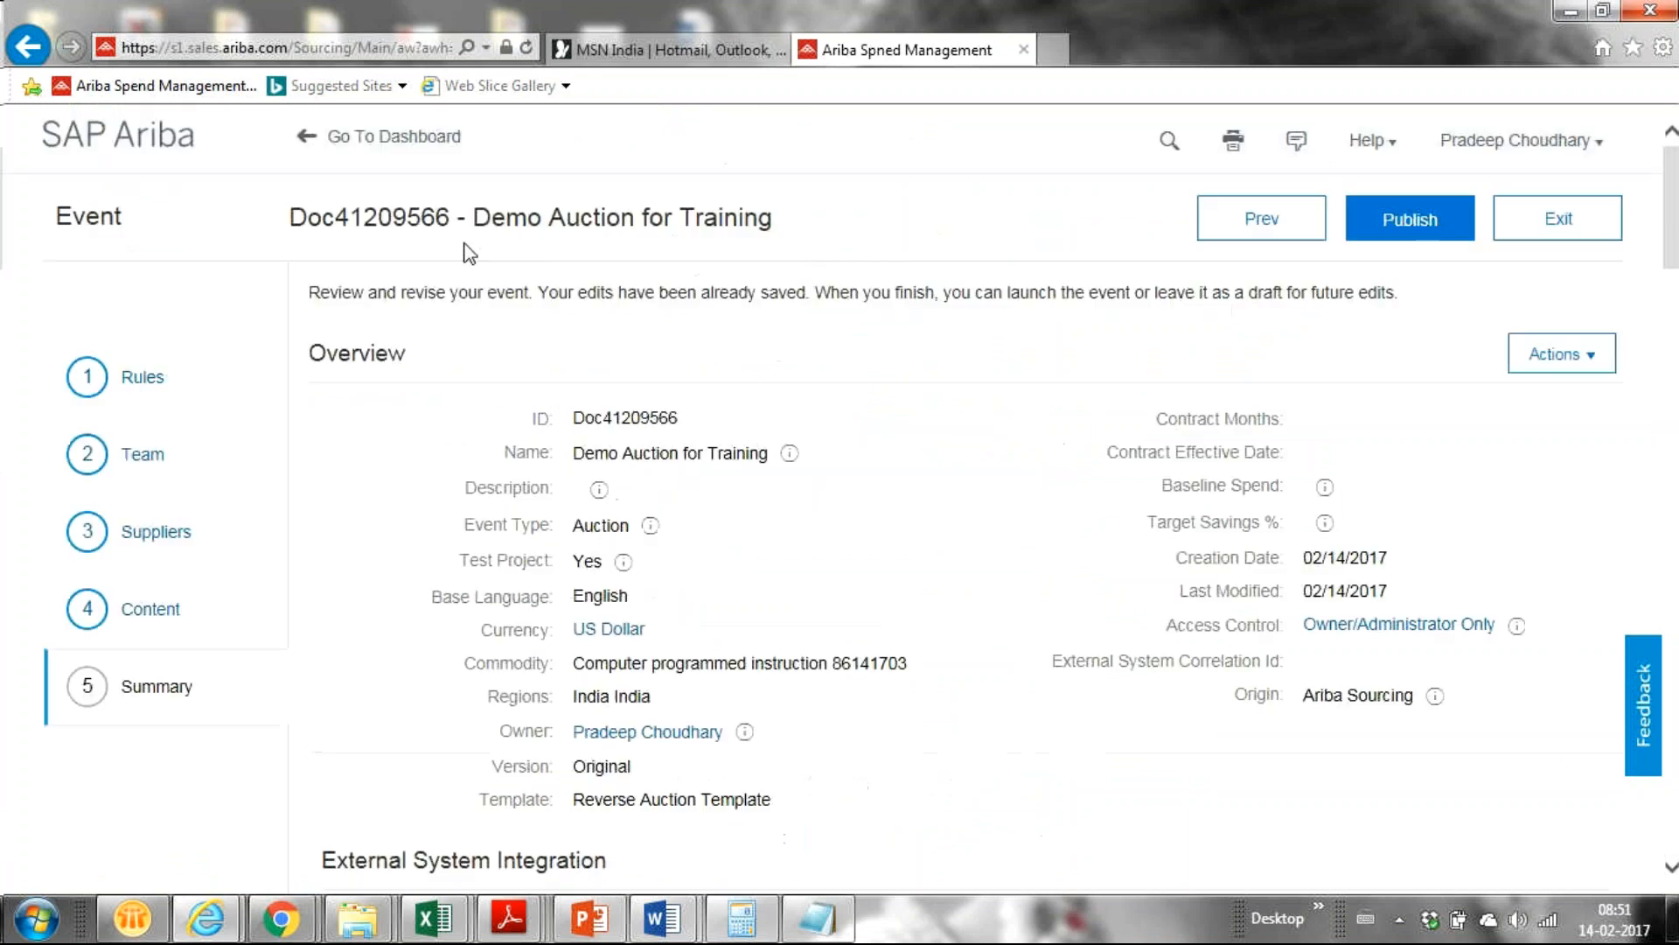
pyautogui.click(1378, 224)
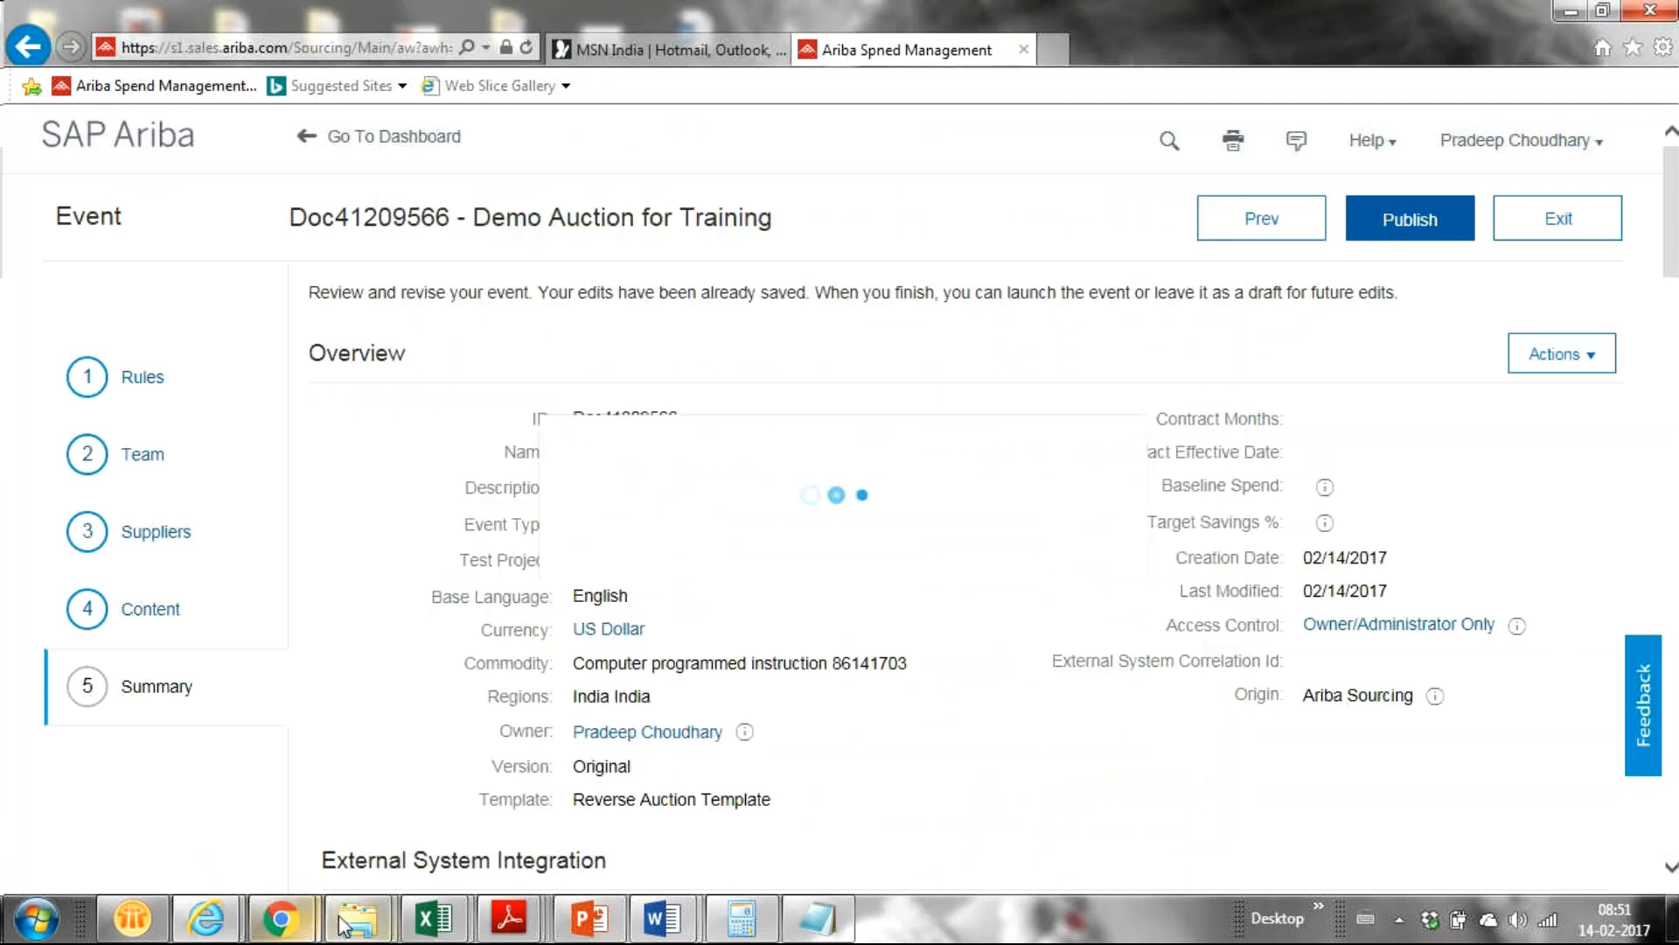
pyautogui.moveTo(281, 919)
pyautogui.click(149, 792)
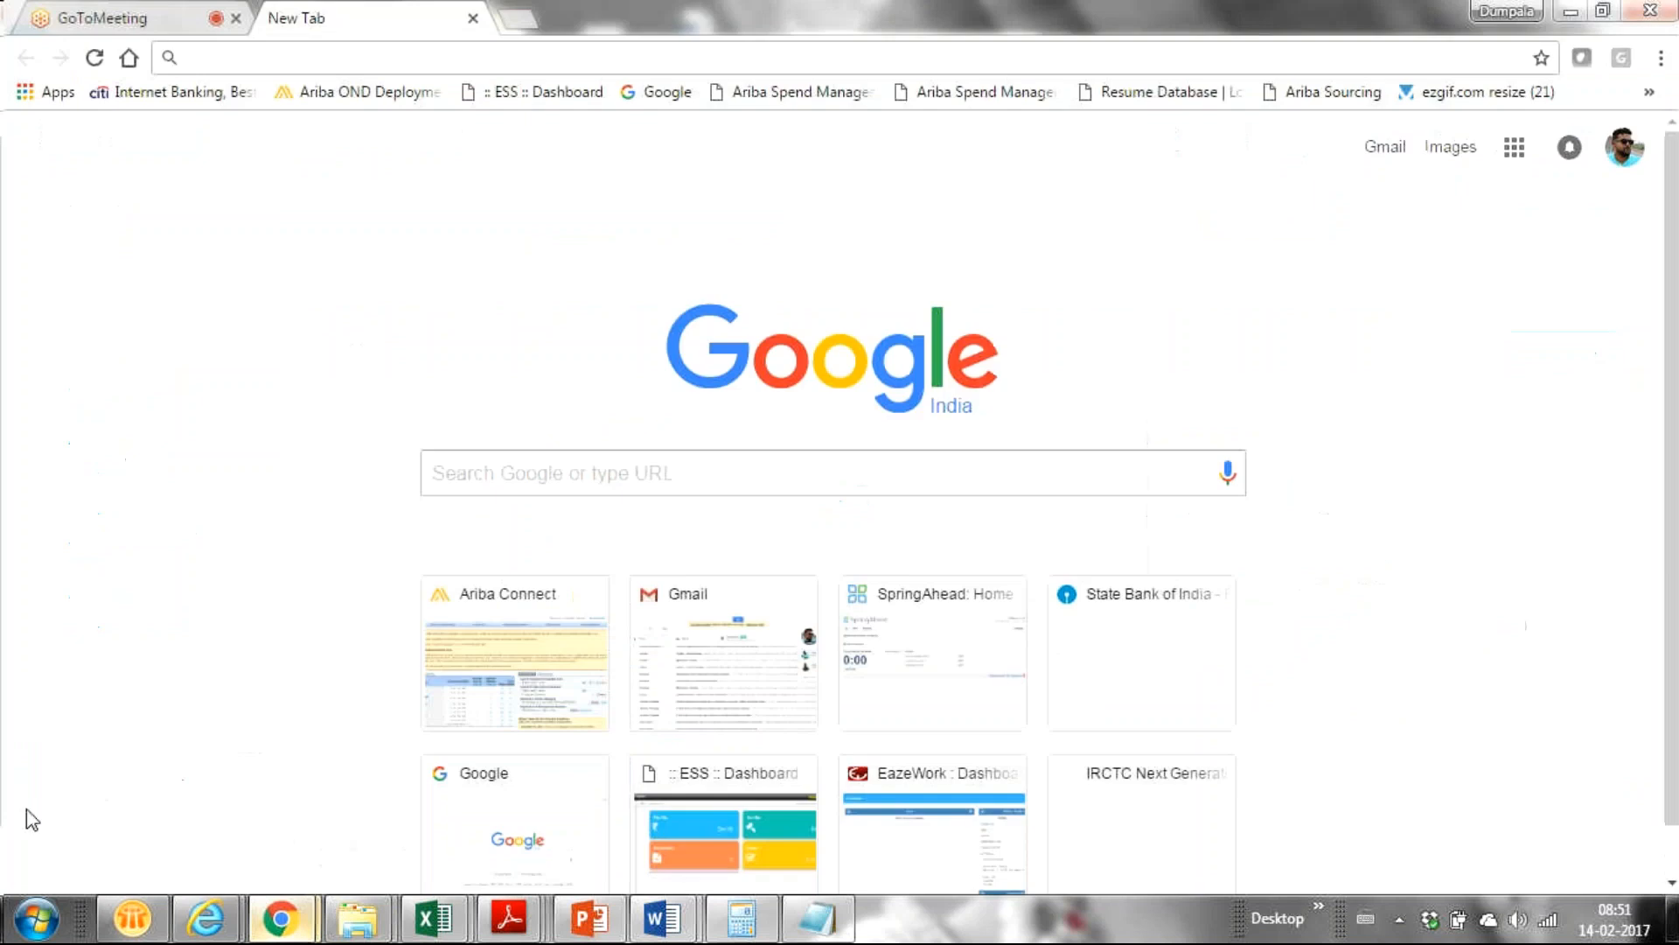
pyautogui.click(502, 56)
pyautogui.hotkey('ctrl', 'v')
pyautogui.press('Return')
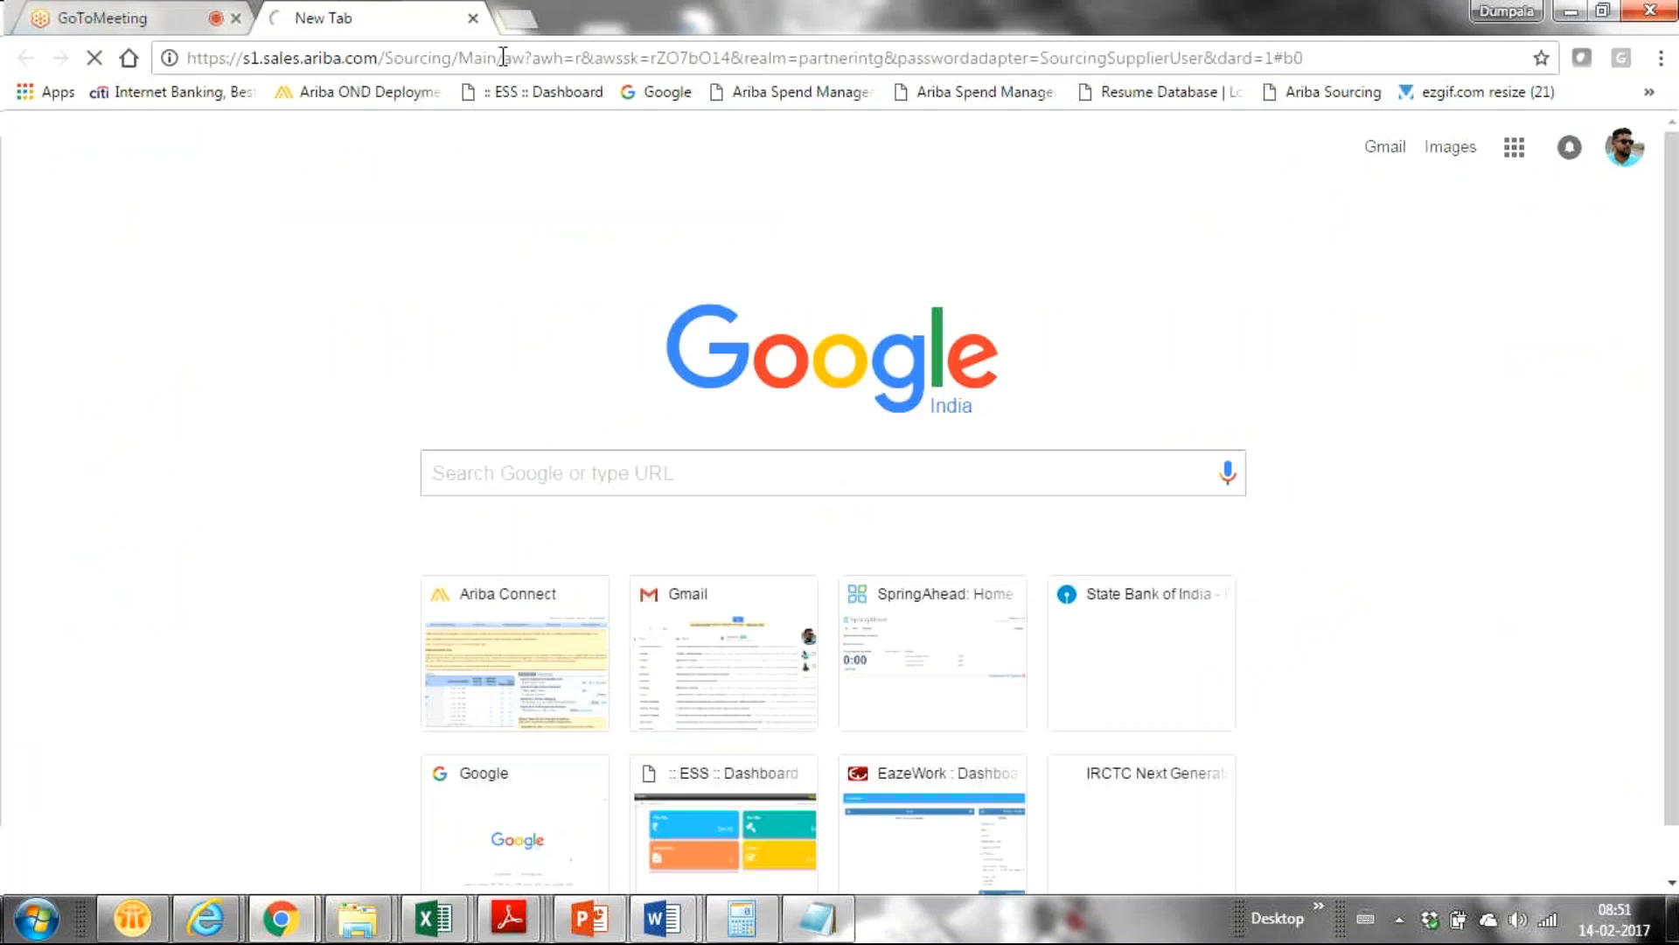
# Open the published event's Bid Console and scroll down to the price chart and Bid History.
pyautogui.click(118, 13)
pyautogui.hotkey('alt', 'Tab')
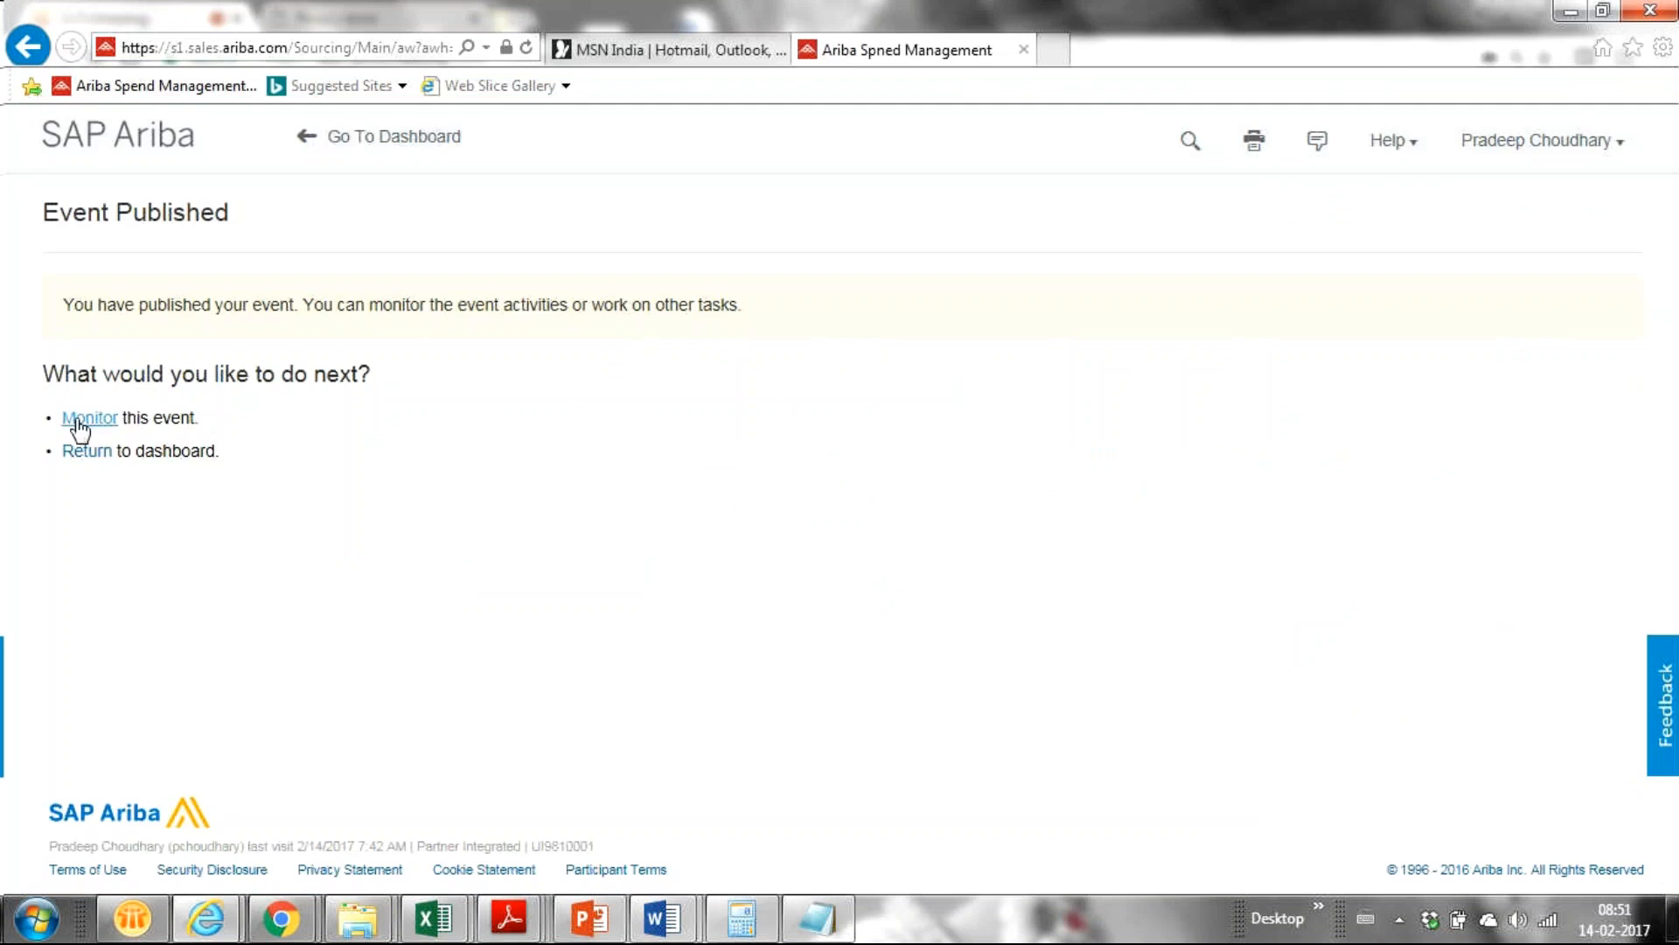
pyautogui.click(79, 420)
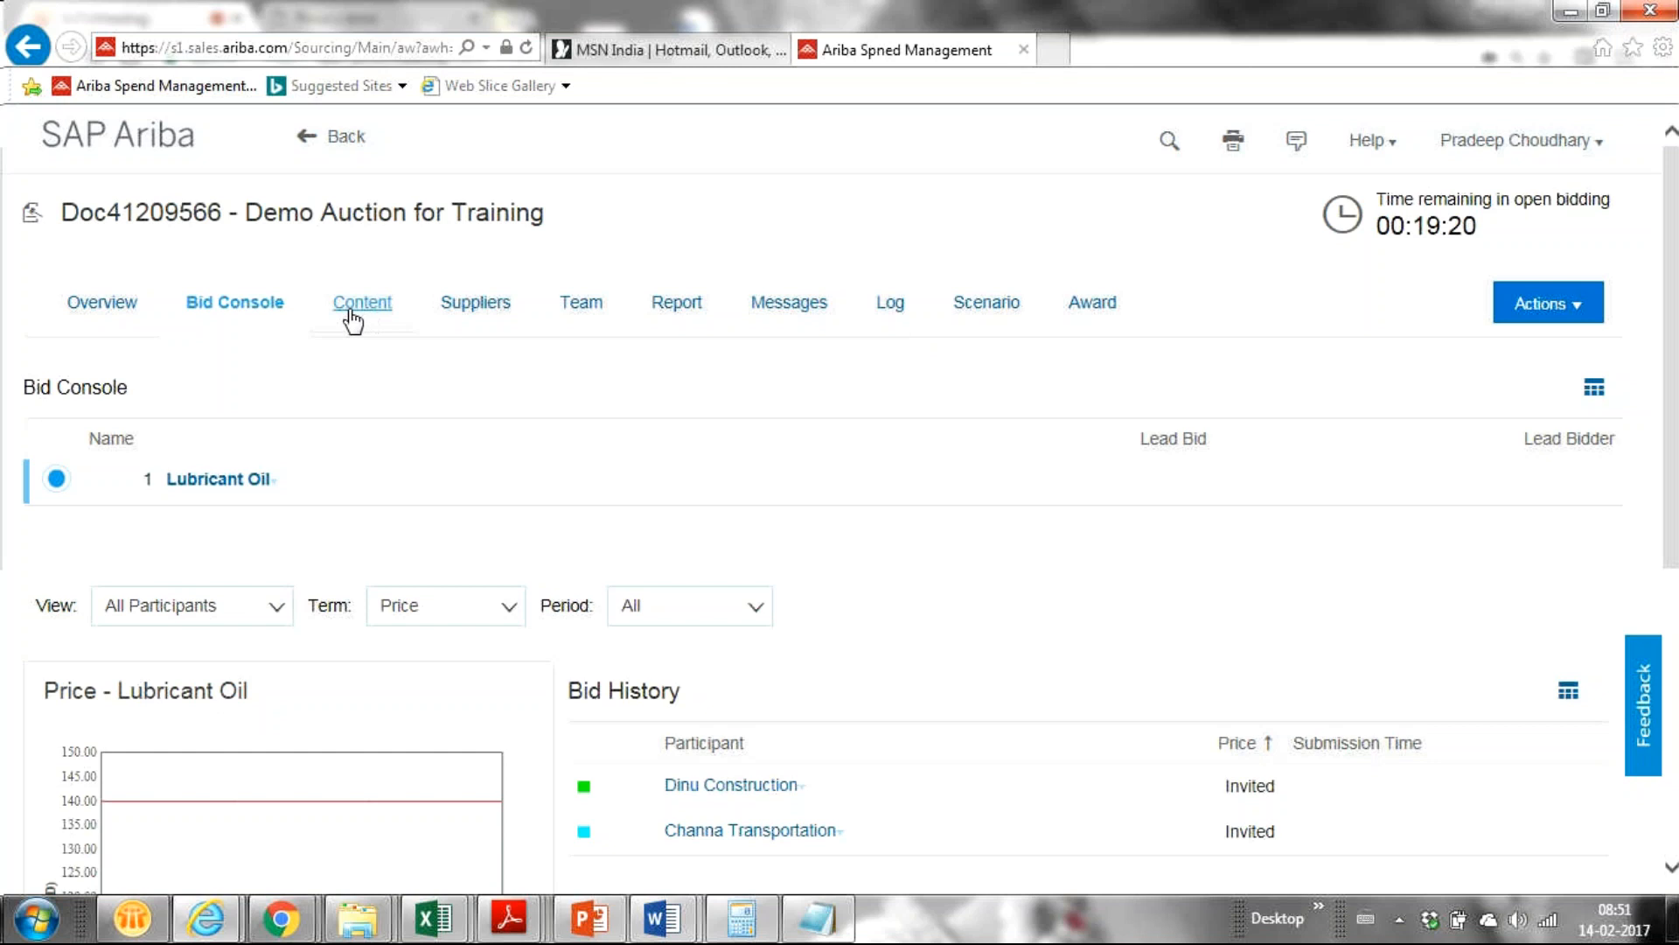
pyautogui.moveTo(1670, 427); pyautogui.dragTo(1560, 585)
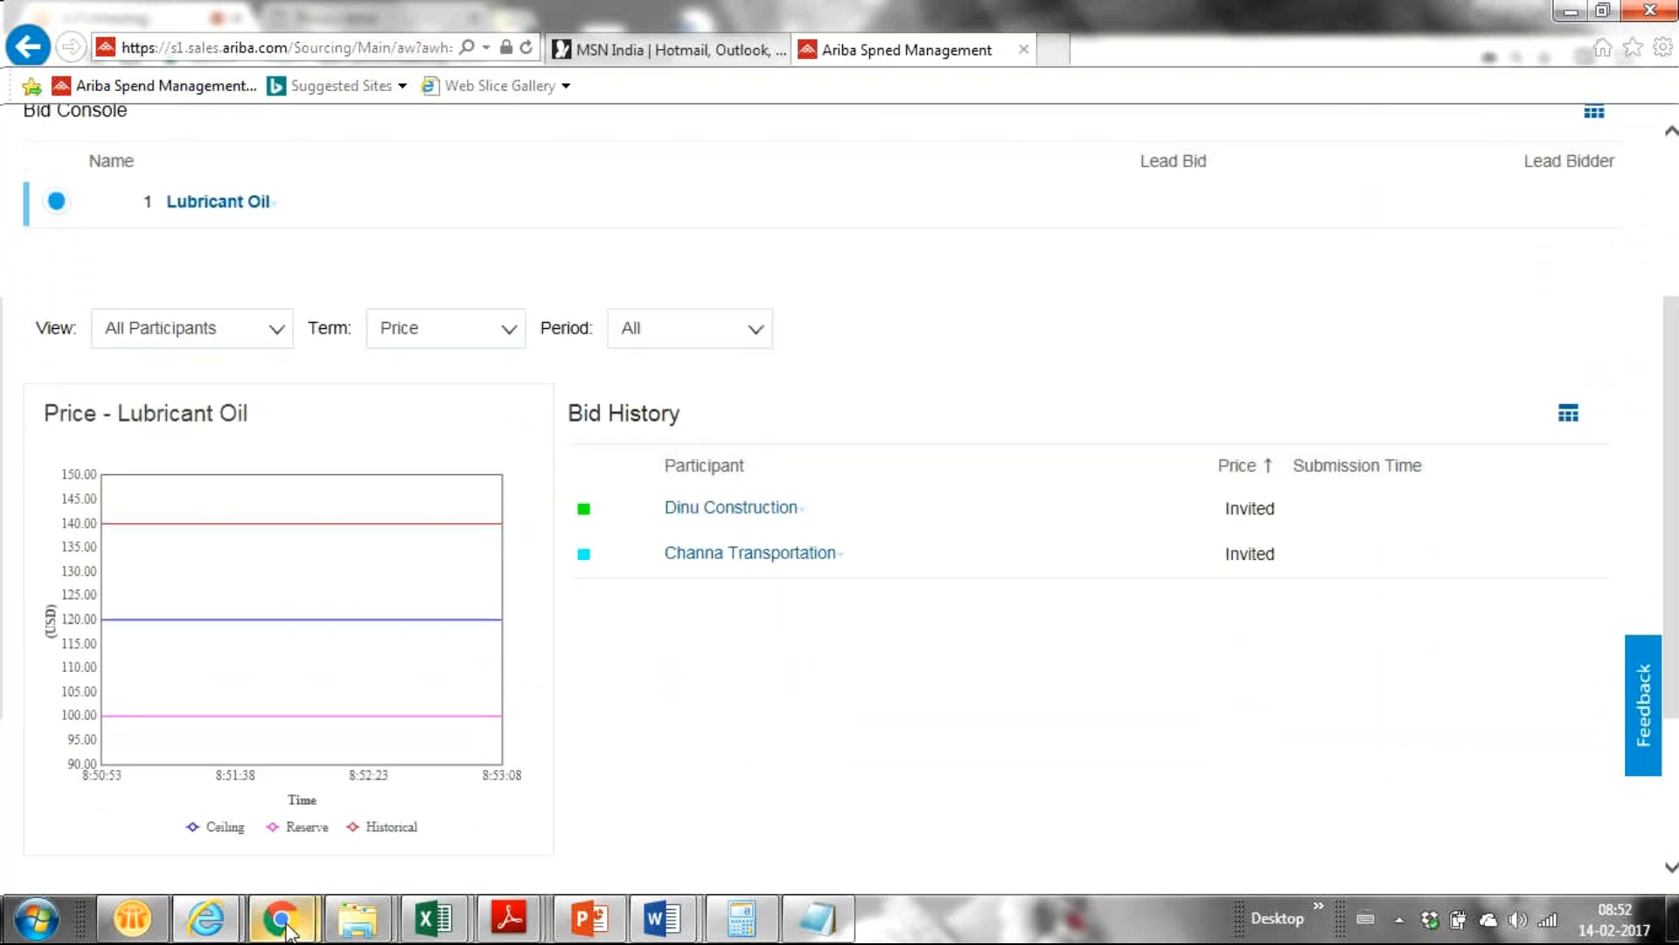
pyautogui.moveTo(286, 932)
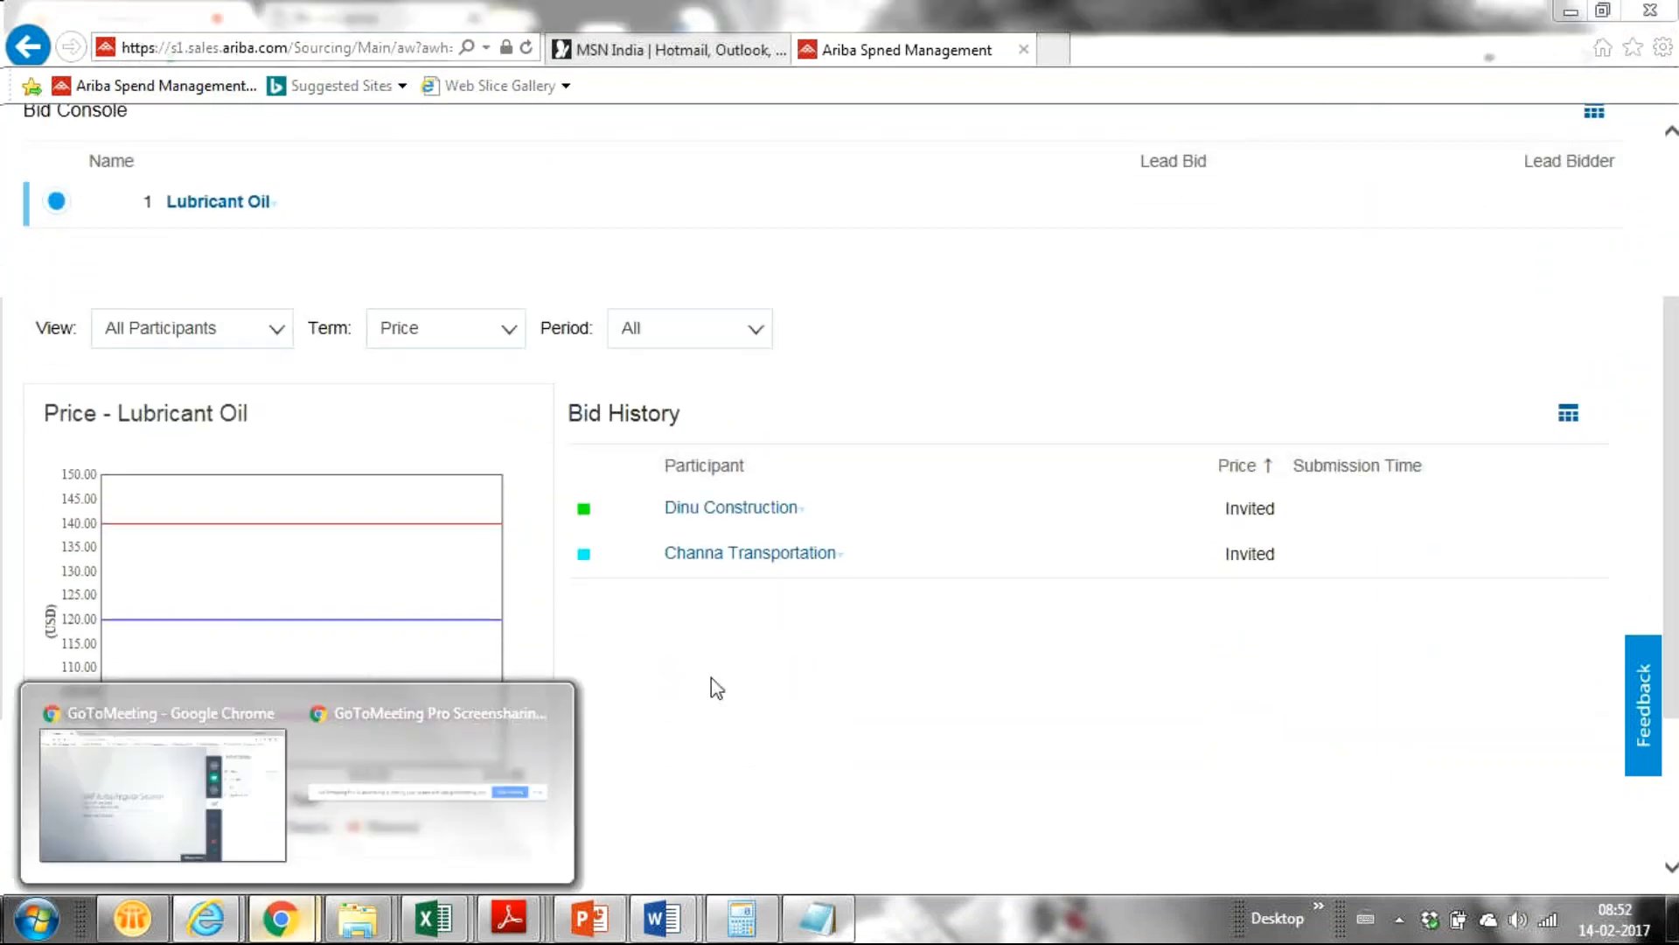
# Leave the Ariba privacy-error page, retry the supplier login URL in a new tab, and close it.
pyautogui.click(163, 790)
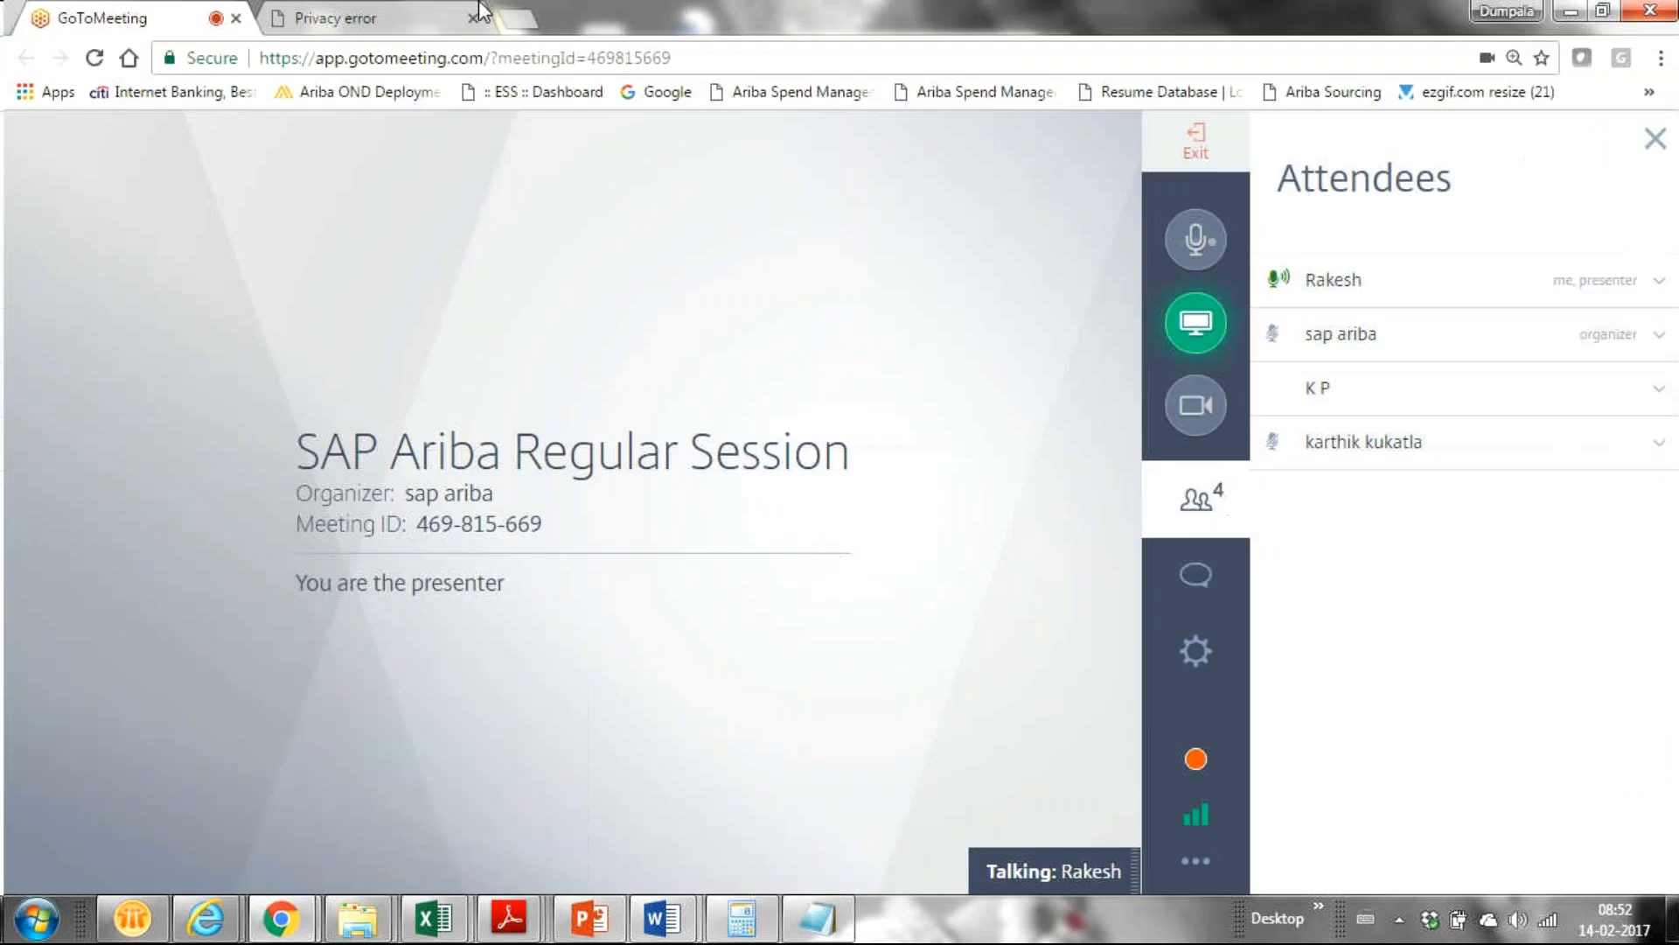
pyautogui.click(411, 12)
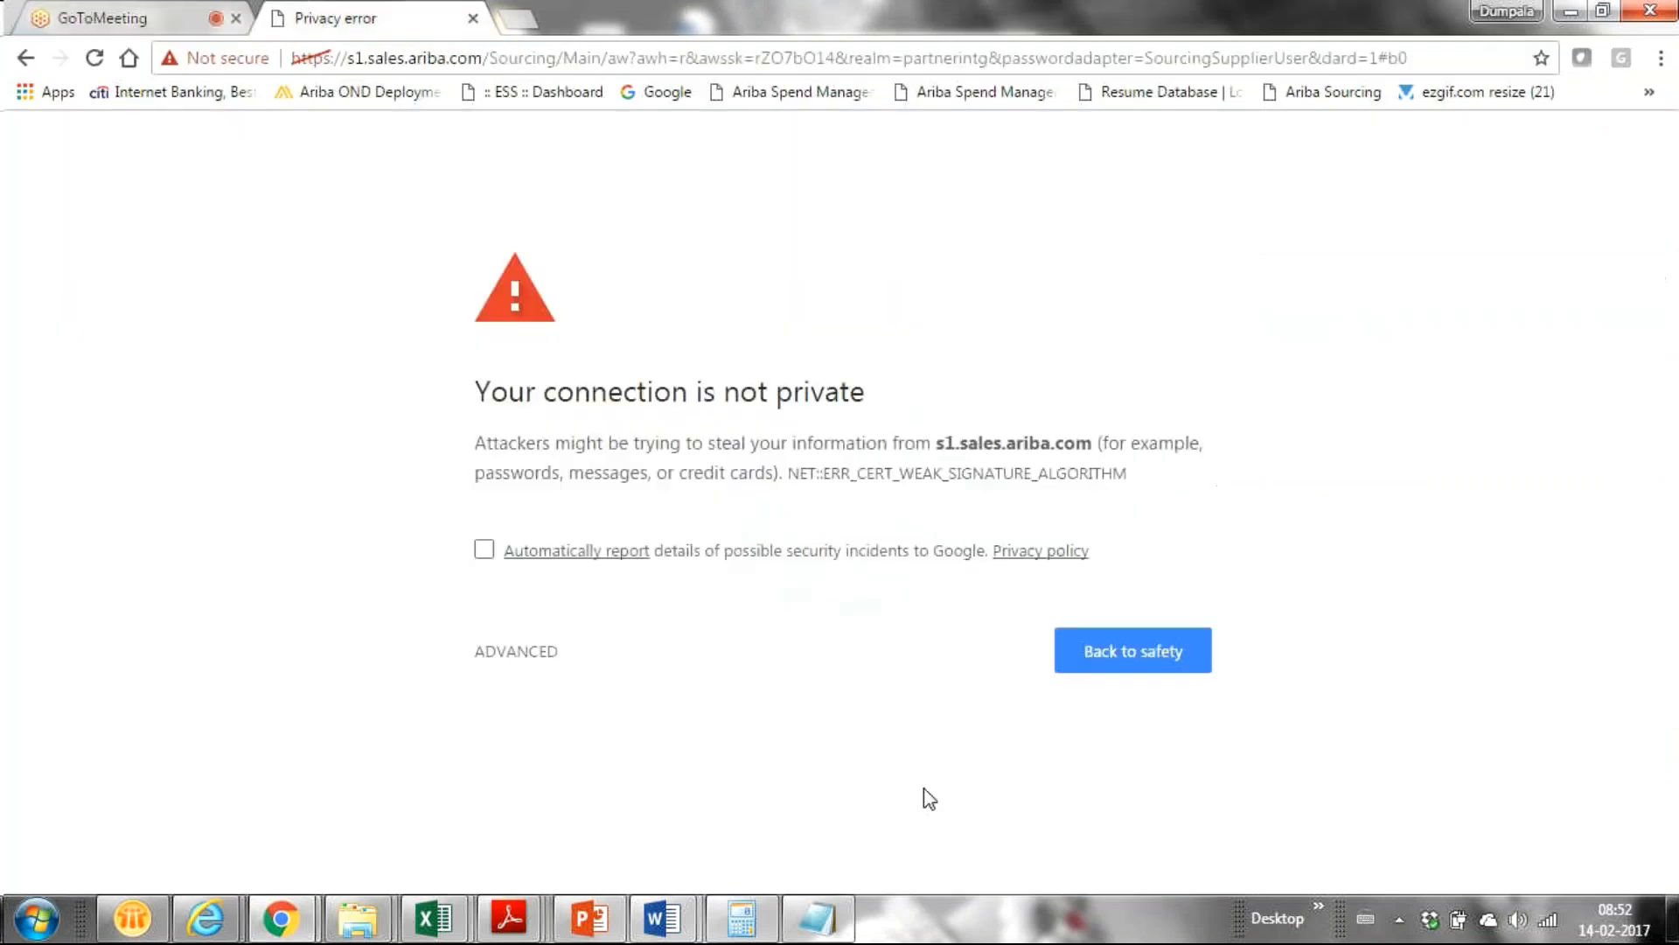
pyautogui.click(1126, 665)
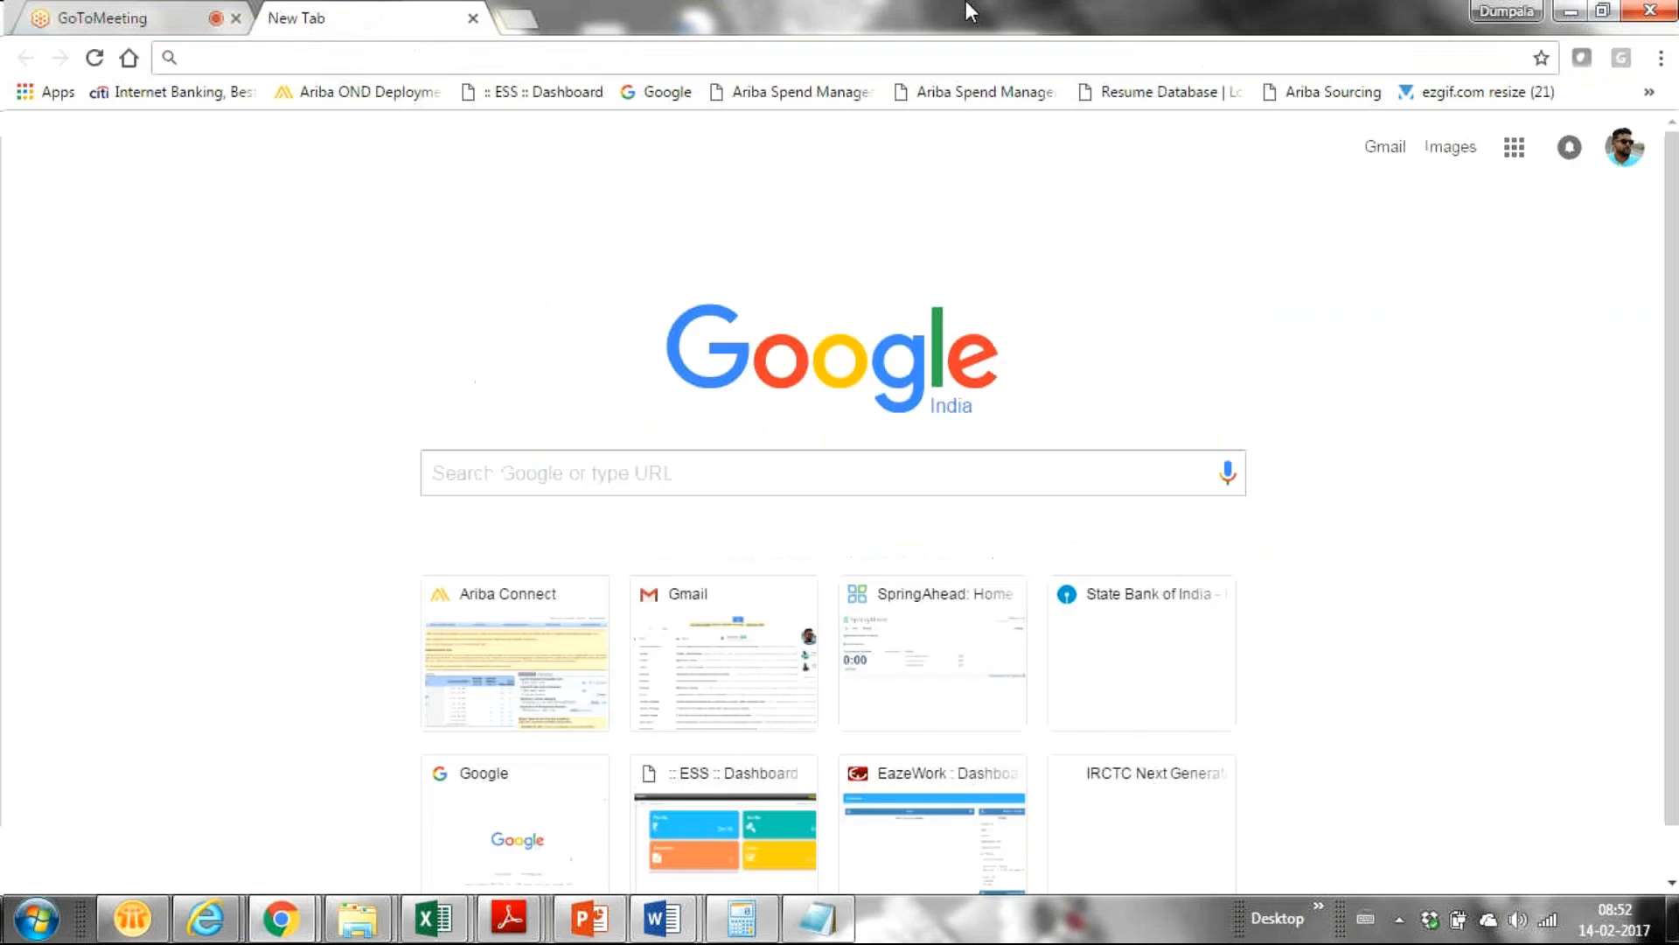
pyautogui.click(472, 17)
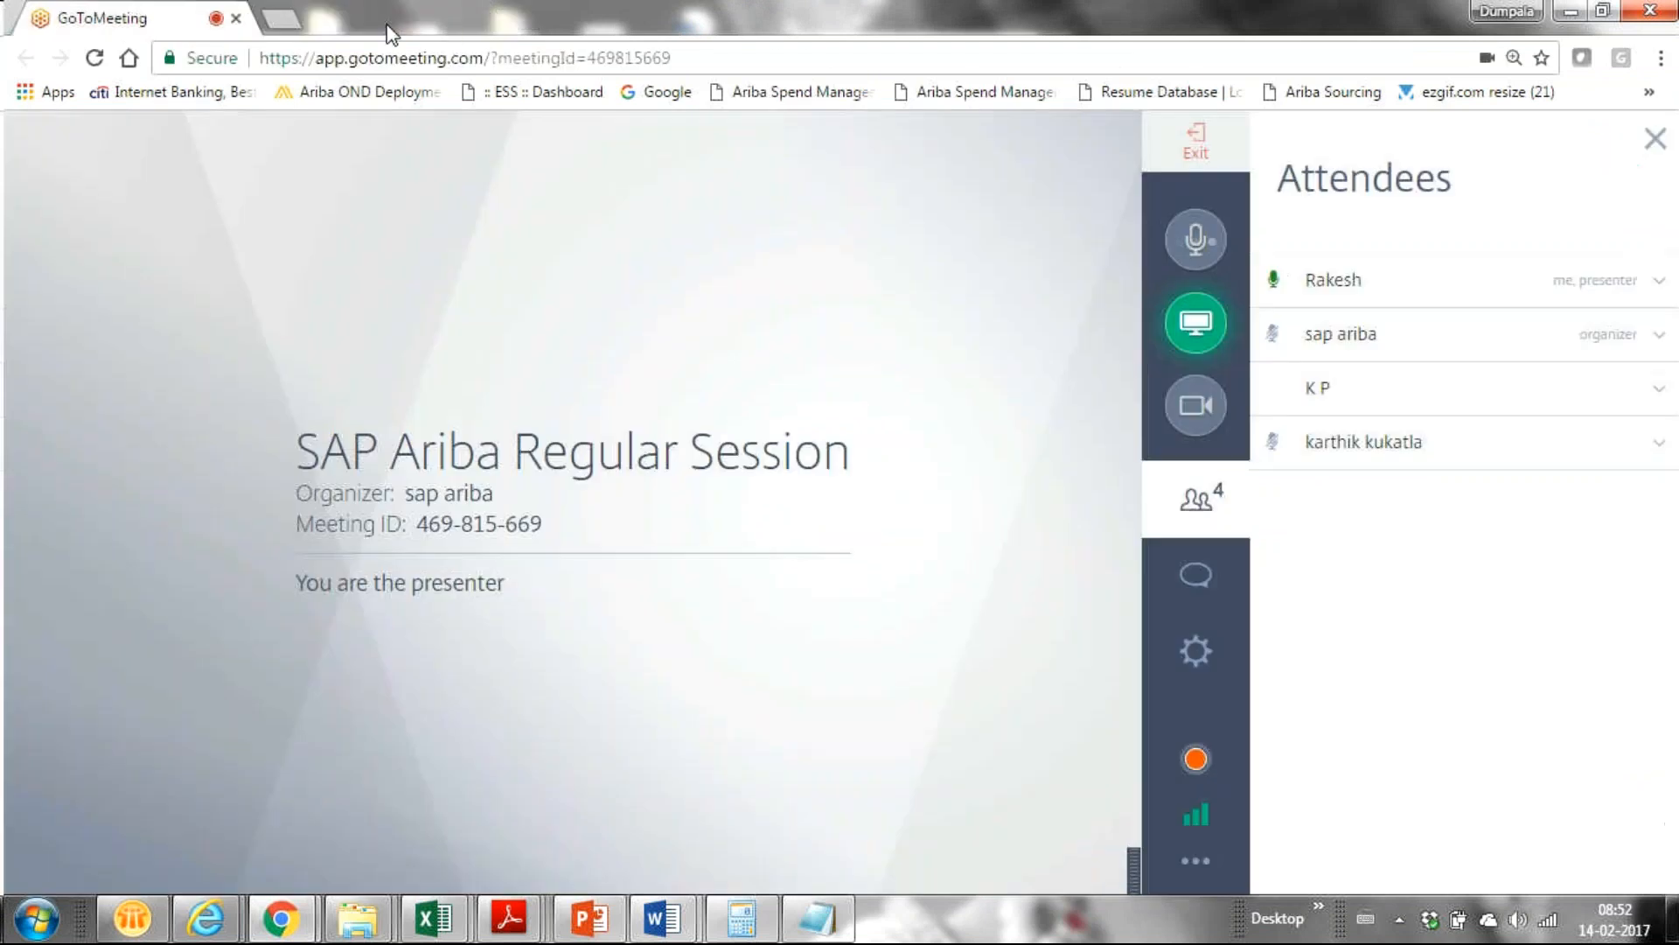
pyautogui.click(280, 18)
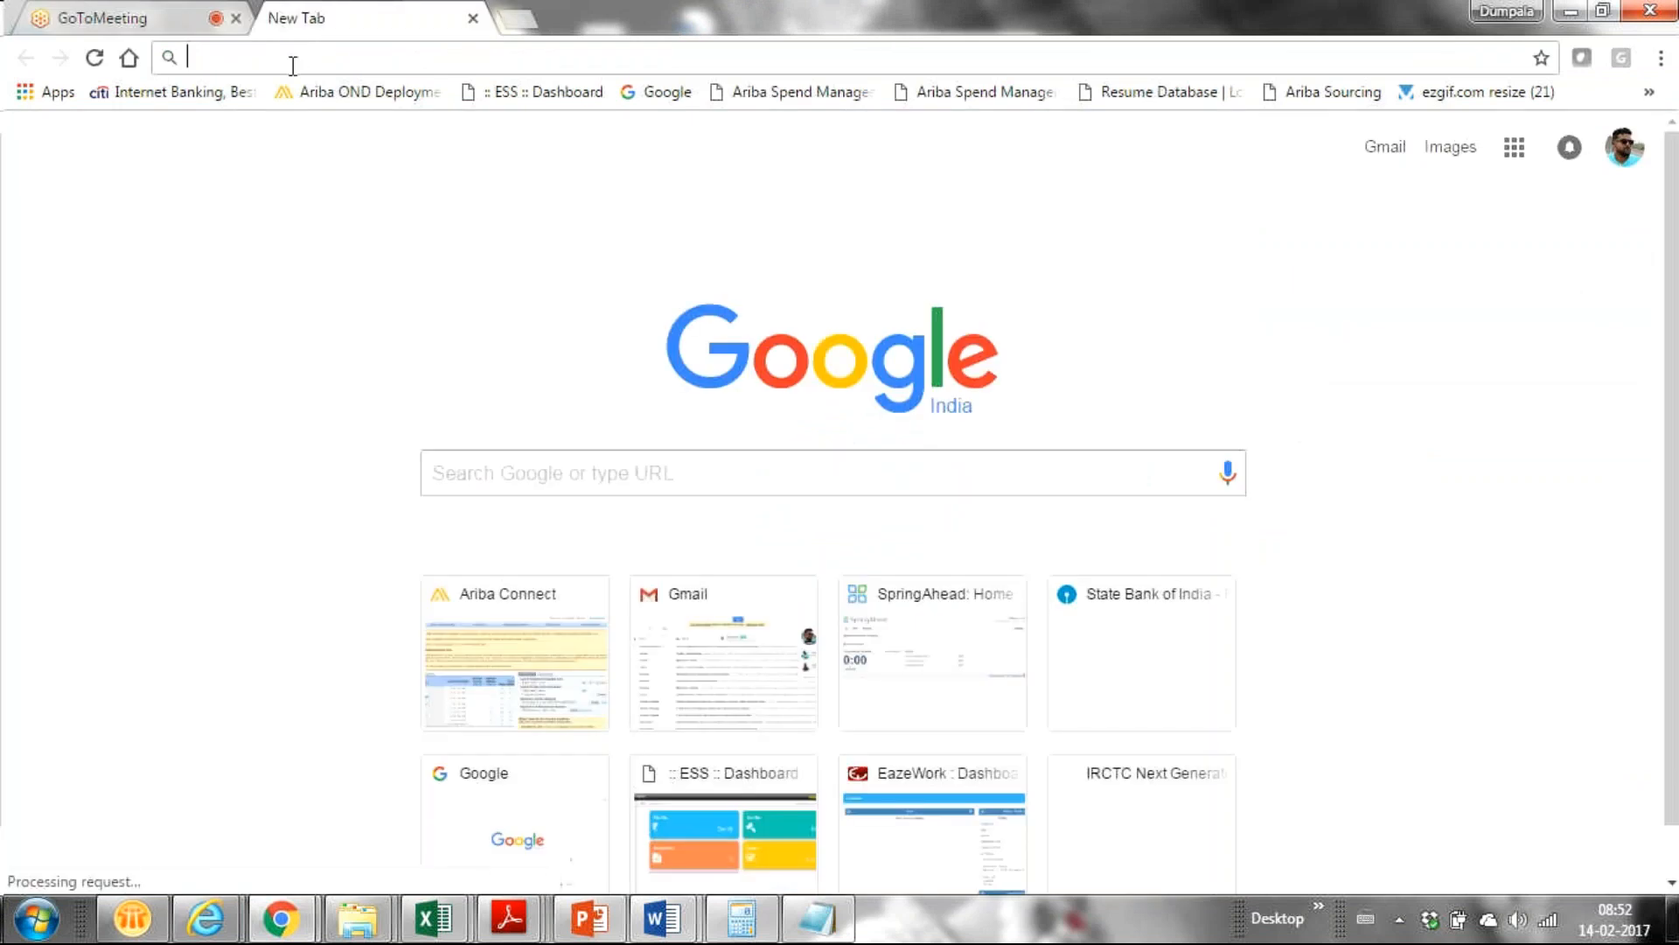
pyautogui.hotkey('ctrl', 'v')
pyautogui.press('Return')
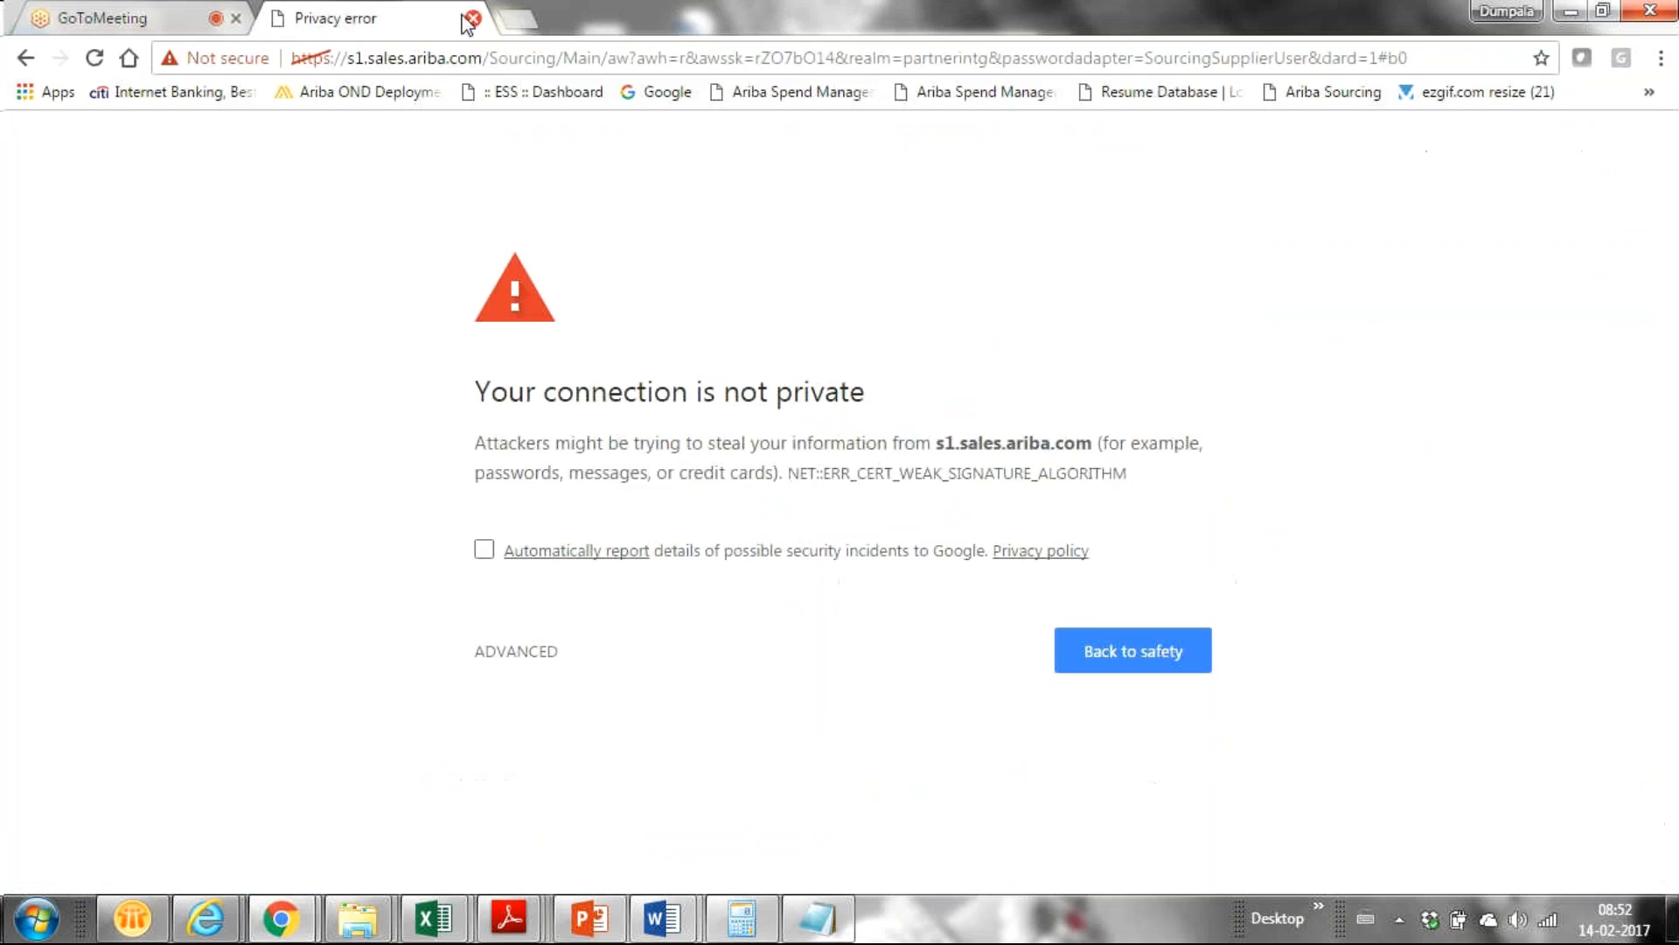
pyautogui.hotkey('ctrl', 'w')
pyautogui.moveTo(206, 923)
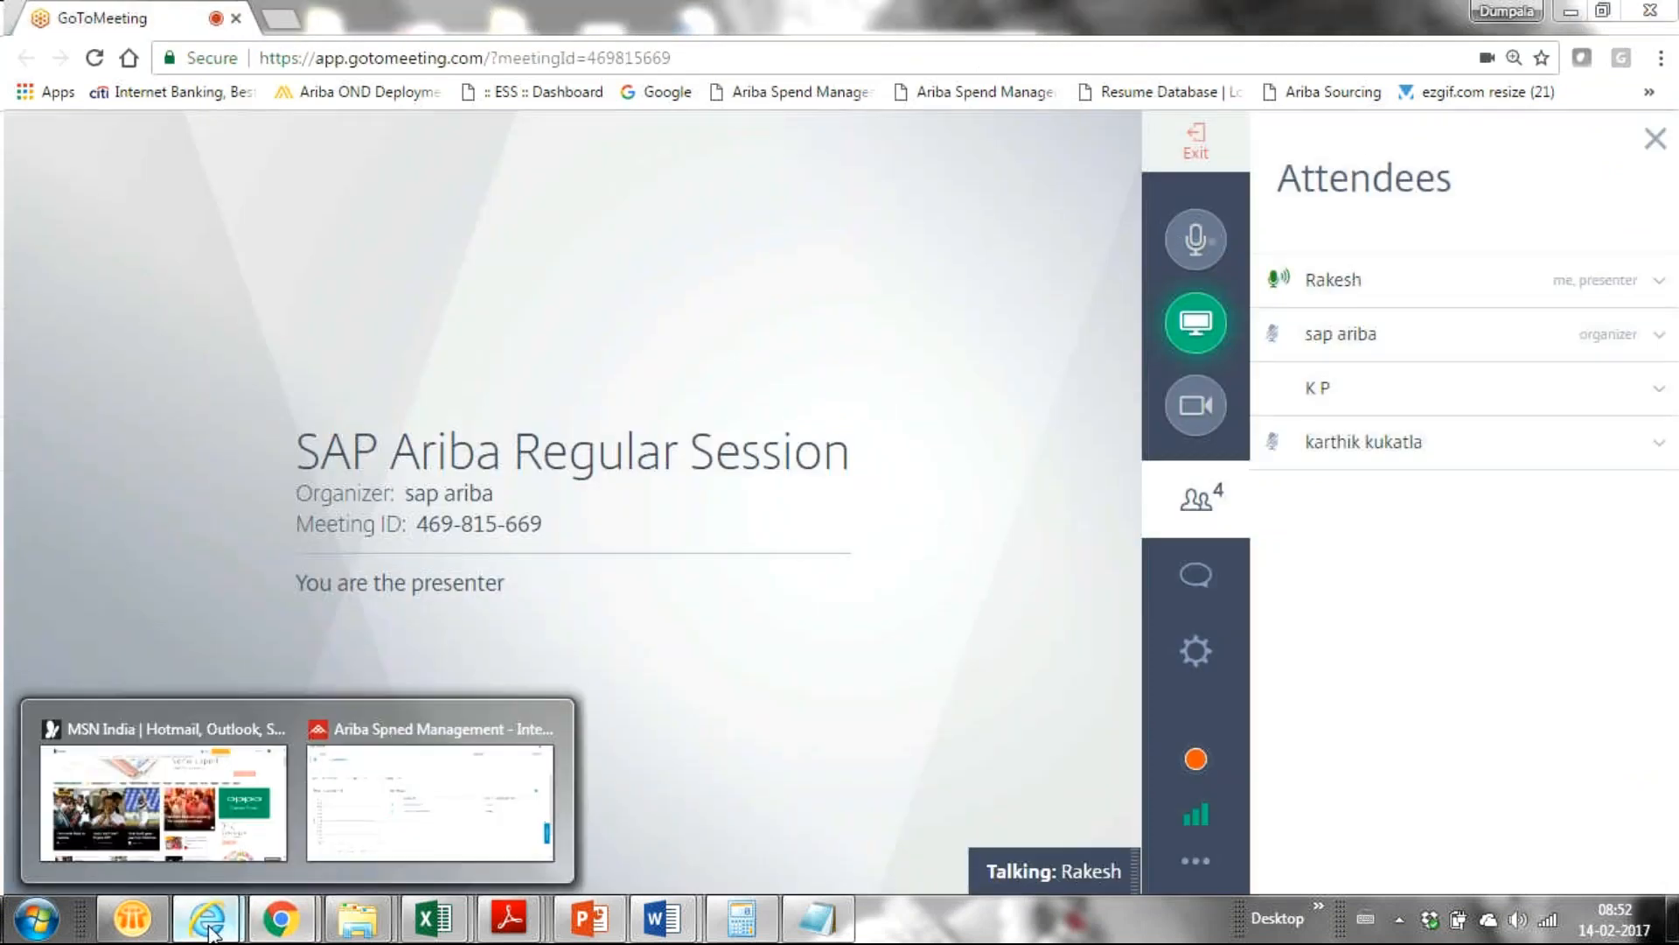
pyautogui.click(464, 819)
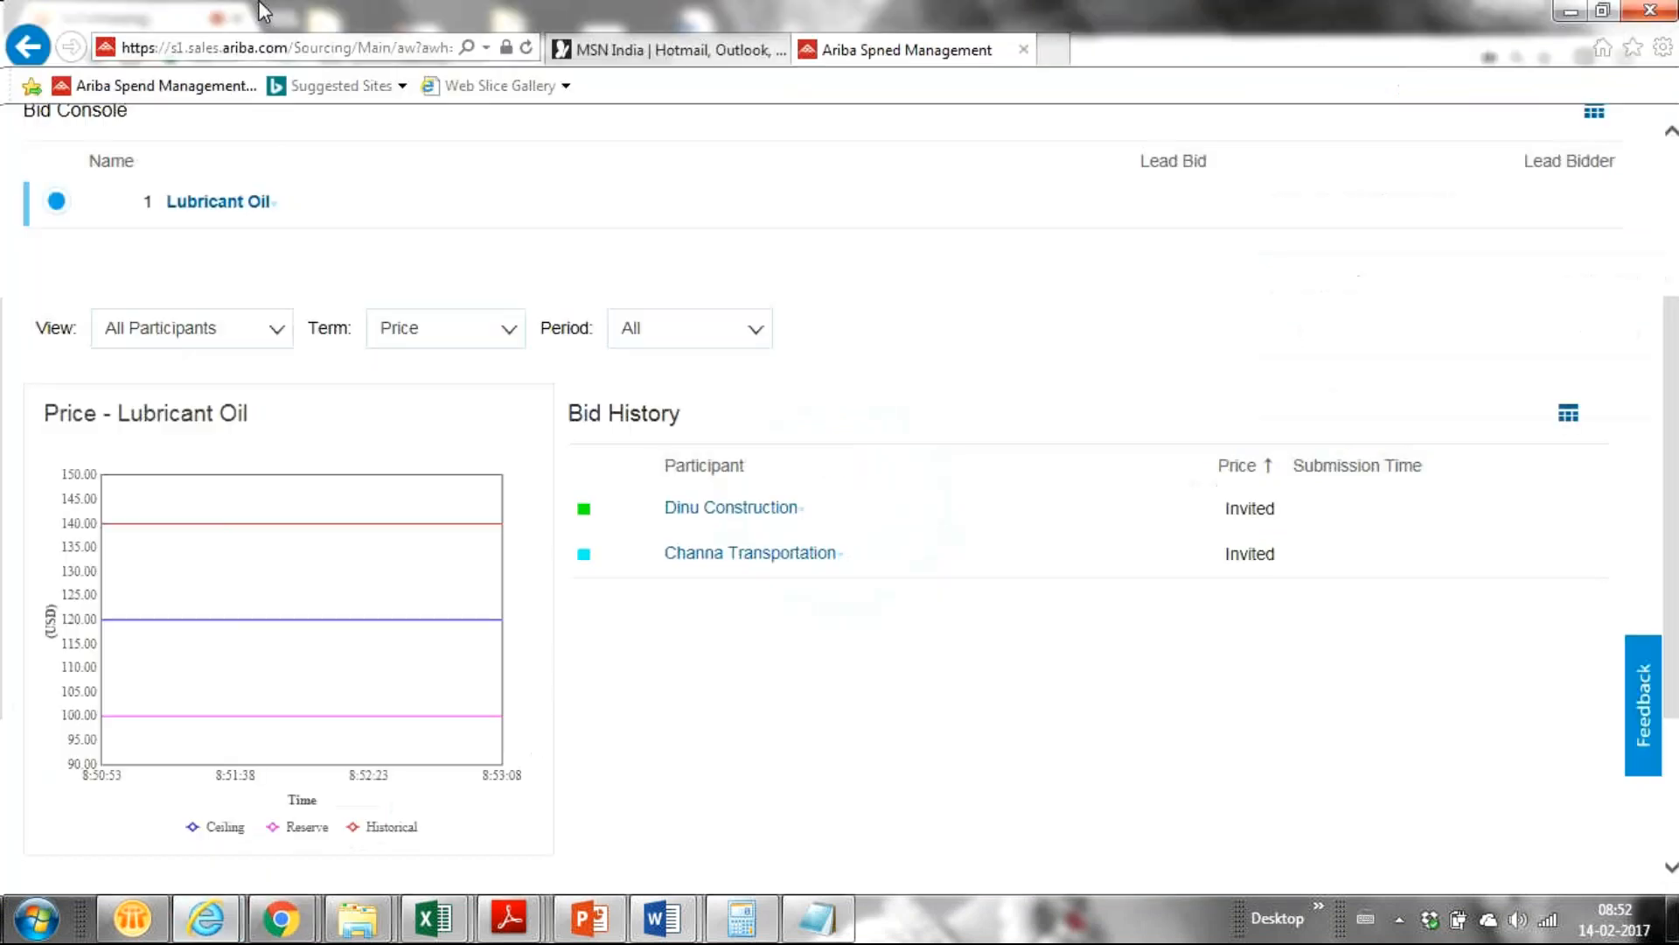
pyautogui.click(1055, 53)
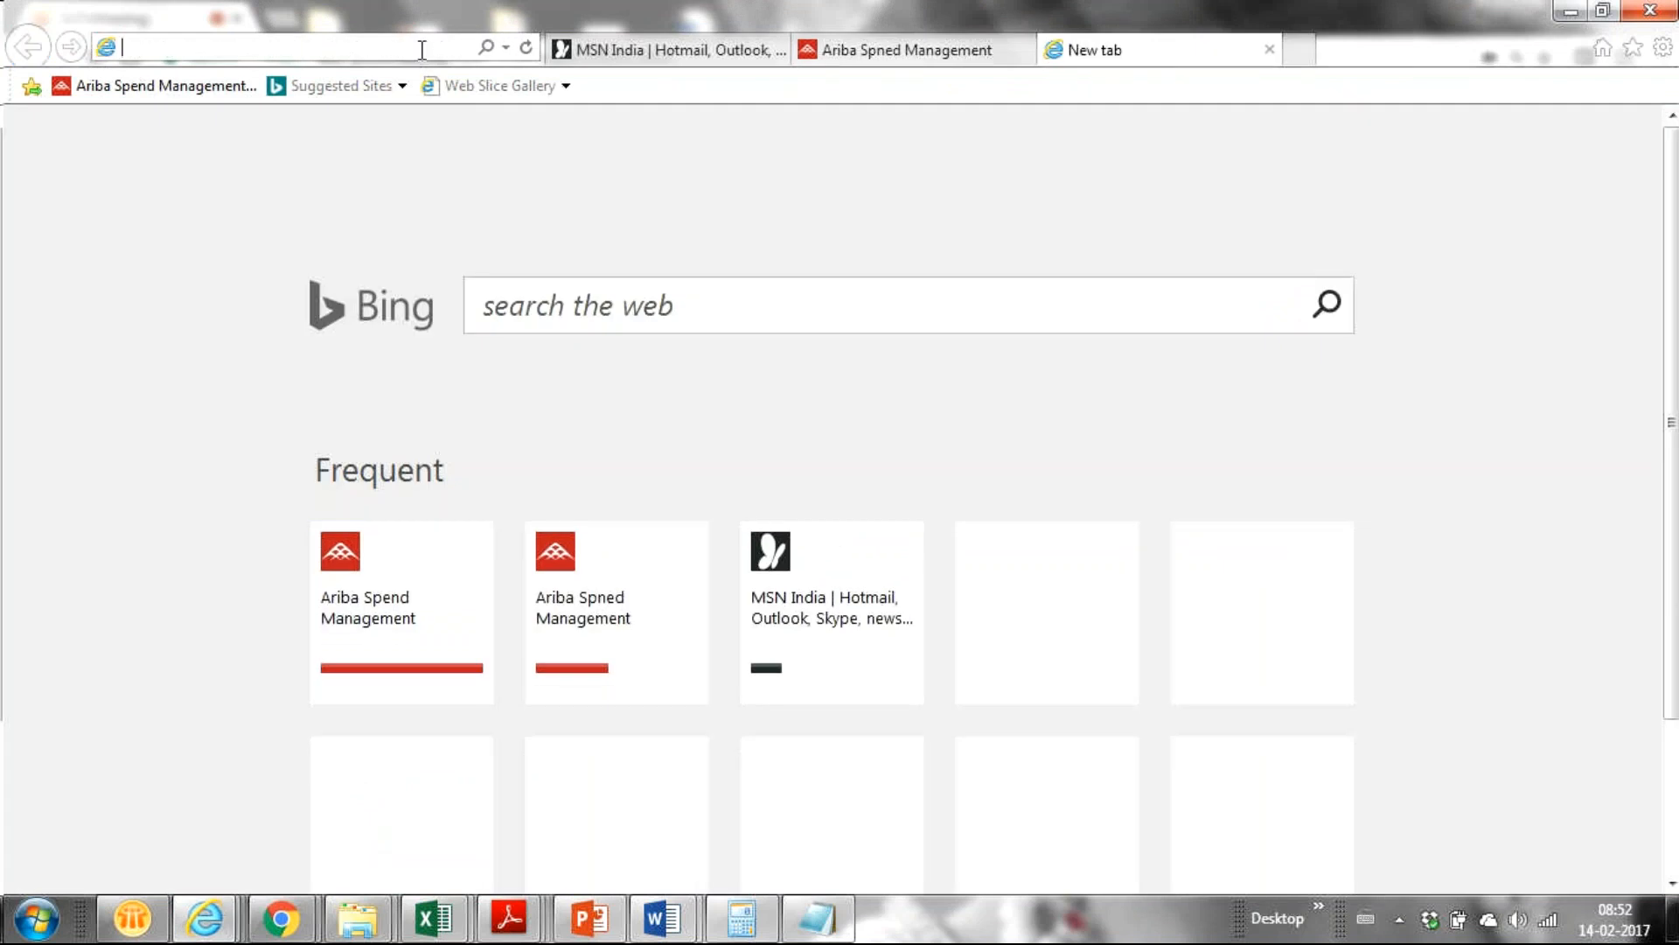
pyautogui.hotkey('ctrl', 'v')
pyautogui.press('Return')
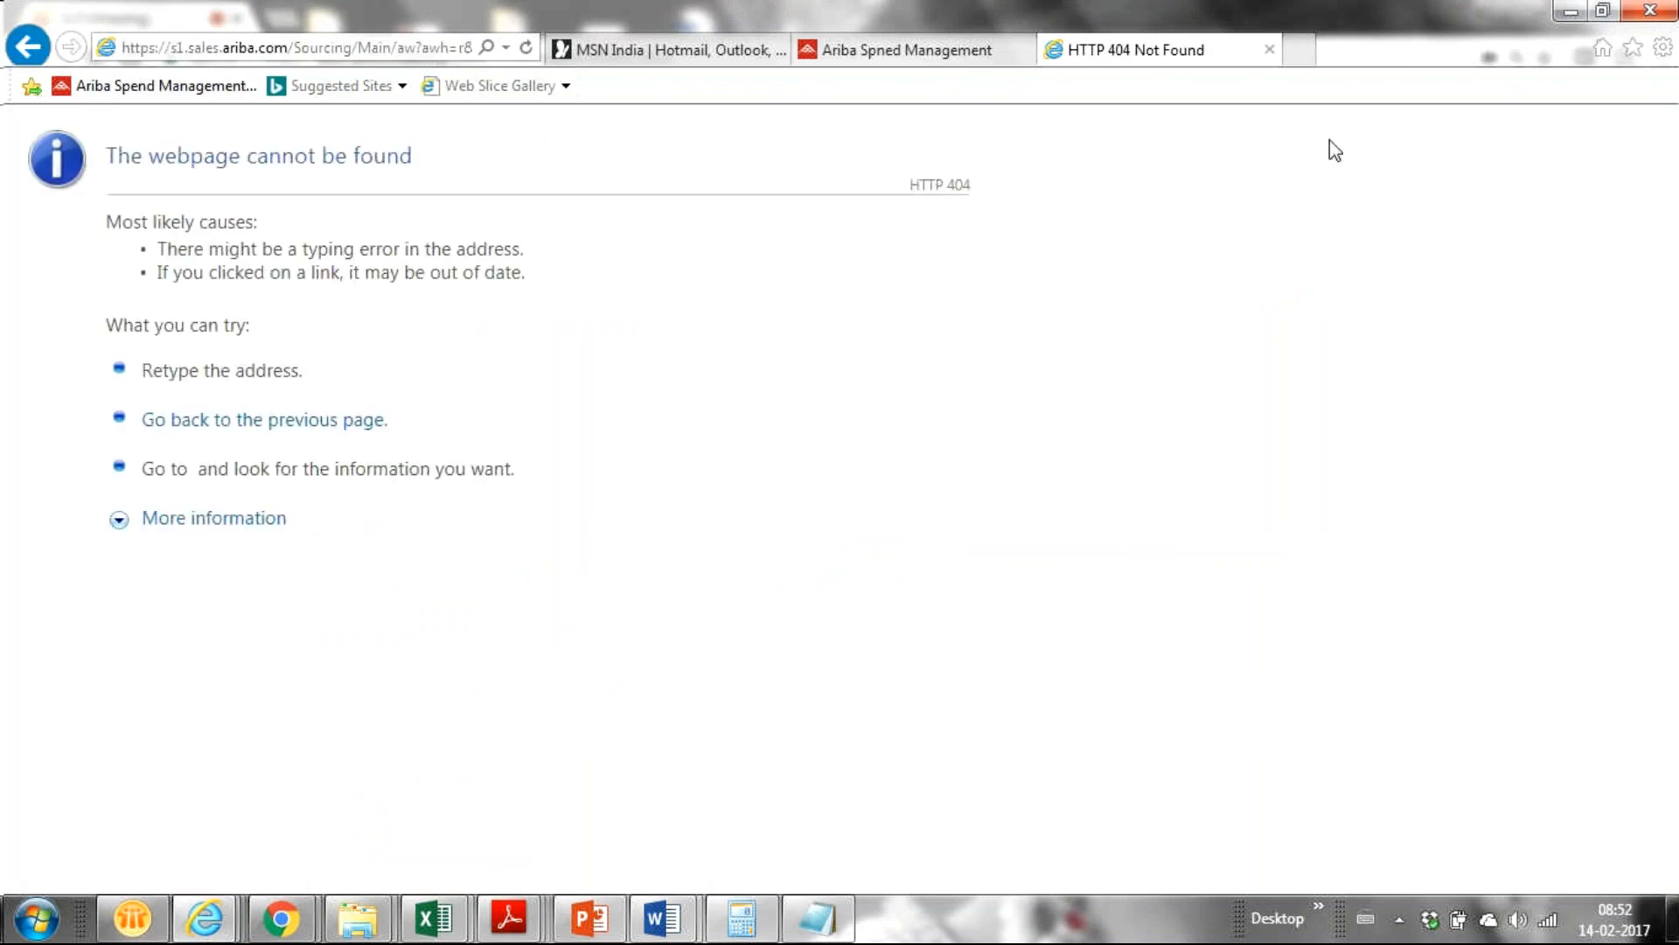
pyautogui.click(1270, 50)
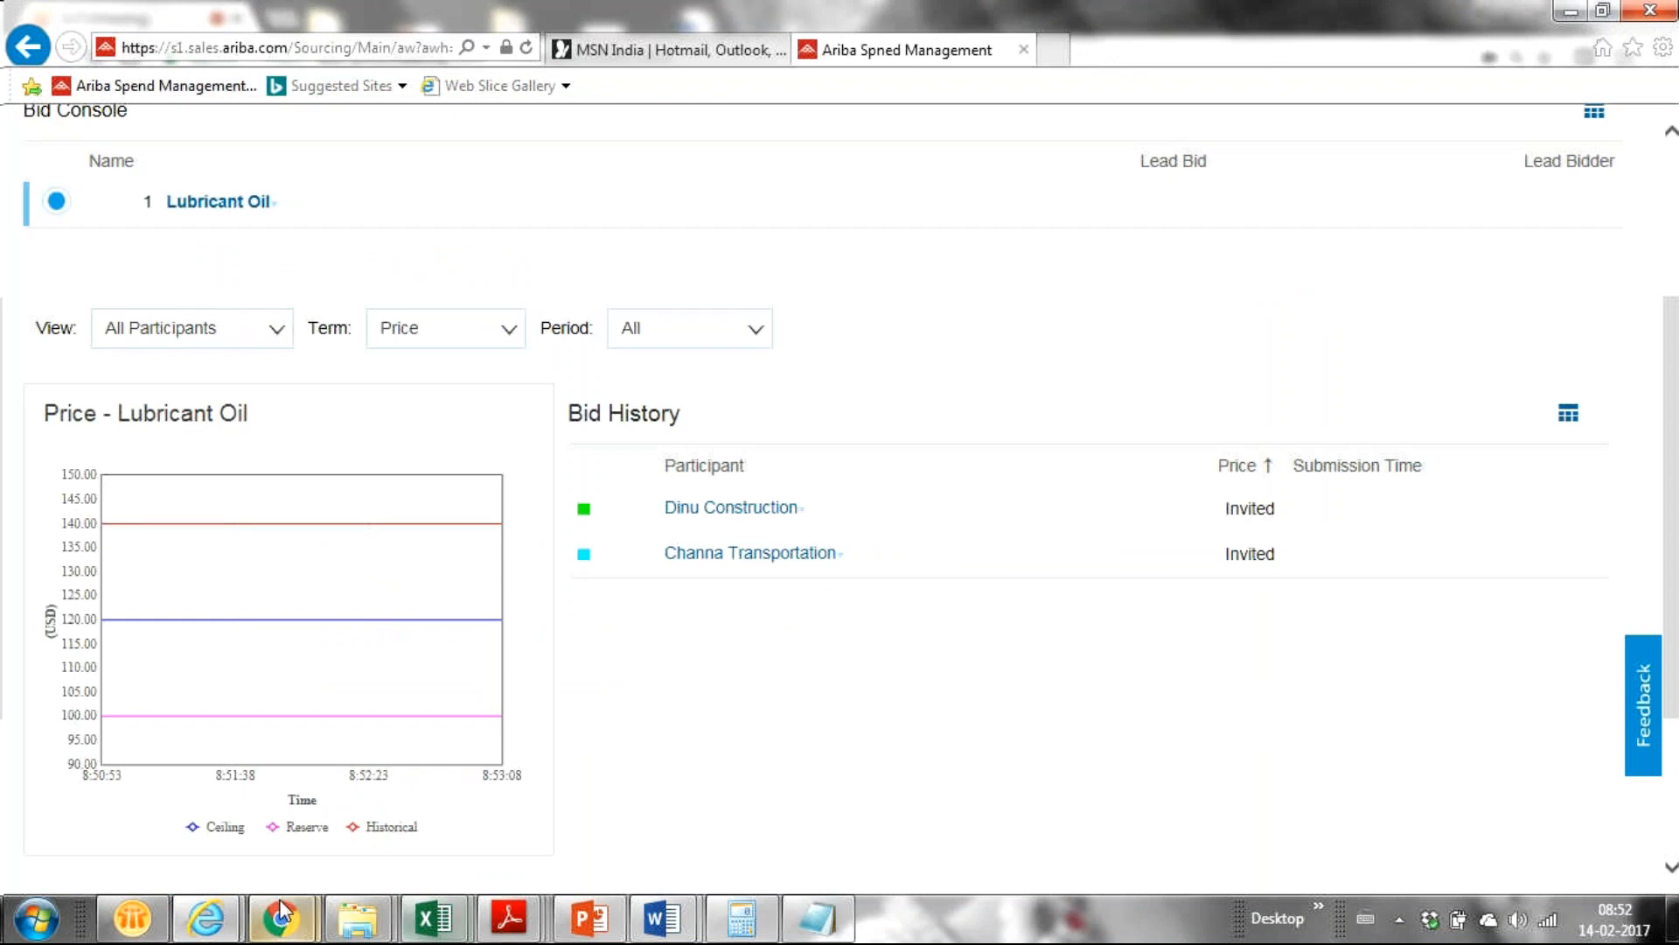
pyautogui.moveTo(277, 918)
pyautogui.click(70, 807)
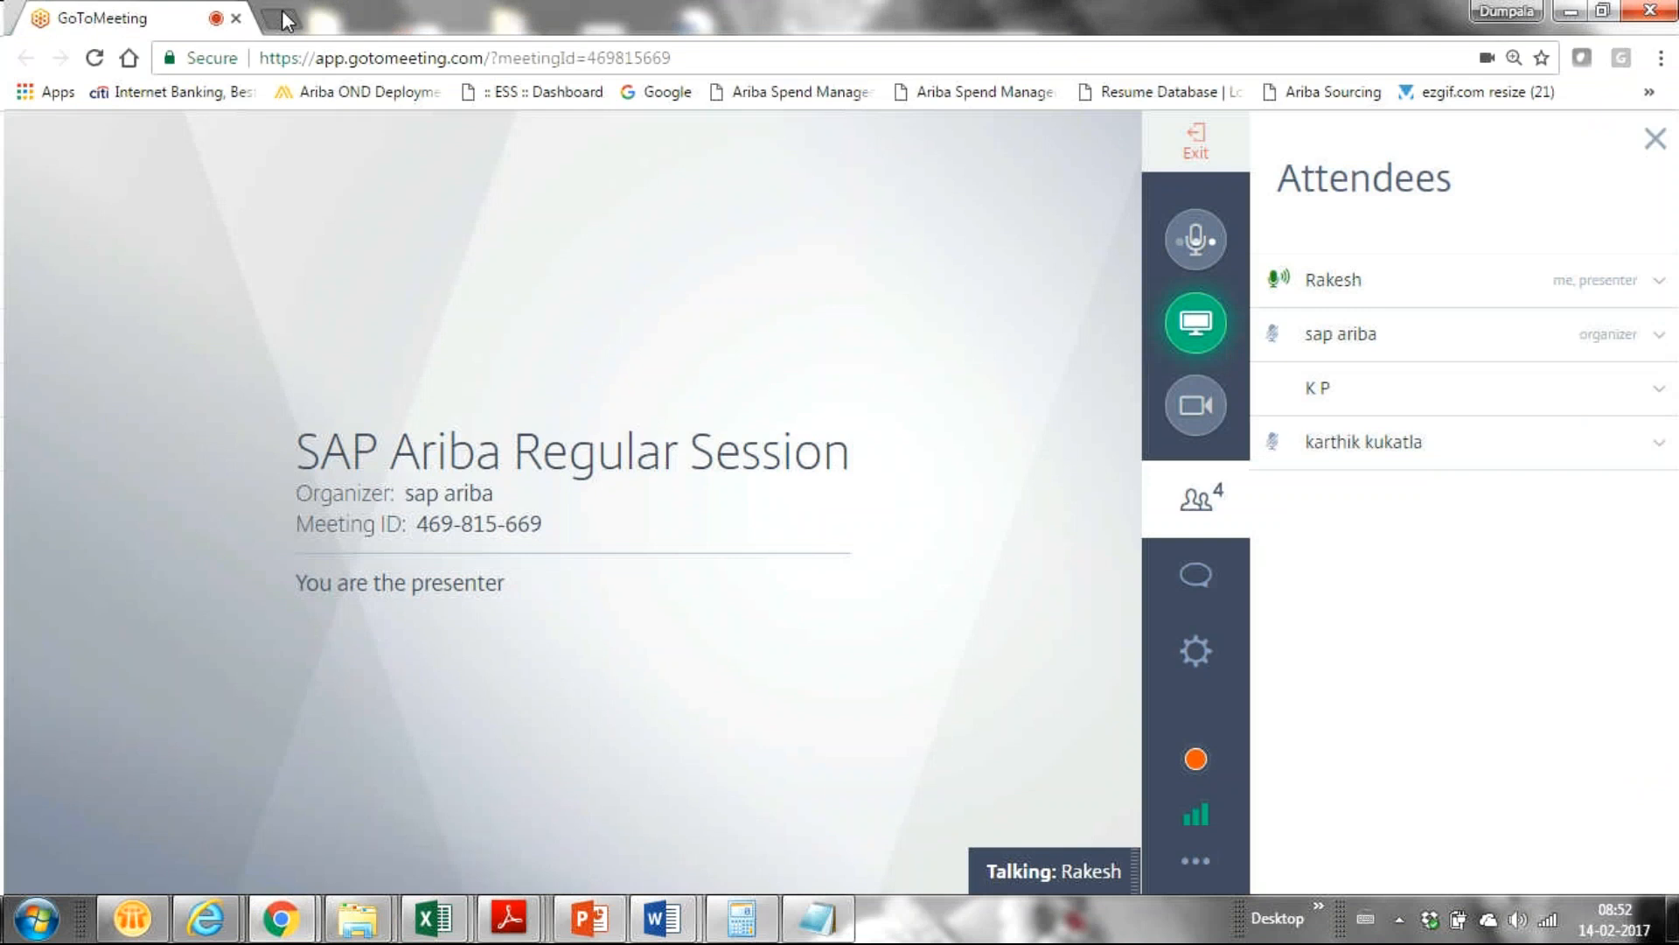
# Open a blank Chrome tab and bring Running Short Notes forward with the supplier login URL visible.
pyautogui.click(281, 18)
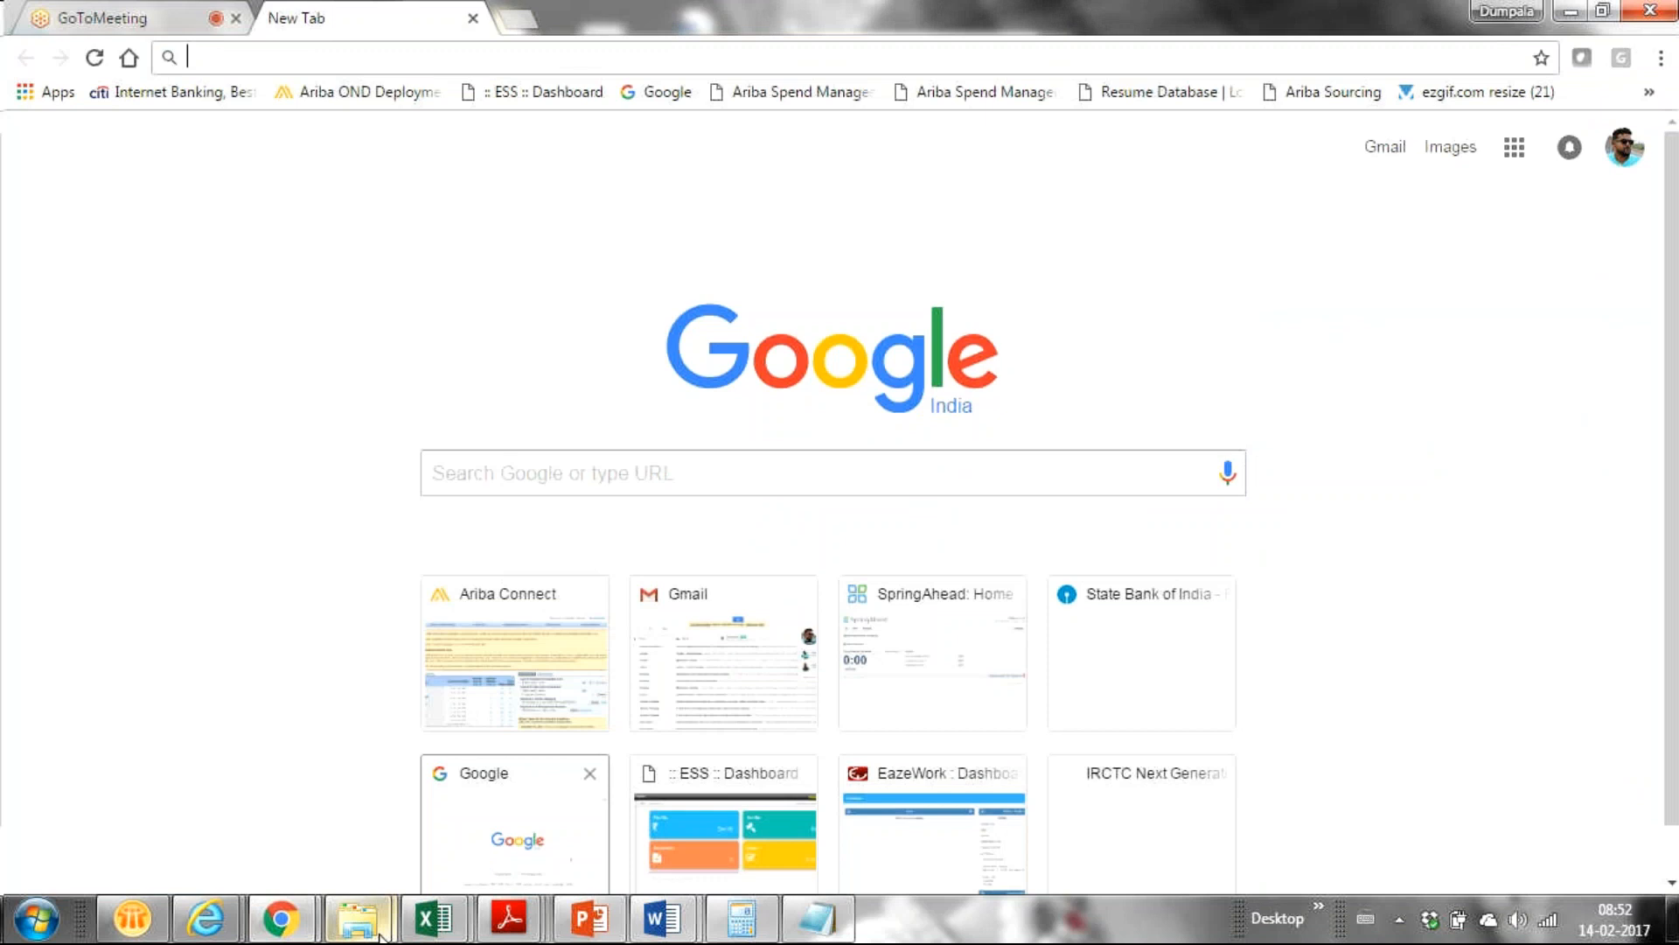
pyautogui.moveTo(210, 927)
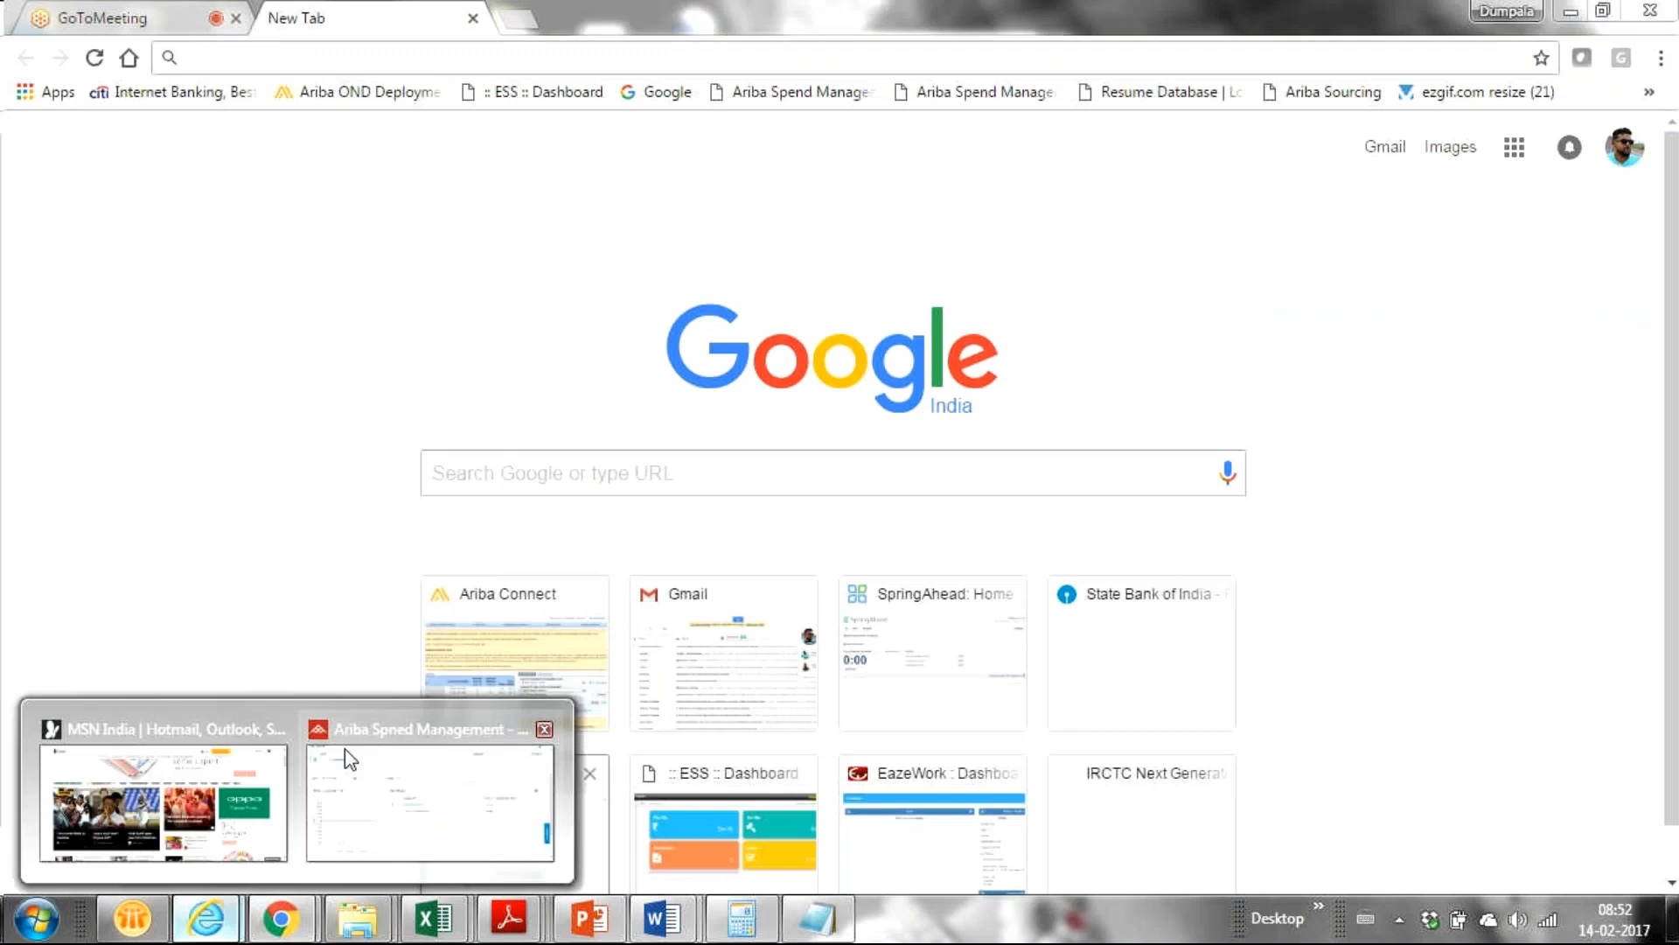
pyautogui.moveTo(423, 828)
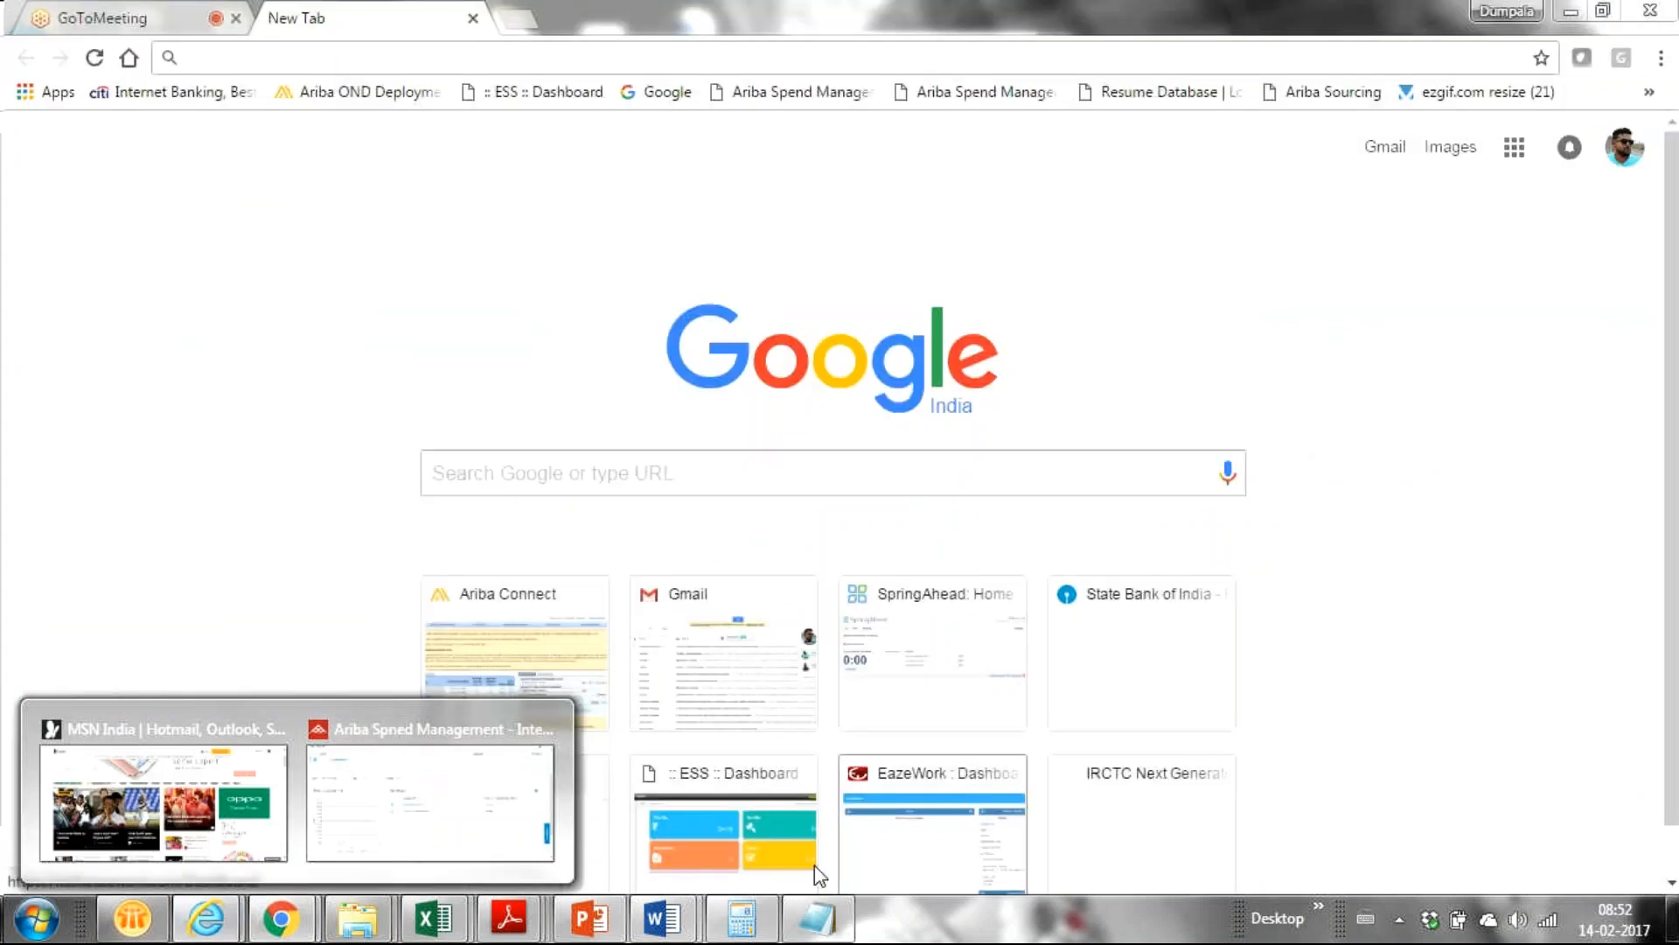
pyautogui.click(794, 921)
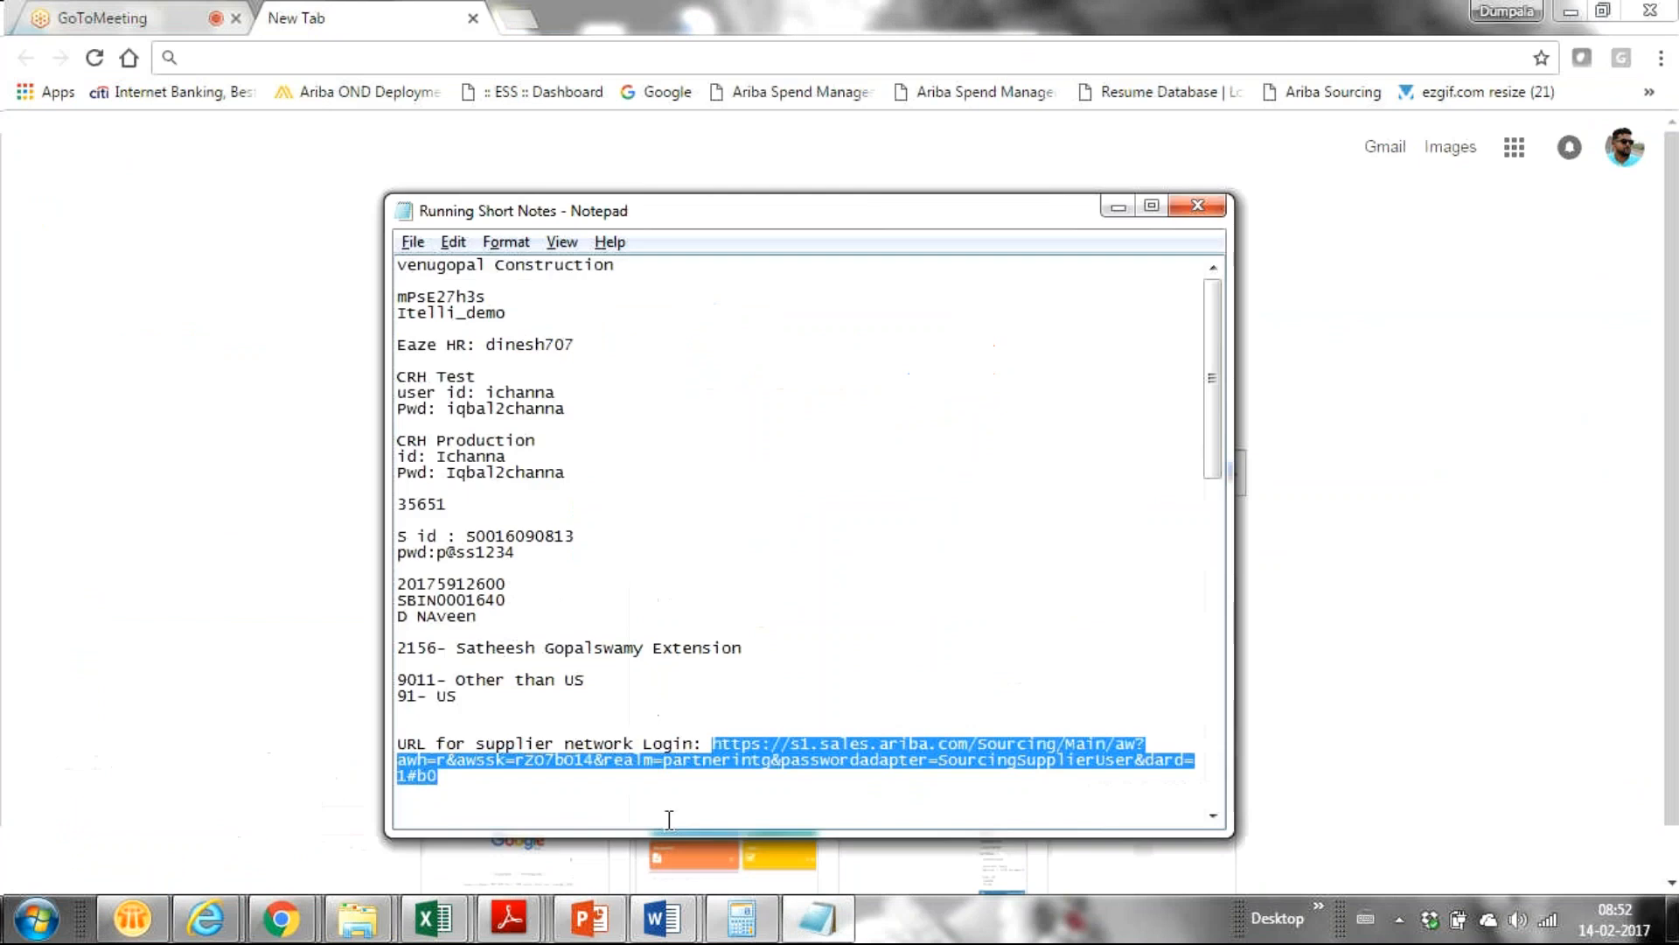
pyautogui.moveTo(669, 819); pyautogui.dragTo(1039, 558)
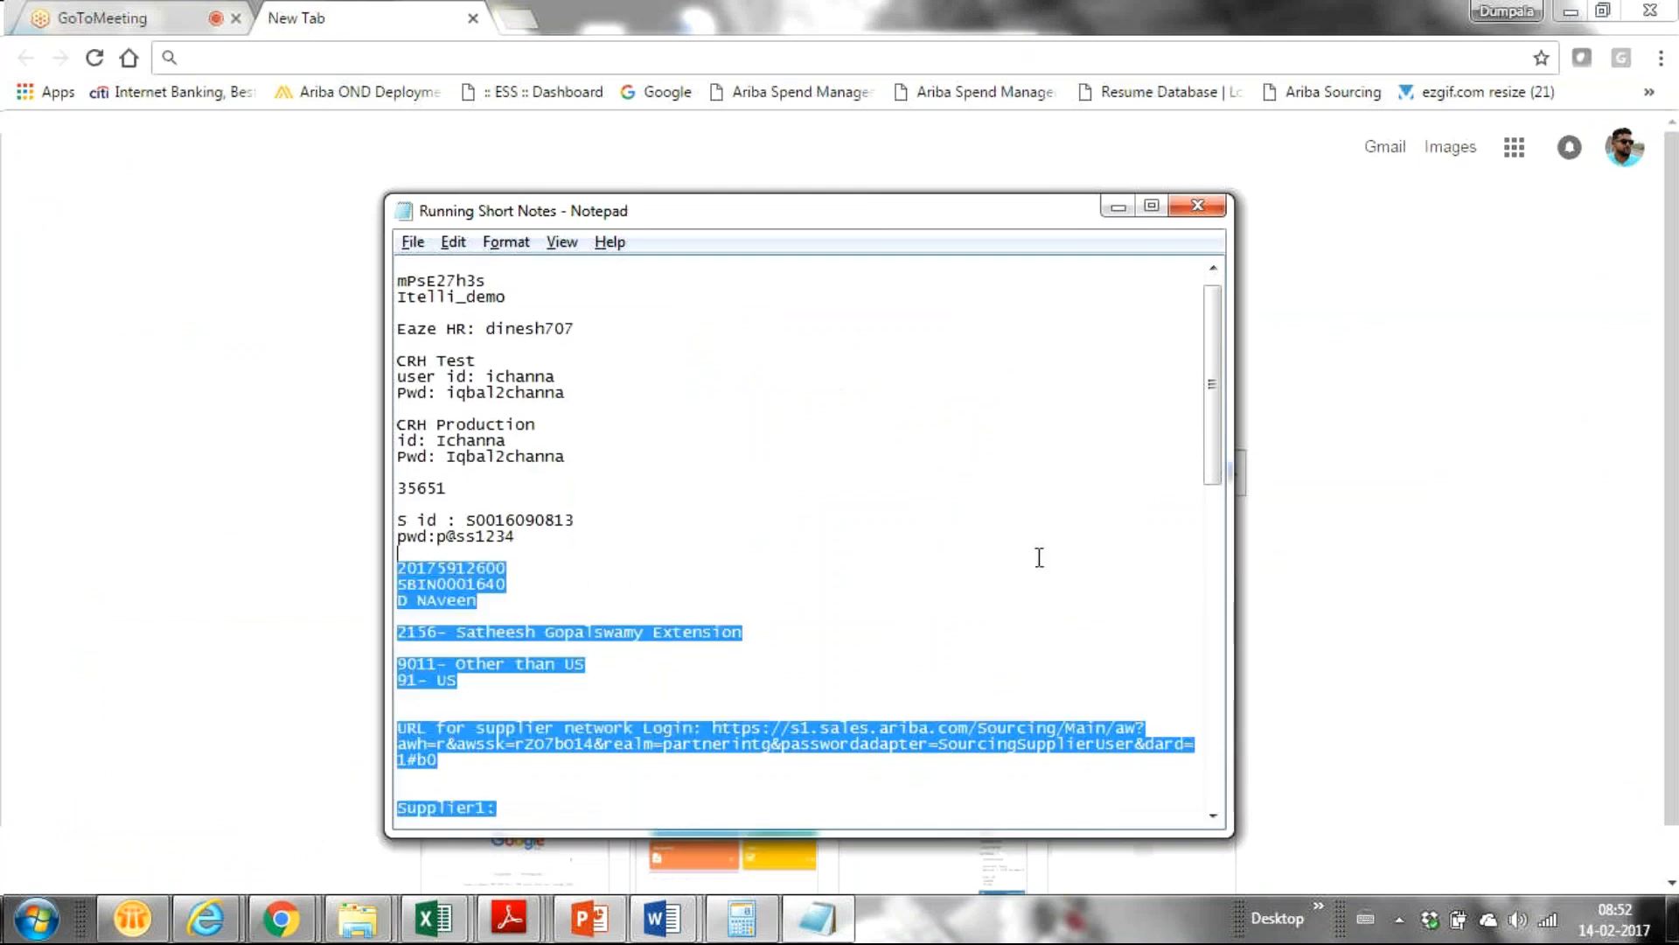
pyautogui.click(553, 734)
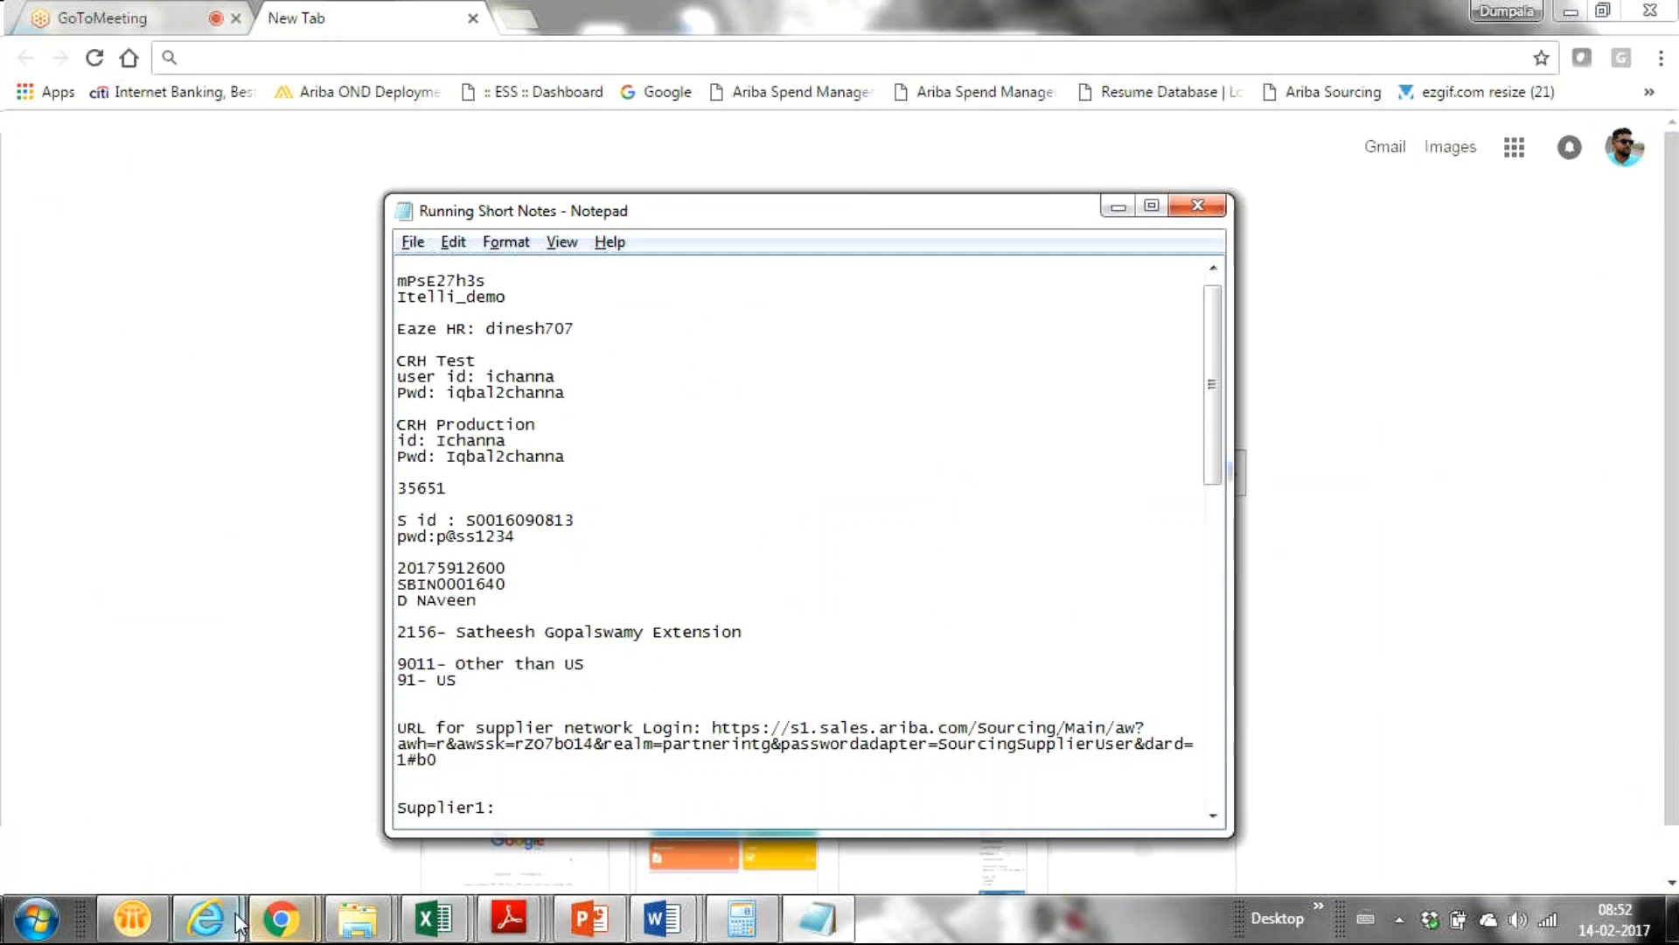
pyautogui.moveTo(230, 926)
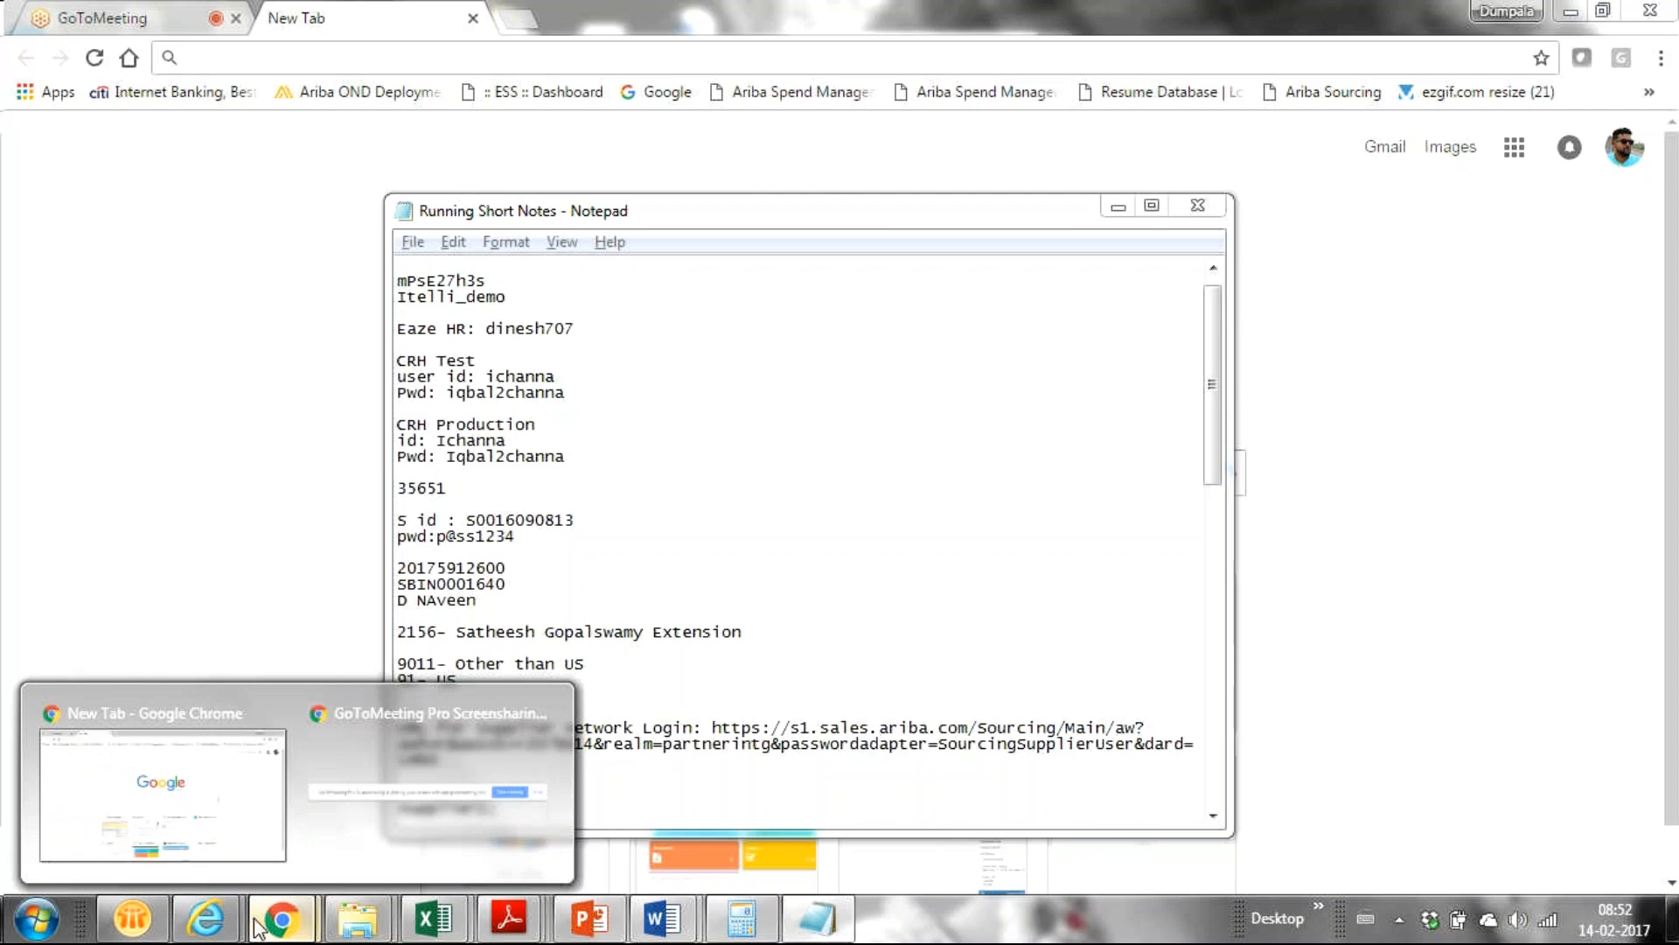
# Load the Ariba Supplier Portal suggestion for 's1.supplier', then leave the privacy warning.
pyautogui.click(181, 803)
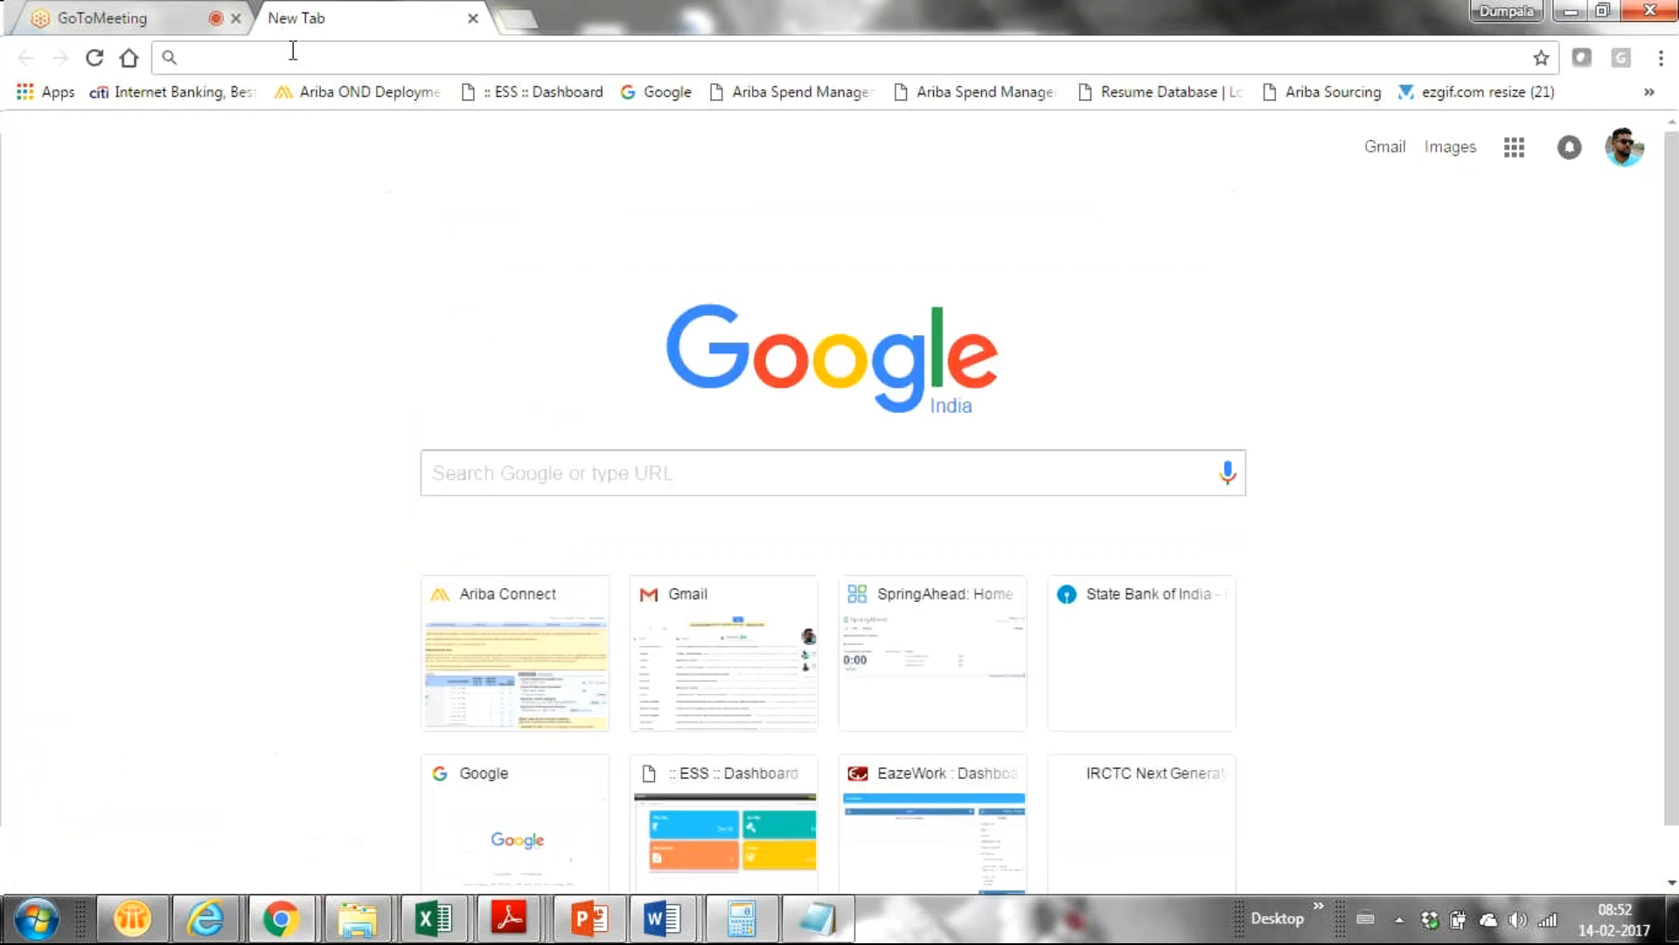
pyautogui.write('s1.')
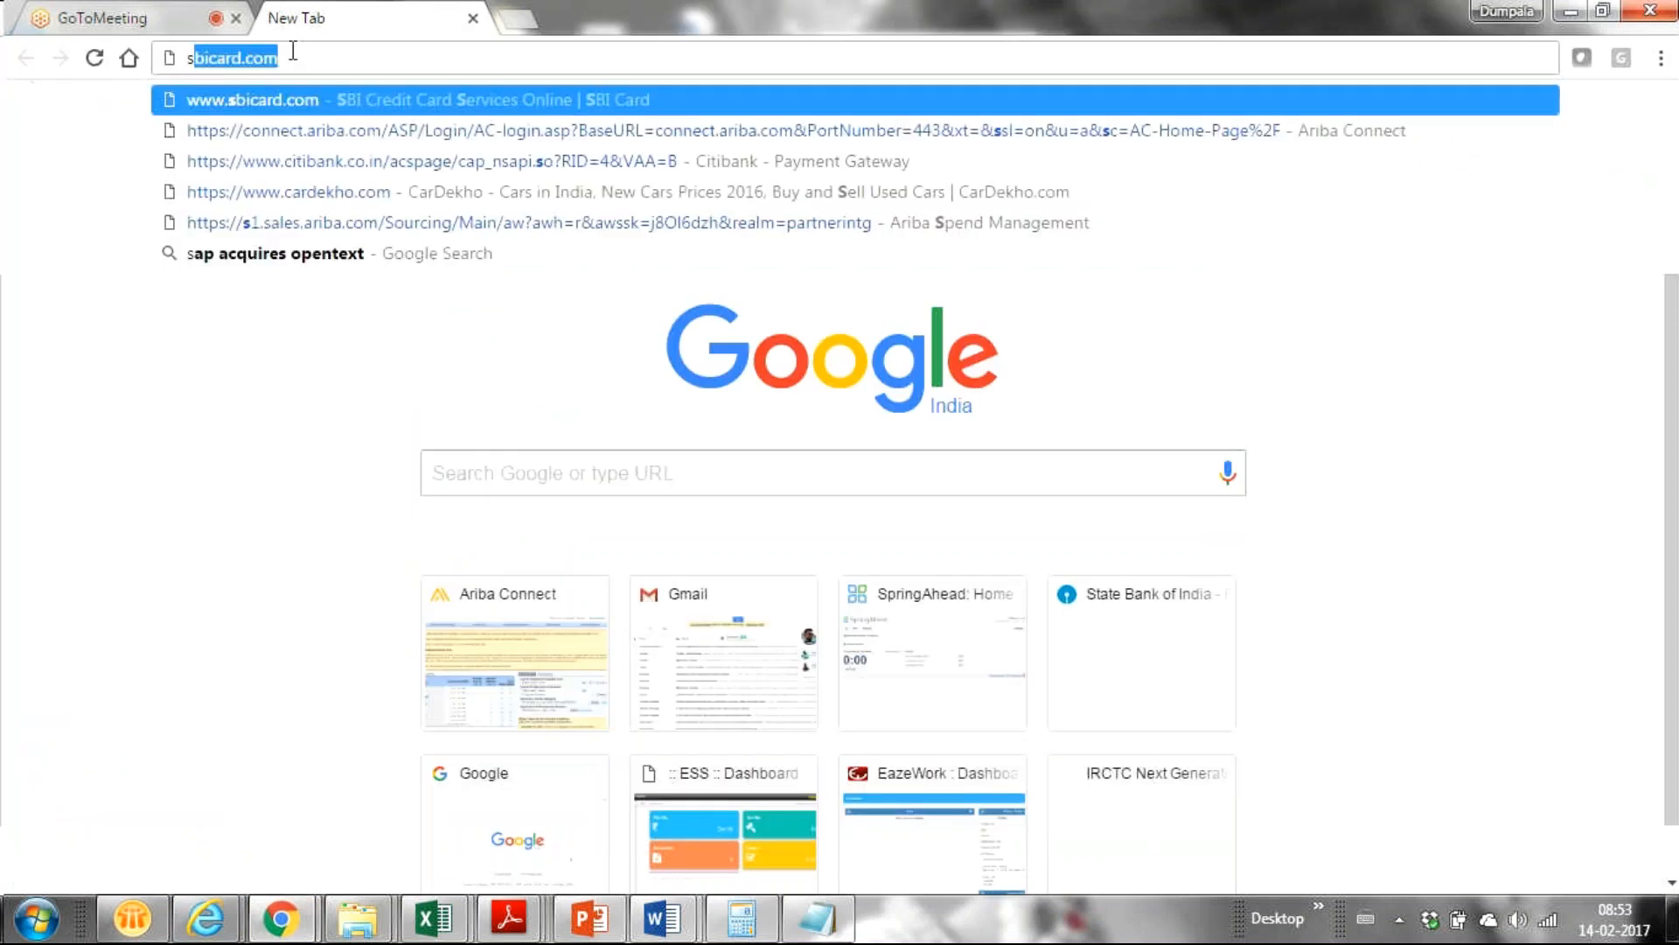
pyautogui.write('sup')
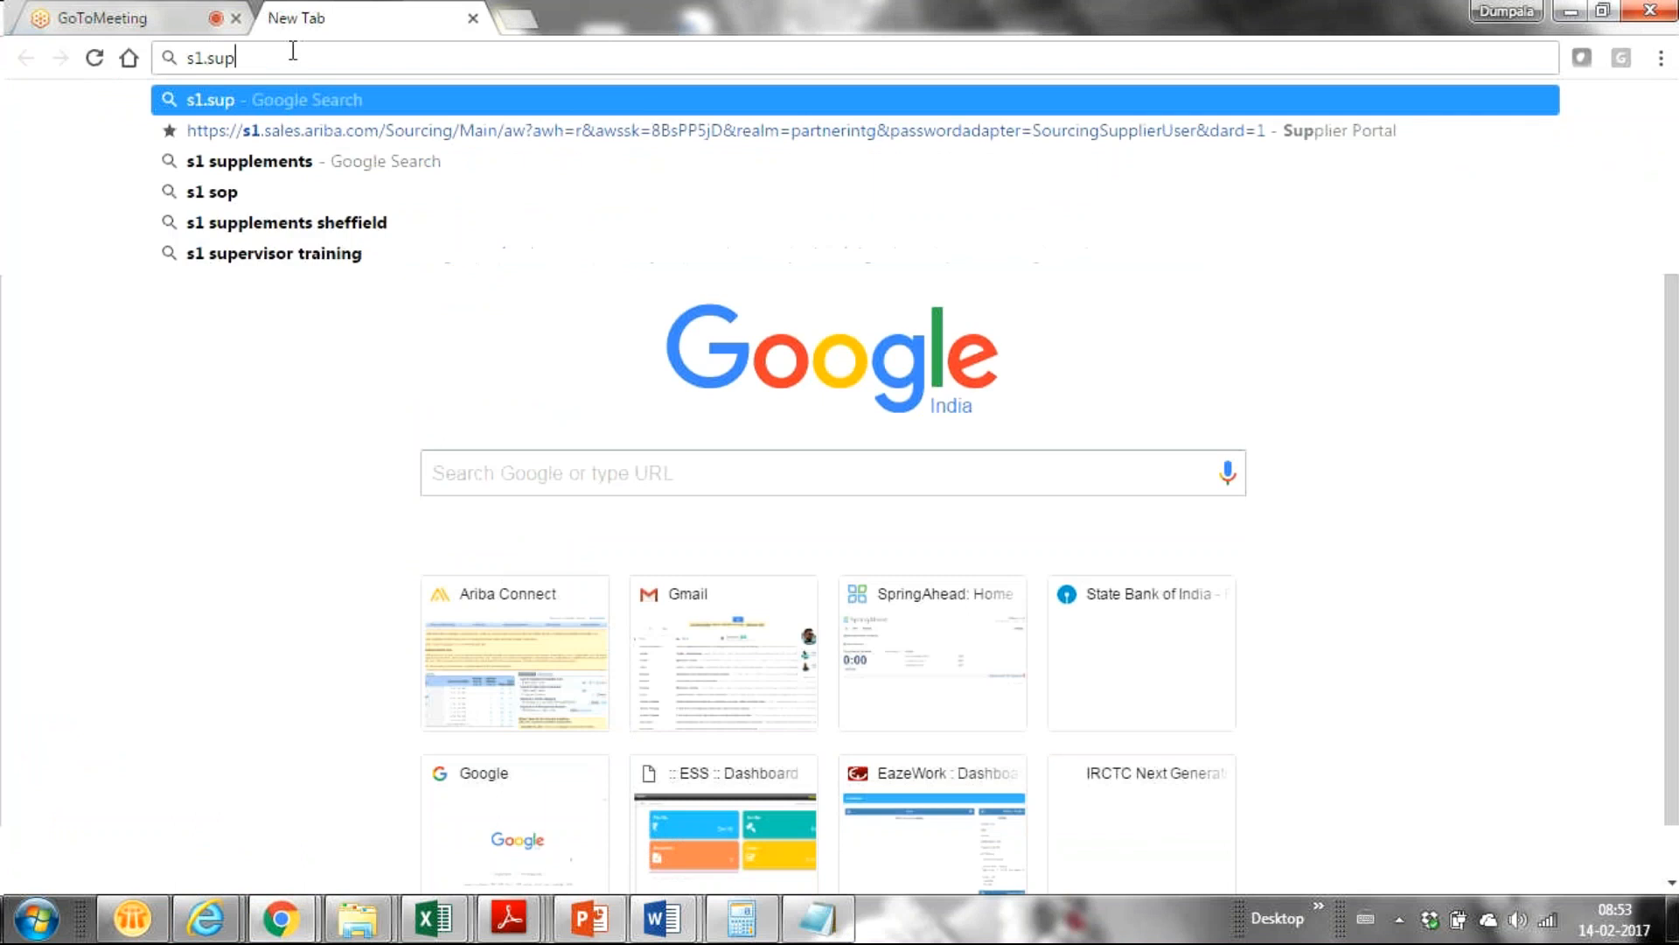
pyautogui.write('plier')
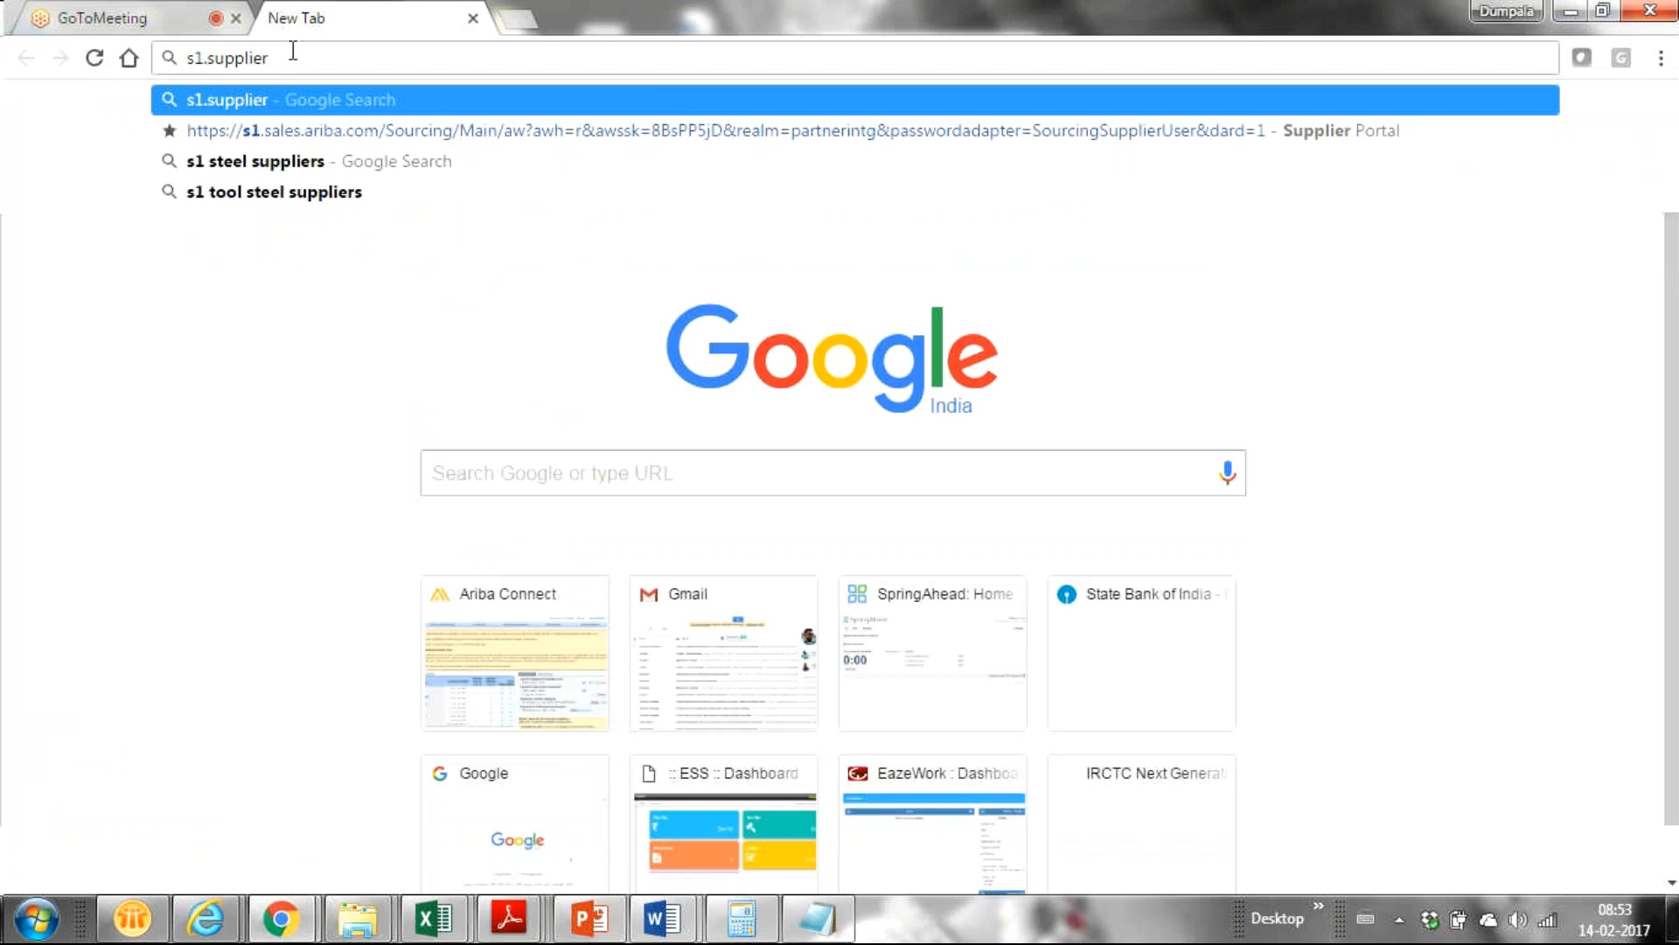
pyautogui.press('Down')
pyautogui.press('Return')
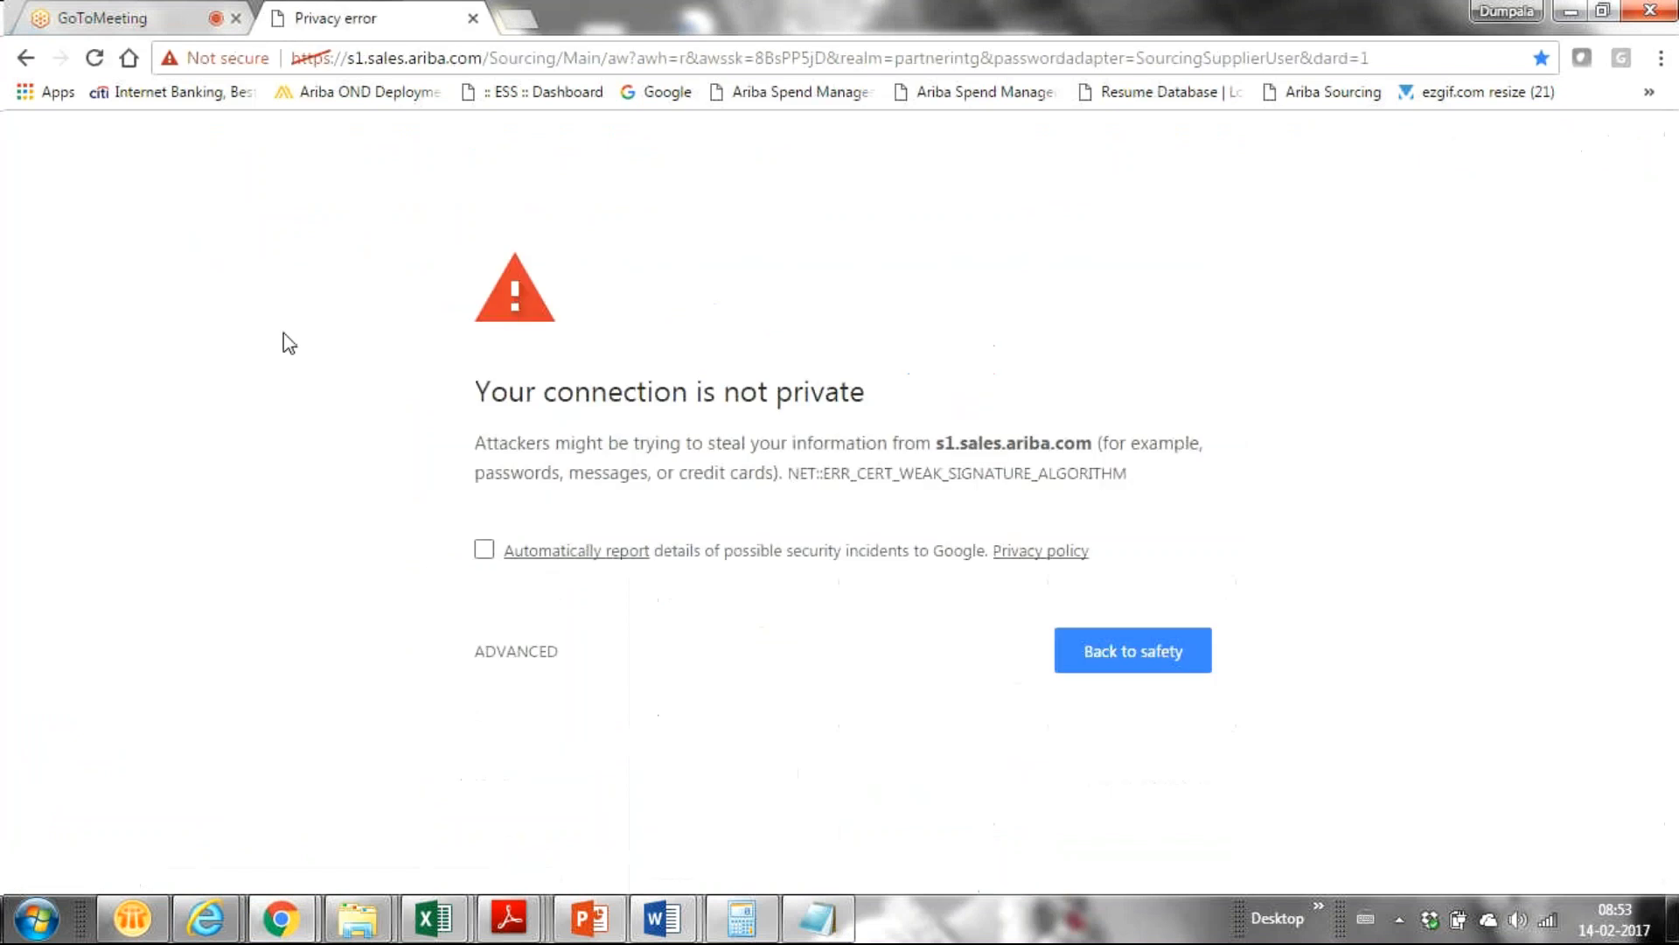
pyautogui.click(1119, 674)
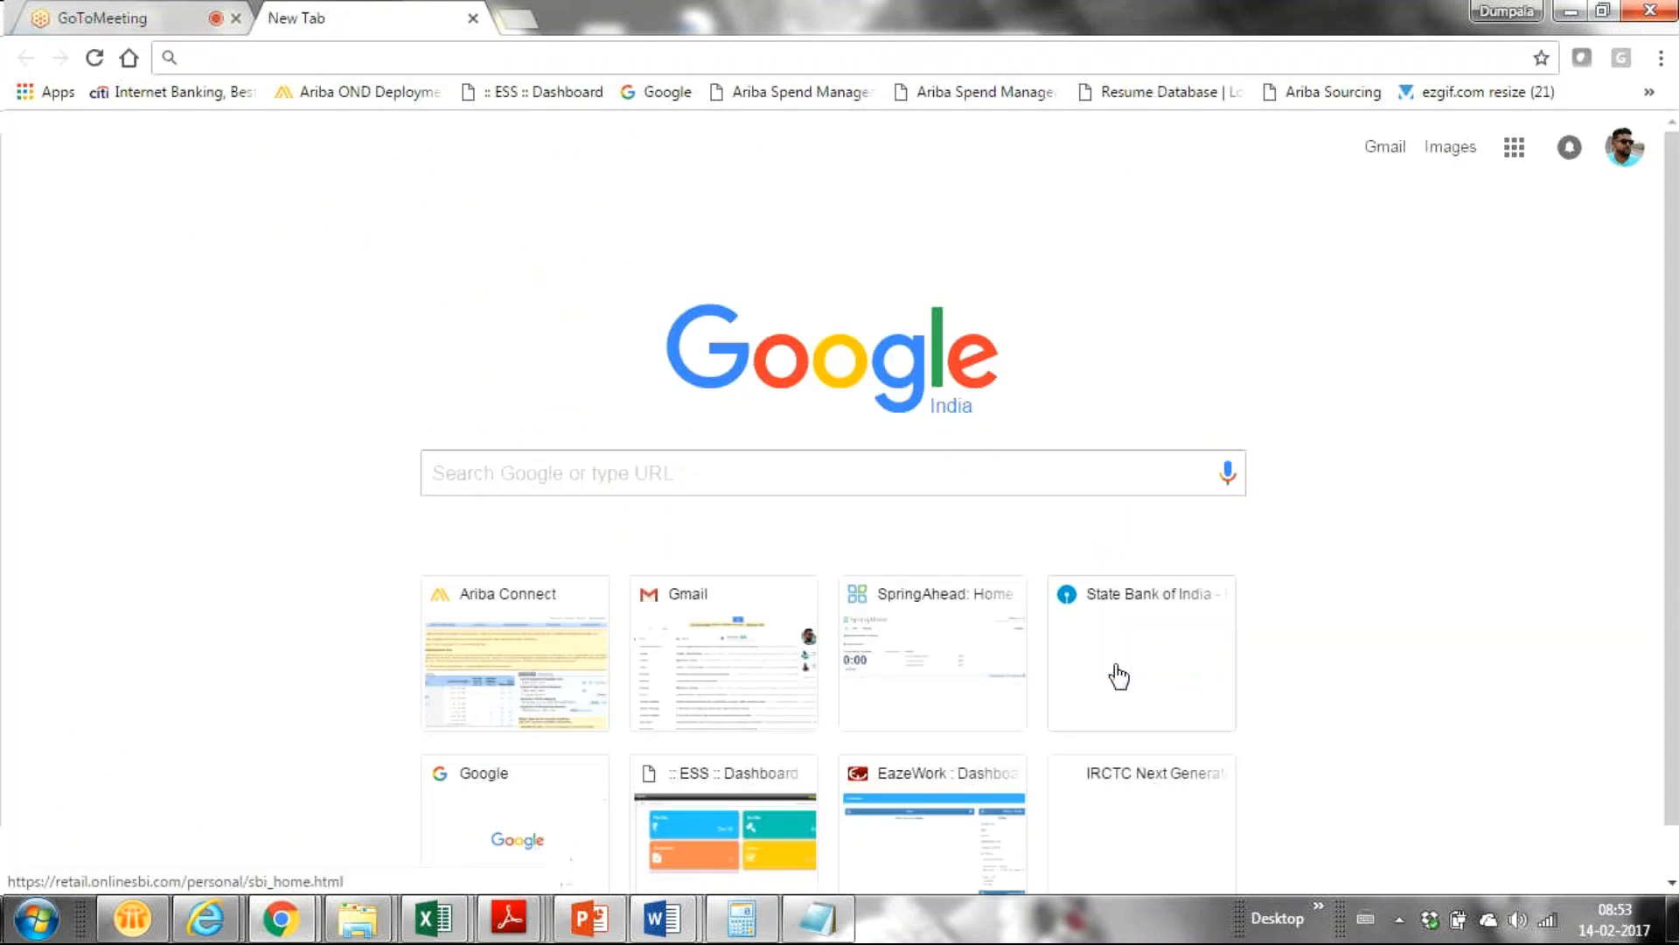
# Bring the Lubricant Oil Bid Console back to the front in Internet Explorer.
pyautogui.hotkey('alt', 'Tab')
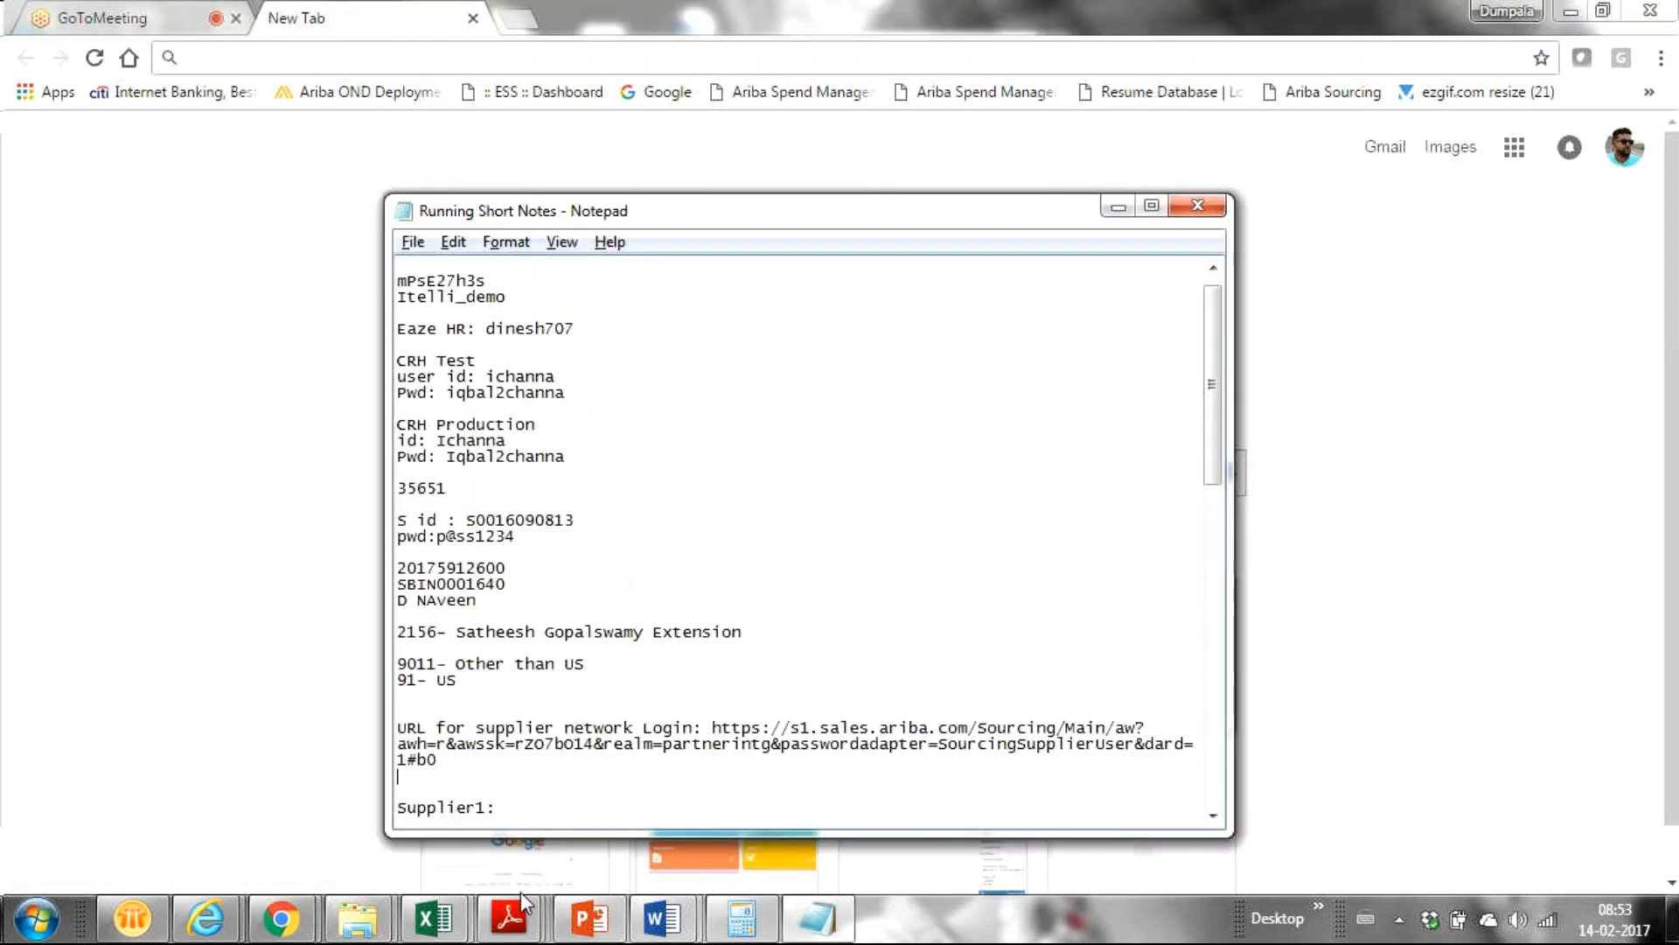
pyautogui.moveTo(186, 921)
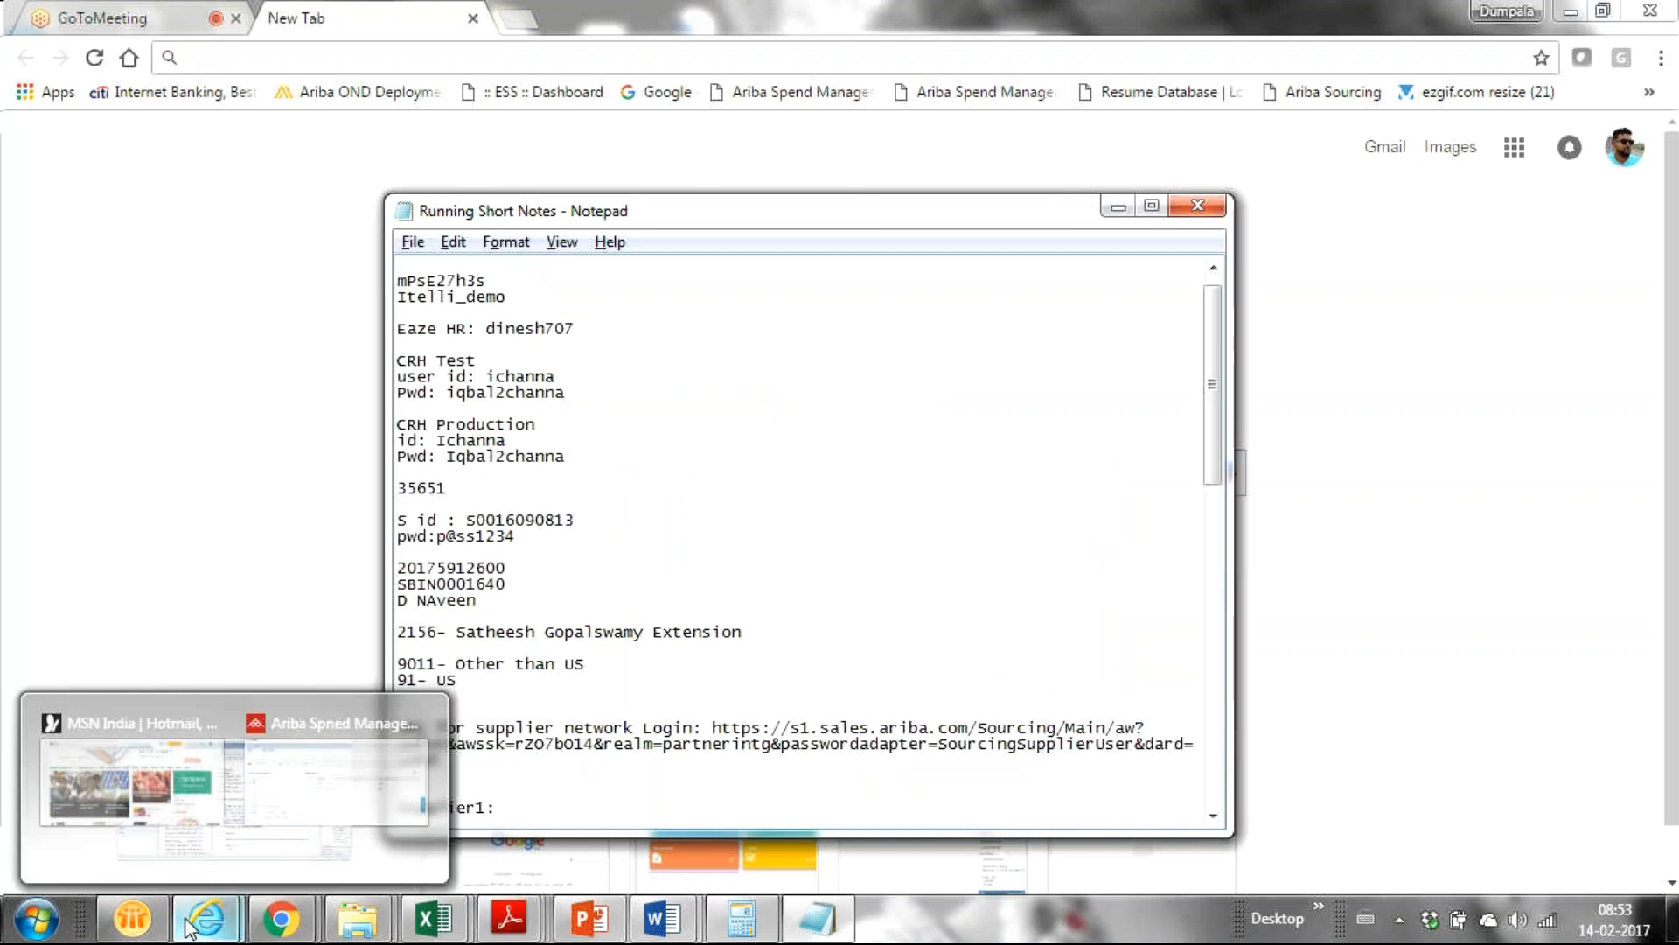
pyautogui.click(457, 776)
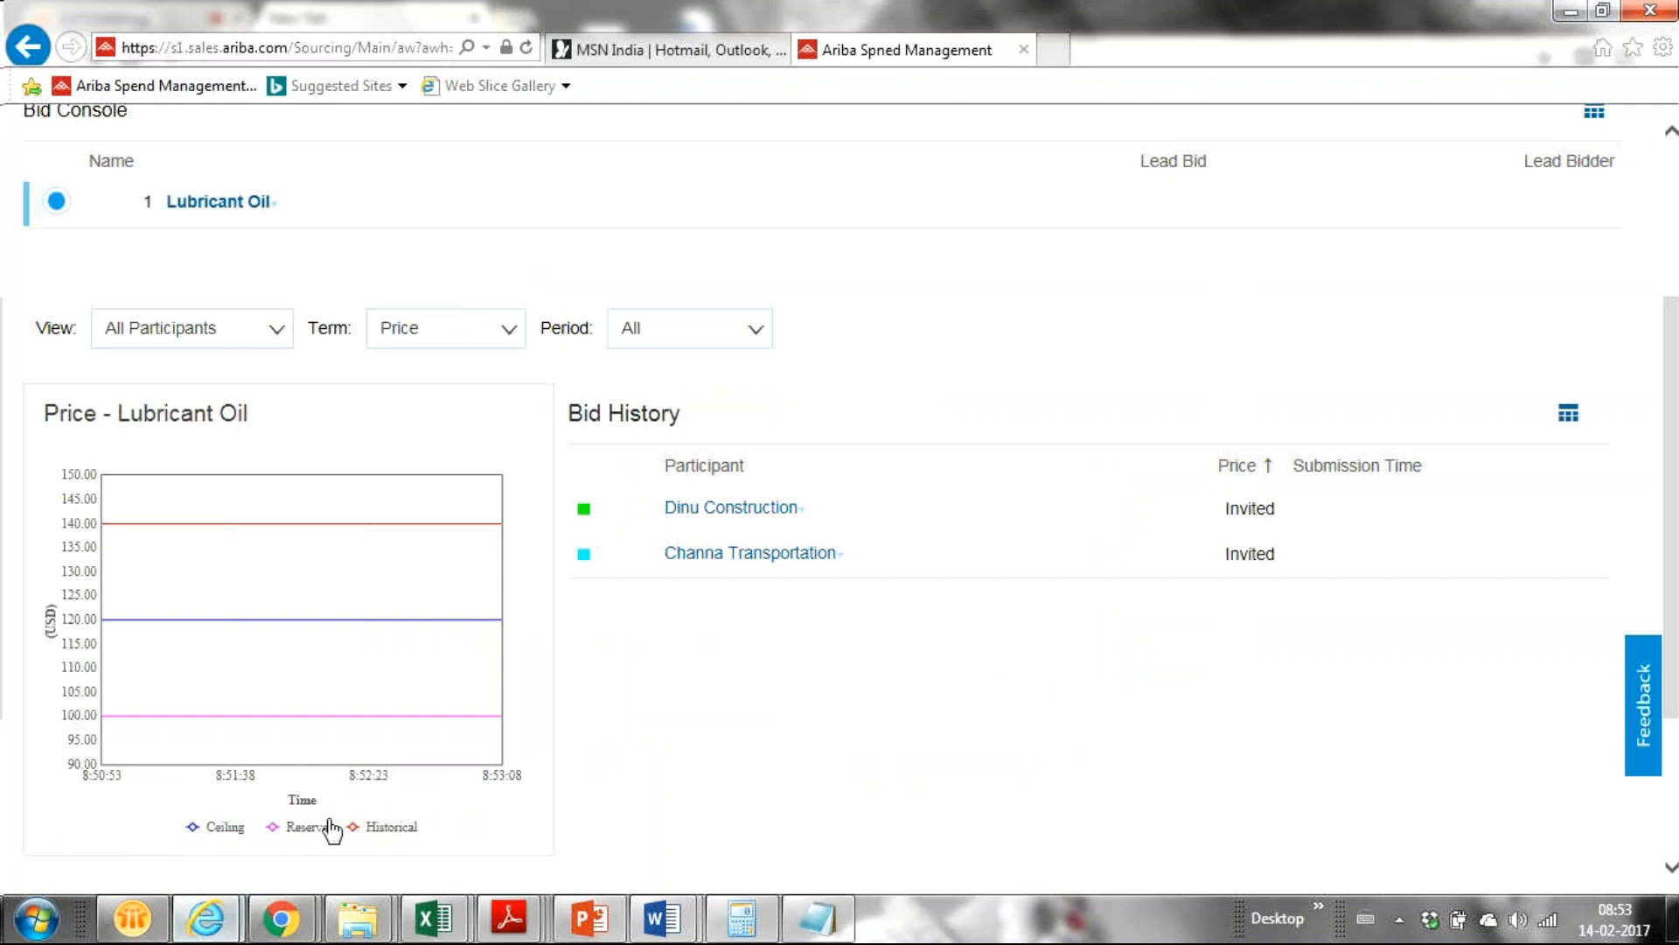
pyautogui.moveTo(287, 929)
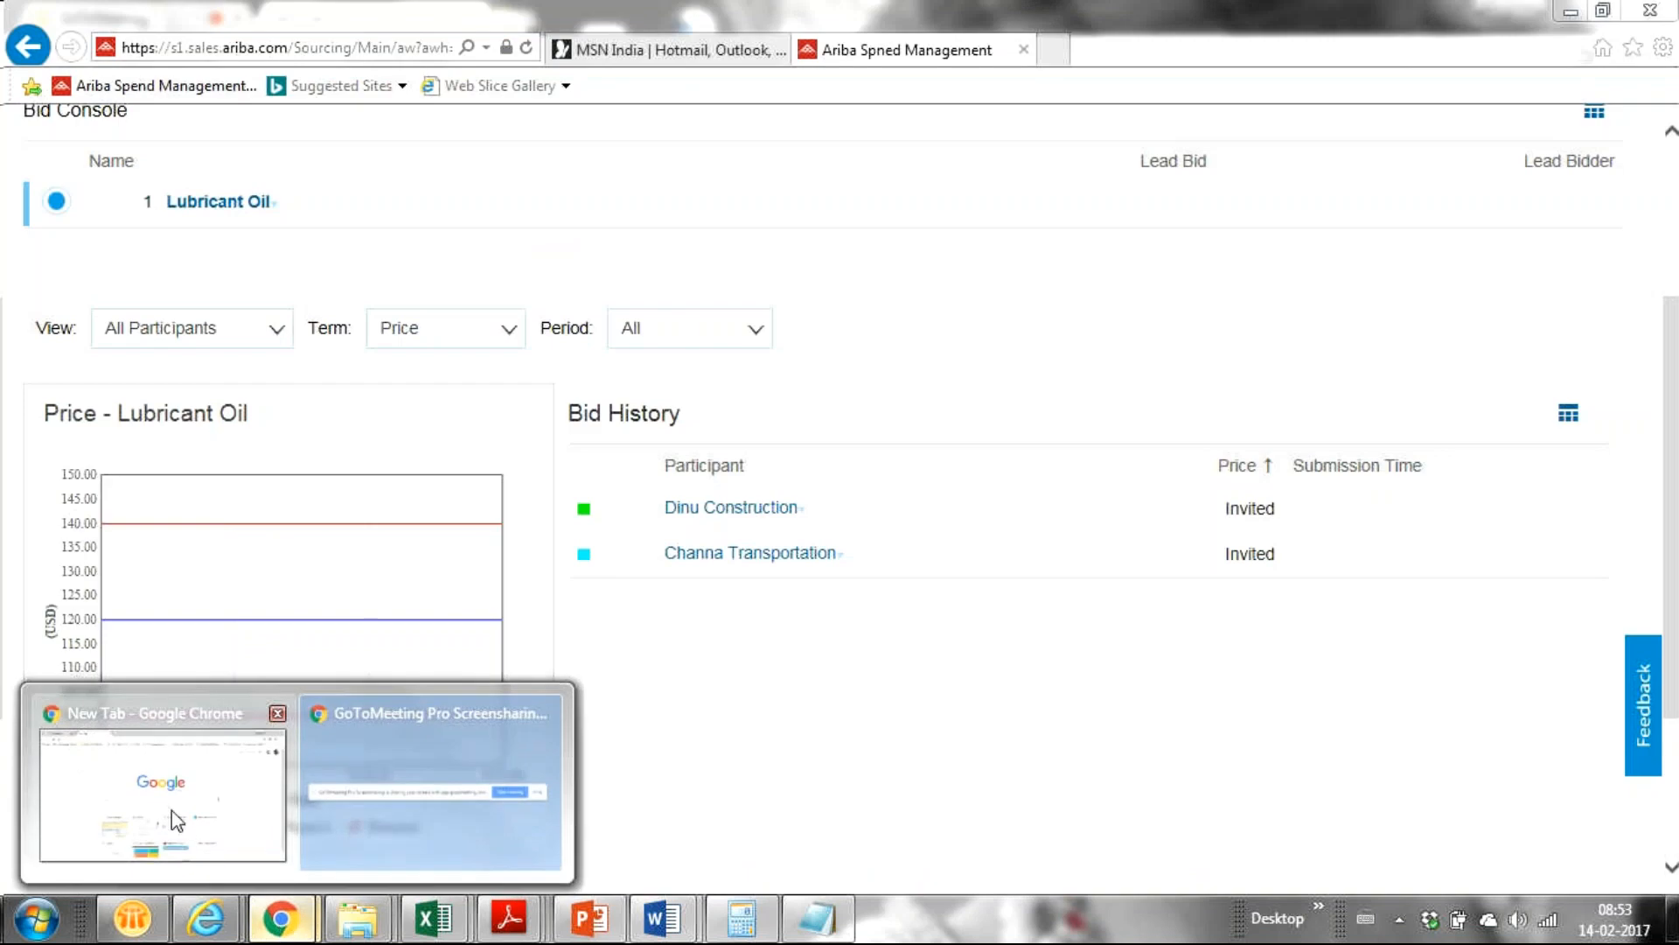
# Retry the pasted supplier login URL, opt into security reporting, and back out of the warning.
pyautogui.click(175, 839)
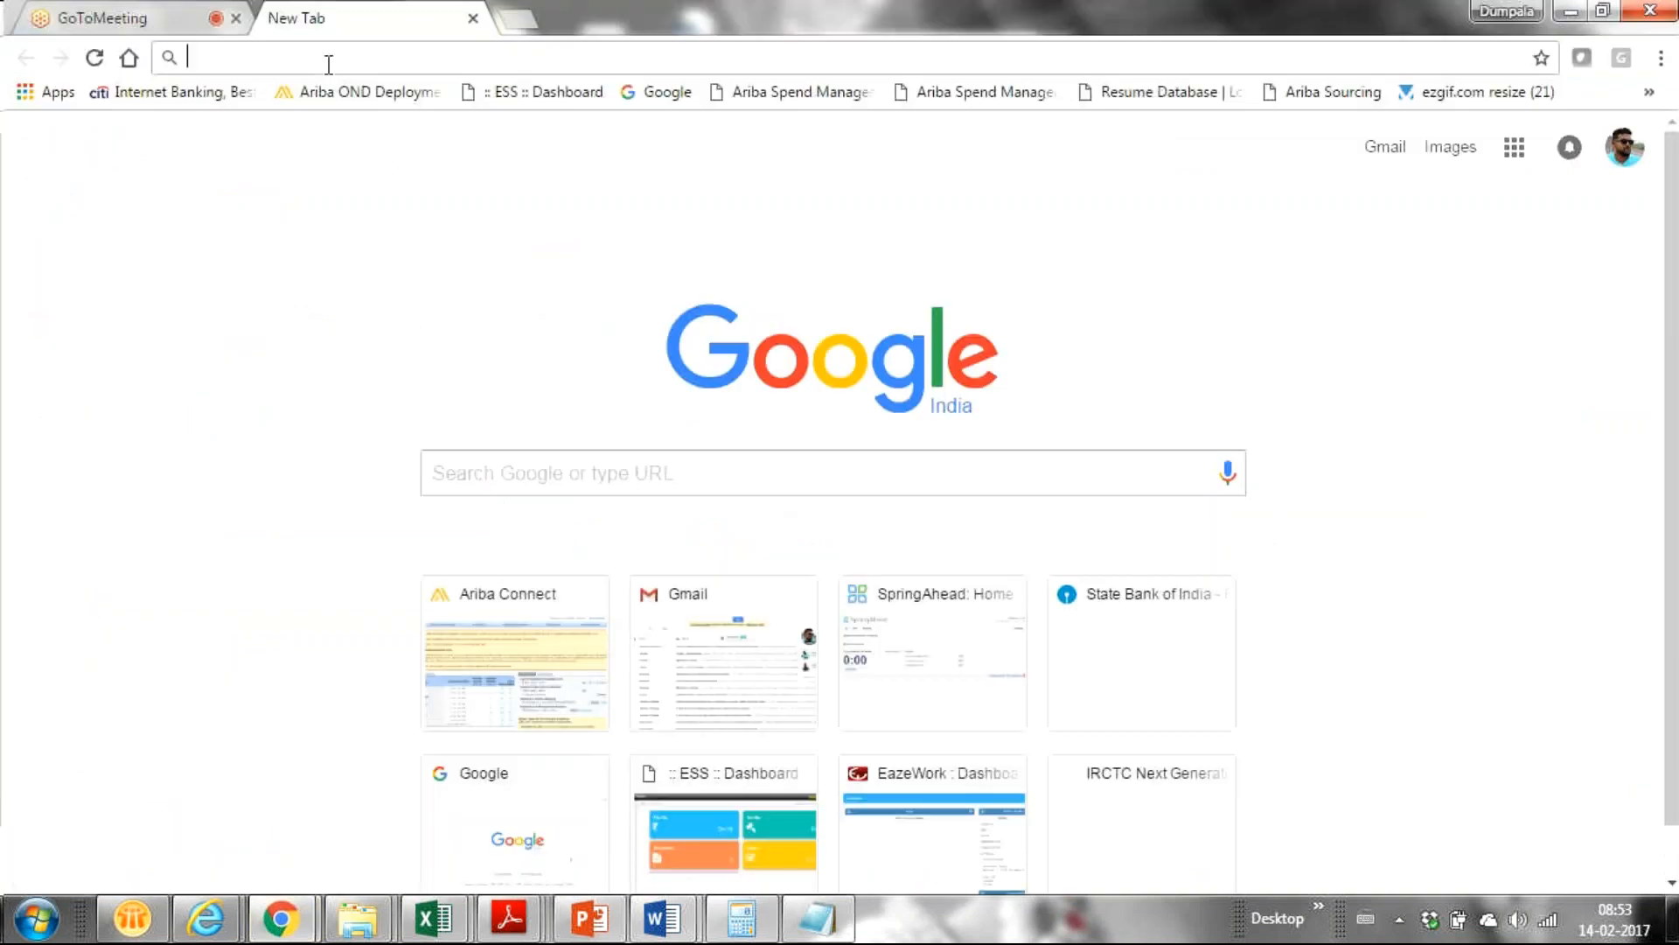
pyautogui.hotkey('ctrl', 'v')
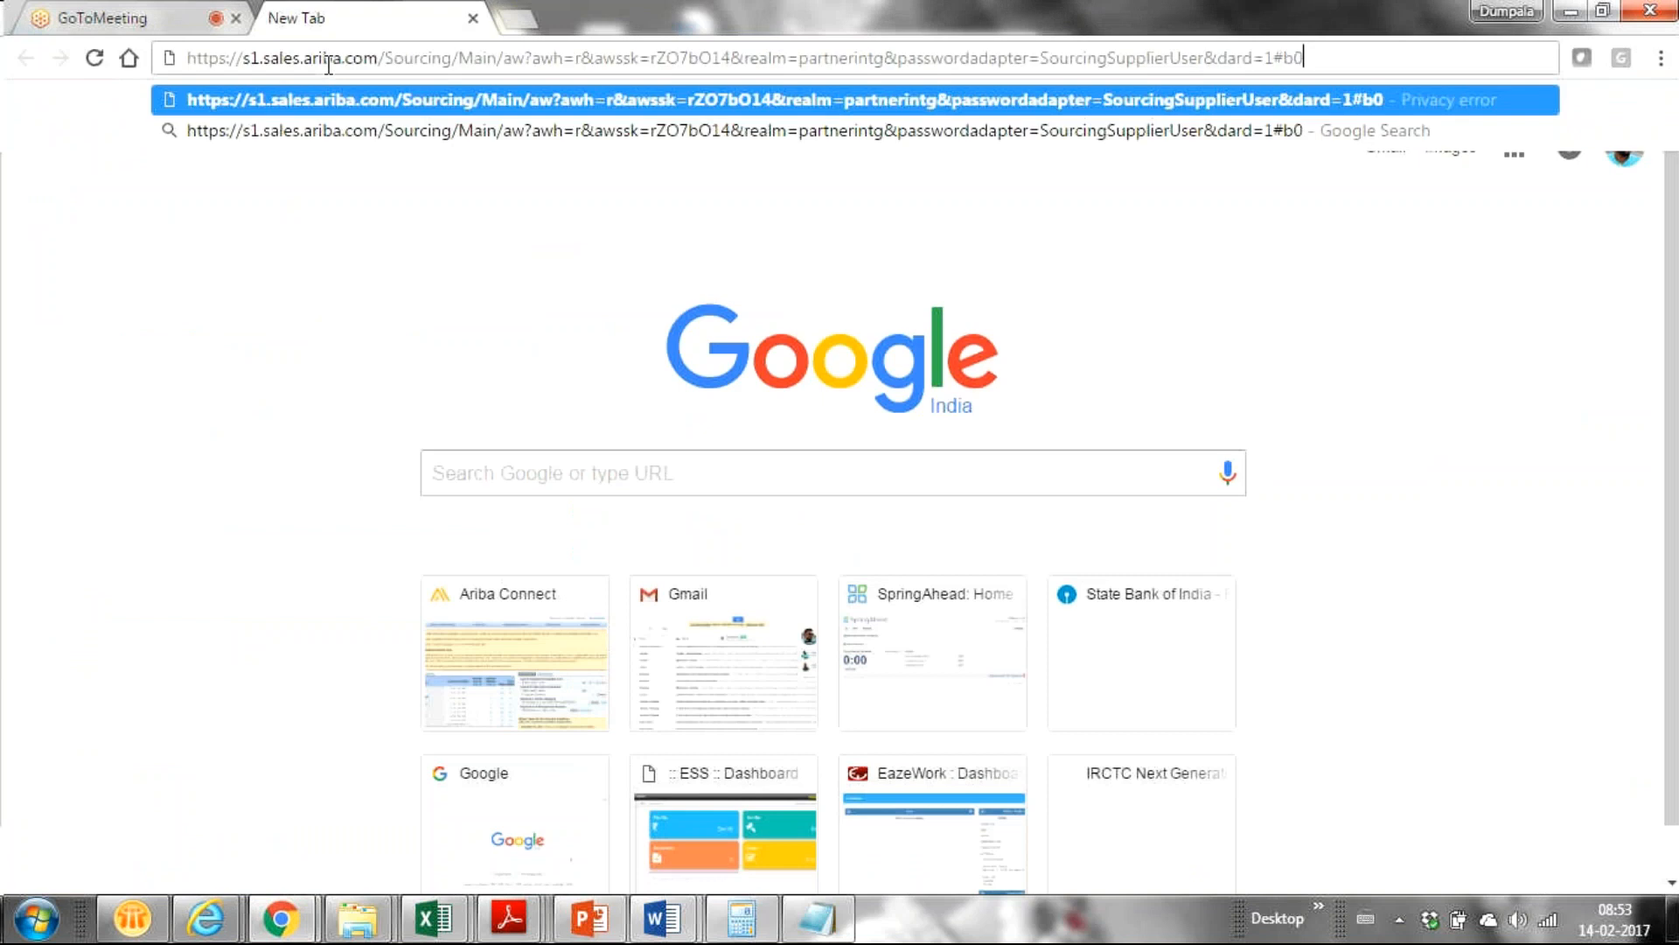
pyautogui.press('Return')
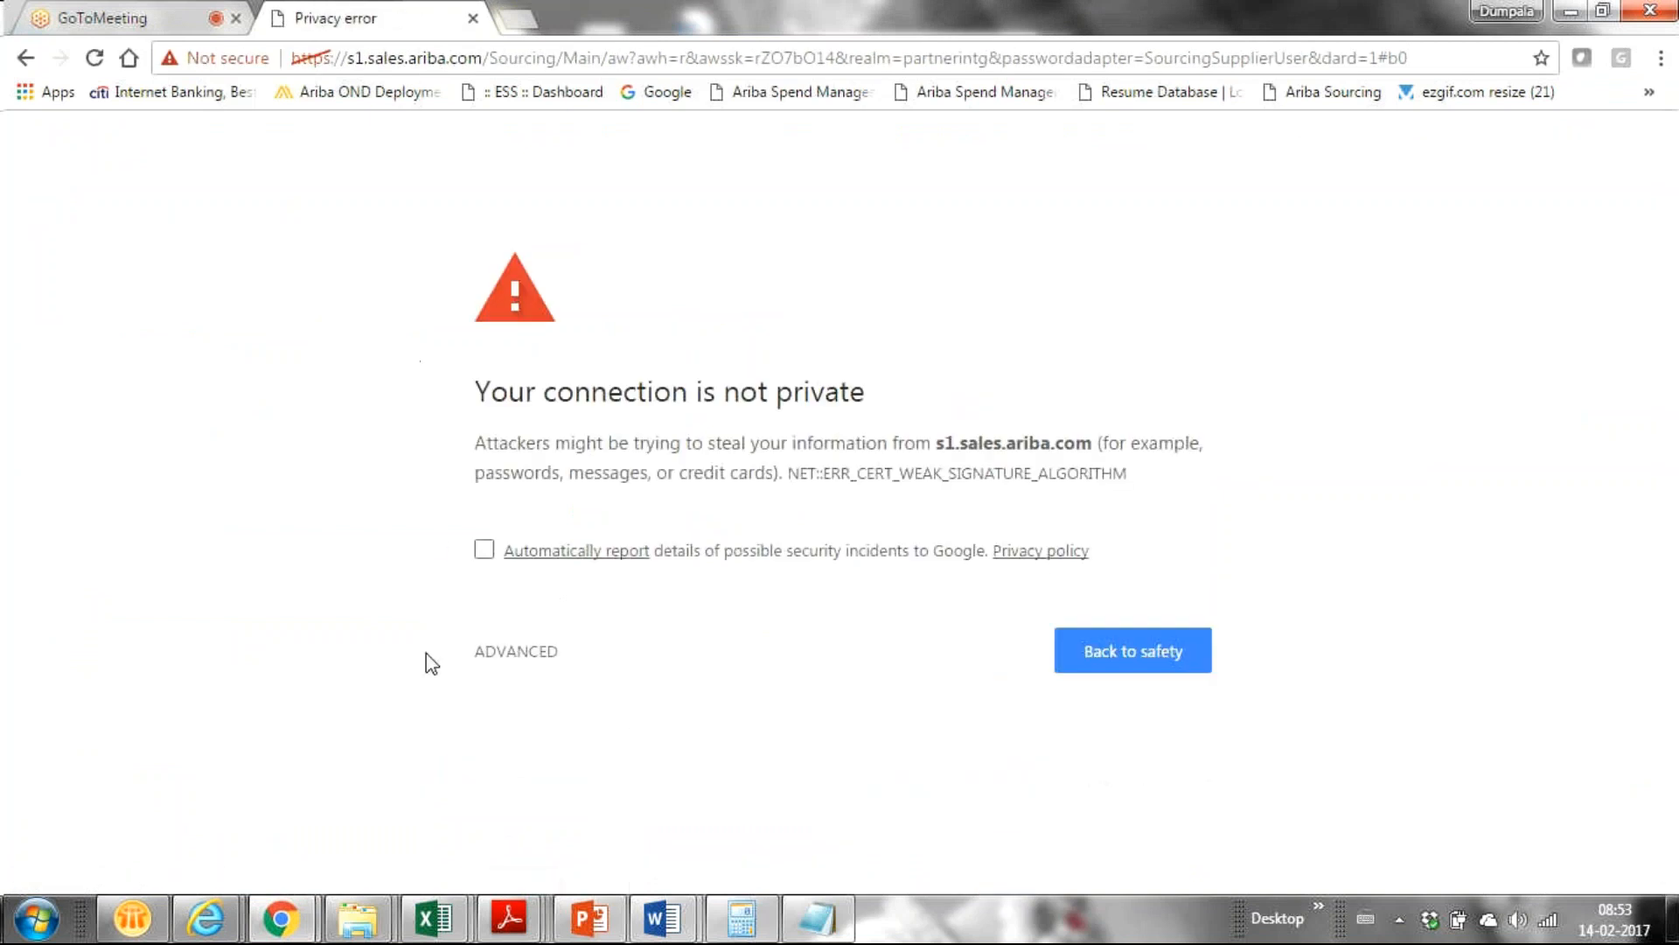
pyautogui.click(484, 551)
pyautogui.click(1096, 649)
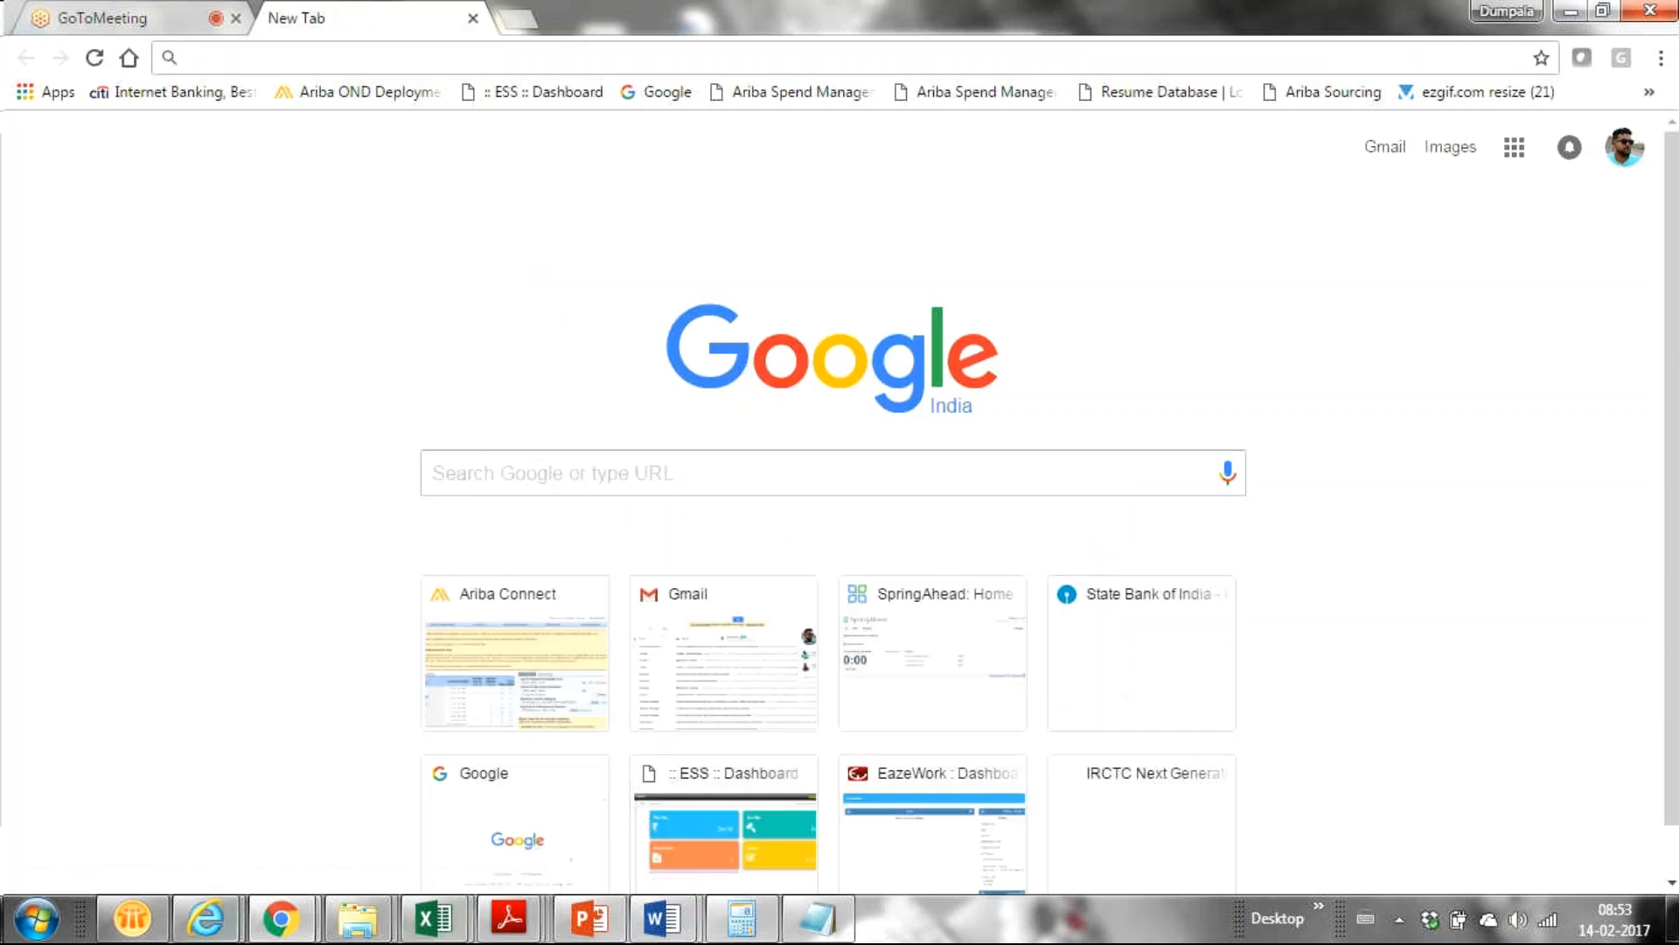
# Return to the Ariba Bid Console and inspect the Lubricant Oil ceiling line in the price chart.
pyautogui.moveTo(217, 925)
pyautogui.click(472, 844)
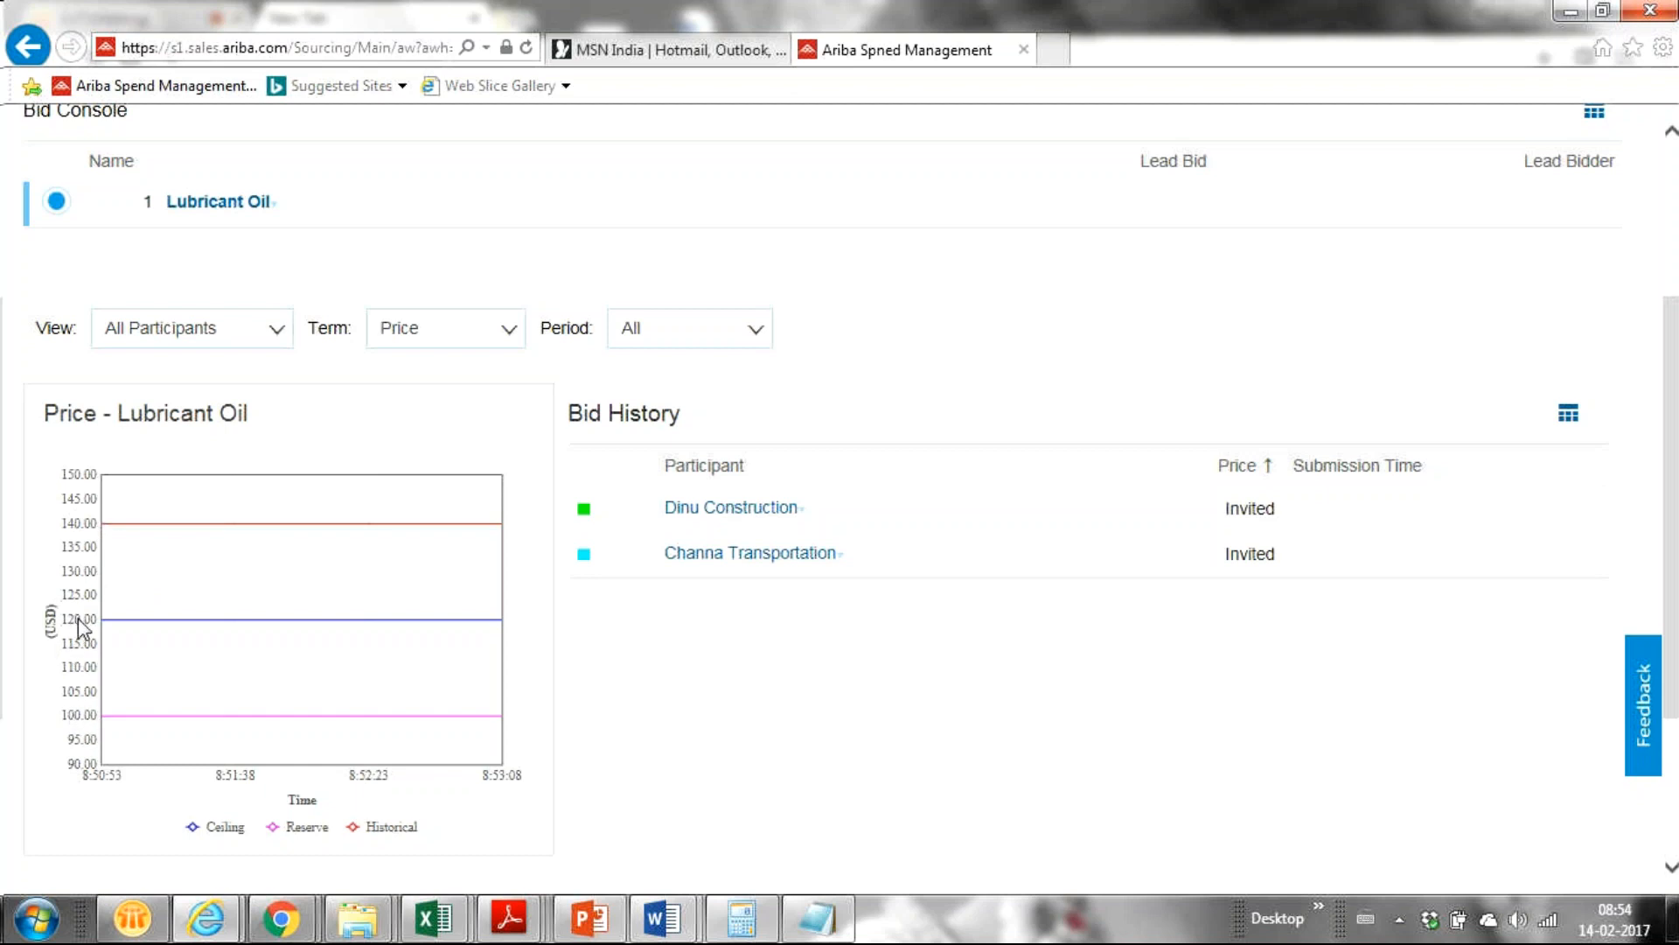
pyautogui.moveTo(151, 610)
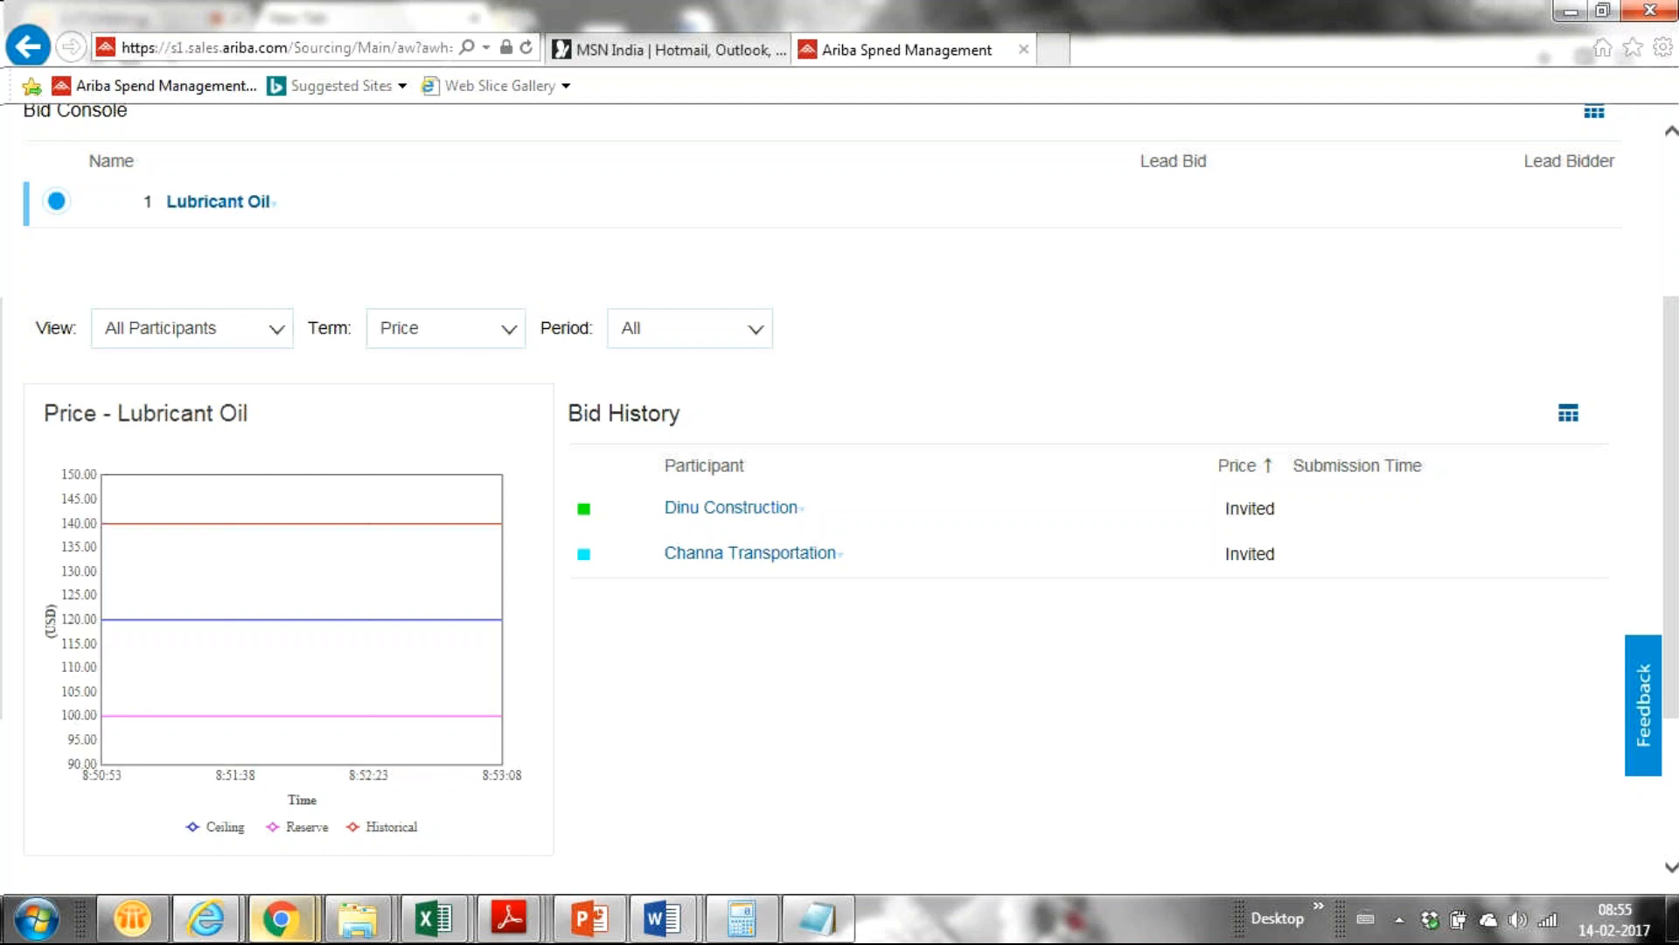
pyautogui.click(206, 919)
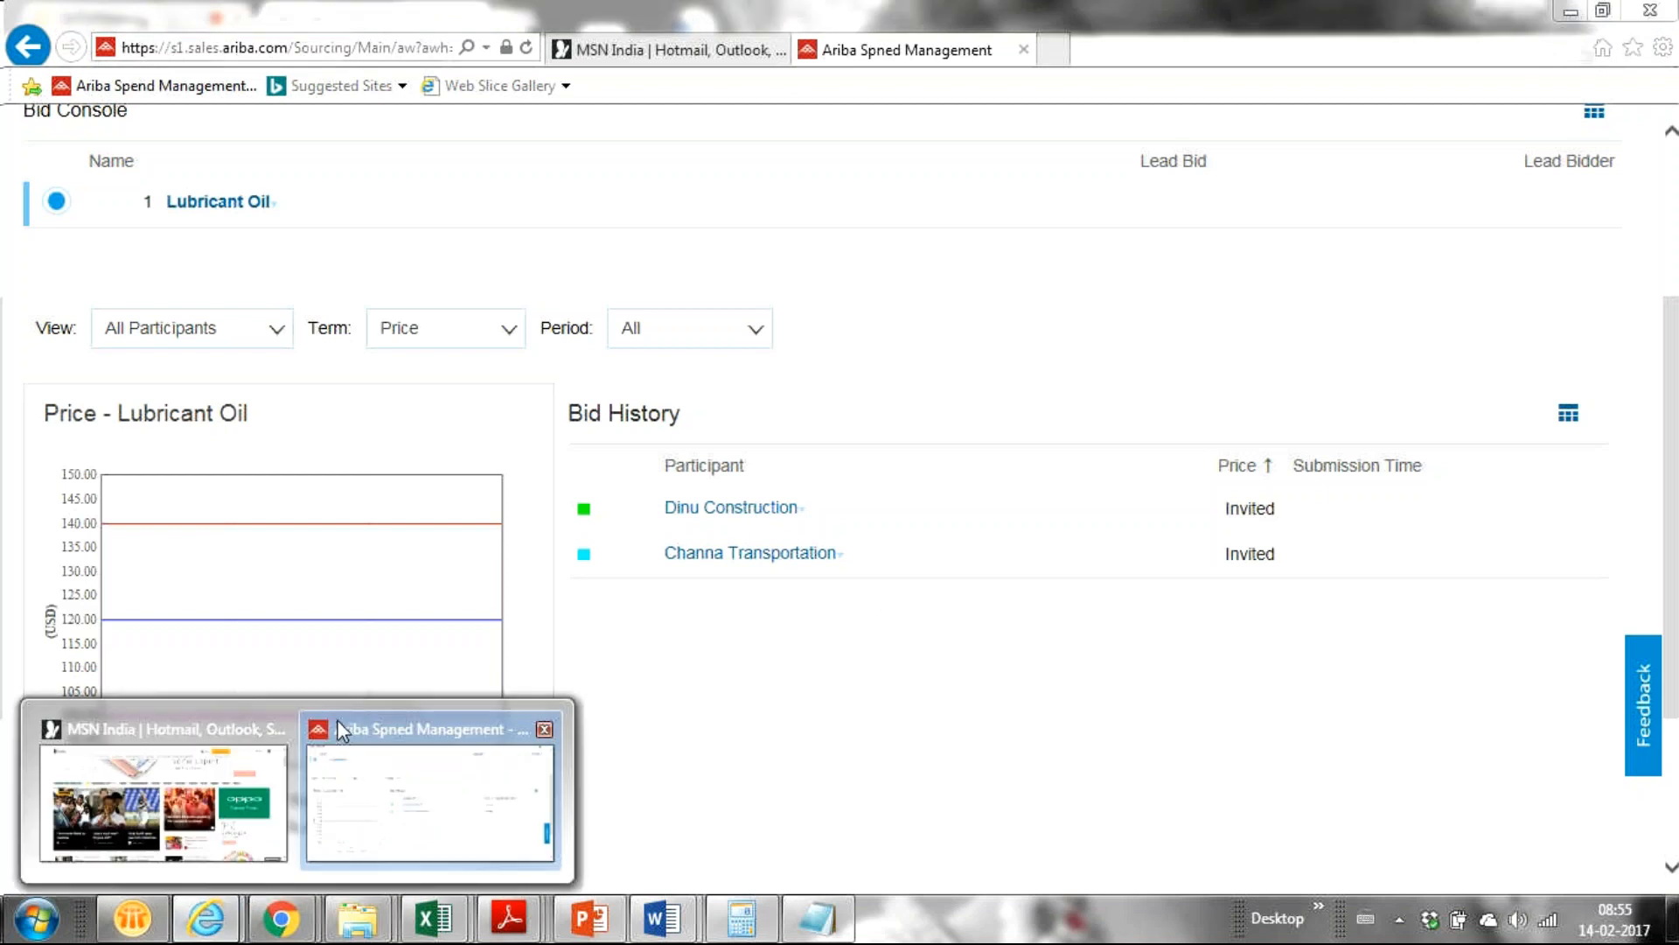
# Look up the Supplier login entries in the Running Short Notes Notepad file.
pyautogui.click(405, 855)
pyautogui.click(823, 923)
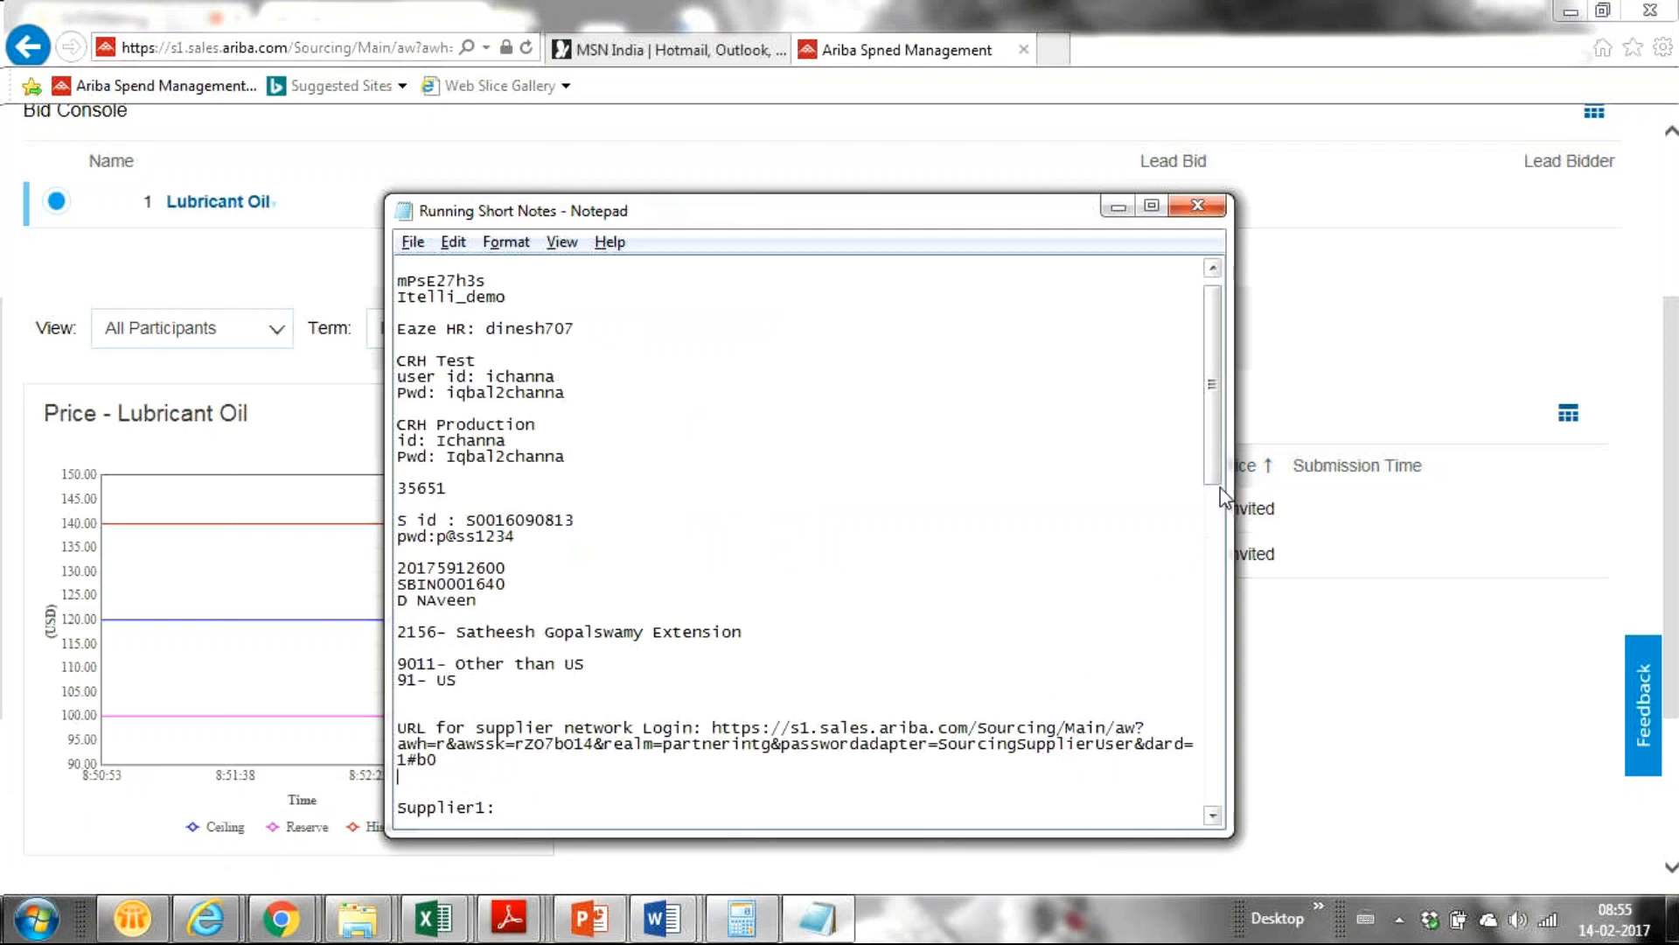
pyautogui.moveTo(1212, 471); pyautogui.dragTo(1200, 490)
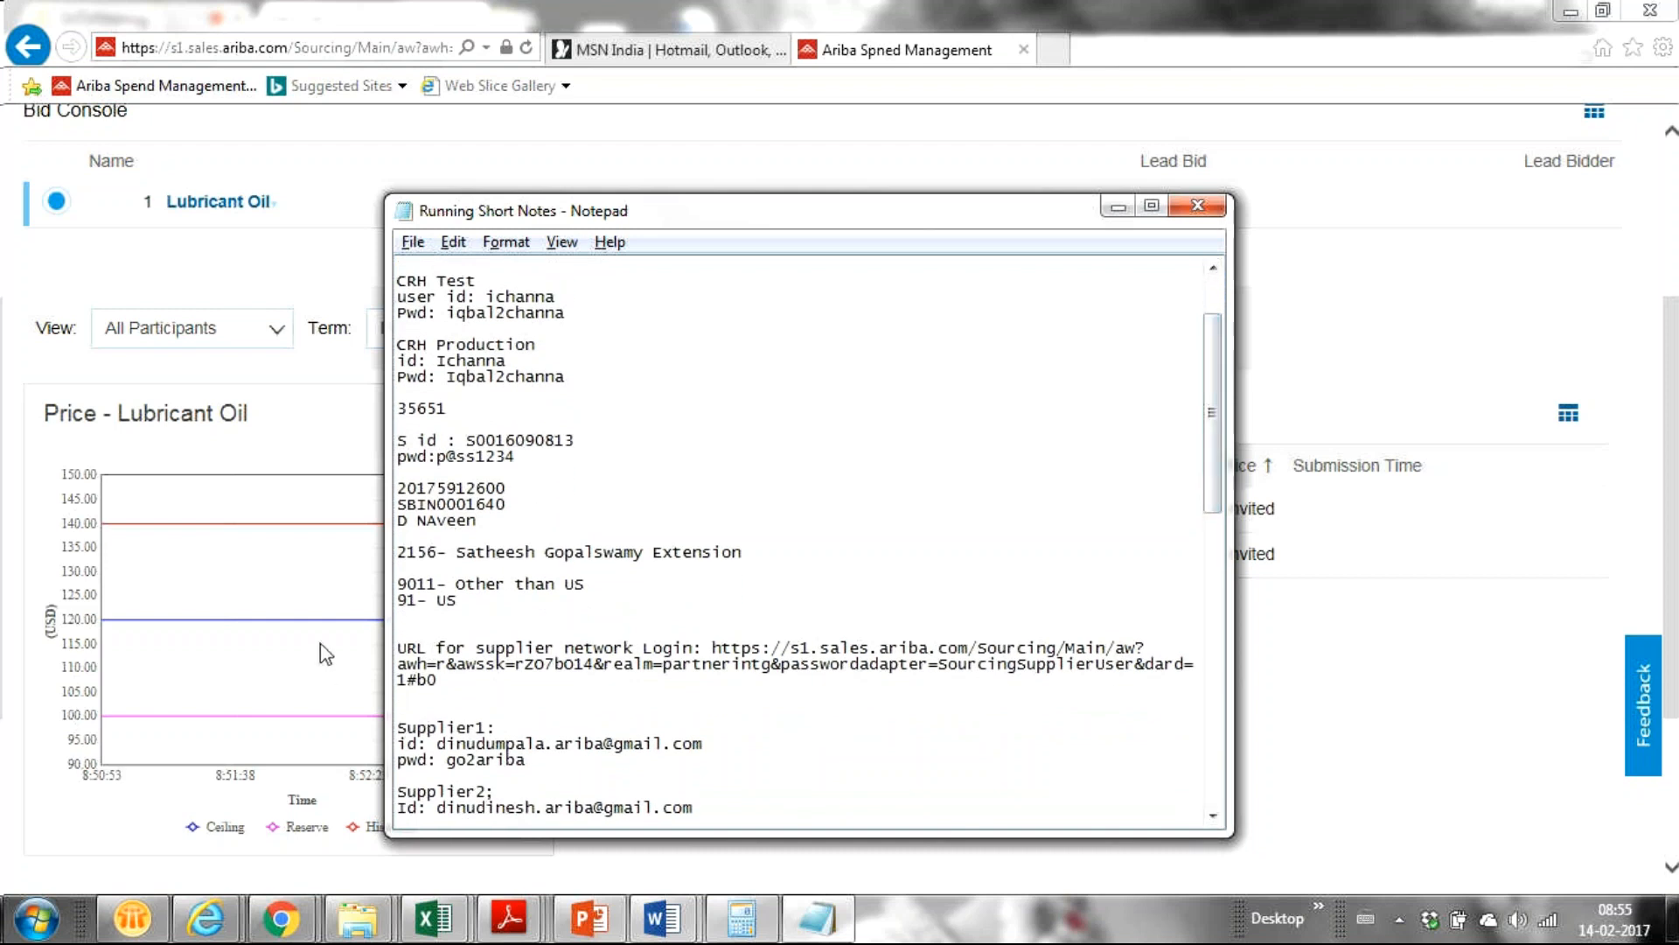
# Close the Internet Explorer bid console window along with all its tabs.
pyautogui.click(1656, 13)
pyautogui.click(1655, 13)
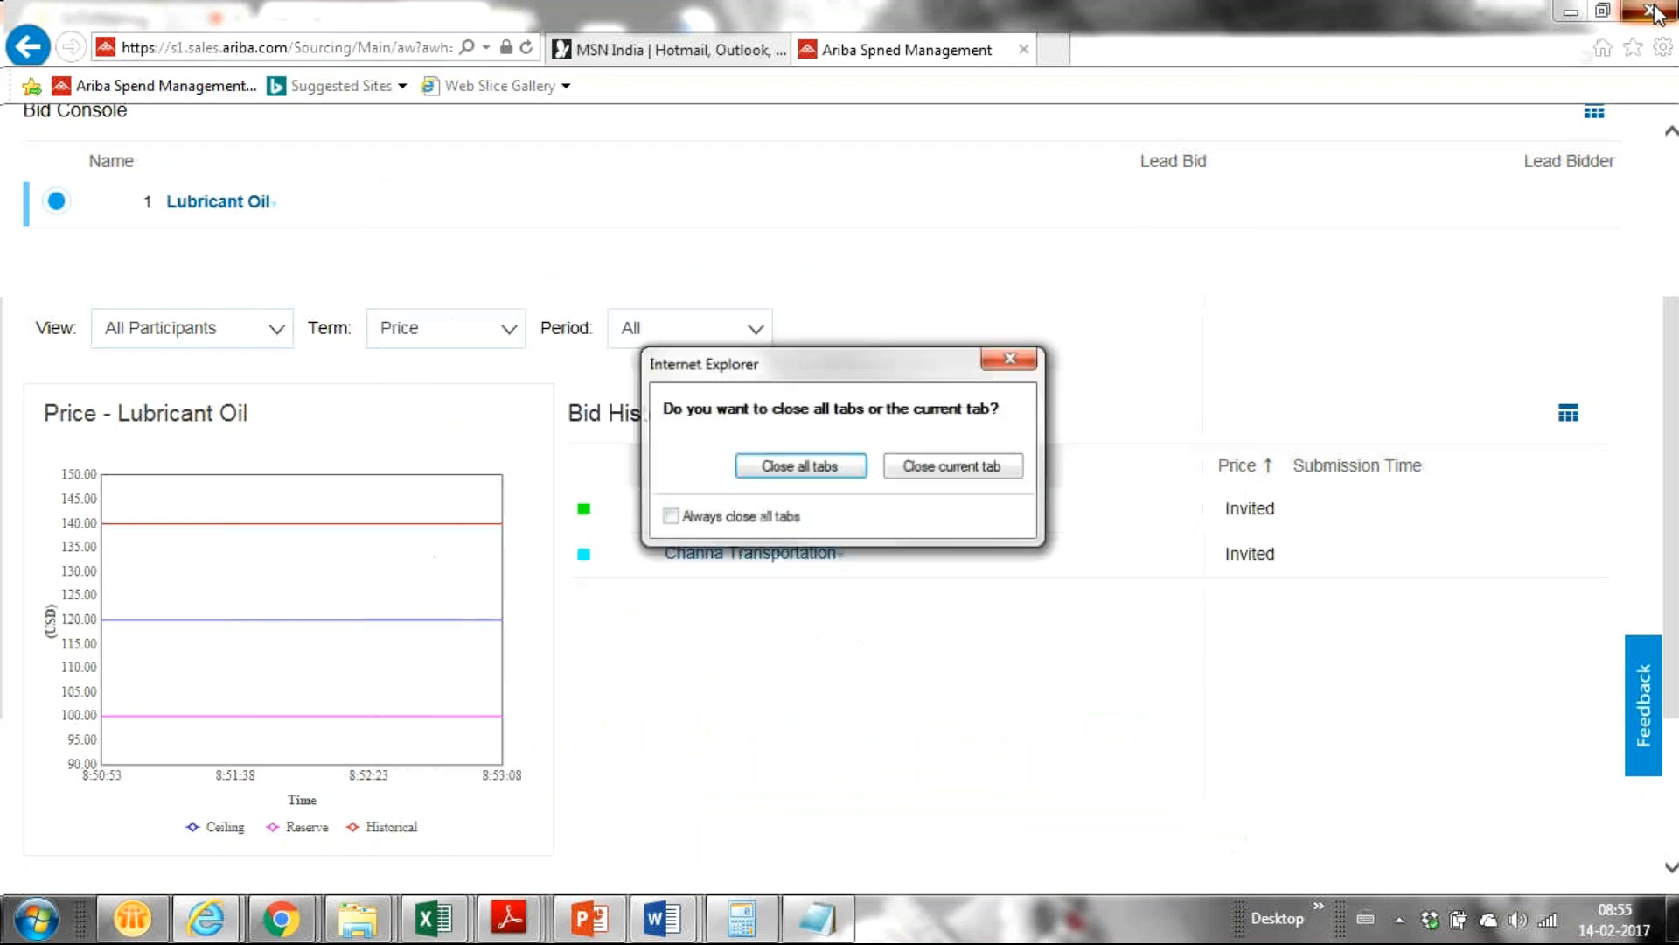
pyautogui.click(798, 467)
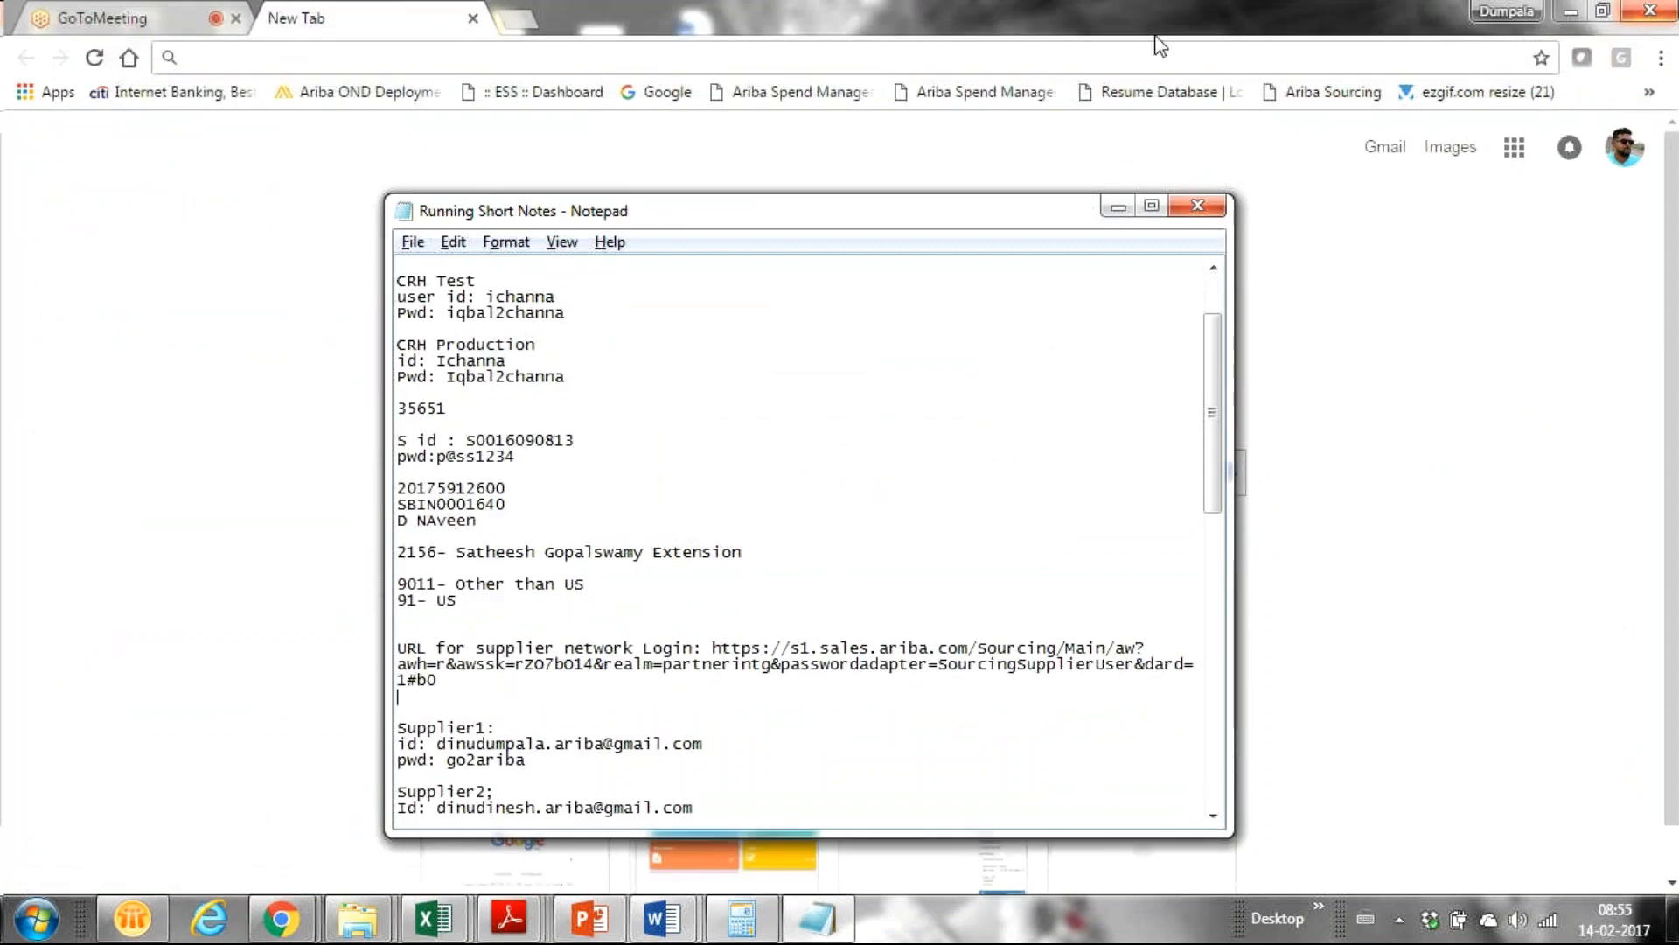
# Load the s1.sales.ariba.com login address in a new maximized Internet Explorer tab, declining the default-browser prompt.
pyautogui.click(210, 919)
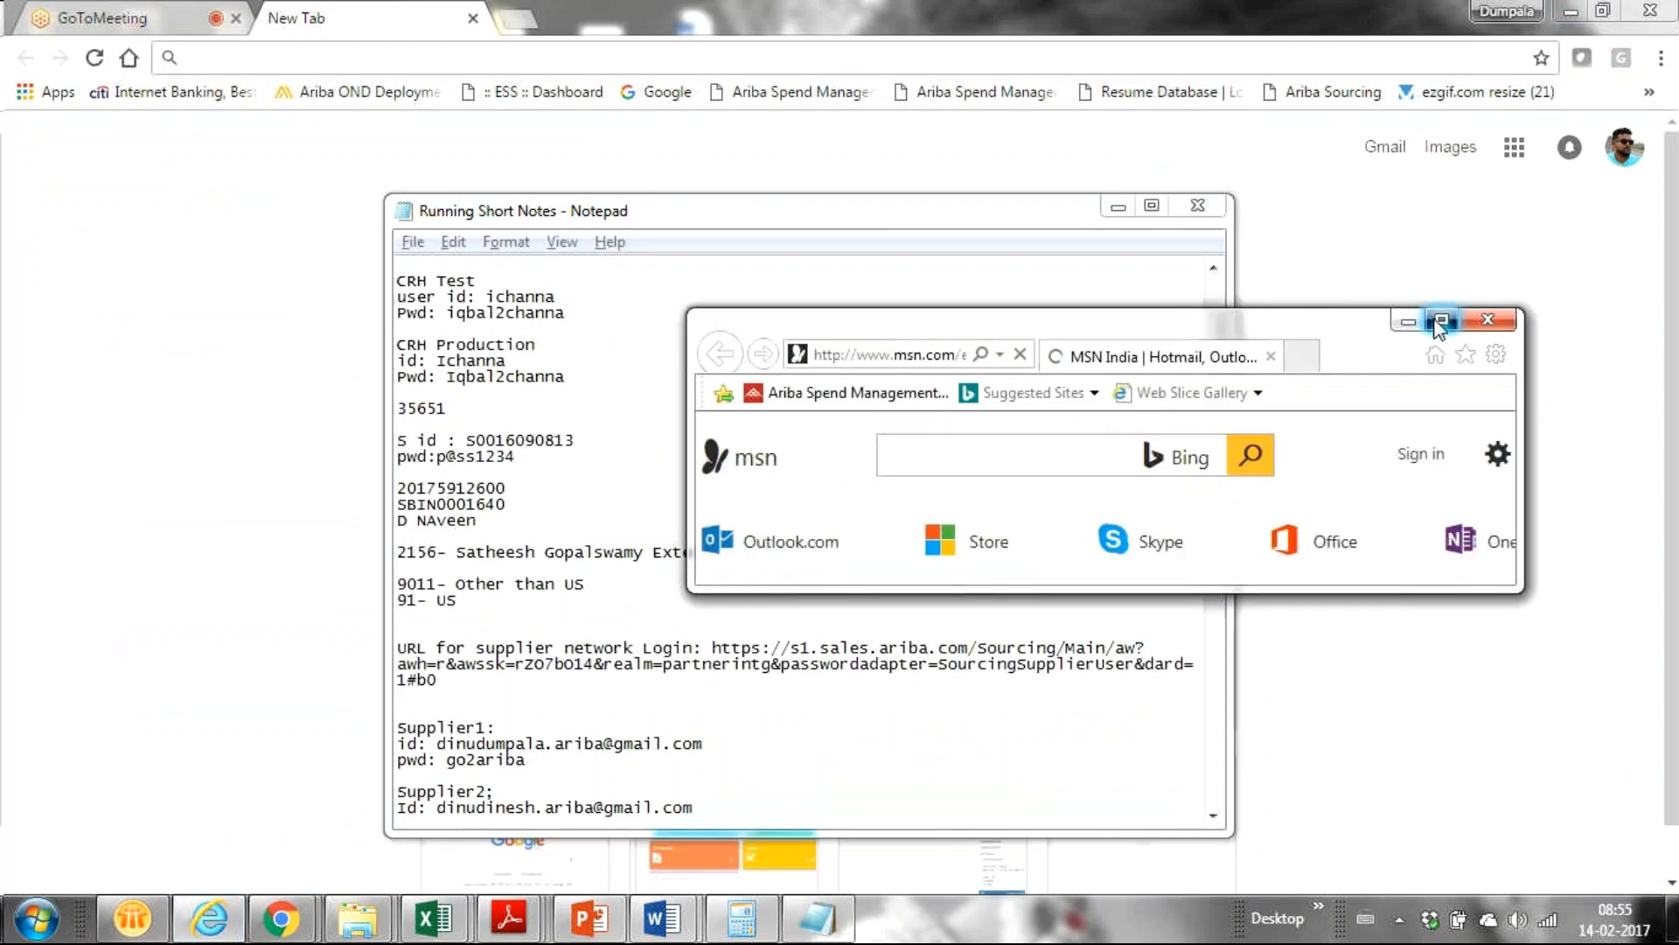
pyautogui.click(1439, 321)
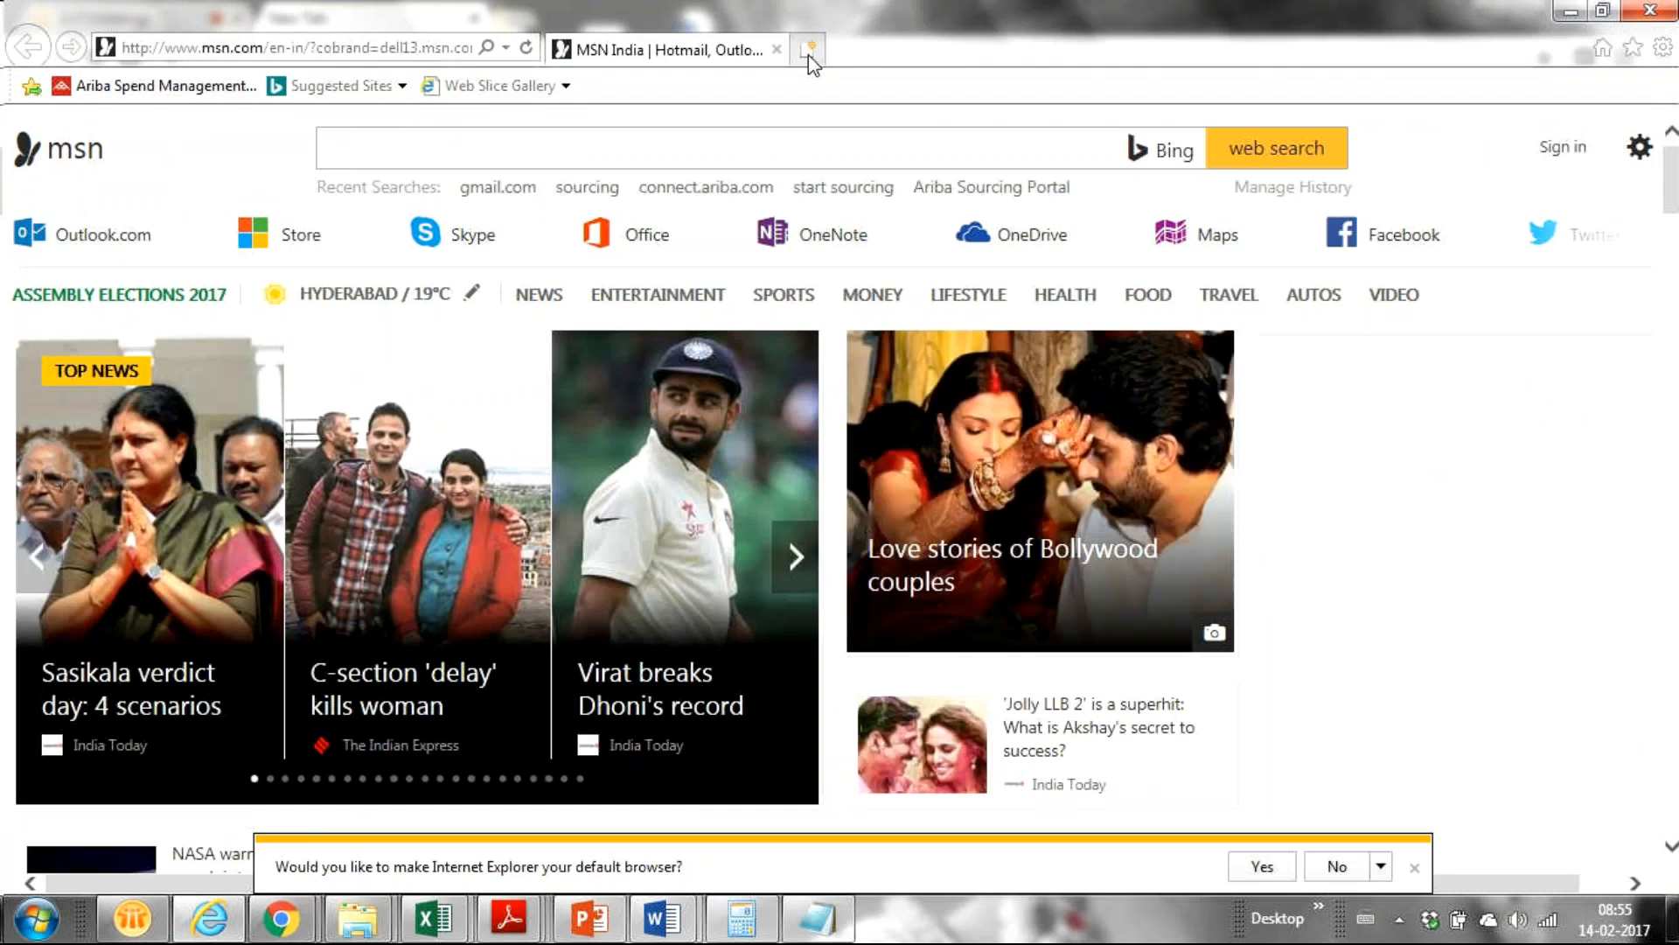
pyautogui.click(809, 55)
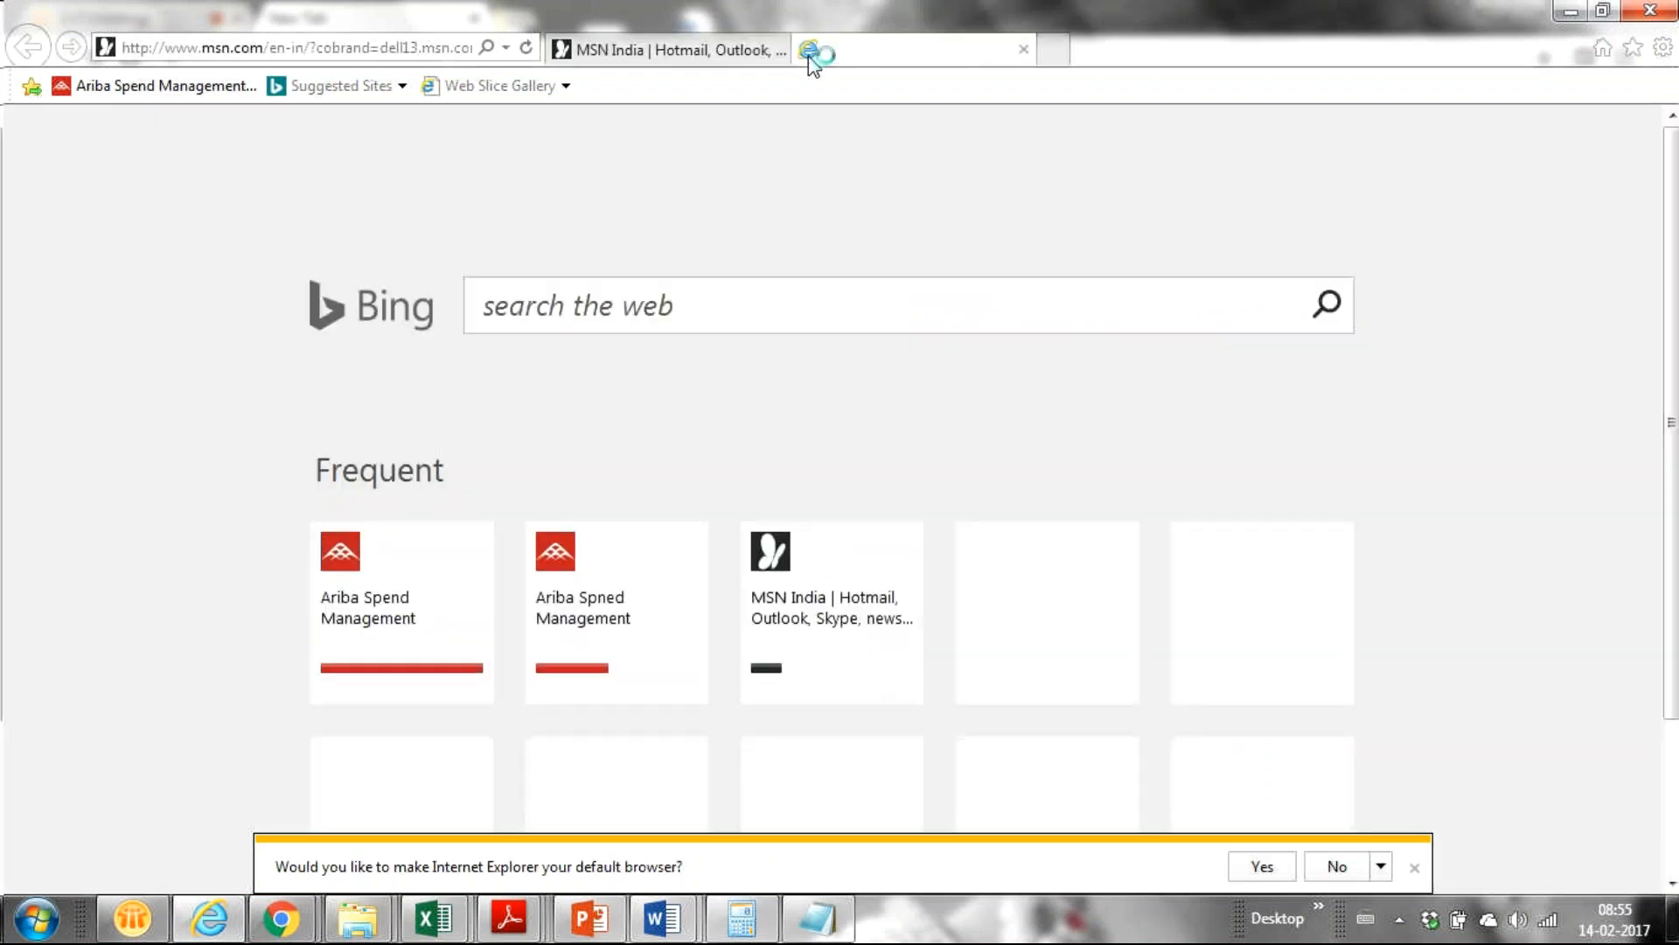
pyautogui.hotkey('ctrl', 'v')
pyautogui.press('Return')
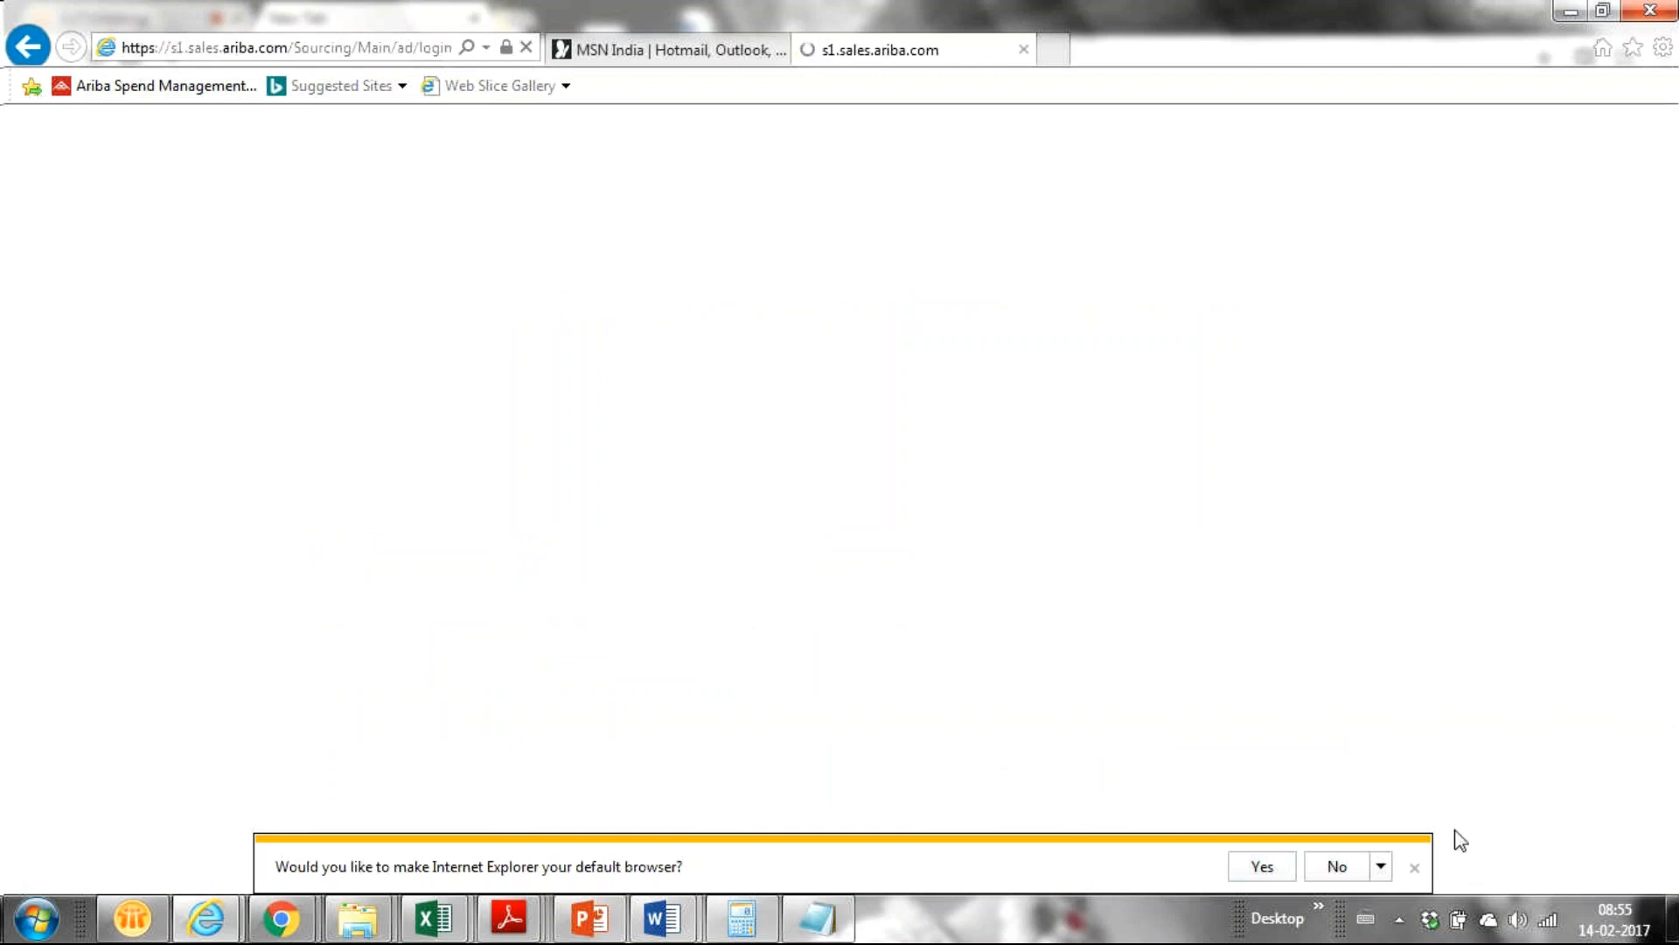
pyautogui.click(1336, 866)
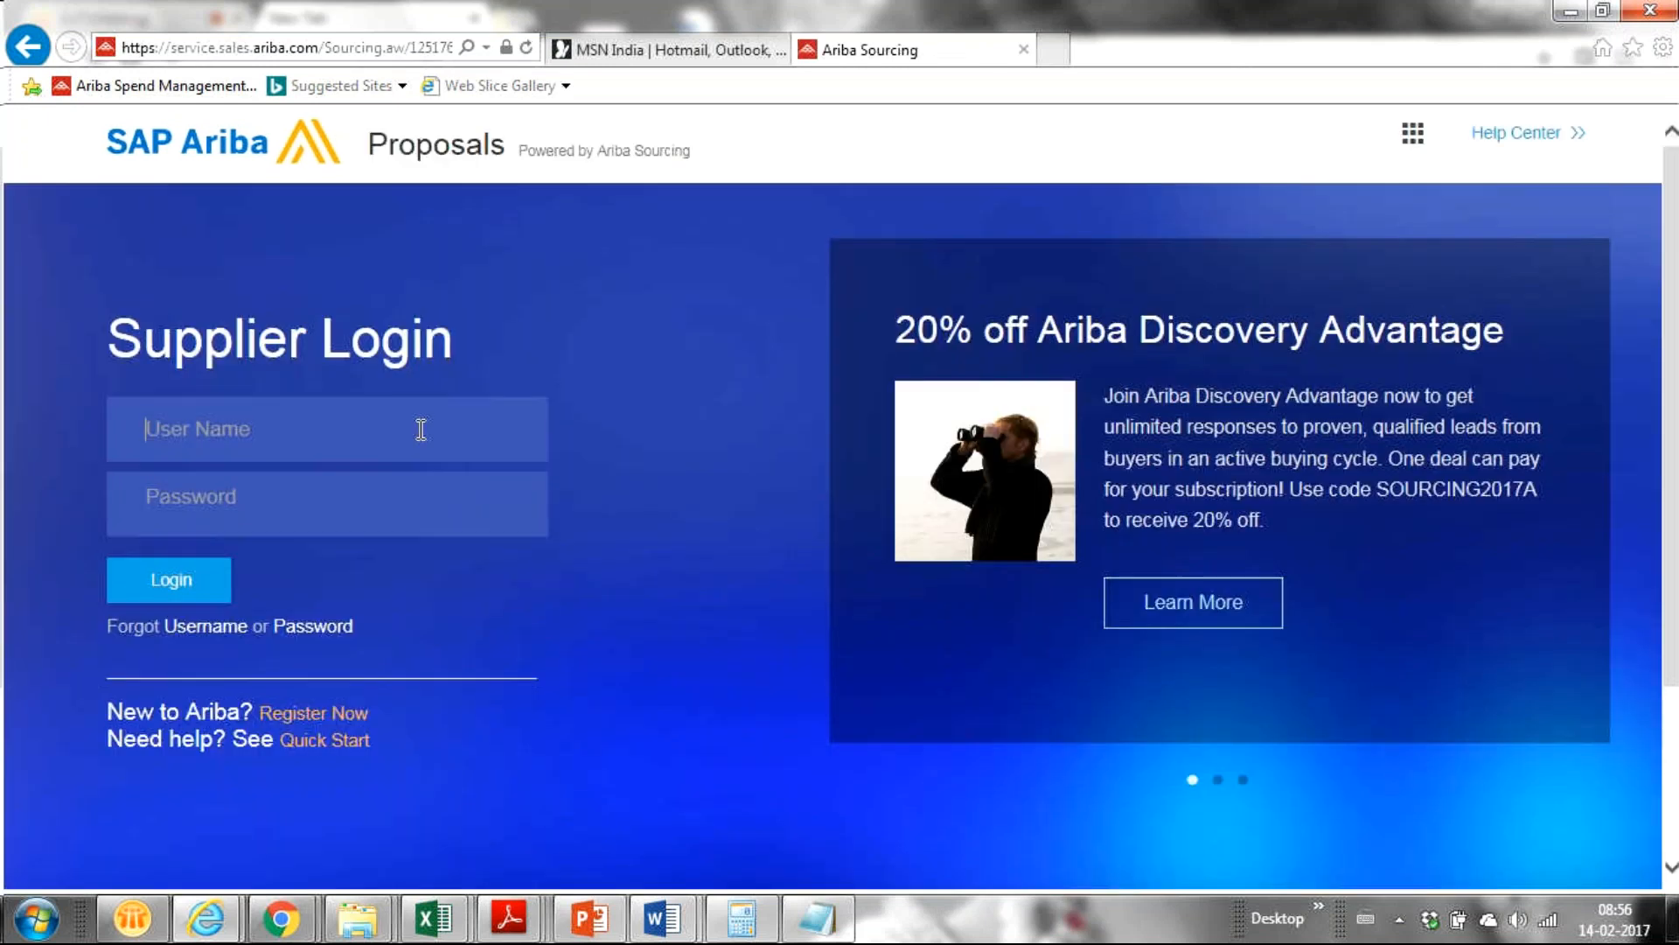
# Log in on the Supplier Login page with the supplier's Gmail username and account password.
pyautogui.click(421, 429)
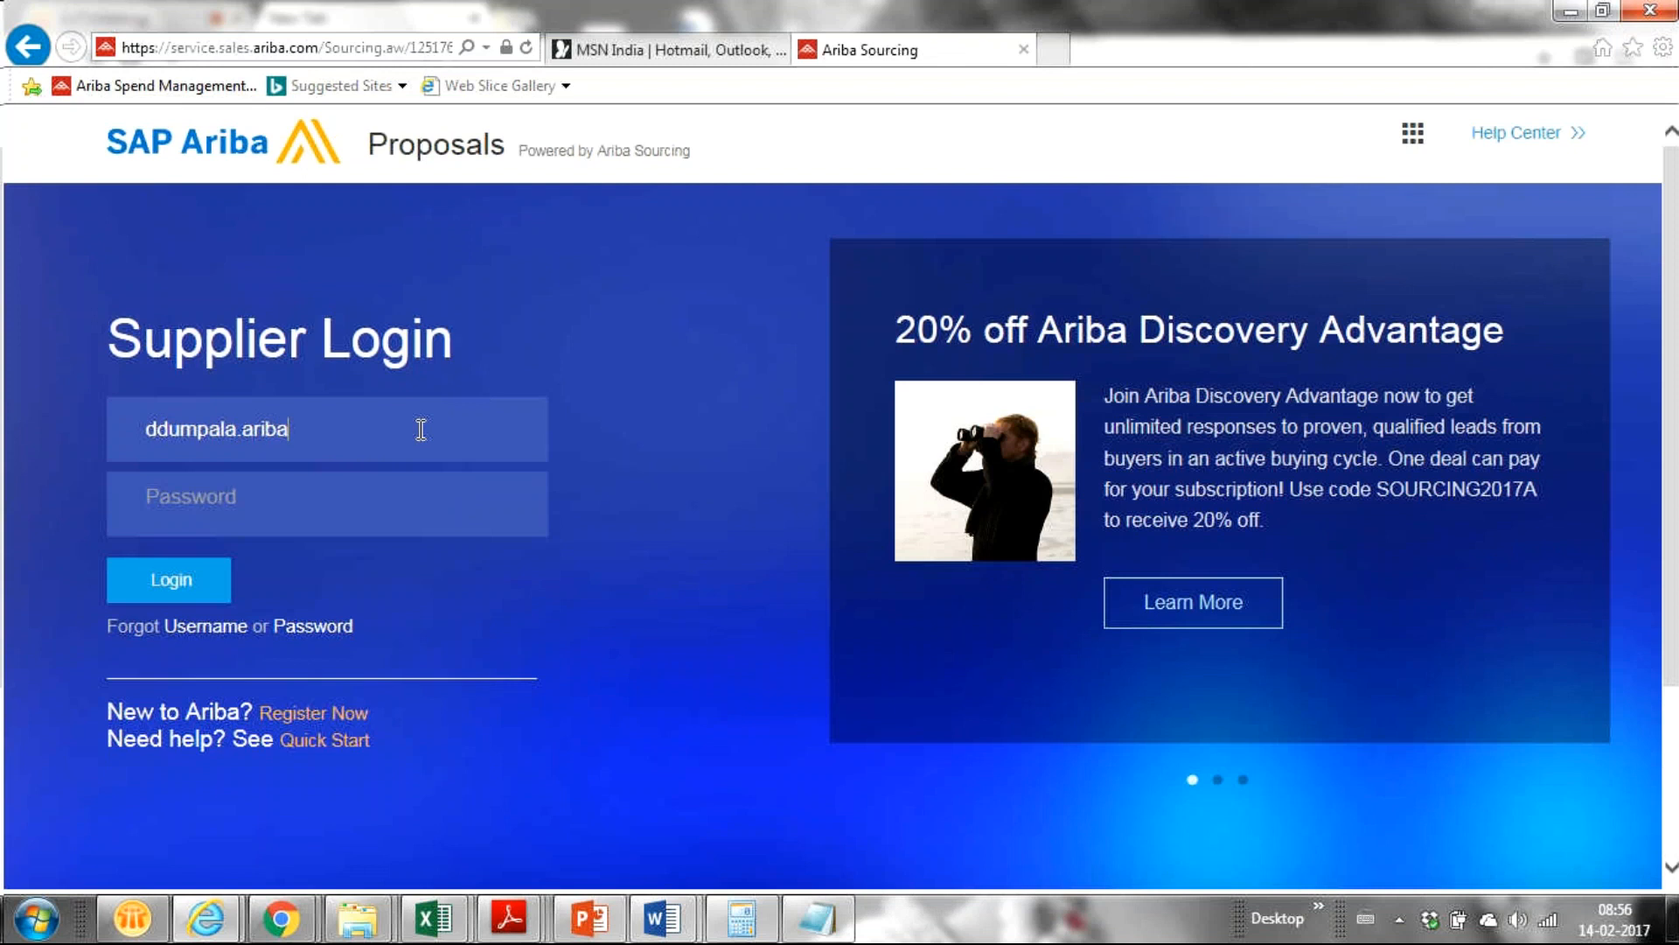
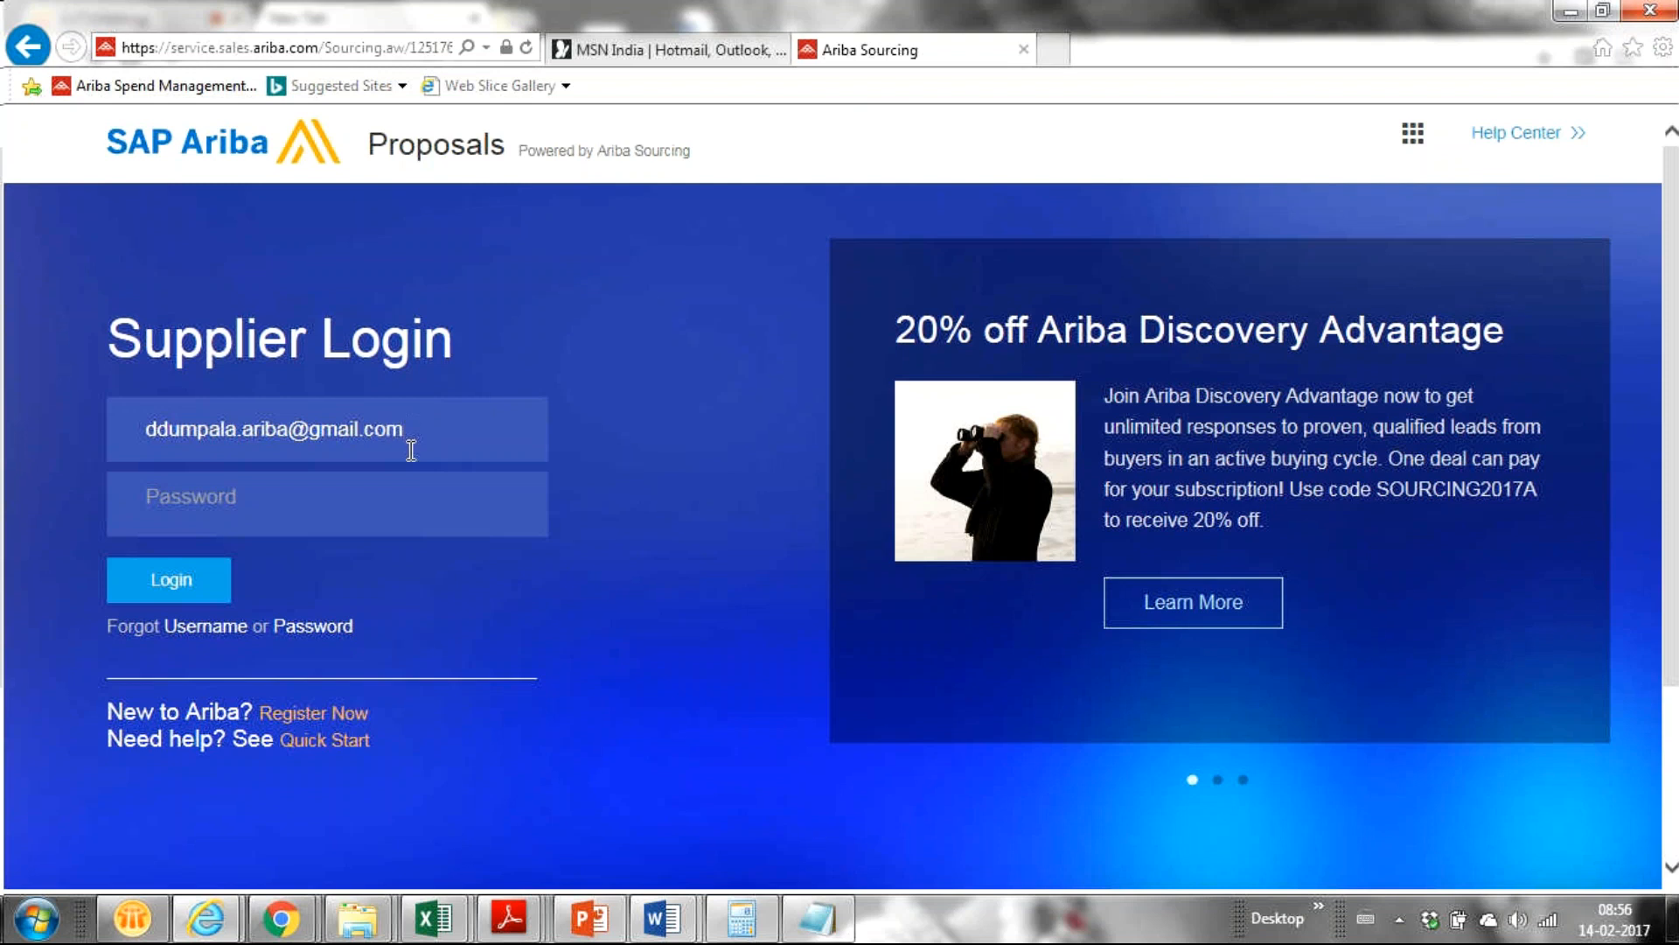
pyautogui.click(407, 510)
pyautogui.write('***********')
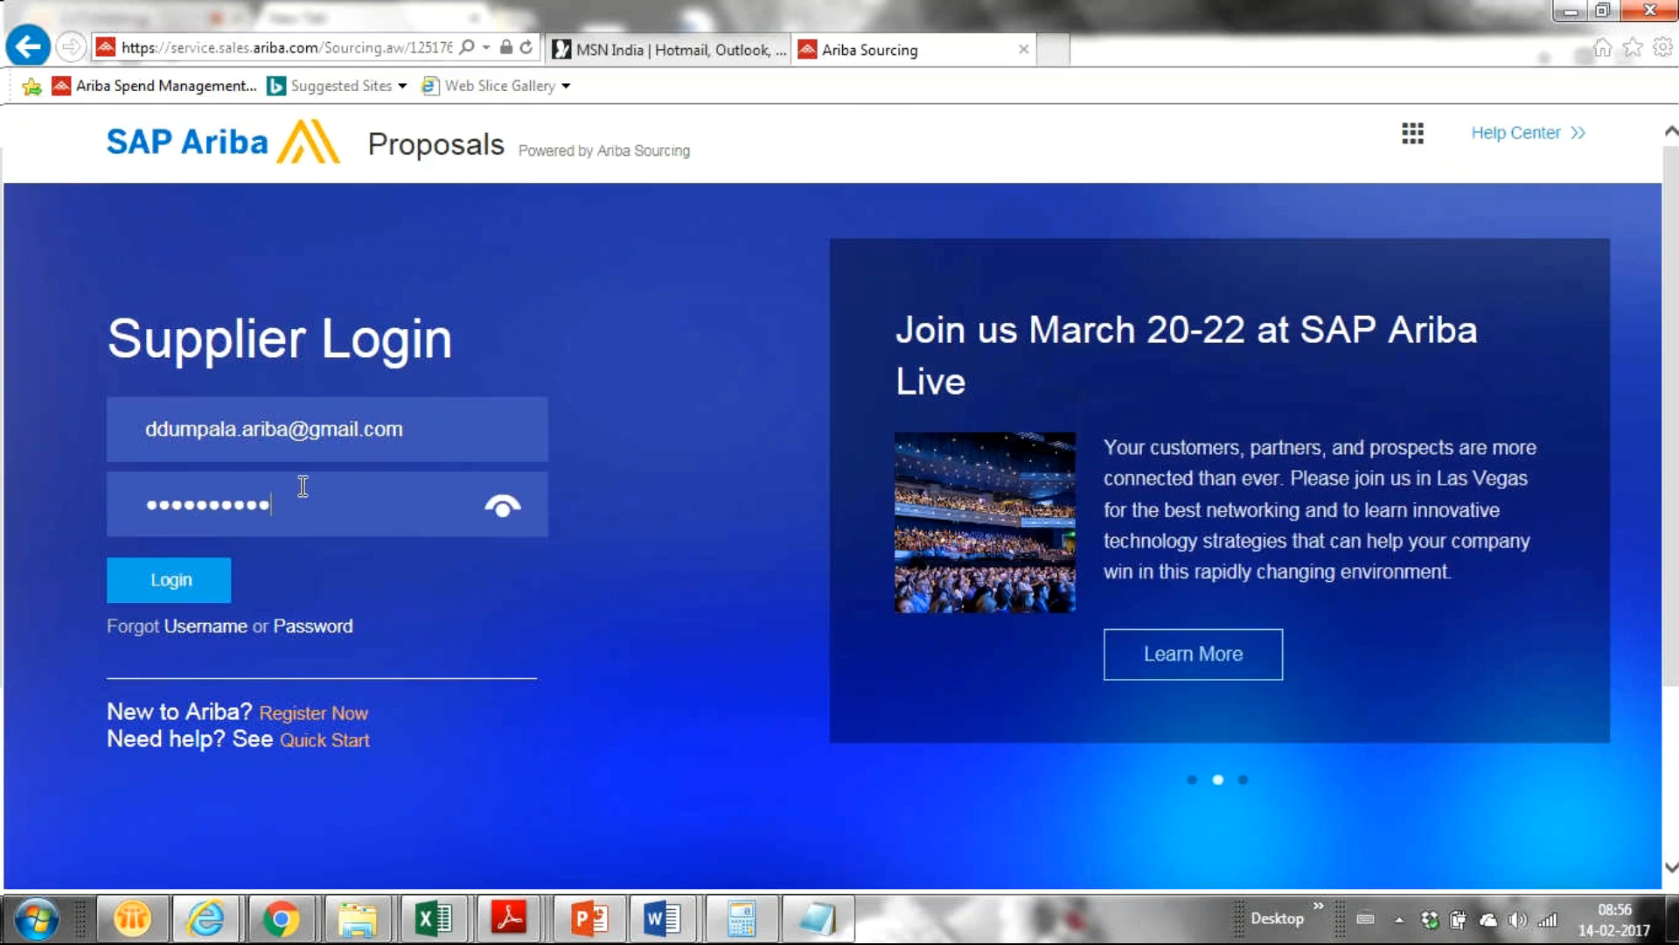
pyautogui.click(173, 581)
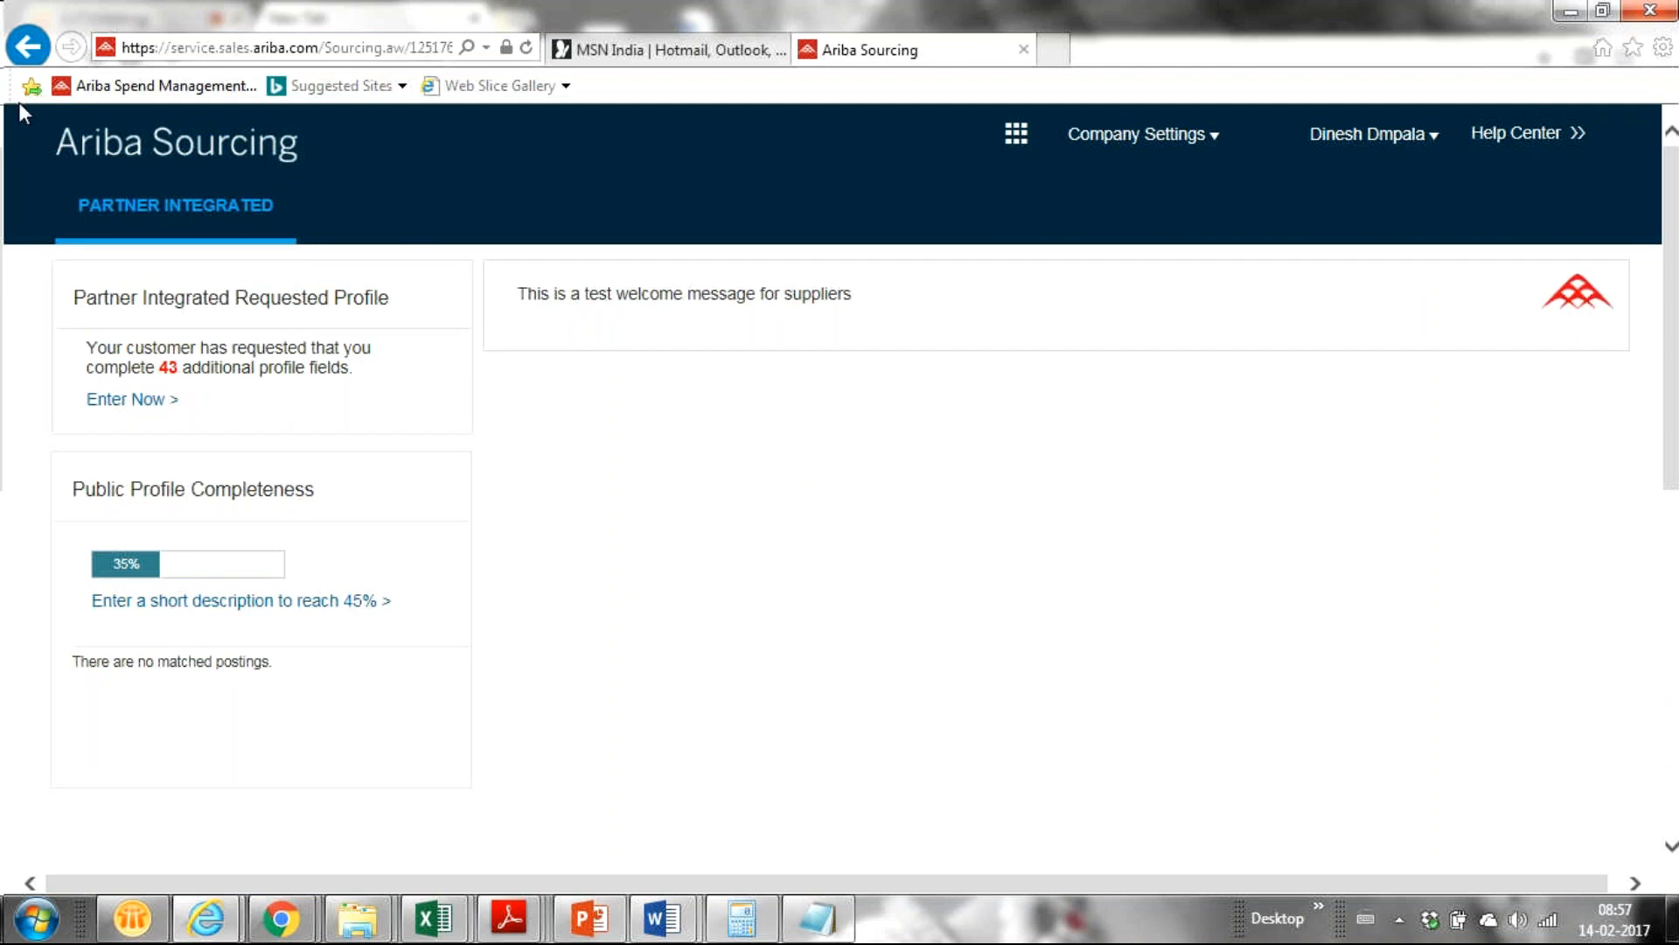
pyautogui.press('F5')
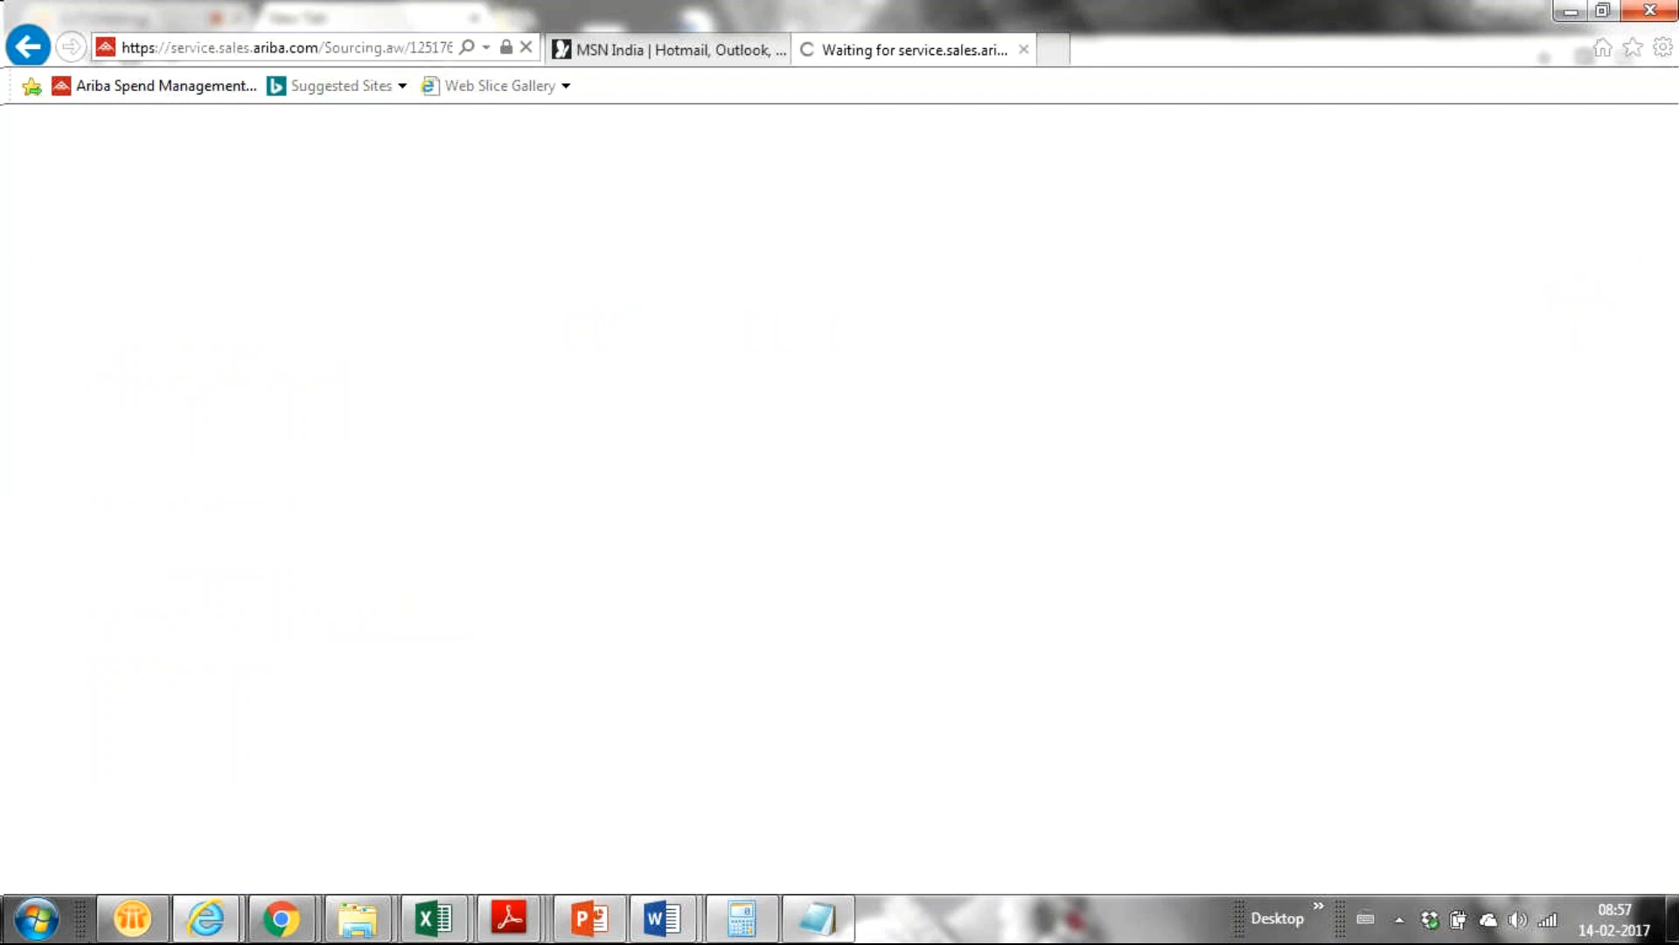
pyautogui.moveTo(312, 933)
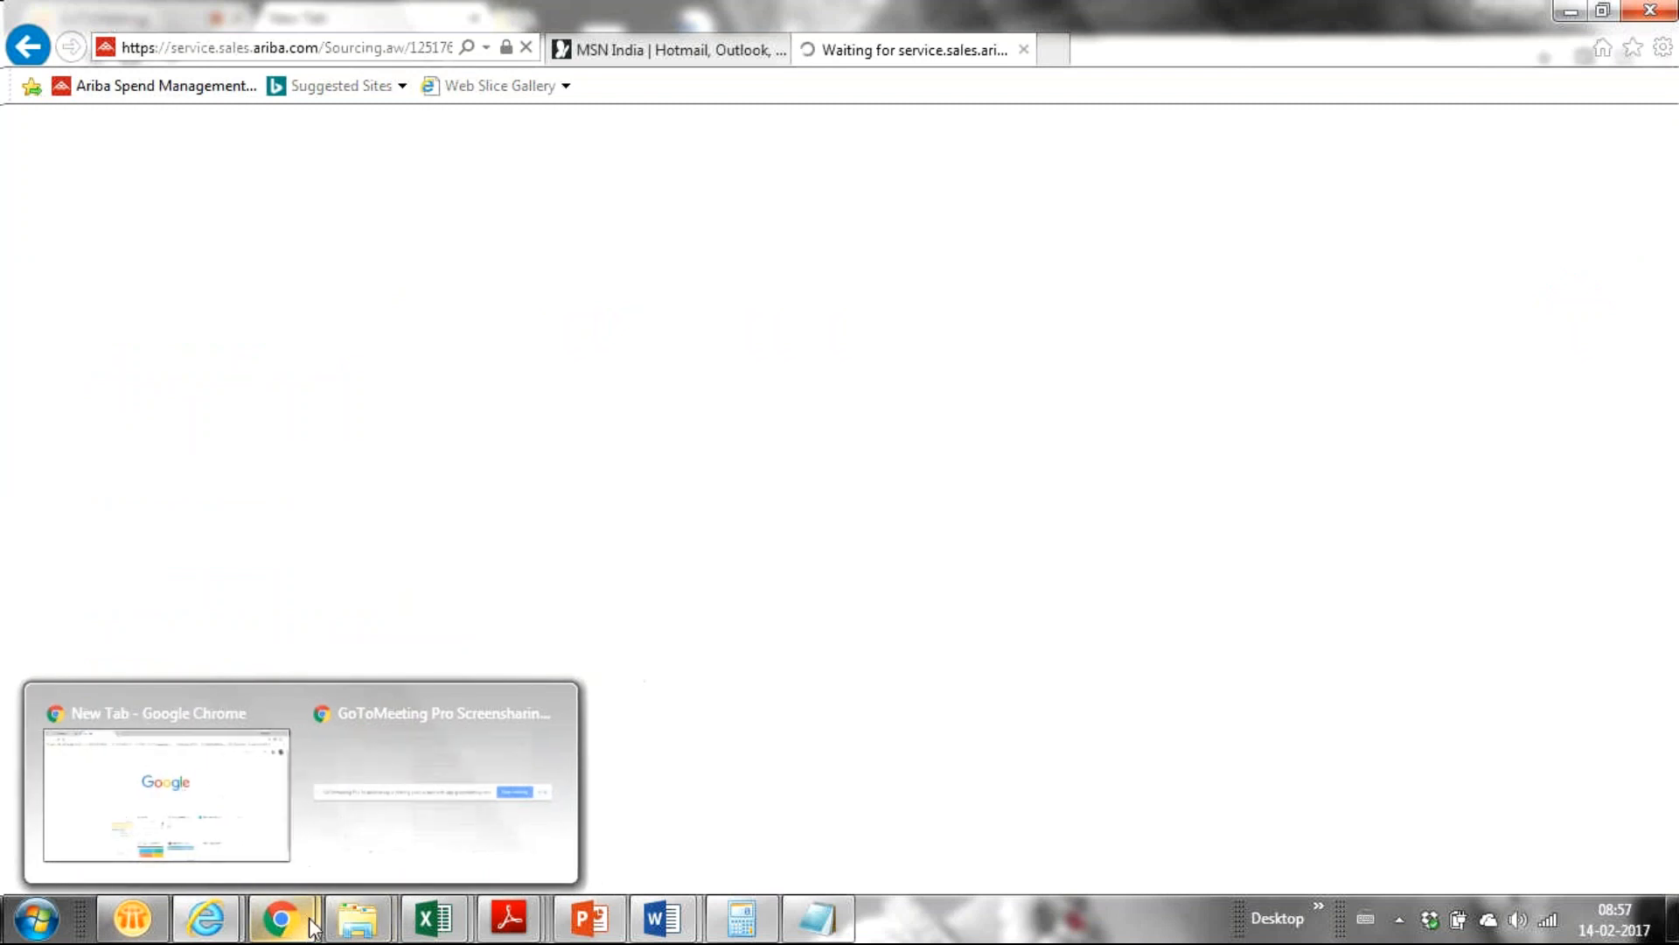
pyautogui.moveTo(162, 790)
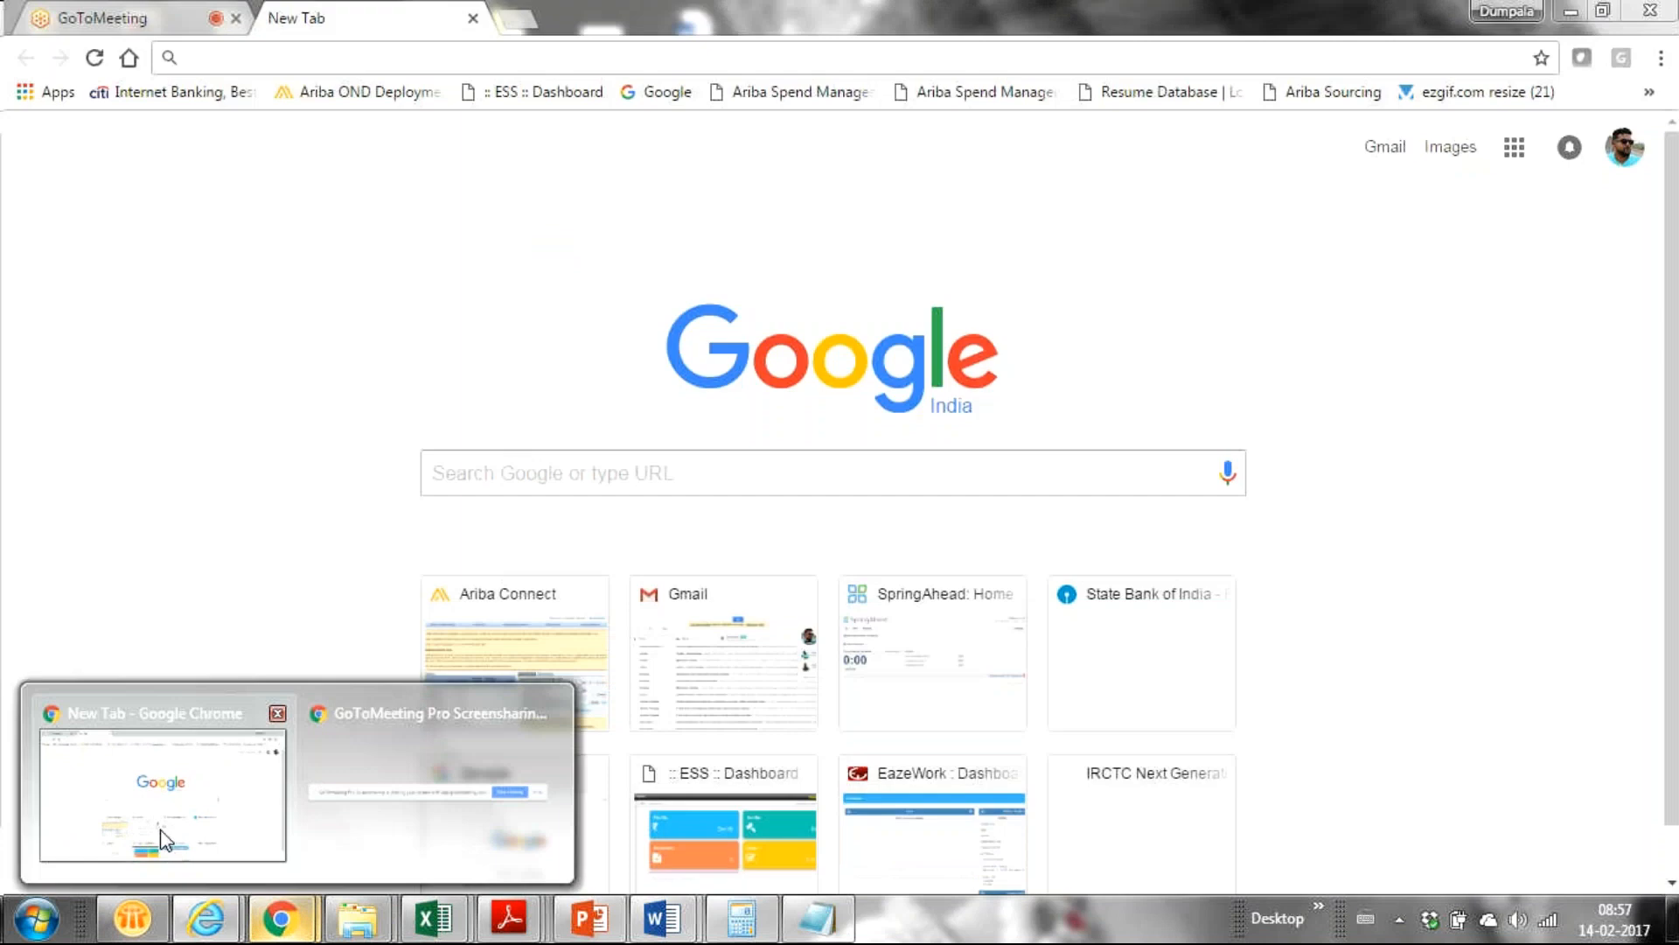
pyautogui.moveTo(207, 918)
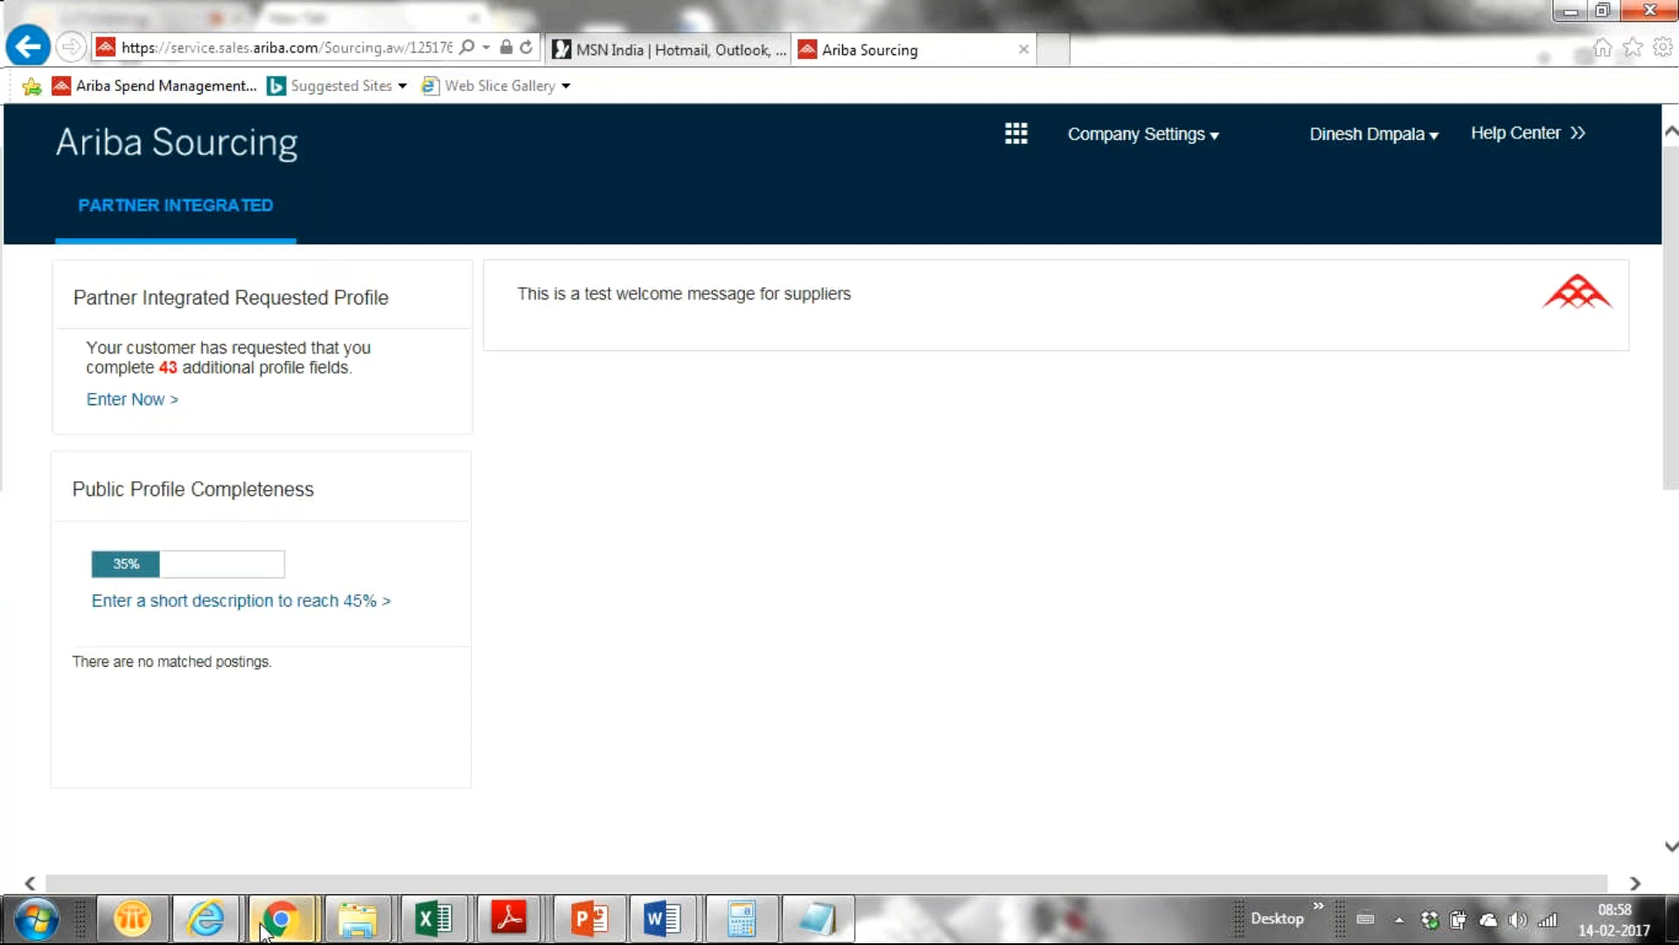
pyautogui.moveTo(223, 926)
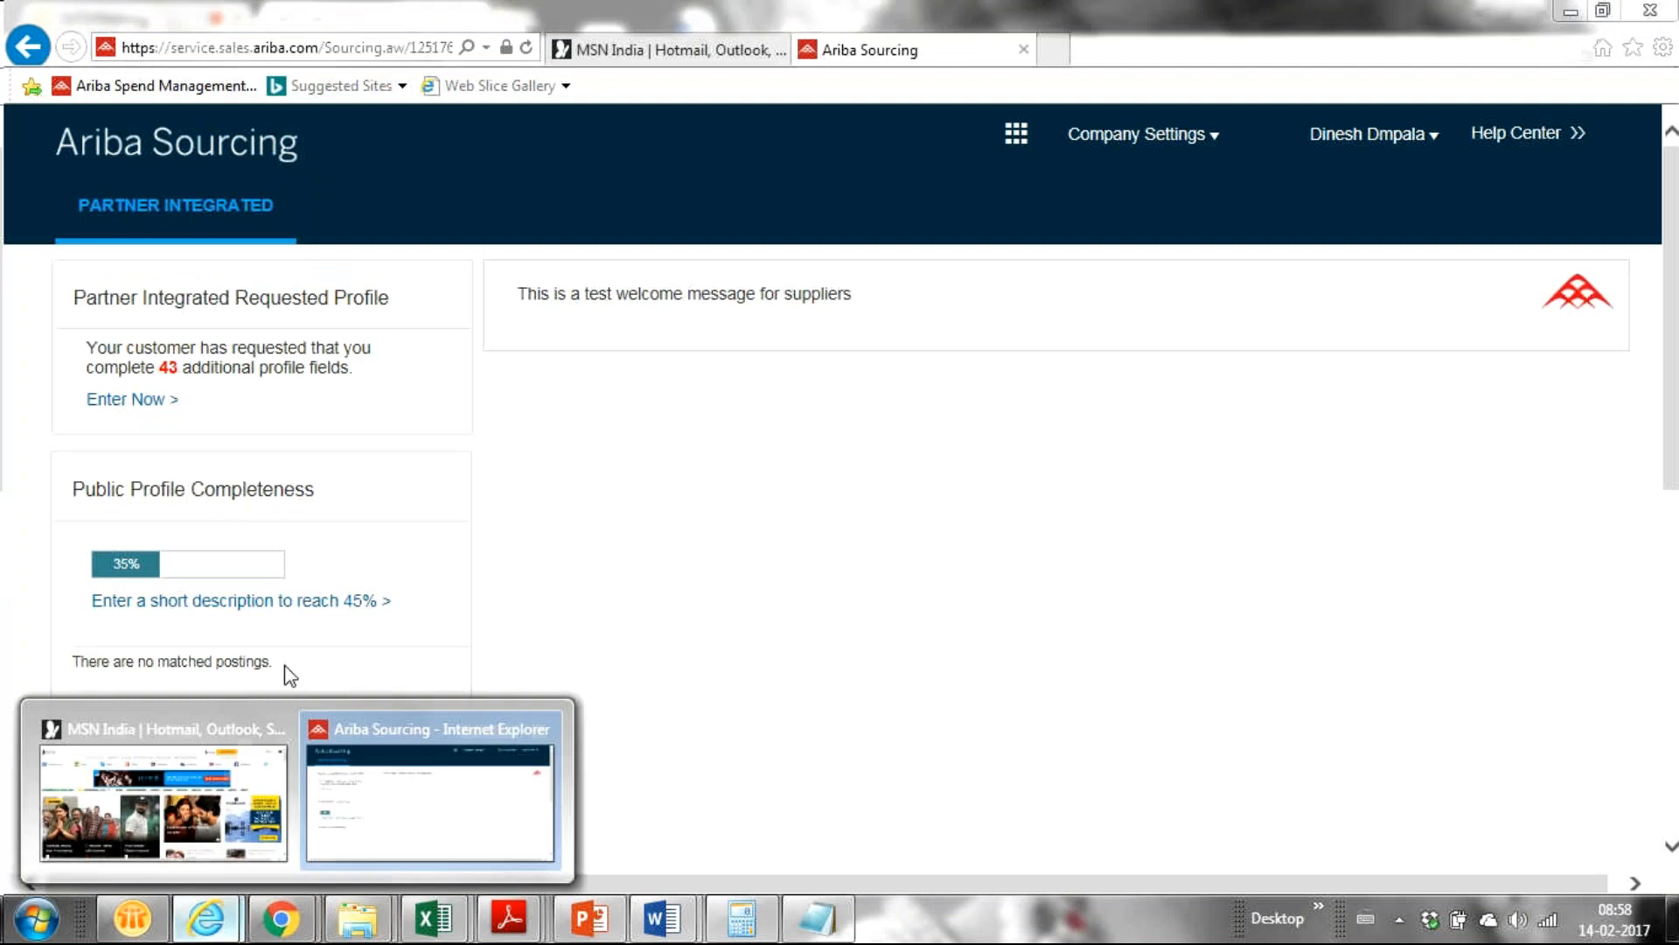
# Scroll the Ariba dashboard and Events table down to the Status: Open Demo Auction for Training.
pyautogui.click(391, 801)
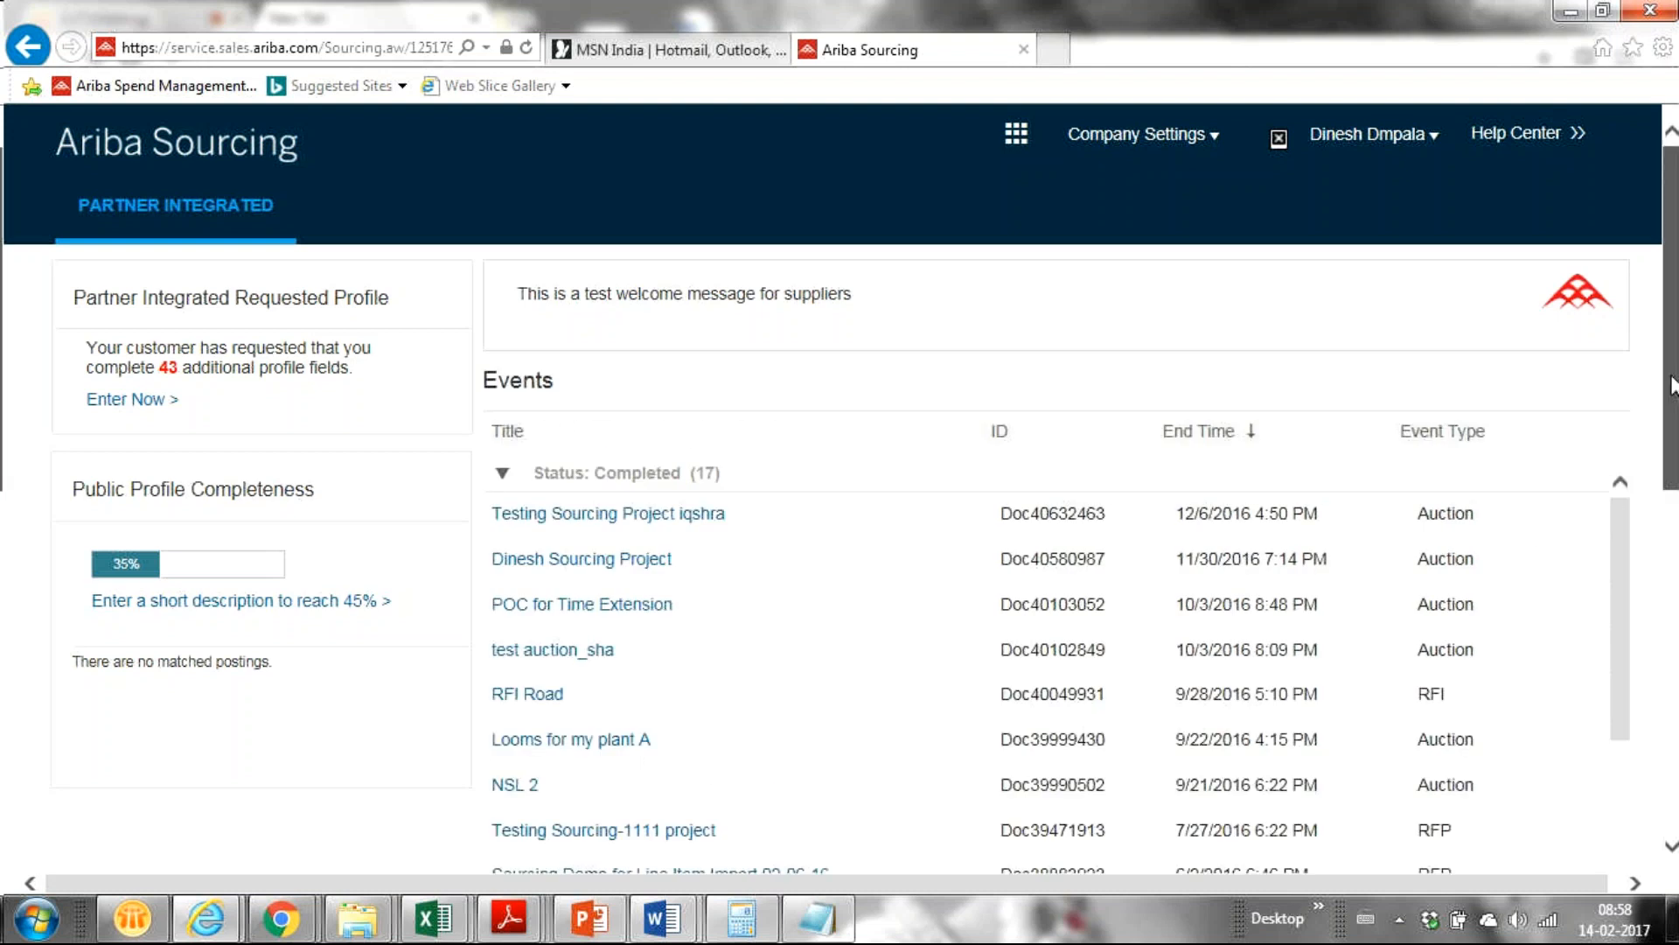
pyautogui.moveTo(1670, 384); pyautogui.dragTo(1614, 569)
pyautogui.moveTo(1615, 283); pyautogui.dragTo(1567, 469)
pyautogui.click(643, 441)
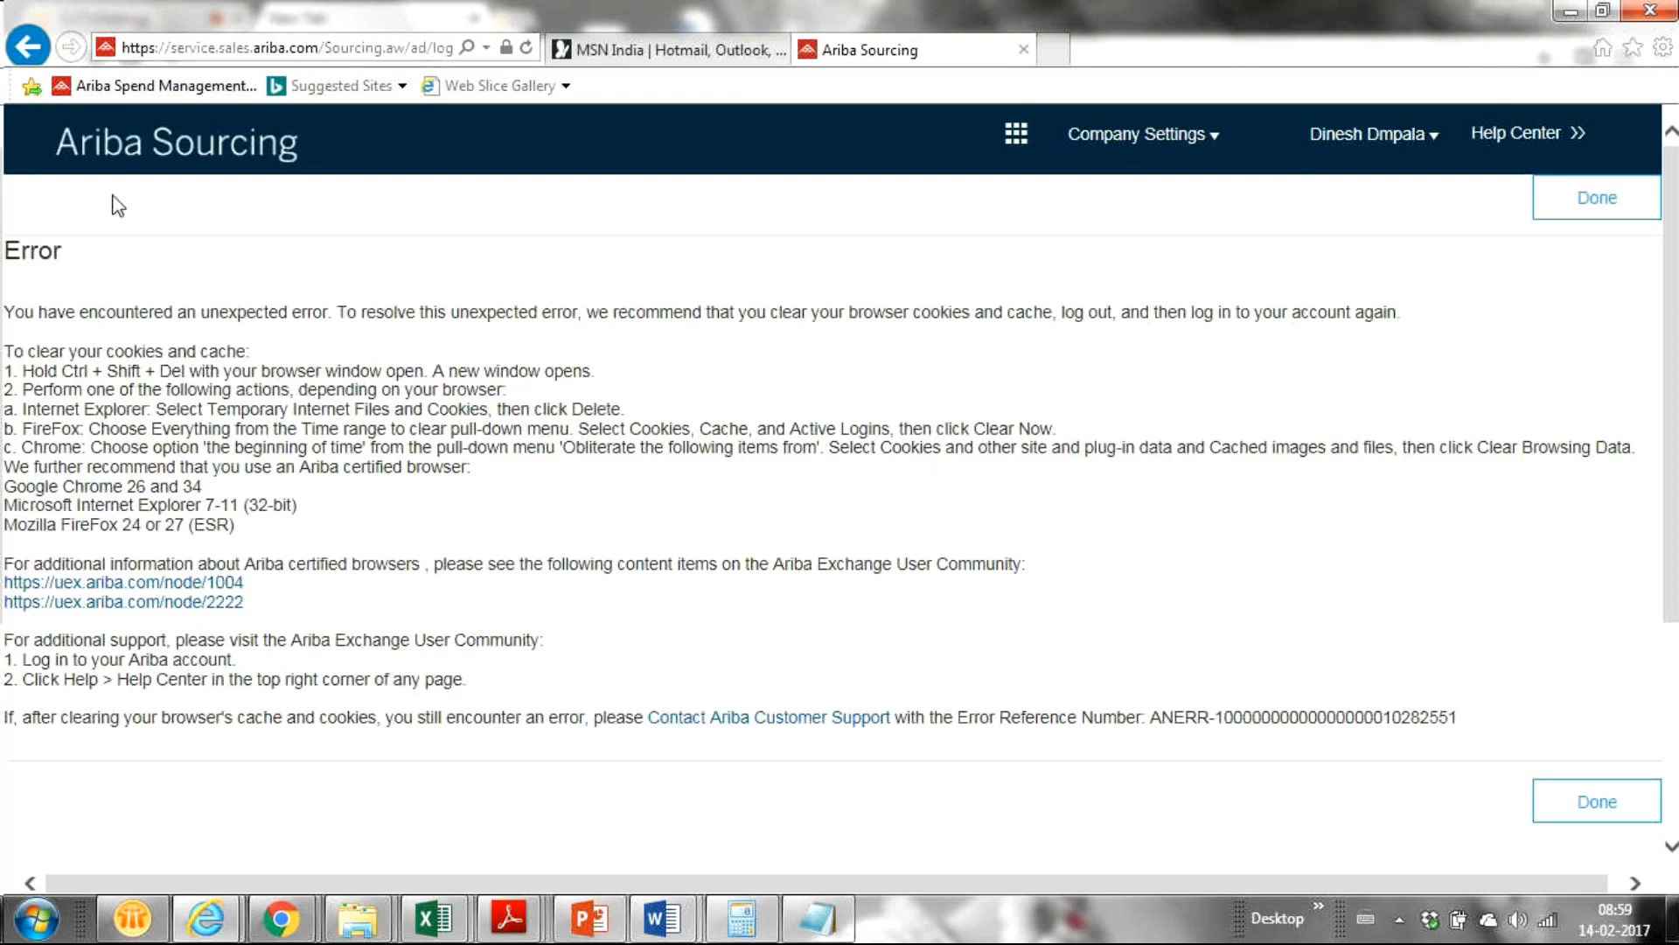
pyautogui.click(1590, 815)
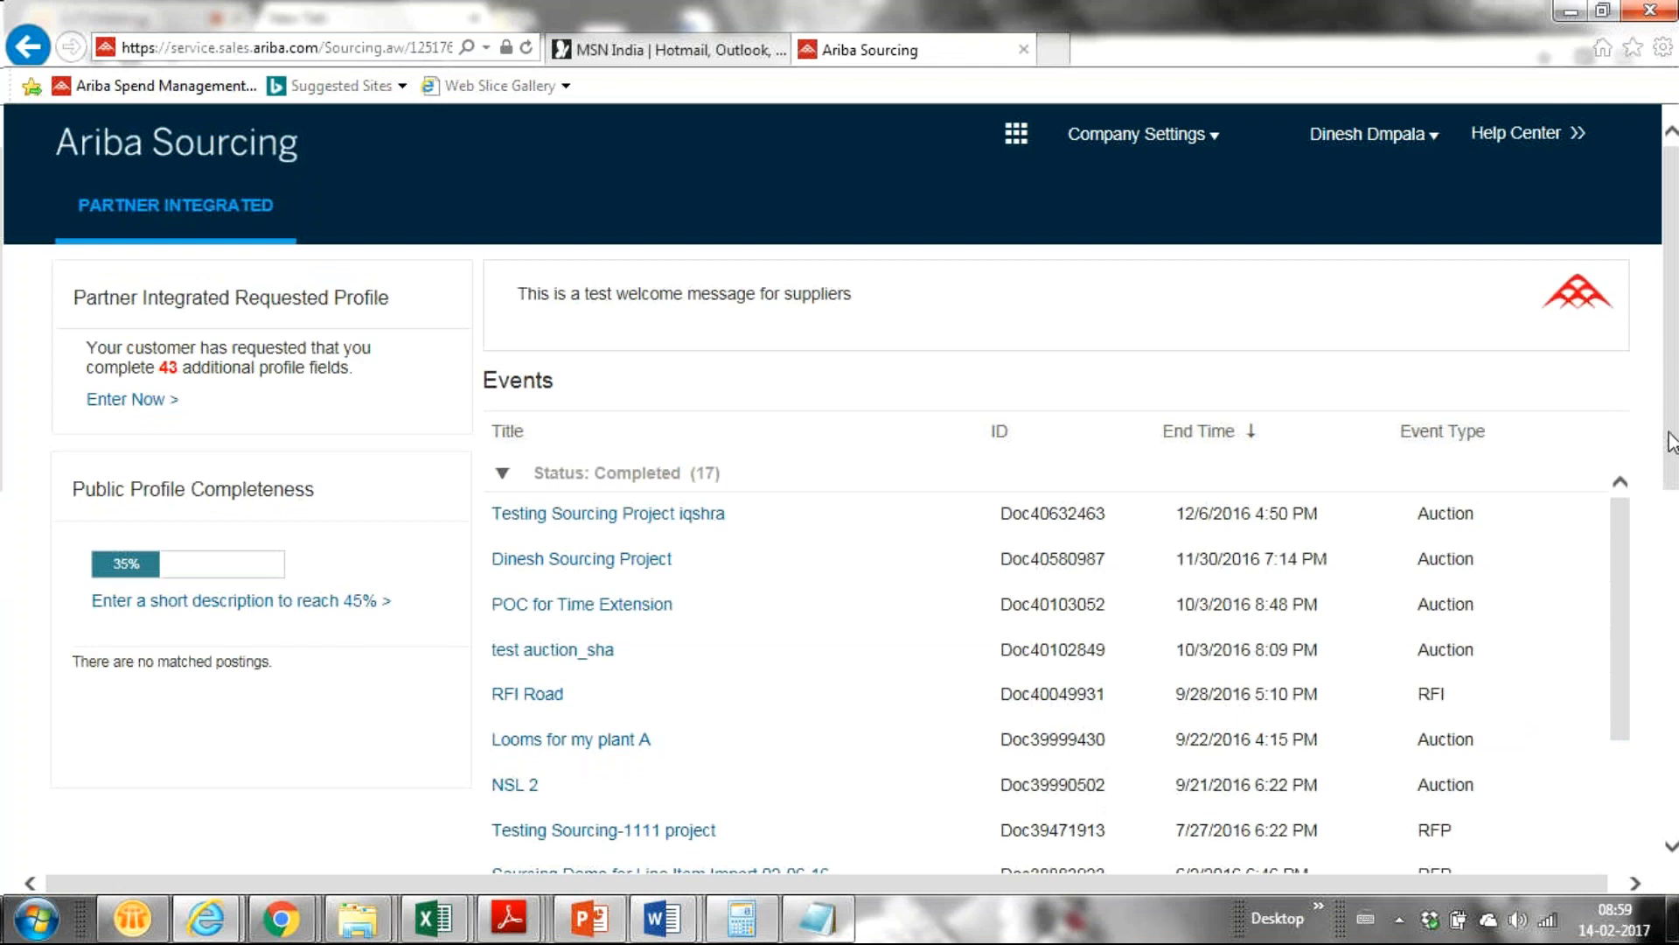
pyautogui.moveTo(1671, 444); pyautogui.dragTo(1582, 589)
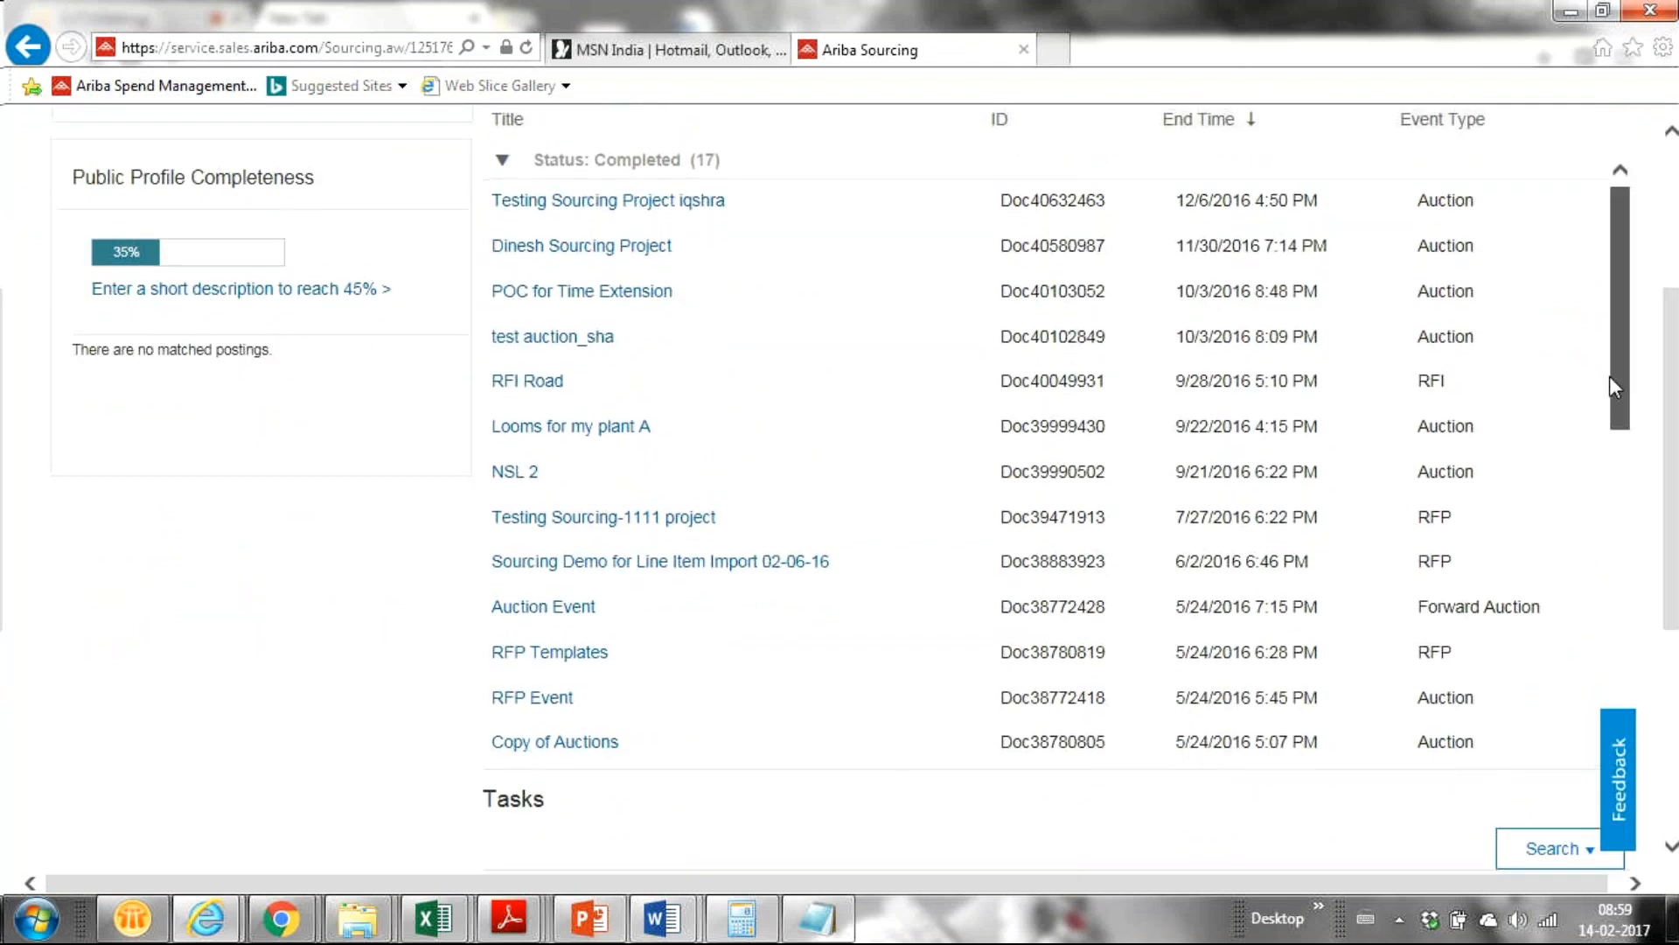
pyautogui.moveTo(1612, 415); pyautogui.dragTo(1556, 543)
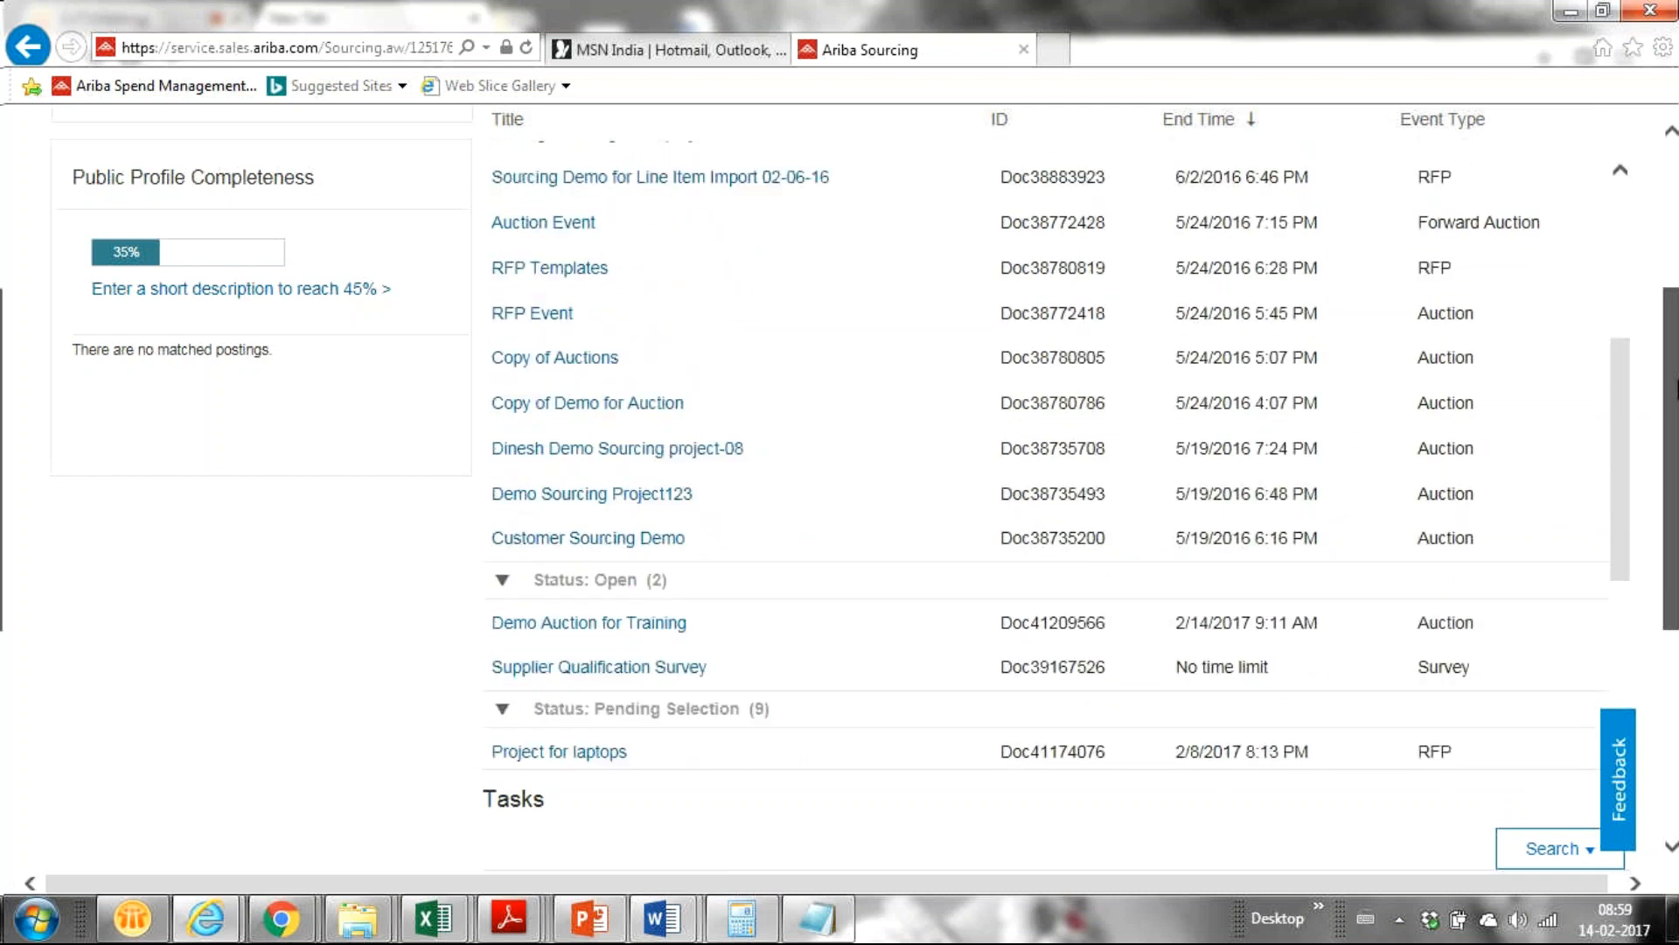
pyautogui.scroll(4, 839, 490)
pyautogui.moveTo(1675, 360); pyautogui.dragTo(1675, 556)
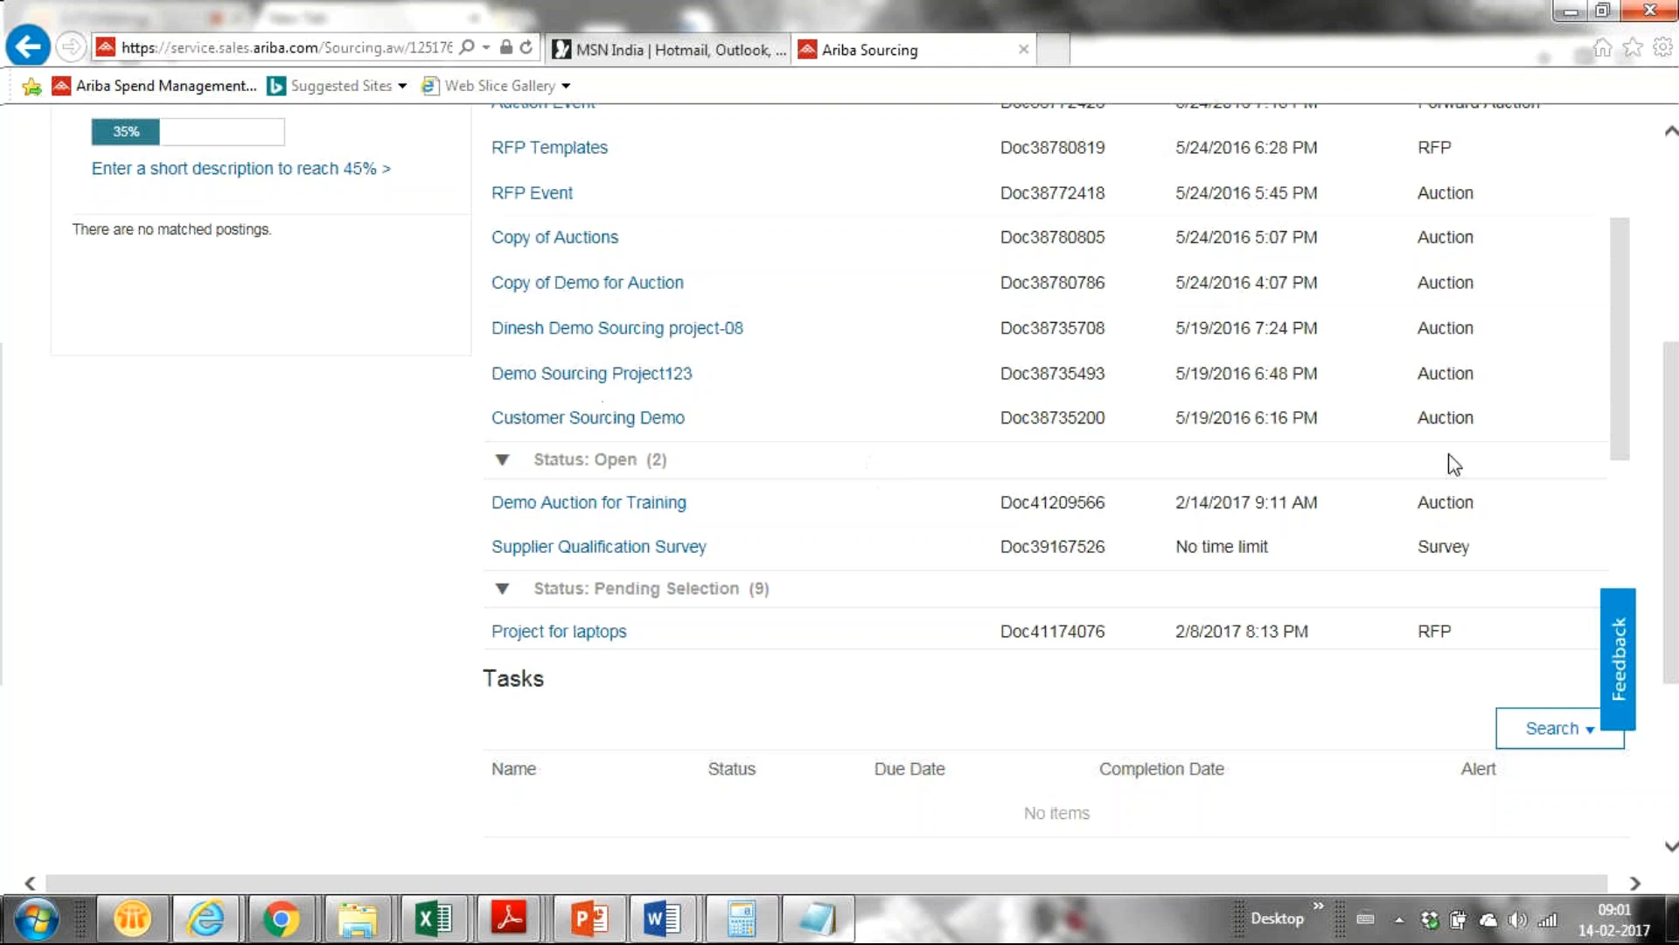
pyautogui.moveTo(1675, 376); pyautogui.dragTo(1532, 41)
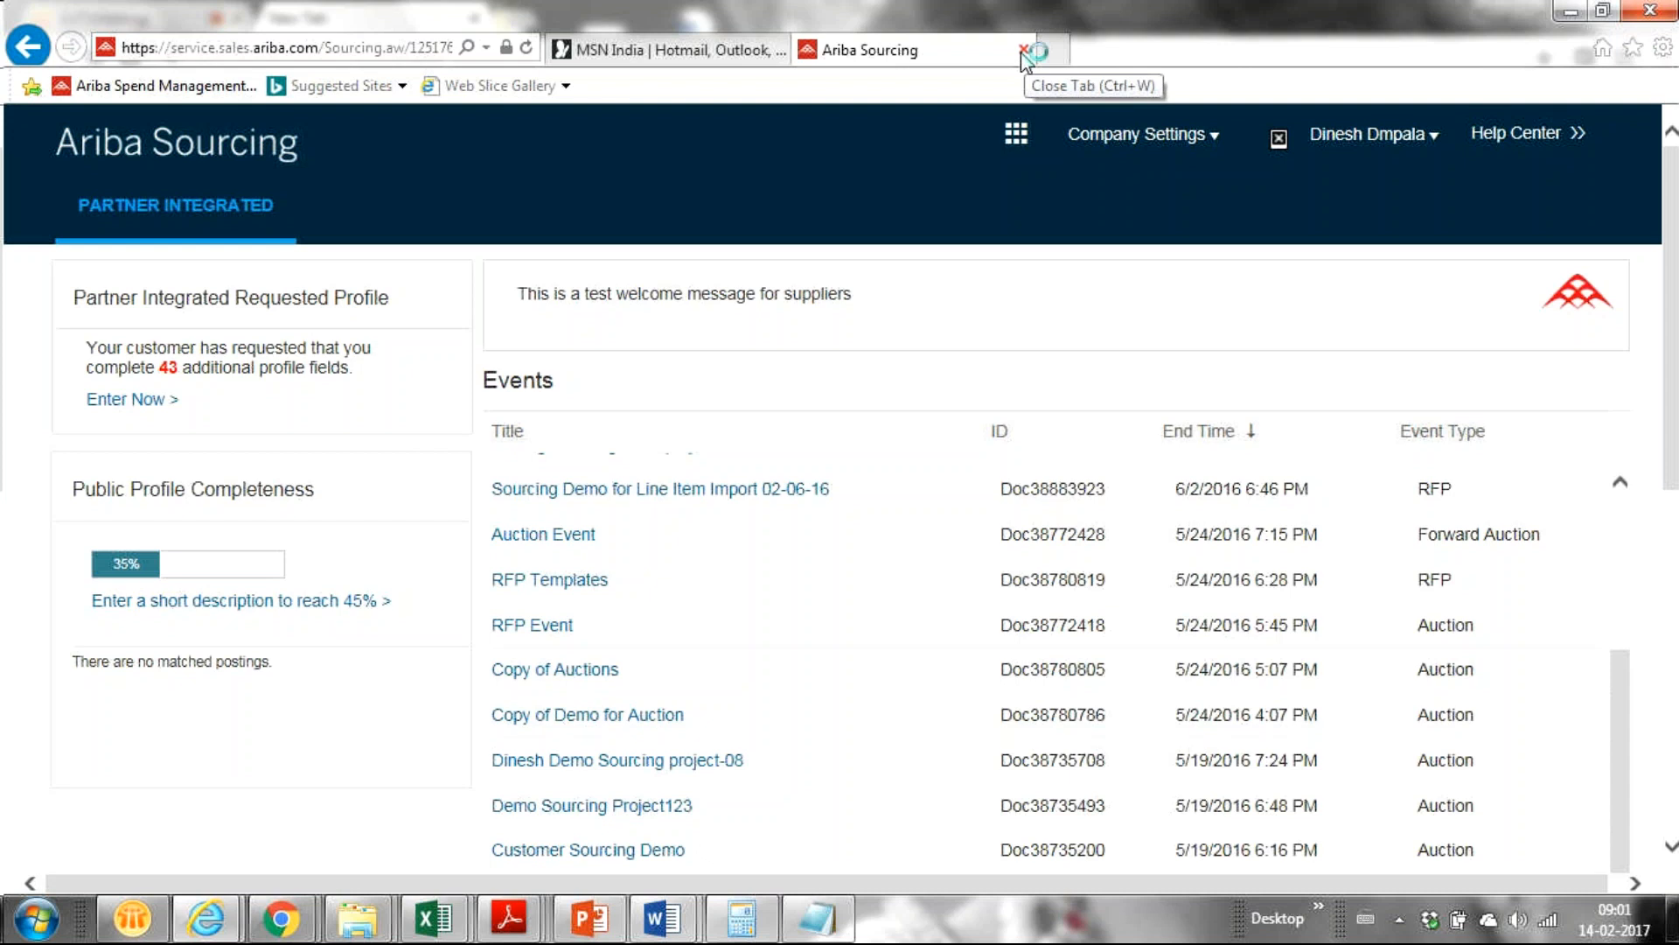
# Switch Chrome to the GoToMeeting SAP Ariba Regular Session tab.
pyautogui.moveTo(282, 920)
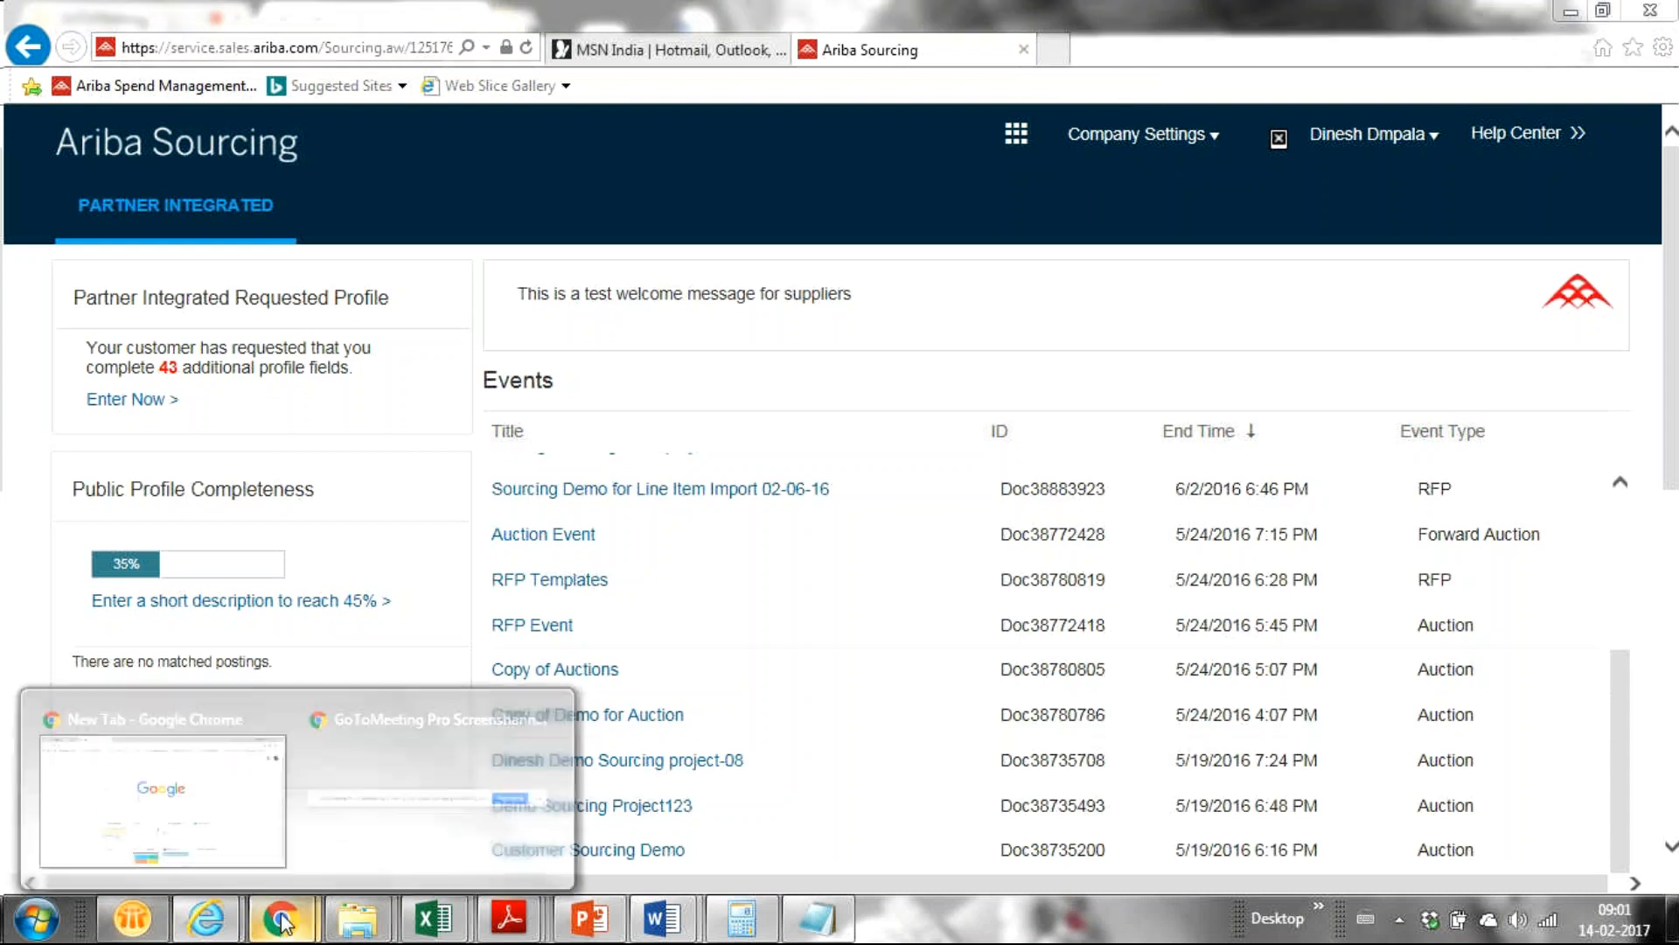
pyautogui.moveTo(366, 743)
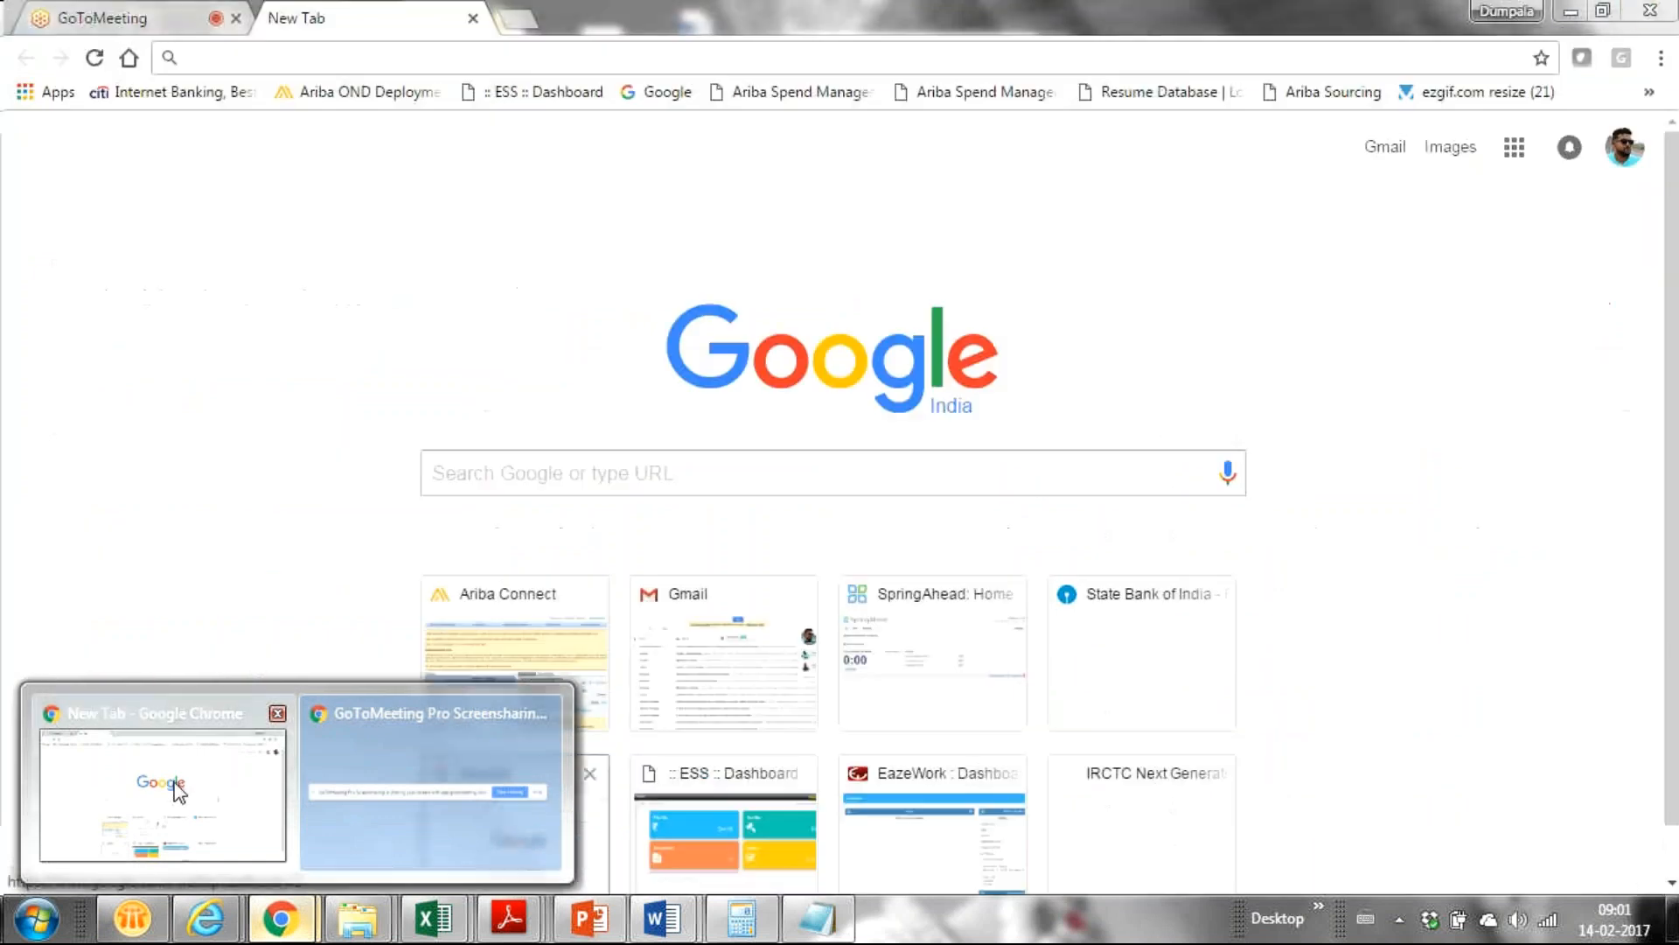
pyautogui.click(179, 790)
pyautogui.click(170, 17)
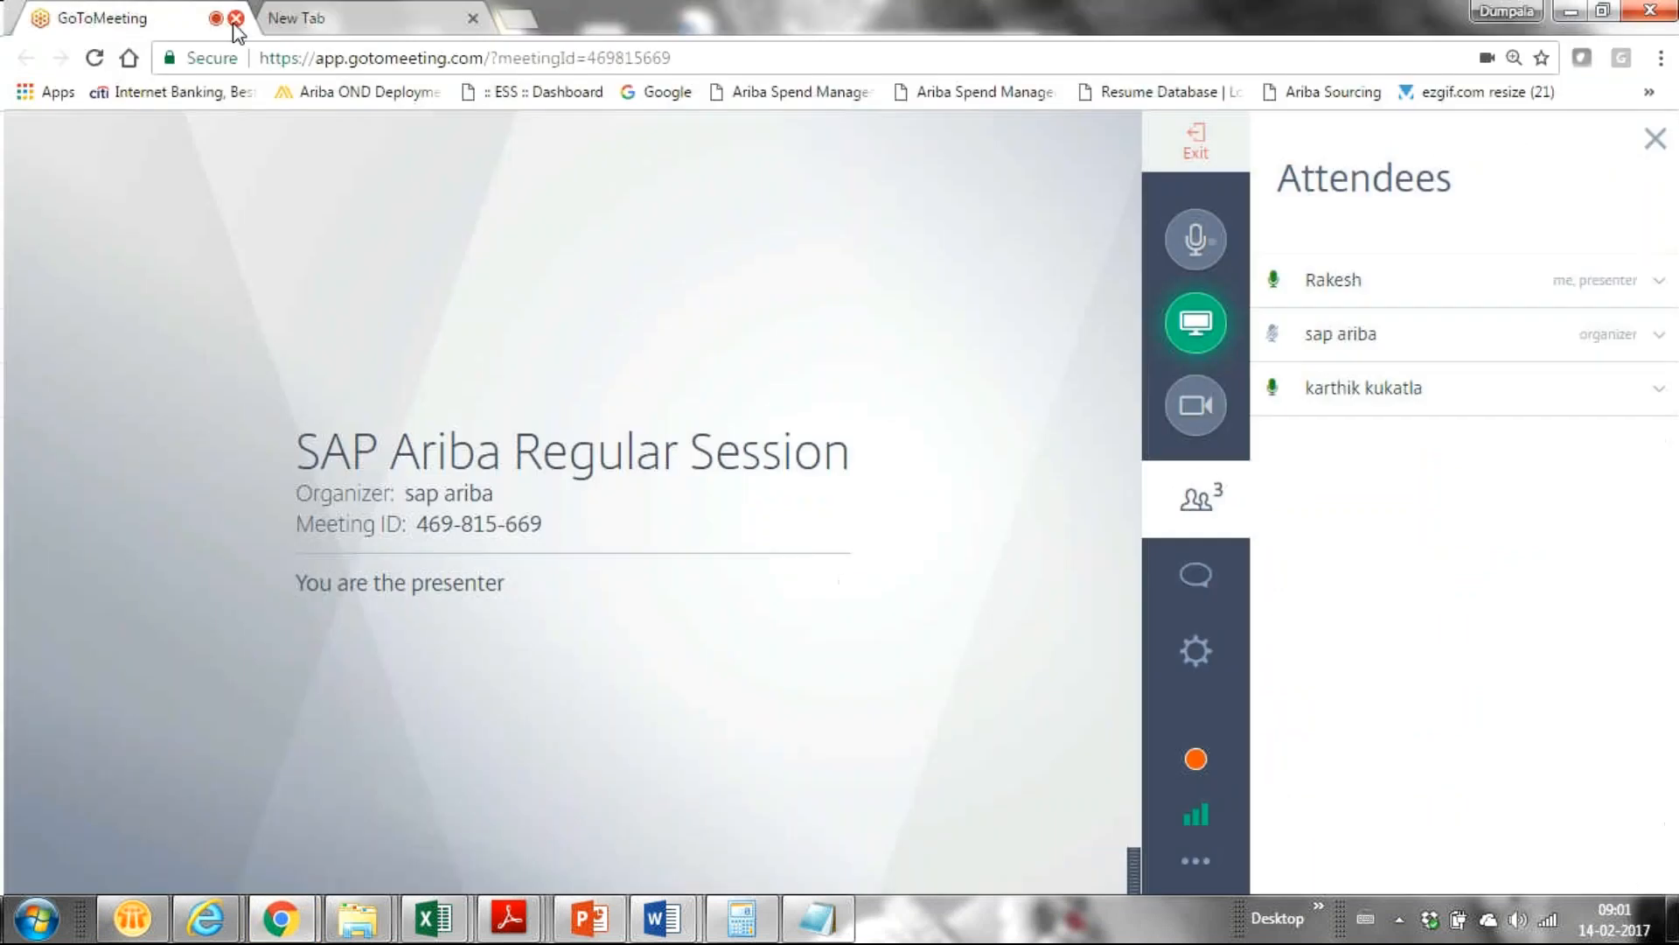